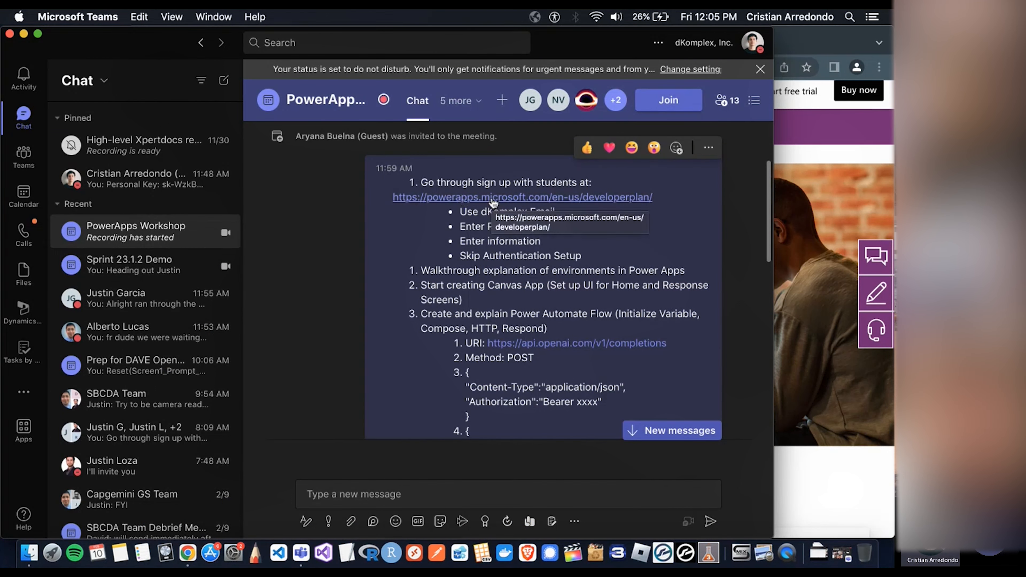
Open the Power Apps Developer Plan page from the meeting chat link and start the free sign-up
{"action": "left_click", "coordinate": [494, 198]}
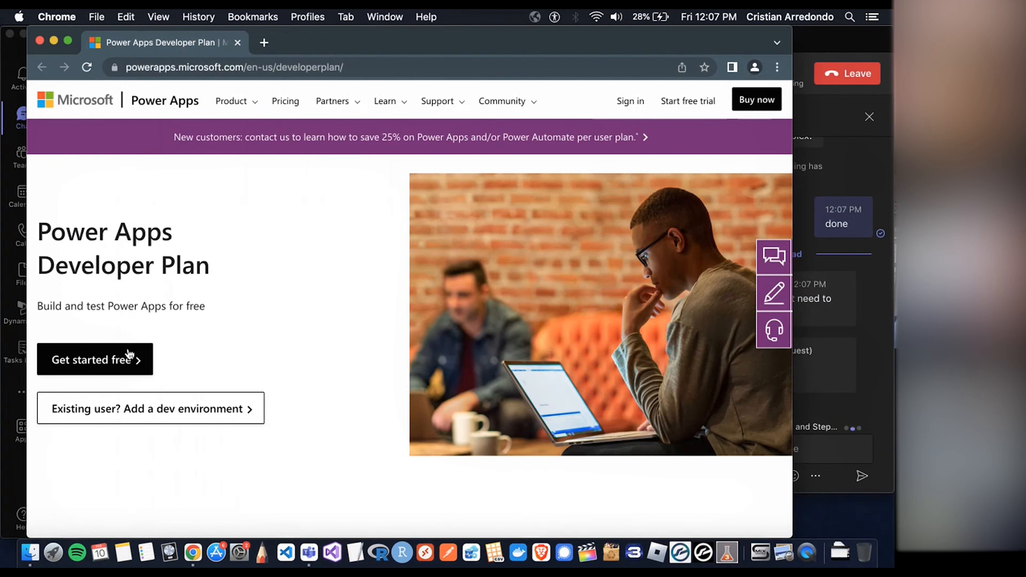
{"action": "left_click", "coordinate": [107, 361]}
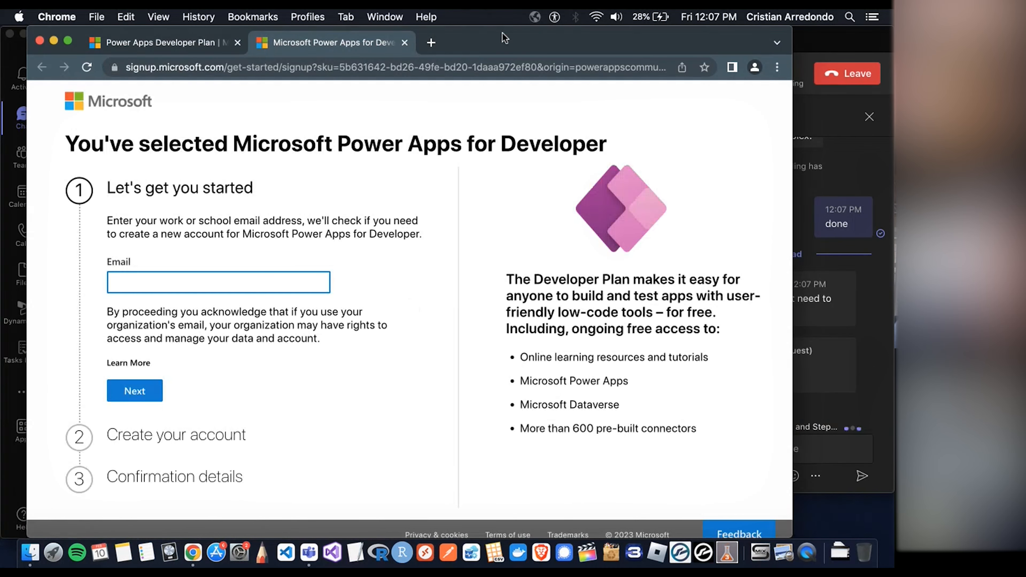
{"action": "left_click", "coordinate": [239, 278]}
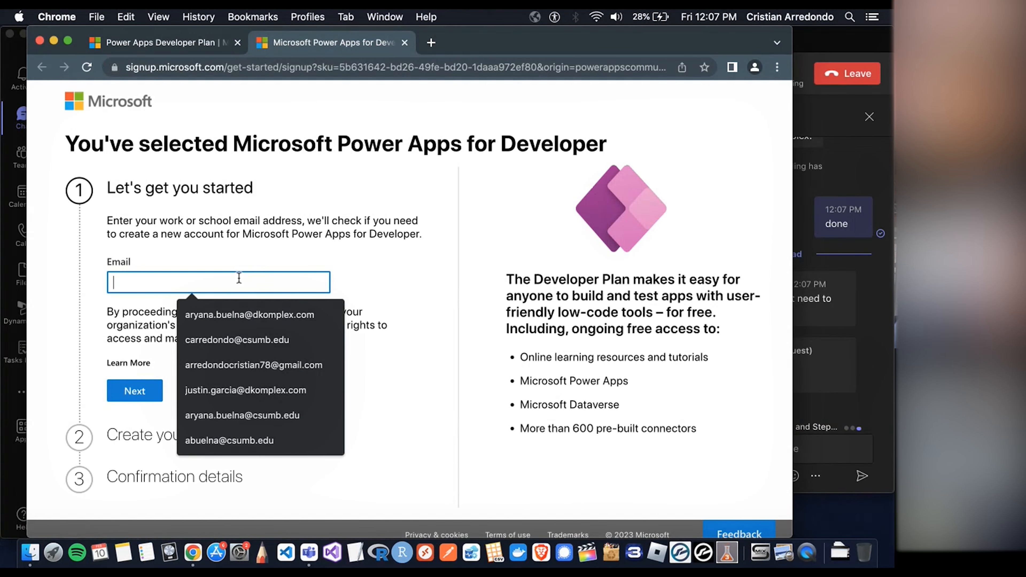
{"action": "left_click", "coordinate": [371, 256]}
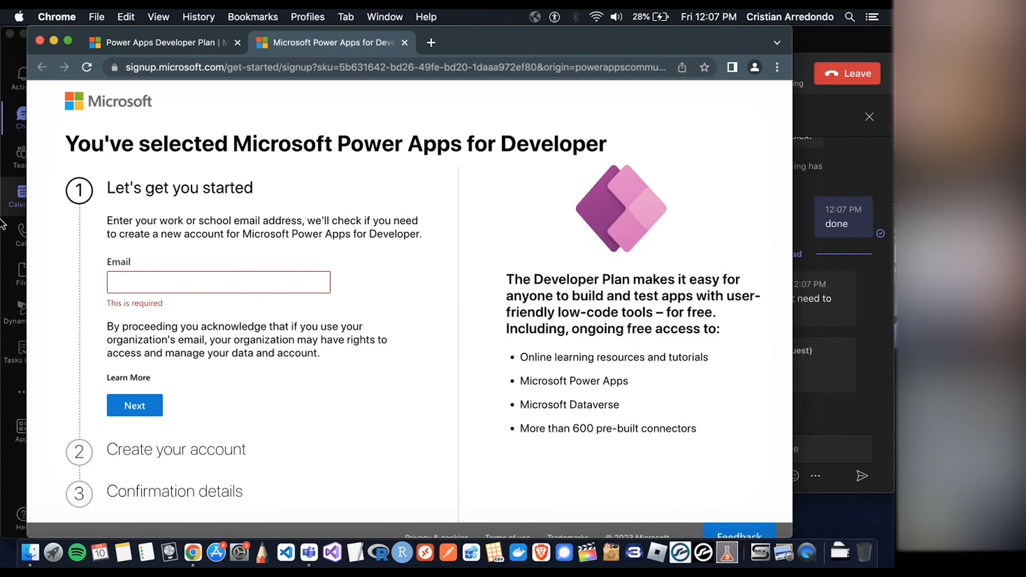
Check the PowerApps Workshop chat in Microsoft Teams for recent messages, then return to the sign-up form in Chrome
{"action": "left_click", "coordinate": [9, 220]}
{"action": "scroll", "coordinate": [519, 326], "scroll_direction": "up", "scroll_amount": 3}
{"action": "scroll", "coordinate": [520, 326], "scroll_direction": "down", "scroll_amount": 3}
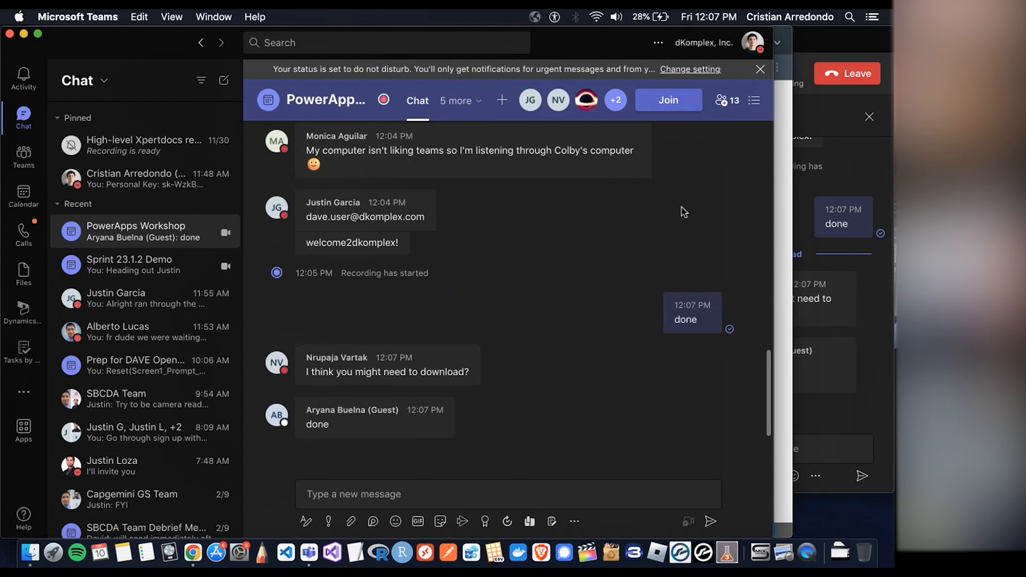
{"action": "left_click", "coordinate": [854, 48]}
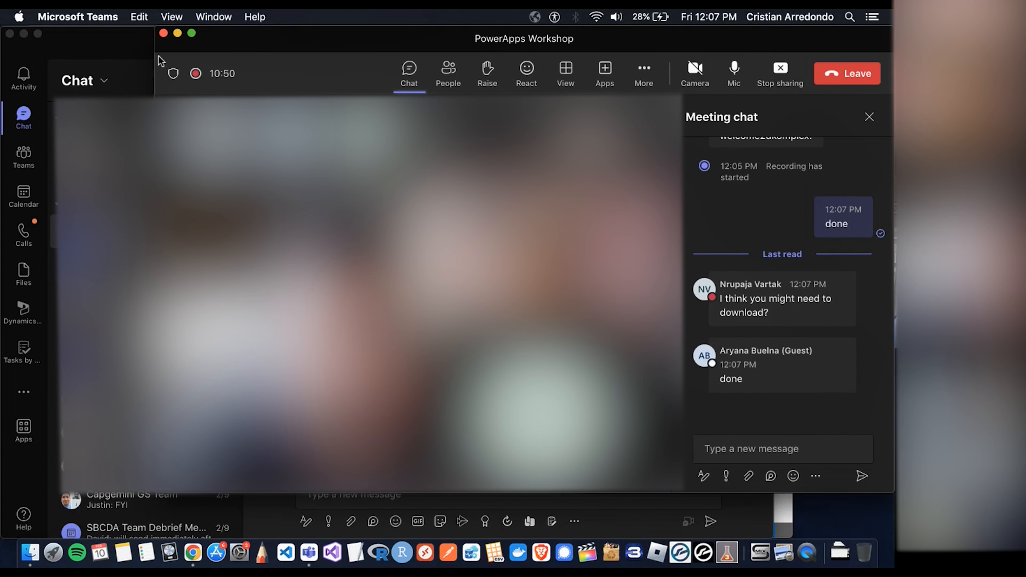
{"action": "left_click", "coordinate": [787, 512]}
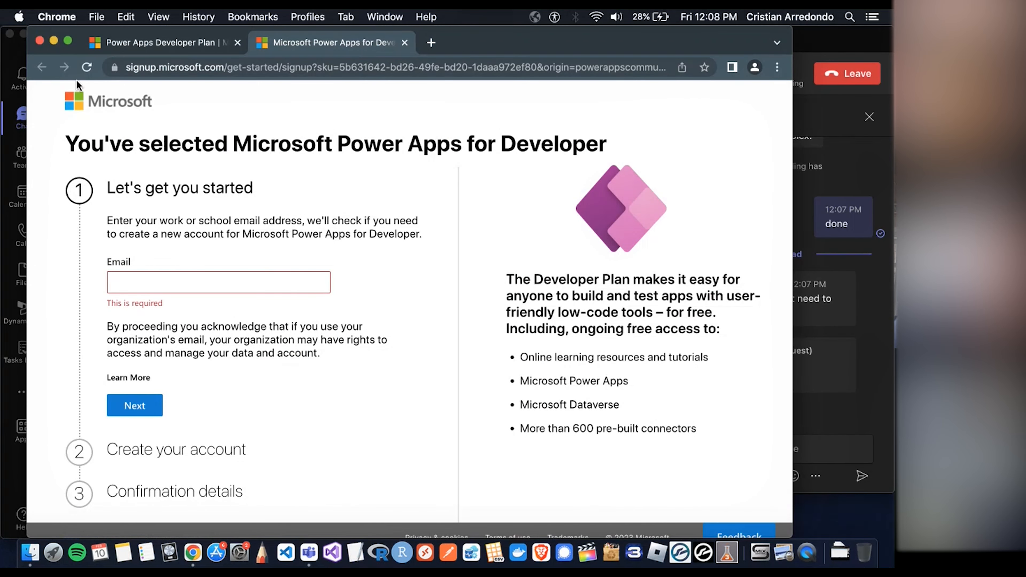
Go back to the Power Apps Developer Plan page and reopen its free sign-up form, leaving out the 30-day trial
{"action": "left_click", "coordinate": [190, 43]}
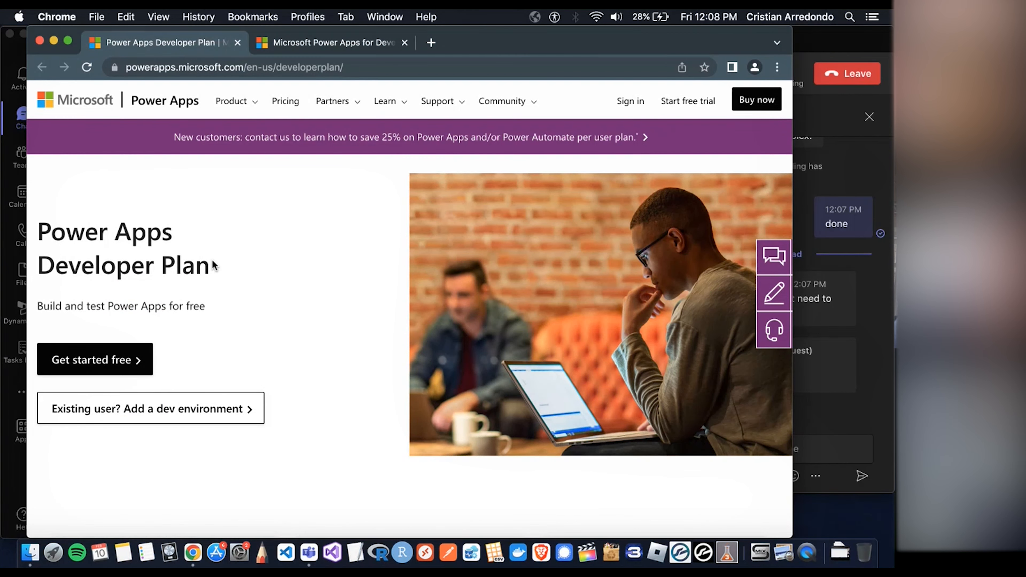
{"action": "left_click", "coordinate": [722, 102]}
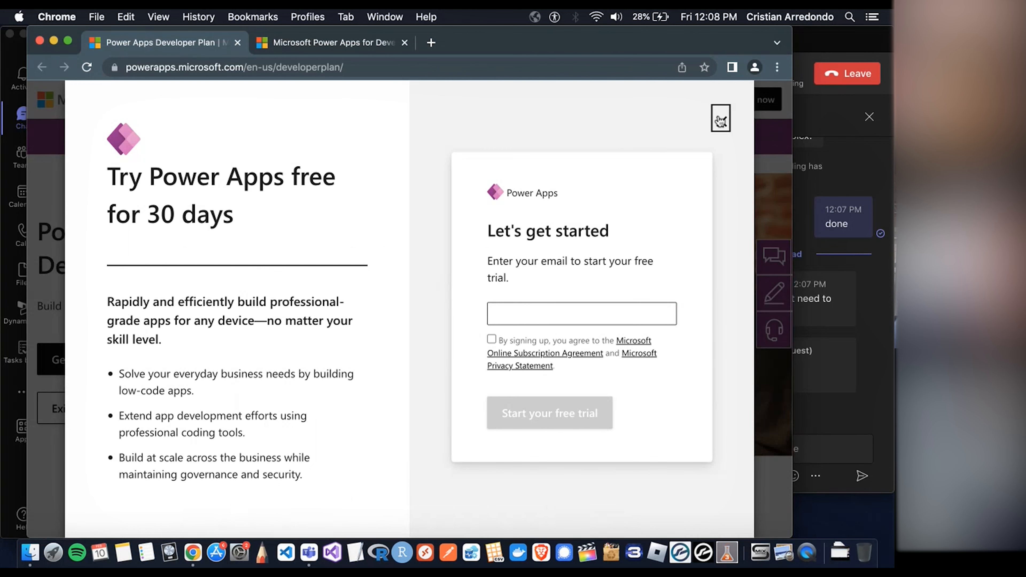
{"action": "left_click", "coordinate": [720, 120]}
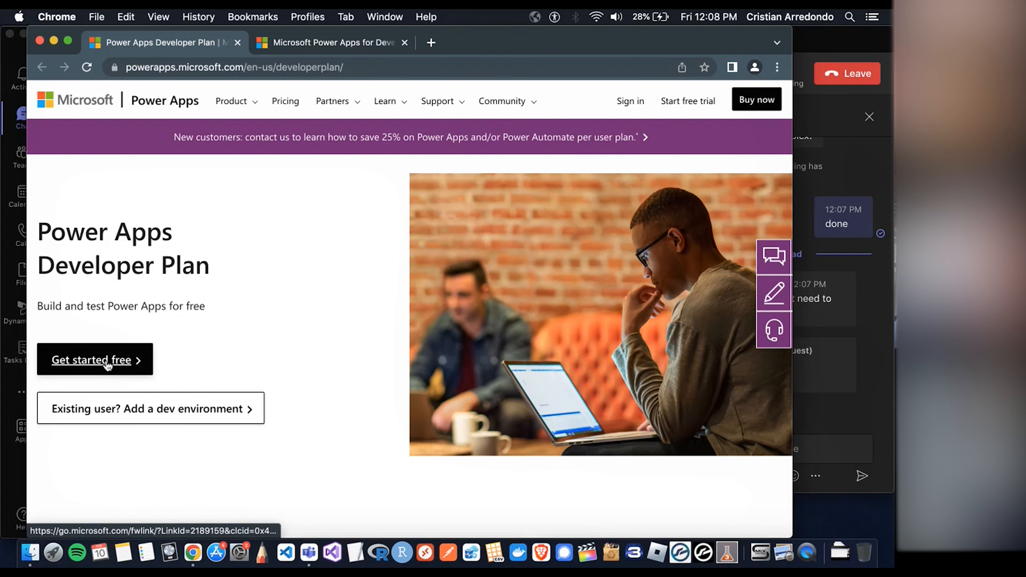
{"action": "left_click", "coordinate": [112, 360]}
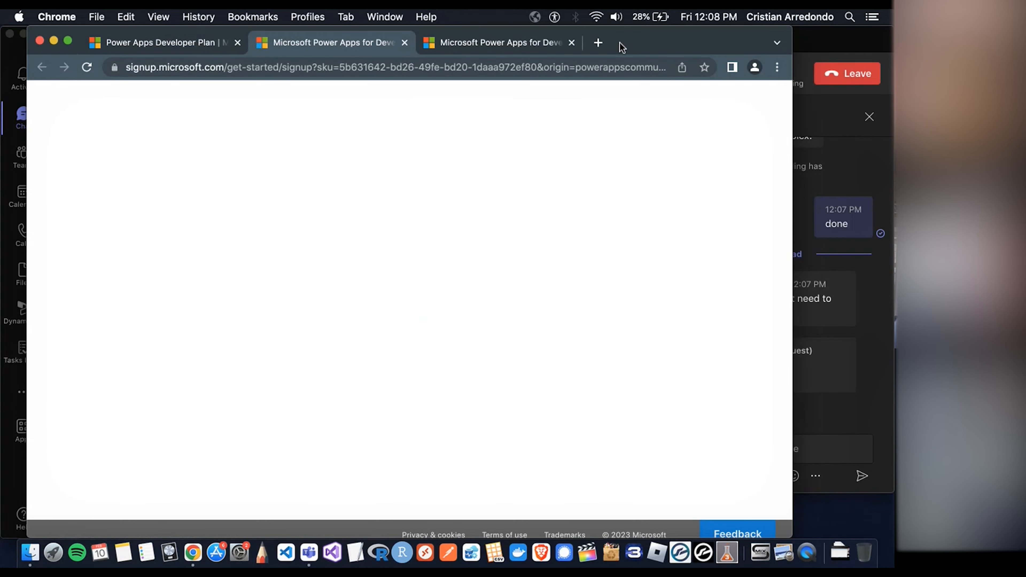
{"action": "left_click_drag", "start_coordinate": [638, 49], "coordinate": [661, 49]}
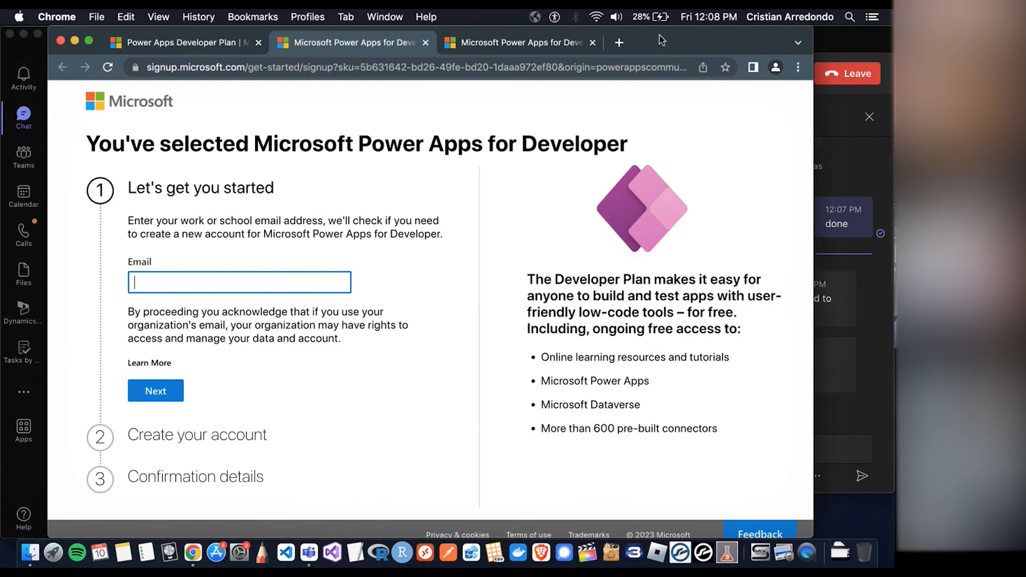
Review the sign-up instructions in the Teams workshop chat and enter the workshop account's email in the Developer Plan form
{"action": "left_click", "coordinate": [2, 301]}
{"action": "scroll", "coordinate": [531, 336], "scroll_direction": "up", "scroll_amount": 5}
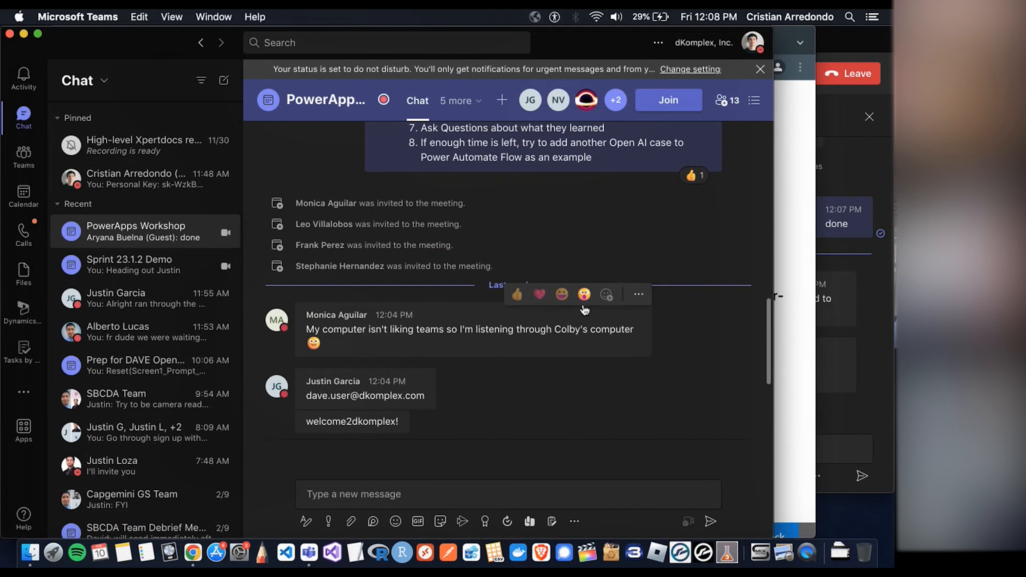
{"action": "scroll", "coordinate": [584, 310], "scroll_direction": "up", "scroll_amount": 10}
{"action": "scroll", "coordinate": [441, 290], "scroll_direction": "down", "scroll_amount": 15}
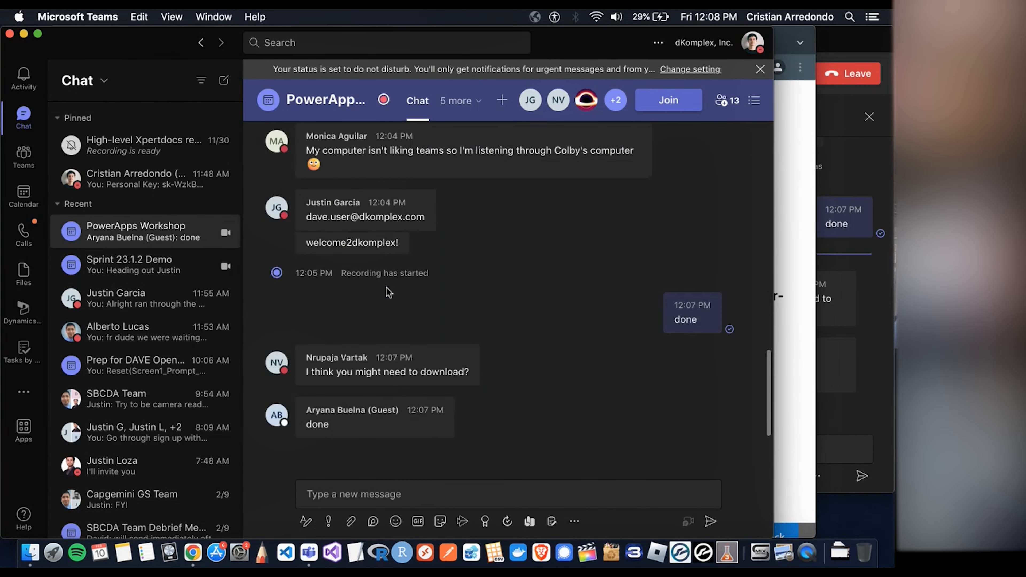
{"action": "scroll", "coordinate": [496, 283], "scroll_direction": "up", "scroll_amount": 15}
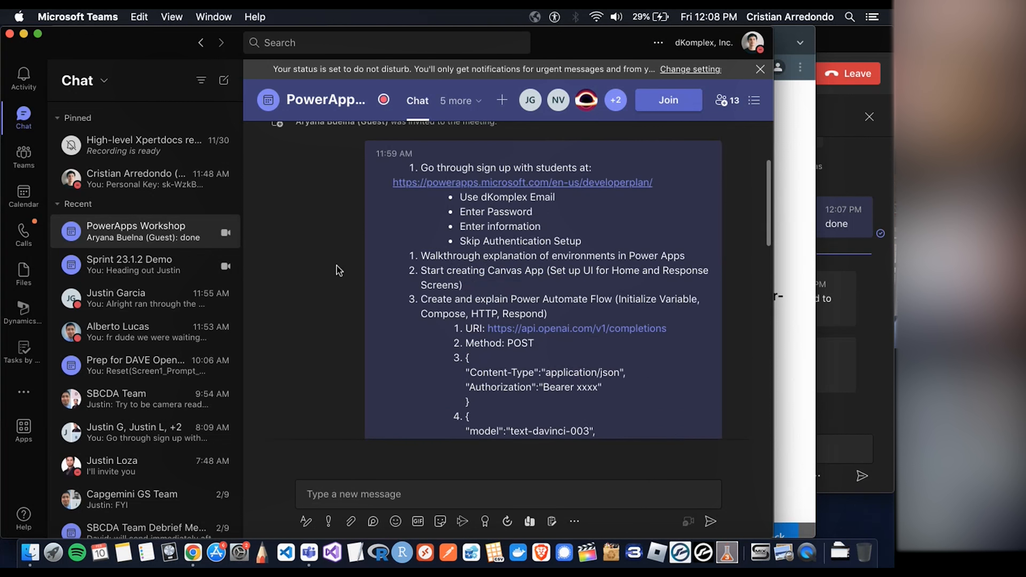
{"action": "scroll", "coordinate": [465, 242], "scroll_direction": "up", "scroll_amount": 1}
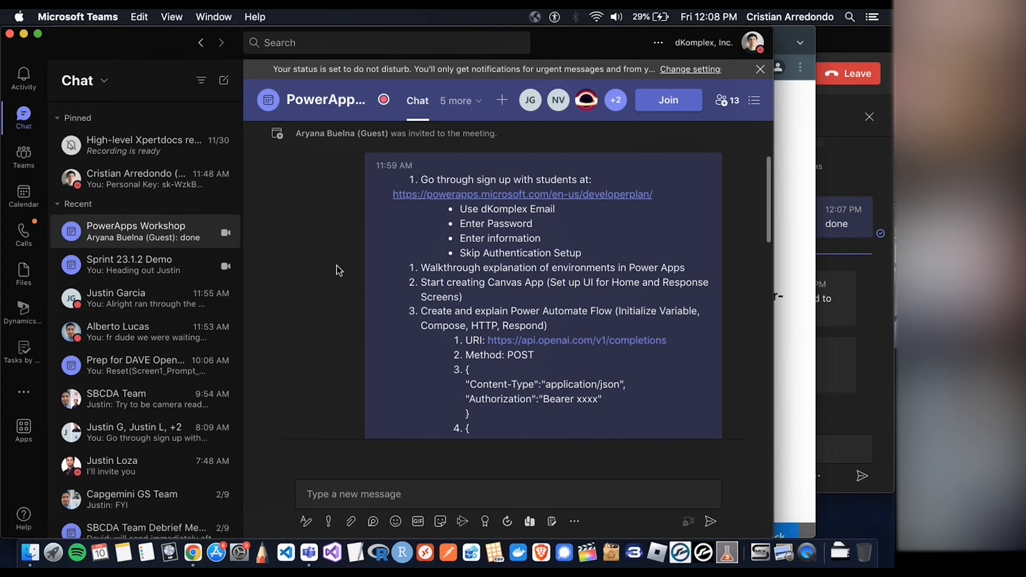
{"action": "left_click", "coordinate": [793, 35]}
{"action": "left_click", "coordinate": [229, 287]}
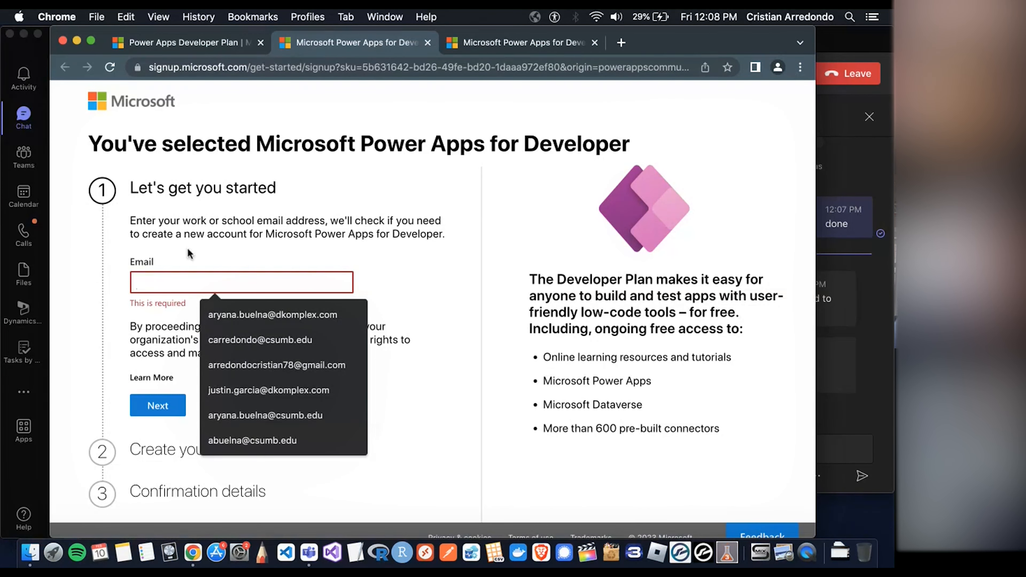
{"action": "left_click", "coordinate": [168, 255]}
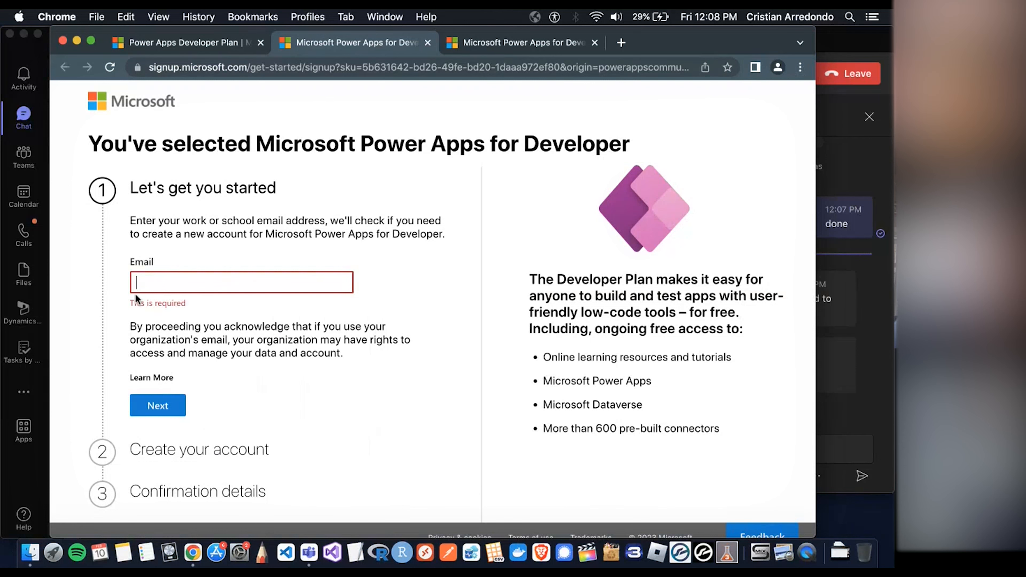
{"action": "left_click", "coordinate": [201, 284]}
{"action": "type", "text": "dav"}
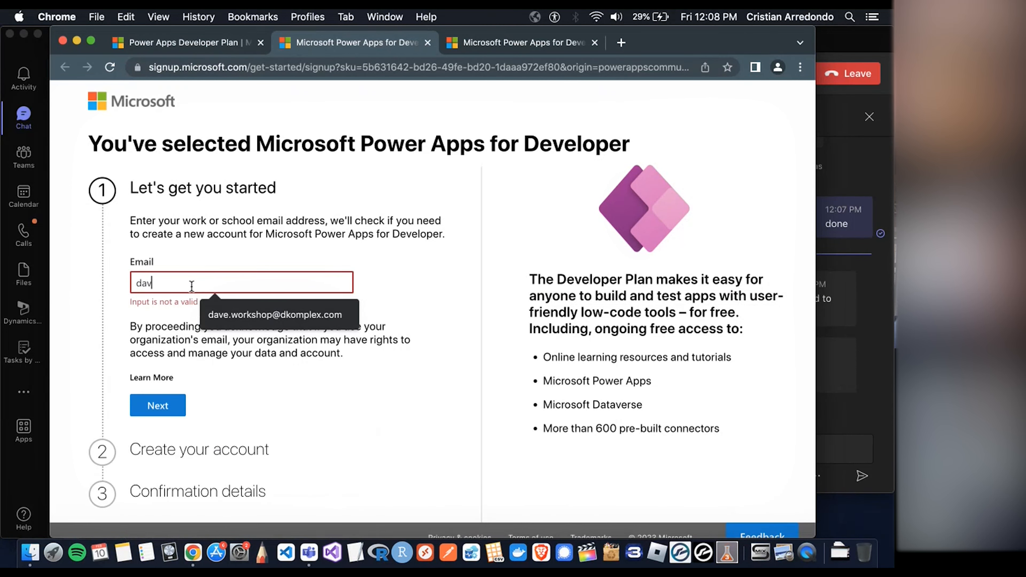
{"action": "left_click", "coordinate": [28, 487]}
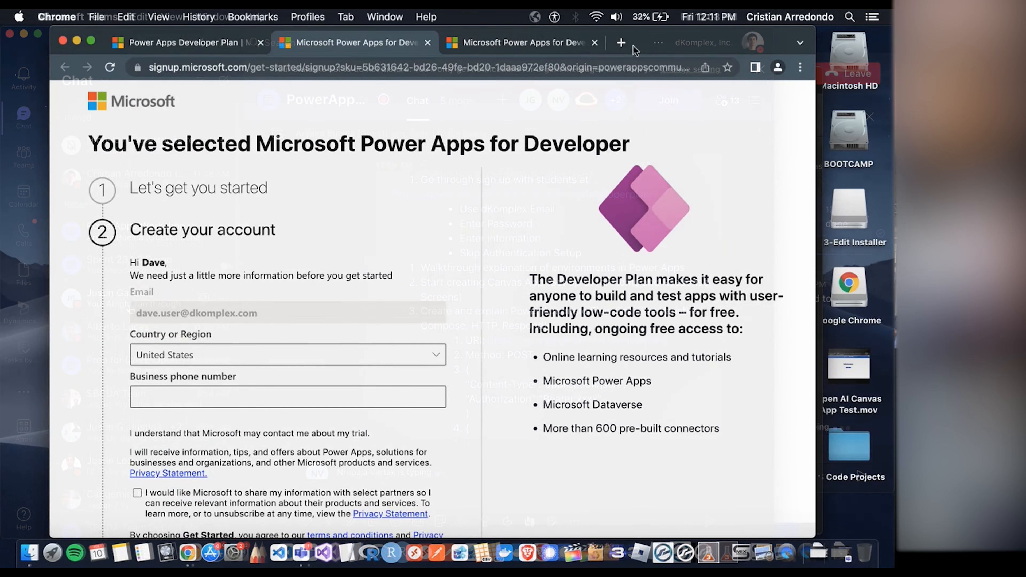
Fill in the business phone number in the account details and submit the Developer Plan registration
{"action": "left_click_drag", "start_coordinate": [662, 40], "coordinate": [718, 39]}
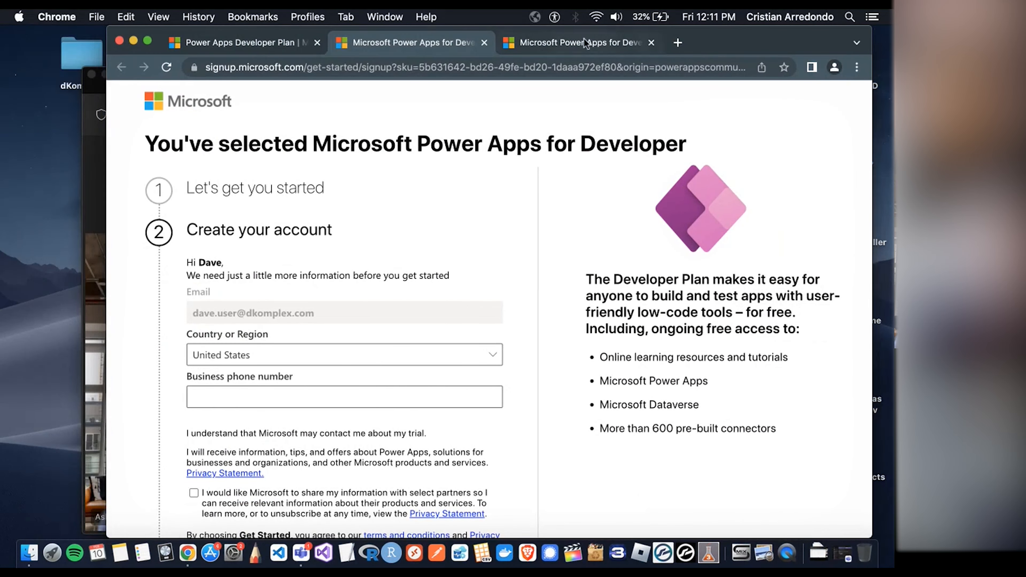
{"action": "scroll", "coordinate": [407, 258], "scroll_direction": "down", "scroll_amount": 3}
{"action": "scroll", "coordinate": [315, 254], "scroll_direction": "down", "scroll_amount": 1}
{"action": "left_click", "coordinate": [252, 279]}
{"action": "left_click", "coordinate": [296, 313]}
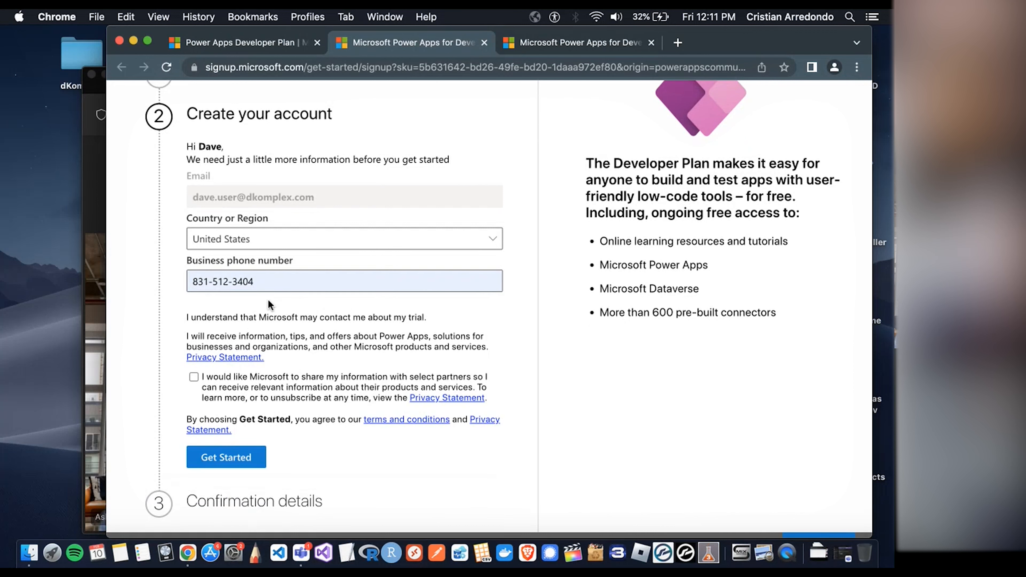
{"action": "scroll", "coordinate": [268, 307], "scroll_direction": "down", "scroll_amount": 1}
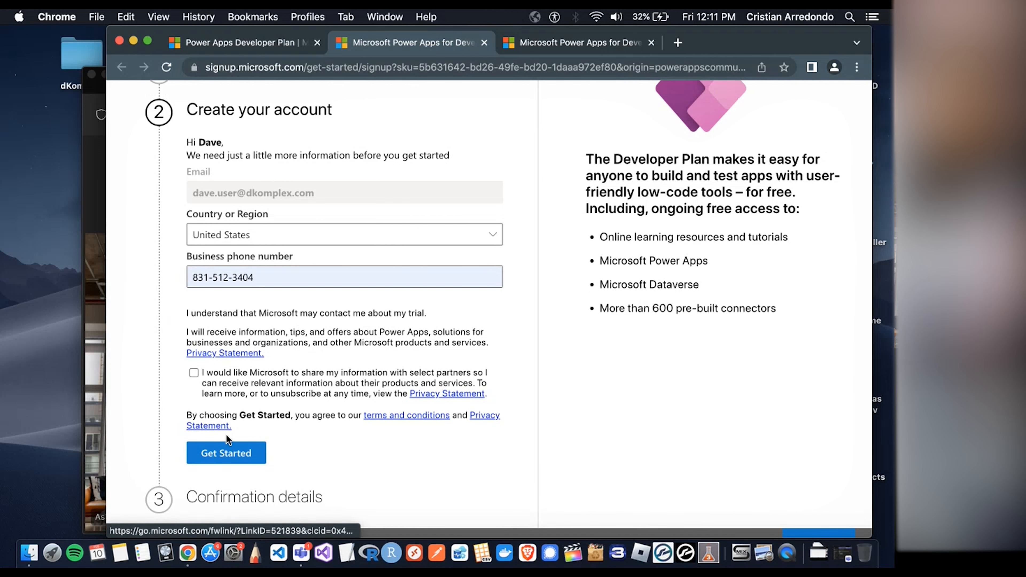
{"action": "left_click", "coordinate": [232, 452]}
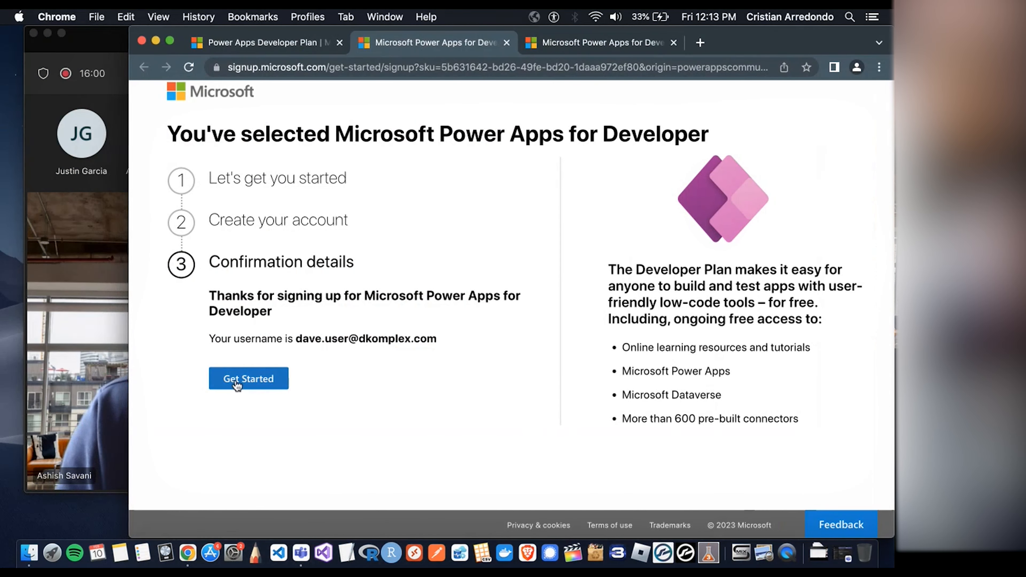
Continue into the Power Apps home page, skipping the authenticator setup, contact information form and welcome tour
{"action": "left_click", "coordinate": [242, 380]}
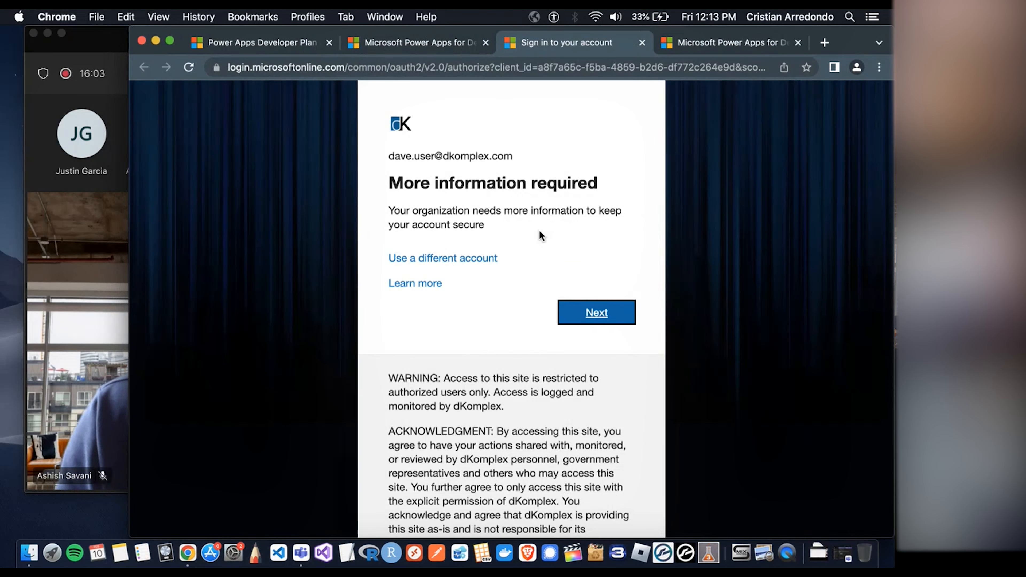
{"action": "left_click", "coordinate": [593, 317]}
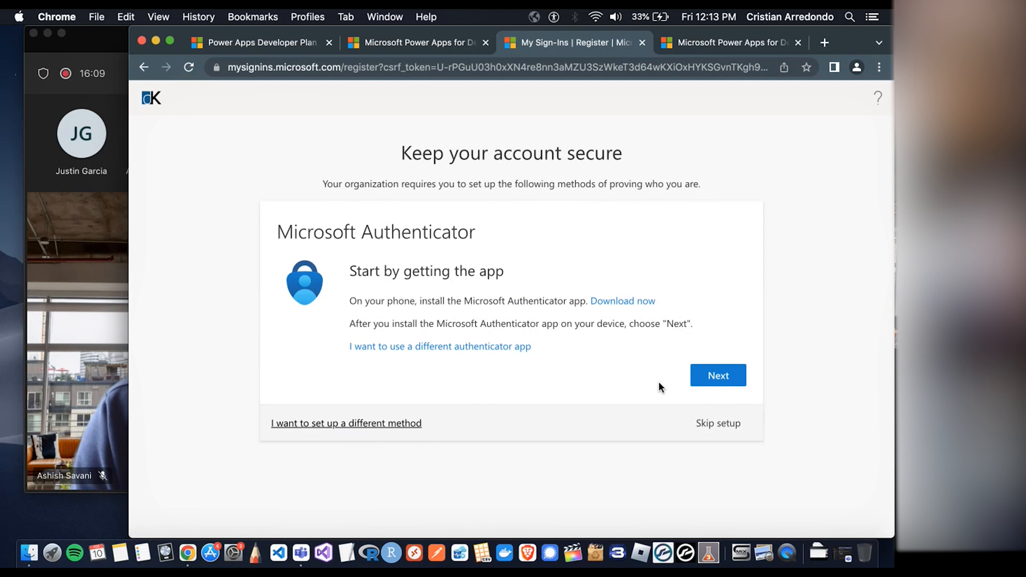
{"action": "left_click", "coordinate": [712, 430]}
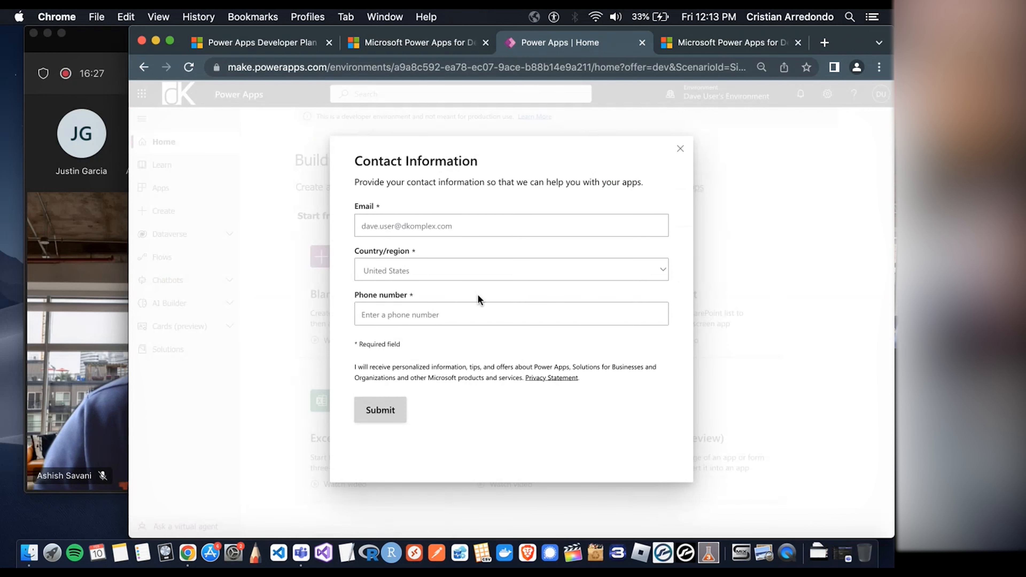
{"action": "left_click", "coordinate": [681, 149]}
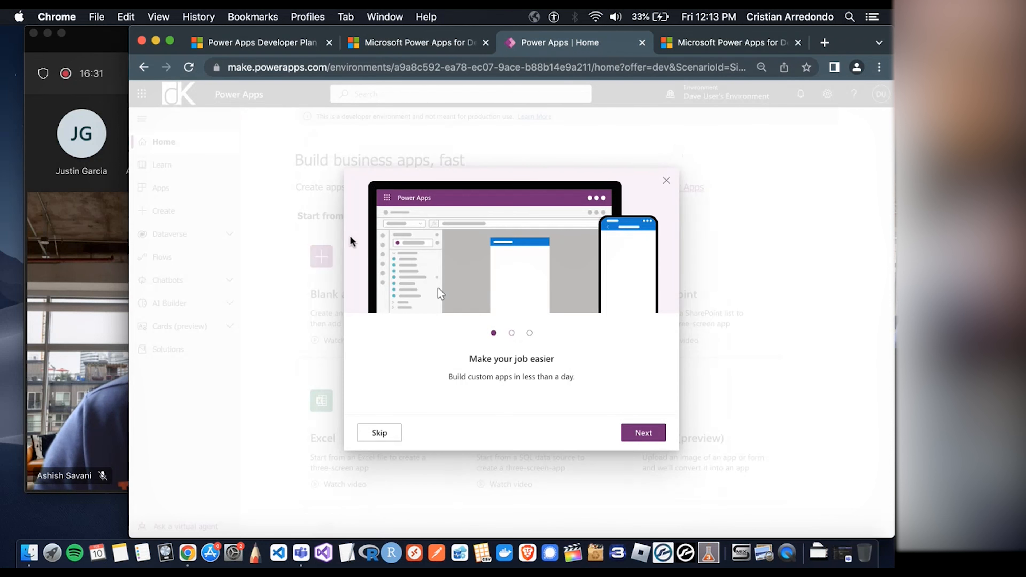
{"action": "left_click", "coordinate": [378, 433]}
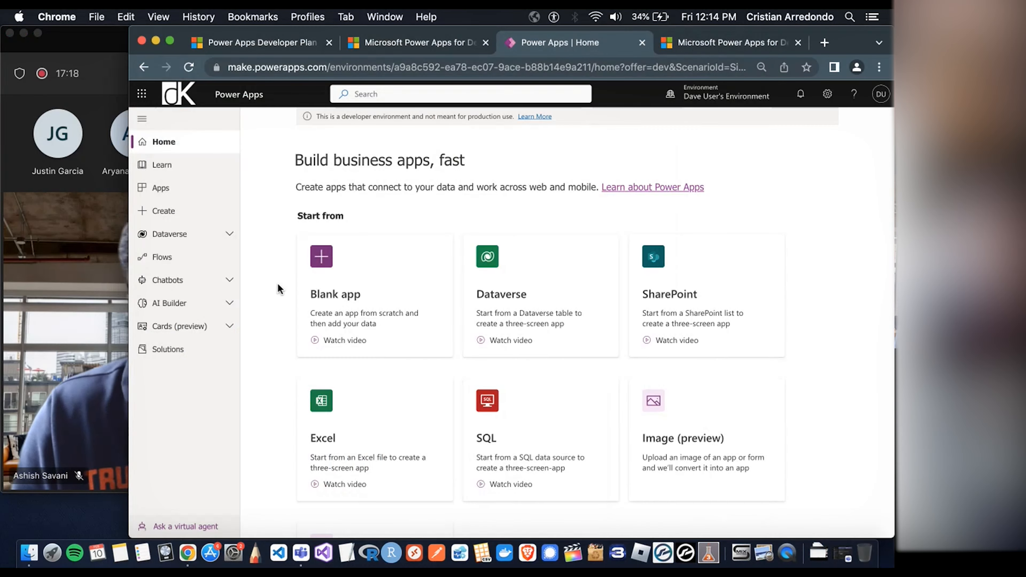
Create a blank tablet-format canvas app named with the account's first name plus "Workshop Canvas App", accepting United States and skipping the studio welcome
{"action": "left_click", "coordinate": [193, 185]}
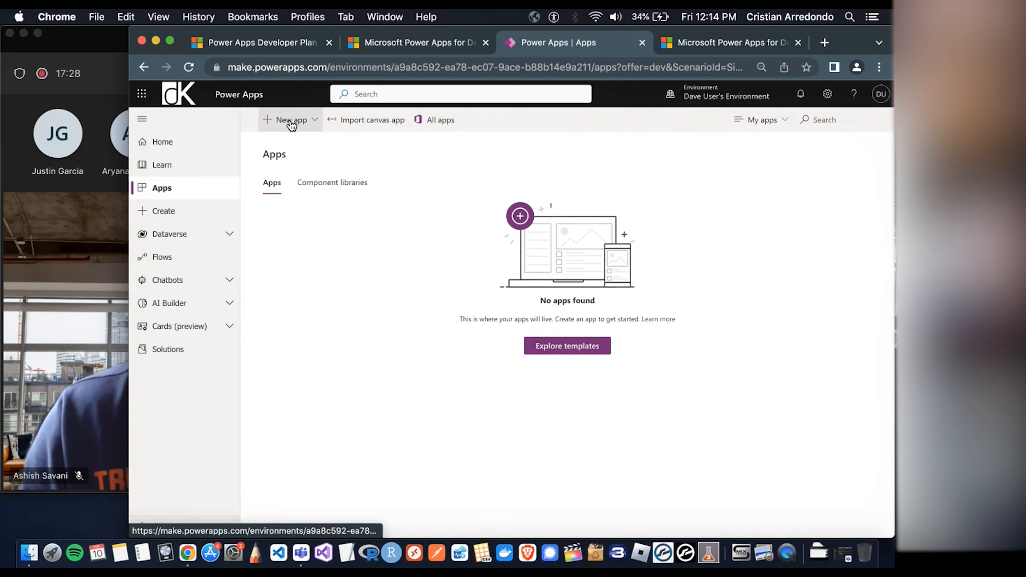
{"action": "left_click", "coordinate": [308, 124]}
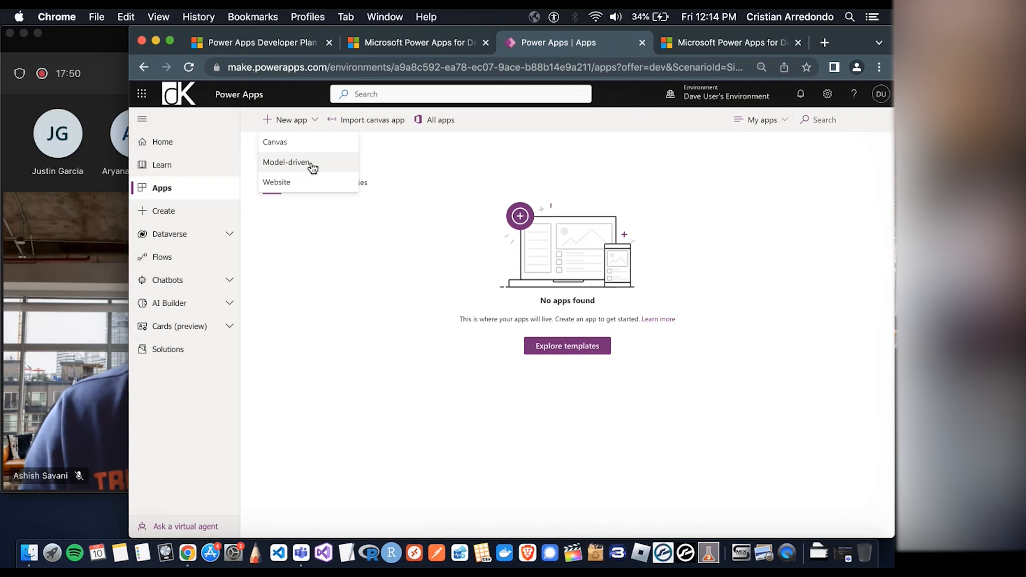
{"action": "left_click", "coordinate": [302, 142]}
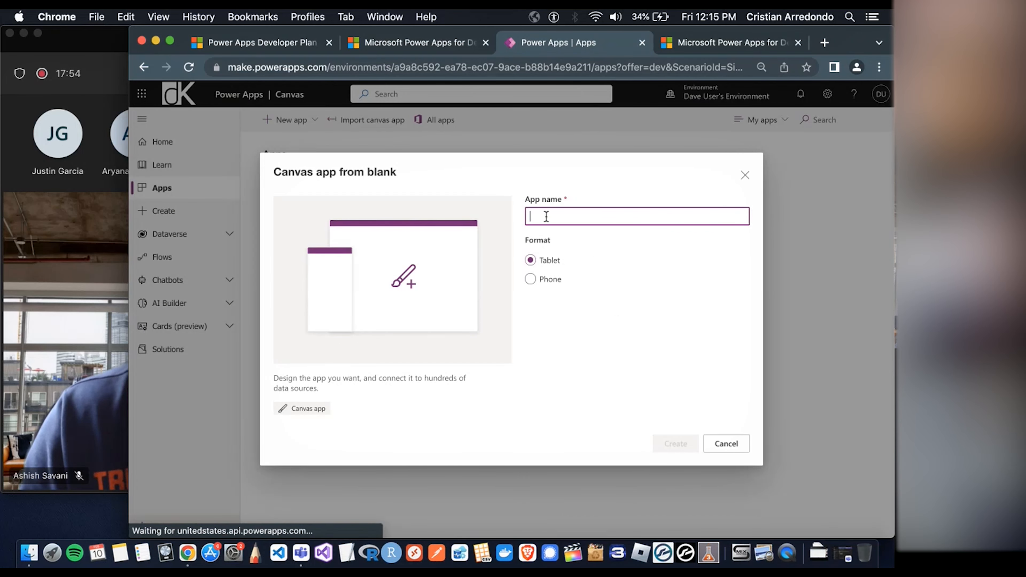
{"action": "type", "text": "Dave Worksh"}
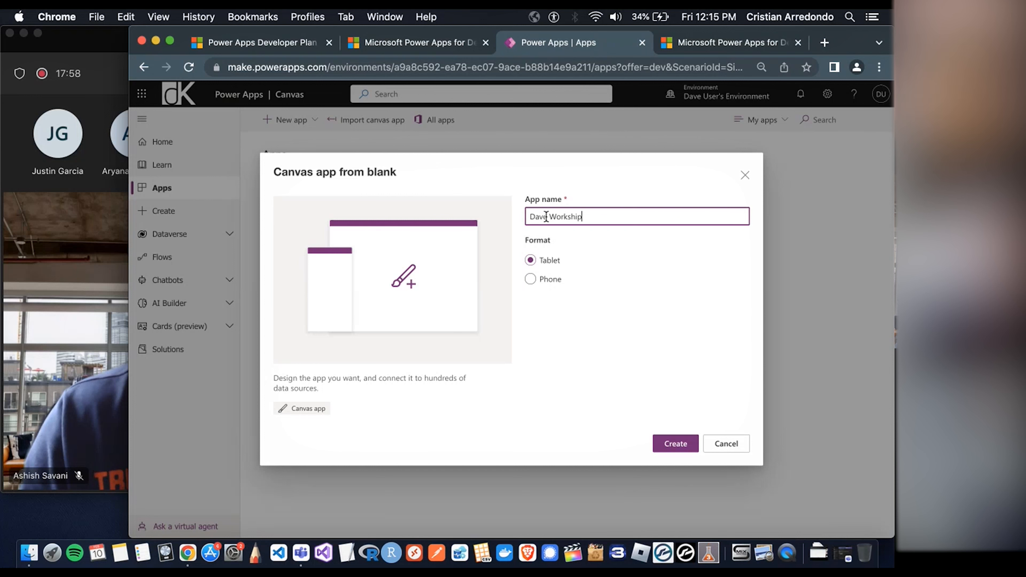
{"action": "type", "text": "op Canvas App"}
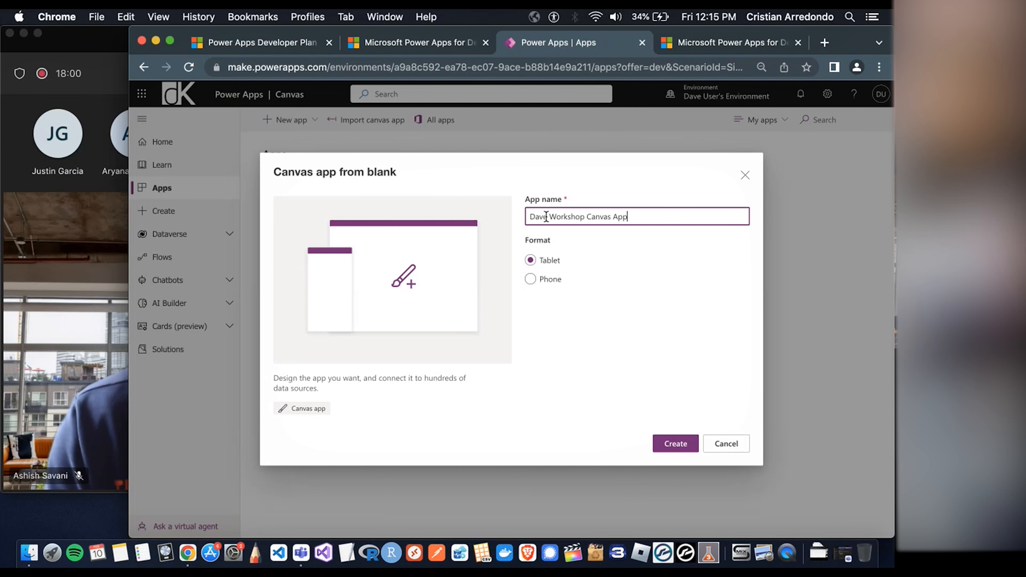
{"action": "left_click", "coordinate": [578, 247]}
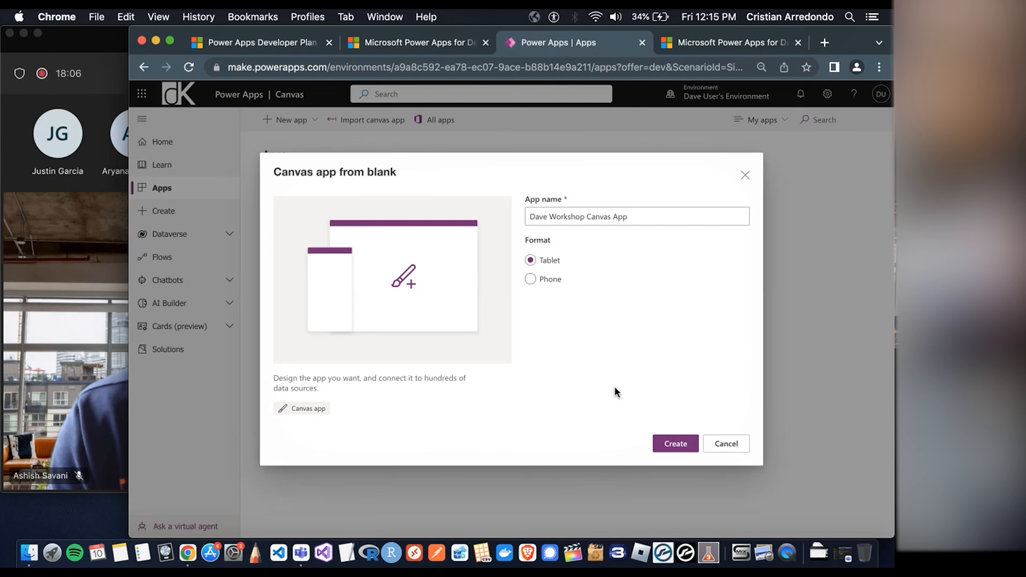
{"action": "left_click", "coordinate": [674, 445]}
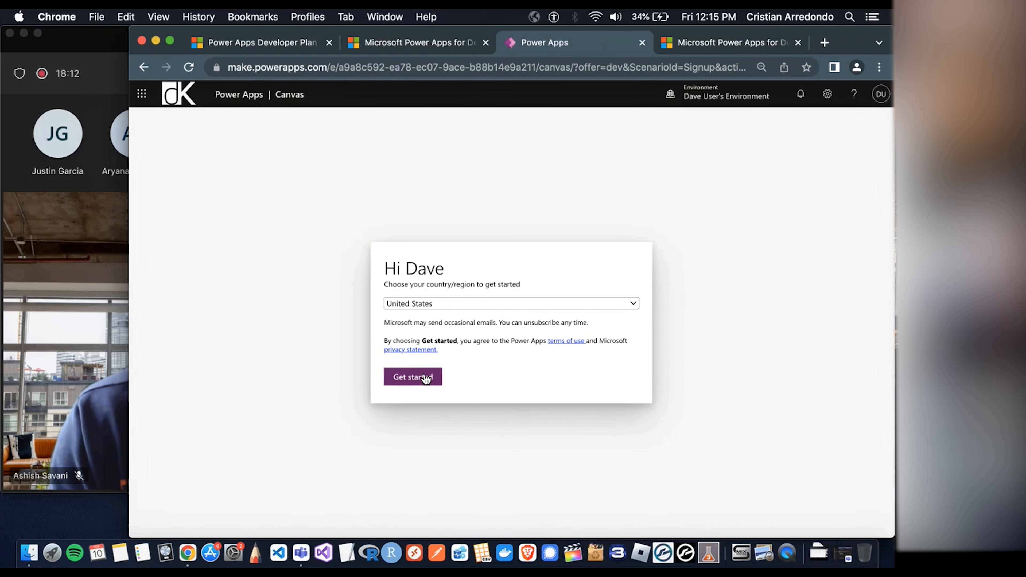
{"action": "left_click", "coordinate": [411, 378]}
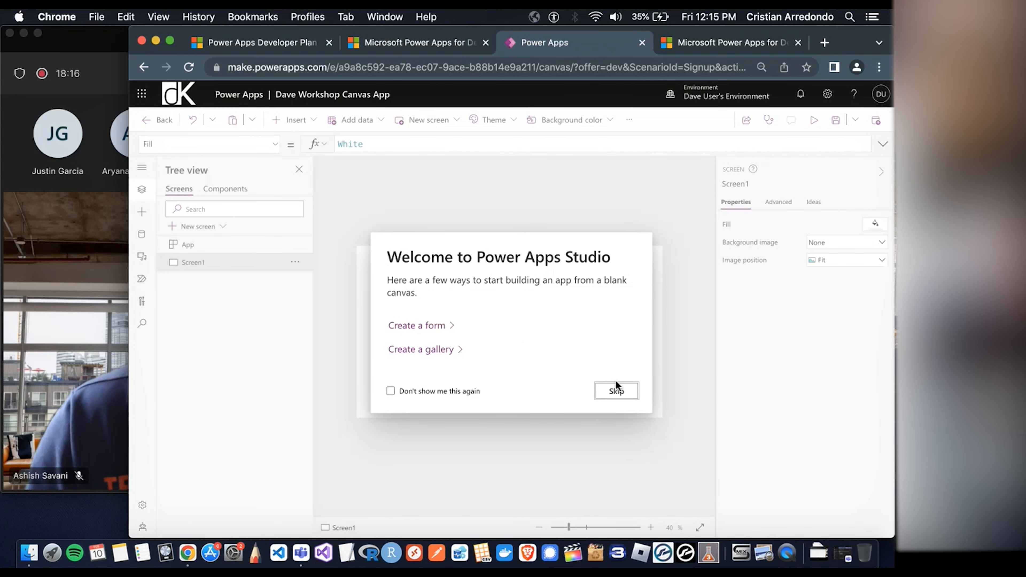
{"action": "left_click", "coordinate": [620, 392]}
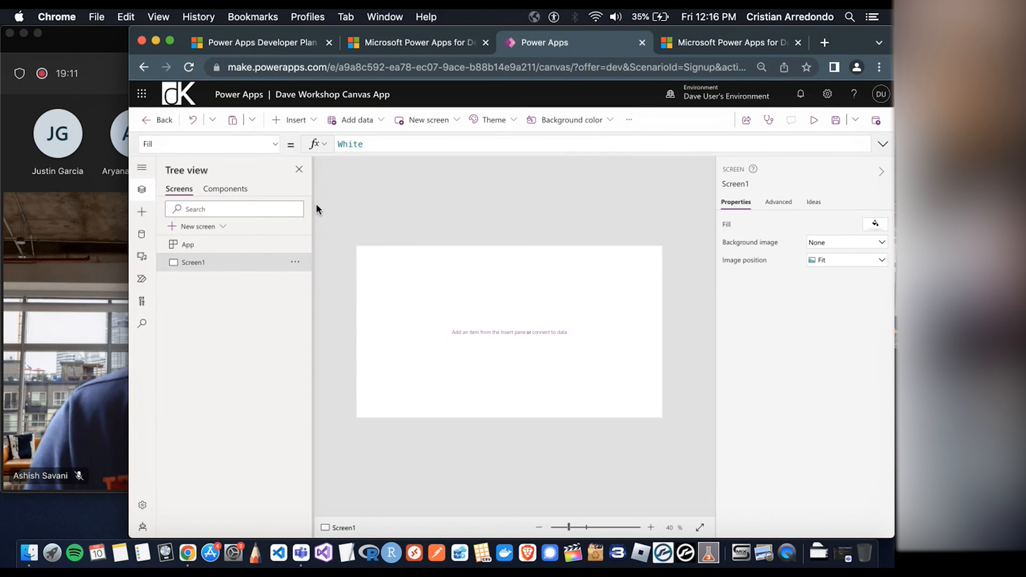
Insert a text input on Screen1 and place it near the upper middle, at about X 484, Y 182
{"action": "left_click", "coordinate": [301, 122]}
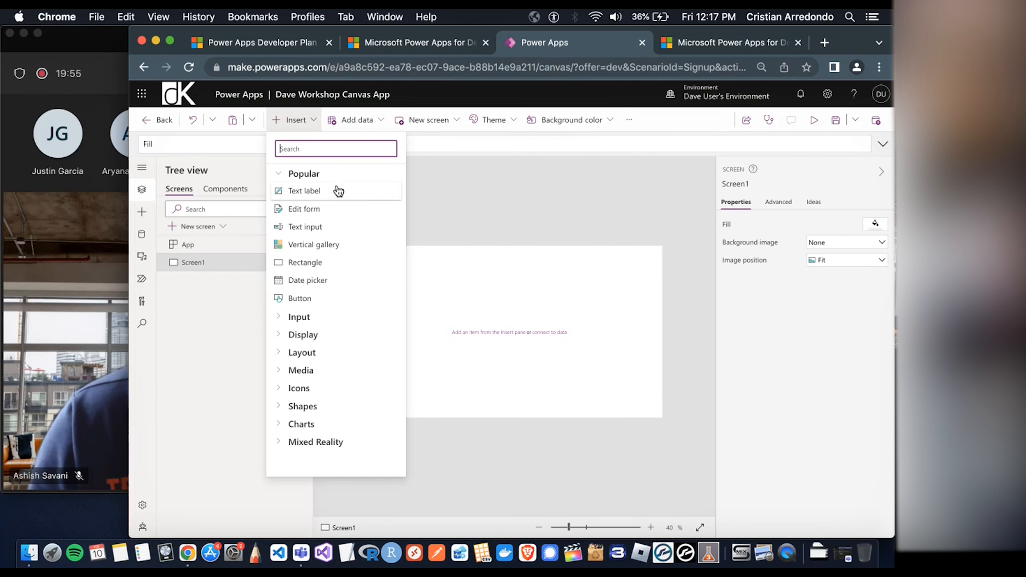
{"action": "left_click", "coordinate": [338, 221]}
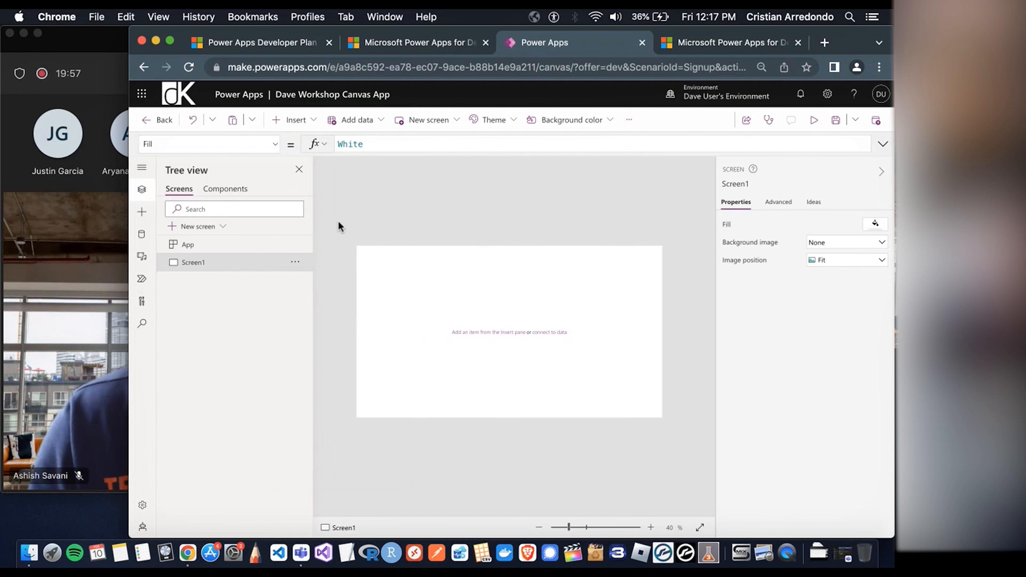
{"action": "left_click_drag", "start_coordinate": [423, 257], "coordinate": [517, 292]}
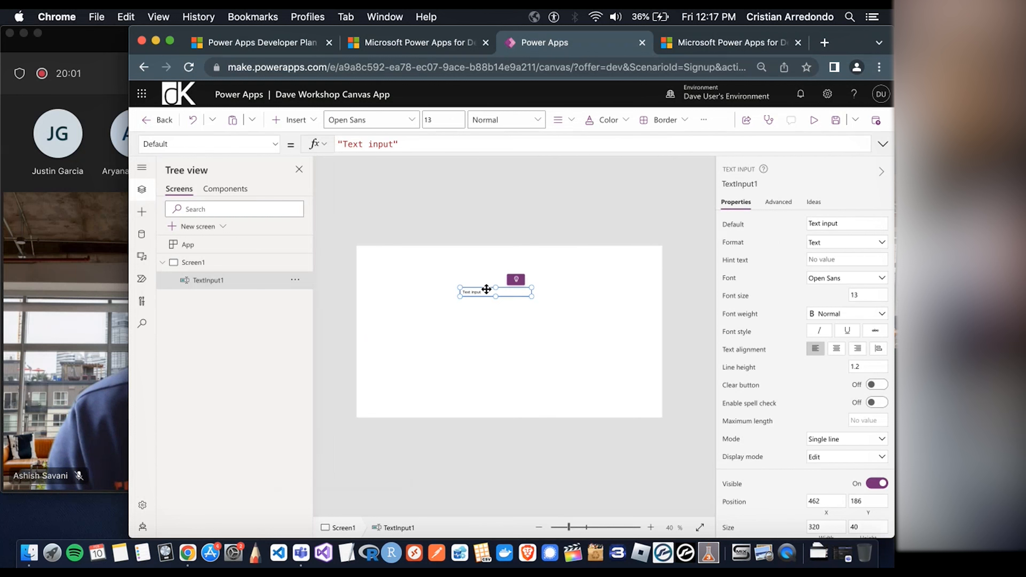
{"action": "left_click", "coordinate": [498, 262]}
{"action": "left_click_drag", "start_coordinate": [497, 289], "coordinate": [502, 287]}
{"action": "left_click", "coordinate": [493, 272]}
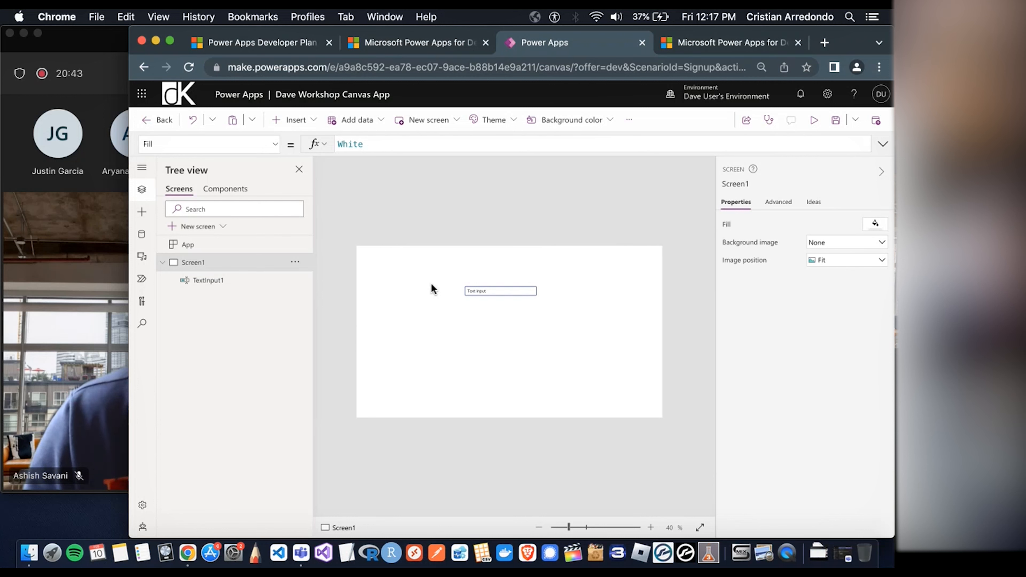
Check the Teams workshop meeting window, return to Power Apps and examine the list of properties available for the text input
{"action": "left_click", "coordinate": [119, 284]}
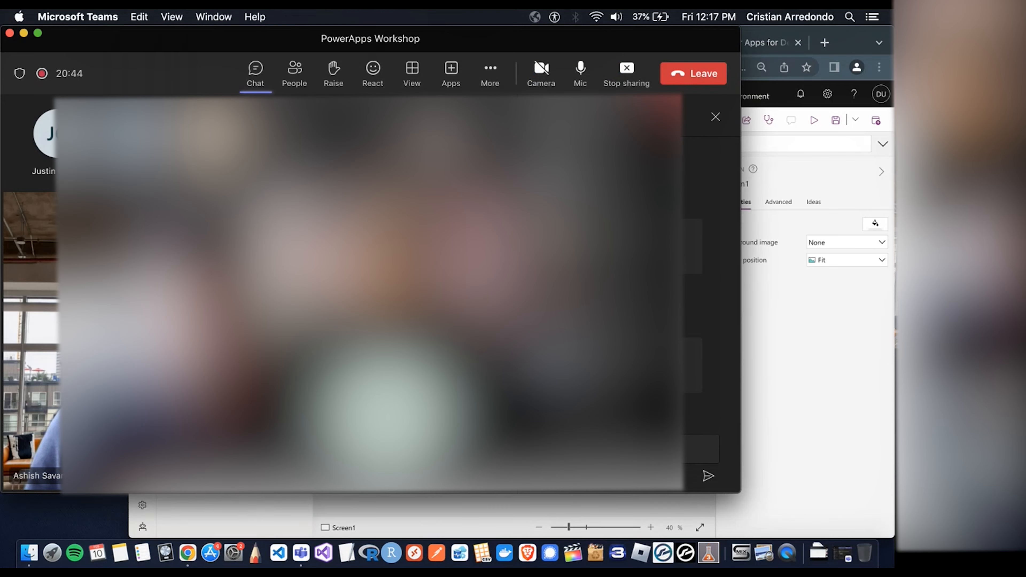
{"action": "left_click", "coordinate": [778, 341]}
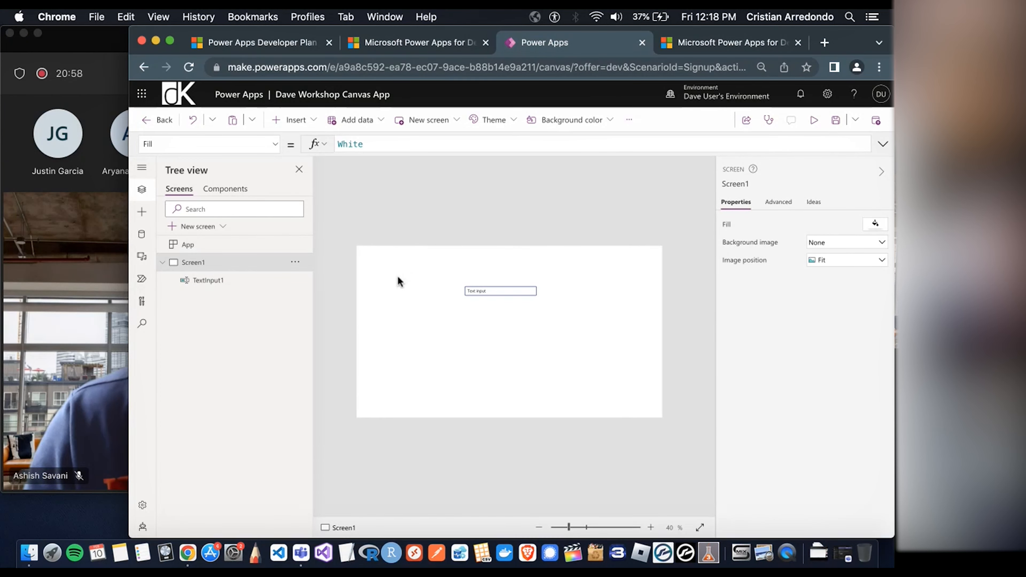
{"action": "left_click", "coordinate": [468, 291]}
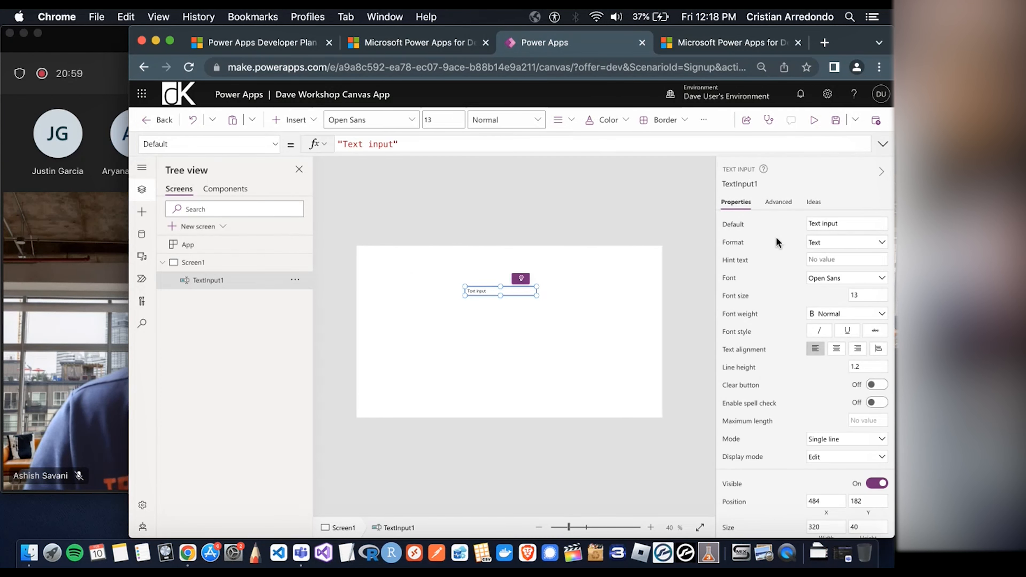
{"action": "double_click", "coordinate": [849, 223]}
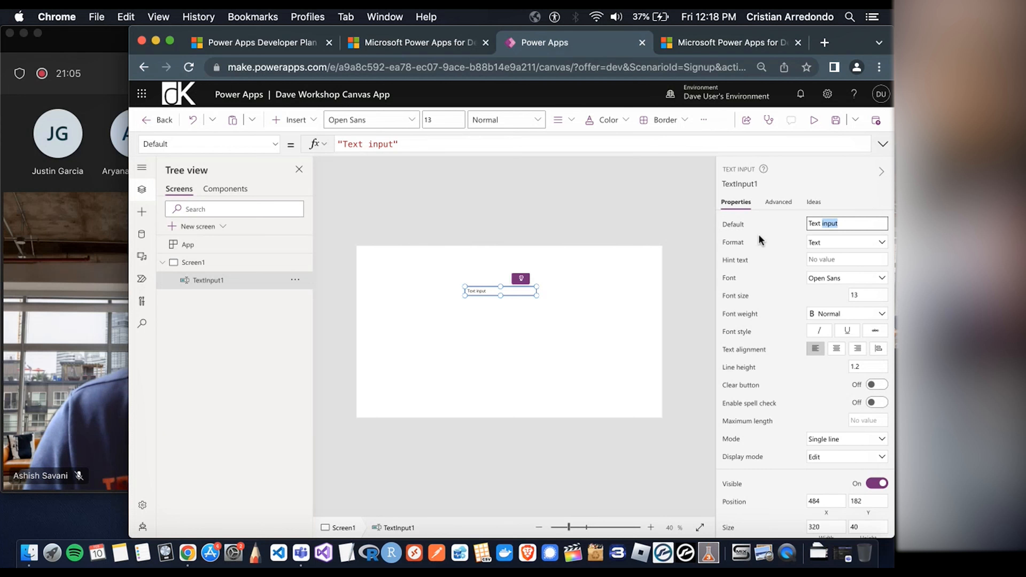
{"action": "left_click", "coordinate": [275, 145]}
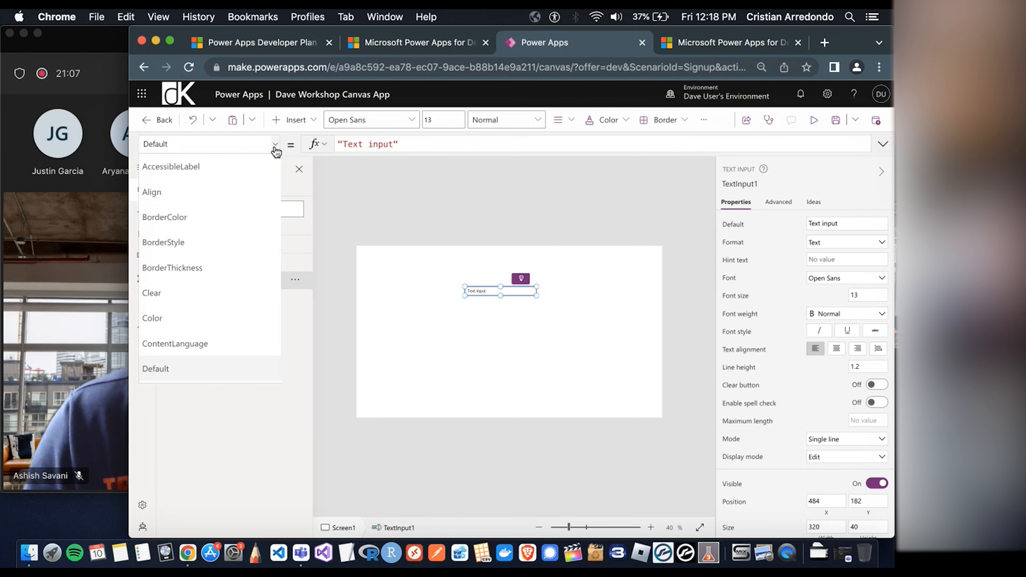
{"action": "scroll", "coordinate": [222, 209], "scroll_direction": "down", "scroll_amount": 1}
{"action": "scroll", "coordinate": [222, 209], "scroll_direction": "down", "scroll_amount": 4}
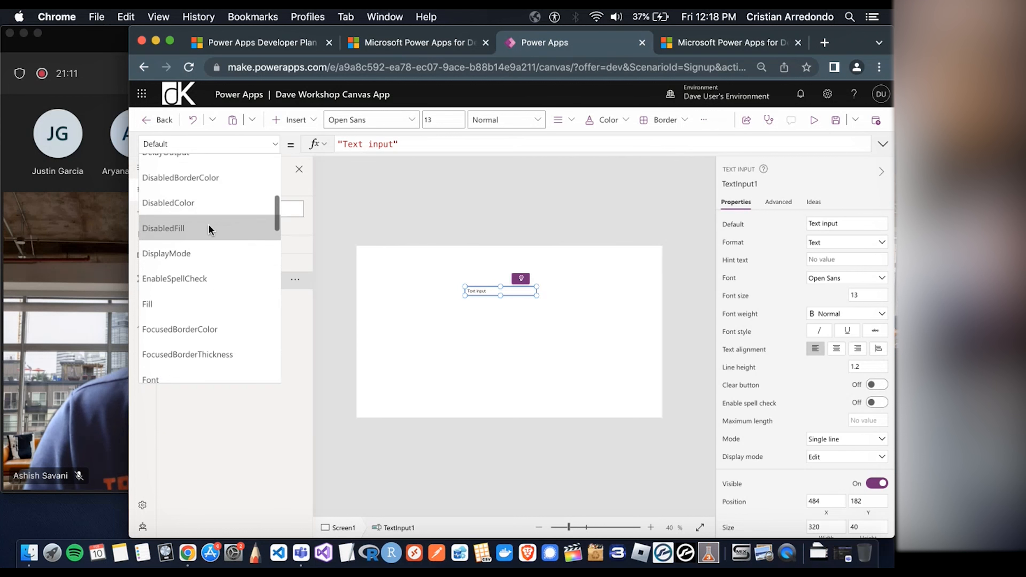
{"action": "scroll", "coordinate": [225, 246], "scroll_direction": "down", "scroll_amount": 2}
{"action": "scroll", "coordinate": [223, 250], "scroll_direction": "up", "scroll_amount": 5}
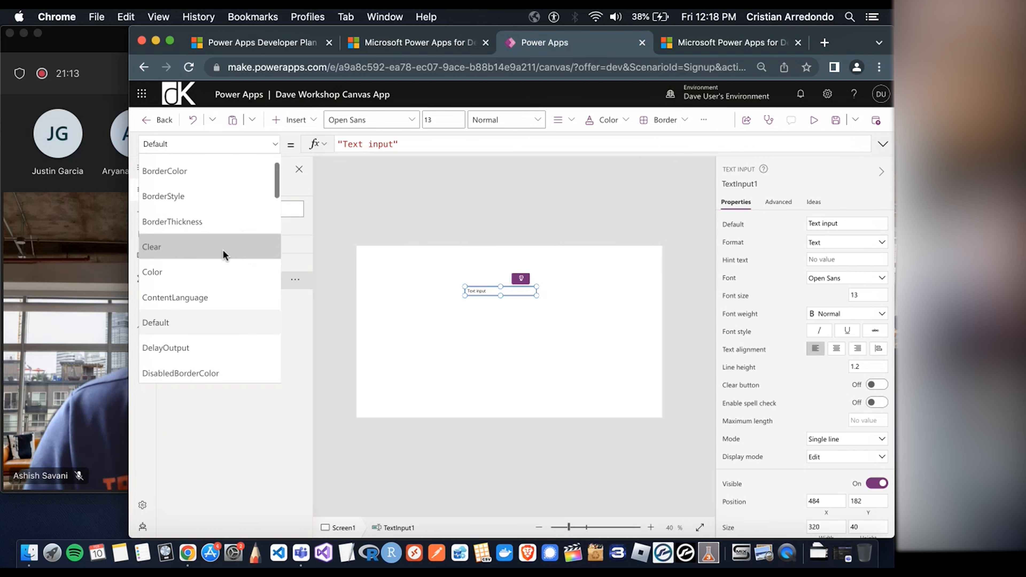
{"action": "scroll", "coordinate": [229, 260], "scroll_direction": "down", "scroll_amount": 3}
{"action": "scroll", "coordinate": [229, 259], "scroll_direction": "down", "scroll_amount": 3}
{"action": "scroll", "coordinate": [227, 291], "scroll_direction": "down", "scroll_amount": 2}
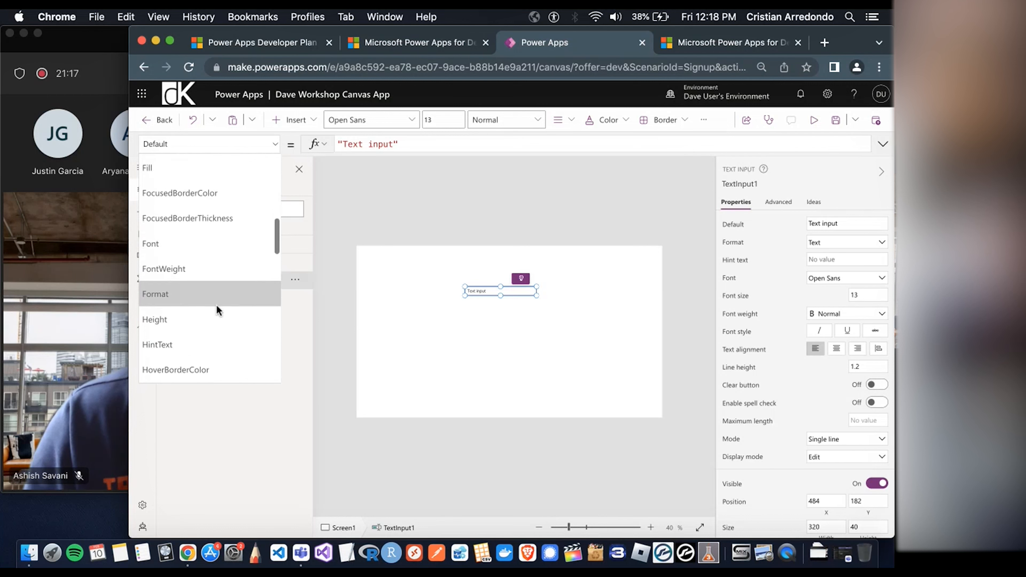
{"action": "scroll", "coordinate": [223, 285], "scroll_direction": "down", "scroll_amount": 8}
{"action": "scroll", "coordinate": [226, 291], "scroll_direction": "down", "scroll_amount": 5}
{"action": "scroll", "coordinate": [228, 304], "scroll_direction": "up", "scroll_amount": 20}
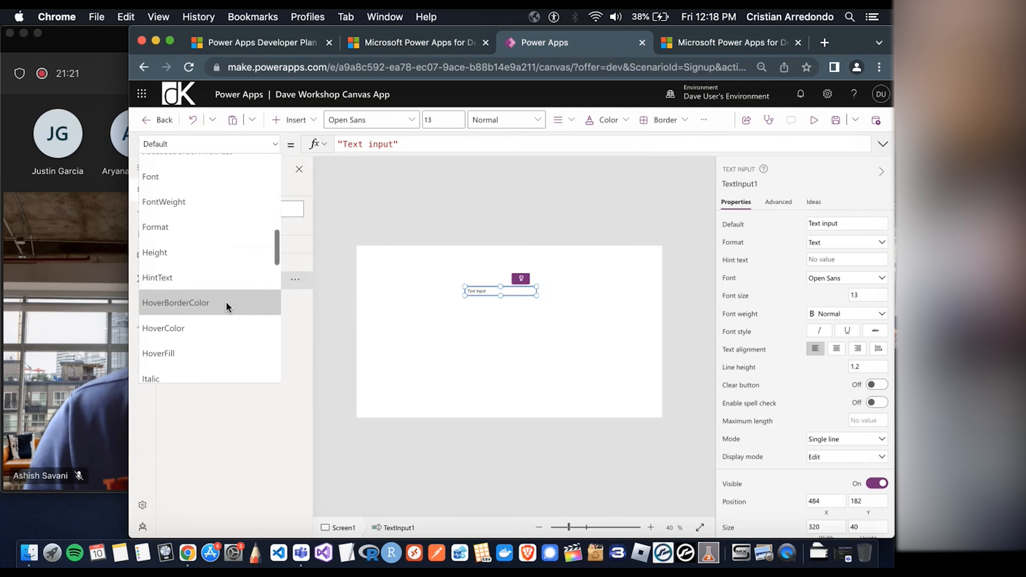
{"action": "left_click", "coordinate": [457, 210]}
Clear the default text of the text input so its Default property is empty
{"action": "left_click", "coordinate": [531, 291]}
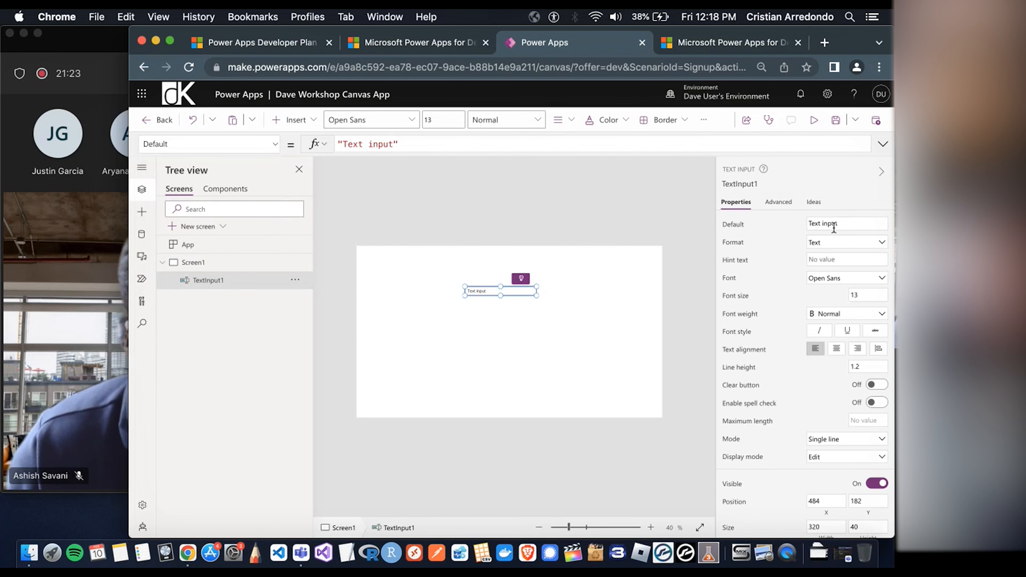
{"action": "left_click", "coordinate": [833, 243]}
{"action": "left_click", "coordinate": [841, 223]}
{"action": "key", "text": "BackSpace"}
{"action": "left_click", "coordinate": [630, 242]}
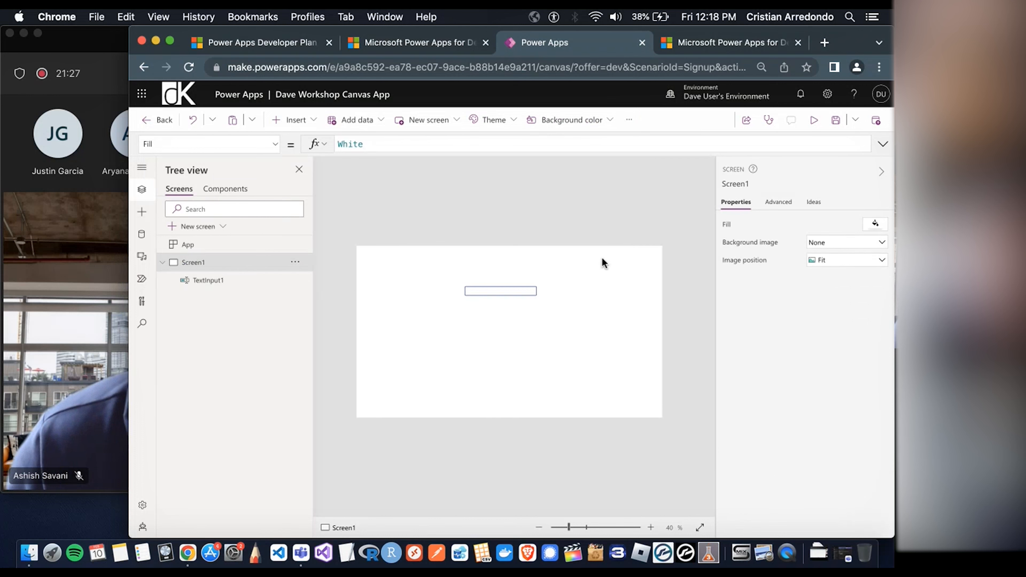
Set the text input's hint text to "Please enter your question"
{"action": "left_click", "coordinate": [524, 292]}
{"action": "left_click", "coordinate": [831, 261]}
{"action": "type", "text": "Please Enter your quest"}
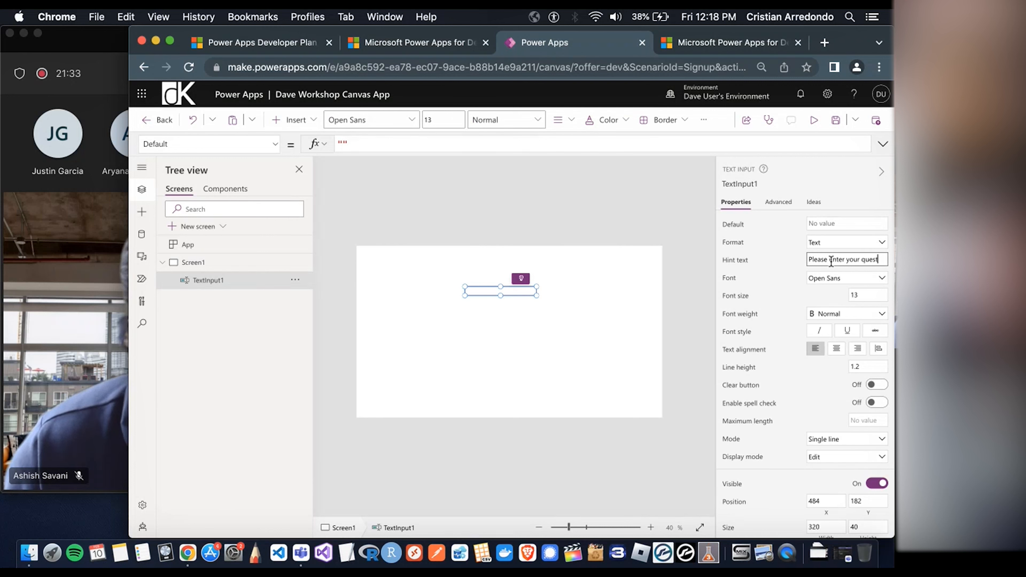
{"action": "type", "text": "ion"}
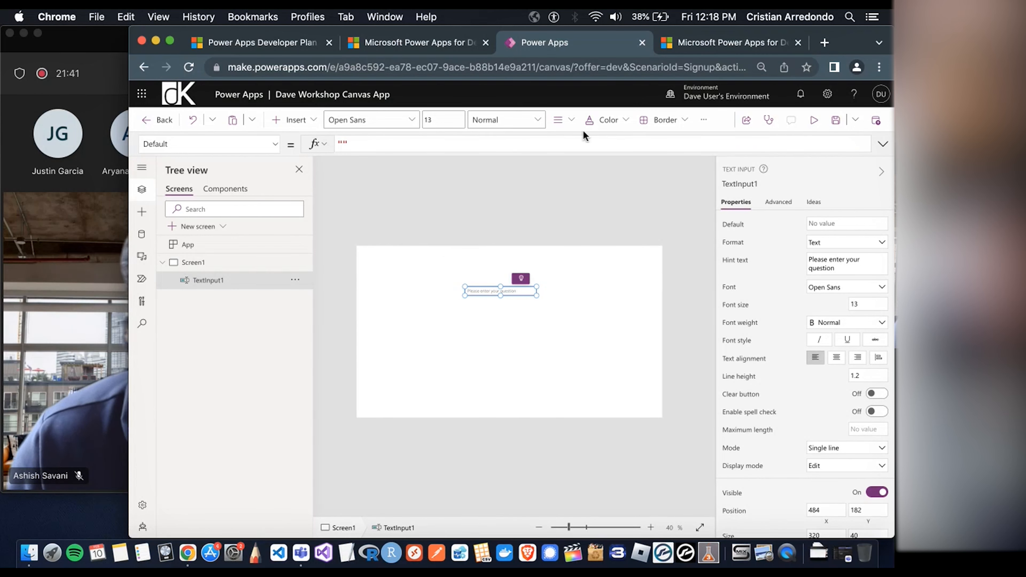
Center-align the text inside the text input and deselect it
{"action": "left_click", "coordinate": [565, 121]}
{"action": "left_click", "coordinate": [582, 156]}
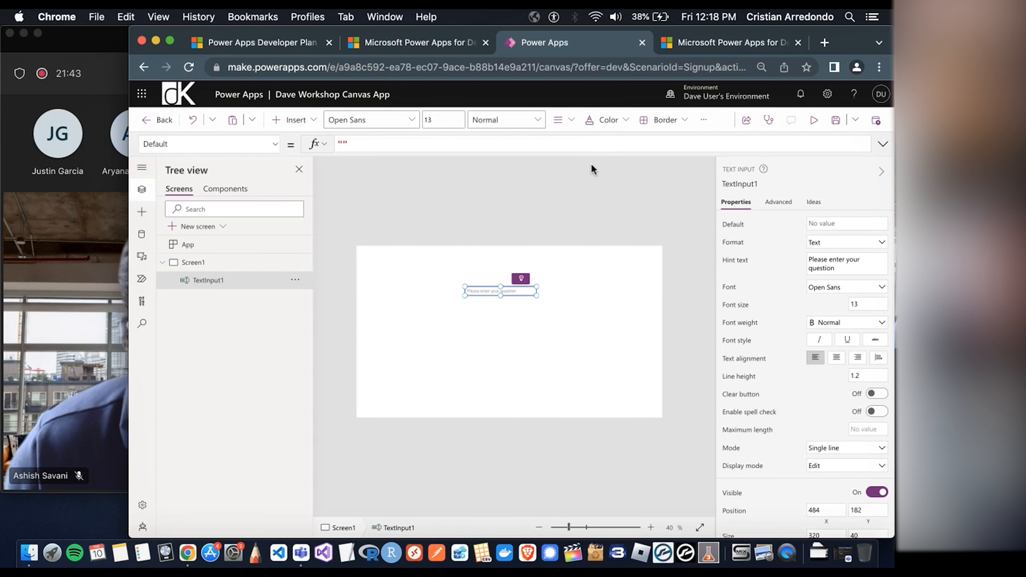
{"action": "left_click", "coordinate": [577, 262]}
{"action": "left_click", "coordinate": [514, 291]}
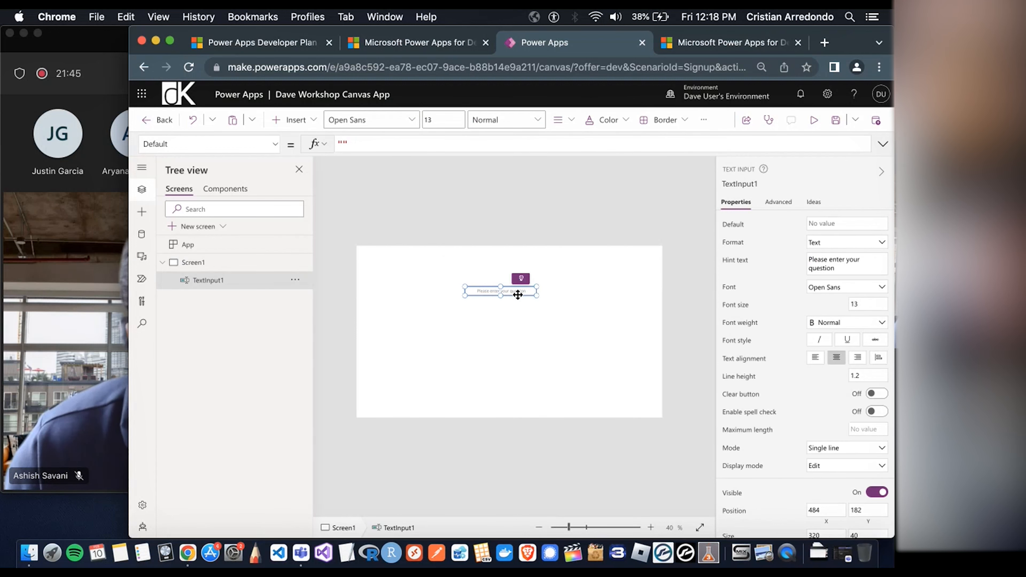
{"action": "left_click", "coordinate": [565, 123]}
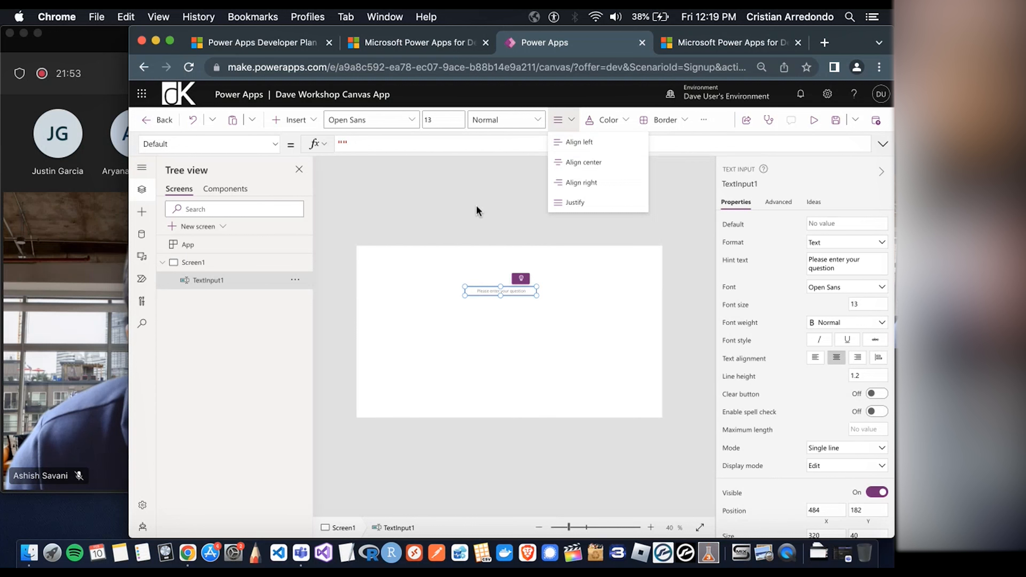
{"action": "left_click", "coordinate": [466, 212]}
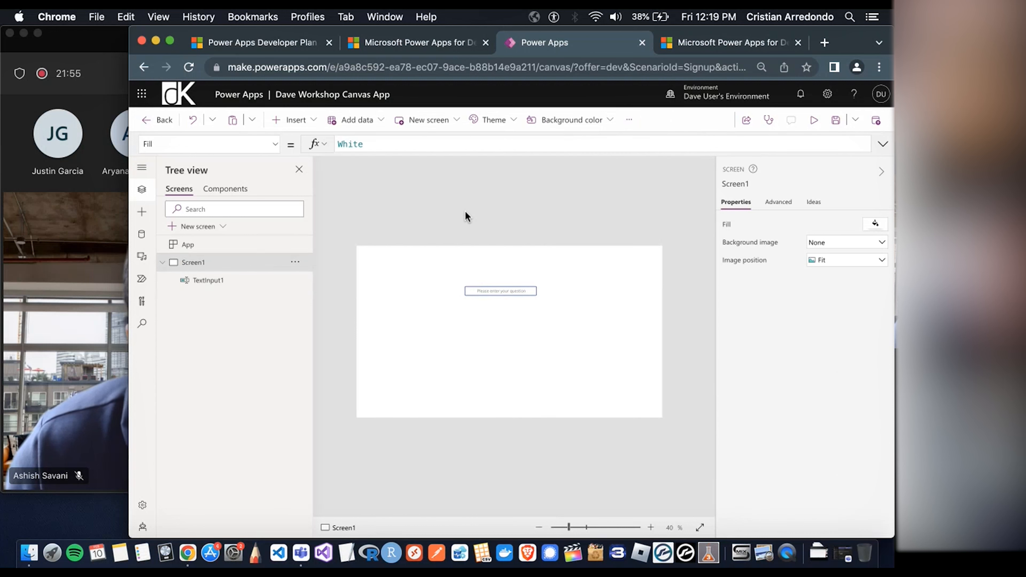
Rename Screen1 to Home_Screen
{"action": "left_click", "coordinate": [296, 263]}
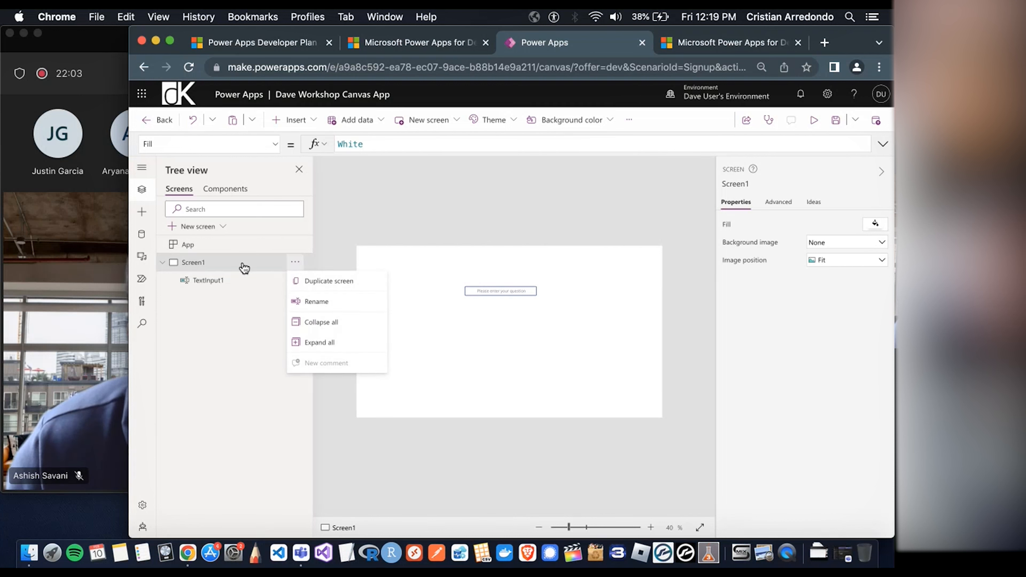
{"action": "left_click", "coordinate": [347, 301]}
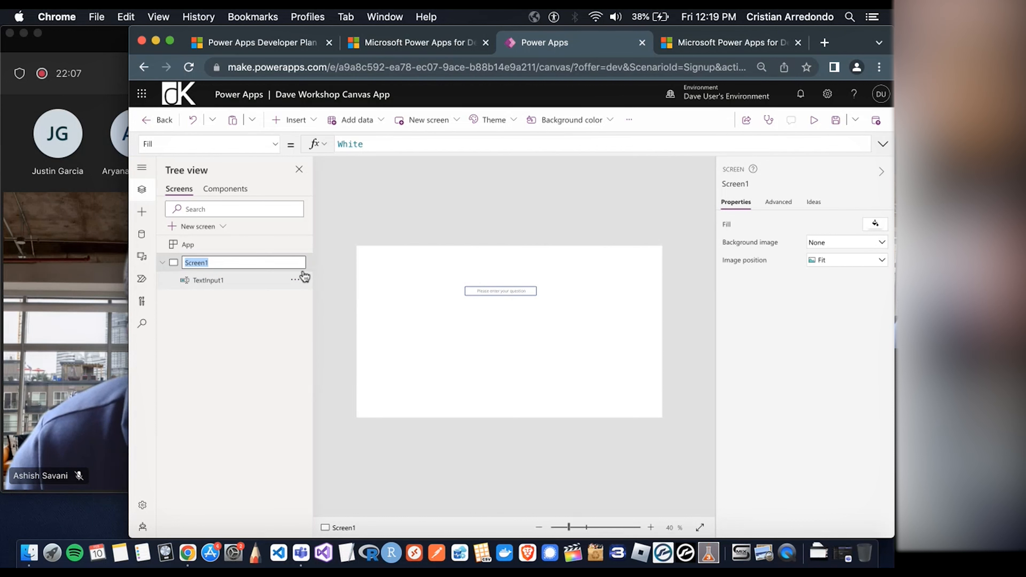
{"action": "type", "text": "Home_"}
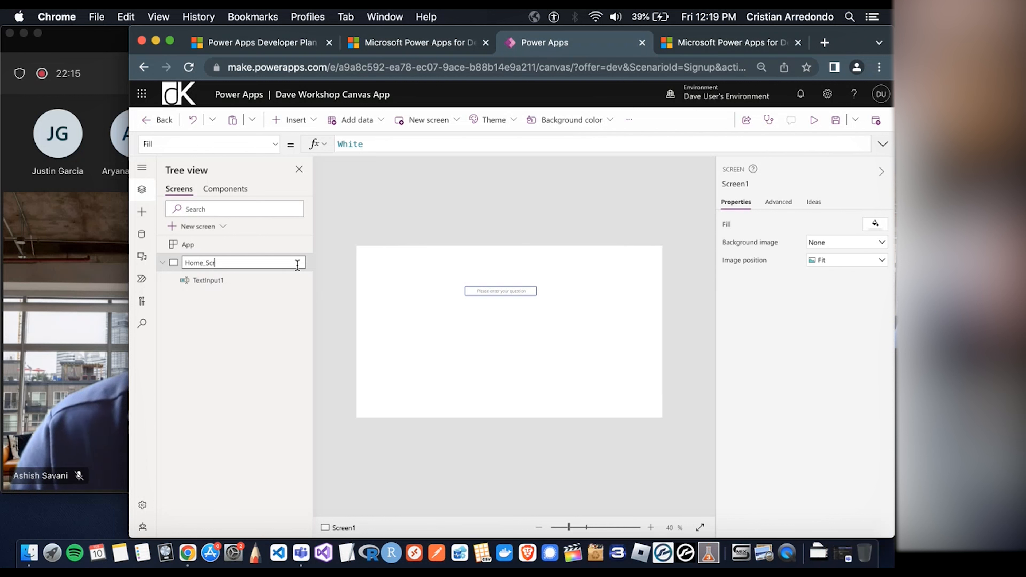
{"action": "key", "text": "Return"}
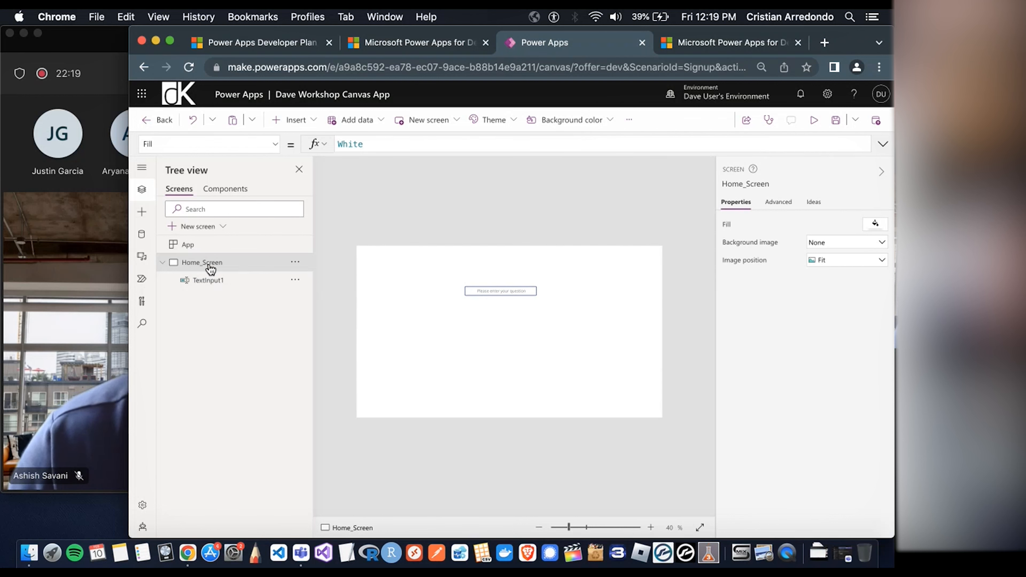
Rename TextInput1 on the home screen to Home_Question_TextLabel
{"action": "left_click", "coordinate": [295, 280]}
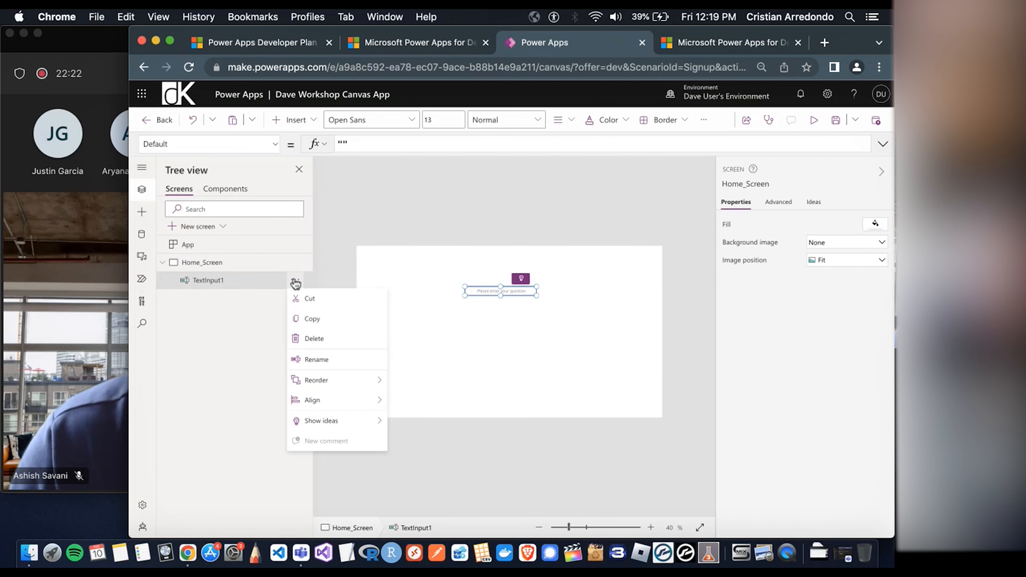
{"action": "left_click", "coordinate": [341, 361]}
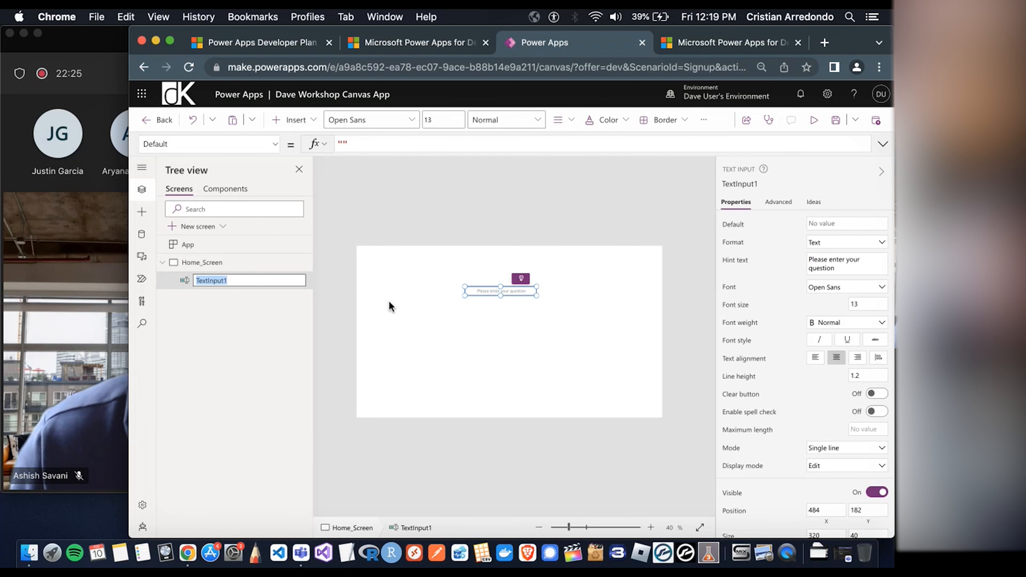
{"action": "type", "text": "Home"}
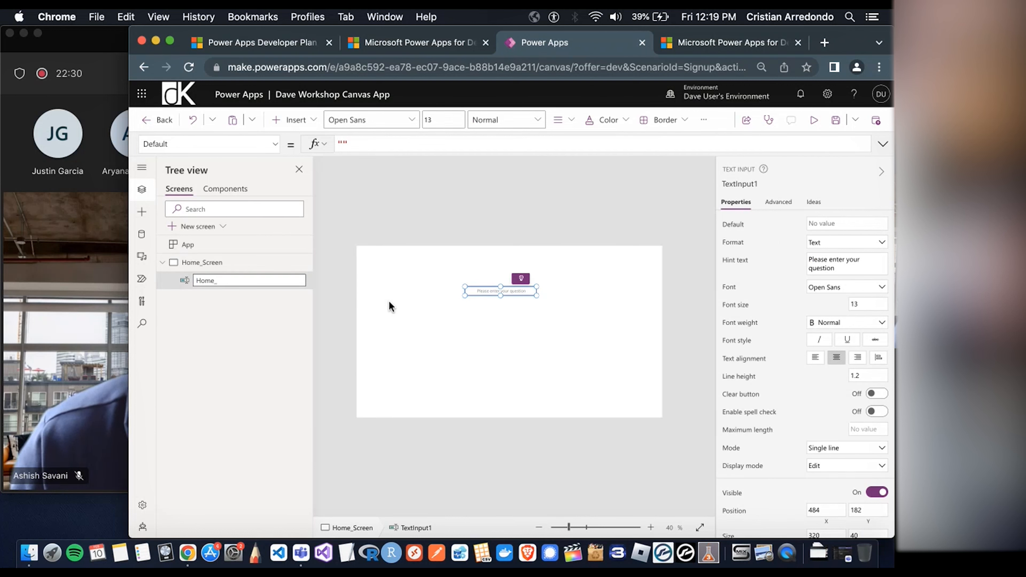
{"action": "type", "text": "_Question_TextLabel"}
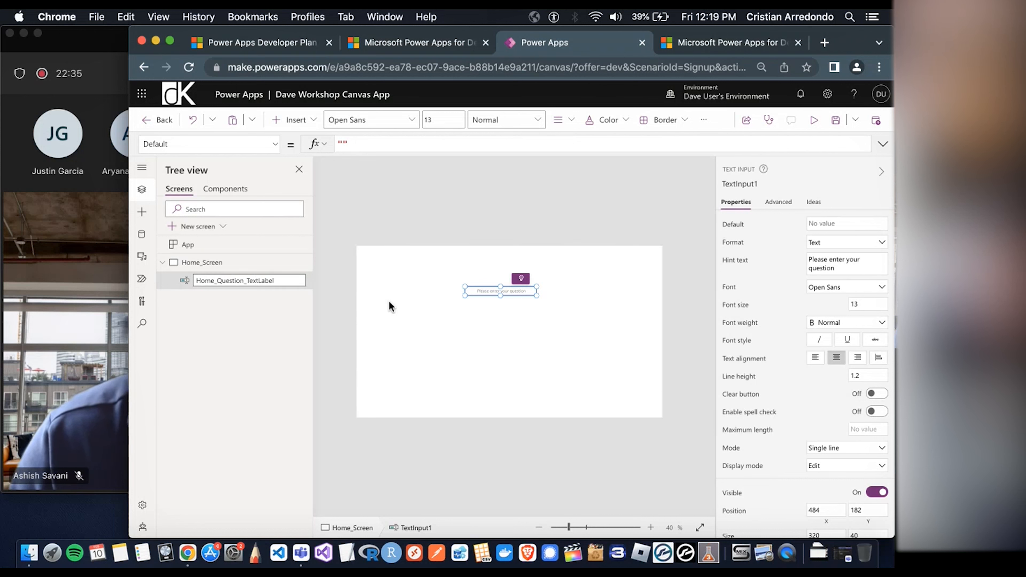
{"action": "key", "text": "Return"}
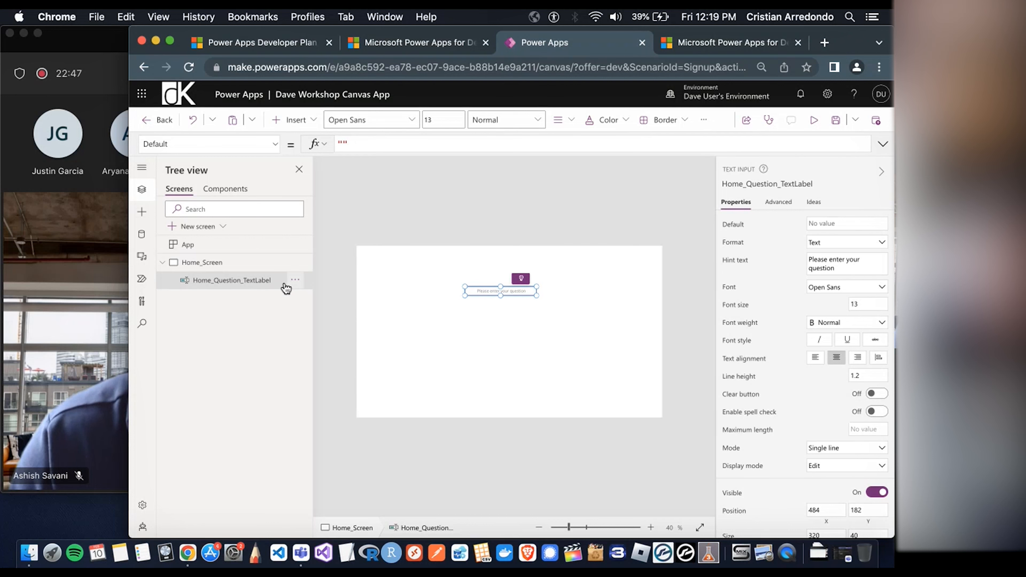
{"action": "left_click", "coordinate": [392, 211]}
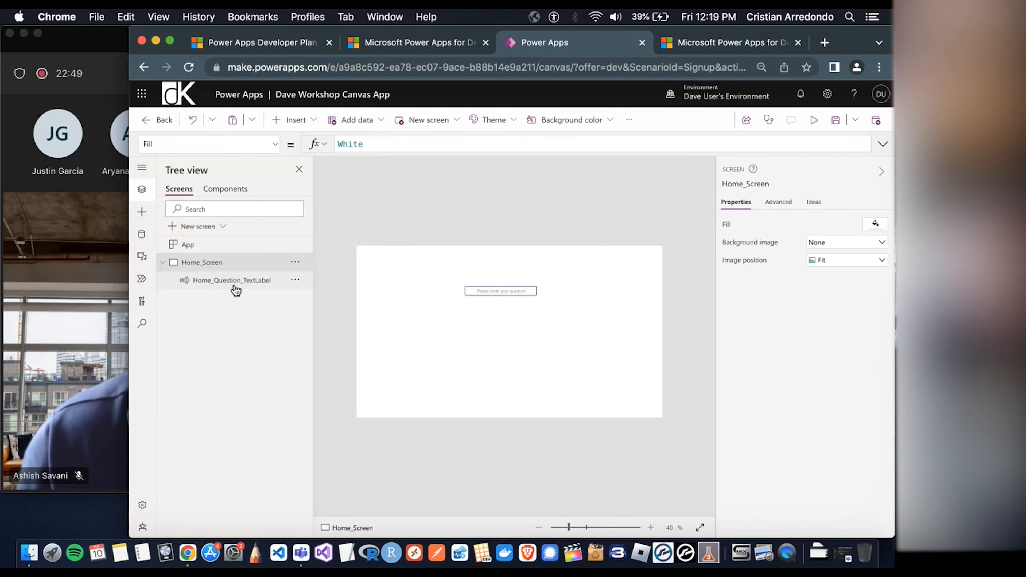
{"action": "left_click", "coordinate": [502, 295]}
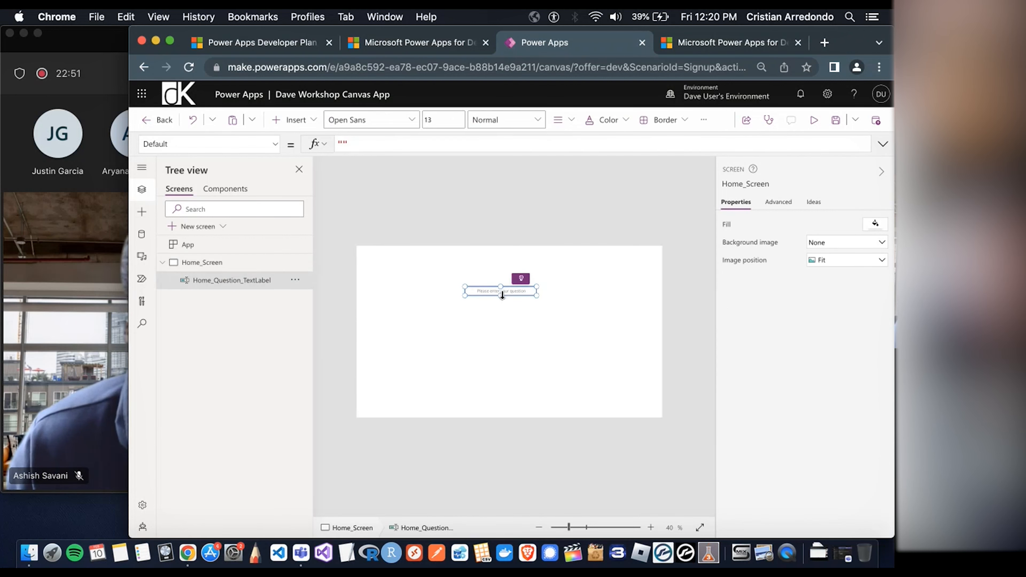
{"action": "left_click", "coordinate": [296, 120]}
{"action": "left_click", "coordinate": [294, 119]}
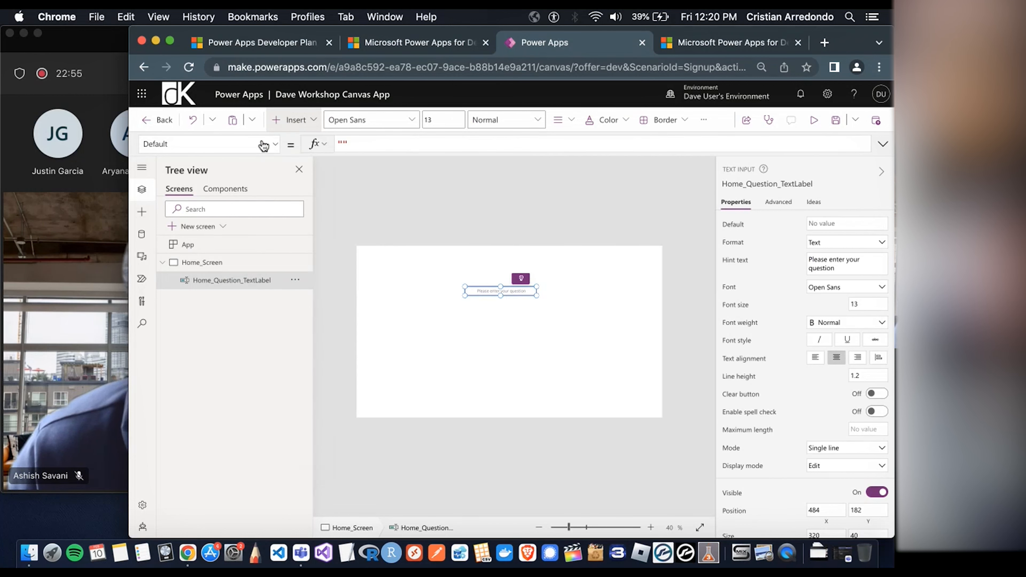
{"action": "left_click", "coordinate": [108, 238]}
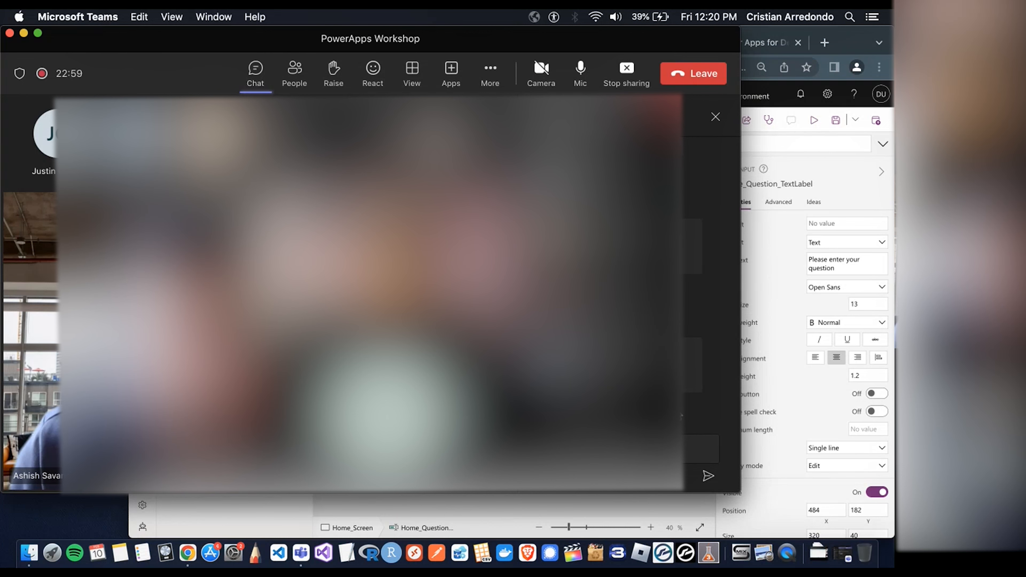
{"action": "left_click", "coordinate": [821, 153]}
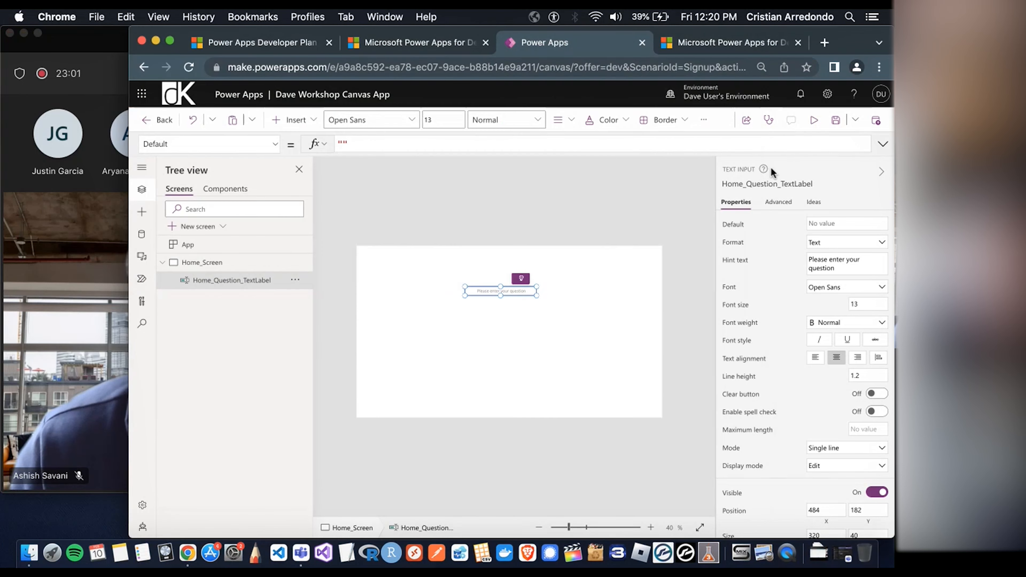
Correct the text input's name to Home_Question_TextInput and deselect it
{"action": "left_click", "coordinate": [295, 281]}
{"action": "left_click", "coordinate": [347, 364]}
{"action": "left_click", "coordinate": [286, 279]}
{"action": "key", "text": "BackSpace"}
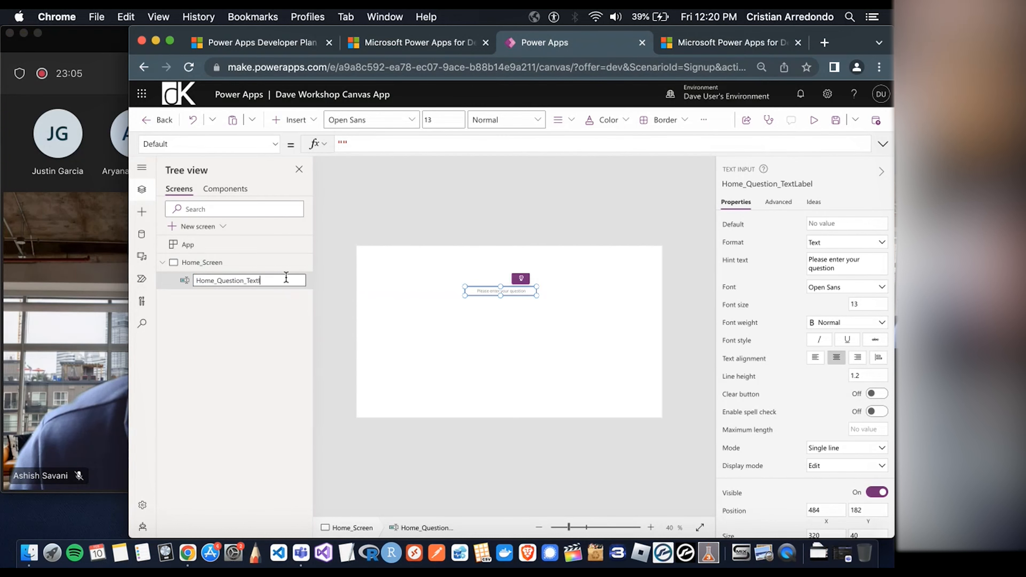
{"action": "type", "text": "Input"}
{"action": "key", "text": "Return"}
{"action": "left_click", "coordinate": [348, 293]}
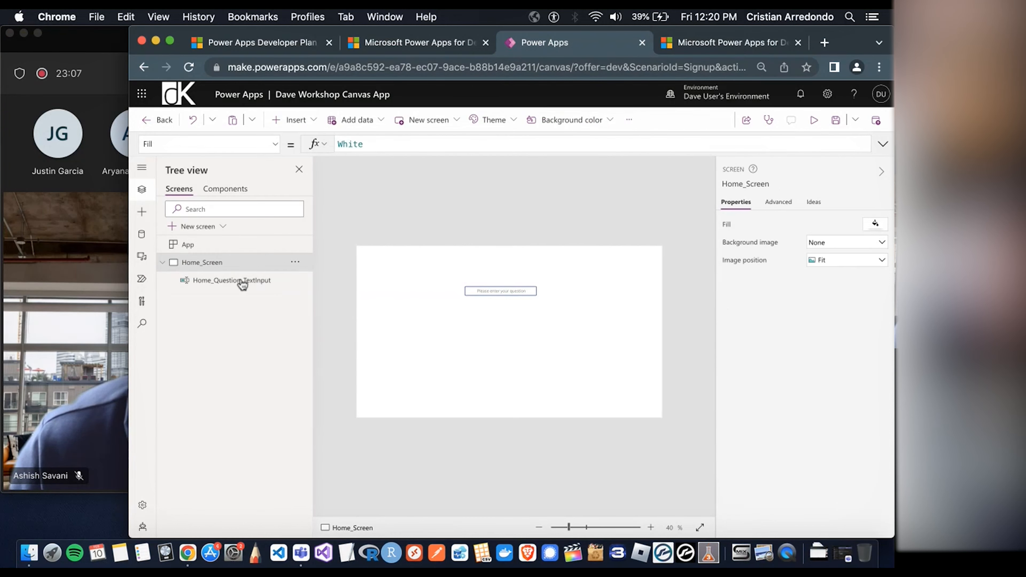
{"action": "left_click", "coordinate": [225, 279]}
{"action": "left_click", "coordinate": [65, 277]}
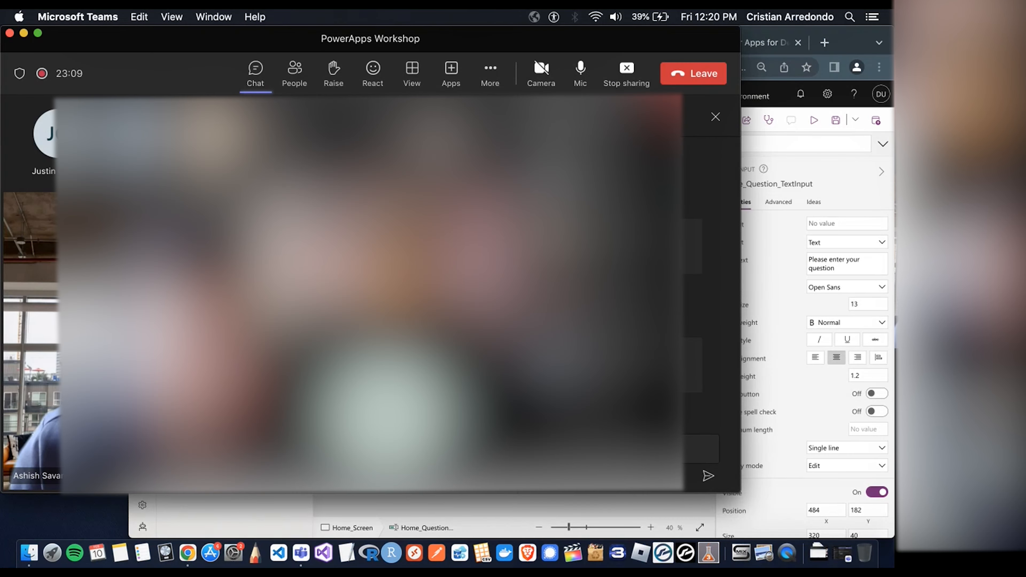
{"action": "left_click", "coordinate": [847, 40]}
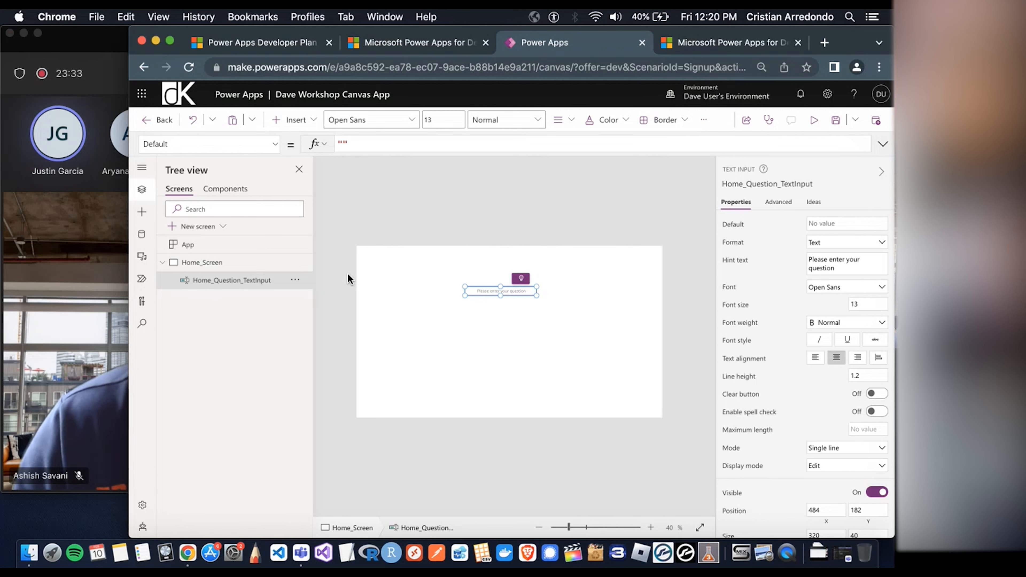
{"action": "left_click", "coordinate": [304, 122]}
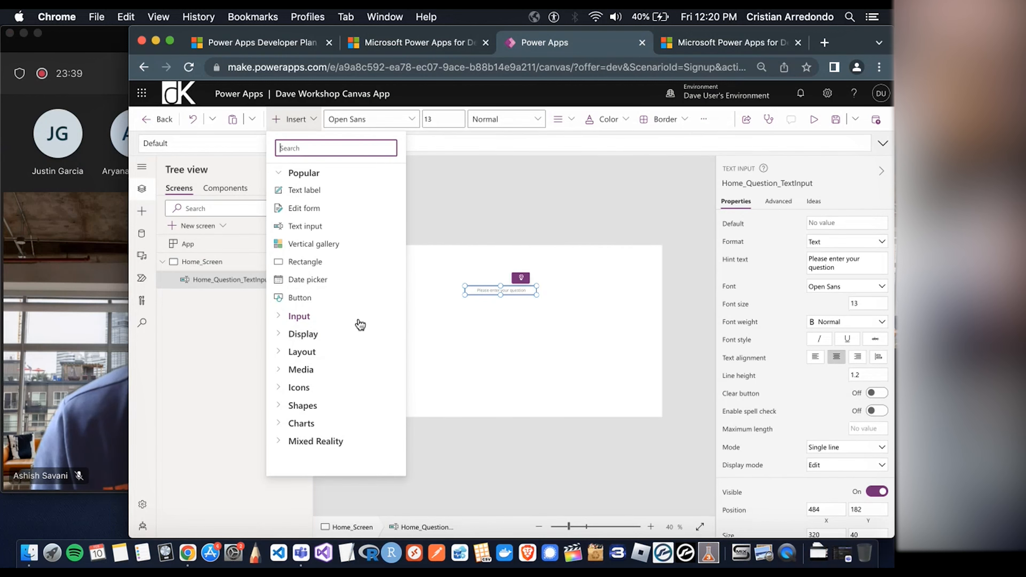
{"action": "left_click", "coordinate": [279, 317]}
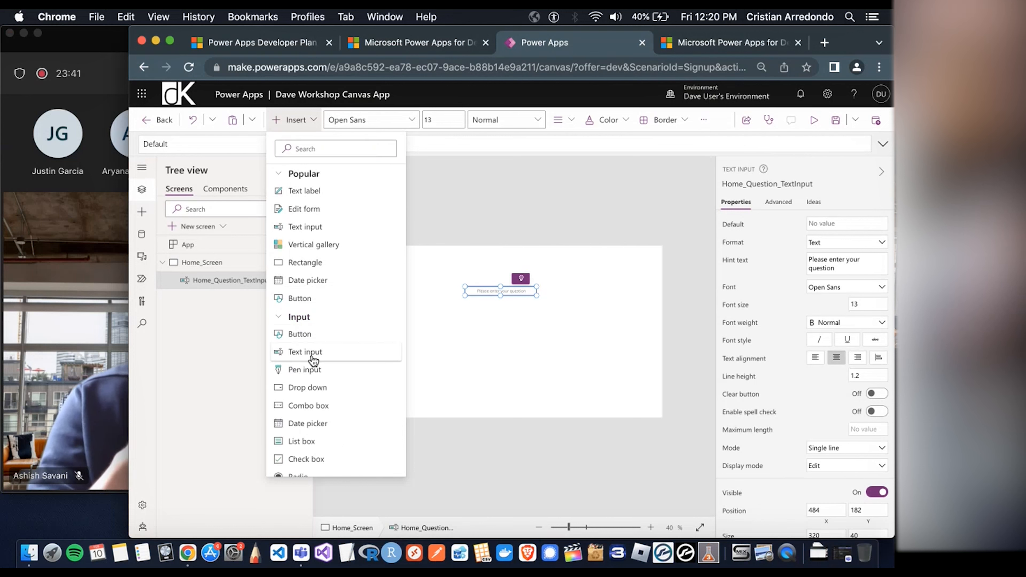
{"action": "scroll", "coordinate": [309, 347], "scroll_direction": "down", "scroll_amount": 1}
{"action": "scroll", "coordinate": [357, 404], "scroll_direction": "down", "scroll_amount": 1}
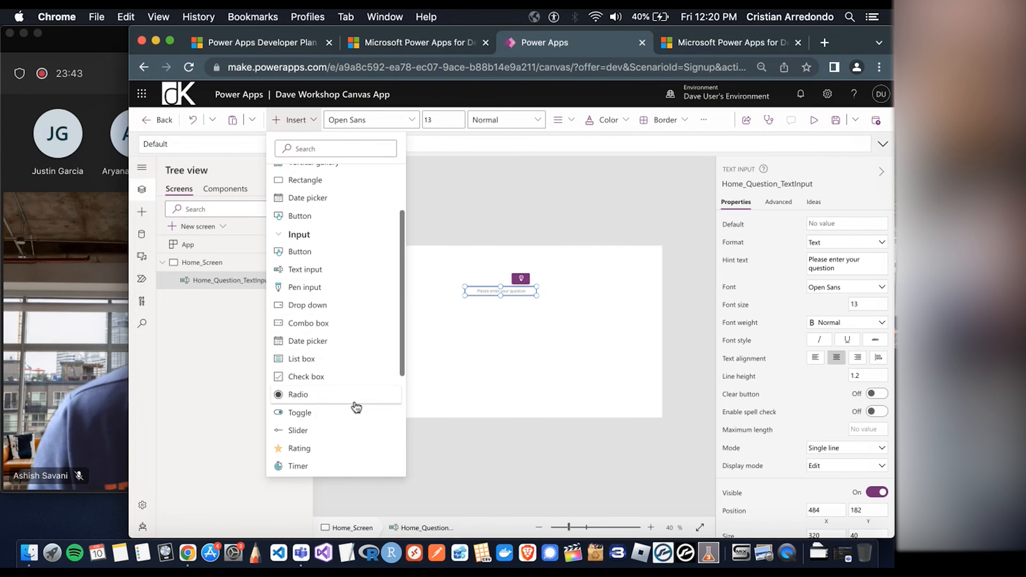
{"action": "left_click", "coordinate": [476, 201]}
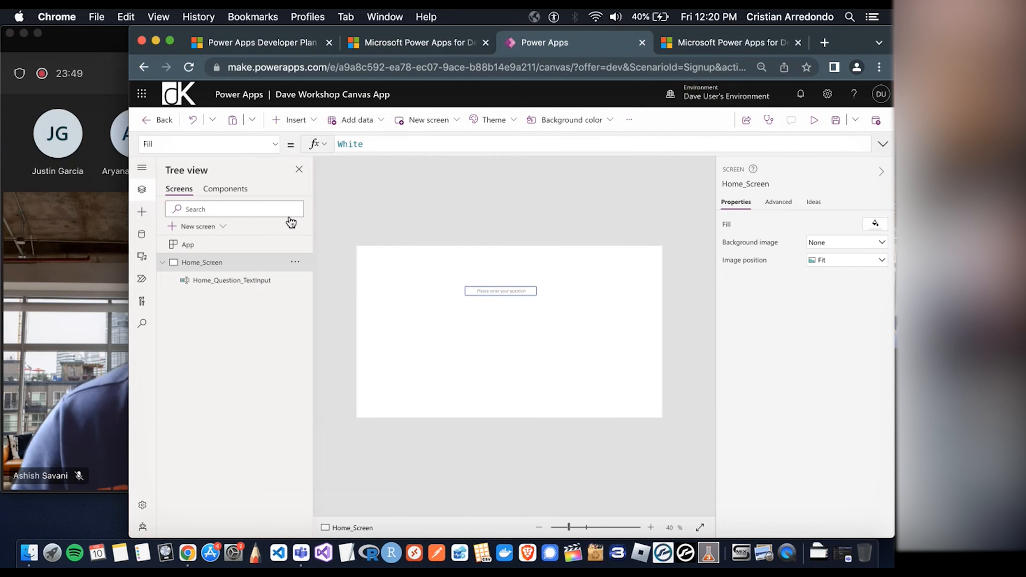
Insert a button and place it centered below the question text input, at about X 564, Y 302
{"action": "left_click", "coordinate": [305, 128]}
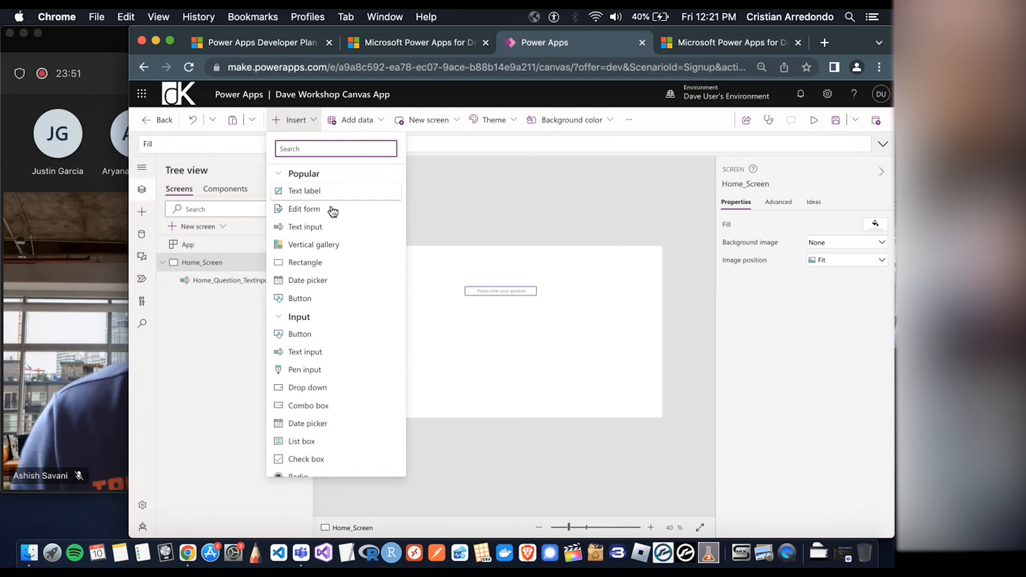
{"action": "scroll", "coordinate": [337, 247], "scroll_direction": "down", "scroll_amount": 1}
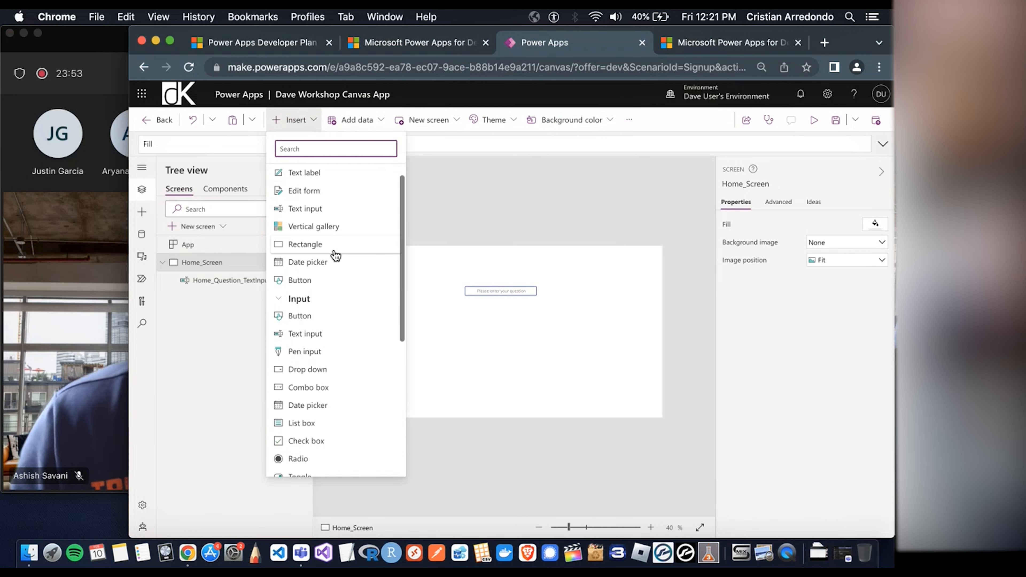
{"action": "left_click", "coordinate": [328, 283]}
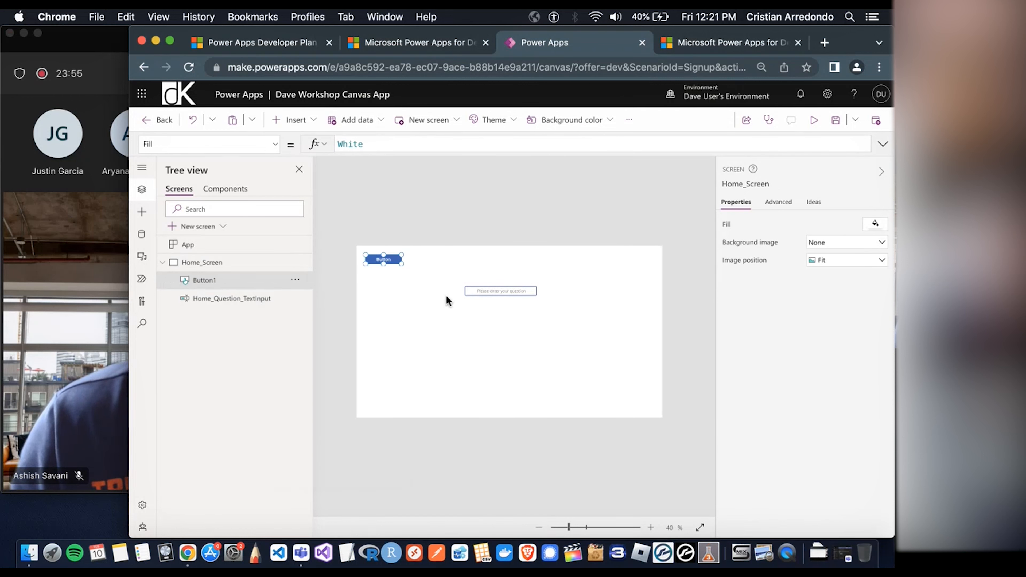
{"action": "left_click_drag", "start_coordinate": [395, 261], "coordinate": [510, 320]}
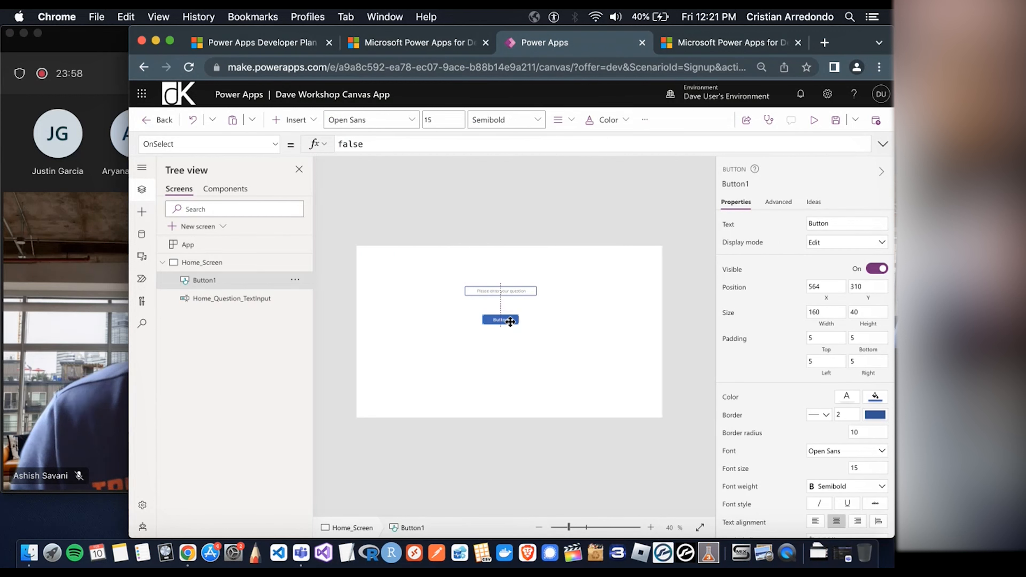
{"action": "left_click", "coordinate": [538, 326]}
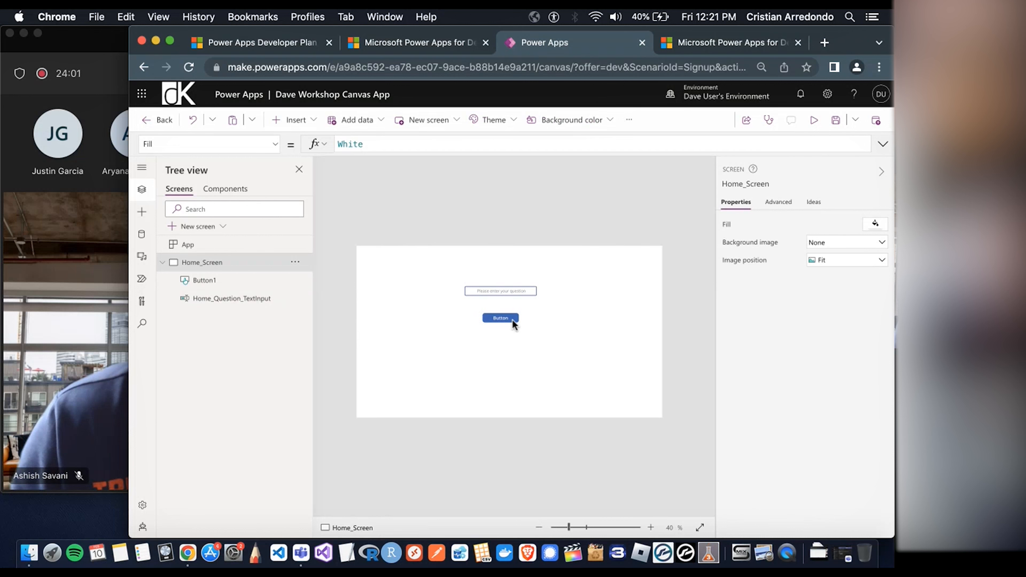
Rename Button1 to Home_Submit_Button
{"action": "left_click", "coordinate": [296, 280]}
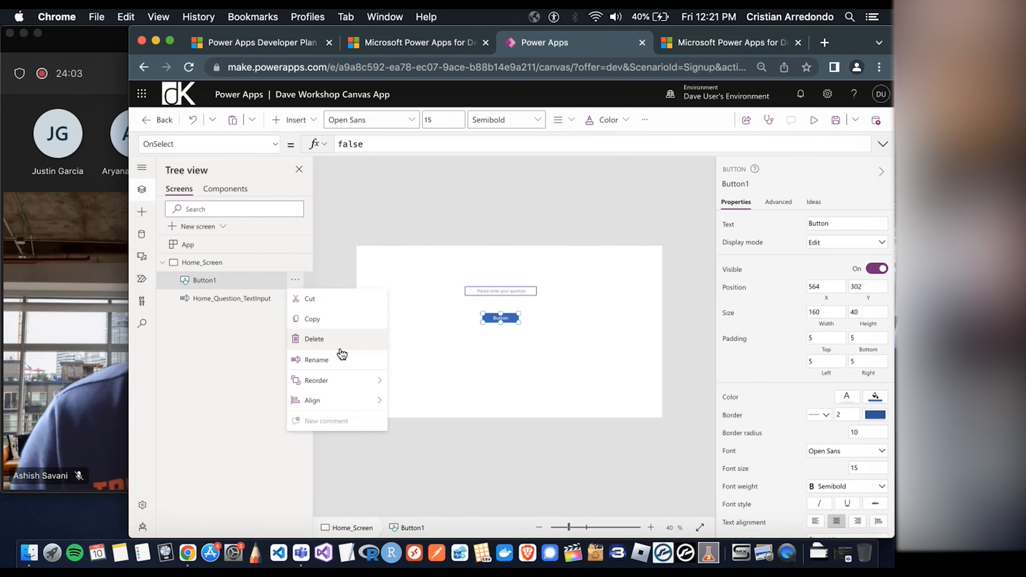
{"action": "left_click", "coordinate": [342, 364]}
{"action": "type", "text": "Home_"}
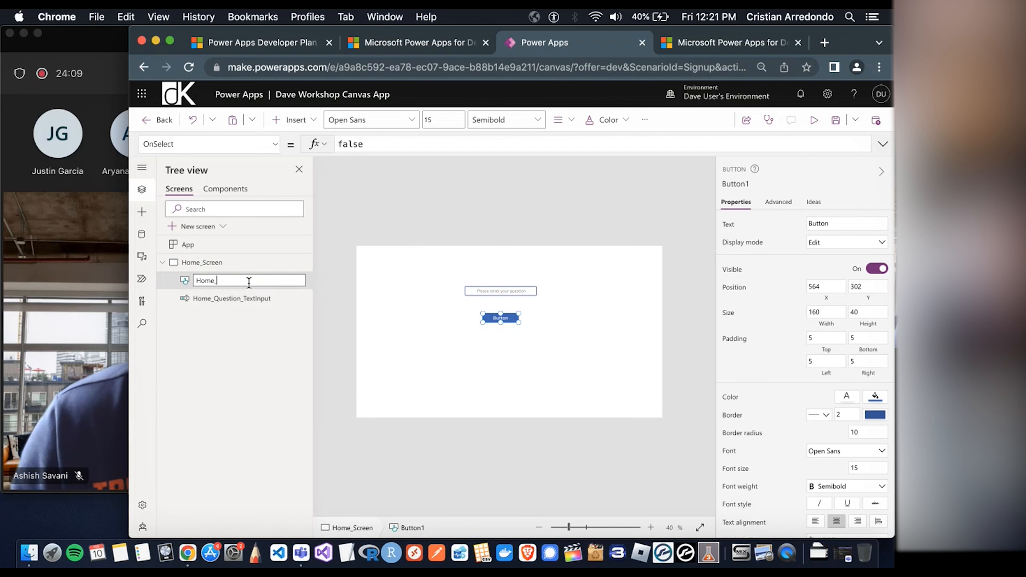
{"action": "type", "text": "Submit_Button"}
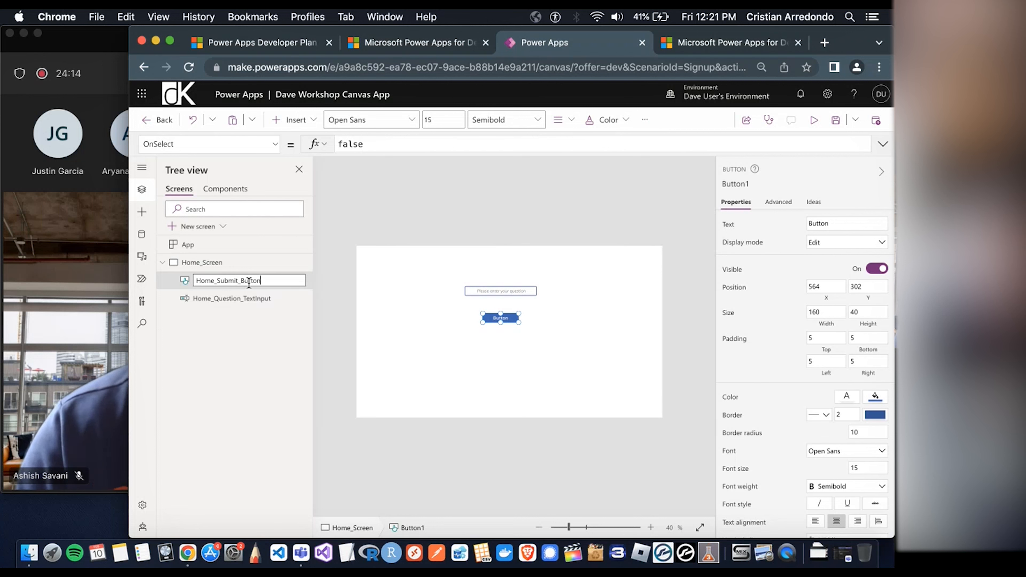
{"action": "left_click", "coordinate": [377, 285]}
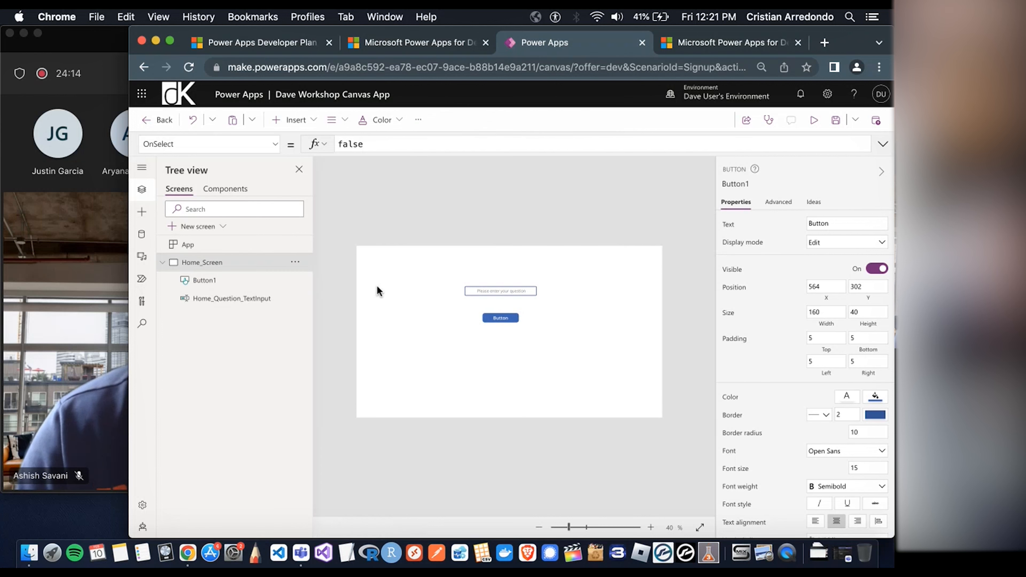
Set the Text property of the button below the question input to "Submit" and deselect it
{"action": "left_click", "coordinate": [504, 319]}
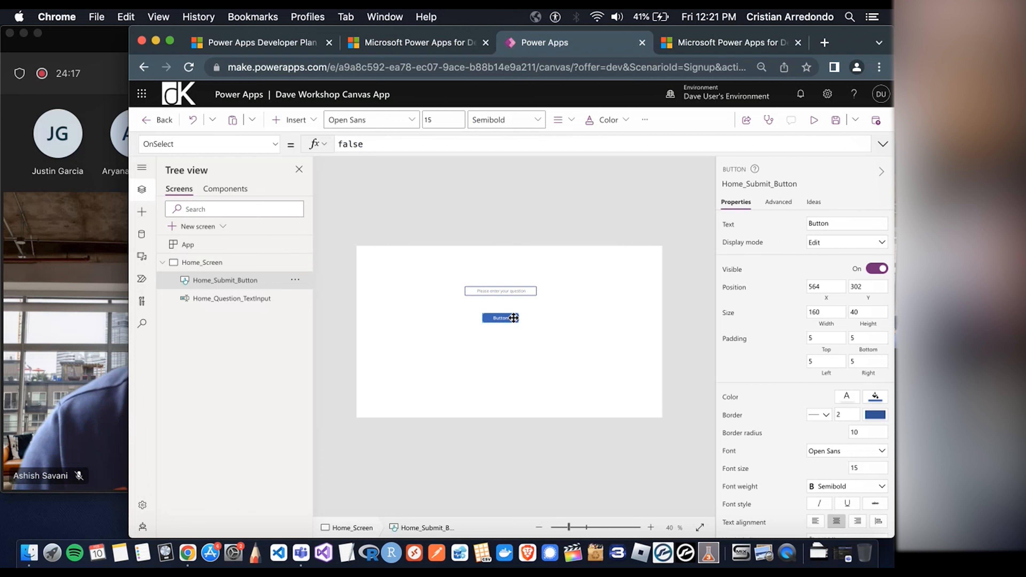
{"action": "left_click", "coordinate": [833, 223]}
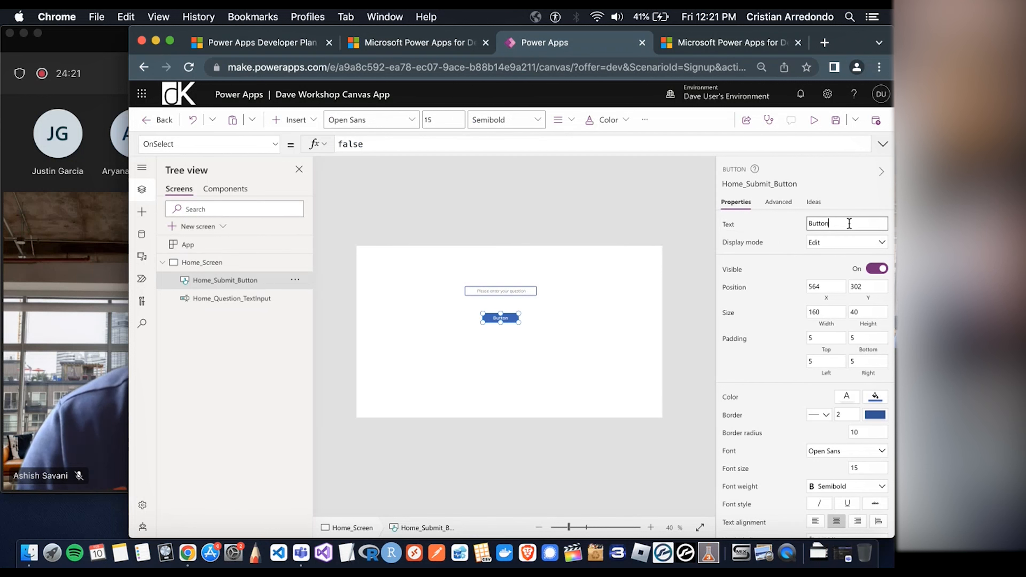
{"action": "left_click", "coordinate": [275, 144]}
{"action": "scroll", "coordinate": [226, 262], "scroll_direction": "down", "scroll_amount": 10}
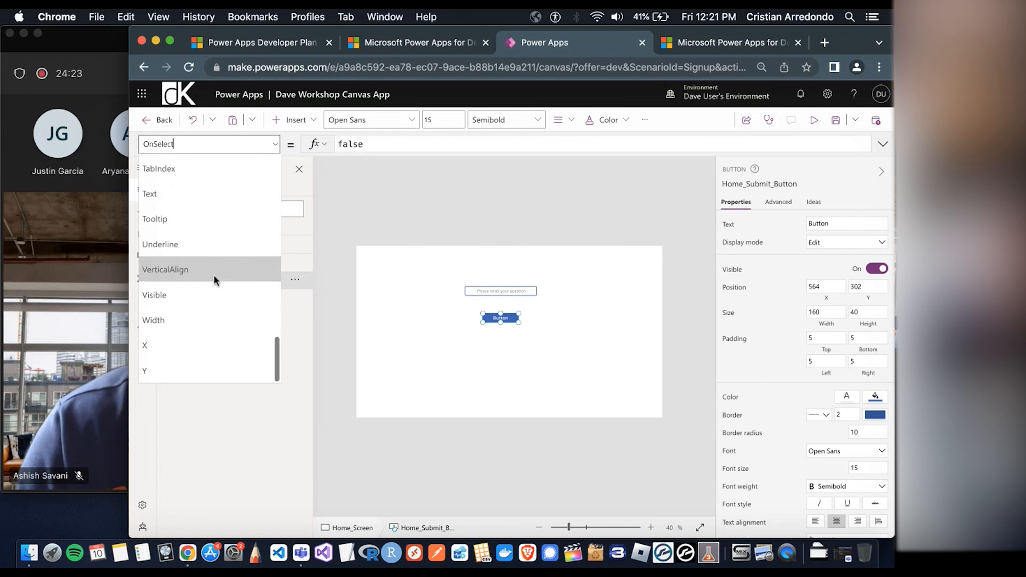
{"action": "scroll", "coordinate": [186, 283], "scroll_direction": "up", "scroll_amount": 2}
{"action": "left_click", "coordinate": [170, 259]}
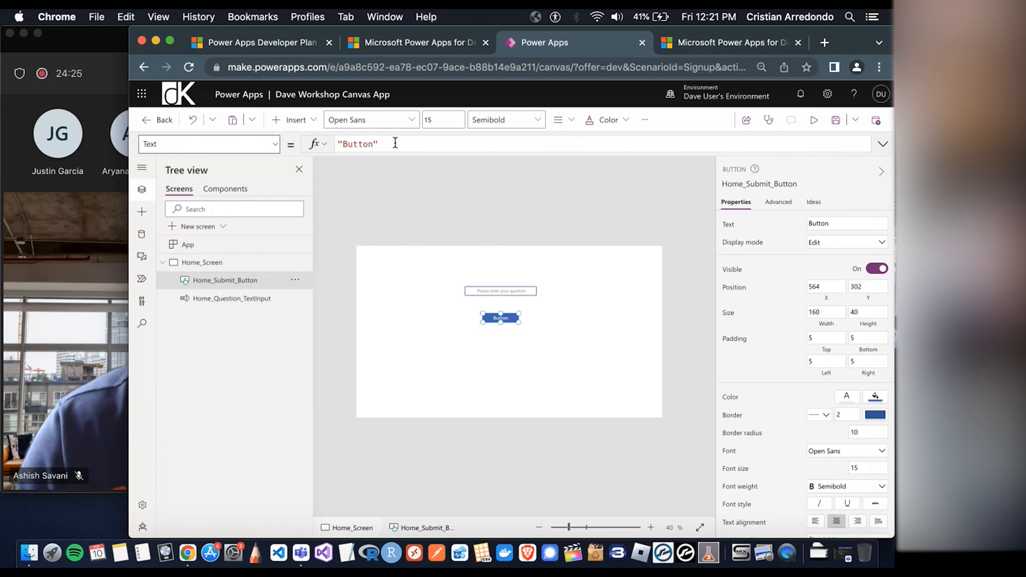
{"action": "left_click_drag", "start_coordinate": [374, 144], "coordinate": [344, 145]}
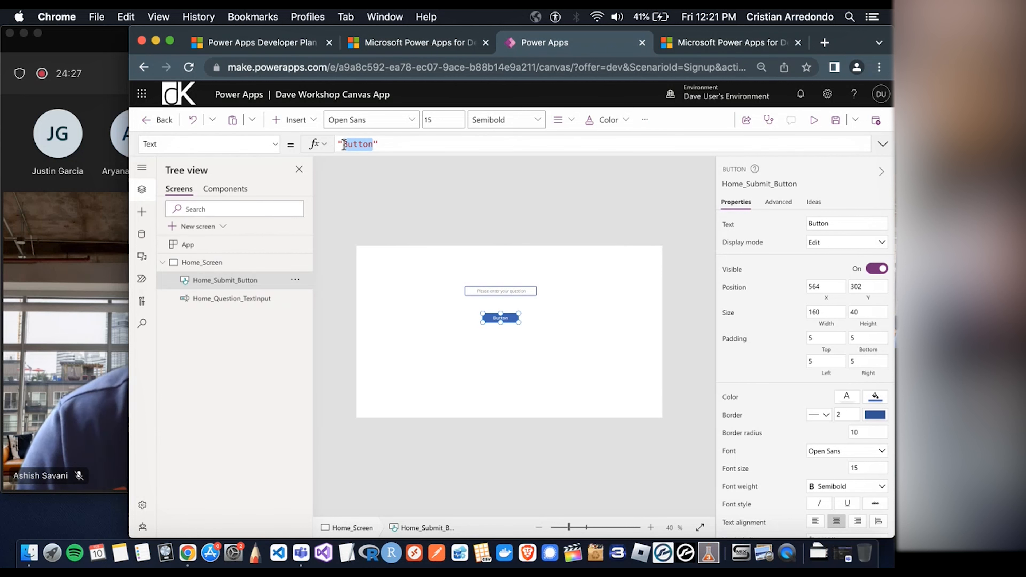
{"action": "type", "text": "Submit"}
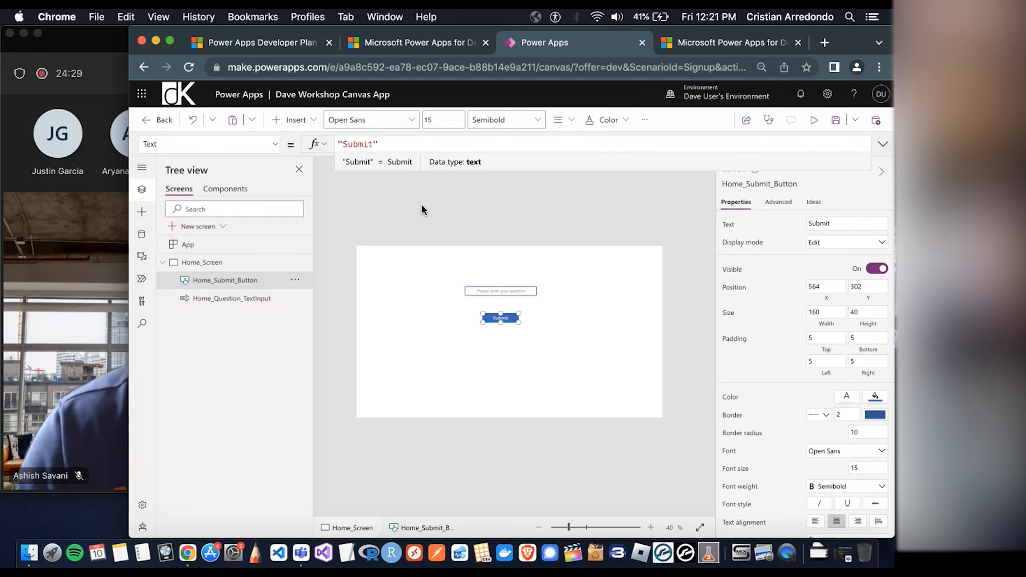
{"action": "left_click", "coordinate": [421, 205]}
{"action": "left_click", "coordinate": [506, 320]}
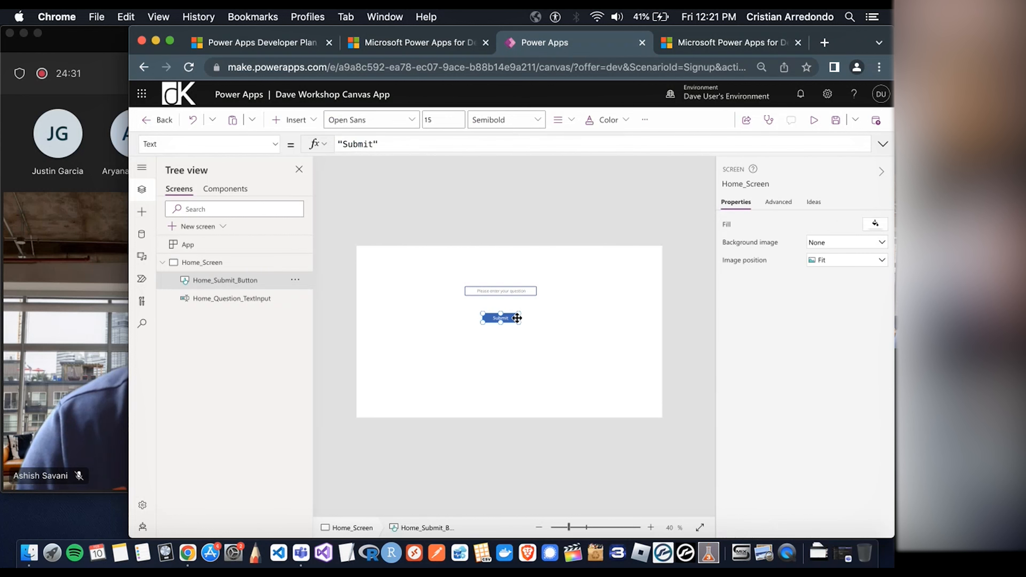
{"action": "left_click", "coordinate": [582, 321]}
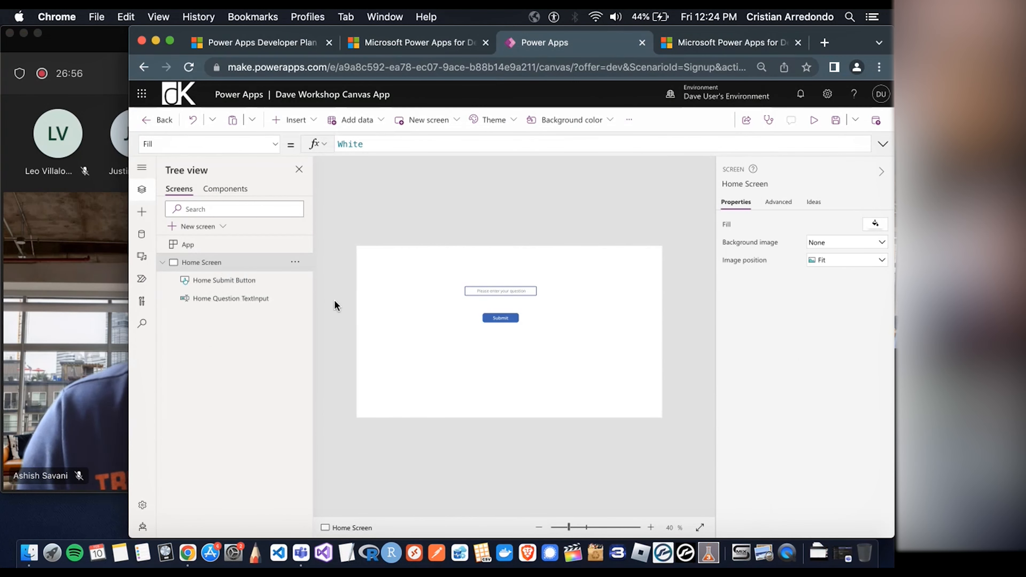
Add a blank screen and place a text label in its upper middle, about 530 wide and 175 high
{"action": "left_click", "coordinate": [199, 227]}
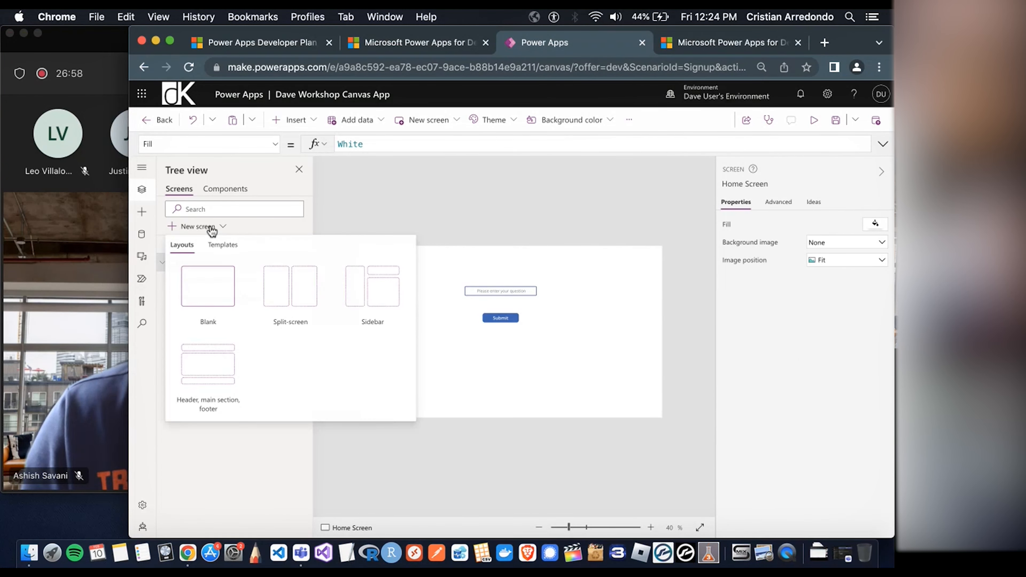
{"action": "left_click", "coordinate": [208, 285]}
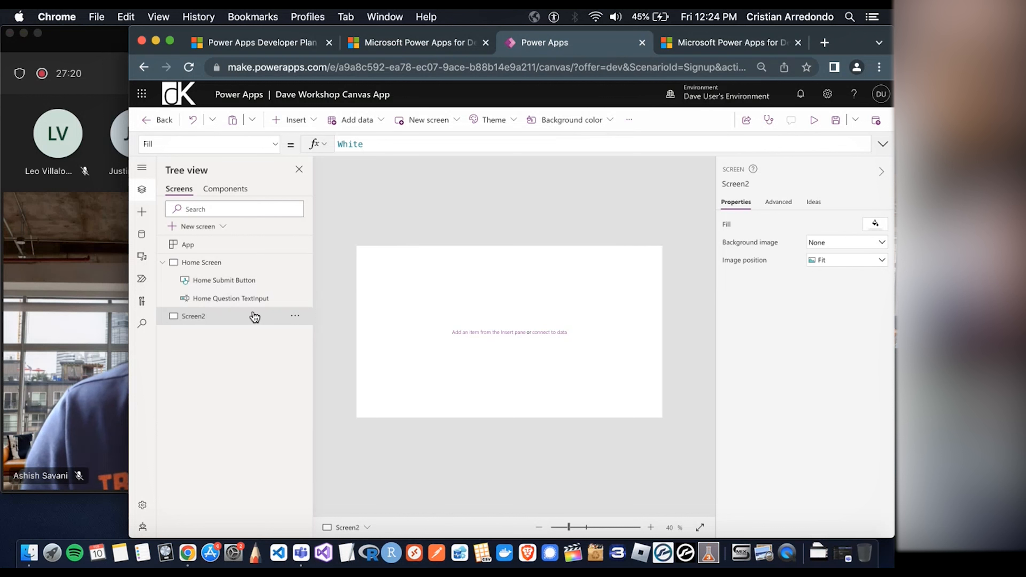
{"action": "left_click", "coordinate": [296, 120]}
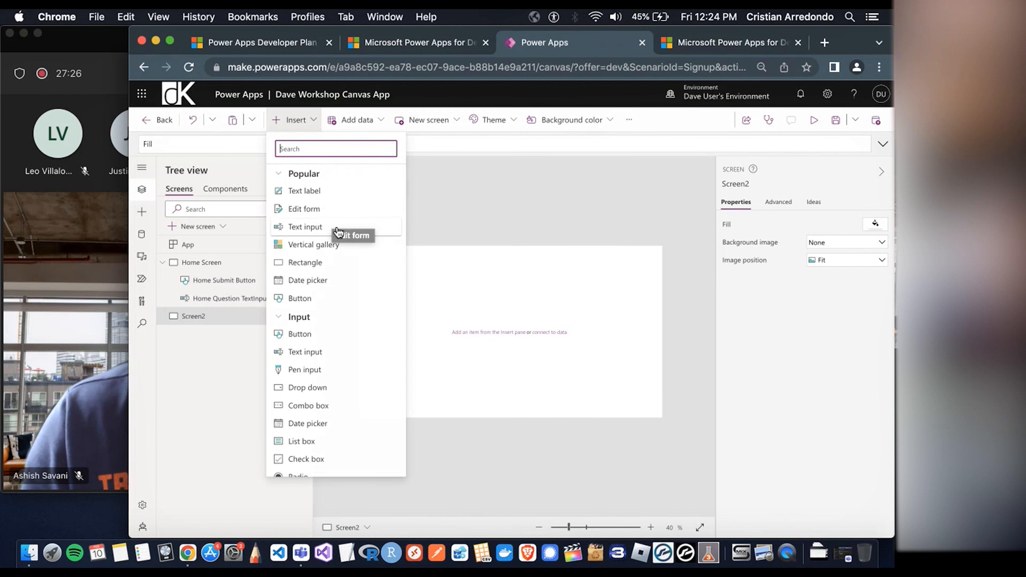
{"action": "left_click", "coordinate": [334, 194]}
{"action": "left_click_drag", "start_coordinate": [386, 260], "coordinate": [530, 297]}
{"action": "double_click", "coordinate": [513, 305]}
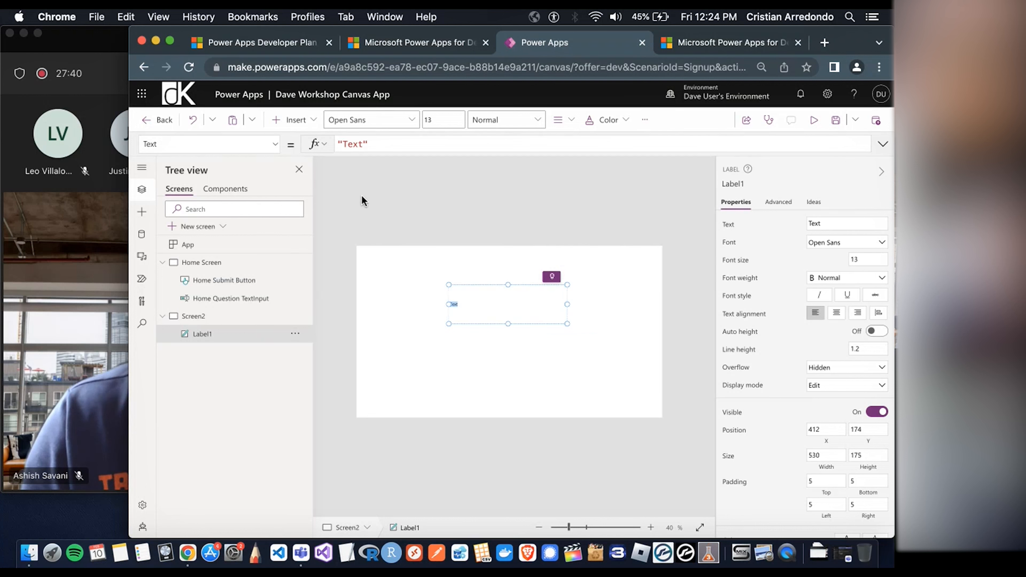
Set the label's Size property to 20 and move it up slightly to about X 414, Y 160
{"action": "left_click", "coordinate": [270, 145]}
{"action": "scroll", "coordinate": [220, 217], "scroll_direction": "up", "scroll_amount": 5}
{"action": "scroll", "coordinate": [220, 219], "scroll_direction": "up", "scroll_amount": 5}
{"action": "scroll", "coordinate": [213, 255], "scroll_direction": "down", "scroll_amount": 1}
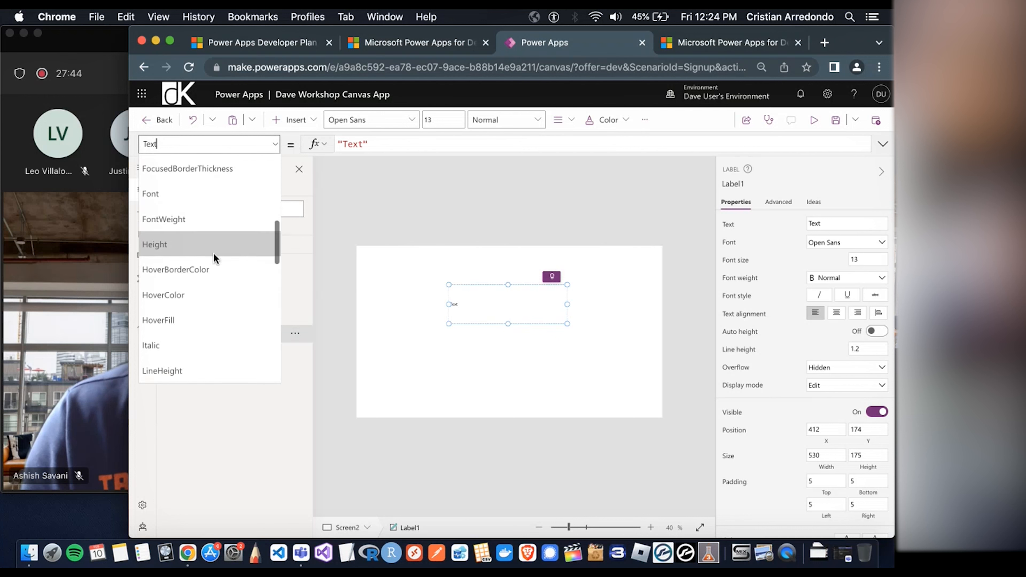
{"action": "scroll", "coordinate": [213, 255], "scroll_direction": "up", "scroll_amount": 1}
{"action": "scroll", "coordinate": [213, 259], "scroll_direction": "up", "scroll_amount": 1}
{"action": "scroll", "coordinate": [214, 258], "scroll_direction": "down", "scroll_amount": 6}
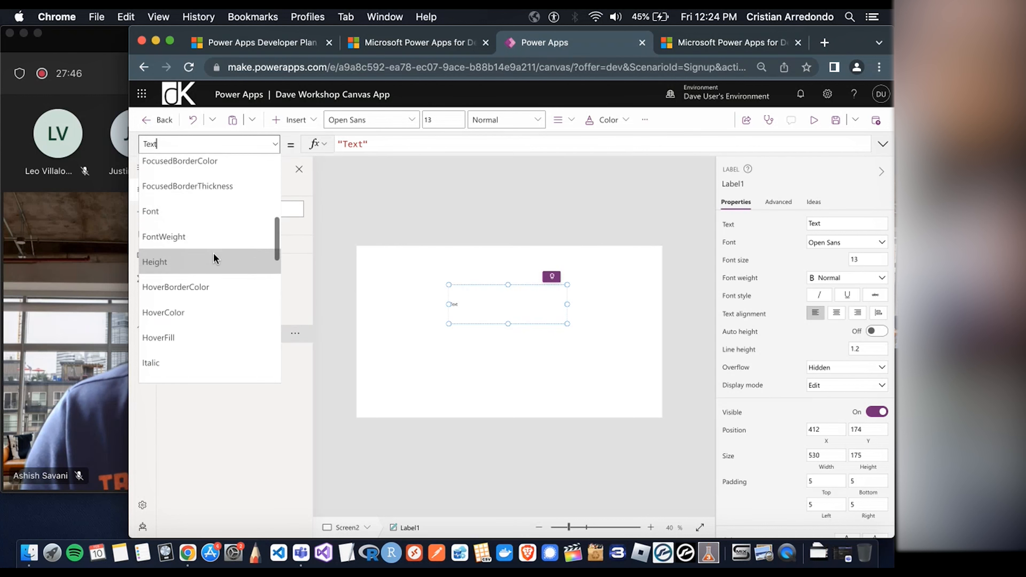
{"action": "scroll", "coordinate": [214, 255], "scroll_direction": "down", "scroll_amount": 6}
{"action": "scroll", "coordinate": [214, 256], "scroll_direction": "up", "scroll_amount": 3}
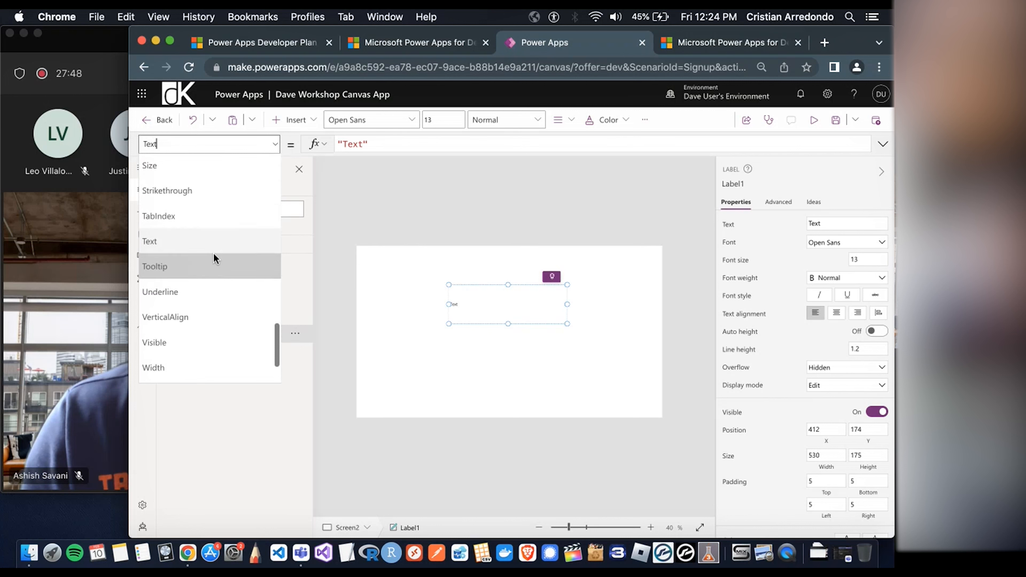
{"action": "left_click", "coordinate": [194, 229]}
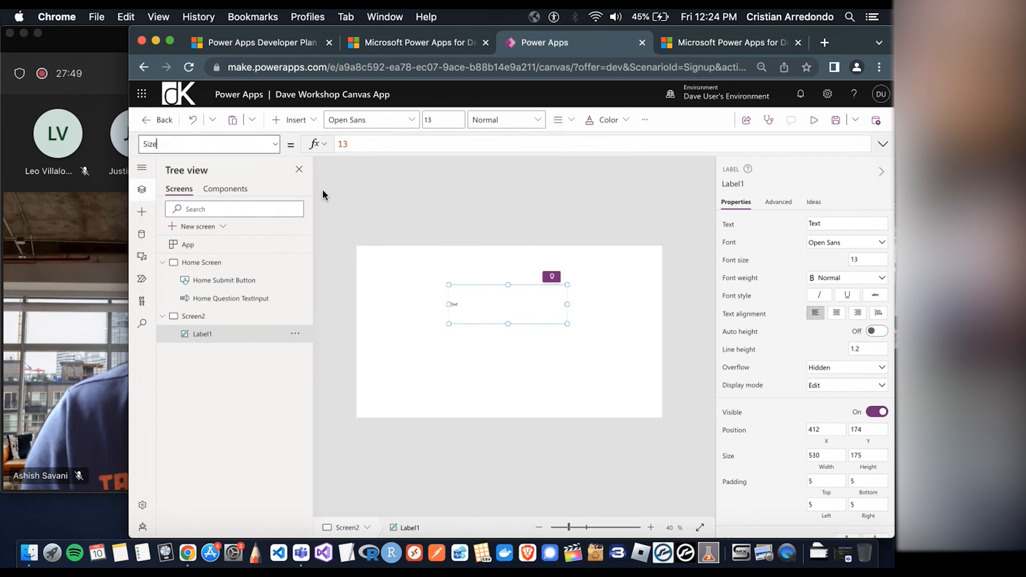
{"action": "left_click", "coordinate": [358, 142]}
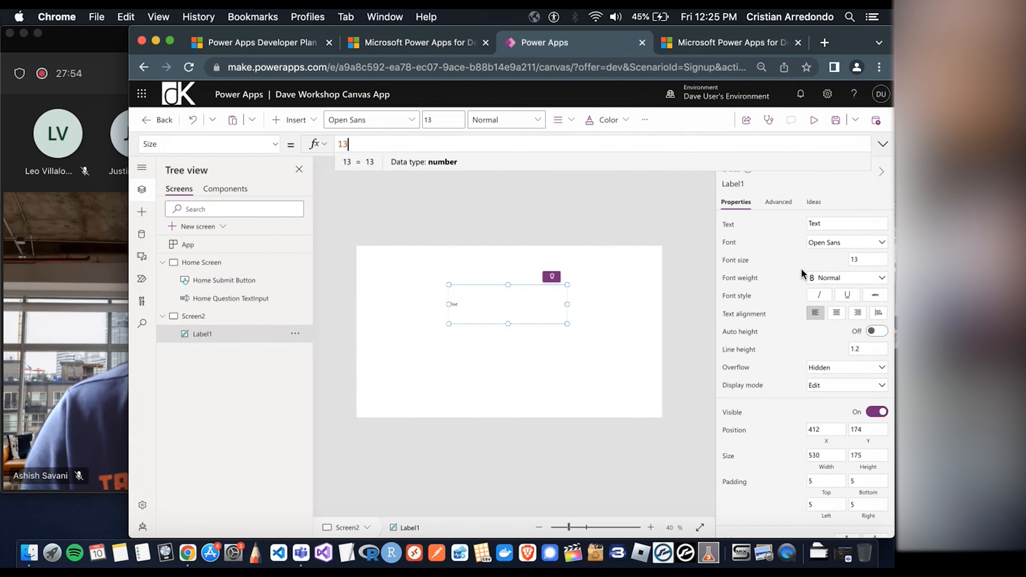
{"action": "key", "text": "BackSpace"}
{"action": "key", "text": "BackSpace"}
{"action": "type", "text": "20"}
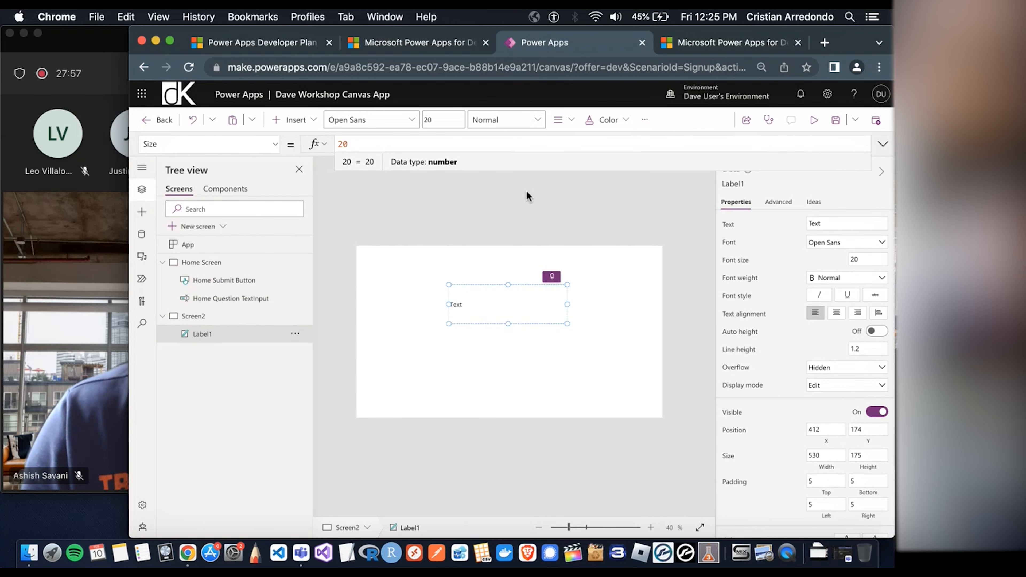
{"action": "left_click", "coordinate": [535, 238]}
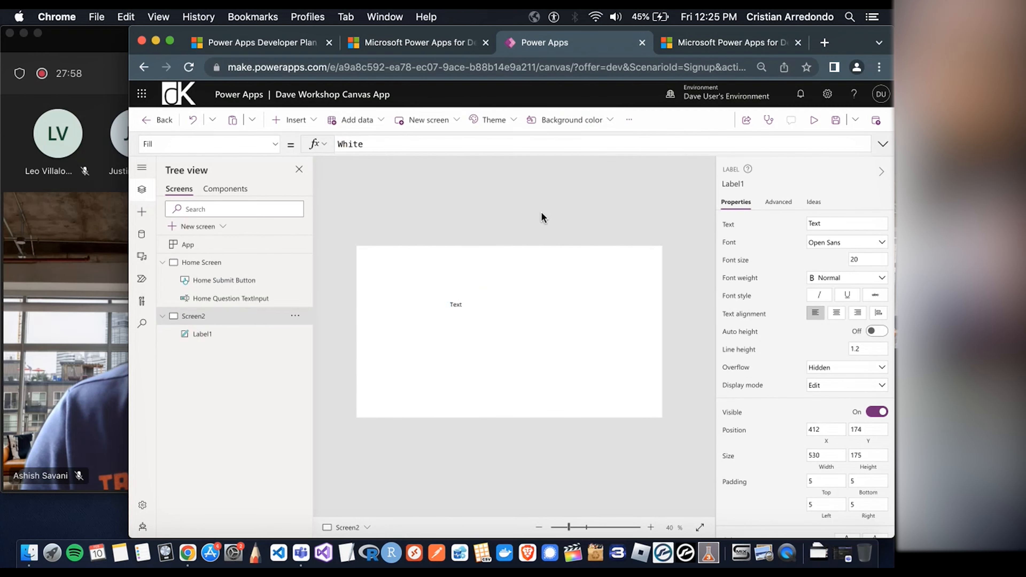
{"action": "left_click", "coordinate": [499, 302]}
{"action": "left_click_drag", "start_coordinate": [499, 302], "coordinate": [498, 300]}
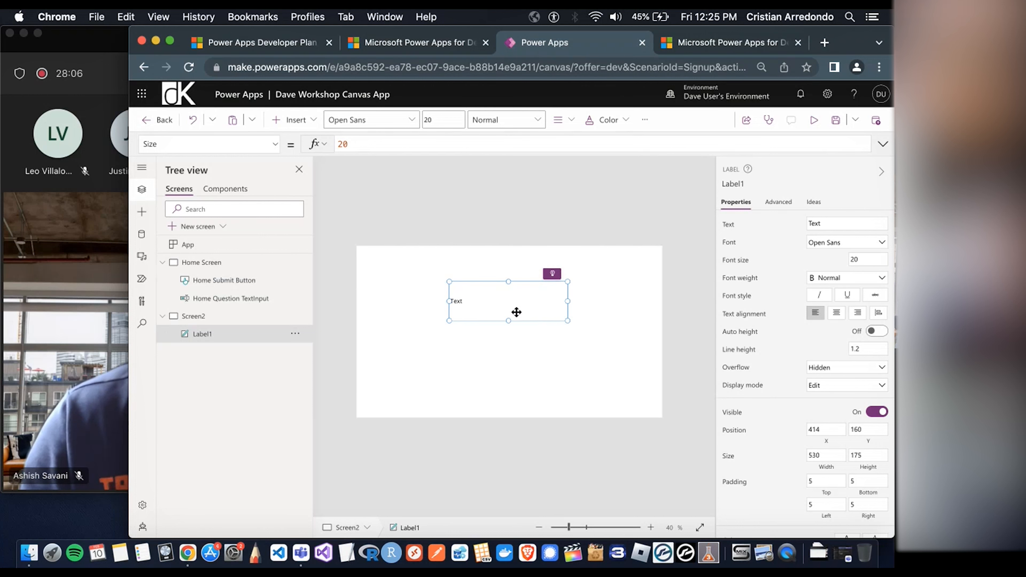
Set the label's Fill property to RGBA(0, 0, 0, 0.05) and deselect it
{"action": "left_click", "coordinate": [275, 144]}
{"action": "scroll", "coordinate": [259, 269], "scroll_direction": "up", "scroll_amount": 10}
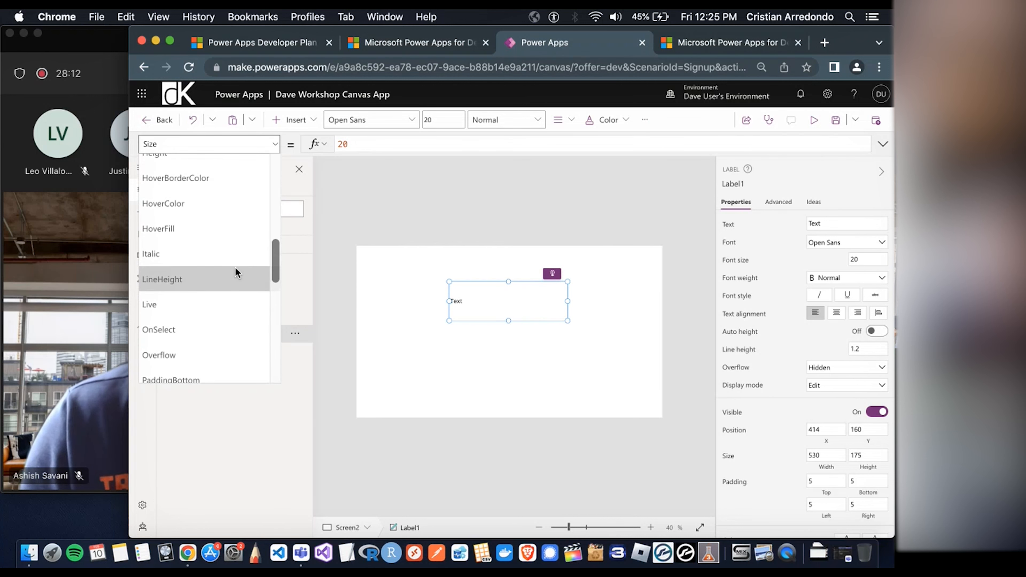
{"action": "scroll", "coordinate": [237, 270], "scroll_direction": "up", "scroll_amount": 5}
{"action": "scroll", "coordinate": [236, 269], "scroll_direction": "up", "scroll_amount": 3}
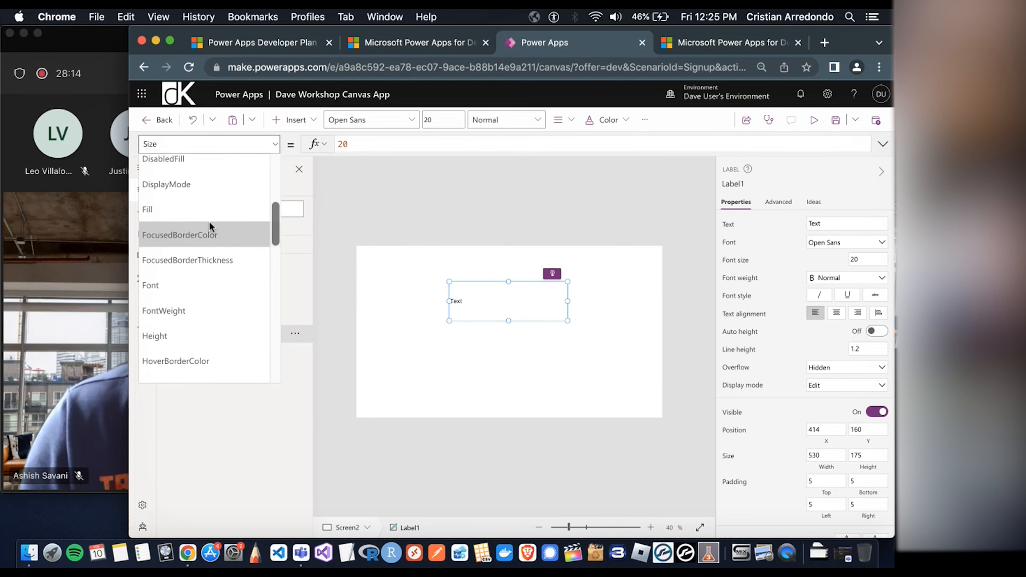
{"action": "left_click", "coordinate": [201, 210]}
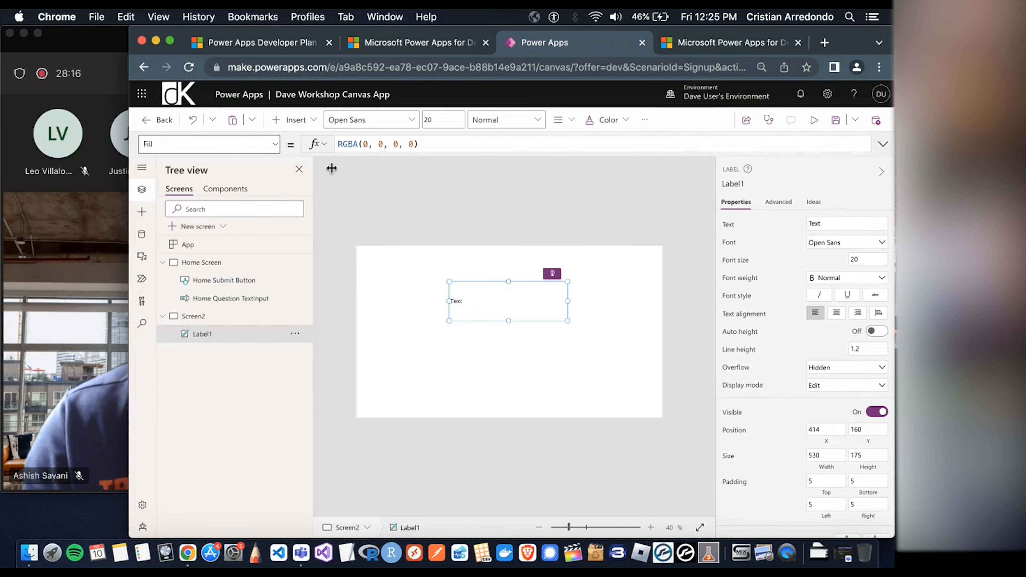
{"action": "left_click", "coordinate": [414, 144]}
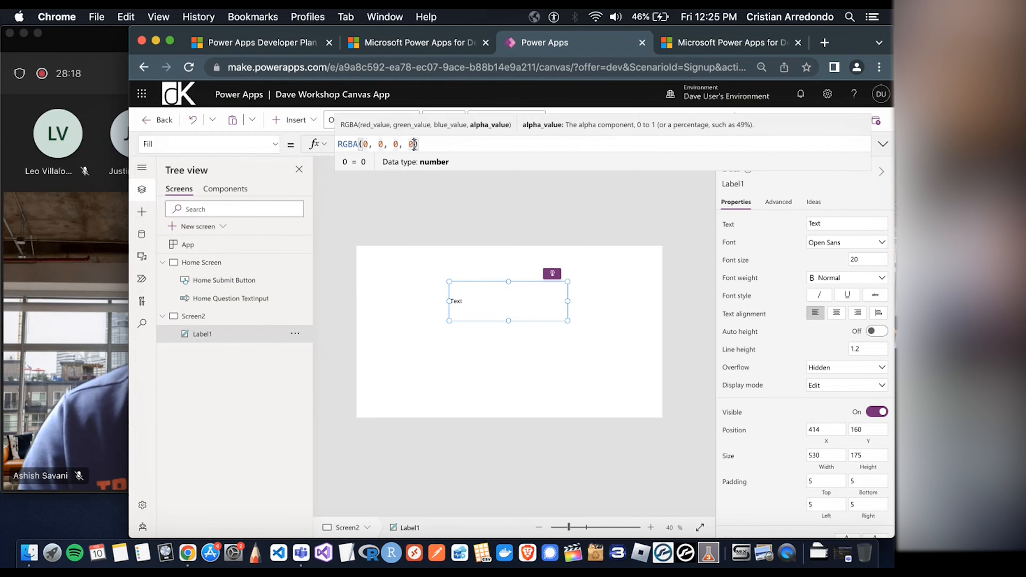
{"action": "type", "text": ".05"}
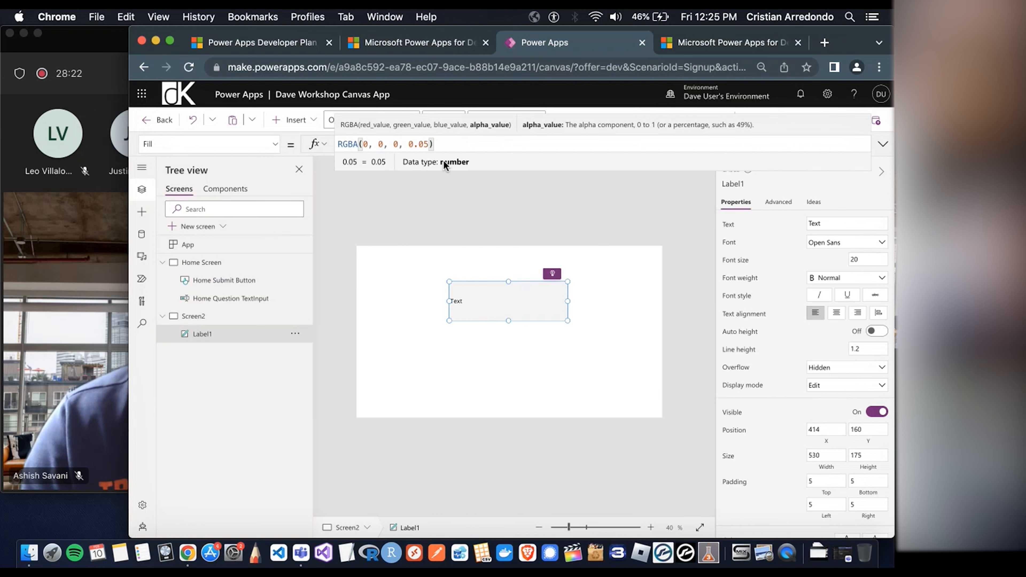
{"action": "left_click", "coordinate": [354, 144]}
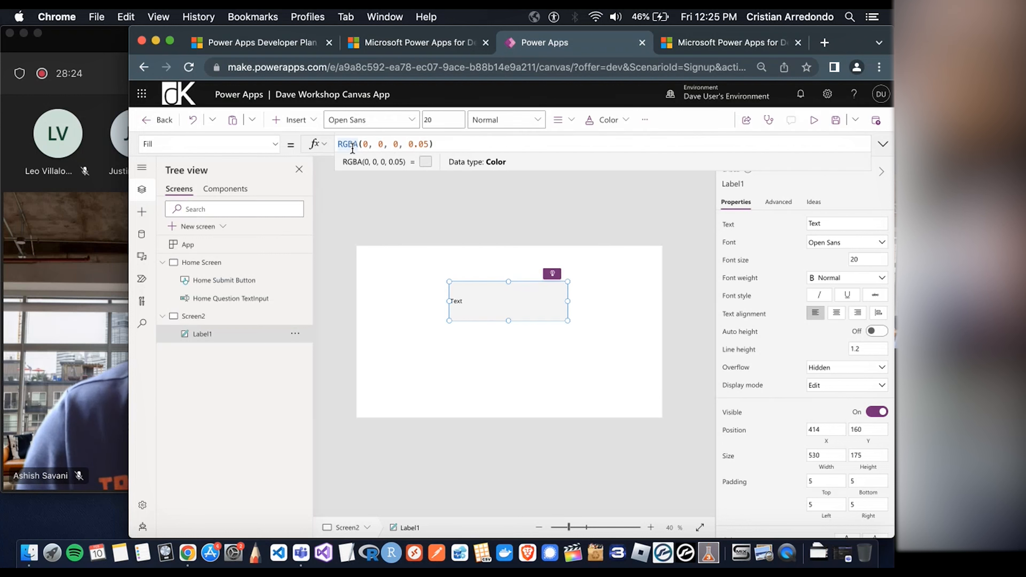
{"action": "left_click", "coordinate": [529, 243]}
Reposition the shaded label to about X 400, Y 162 and deselect it
{"action": "left_click", "coordinate": [515, 298]}
{"action": "left_click_drag", "start_coordinate": [516, 298], "coordinate": [503, 301]}
{"action": "left_click", "coordinate": [652, 329]}
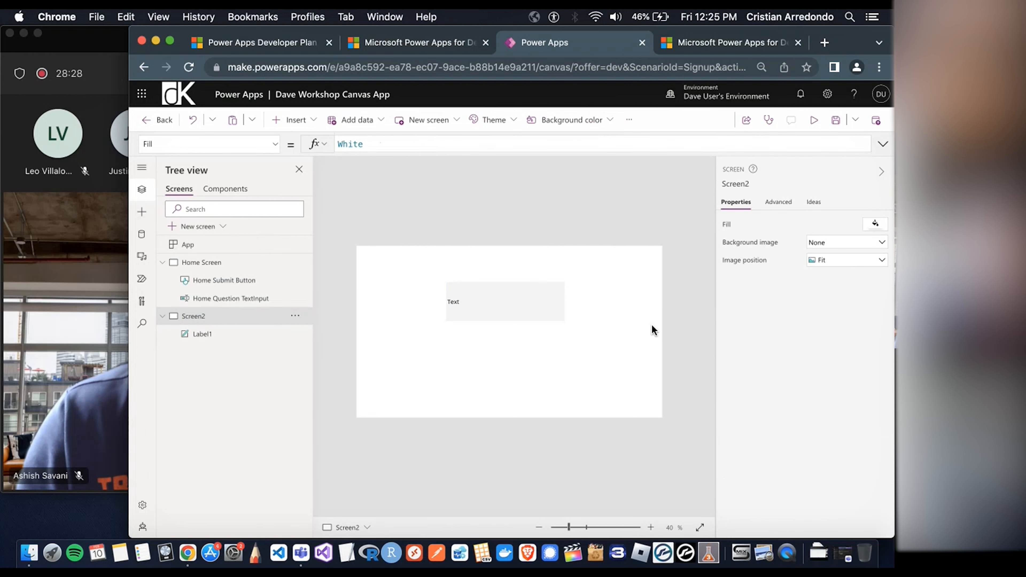
{"action": "left_click", "coordinate": [523, 307]}
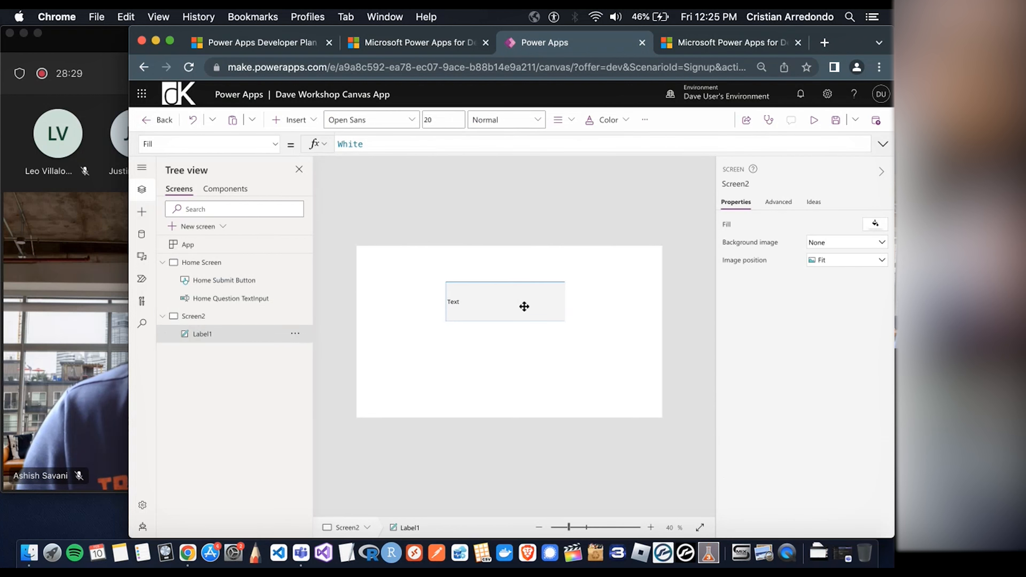
{"action": "left_click", "coordinate": [638, 322]}
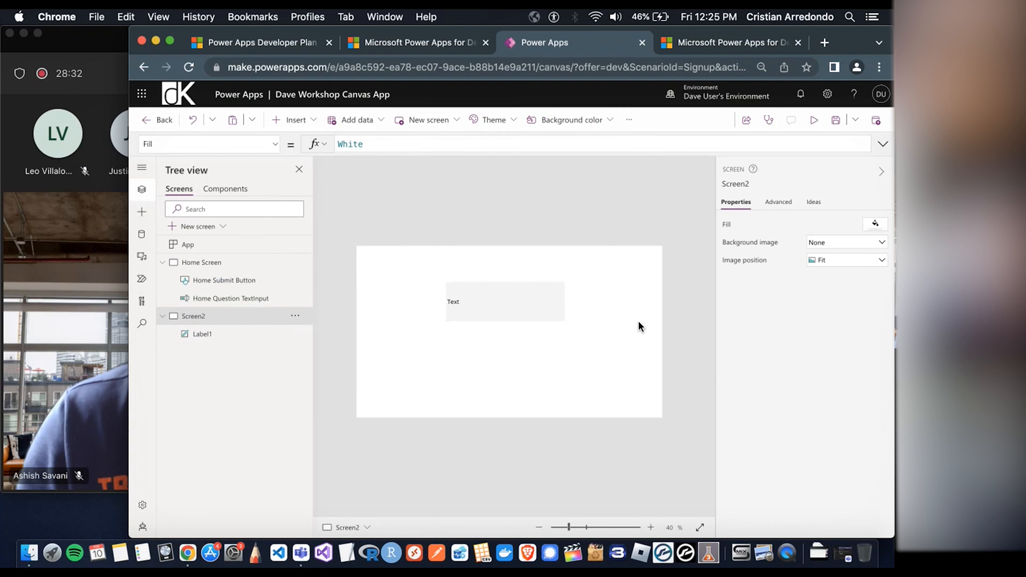
Clear the label's default text so its Text property is empty, and deselect it
{"action": "left_click", "coordinate": [510, 300]}
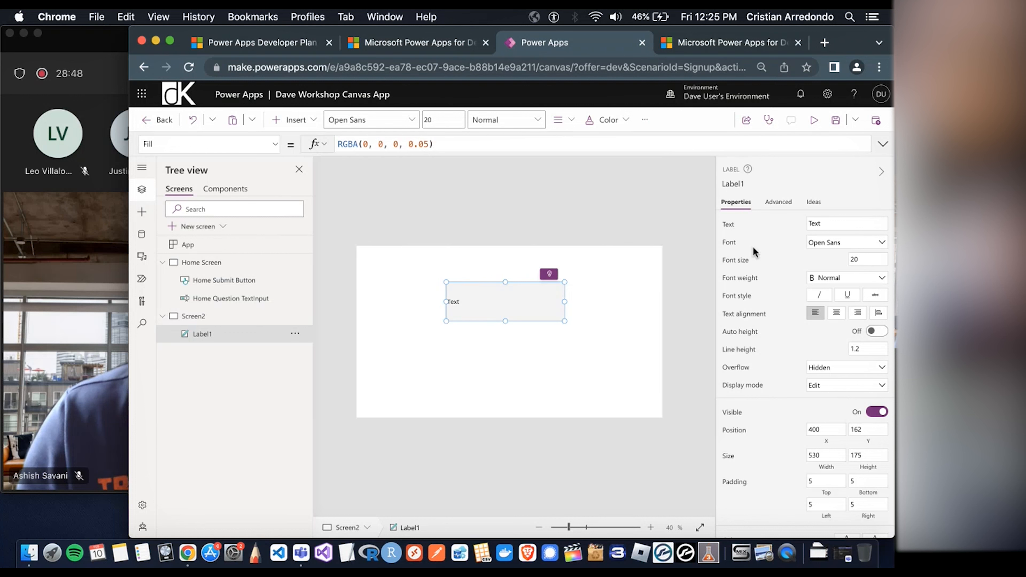
{"action": "left_click", "coordinate": [831, 223]}
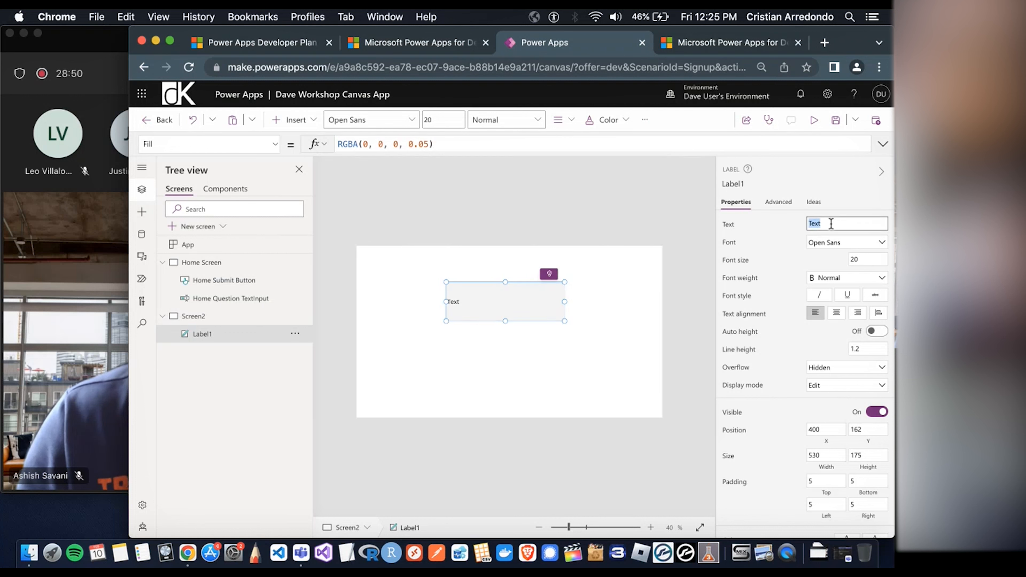
{"action": "left_click", "coordinate": [652, 283]}
{"action": "left_click", "coordinate": [504, 300]}
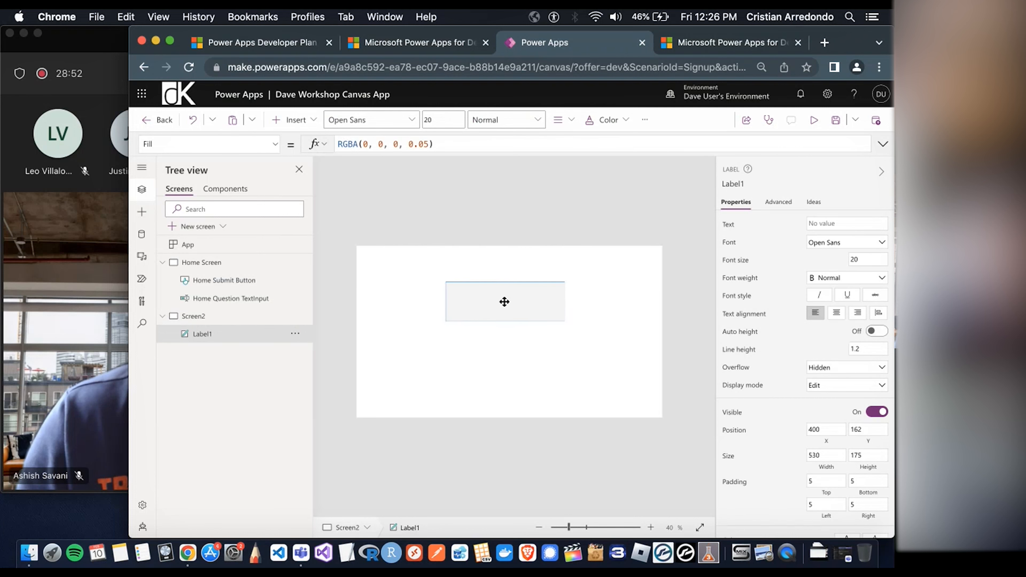
{"action": "left_click", "coordinate": [581, 316]}
{"action": "left_click", "coordinate": [545, 301]}
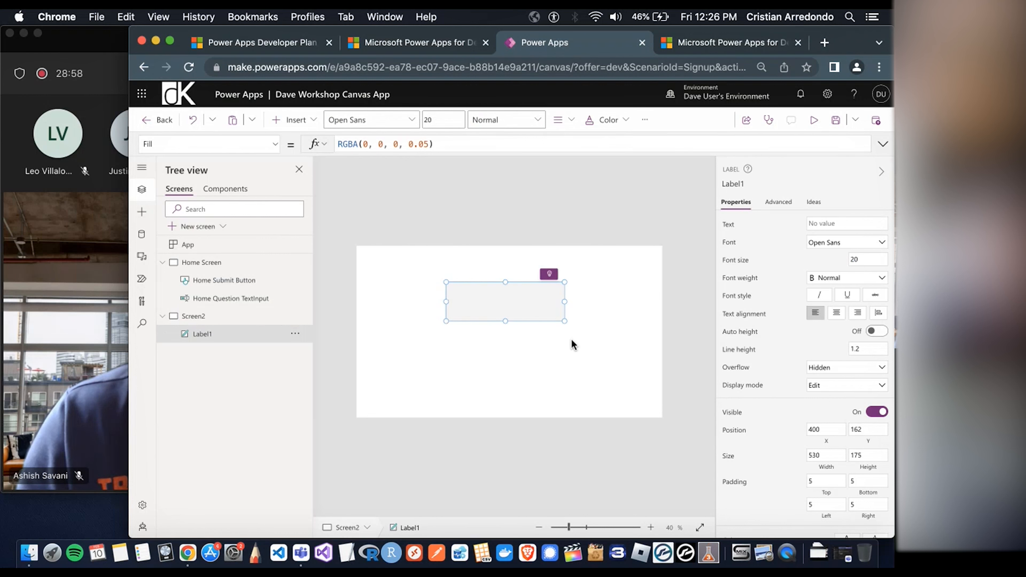
{"action": "left_click", "coordinate": [571, 341]}
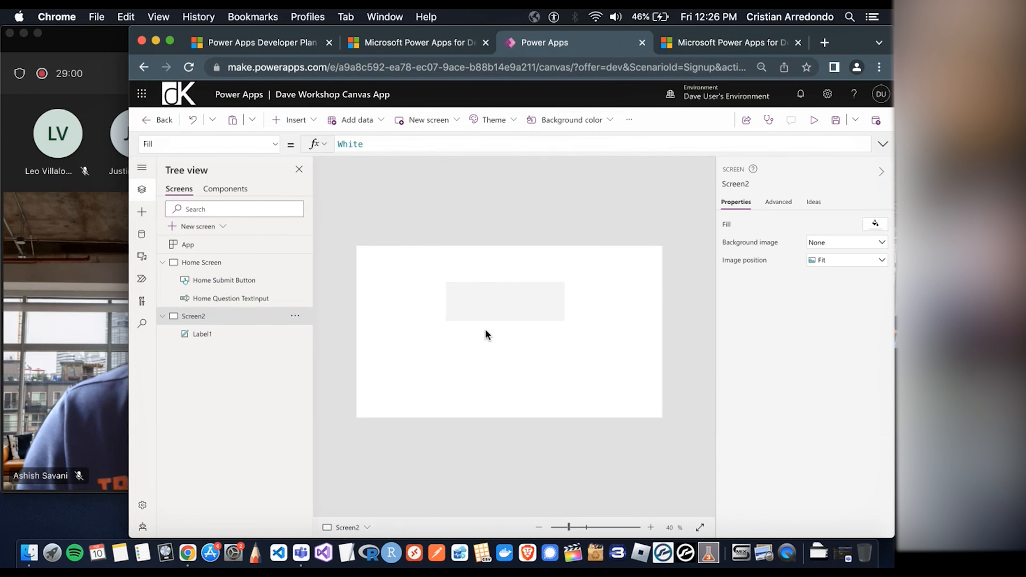
Insert a button and center it below the shaded label, at about X 585, Y 497
{"action": "left_click", "coordinate": [297, 126]}
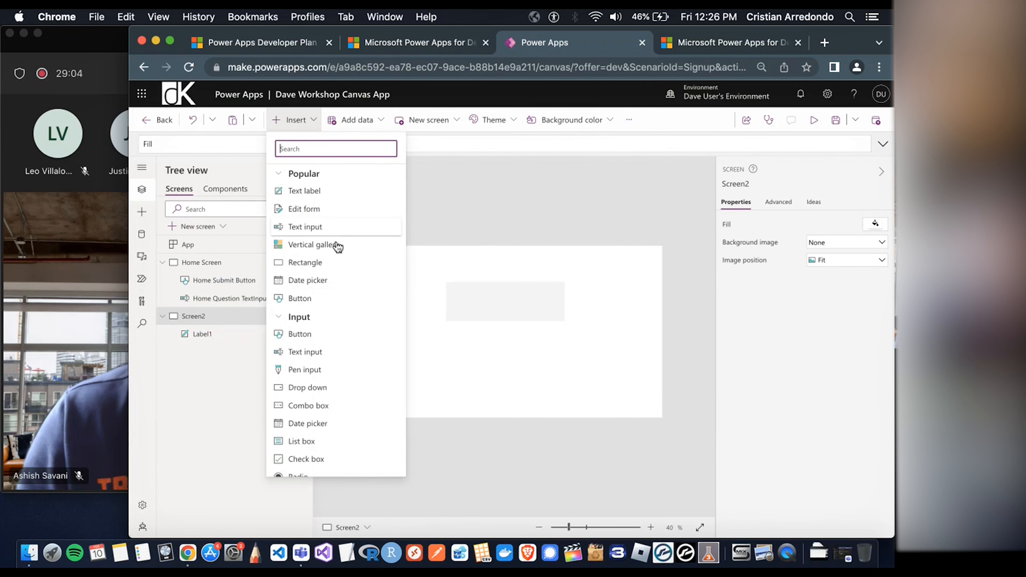
{"action": "left_click", "coordinate": [333, 301]}
{"action": "left_click_drag", "start_coordinate": [394, 262], "coordinate": [516, 362]}
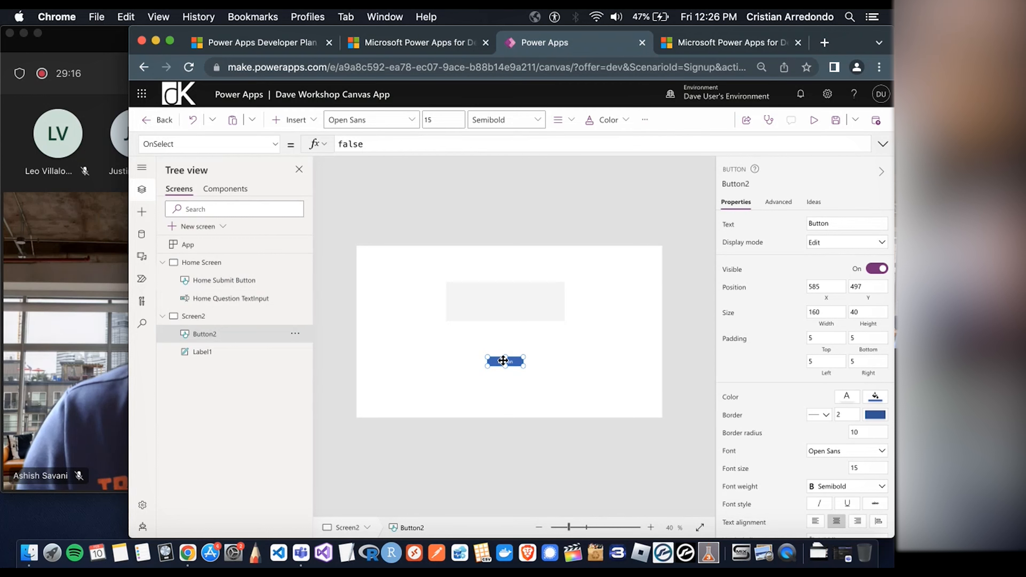
Set the Text property of the button below the label to "Ask Another Question"
{"action": "left_click_drag", "start_coordinate": [843, 223], "coordinate": [800, 227]}
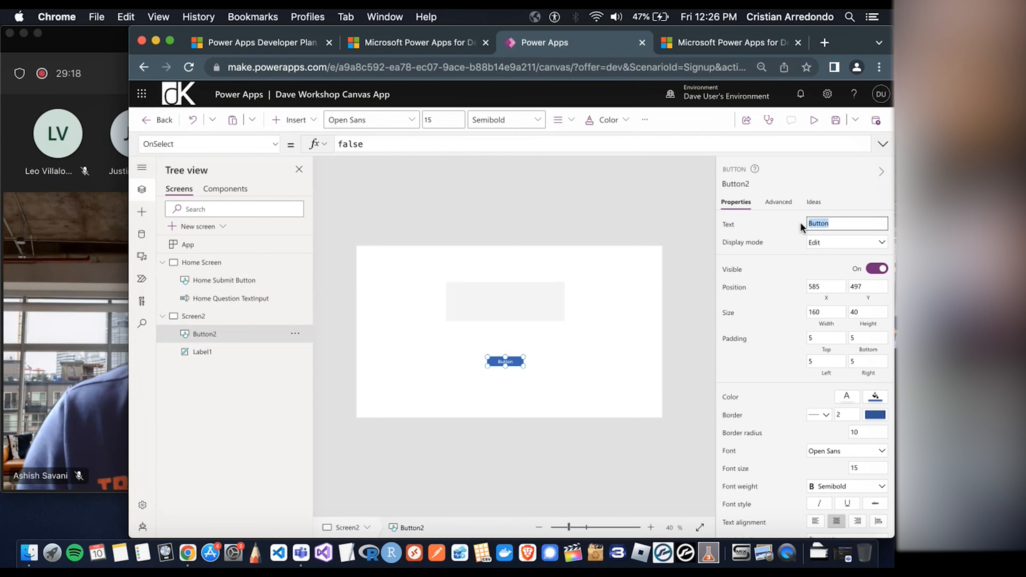
{"action": "type", "text": "Ask Another Question"}
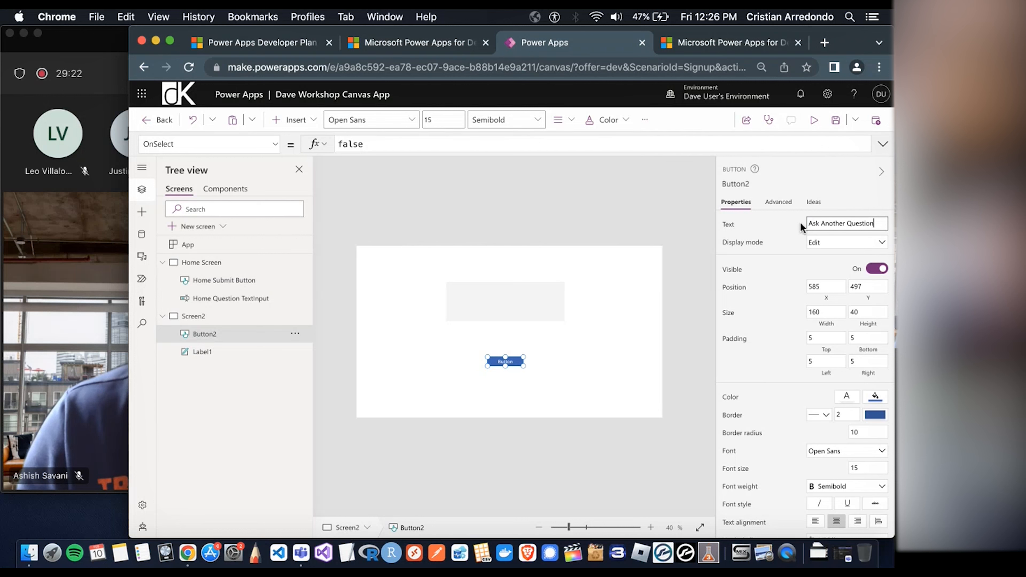
{"action": "left_click", "coordinate": [687, 218]}
{"action": "left_click", "coordinate": [520, 360]}
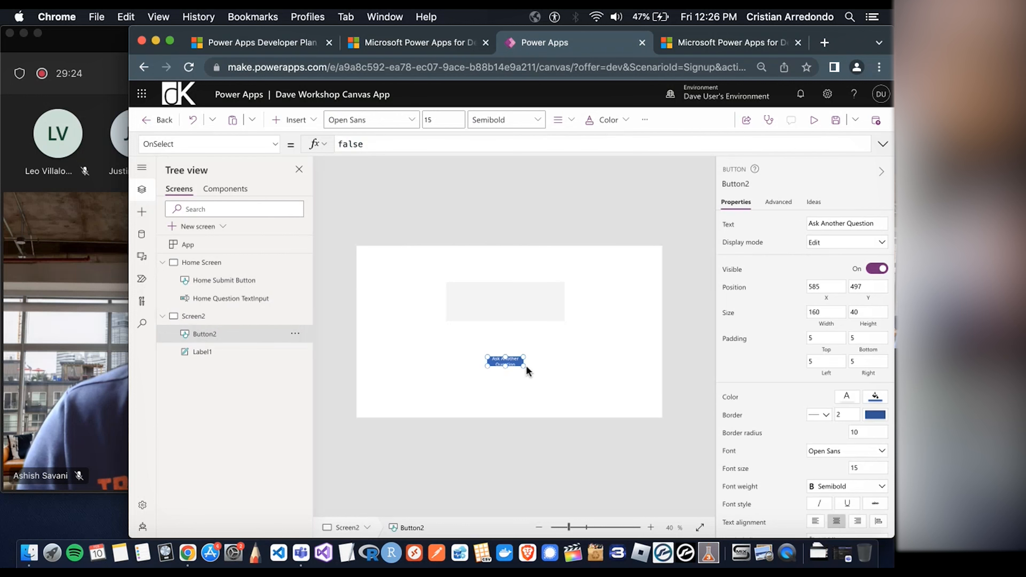
Enlarge the Ask Another Question button to about 227 by 55 and center it under the label at about X 551, Y 489
{"action": "left_click_drag", "start_coordinate": [526, 366], "coordinate": [502, 362]}
{"action": "left_click", "coordinate": [552, 374]}
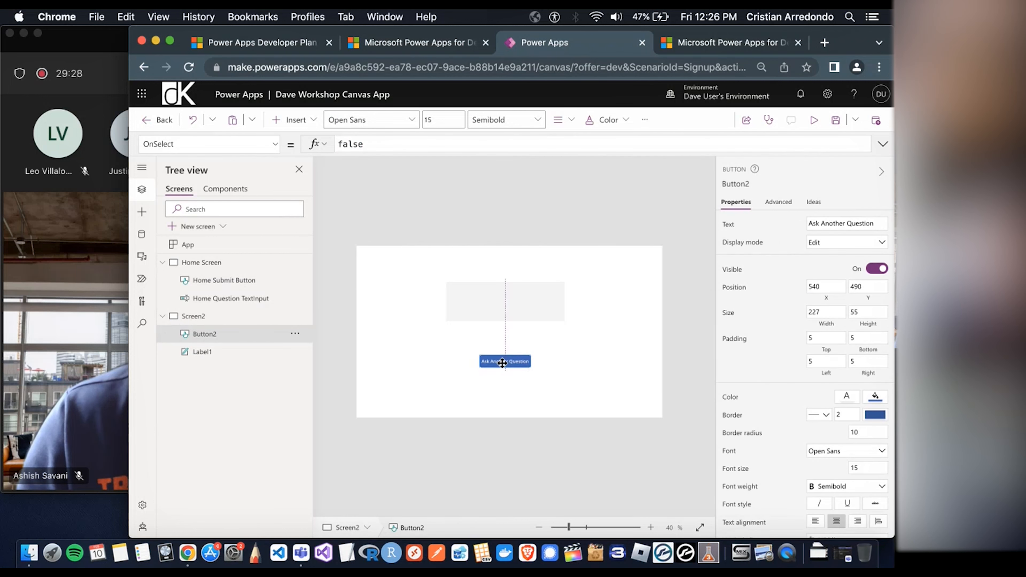
{"action": "left_click", "coordinate": [564, 358]}
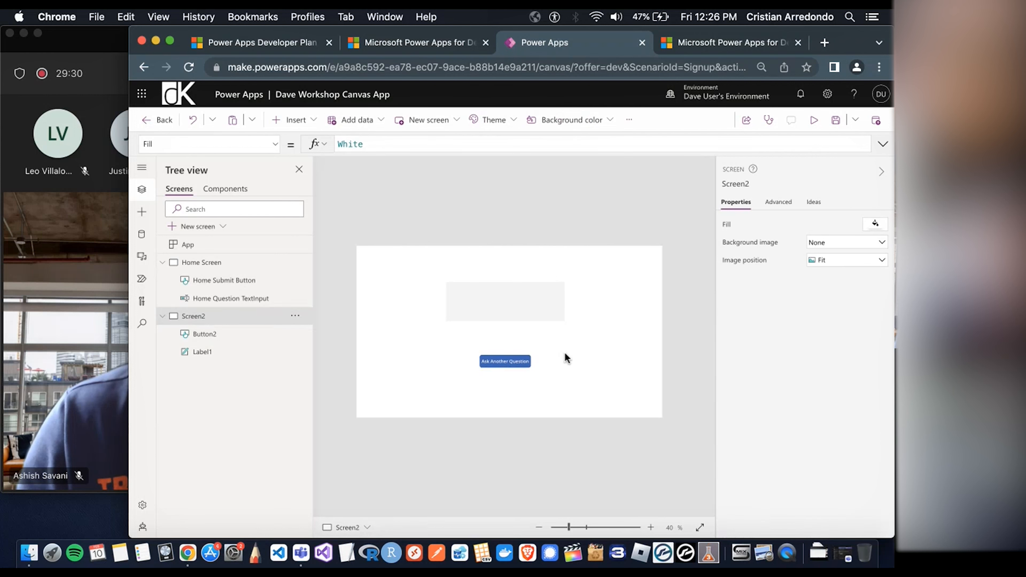
{"action": "left_click", "coordinate": [520, 360]}
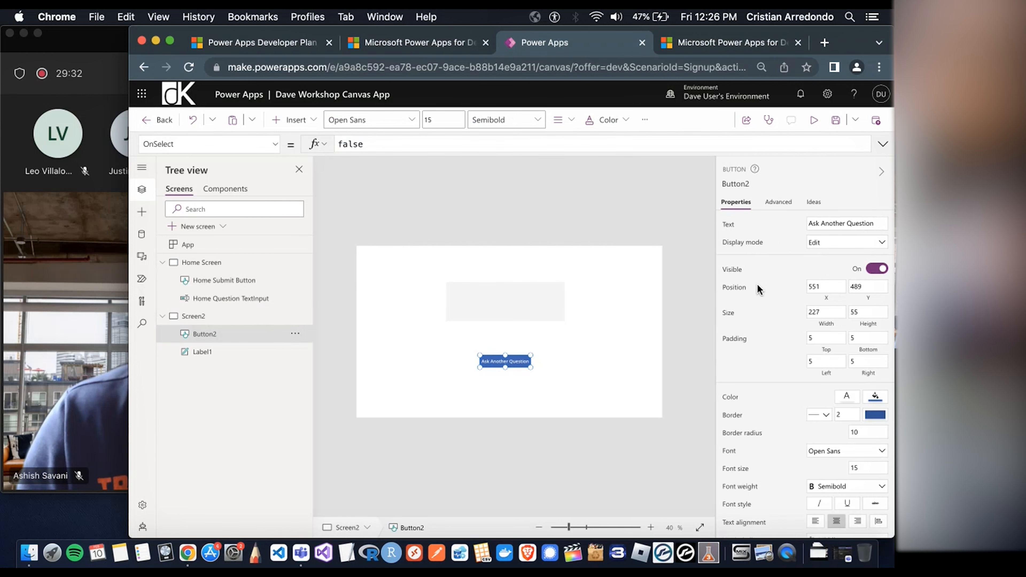
{"action": "scroll", "coordinate": [761, 282], "scroll_direction": "down", "scroll_amount": 3}
{"action": "scroll", "coordinate": [762, 282], "scroll_direction": "up", "scroll_amount": 3}
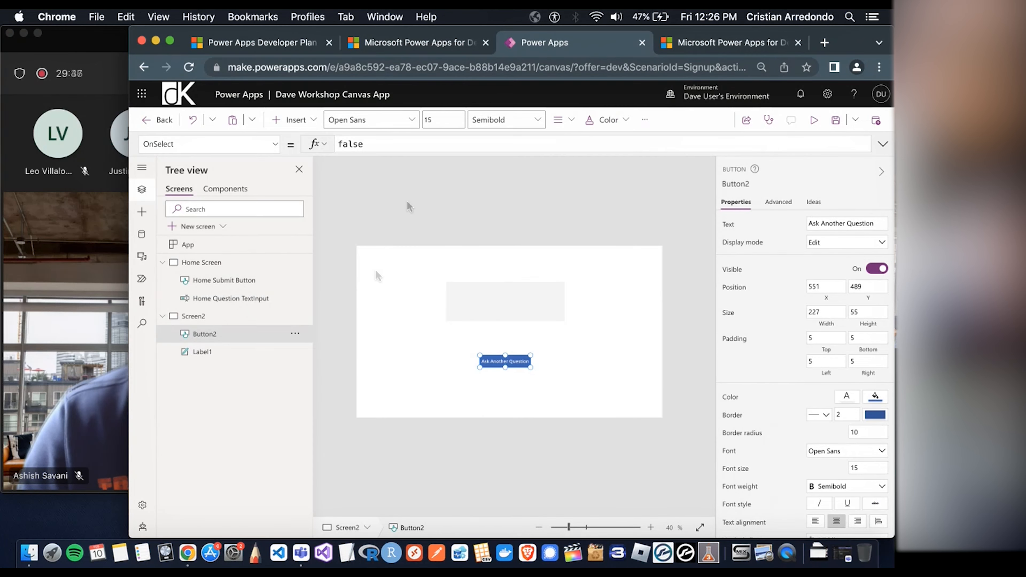
Set the OnSelect property of the Ask Another Question button to Navigate('Home Screen') and deselect the button
{"action": "left_click", "coordinate": [375, 143]}
{"action": "key", "text": "BackSpace"}
{"action": "key", "text": "BackSpace"}
{"action": "key", "text": "BackSpace"}
{"action": "key", "text": "BackSpace"}
{"action": "key", "text": "BackSpace"}
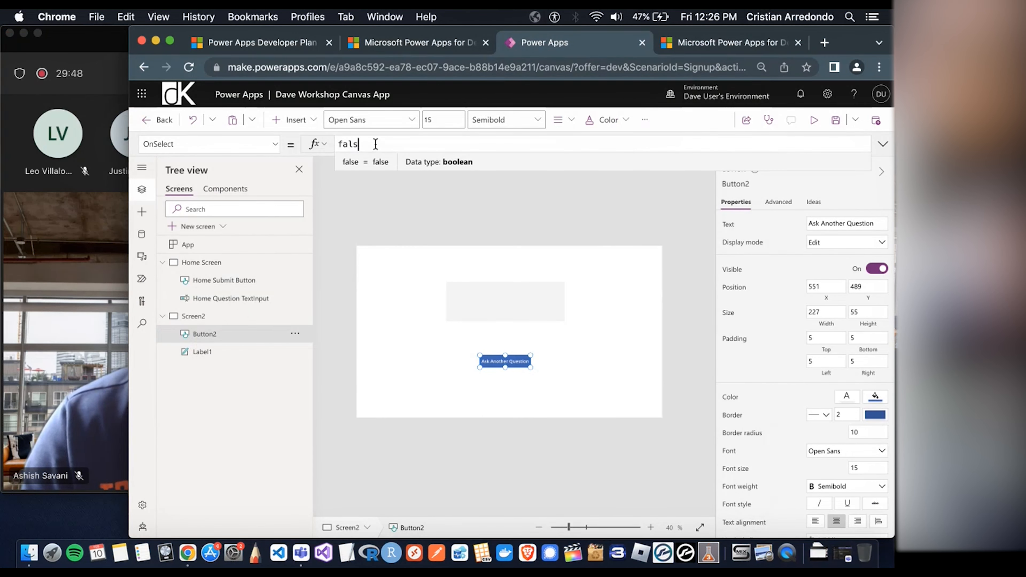
{"action": "type", "text": "N"}
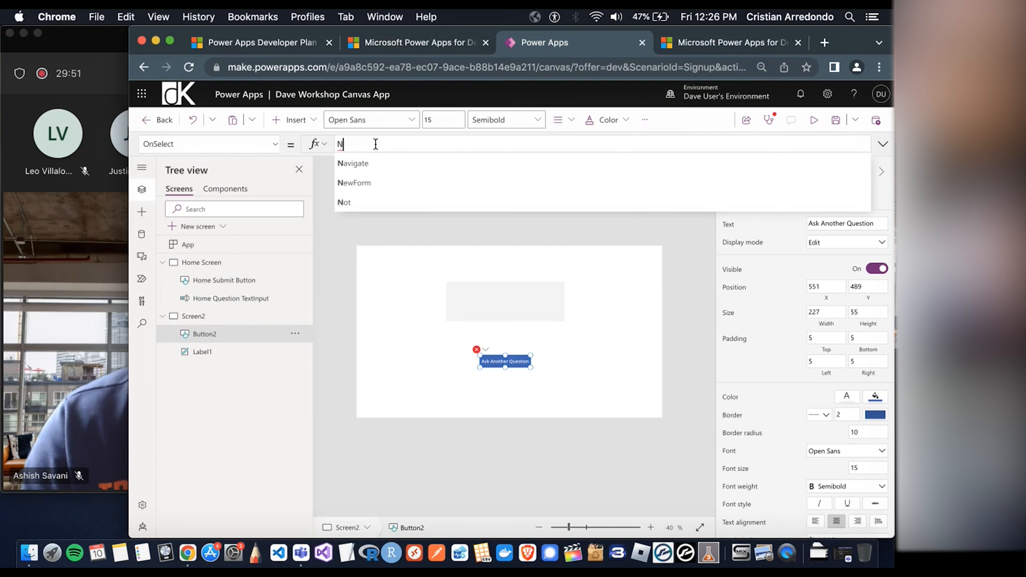
{"action": "type", "text": "avigate("}
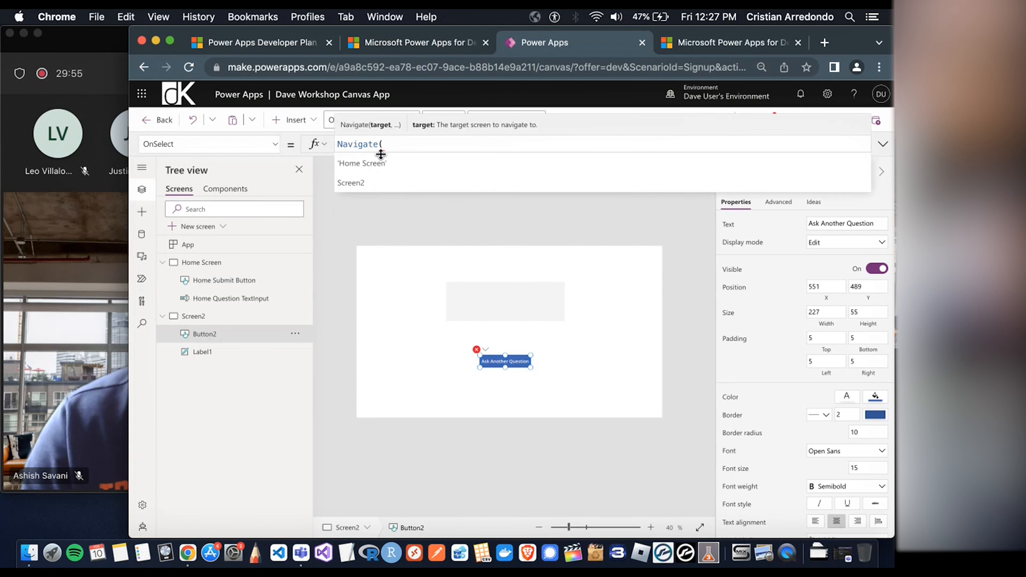
{"action": "left_click", "coordinate": [396, 161]}
{"action": "type", "text": ")"}
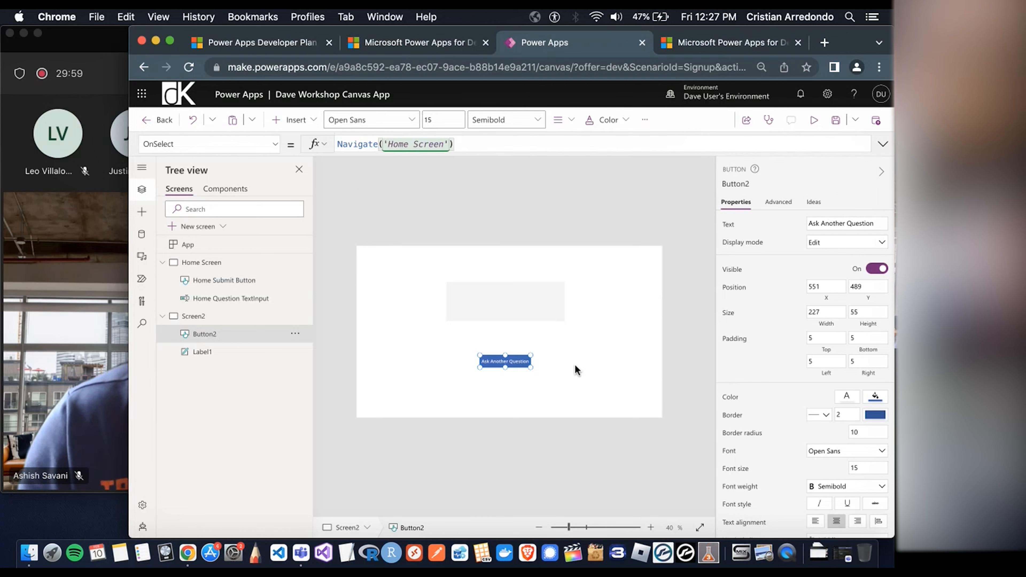
{"action": "left_click", "coordinate": [566, 366]}
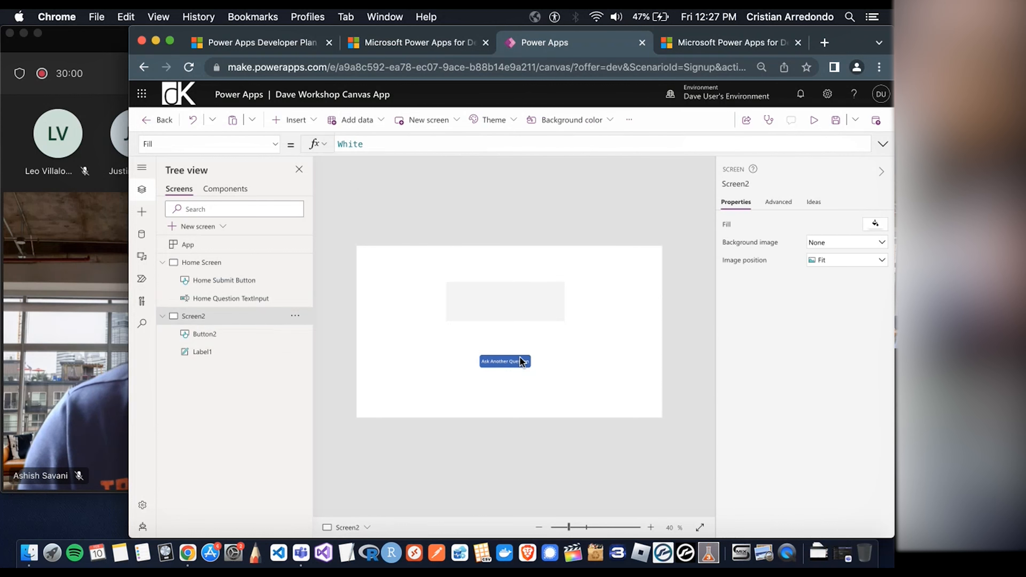
Inspect the Ask Another Question button's list of available properties around OnSelect, leaving the selection unchanged
{"action": "left_click", "coordinate": [505, 362]}
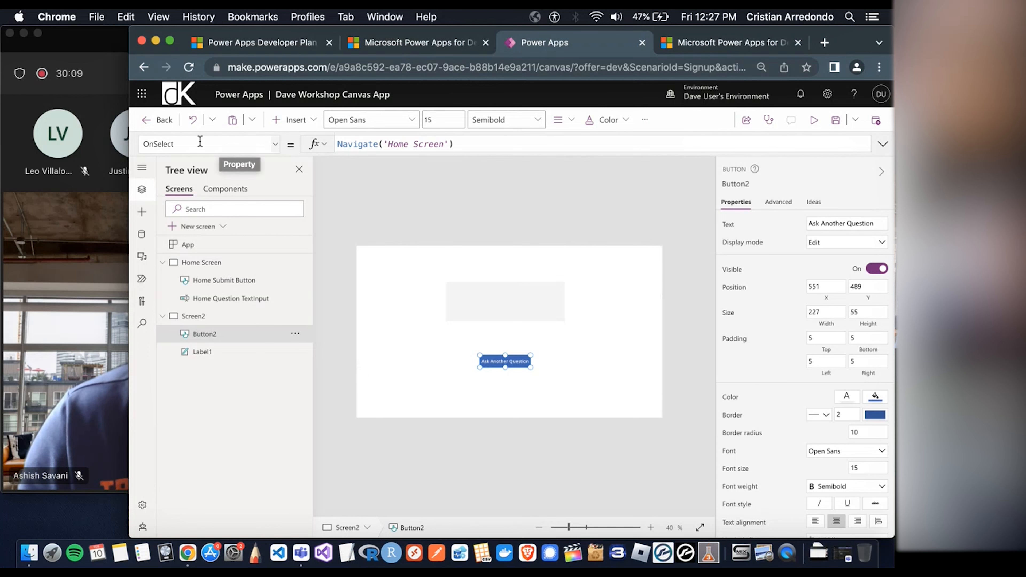
{"action": "left_click", "coordinate": [275, 144]}
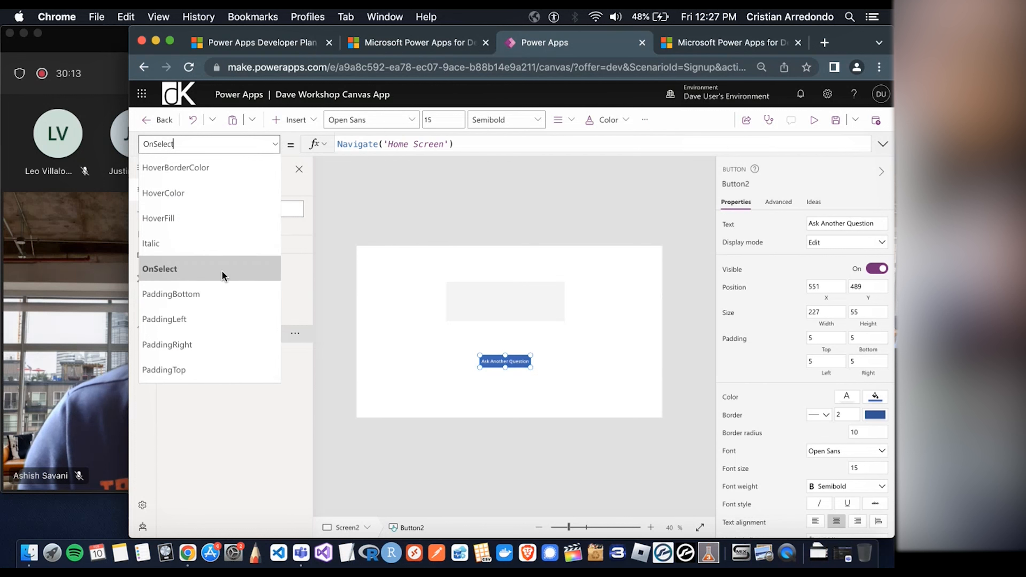
{"action": "left_click", "coordinate": [442, 350]}
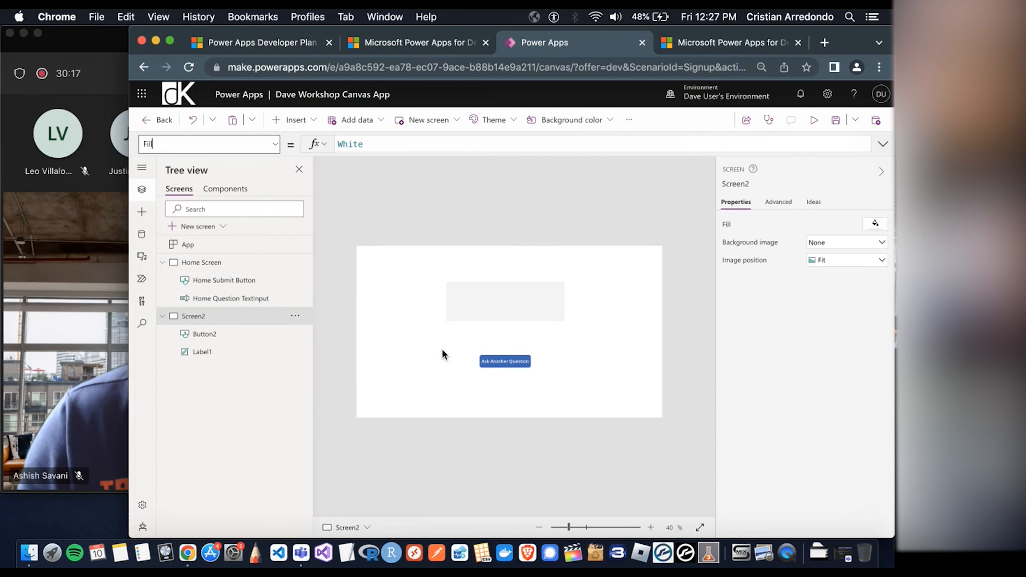
Preview the app to test the Ask Another Question button's navigation, dismiss the testing tip for good, and exit the preview
{"action": "left_click", "coordinate": [508, 363]}
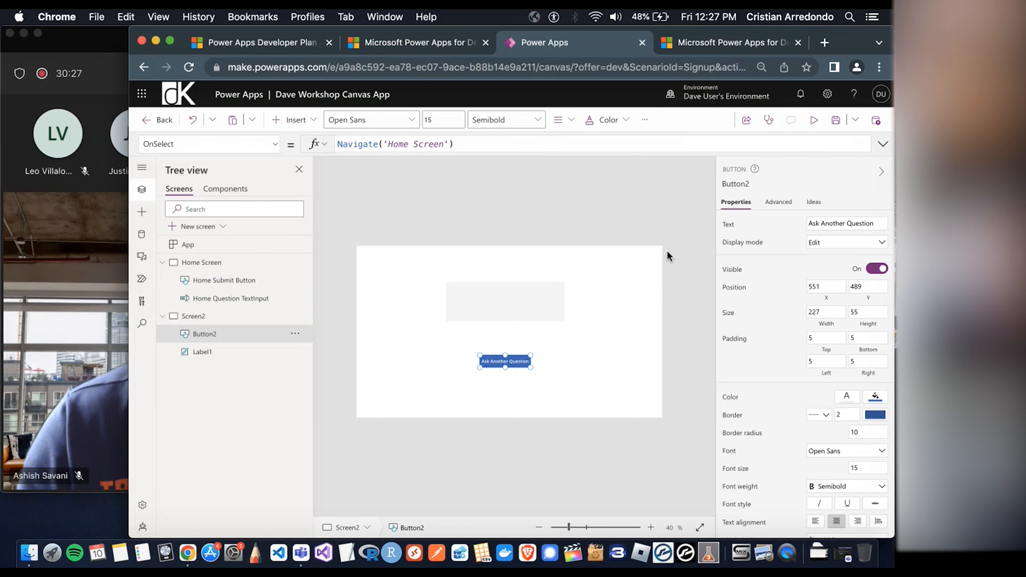
{"action": "left_click", "coordinate": [814, 127]}
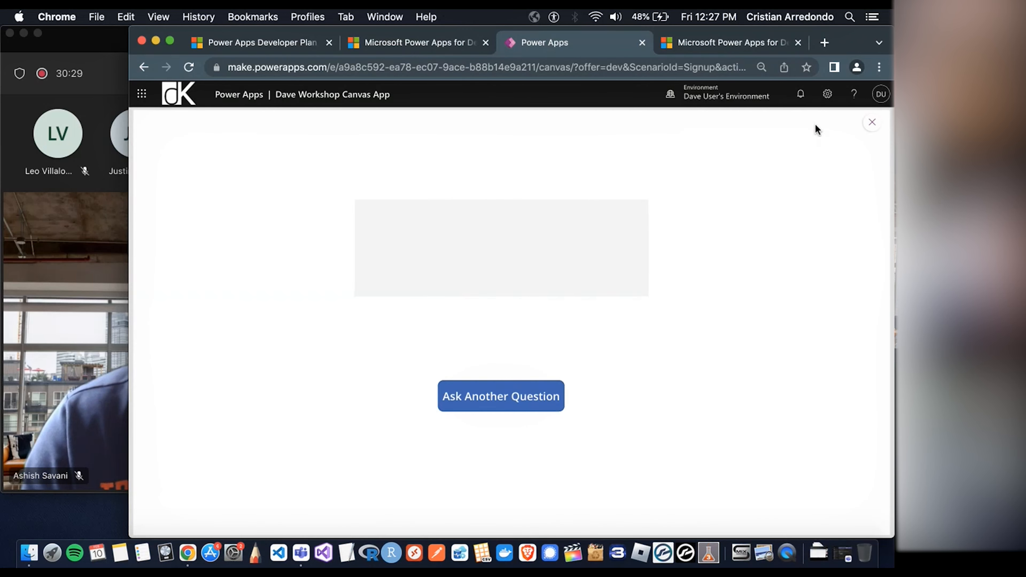
{"action": "left_click", "coordinate": [542, 391]}
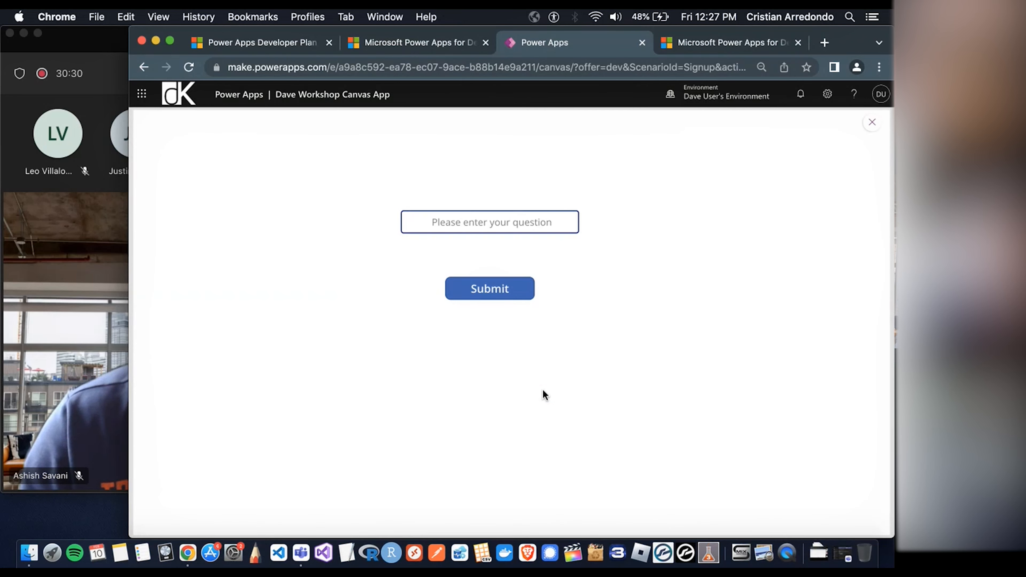
{"action": "left_click", "coordinate": [871, 122]}
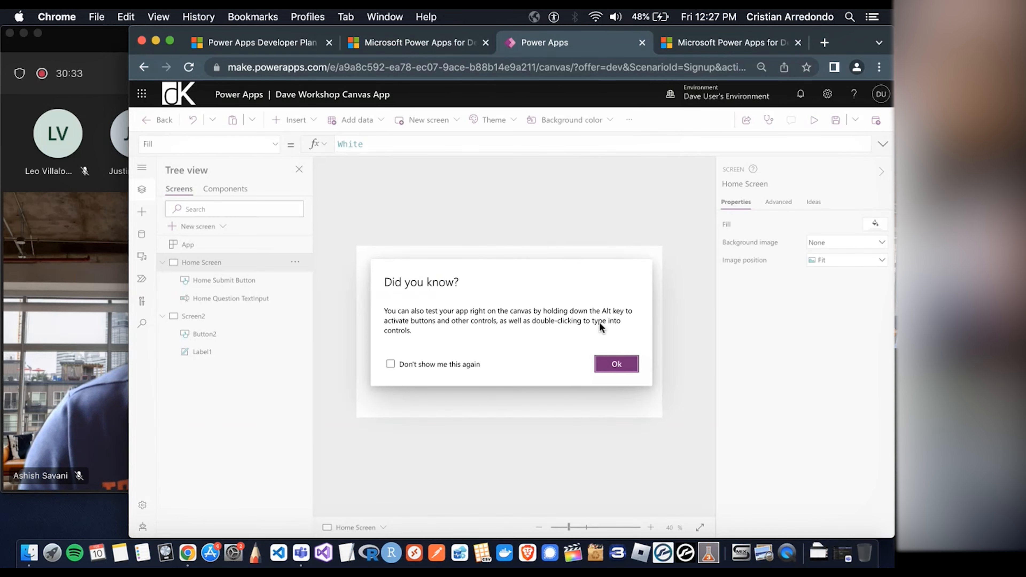
{"action": "left_click", "coordinate": [389, 364]}
{"action": "left_click", "coordinate": [614, 364]}
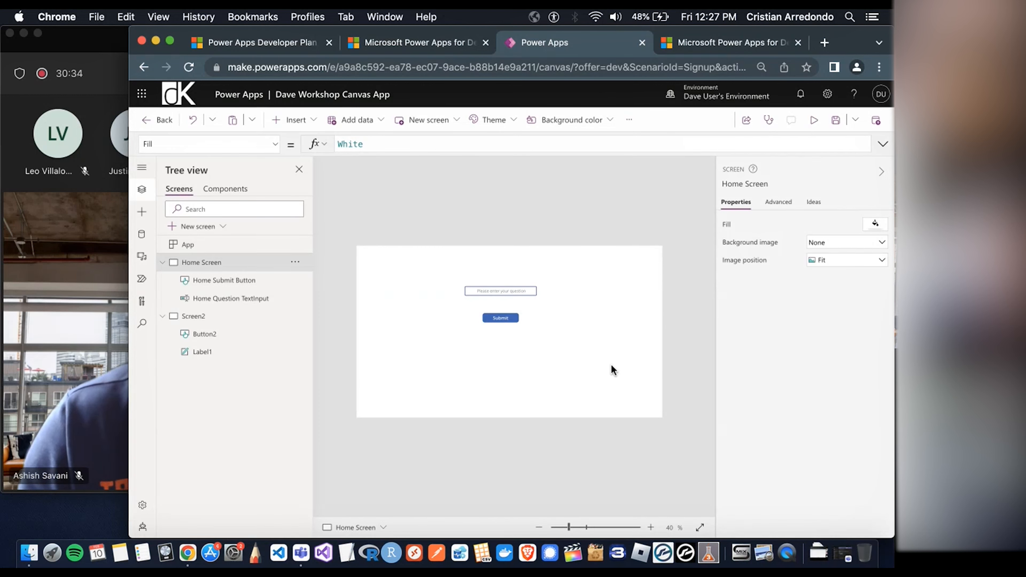
{"action": "left_click", "coordinate": [814, 120]}
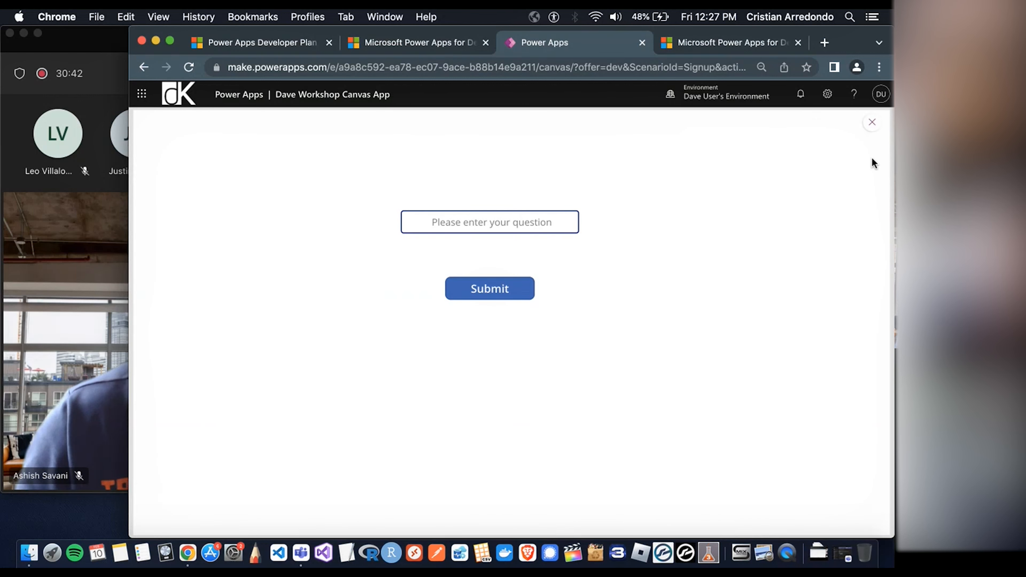
{"action": "left_click", "coordinate": [871, 123]}
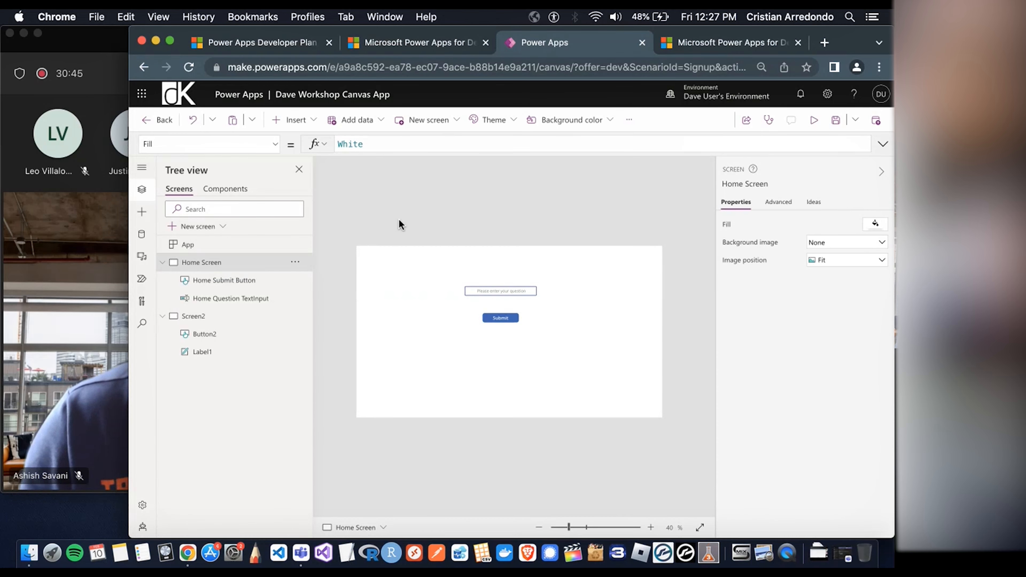
Rename Screen2 as "Response Screen"
{"action": "left_click", "coordinate": [213, 320]}
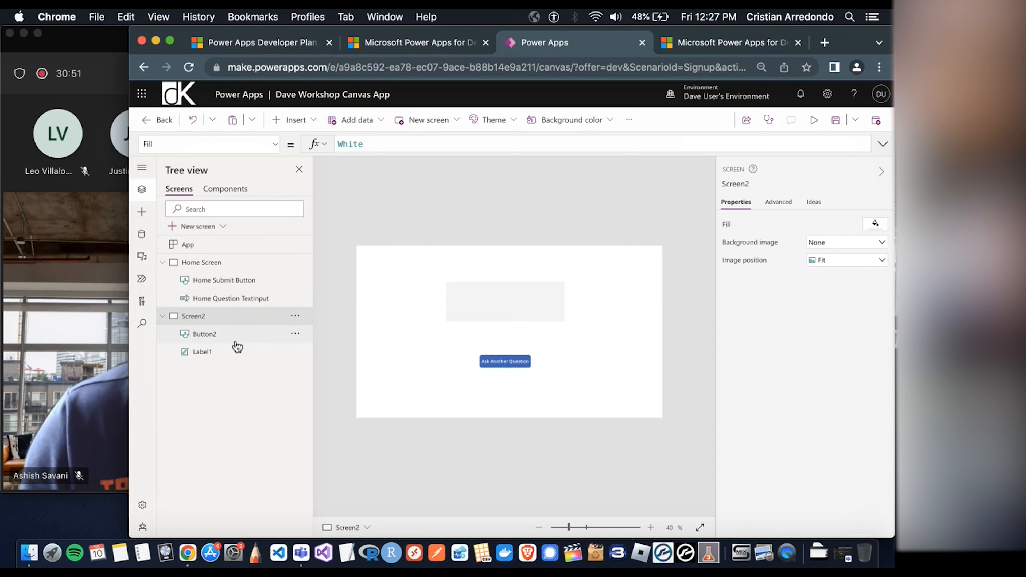
{"action": "left_click", "coordinate": [295, 315]}
{"action": "left_click", "coordinate": [342, 396]}
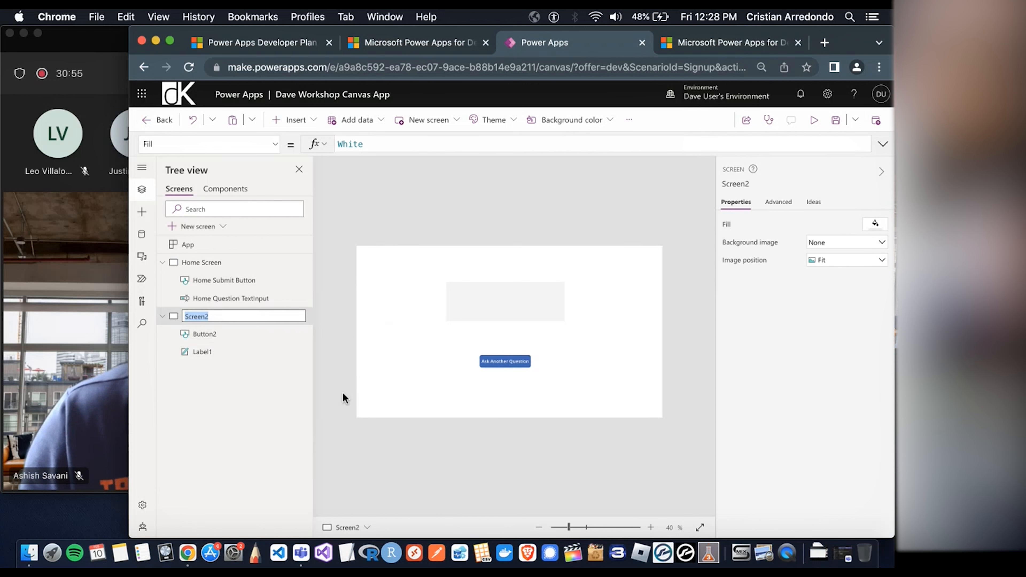
{"action": "type", "text": "Response Screen"}
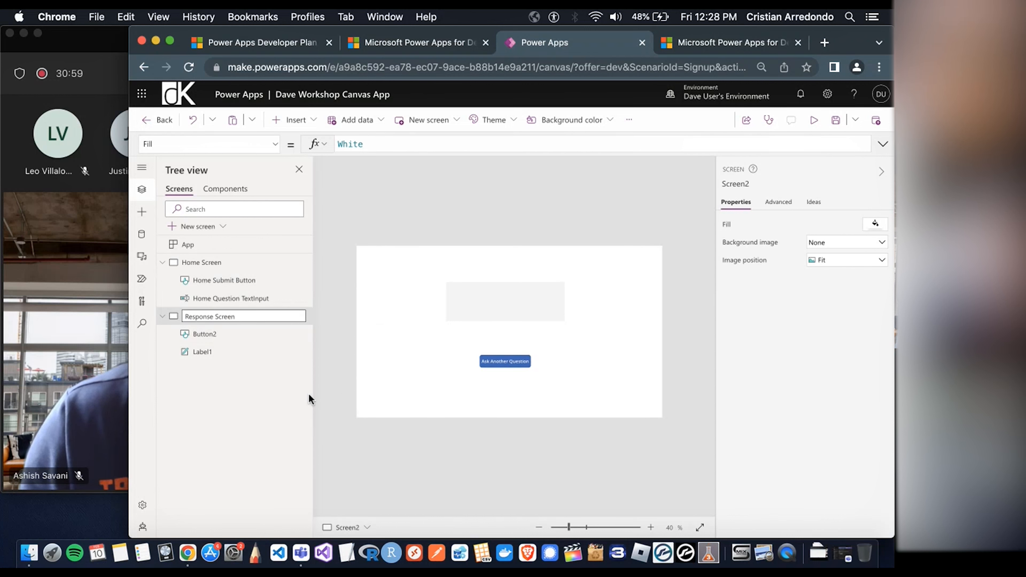
{"action": "key", "text": "Return"}
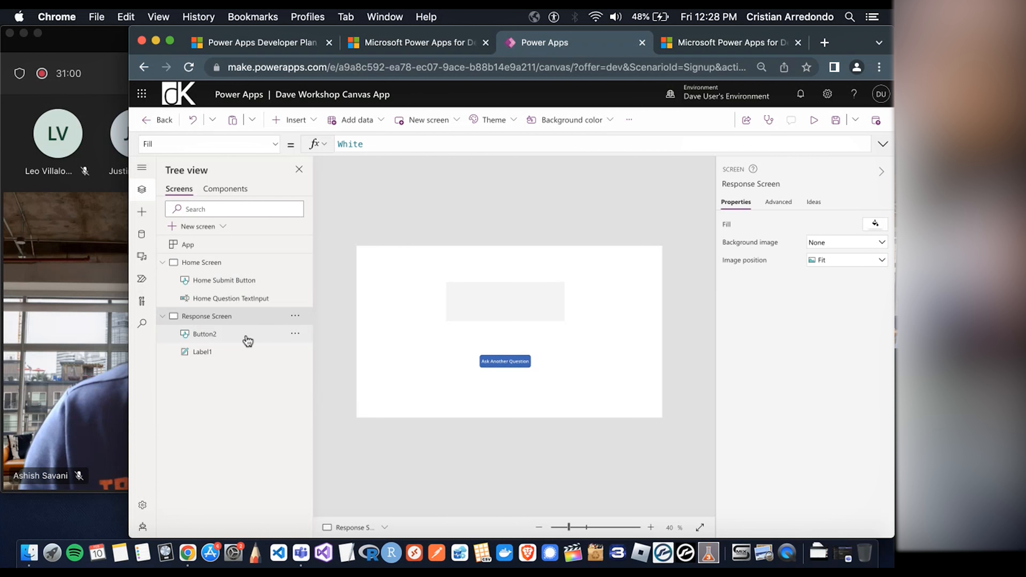
Rename Button2 on the Response Screen as "Response Question Button"
{"action": "left_click", "coordinate": [295, 338]}
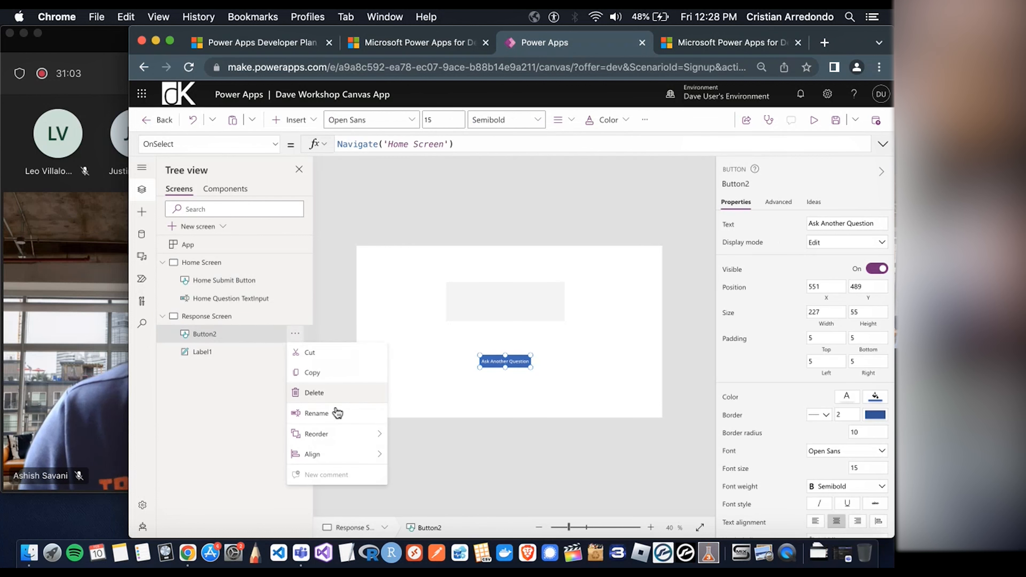
{"action": "left_click", "coordinate": [316, 413]}
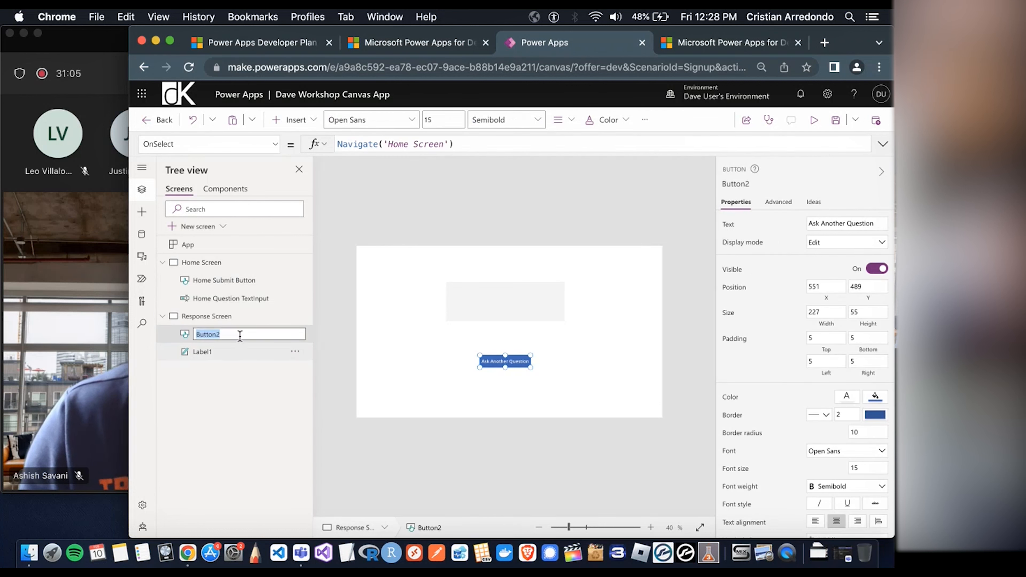
{"action": "type", "text": "Response Question Button"}
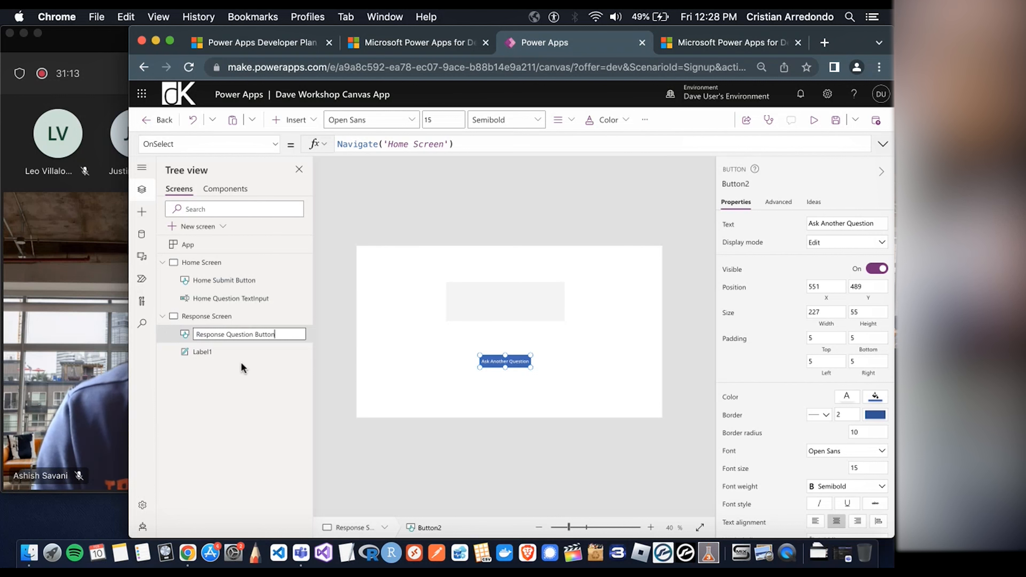
{"action": "key", "text": "Return"}
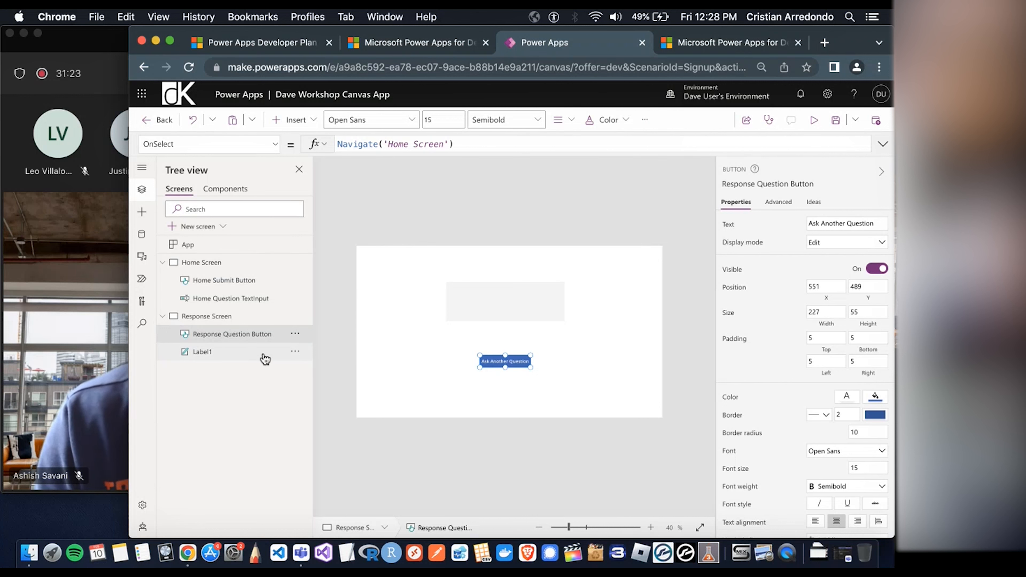
Rename Label1 on the Response Screen as "Response Answer TextLabel" and deselect it
{"action": "left_click", "coordinate": [294, 353]}
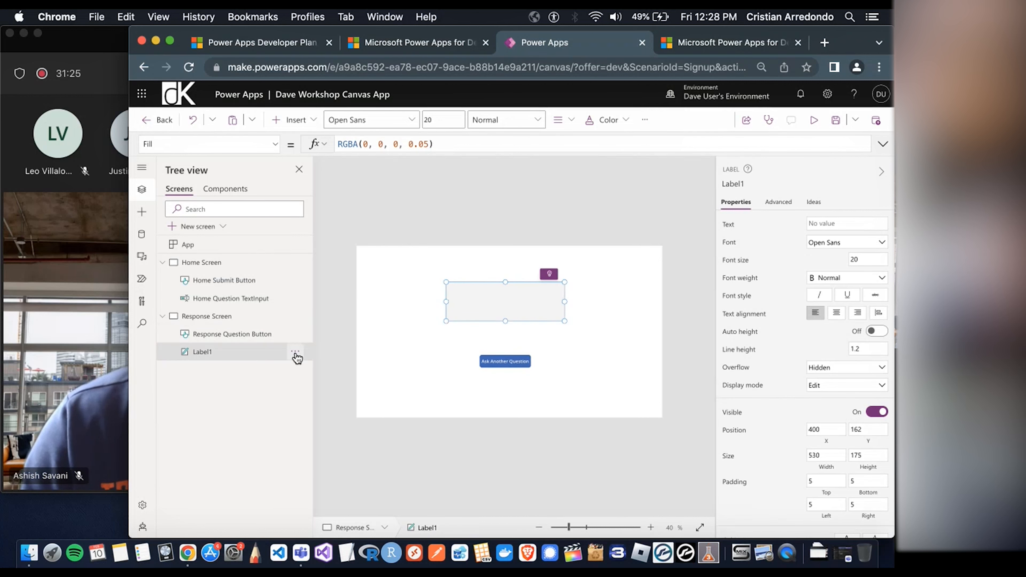
{"action": "left_click", "coordinate": [295, 352]}
{"action": "left_click", "coordinate": [329, 431]}
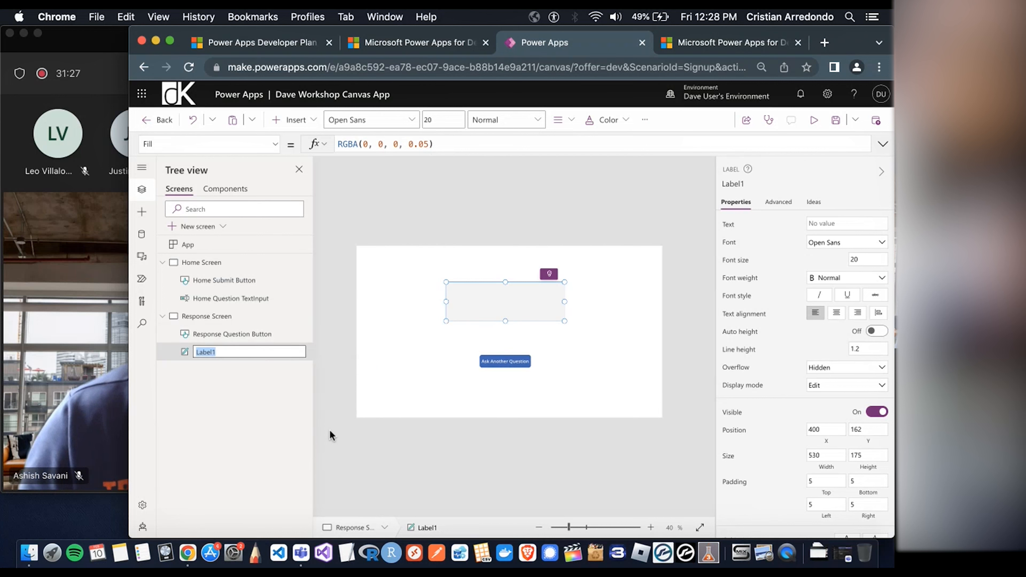
{"action": "type", "text": "Respons"}
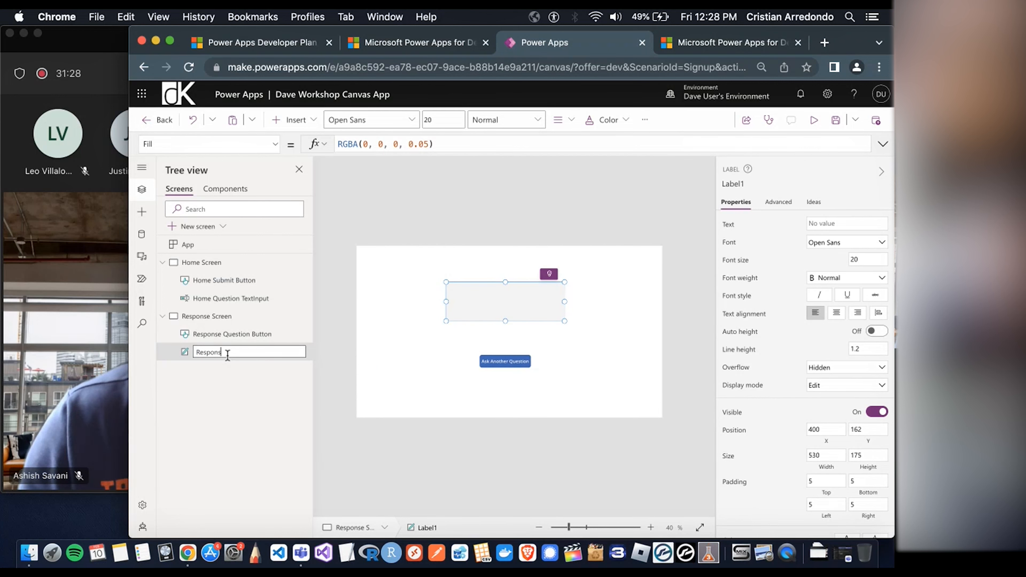
{"action": "type", "text": "e Answer T"}
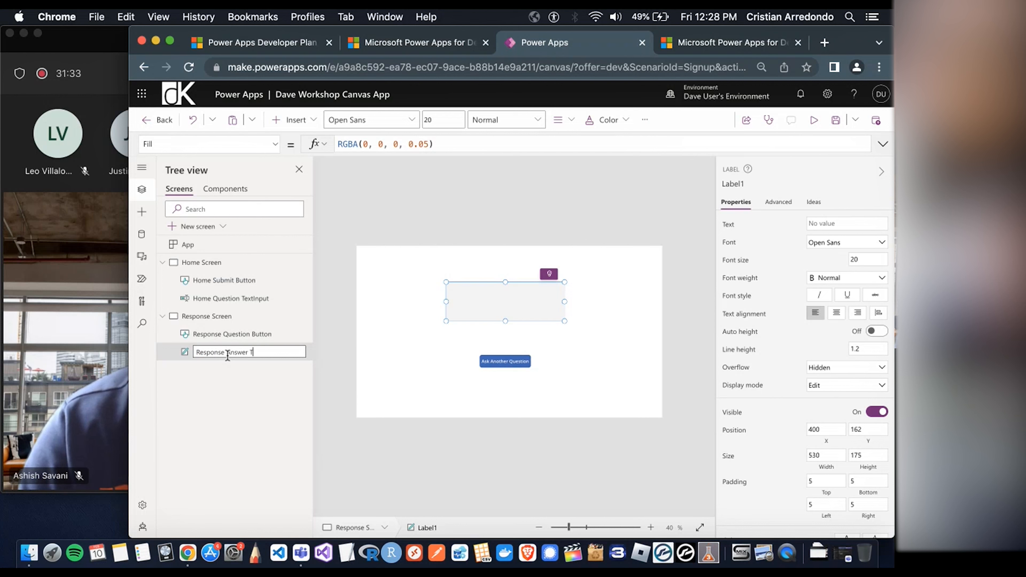
{"action": "type", "text": "extLabel"}
{"action": "key", "text": "Return"}
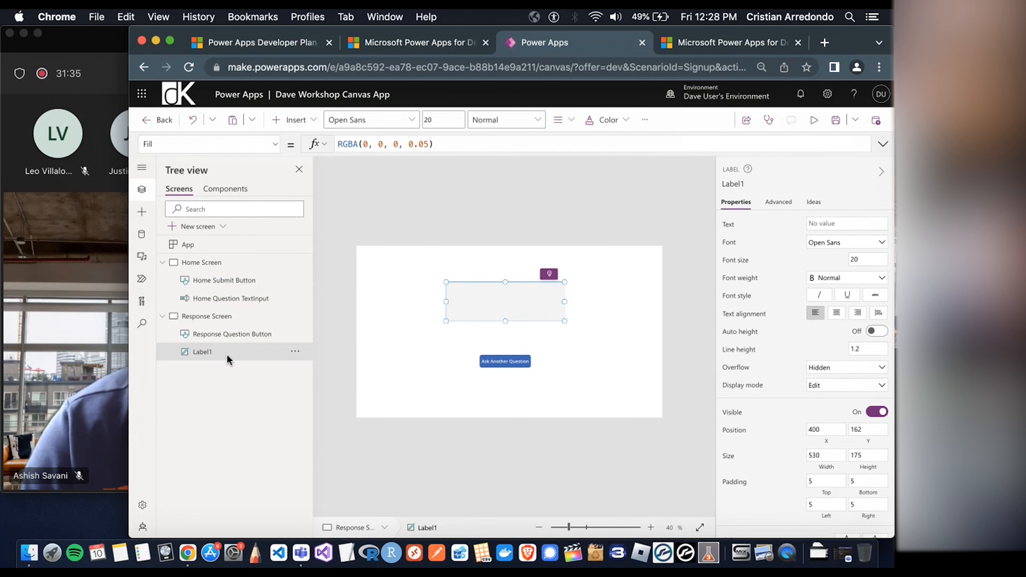
{"action": "left_click", "coordinate": [328, 373]}
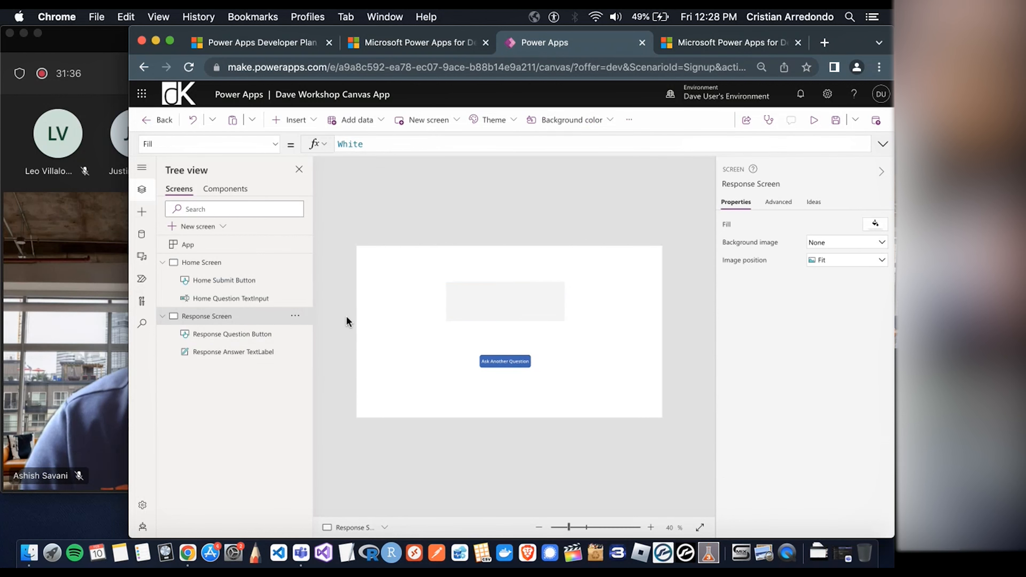
{"action": "left_click", "coordinate": [68, 277]}
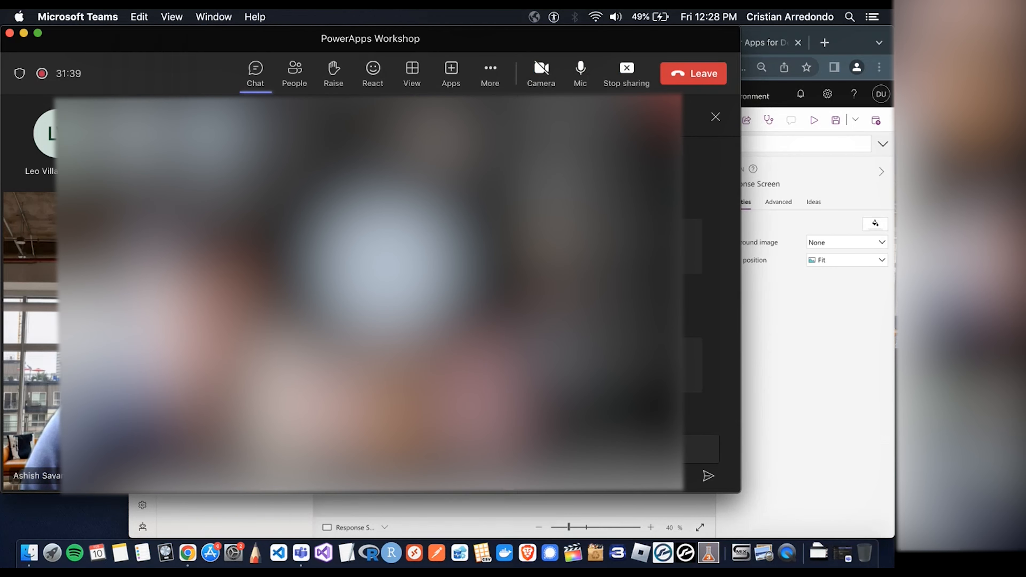
{"action": "left_click", "coordinate": [803, 328]}
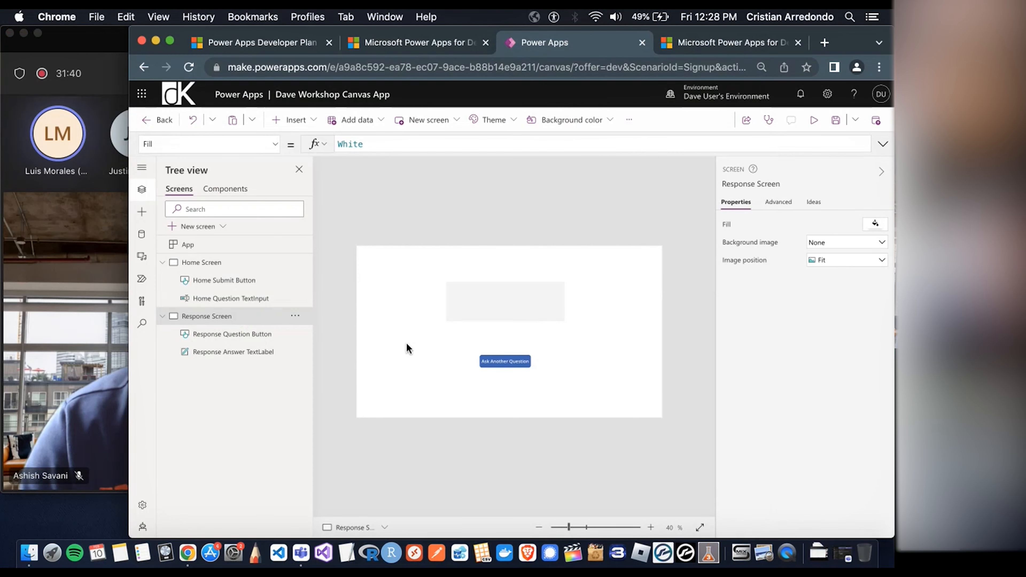
Review the OnSelect property and formula of the Response Question Button, and deselect the button
{"action": "left_click", "coordinate": [489, 361]}
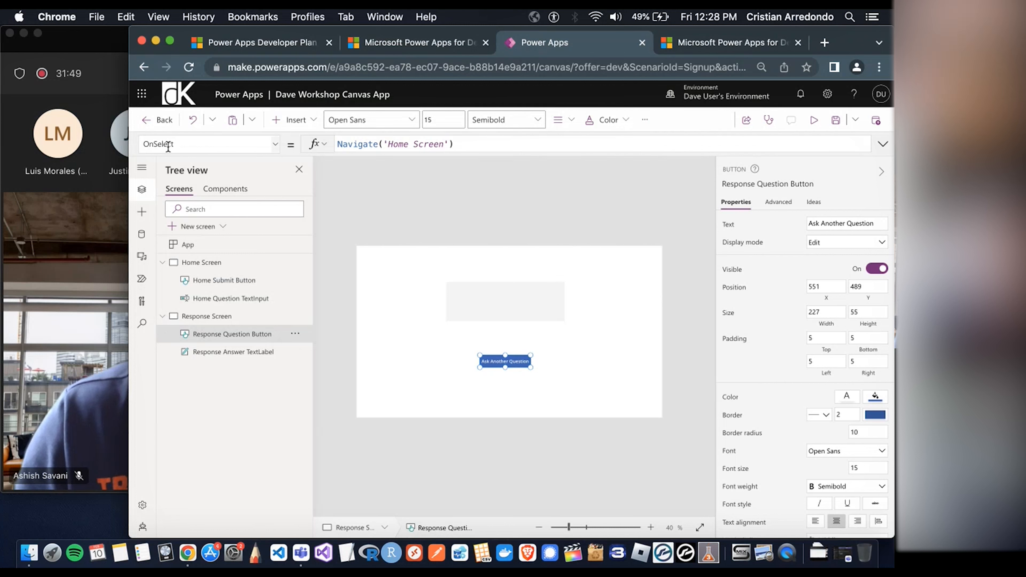
{"action": "left_click", "coordinate": [276, 145]}
{"action": "left_click", "coordinate": [276, 145]}
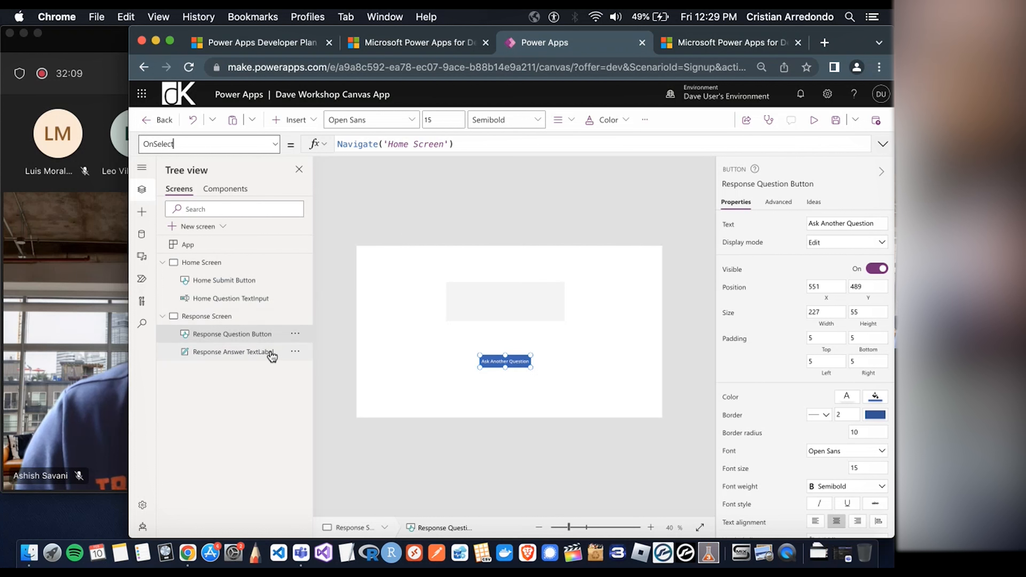
{"action": "left_click", "coordinate": [475, 323]}
{"action": "left_click", "coordinate": [498, 361]}
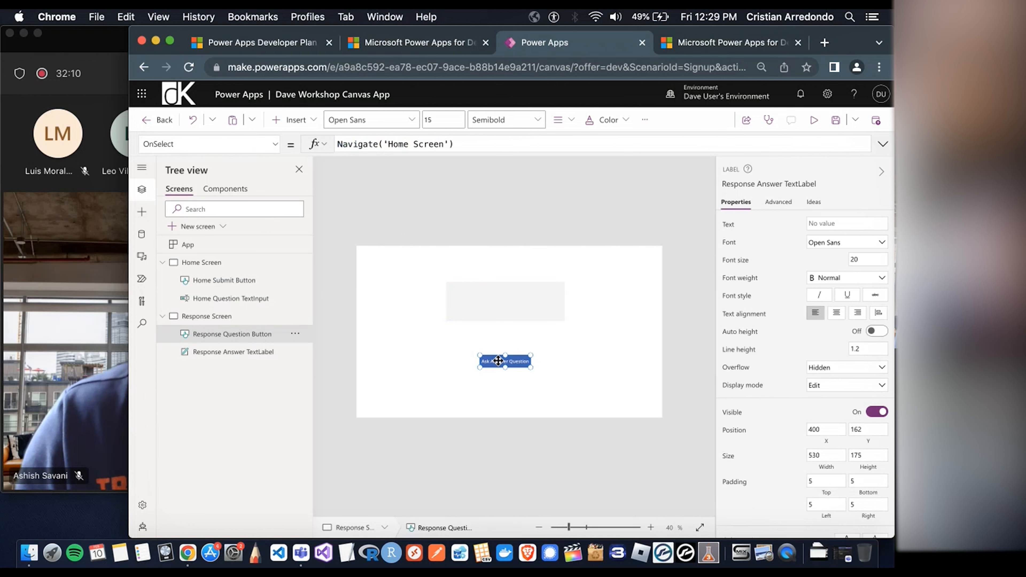
{"action": "left_click", "coordinate": [379, 341]}
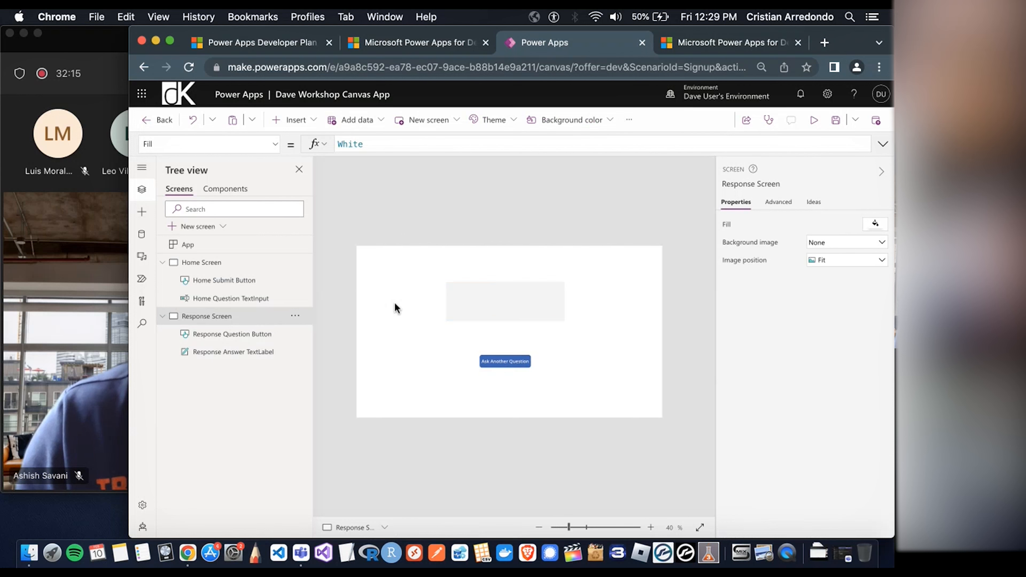
{"action": "left_click", "coordinate": [50, 271]}
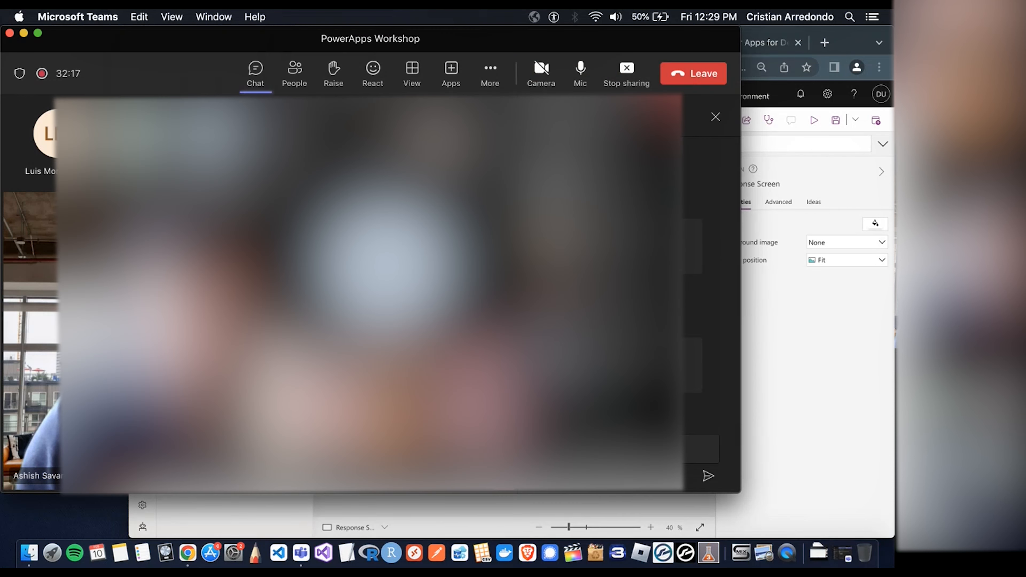
{"action": "left_click", "coordinate": [812, 370]}
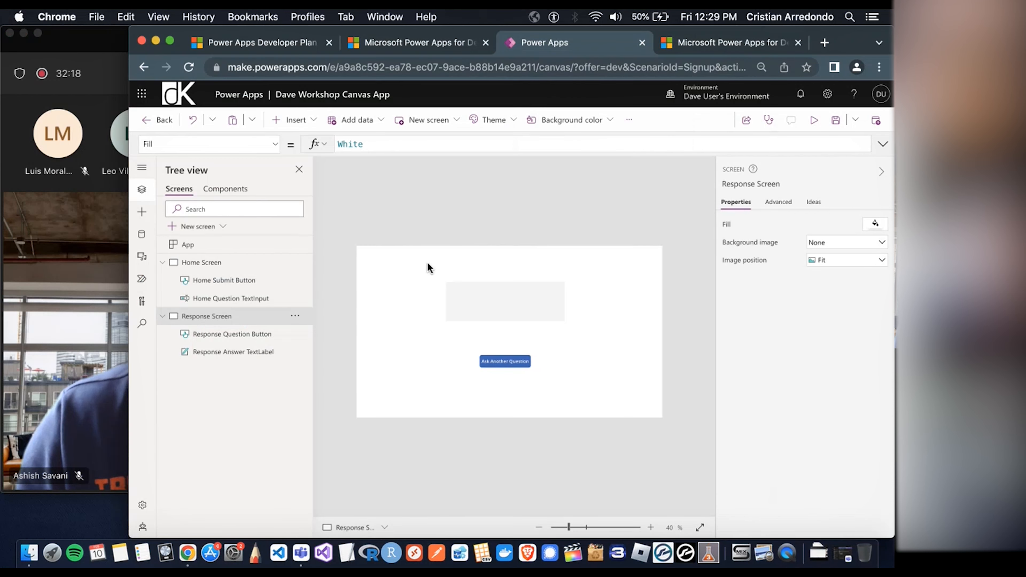
Select the Home Submit Button on the Home Screen and start creating a new Power Automate flow for the app
{"action": "left_click", "coordinate": [228, 267]}
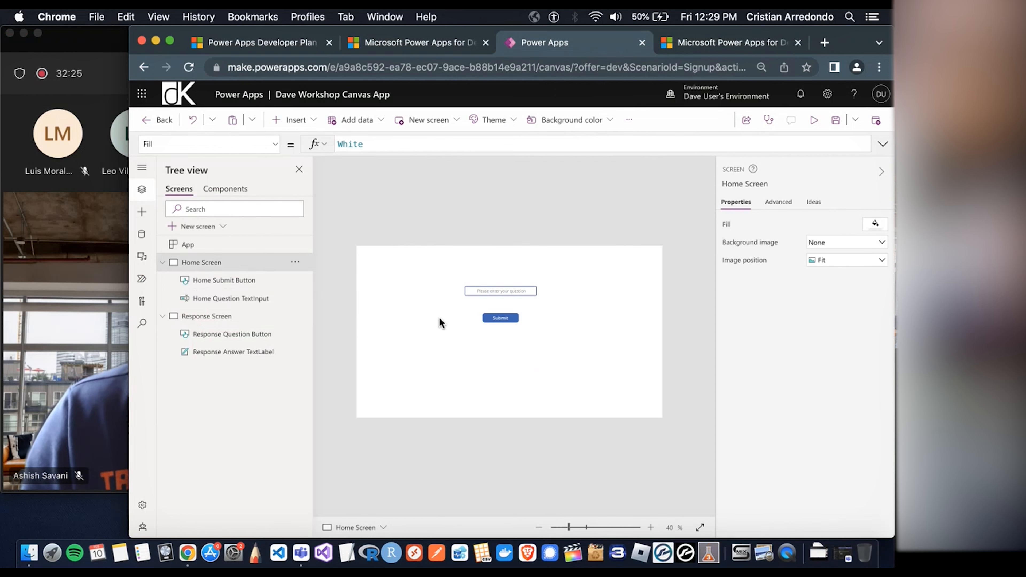
{"action": "left_click", "coordinate": [511, 317]}
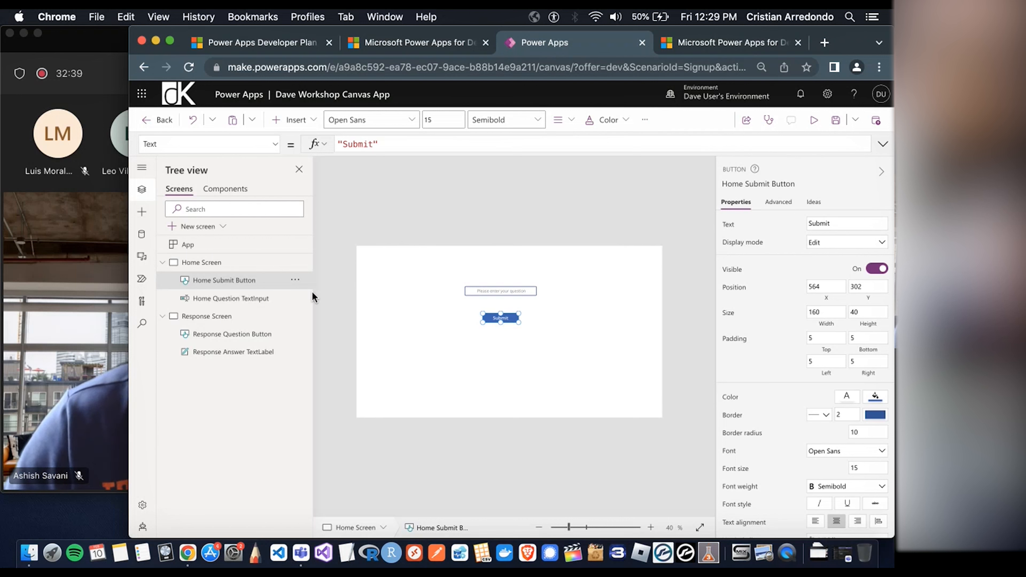
{"action": "left_click", "coordinate": [142, 279]}
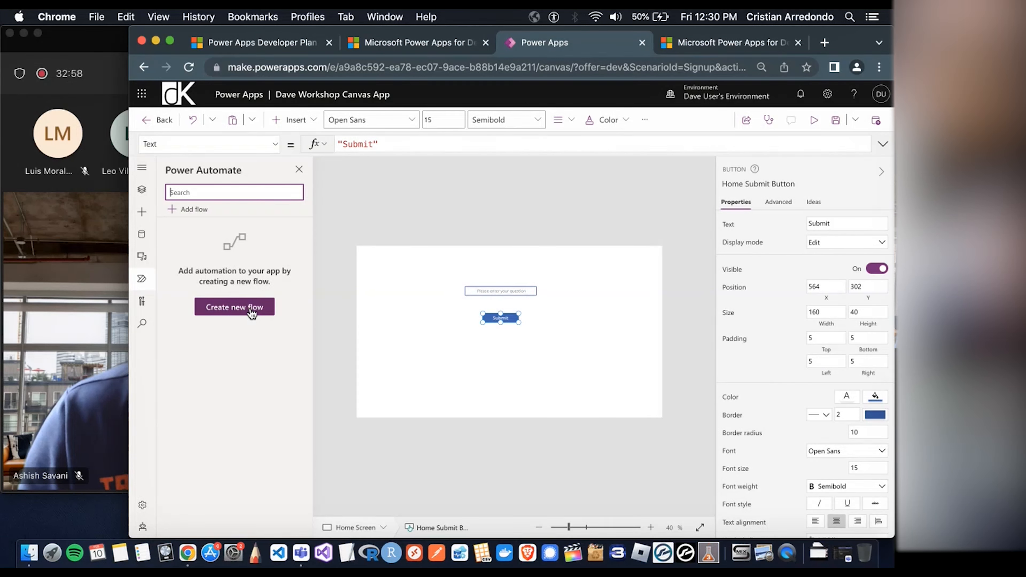
{"action": "left_click", "coordinate": [250, 312]}
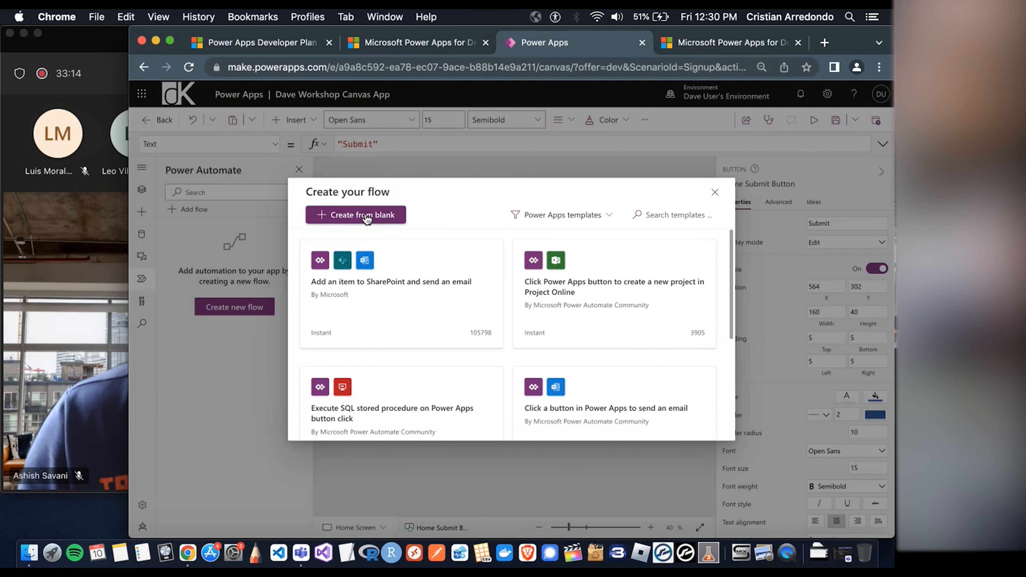
Create the flow from blank, get started past the Power Automate welcome, and decline reloading the site
{"action": "scroll", "coordinate": [429, 303], "scroll_direction": "down", "scroll_amount": 2}
{"action": "scroll", "coordinate": [428, 302], "scroll_direction": "up", "scroll_amount": 2}
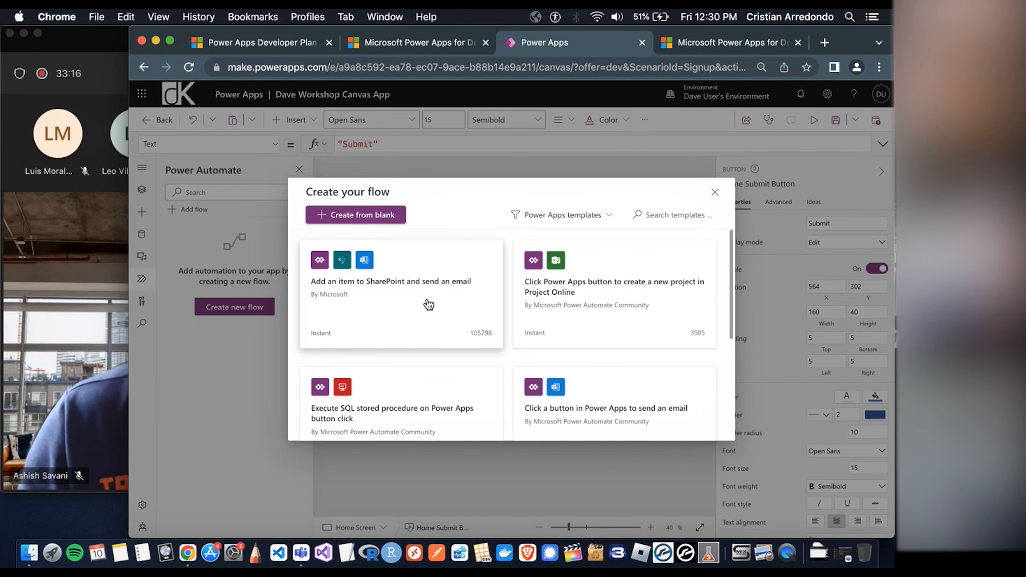
{"action": "left_click", "coordinate": [396, 248]}
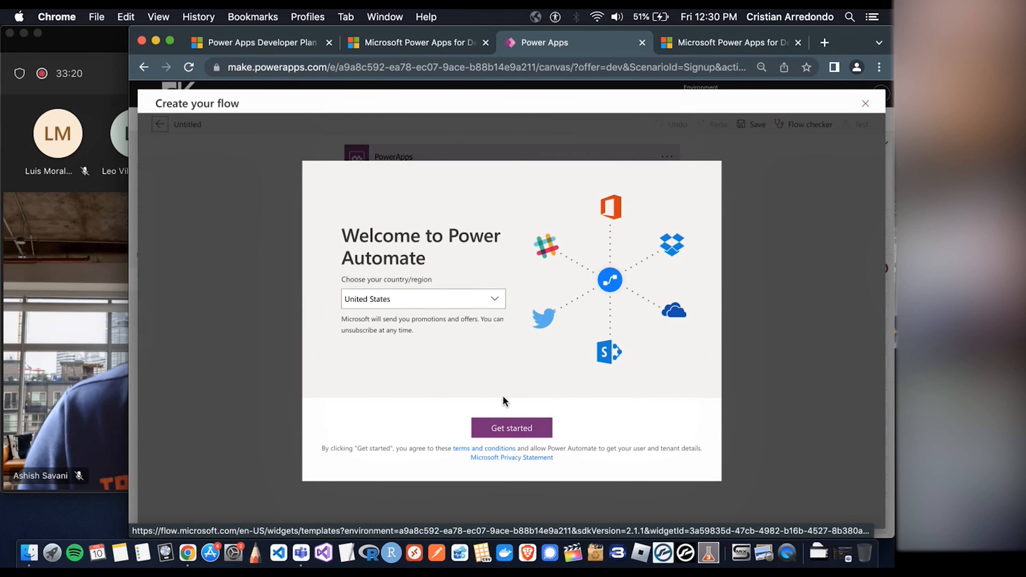
{"action": "left_click", "coordinate": [510, 426]}
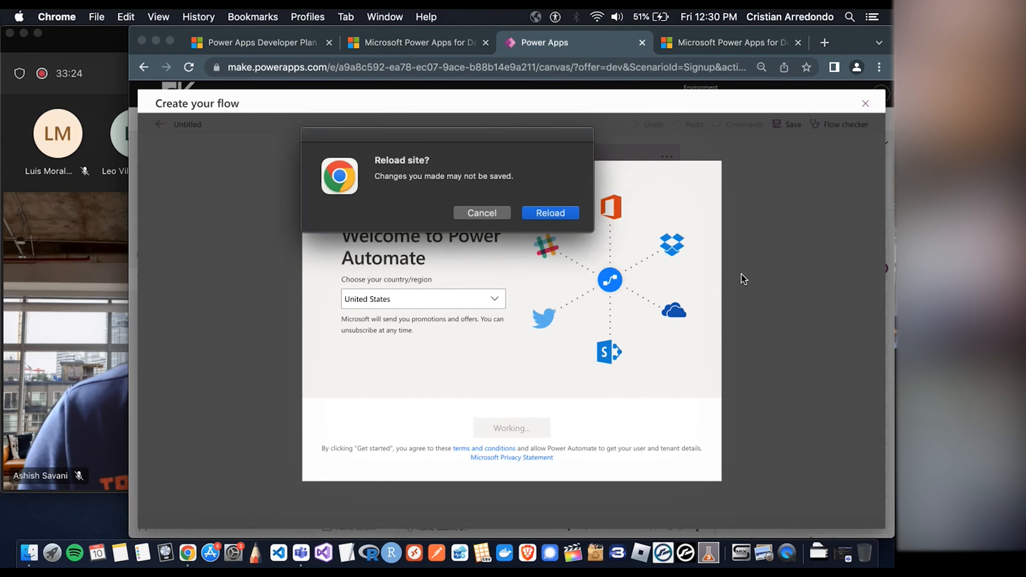
{"action": "left_click", "coordinate": [493, 213]}
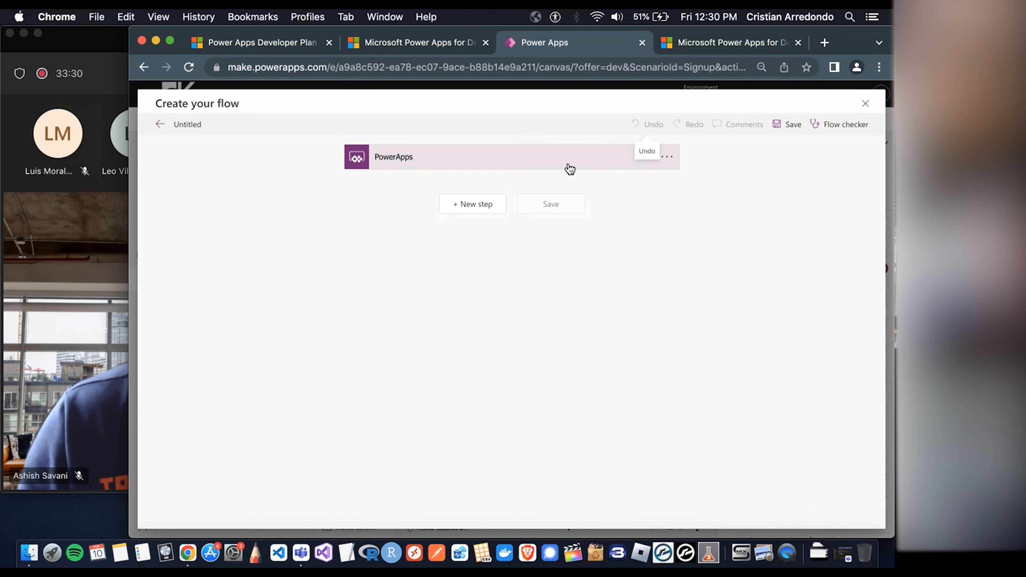
{"action": "left_click", "coordinate": [76, 319]}
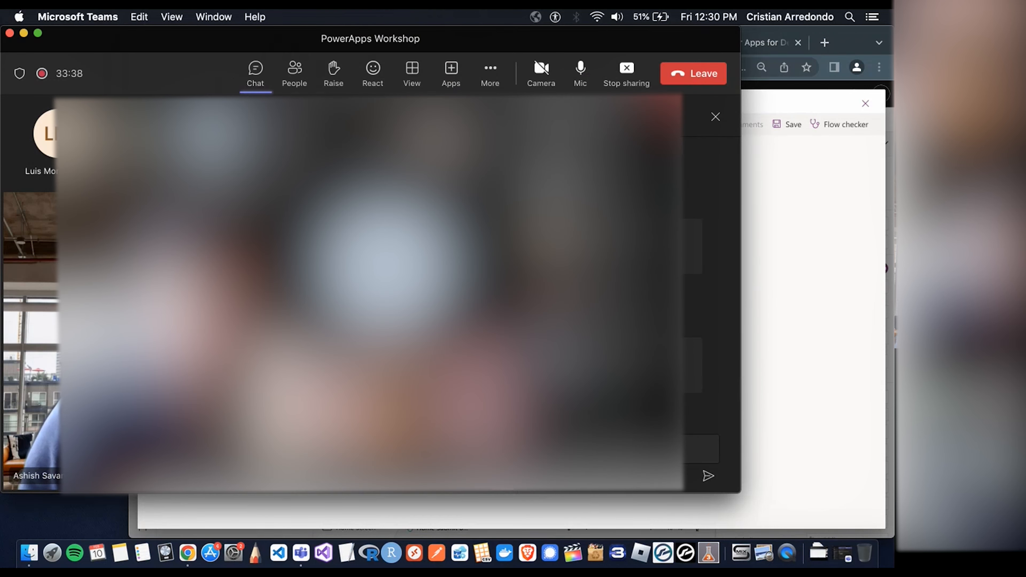
{"action": "left_click", "coordinate": [826, 342]}
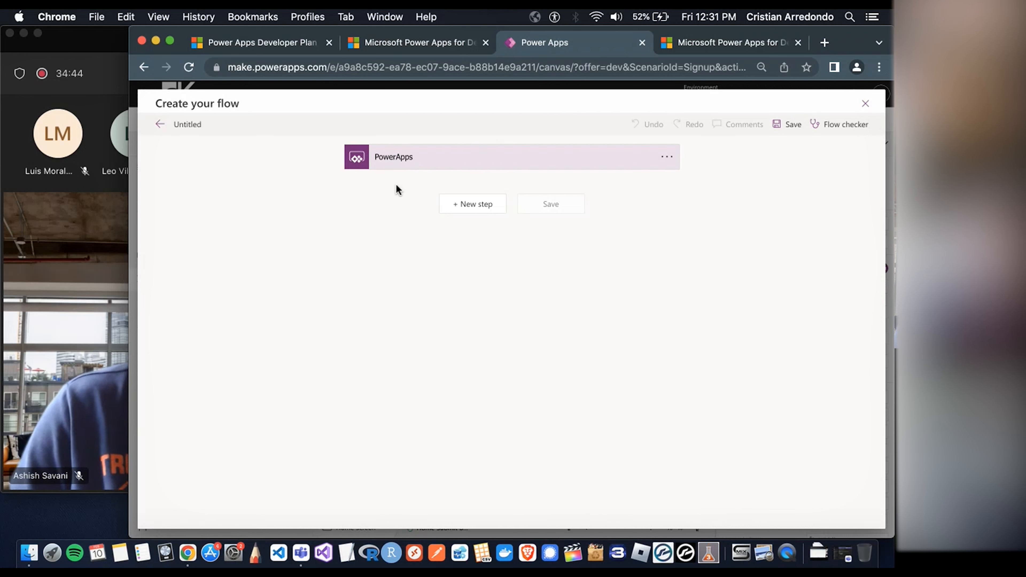
Search the operations for "variable" and add an Initialize variable action after the PowerApps trigger
{"action": "left_click", "coordinate": [470, 207]}
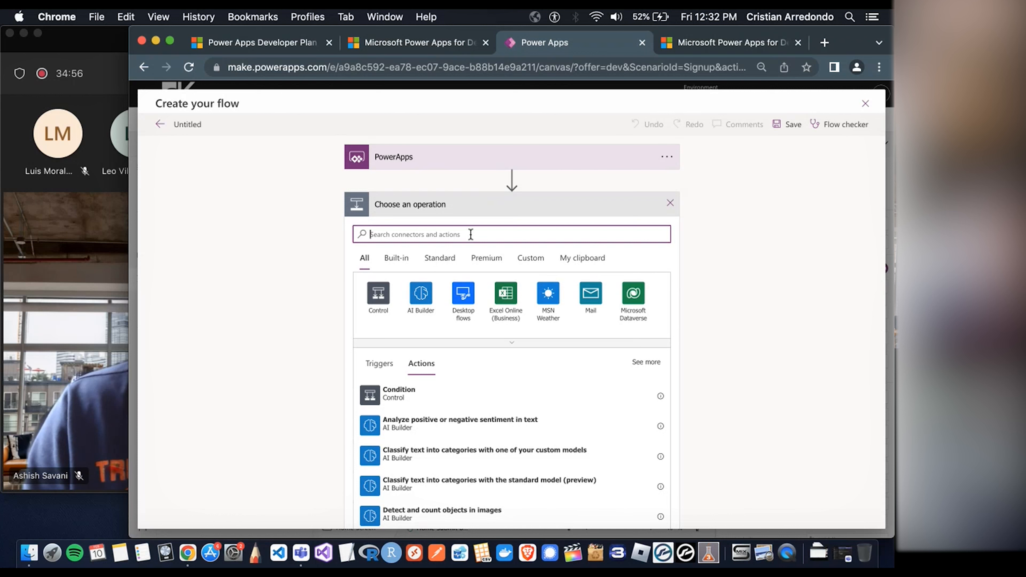
{"action": "type", "text": "ini"}
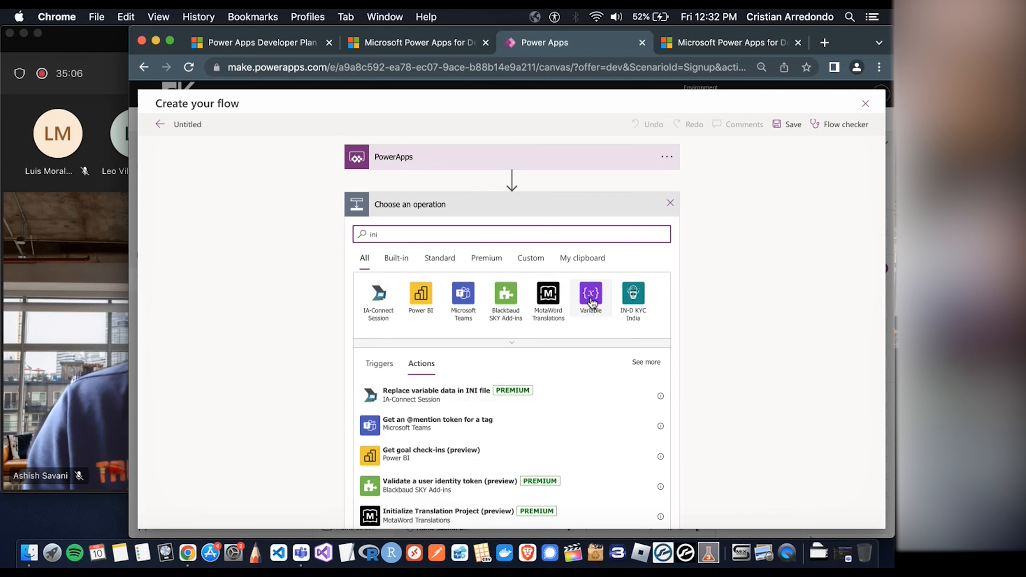
{"action": "type", "text": "variable"}
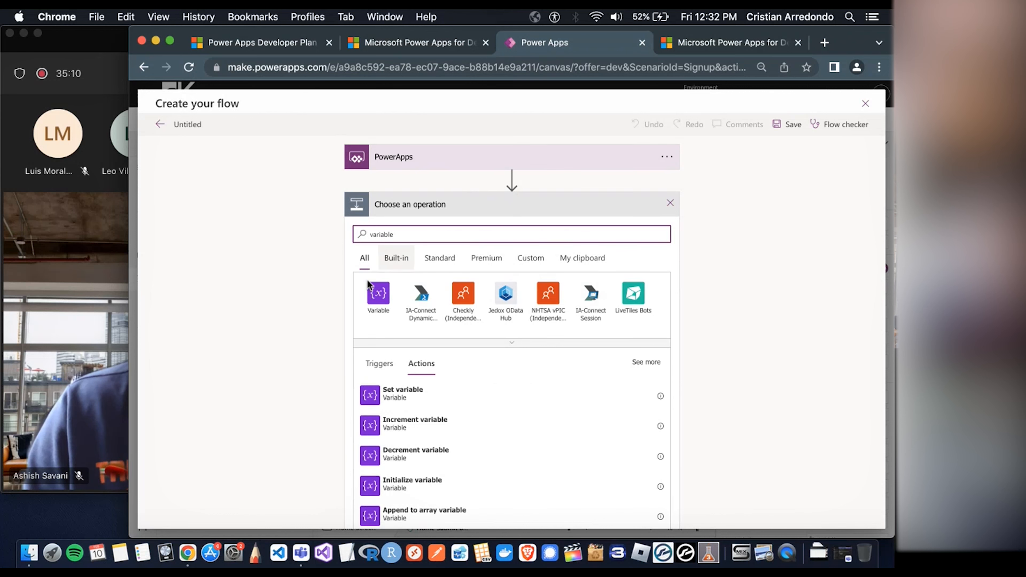
{"action": "scroll", "coordinate": [294, 308], "scroll_direction": "down", "scroll_amount": 3}
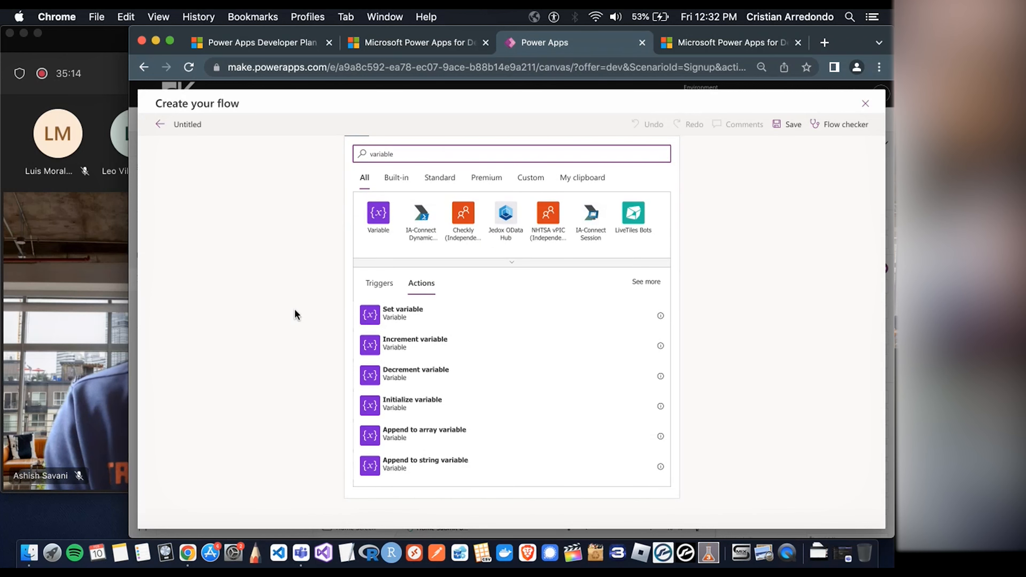
{"action": "scroll", "coordinate": [295, 309], "scroll_direction": "up", "scroll_amount": 1}
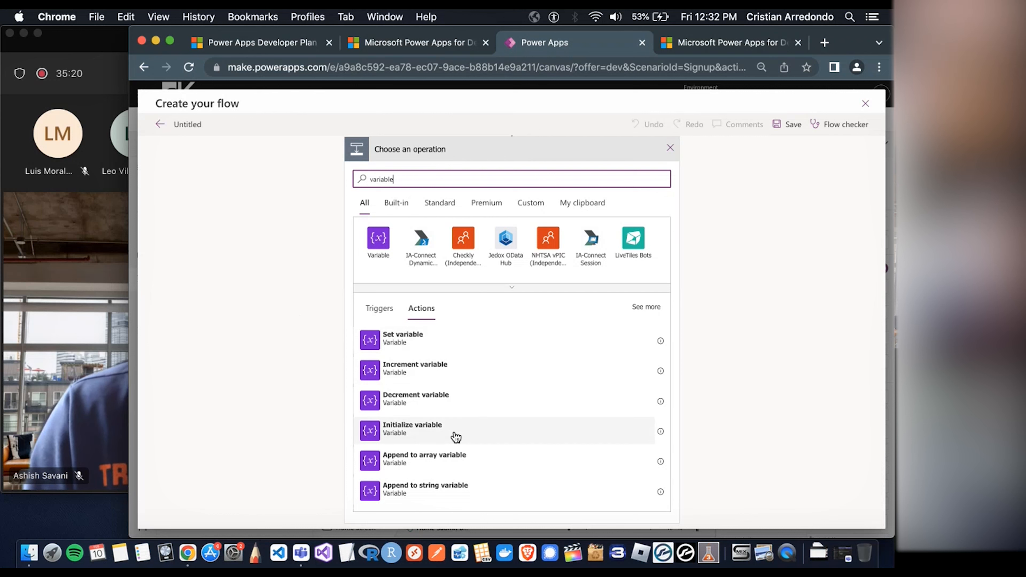
{"action": "left_click", "coordinate": [463, 434]}
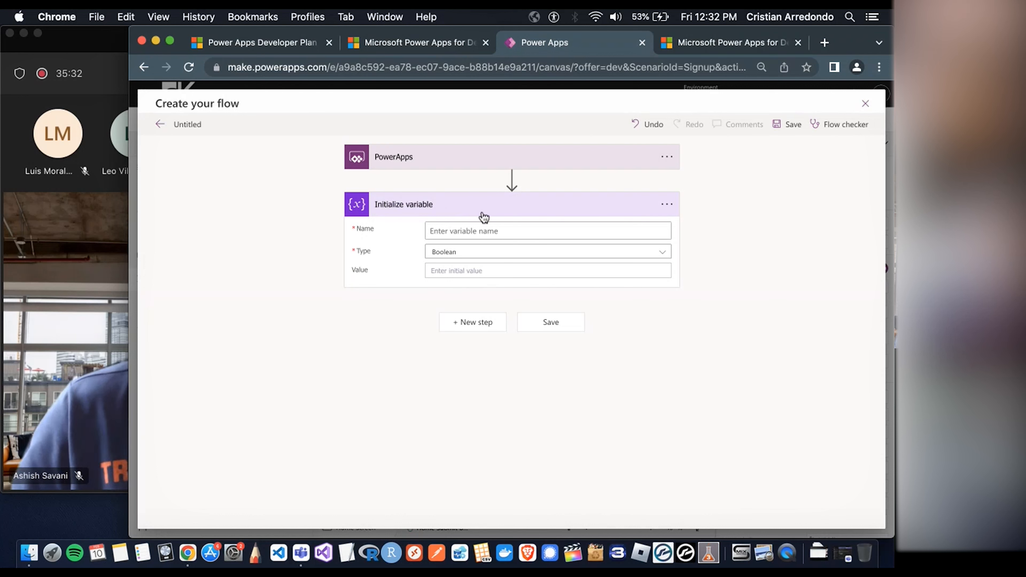
Rename the Initialize variable action as "Prompt"
{"action": "left_click", "coordinate": [504, 230]}
{"action": "left_click", "coordinate": [666, 205]}
{"action": "left_click", "coordinate": [725, 223]}
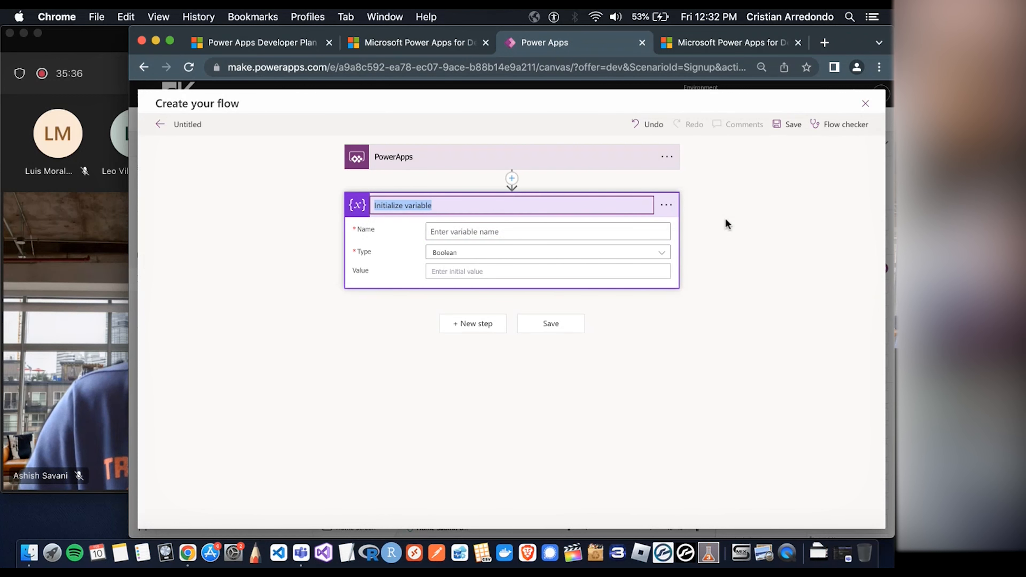
{"action": "type", "text": "Prompt"}
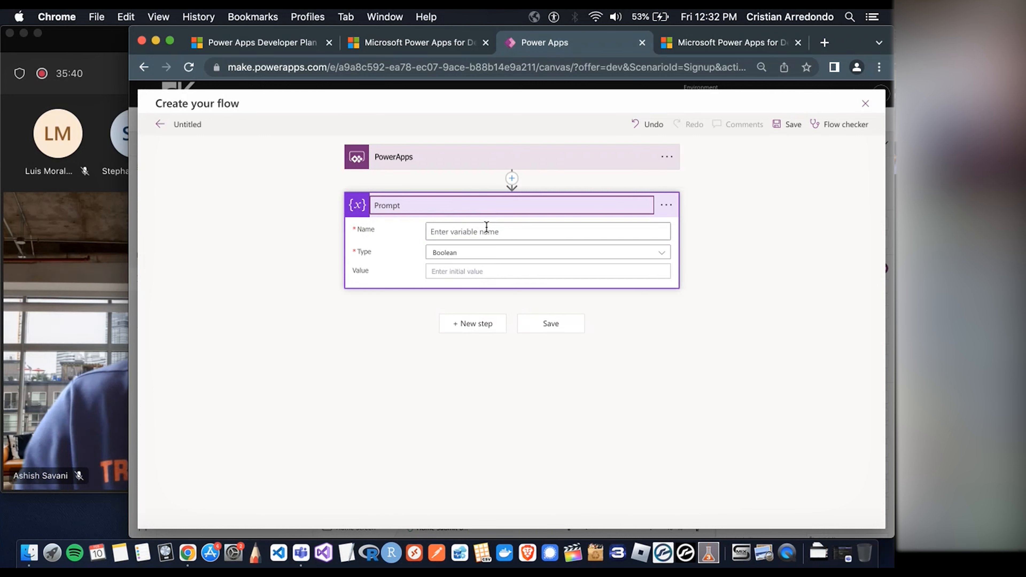
{"action": "left_click", "coordinate": [666, 205]}
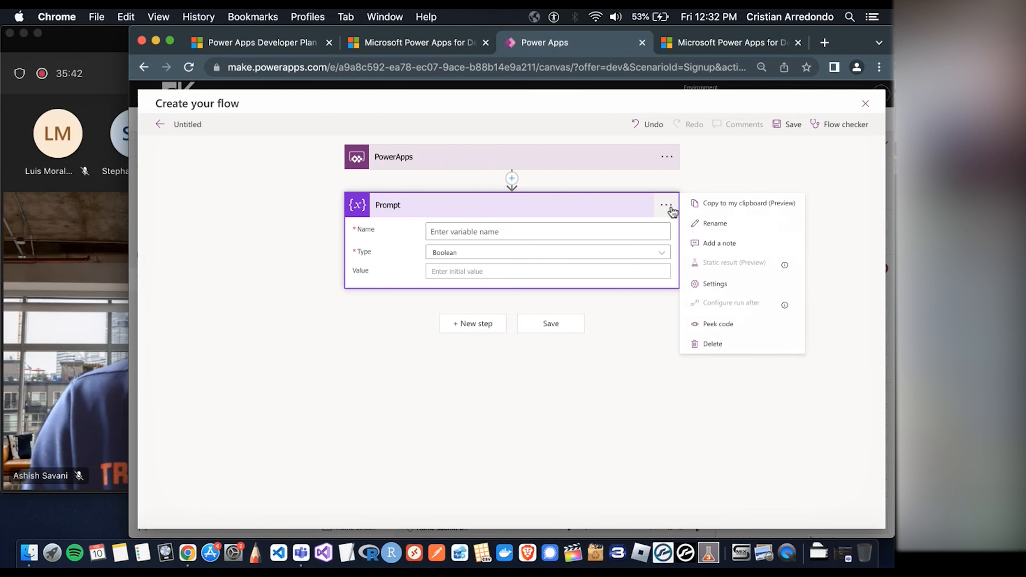
Name the variable "Prompt" and set its type to String
{"action": "left_click", "coordinate": [468, 232]}
{"action": "type", "text": "Prompt"}
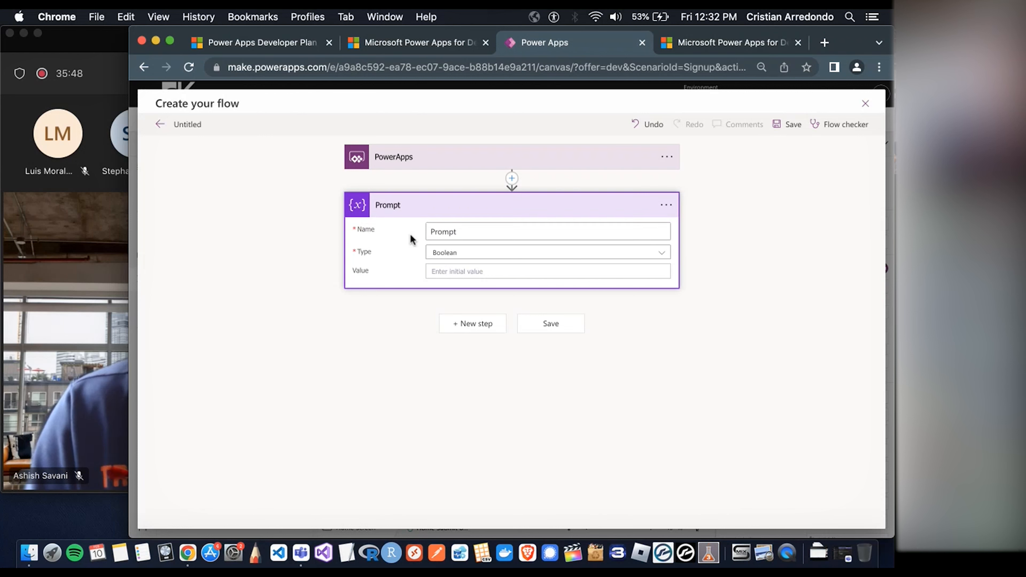
{"action": "left_click", "coordinate": [472, 255]}
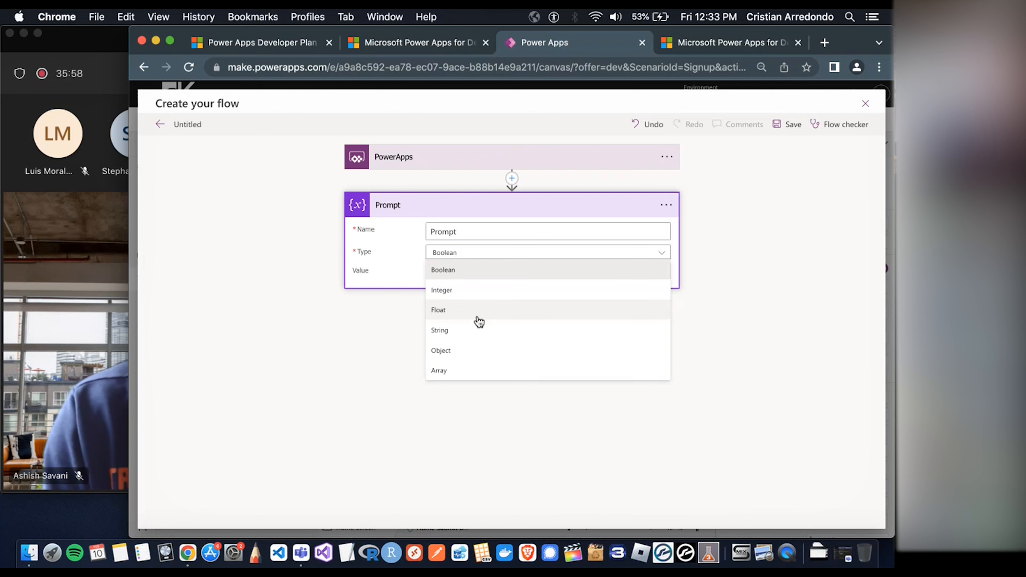
{"action": "left_click", "coordinate": [471, 331]}
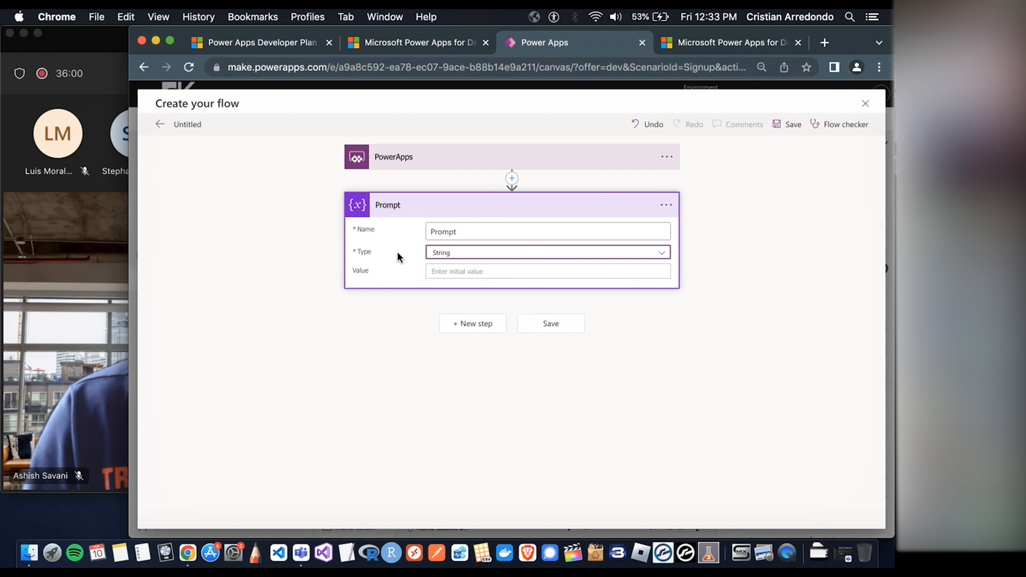
Set the Prompt variable's value to the Ask in PowerApps dynamic content
{"action": "left_click", "coordinate": [474, 270]}
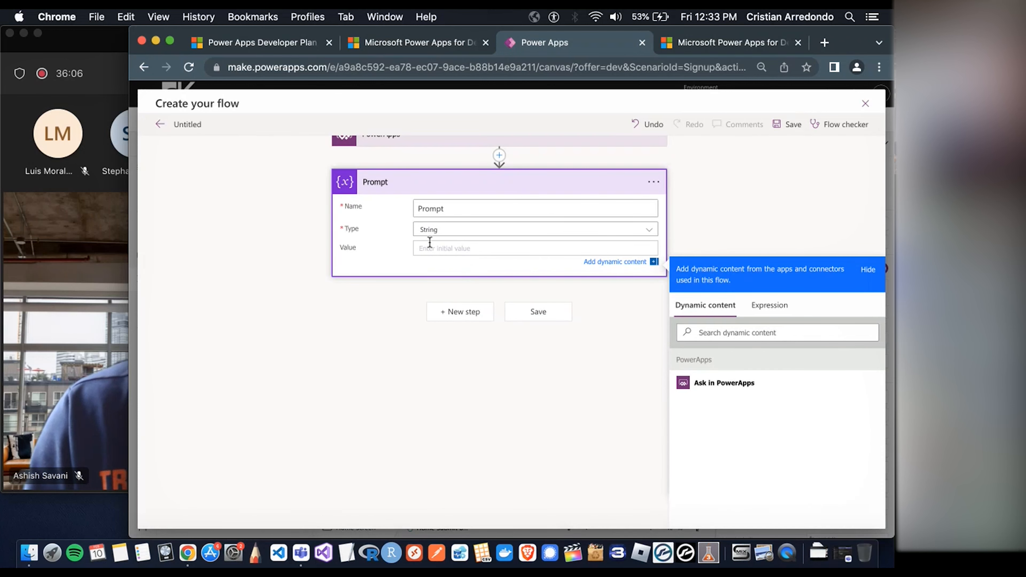
{"action": "scroll", "coordinate": [433, 249], "scroll_direction": "up", "scroll_amount": 1}
{"action": "left_click", "coordinate": [313, 265]}
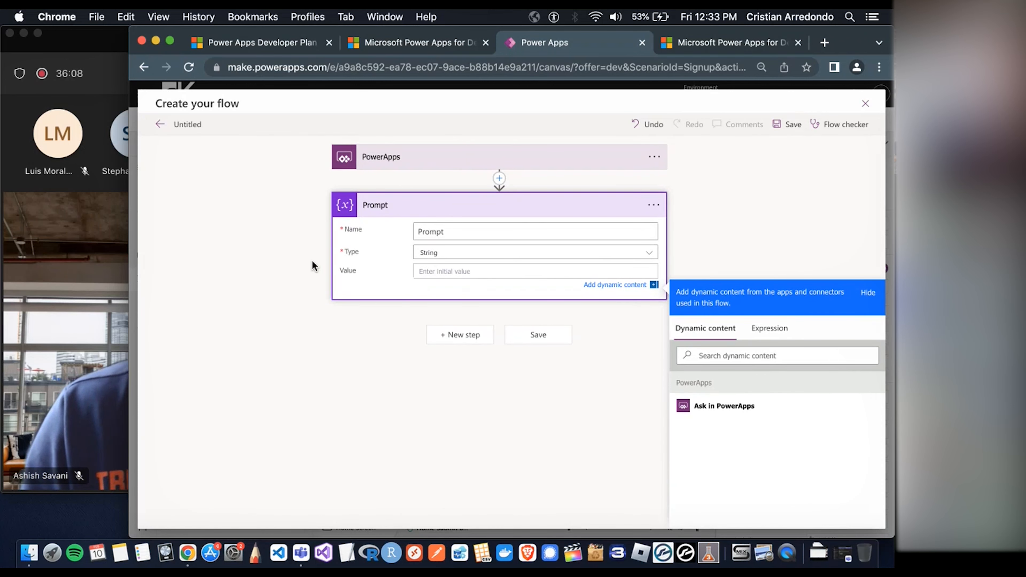
{"action": "left_click", "coordinate": [490, 271]}
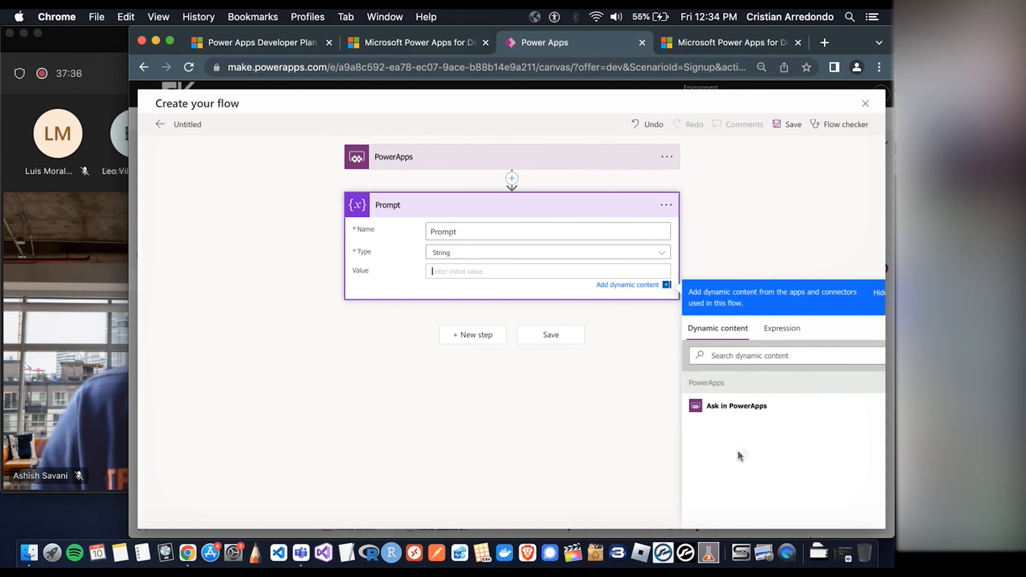
{"action": "left_click", "coordinate": [781, 410]}
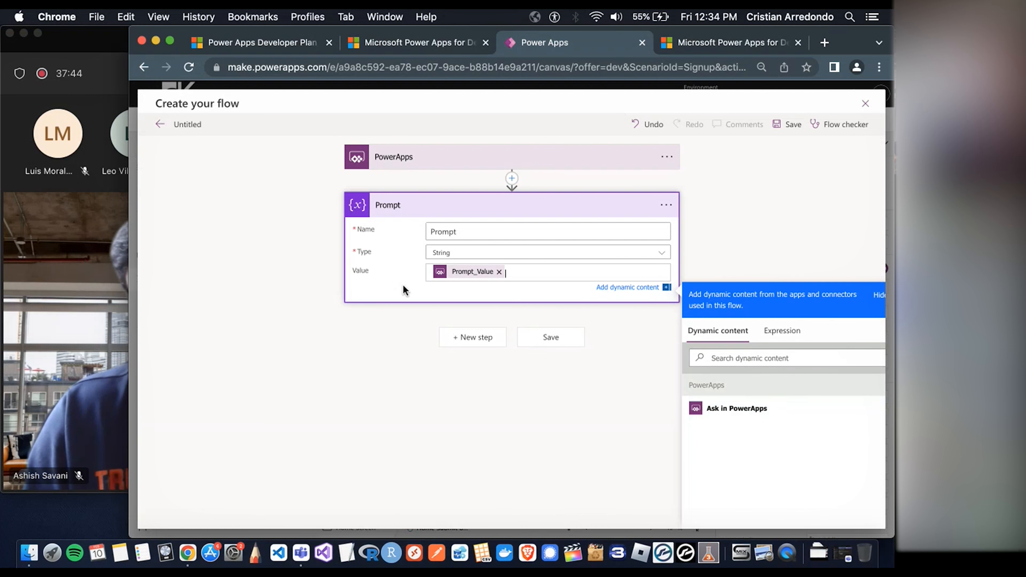
{"action": "left_click", "coordinate": [297, 257]}
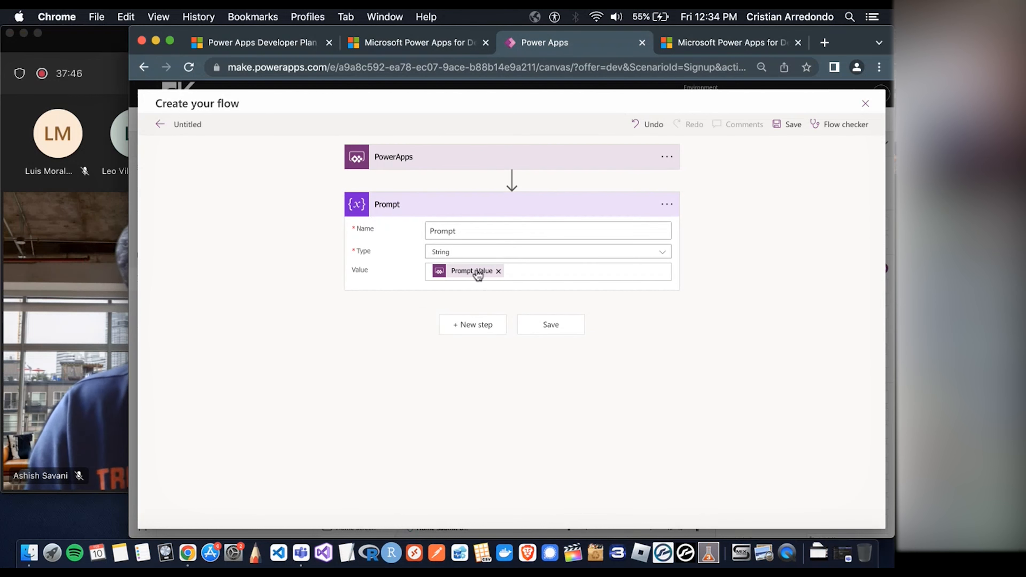
{"action": "mouse_move", "coordinate": [470, 277]}
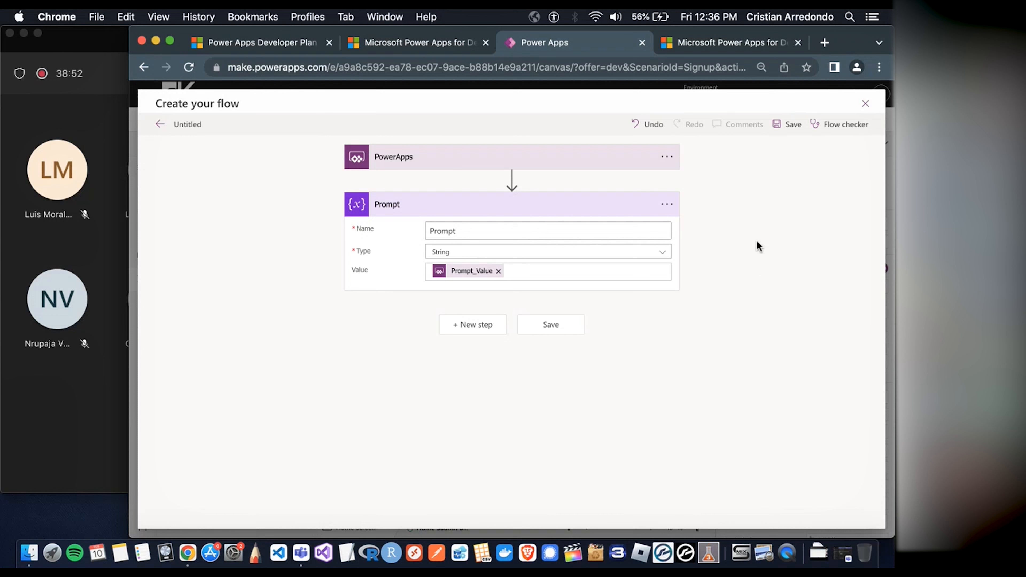
Search the operations for "compose" and add a Compose data operation after the Prompt action
{"action": "left_click", "coordinate": [486, 327]}
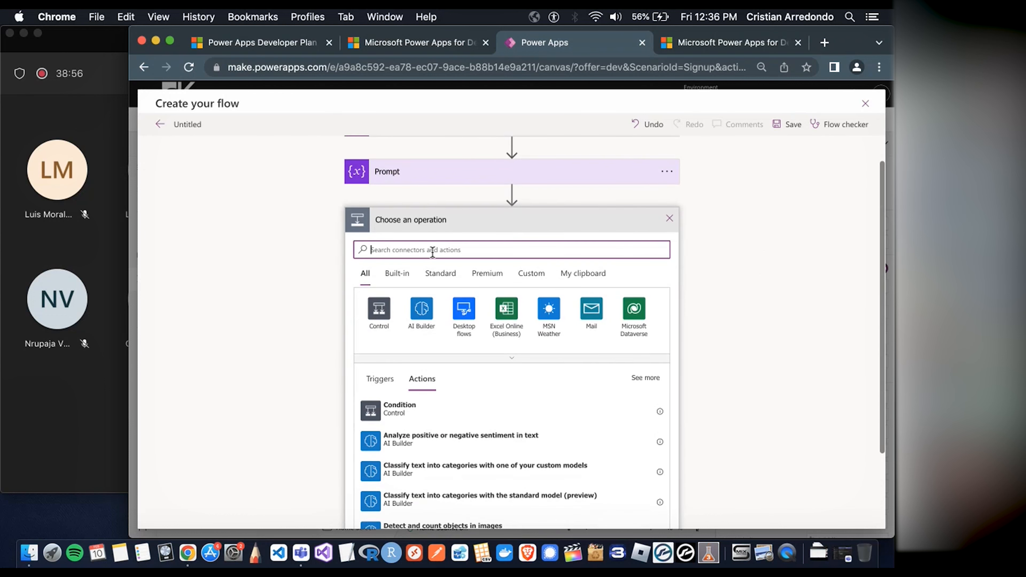
{"action": "type", "text": "c"}
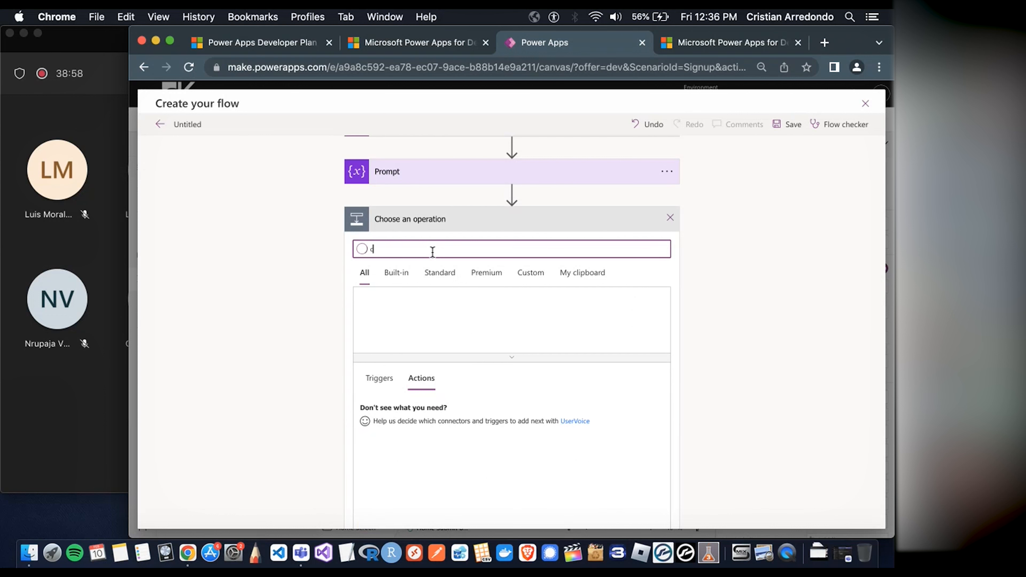
{"action": "type", "text": "ompose"}
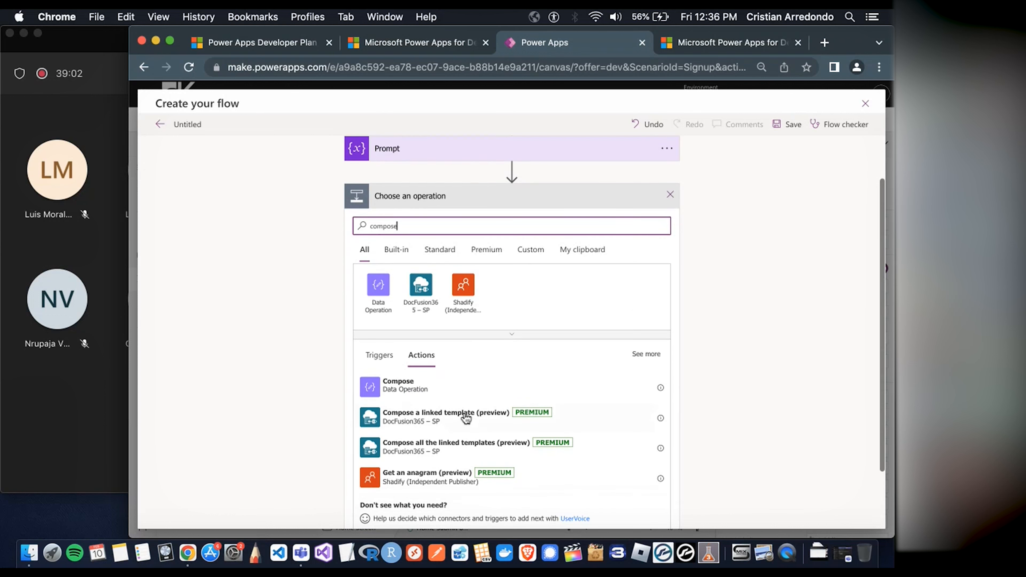
{"action": "left_click", "coordinate": [448, 388]}
{"action": "left_click", "coordinate": [447, 389]}
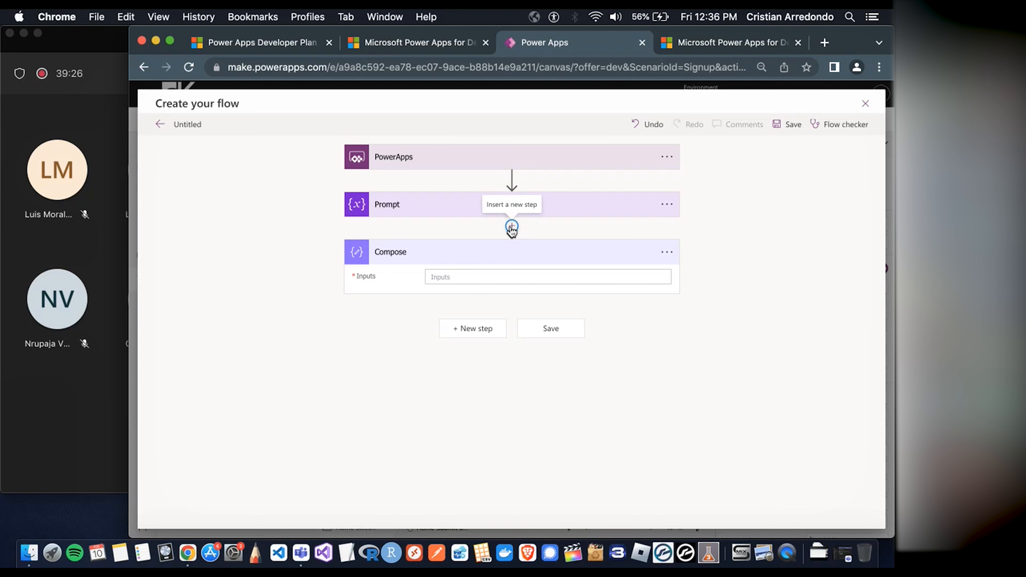
{"action": "left_click", "coordinate": [512, 227]}
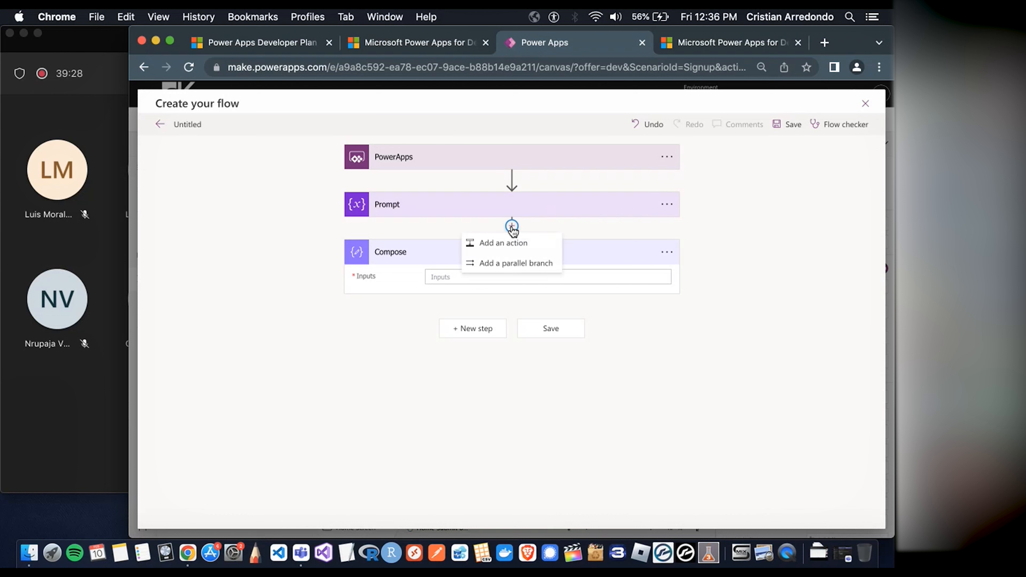
{"action": "left_click", "coordinate": [524, 243]}
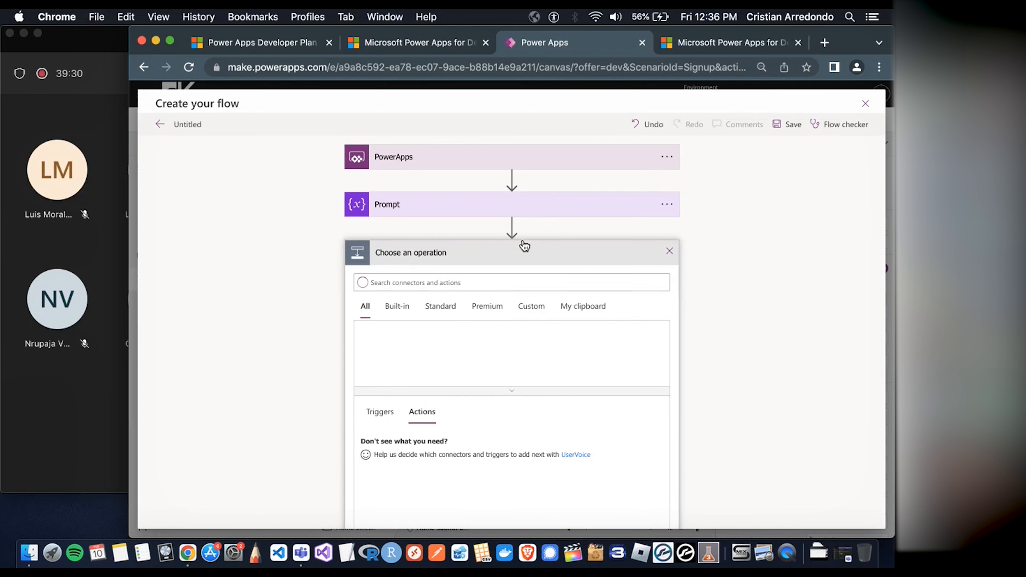
{"action": "type", "text": "qpd"}
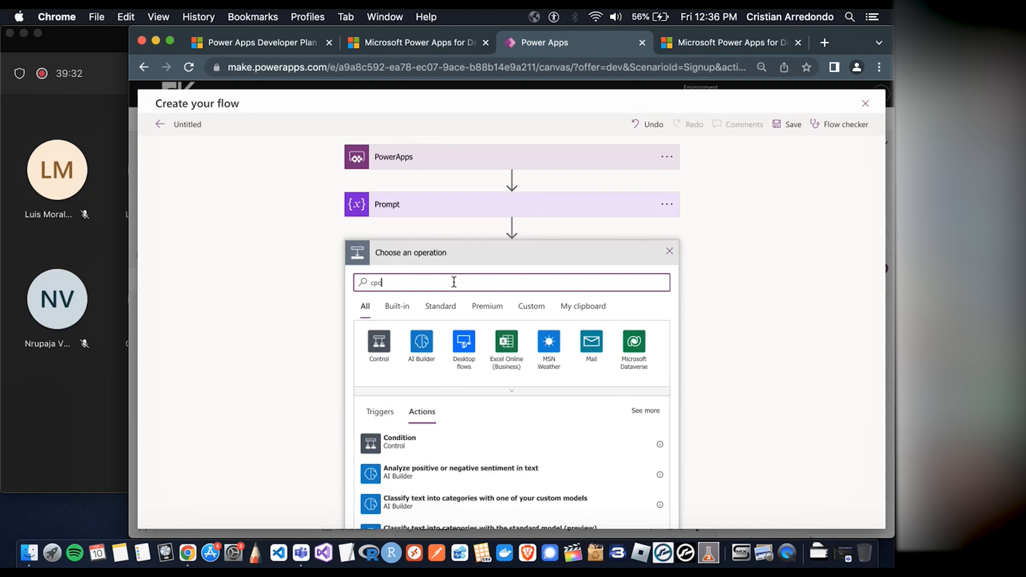
{"action": "left_click", "coordinate": [669, 251]}
{"action": "left_click", "coordinate": [452, 261]}
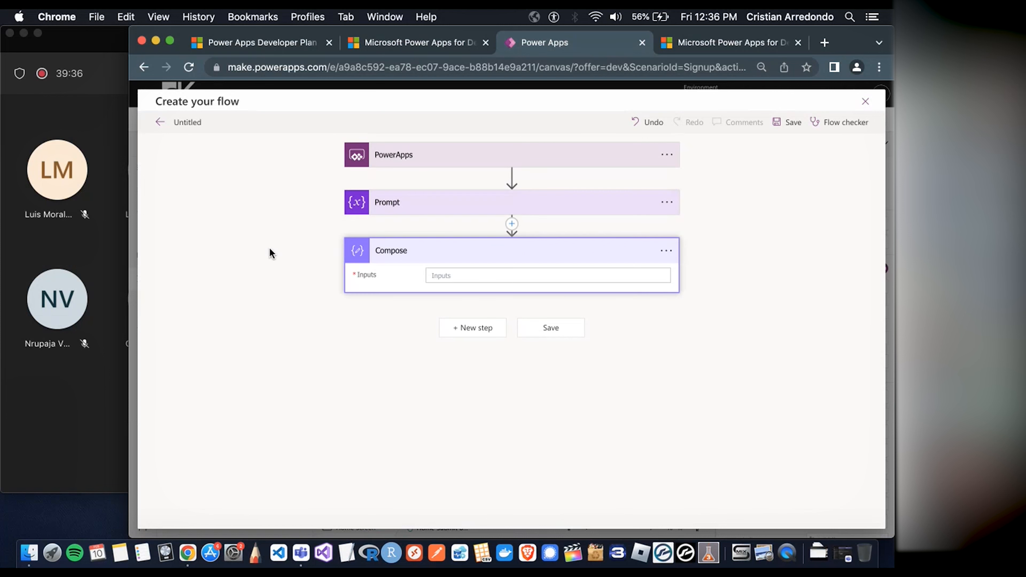
Rename the Compose action as "Print Prompt"
{"action": "left_click", "coordinate": [666, 251]}
{"action": "left_click", "coordinate": [706, 270]}
{"action": "key", "text": "BackSpace"}
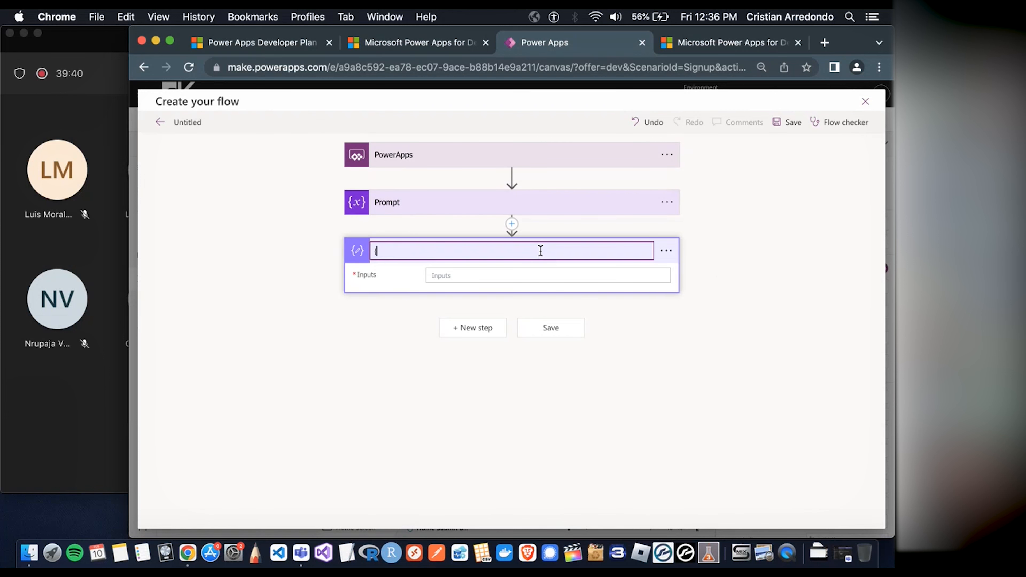
{"action": "type", "text": "Pr"}
{"action": "type", "text": "int Prmo"}
{"action": "type", "text": "ompt"}
{"action": "left_click", "coordinate": [306, 248]}
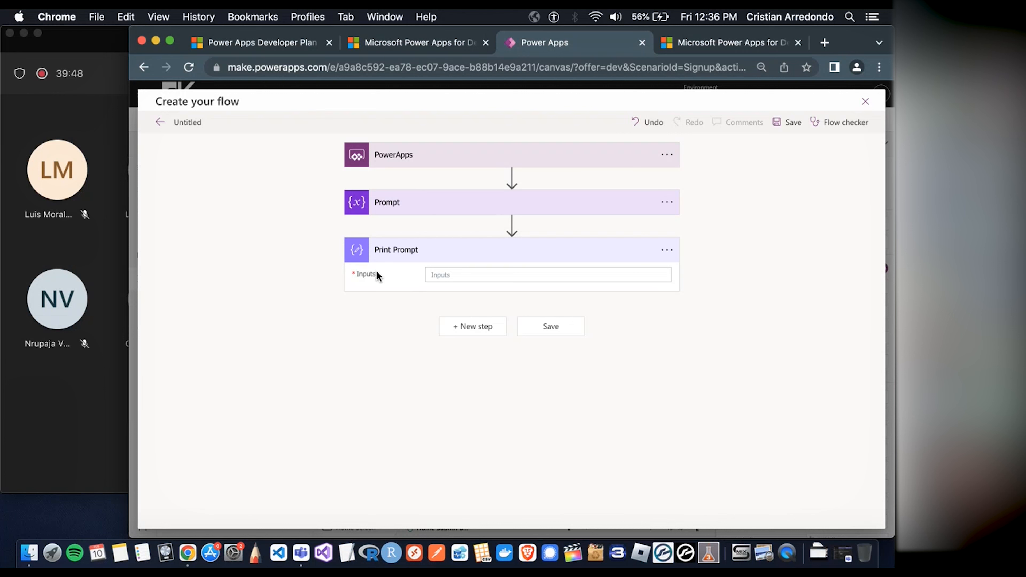
Set the Inputs of the Print Prompt action to the Prompt variable from the dynamic content
{"action": "left_click", "coordinate": [479, 277]}
{"action": "left_click", "coordinate": [411, 205]}
{"action": "left_click", "coordinate": [464, 347]}
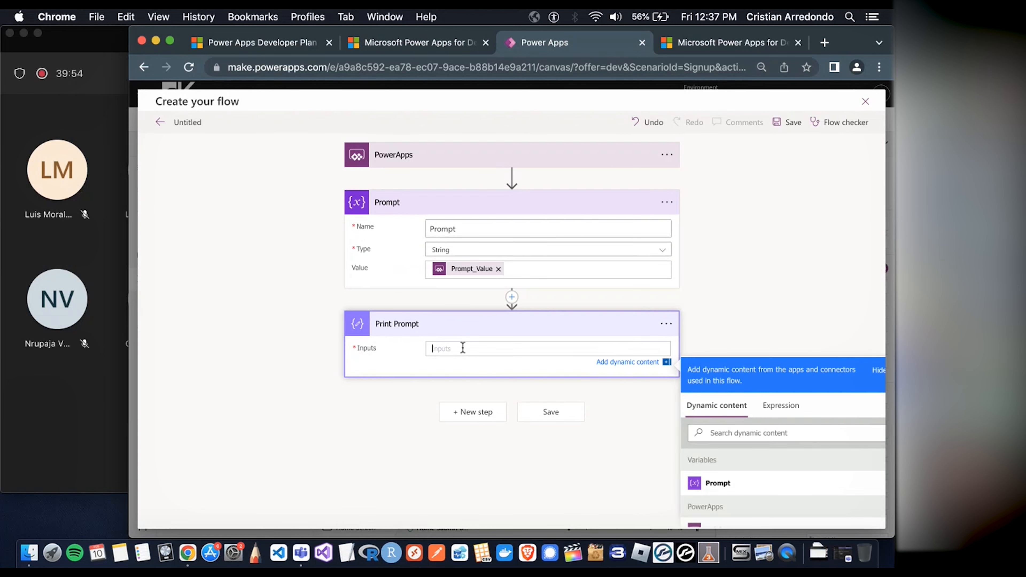
{"action": "scroll", "coordinate": [452, 298], "scroll_direction": "up", "scroll_amount": 1}
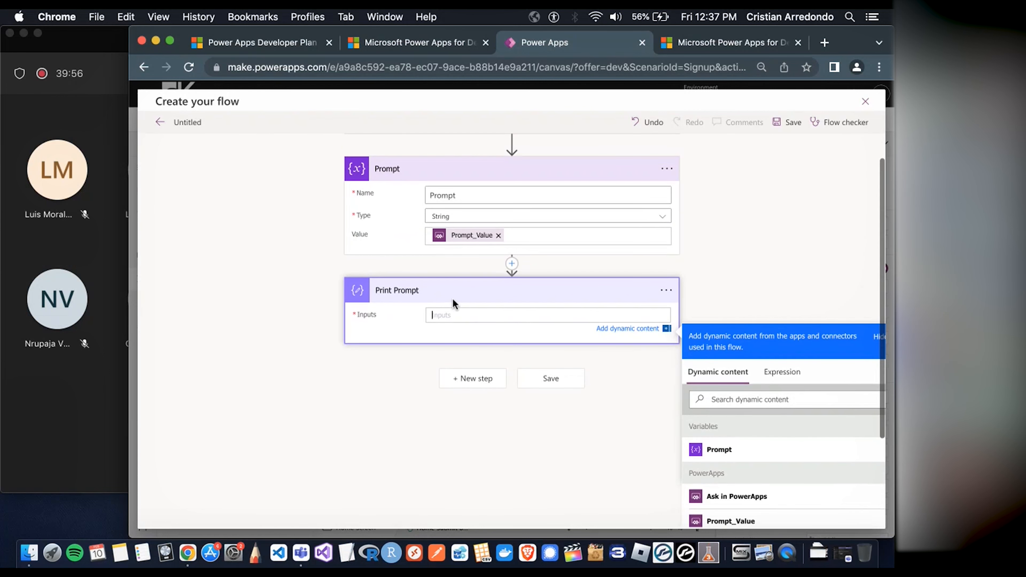
{"action": "scroll", "coordinate": [483, 321], "scroll_direction": "down", "scroll_amount": 2}
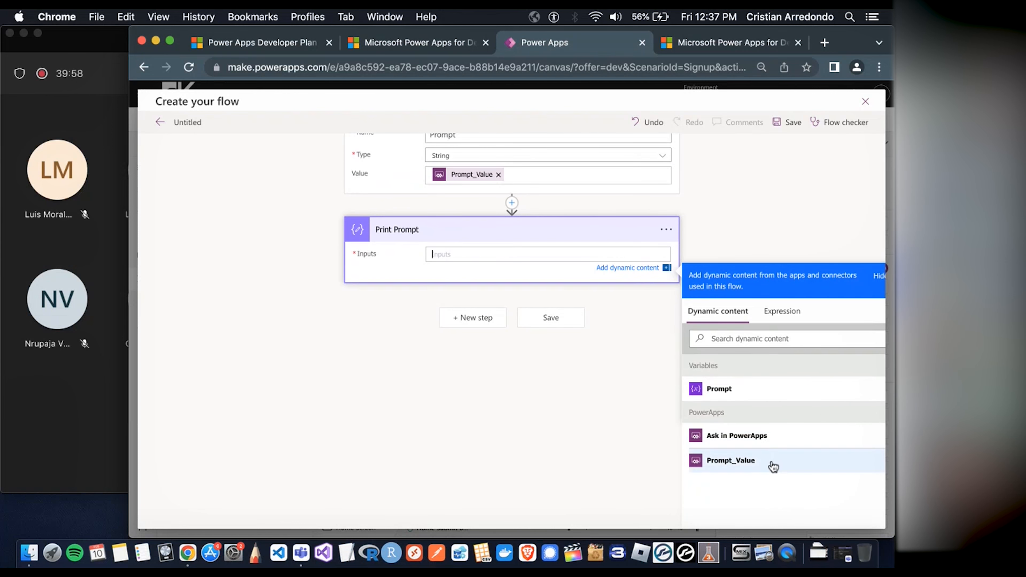
{"action": "scroll", "coordinate": [484, 318], "scroll_direction": "up", "scroll_amount": 1}
{"action": "scroll", "coordinate": [484, 318], "scroll_direction": "up", "scroll_amount": 2}
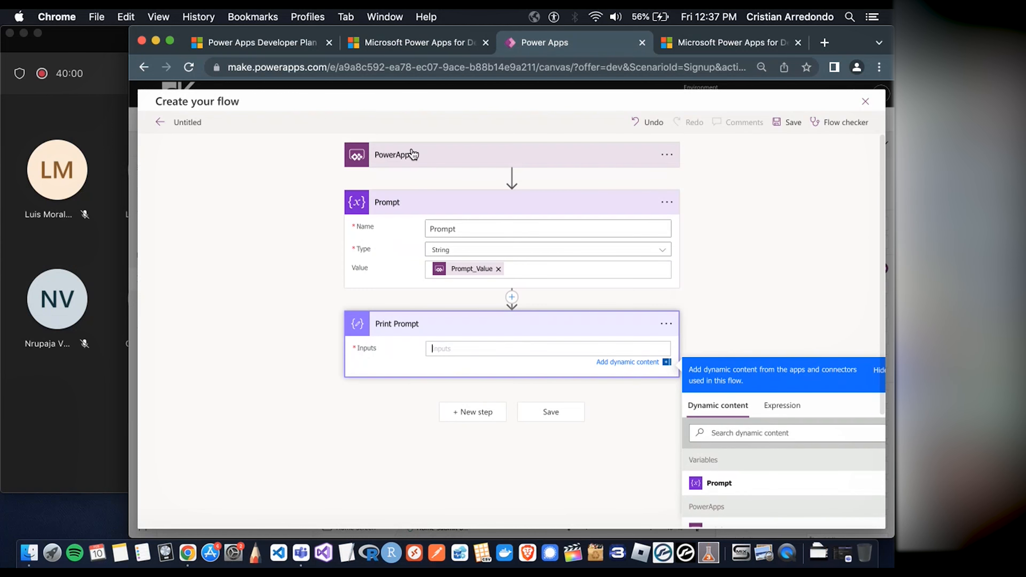
{"action": "scroll", "coordinate": [420, 330], "scroll_direction": "down", "scroll_amount": 3}
{"action": "scroll", "coordinate": [614, 366], "scroll_direction": "up", "scroll_amount": 2}
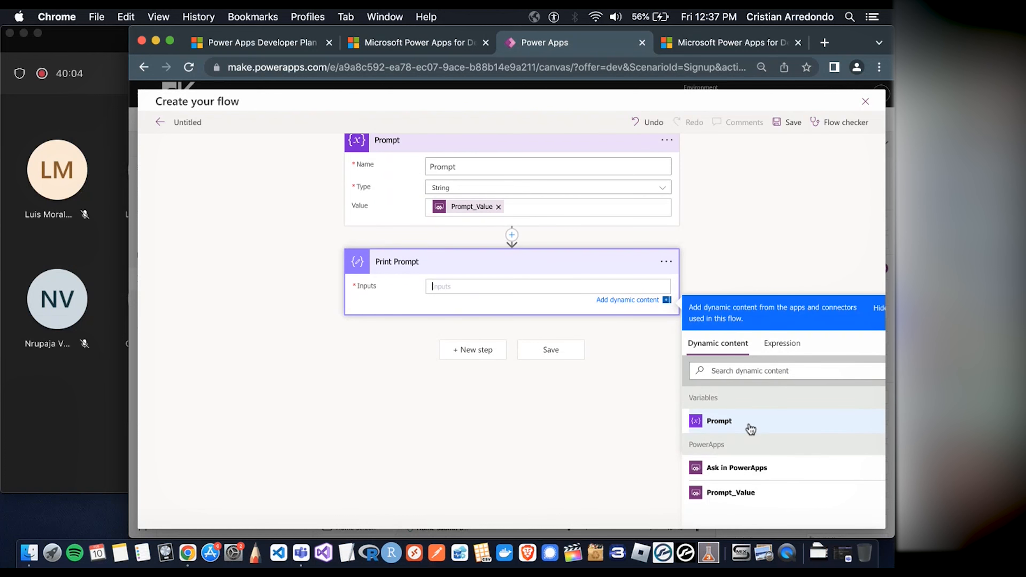
{"action": "left_click", "coordinate": [733, 423]}
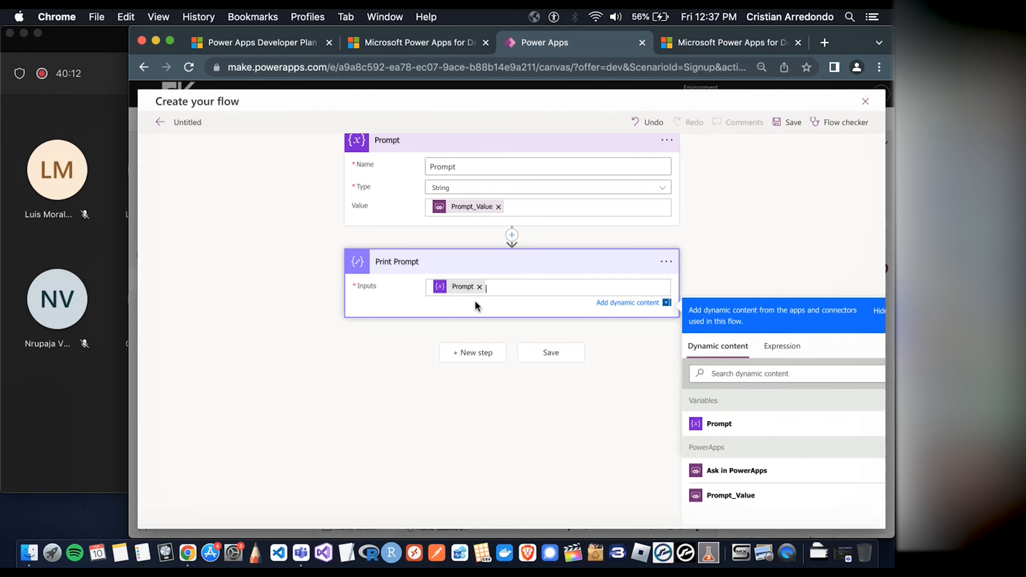
{"action": "left_click", "coordinate": [449, 308]}
{"action": "left_click", "coordinate": [269, 303]}
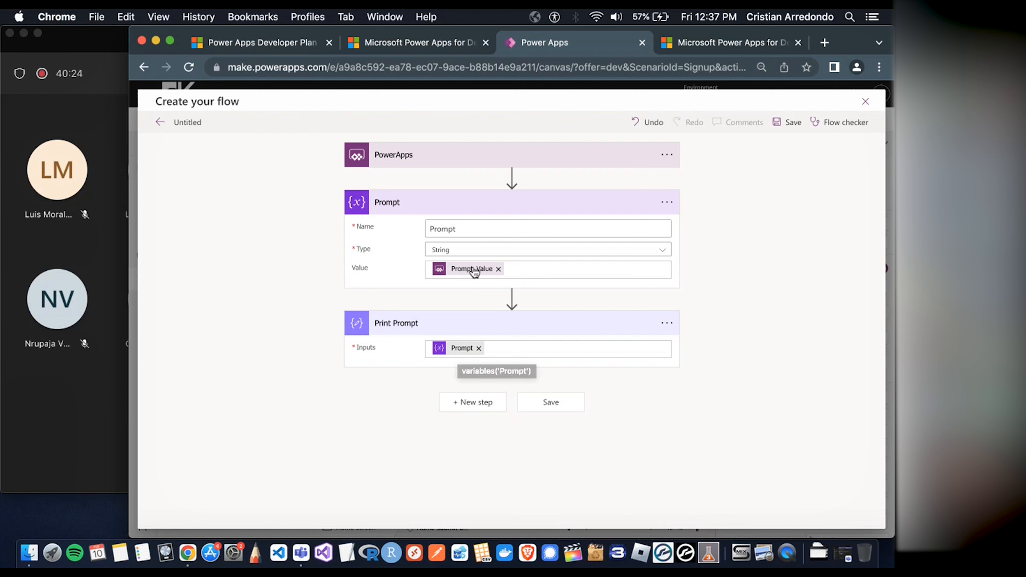
Review the dynamic values used in the Prompt and Print Prompt actions, and save the flow
{"action": "mouse_move", "coordinate": [473, 272]}
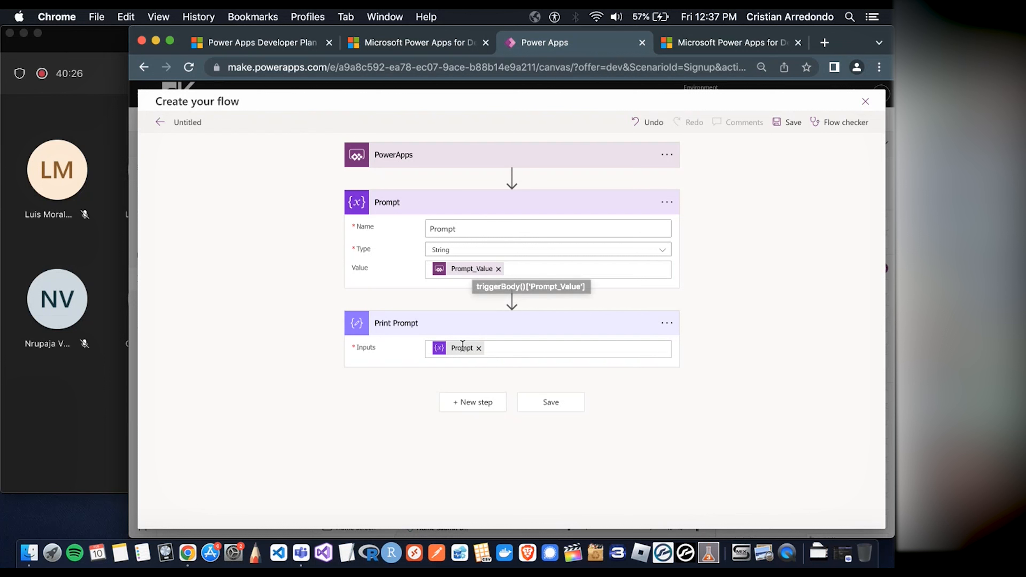
{"action": "mouse_move", "coordinate": [462, 354]}
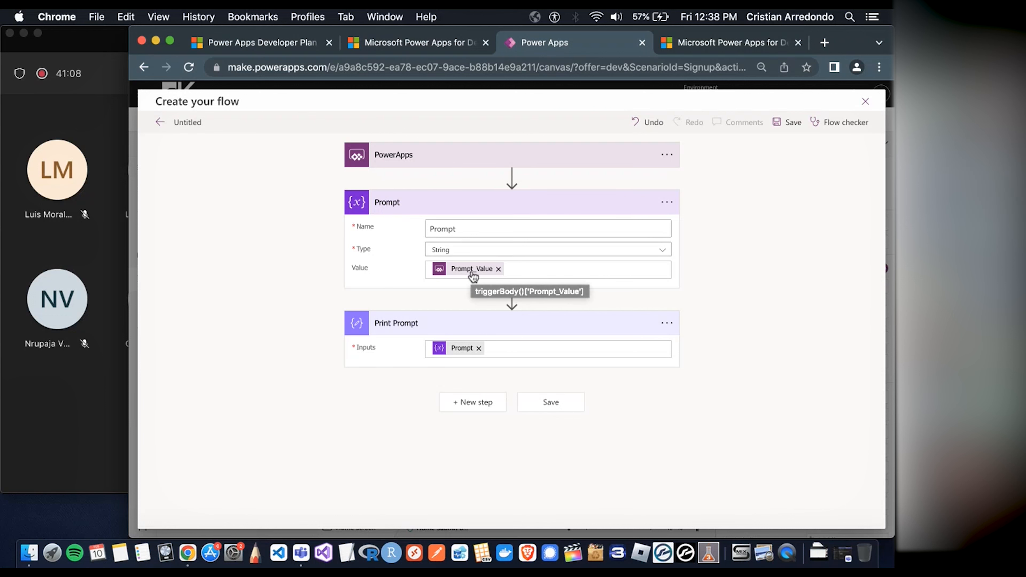
{"action": "left_click", "coordinate": [517, 269]}
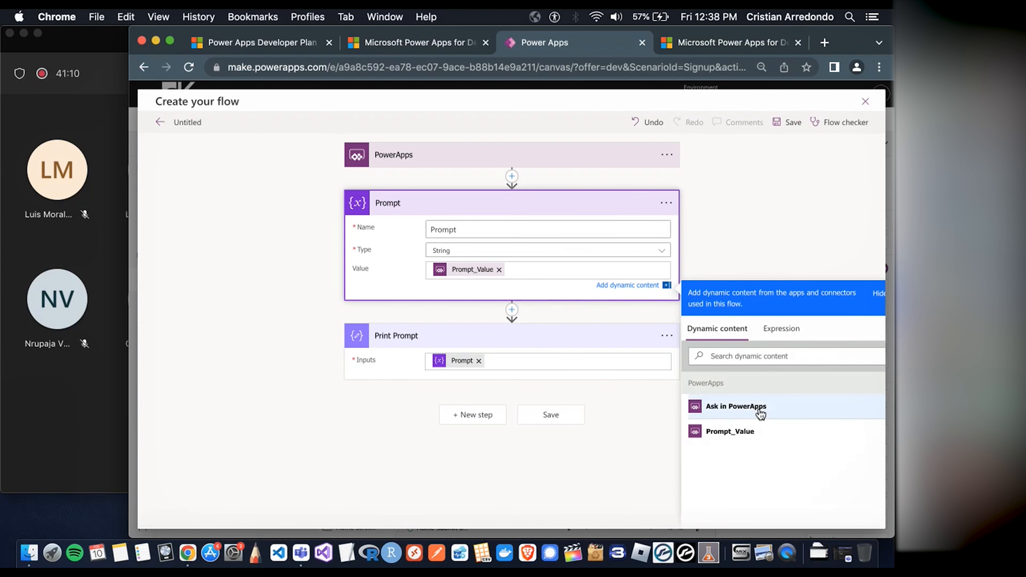
{"action": "left_click", "coordinate": [268, 256]}
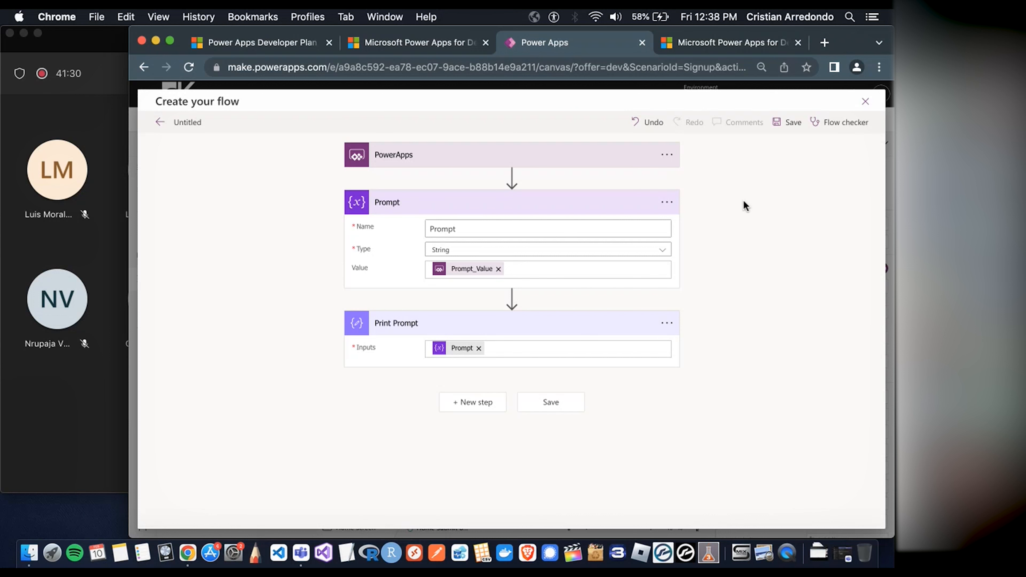
{"action": "left_click", "coordinate": [791, 124]}
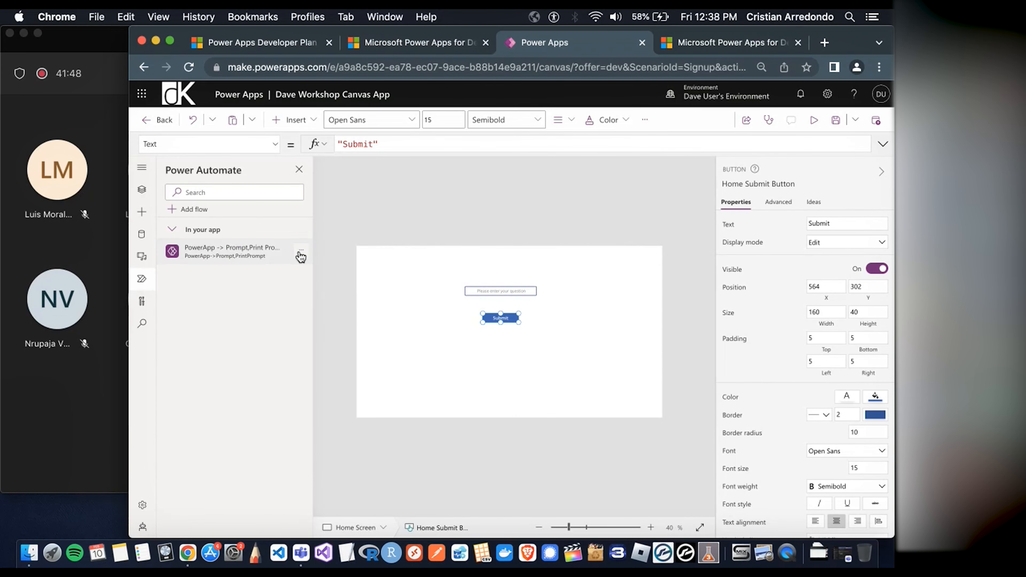
Open the app's new flow for editing, rename it as "Open AI Flow" and save it
{"action": "left_click", "coordinate": [299, 252]}
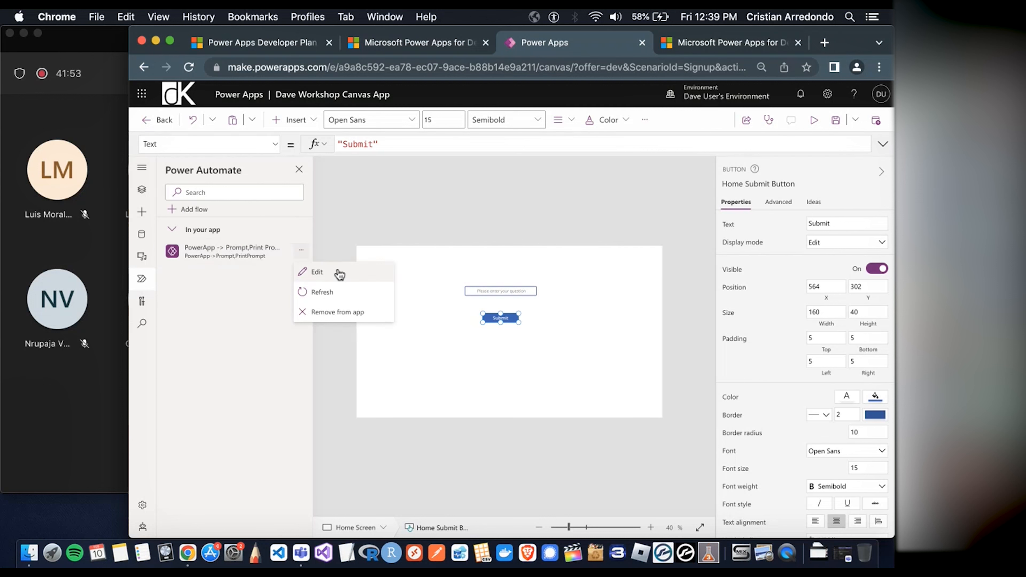
{"action": "left_click", "coordinate": [259, 257]}
{"action": "left_click", "coordinate": [299, 251]}
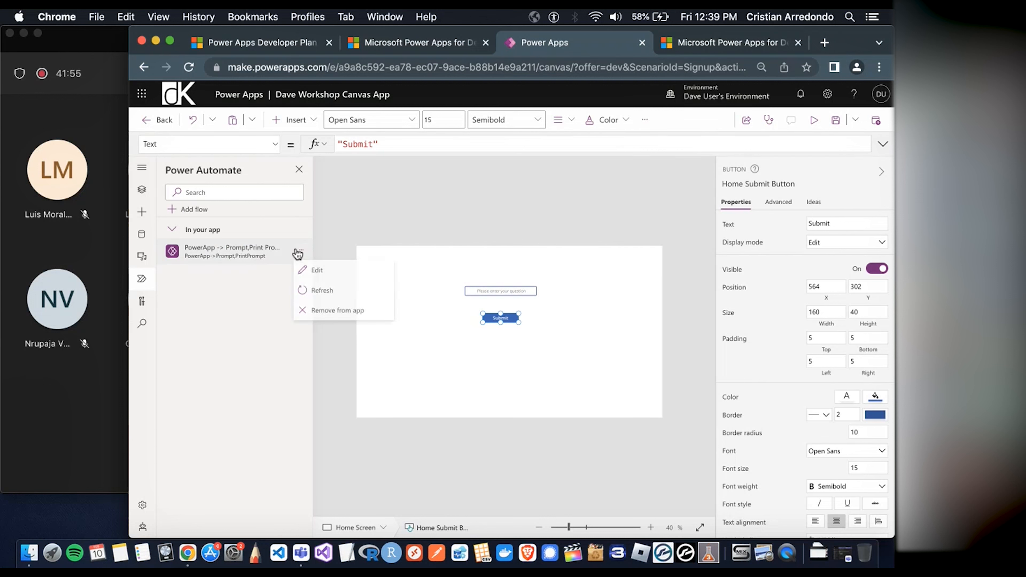
{"action": "left_click", "coordinate": [331, 271]}
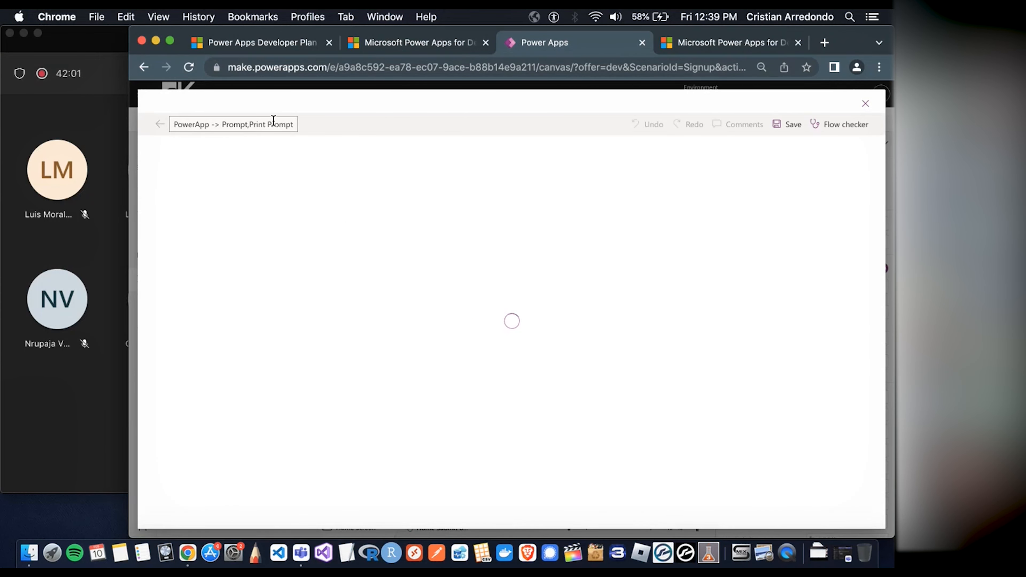
{"action": "left_click", "coordinate": [272, 121]}
{"action": "key", "text": "BackSpace"}
{"action": "type", "text": "Open AI"}
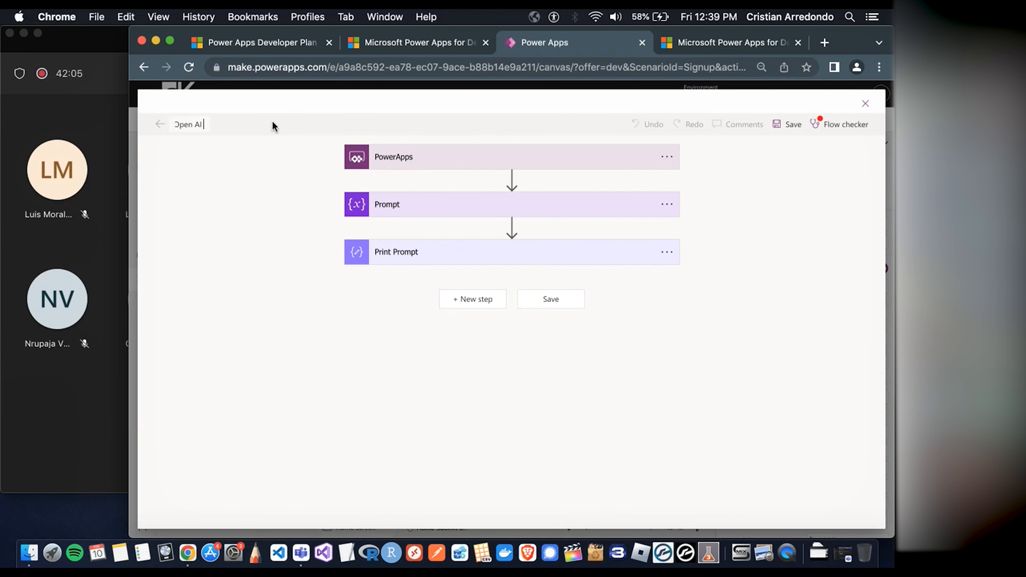
{"action": "type", "text": " Flow"}
{"action": "left_click", "coordinate": [786, 125]}
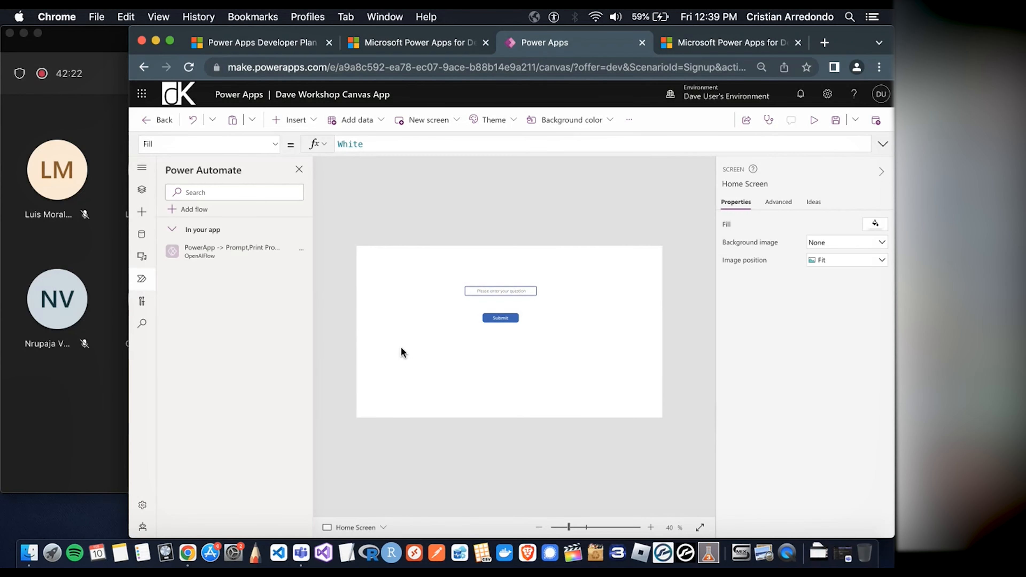
Show the OnSelect property of the Submit button on the Home Screen in the formula bar
{"action": "left_click", "coordinate": [511, 320]}
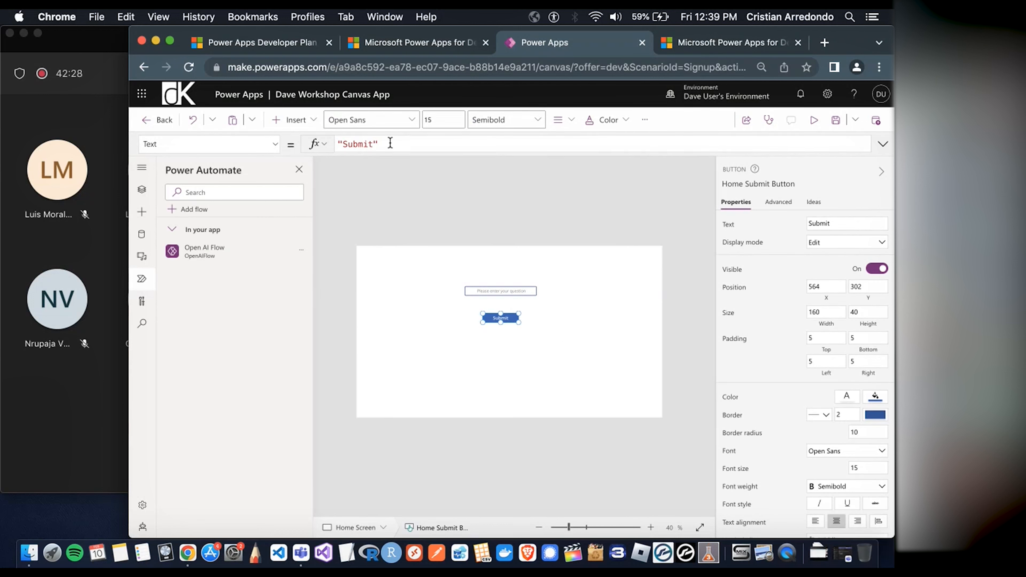
{"action": "left_click", "coordinate": [276, 148]}
{"action": "scroll", "coordinate": [241, 225], "scroll_direction": "down", "scroll_amount": 3}
{"action": "scroll", "coordinate": [240, 225], "scroll_direction": "up", "scroll_amount": 4}
{"action": "scroll", "coordinate": [241, 225], "scroll_direction": "up", "scroll_amount": 5}
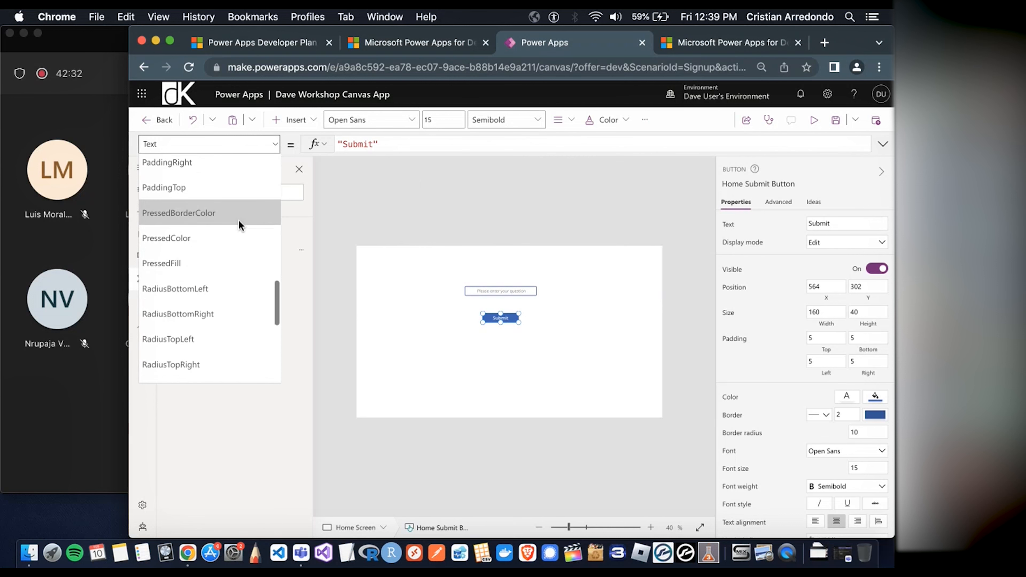
{"action": "scroll", "coordinate": [239, 225], "scroll_direction": "up", "scroll_amount": 1}
{"action": "left_click", "coordinate": [227, 225]}
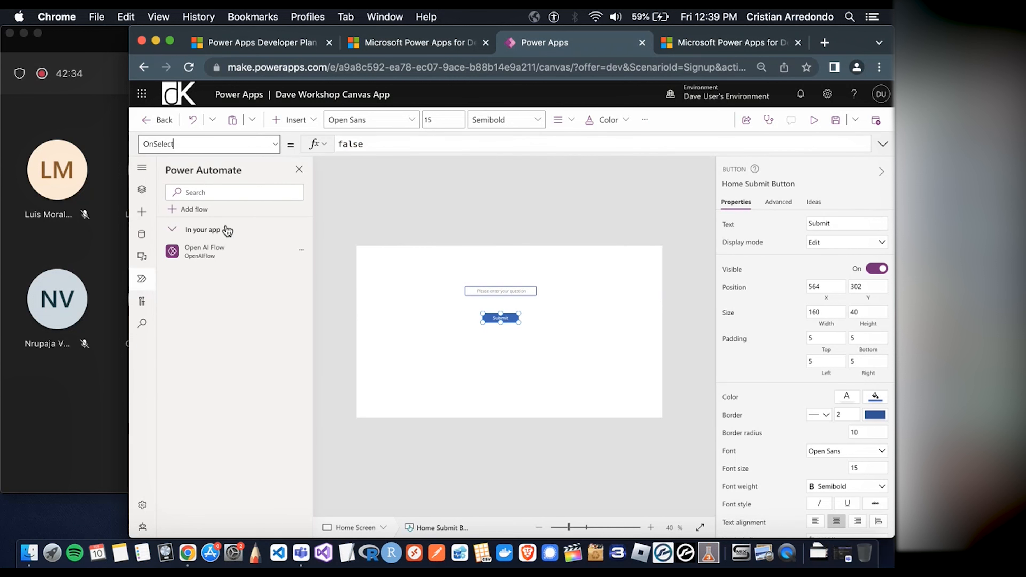
{"action": "left_click", "coordinate": [515, 319]}
{"action": "left_click", "coordinate": [271, 146]}
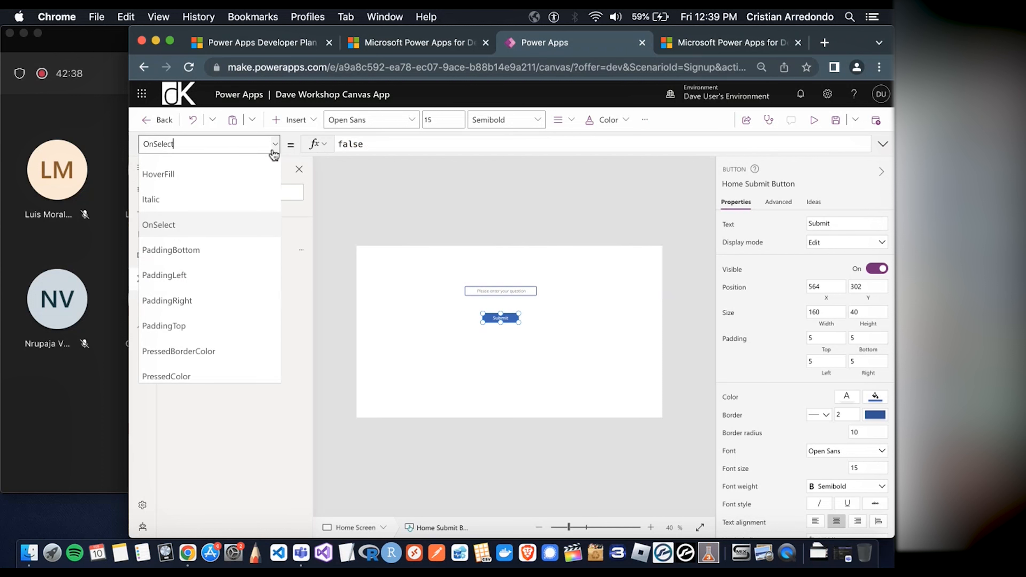
{"action": "scroll", "coordinate": [224, 272], "scroll_direction": "up", "scroll_amount": 1}
{"action": "left_click", "coordinate": [220, 263]}
Replace the Submit button's OnSelect formula with OpenAIFlow.Run(), leaving the cursor between the parentheses
{"action": "double_click", "coordinate": [389, 149]}
{"action": "key", "text": "BackSpace"}
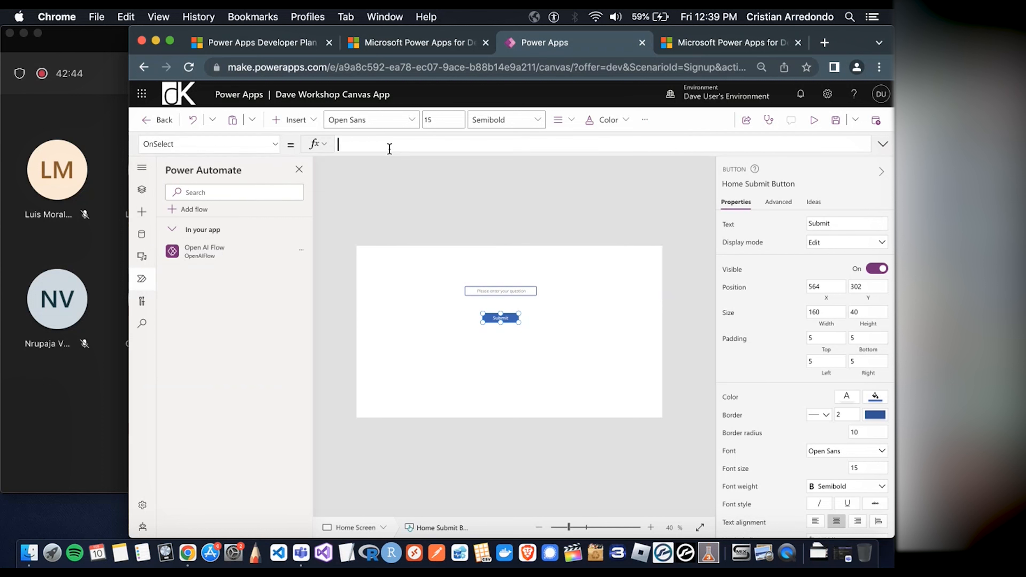
{"action": "type", "text": "Open"}
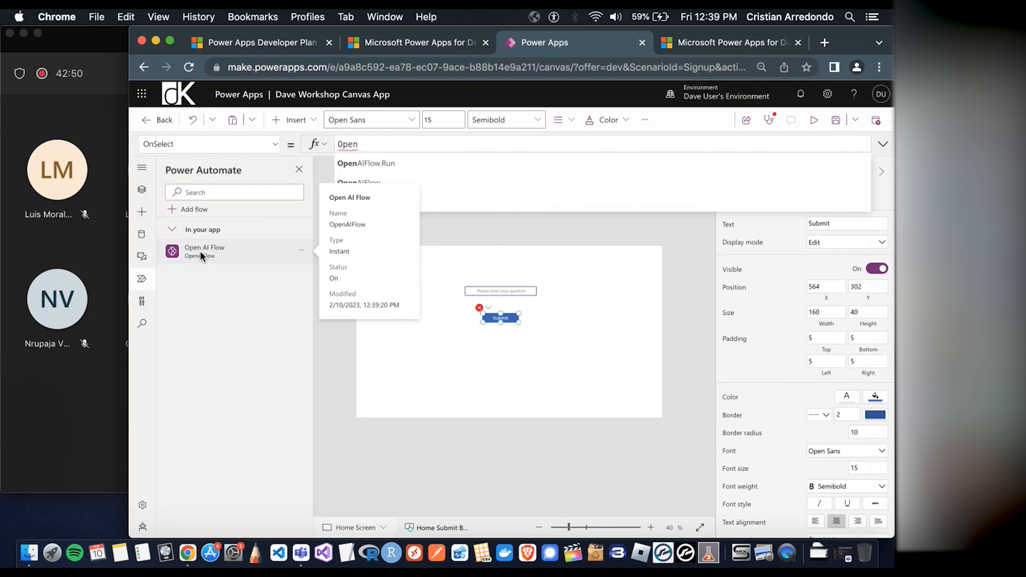
{"action": "left_click", "coordinate": [404, 163]}
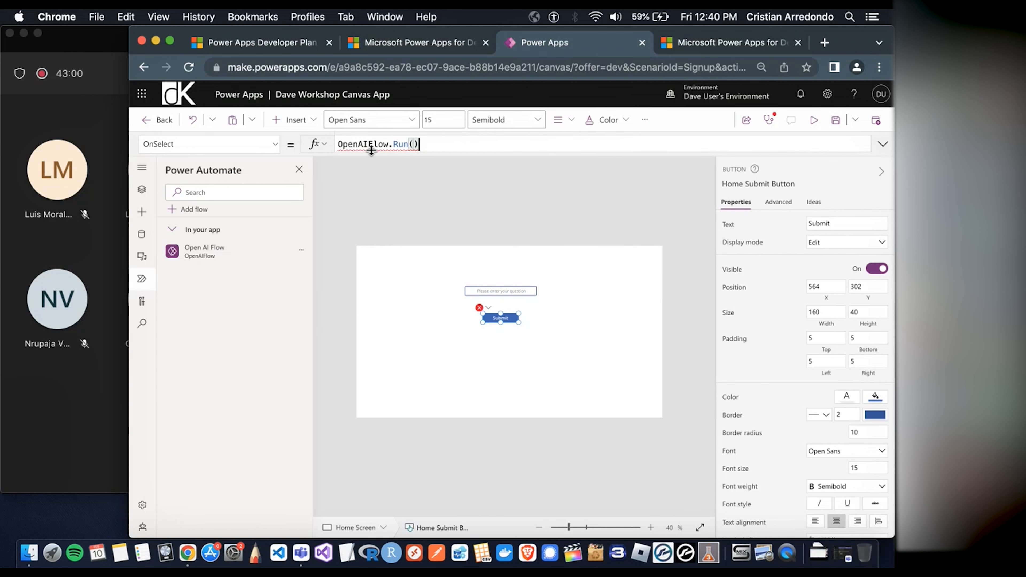
{"action": "mouse_move", "coordinate": [374, 144]}
{"action": "key", "text": "Left"}
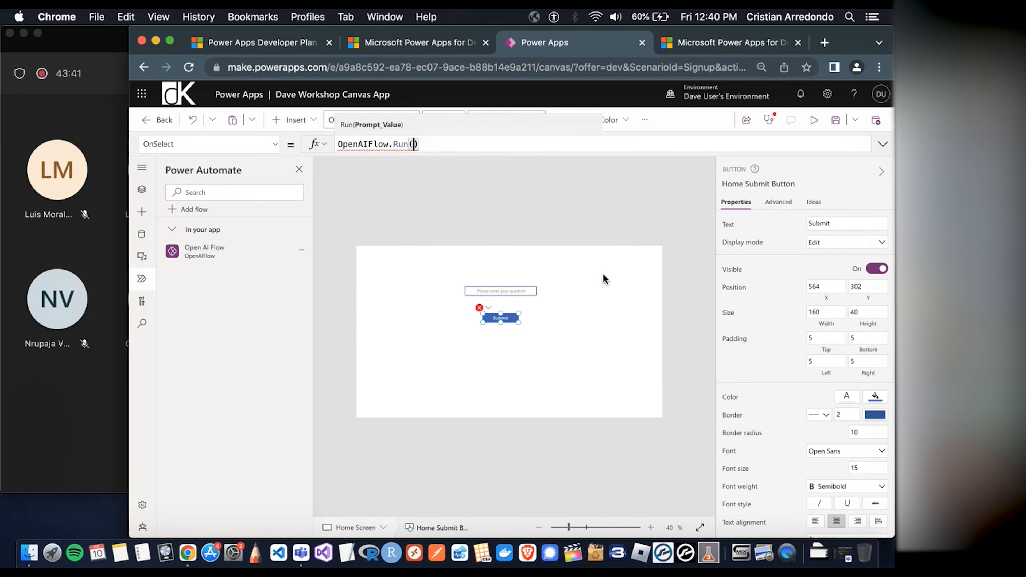
Copy the control name of the question text input on the Home Screen
{"action": "left_click", "coordinate": [500, 292]}
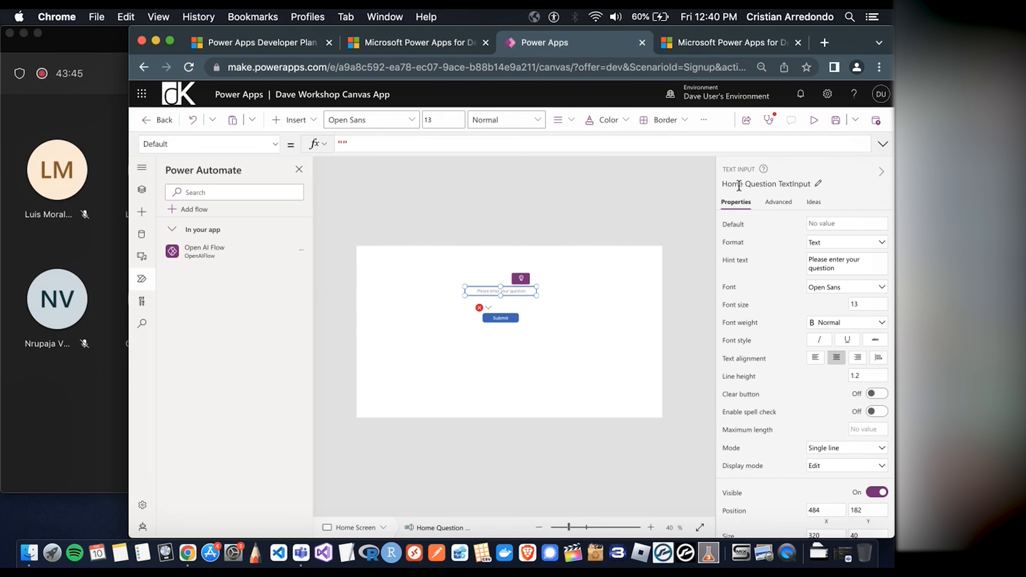
{"action": "left_click", "coordinate": [796, 185]}
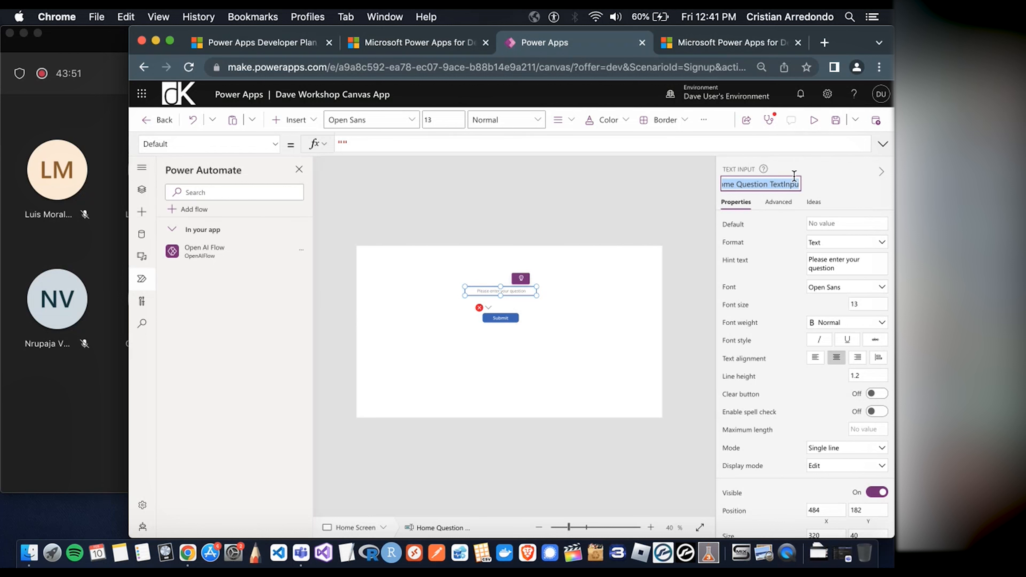
{"action": "left_click", "coordinate": [689, 180]}
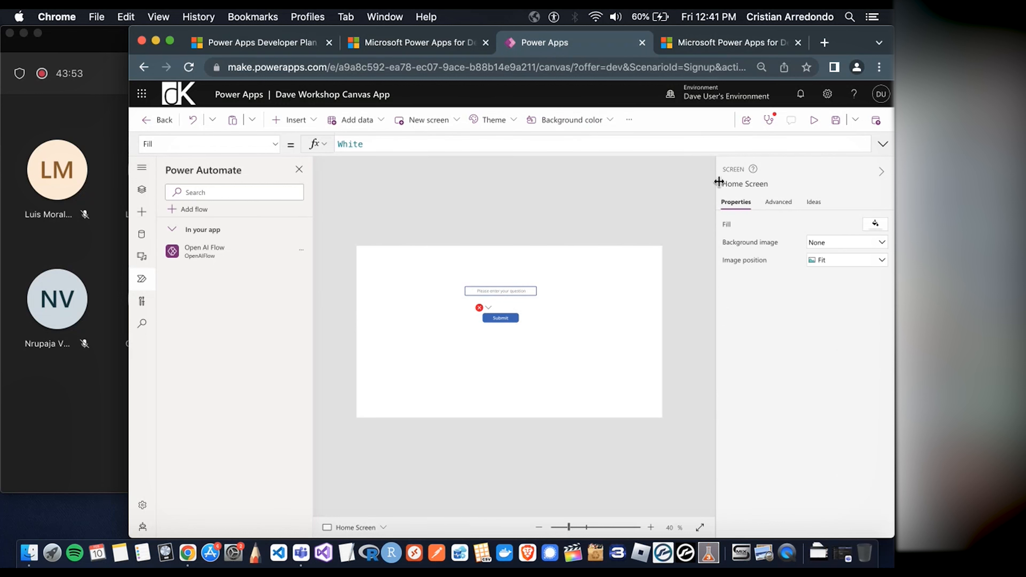
{"action": "left_click", "coordinate": [504, 291]}
{"action": "left_click", "coordinate": [770, 184]}
{"action": "key", "text": "super+c"}
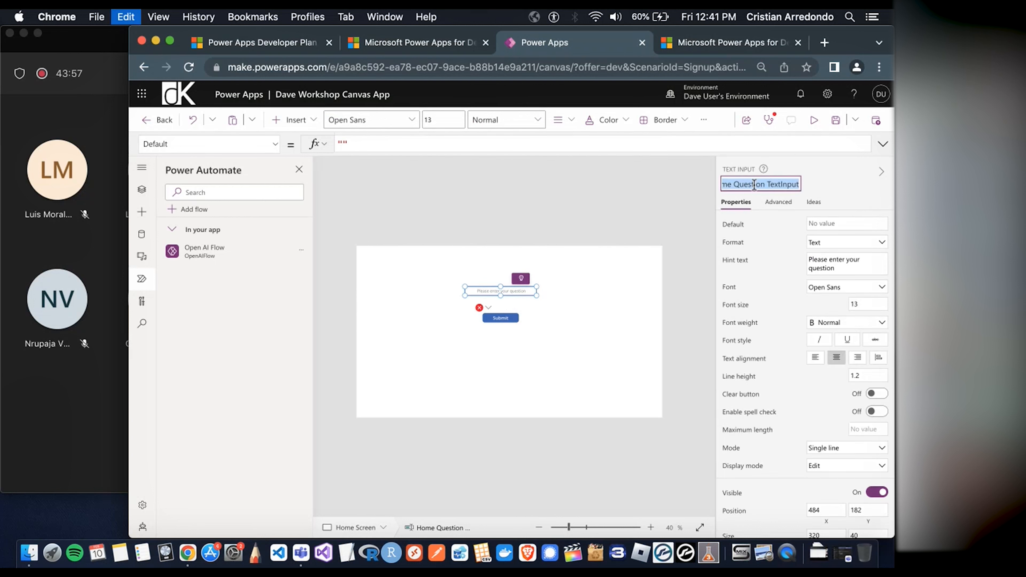
Pass the copied control name plus .Text as the argument of OpenAIFlow.Run() in the Submit button's OnSelect formula
{"action": "left_click", "coordinate": [610, 195]}
{"action": "left_click", "coordinate": [509, 318]}
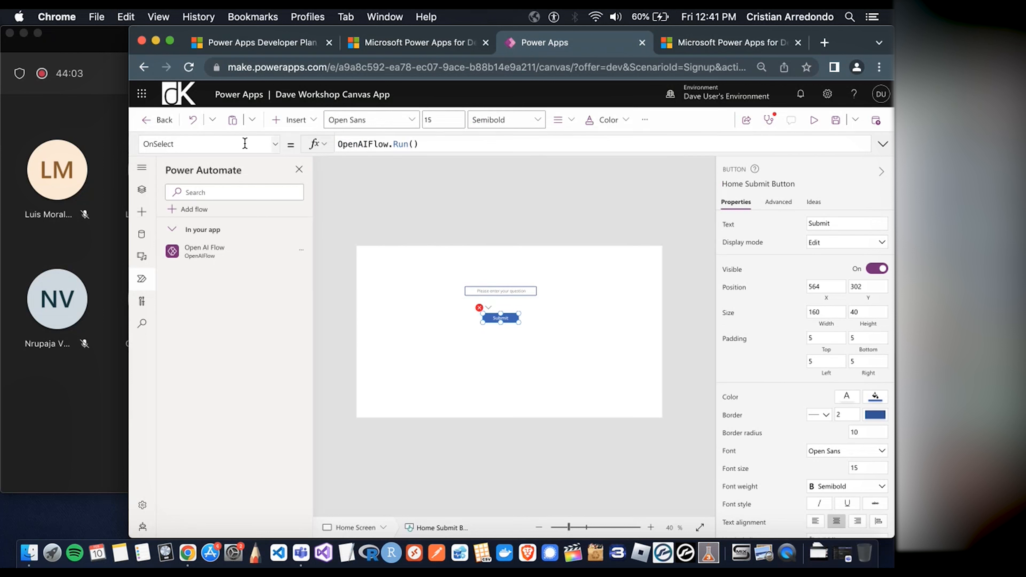
{"action": "left_click", "coordinate": [412, 144]}
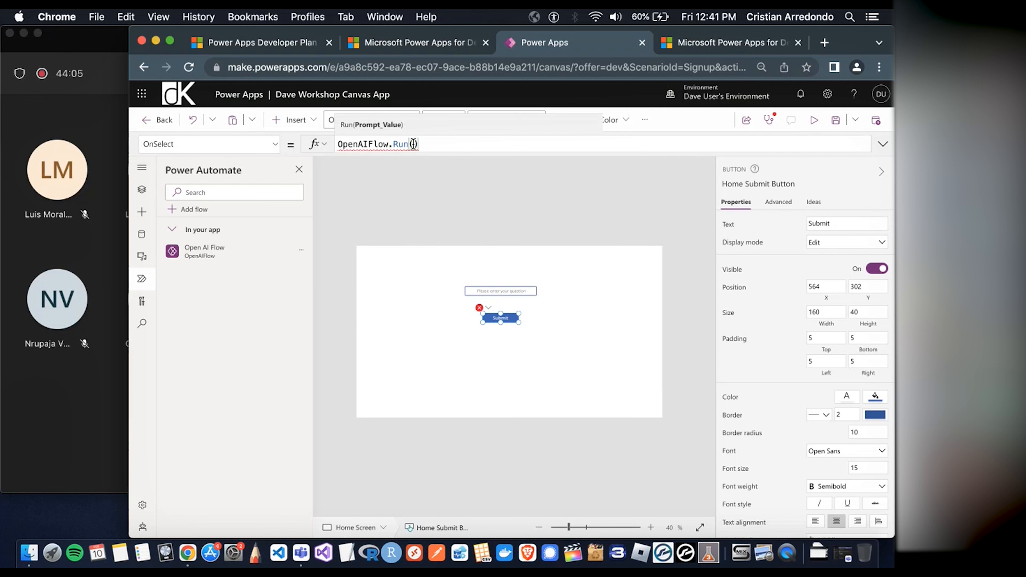
{"action": "key", "text": "super+v"}
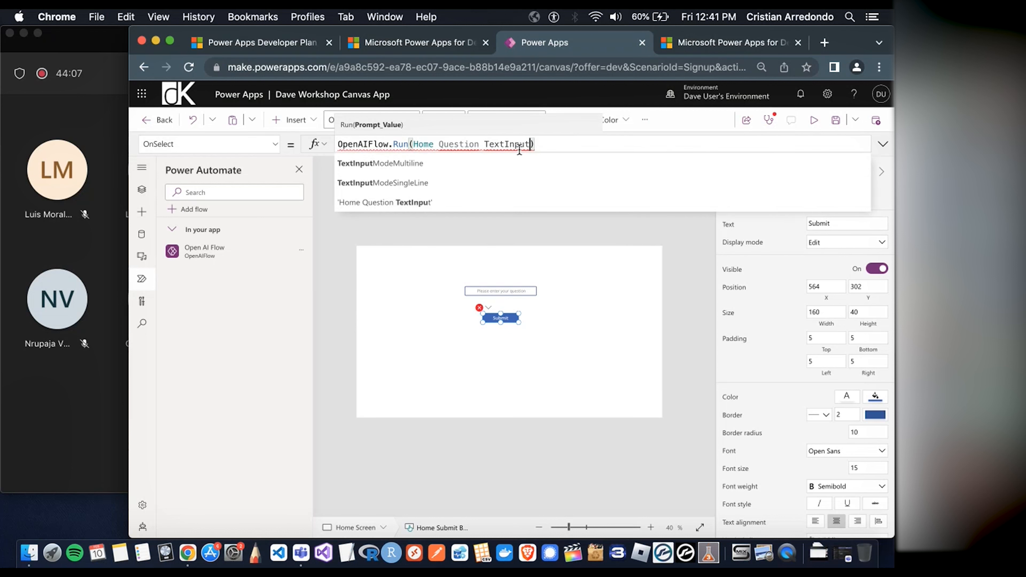
{"action": "type", "text": ".Text"}
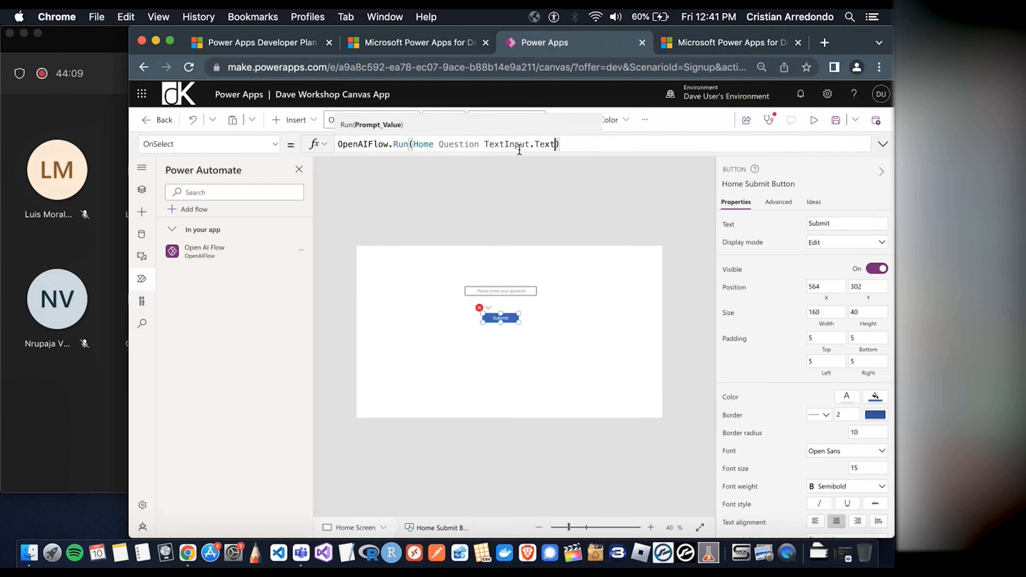
{"action": "mouse_move", "coordinate": [438, 145]}
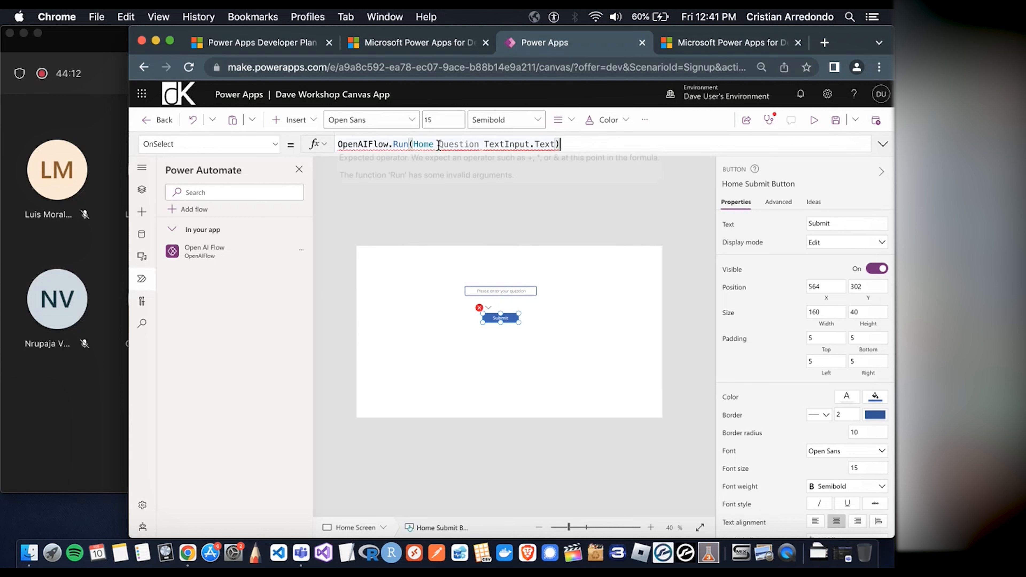
Try the control reference without spaces, as HomeQuestionTextInput.Text, in the Submit button's OnSelect formula
{"action": "left_click", "coordinate": [439, 145]}
{"action": "key", "text": "BackSpace"}
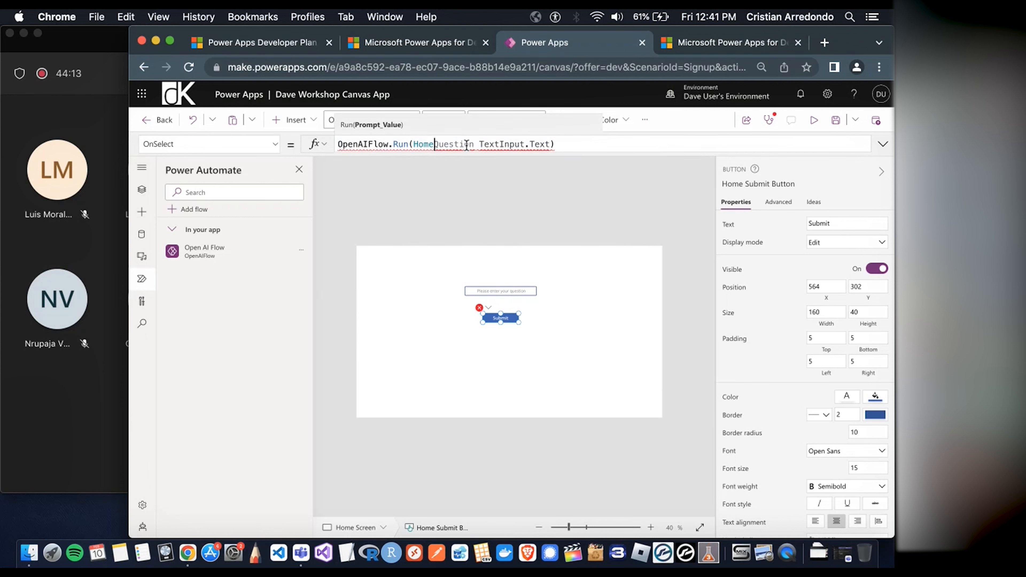
{"action": "left_click", "coordinate": [480, 144]}
{"action": "key", "text": "BackSpace"}
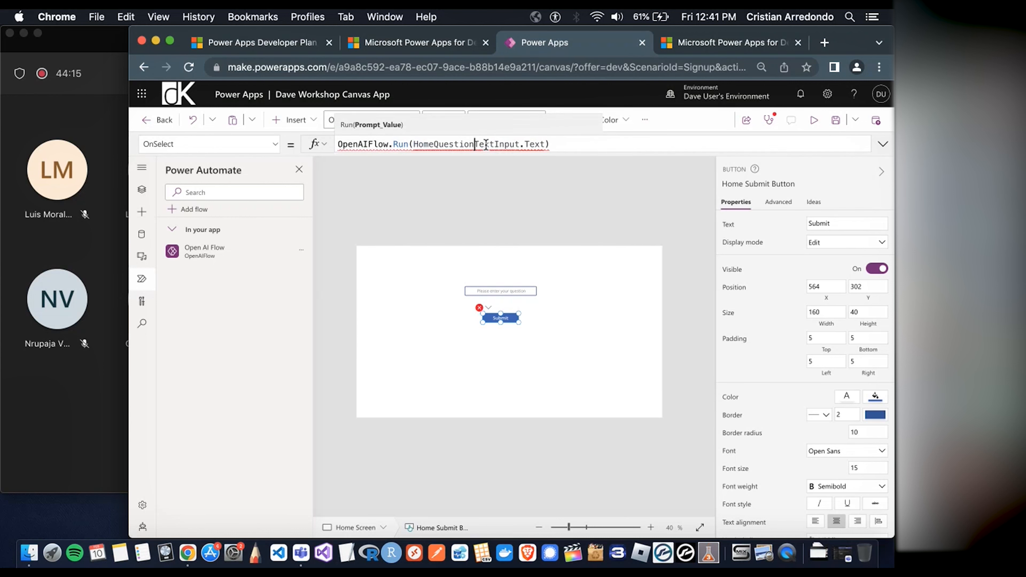
{"action": "mouse_move", "coordinate": [495, 146]}
{"action": "left_click", "coordinate": [568, 149]}
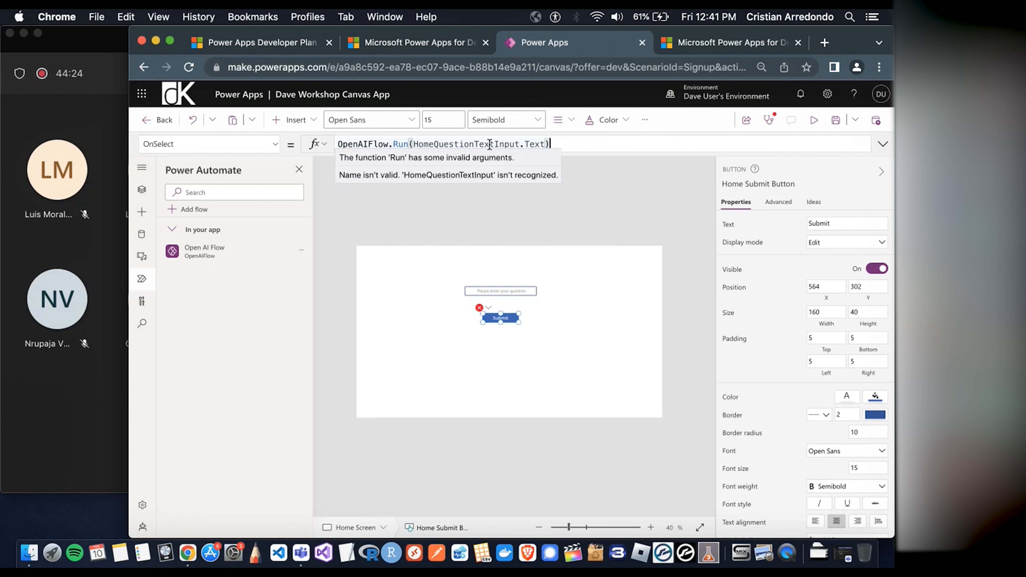
Try the control reference with underscores, as Home_Question_TextInput.Text, in the Submit button's OnSelect formula
{"action": "left_click", "coordinate": [436, 144]}
{"action": "type", "text": "_"}
{"action": "left_click", "coordinate": [481, 144]}
{"action": "type", "text": "_"}
{"action": "left_click", "coordinate": [499, 145]}
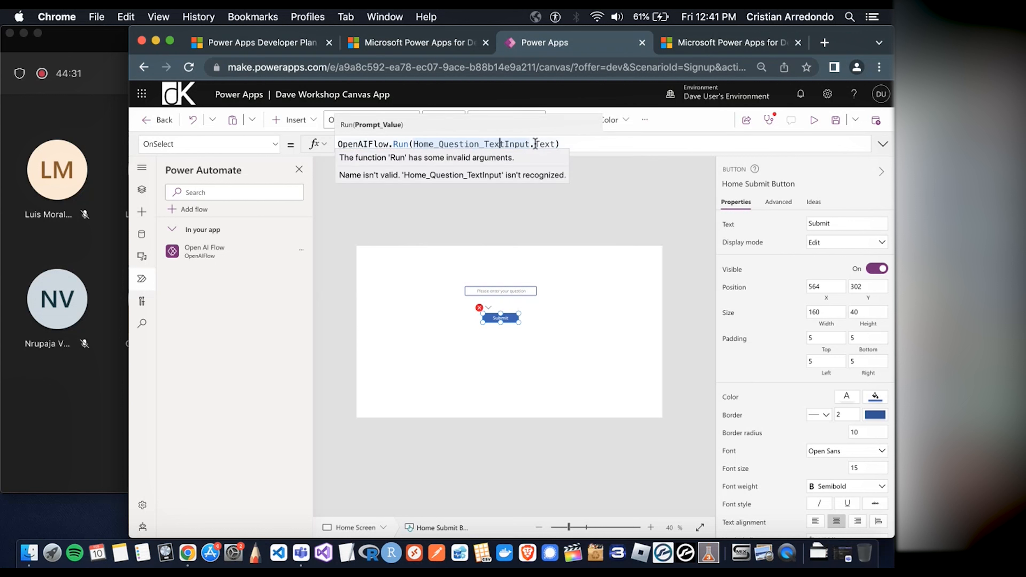
{"action": "left_click", "coordinate": [570, 144]}
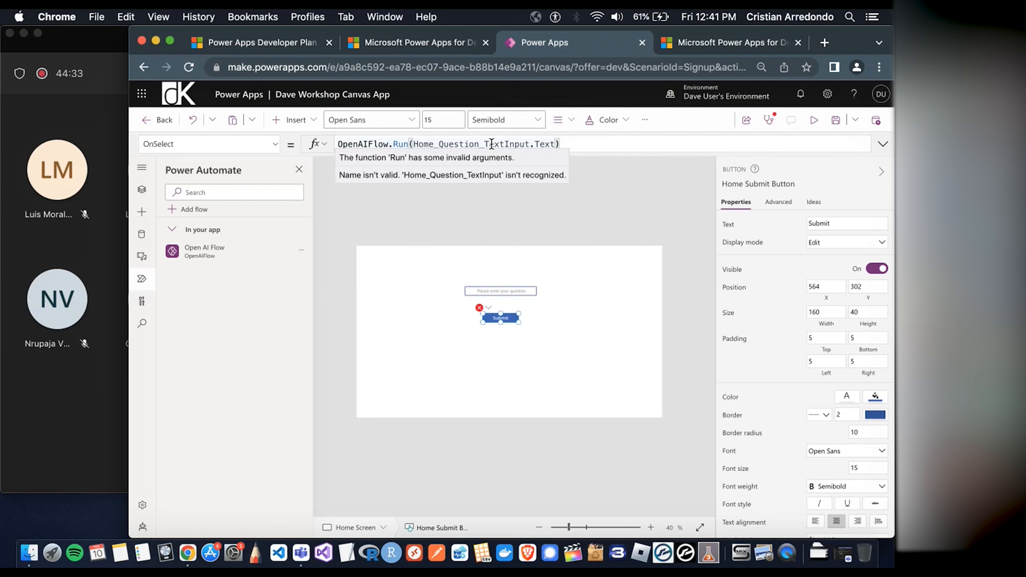
{"action": "left_click", "coordinate": [531, 145]}
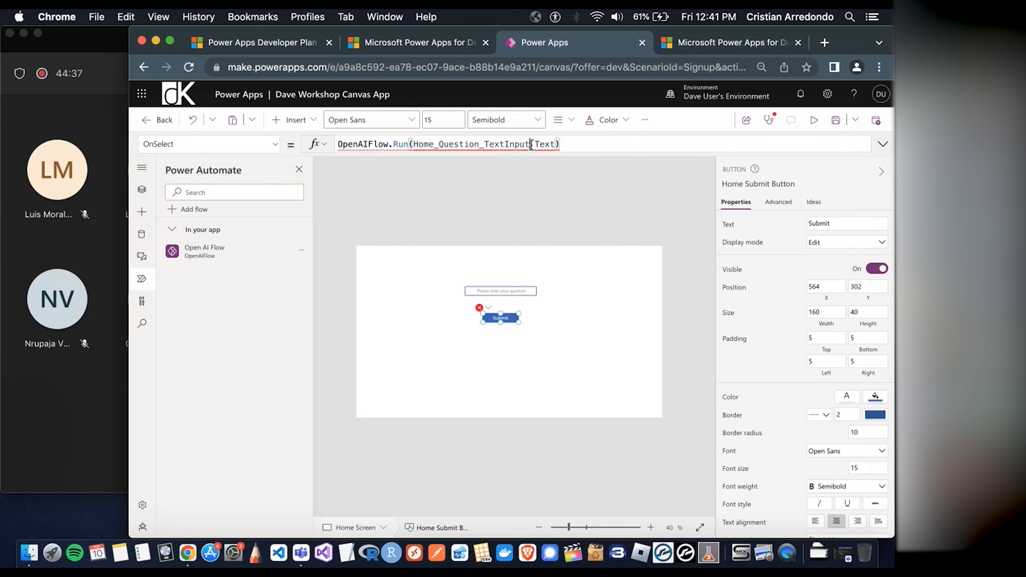
Replace the underscores in the formula's control reference with spaces, giving Home Question TextInput.Text
{"action": "left_click", "coordinate": [440, 144]}
{"action": "key", "text": "BackSpace"}
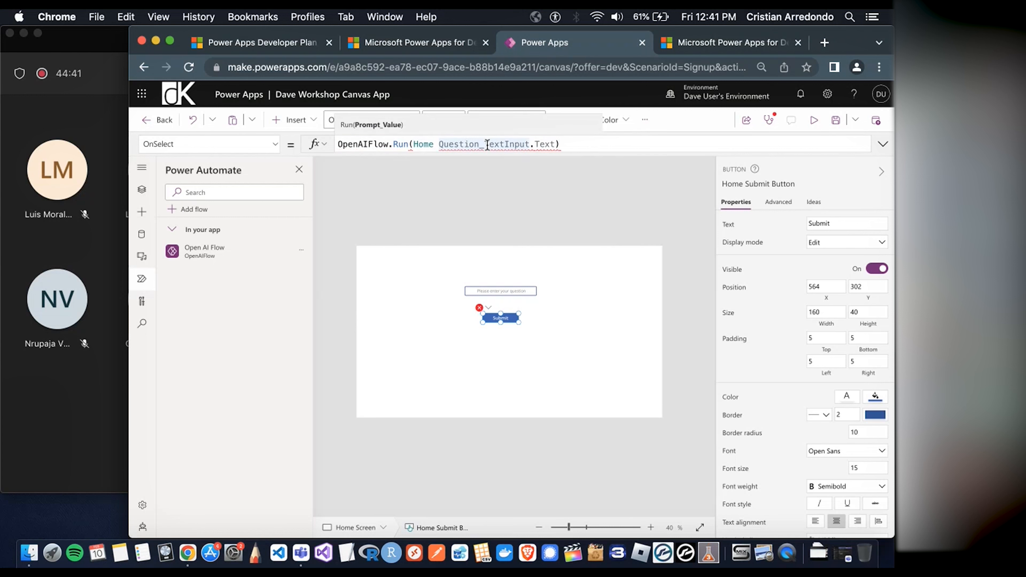
{"action": "left_click", "coordinate": [486, 144]}
{"action": "key", "text": "BackSpace"}
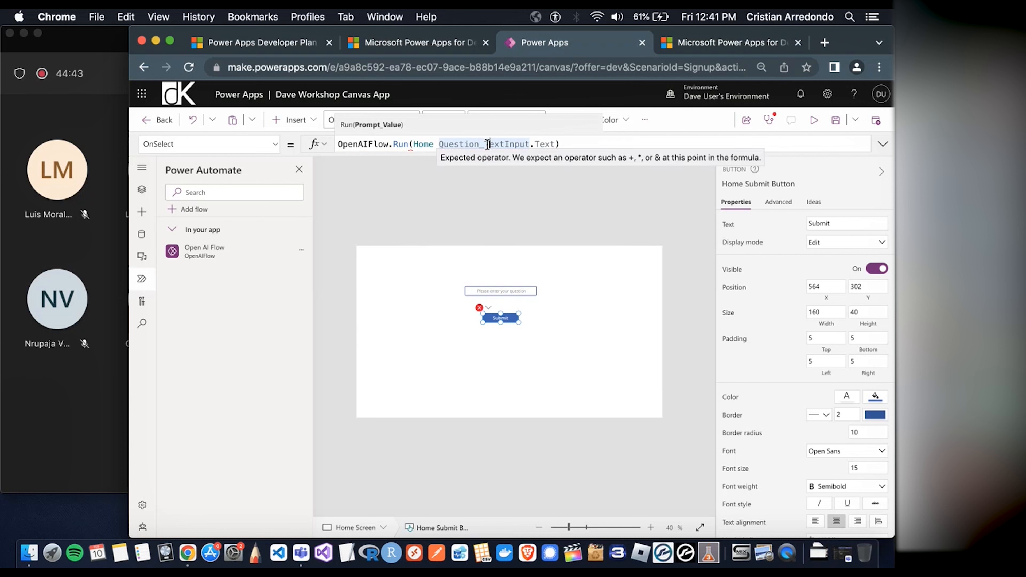
{"action": "left_click", "coordinate": [580, 144]}
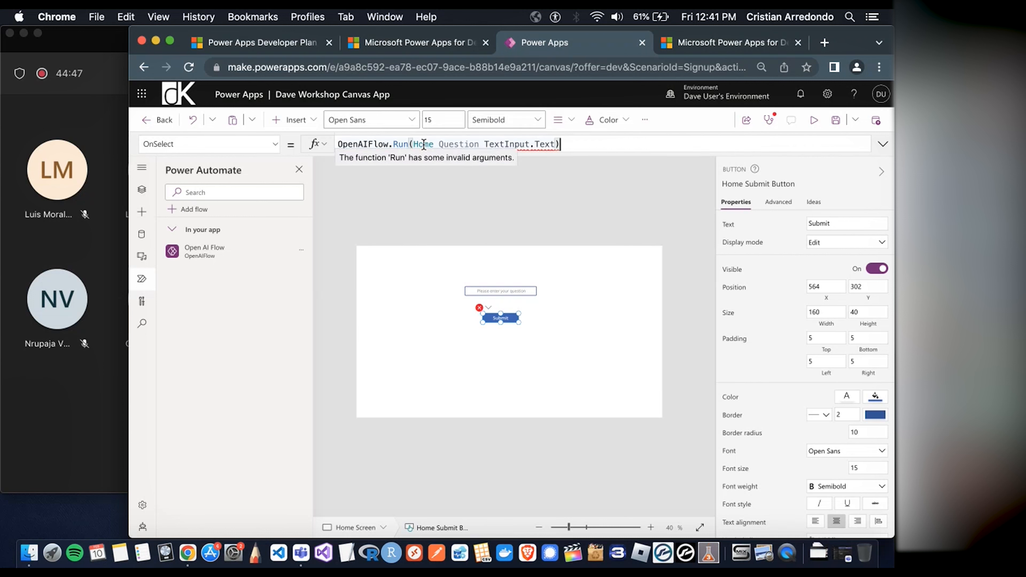
{"action": "left_click", "coordinate": [537, 146]}
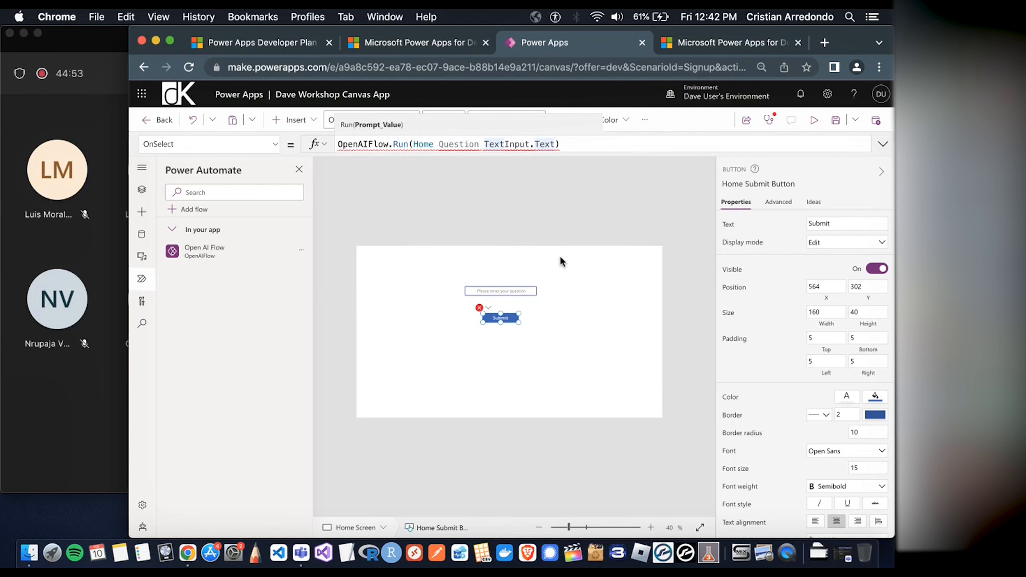
Rename the question text input control on the Home Screen as HomeQuestionTextInput
{"action": "left_click", "coordinate": [529, 289]}
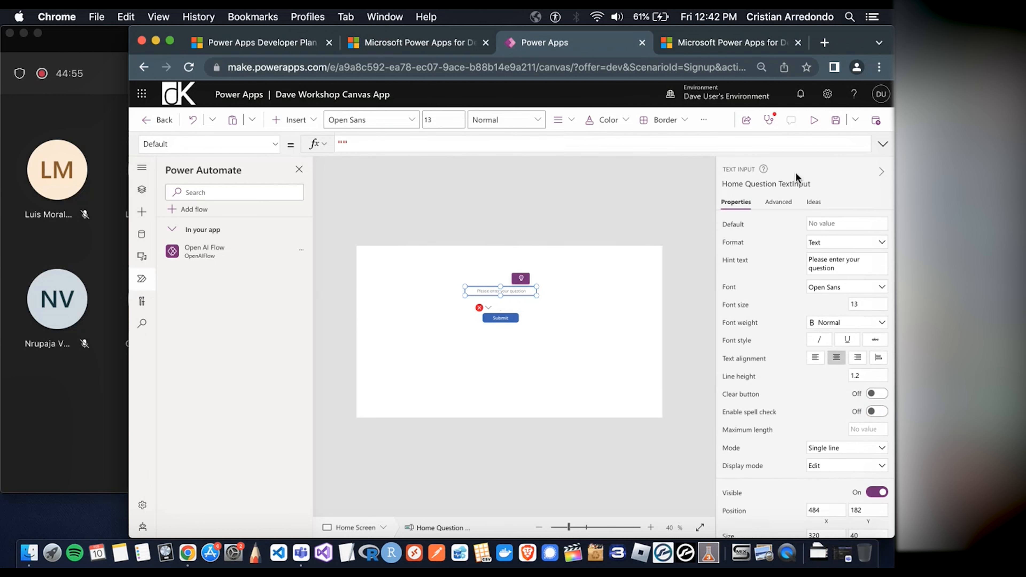
{"action": "mouse_move", "coordinate": [819, 187]}
{"action": "left_click", "coordinate": [819, 186]}
{"action": "left_click", "coordinate": [768, 184]}
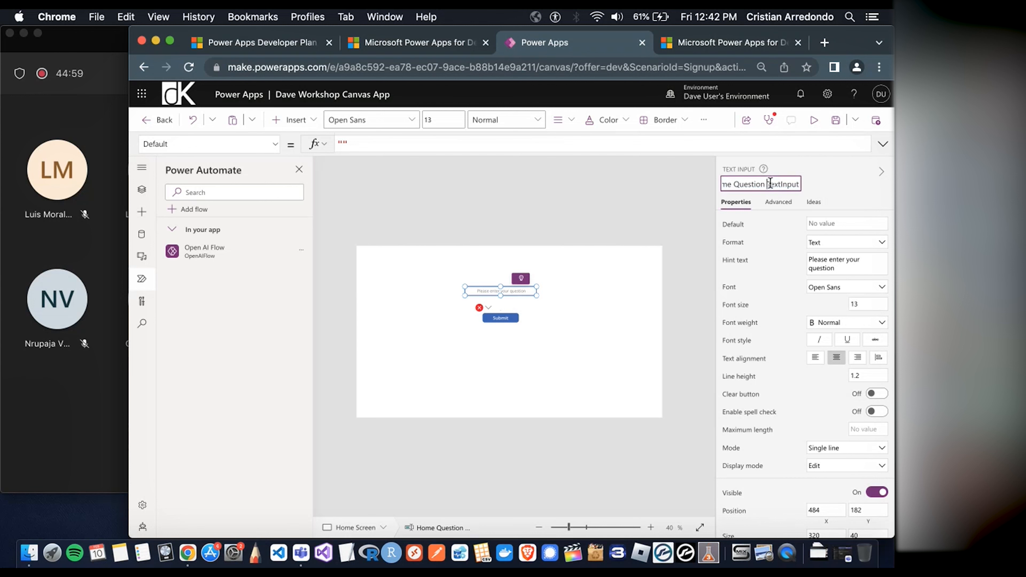
{"action": "key", "text": "BackSpace"}
{"action": "scroll", "coordinate": [767, 183], "scroll_direction": "left", "scroll_amount": 1}
{"action": "left_click", "coordinate": [745, 184]}
{"action": "key", "text": "BackSpace"}
{"action": "left_click", "coordinate": [816, 195]}
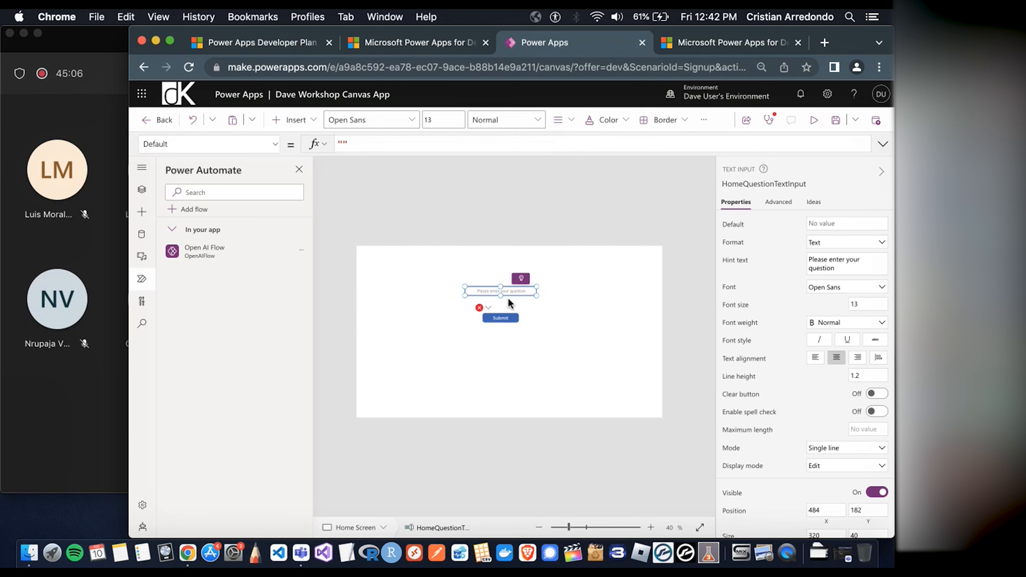
Remove the spaces from the control reference so the Submit button's OnSelect formula reads OpenAIFlow.Run(HomeQuestionTextInput.Text)
{"action": "left_click", "coordinate": [504, 319]}
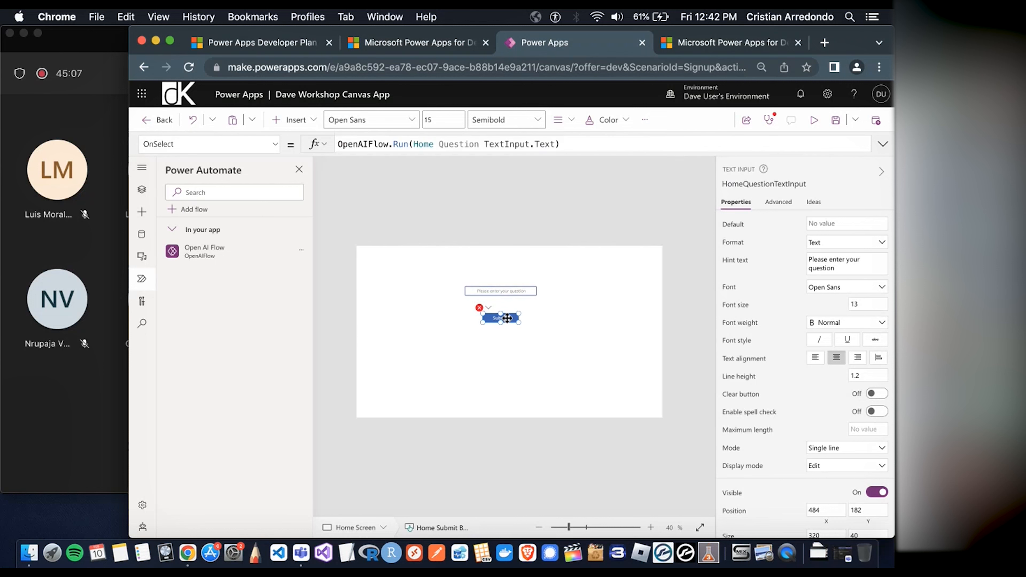
{"action": "left_click", "coordinate": [489, 146]}
{"action": "key", "text": "BackSpace"}
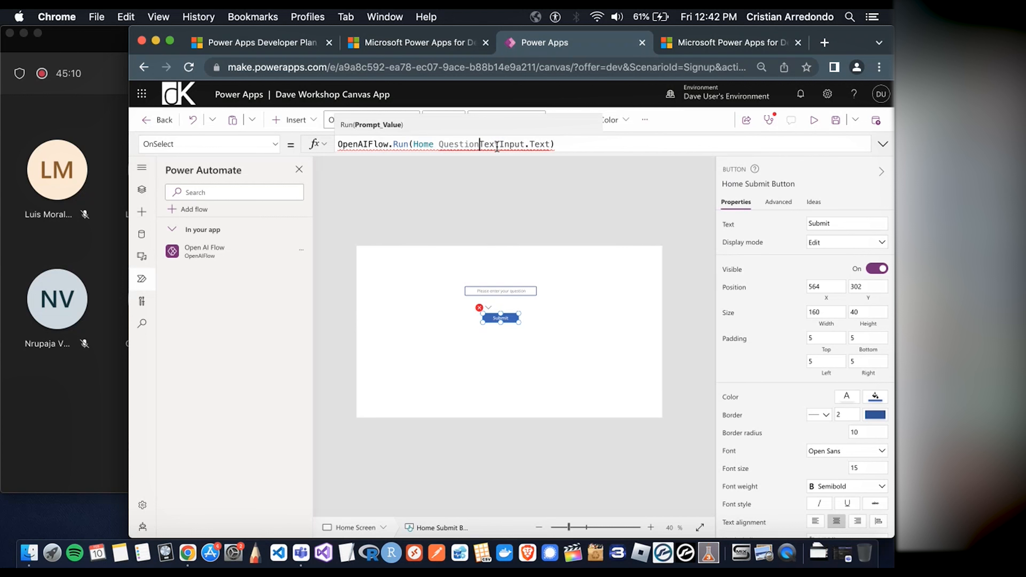
{"action": "key", "text": "BackSpace"}
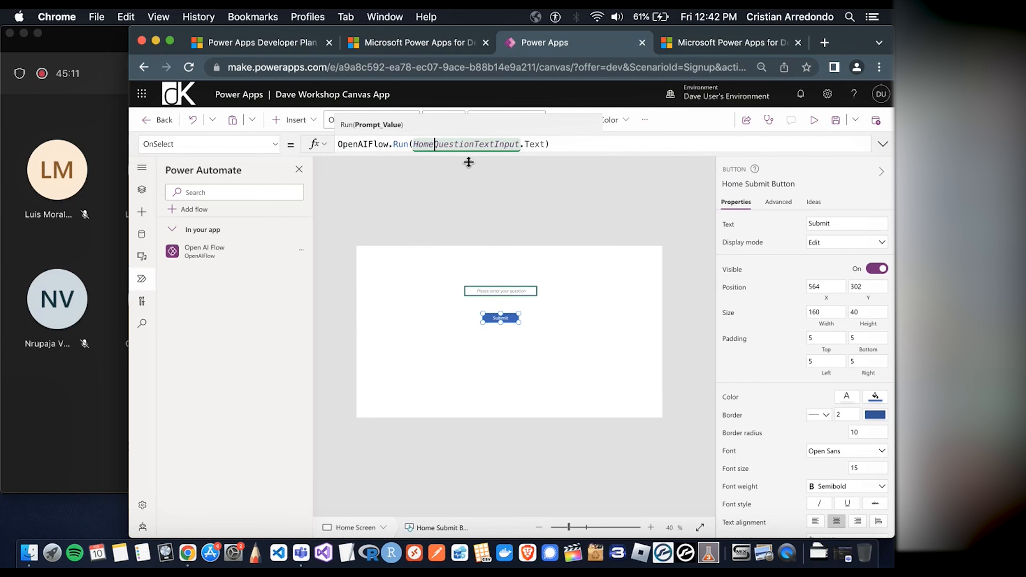
{"action": "left_click", "coordinate": [561, 170]}
Review the Home Screen controls in the tree view and how the Submit button's formula references the question text input
{"action": "left_click", "coordinate": [500, 289]}
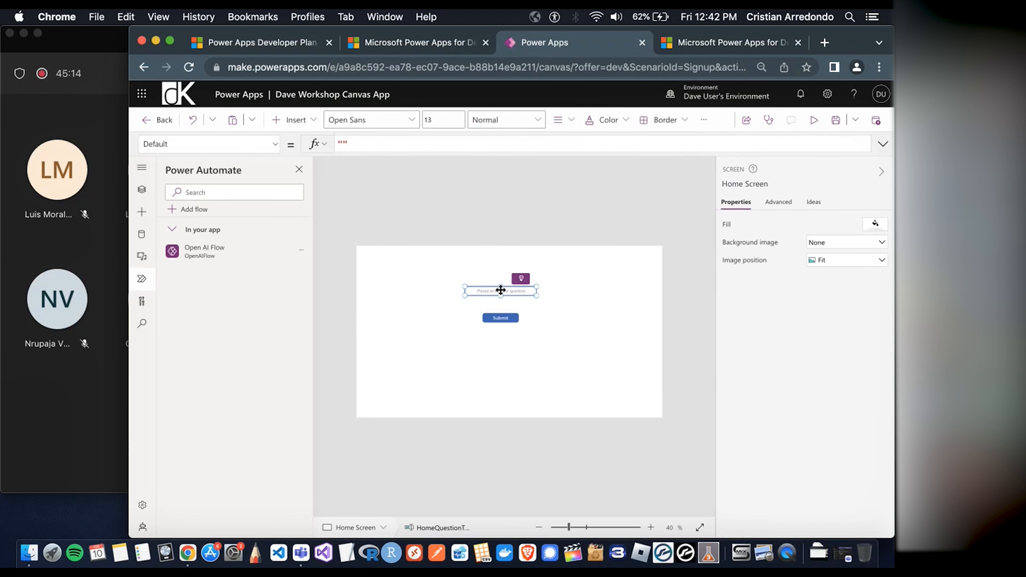
{"action": "left_click", "coordinate": [503, 318]}
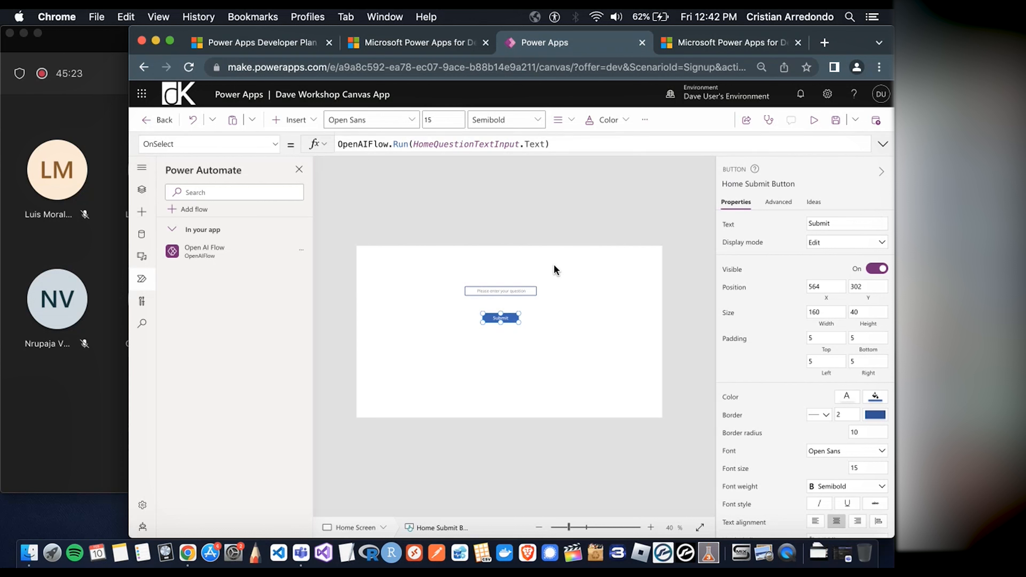
{"action": "left_click", "coordinate": [142, 189]}
{"action": "left_click", "coordinate": [241, 300]}
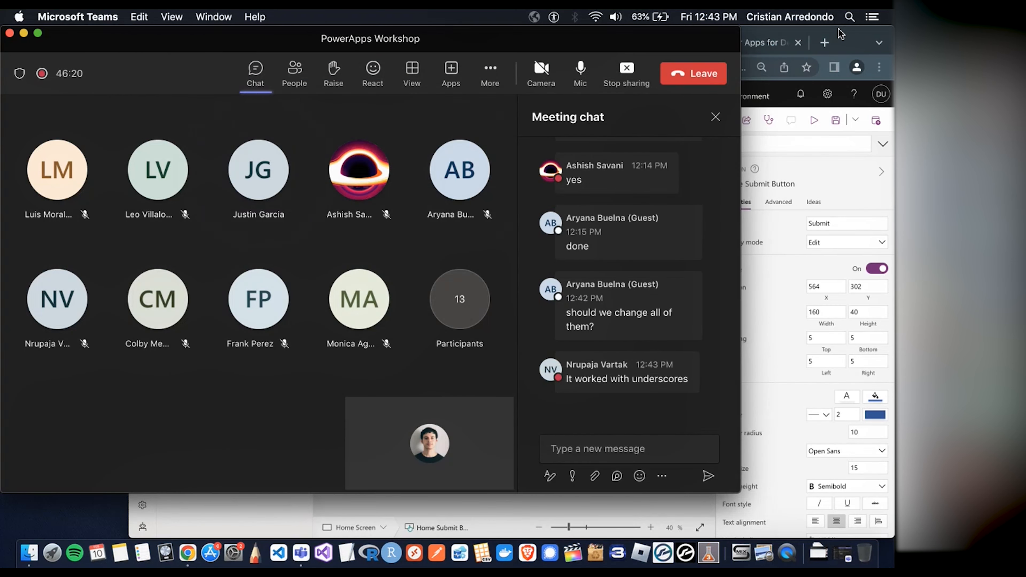
{"action": "left_click", "coordinate": [840, 29]}
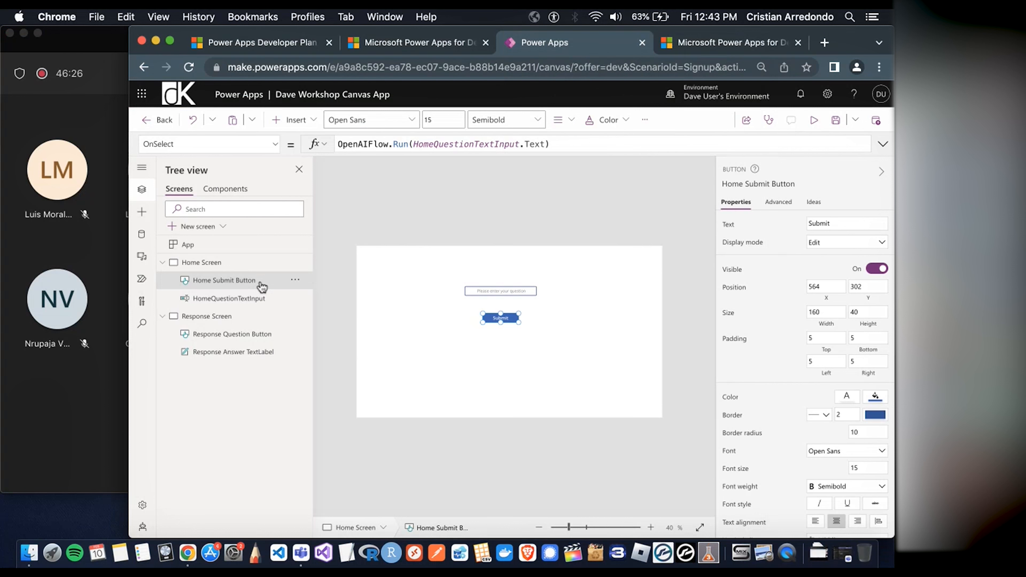
{"action": "left_click", "coordinate": [245, 299]}
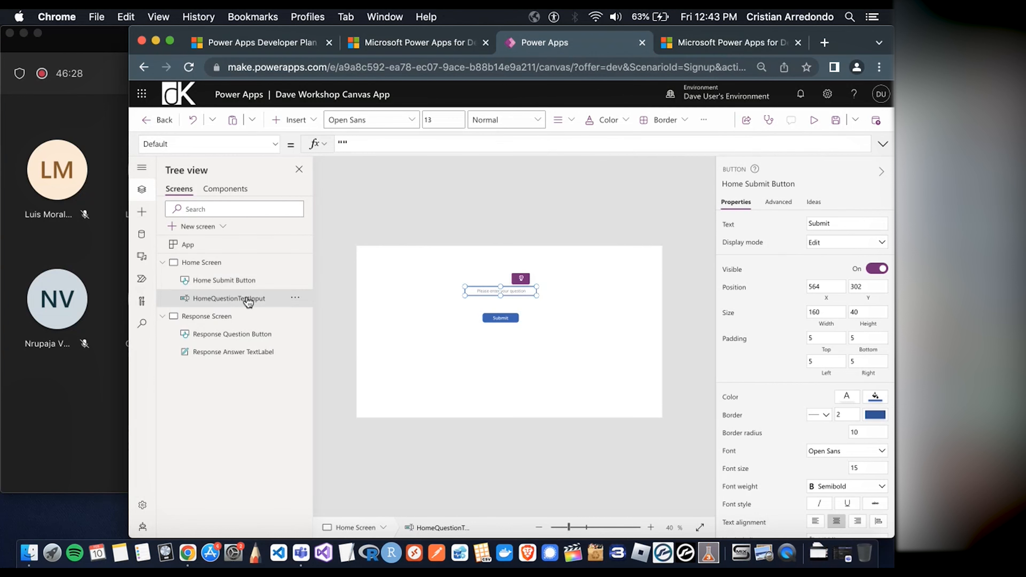
{"action": "left_click", "coordinate": [564, 218]}
{"action": "left_click", "coordinate": [506, 317]}
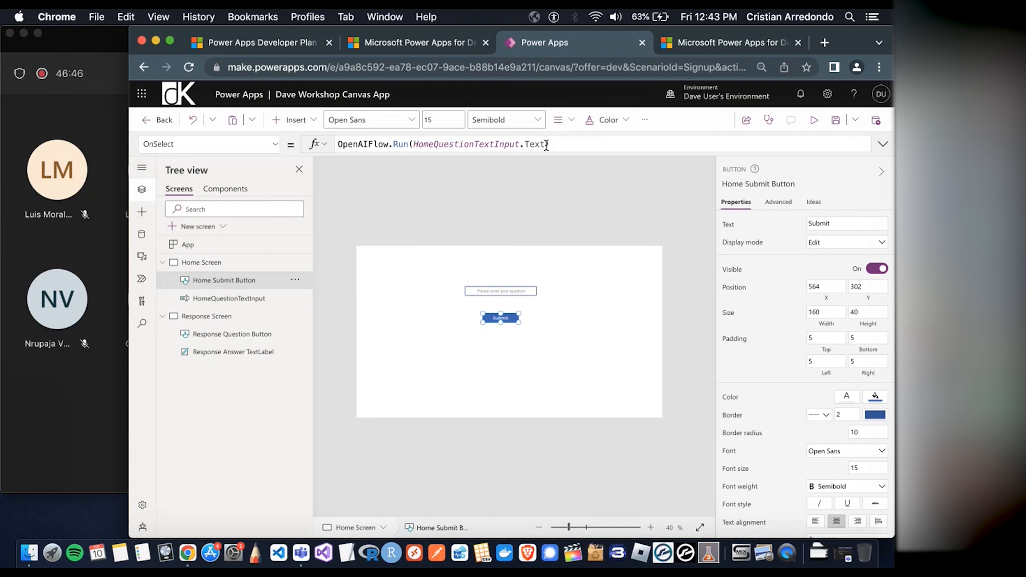
{"action": "left_click_drag", "start_coordinate": [546, 144], "coordinate": [413, 138]}
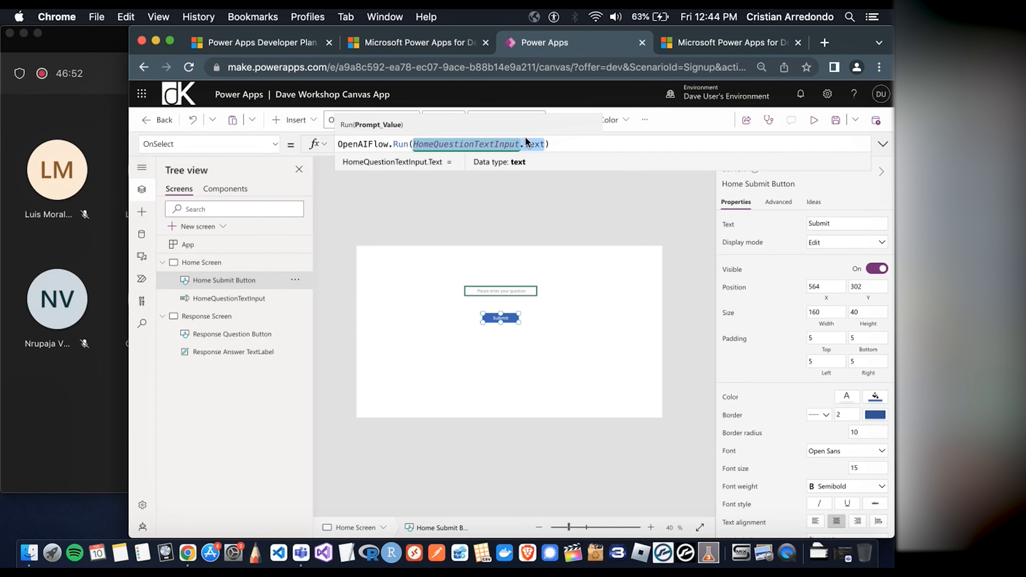
{"action": "left_click", "coordinate": [503, 292]}
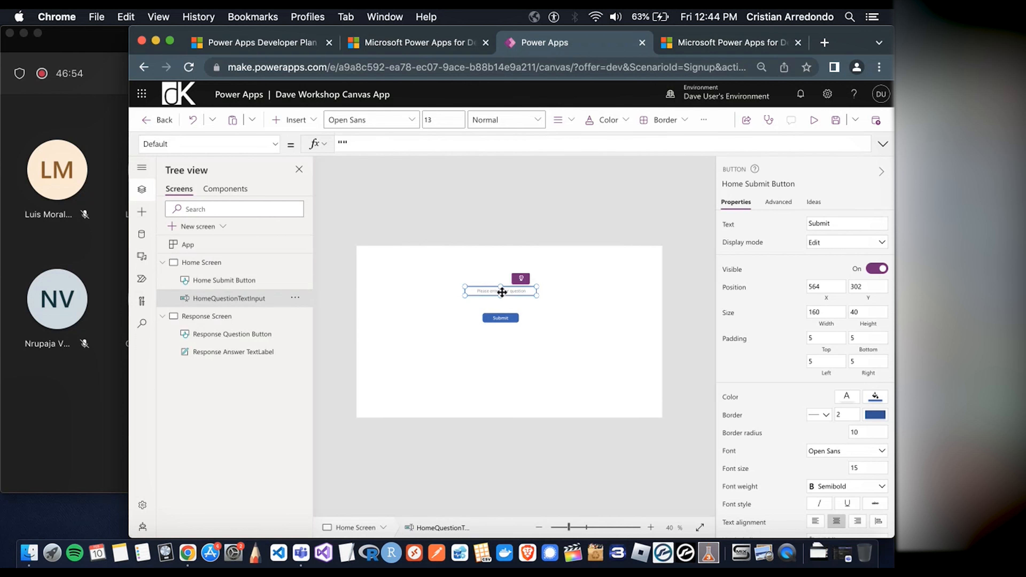
{"action": "left_click", "coordinate": [479, 270]}
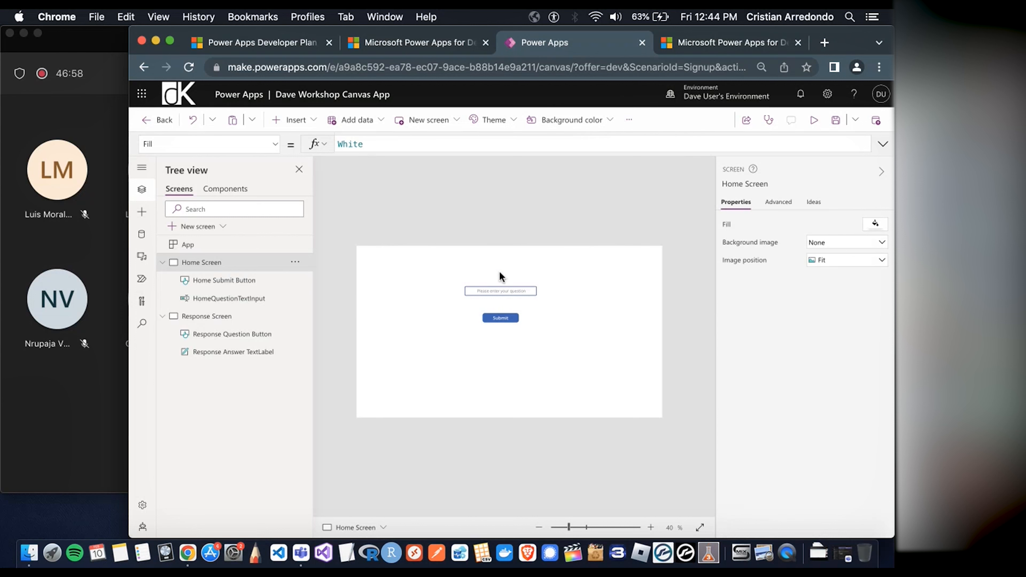
Append Navigate('Response Screen') after the flow call, separated by a semicolon, in the Submit button's OnSelect formula
{"action": "left_click", "coordinate": [504, 314]}
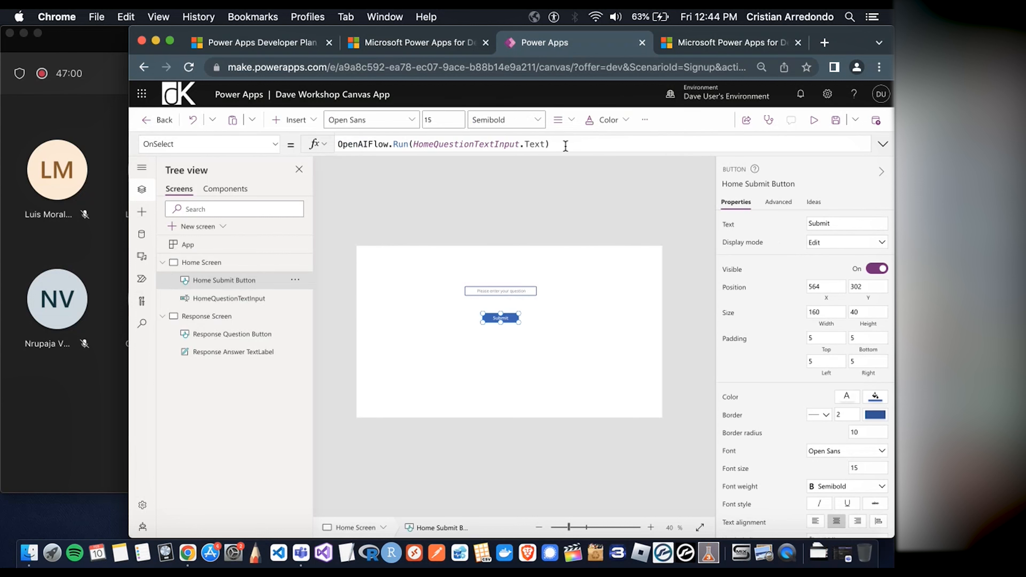
{"action": "type", "text": ";"}
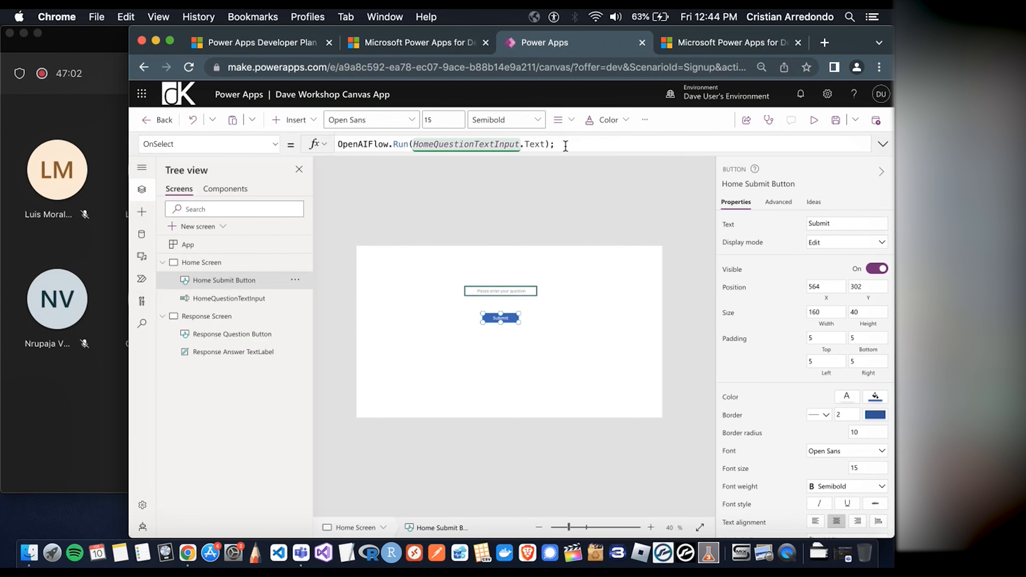
{"action": "type", "text": " Navigate"}
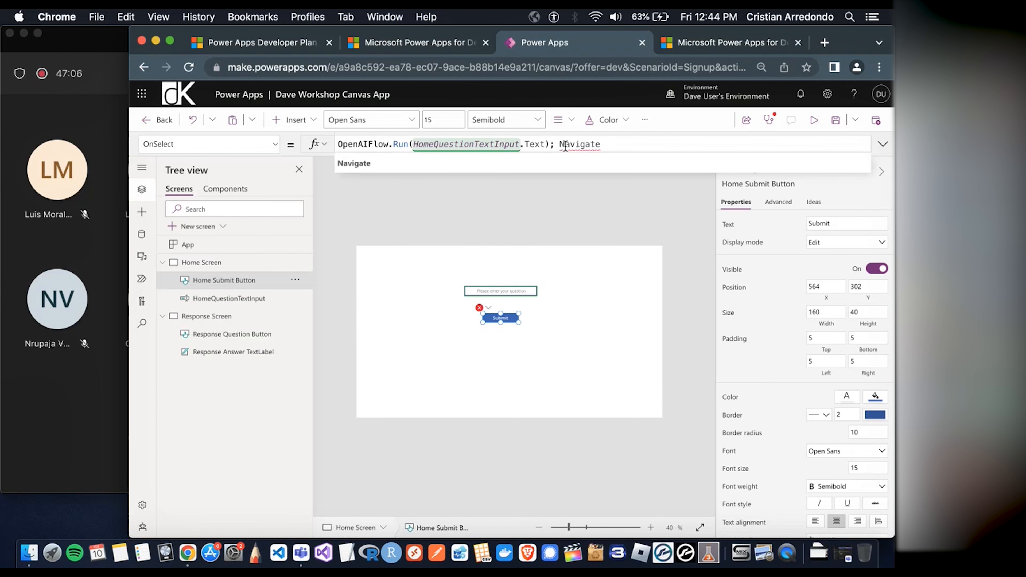
{"action": "type", "text": "("}
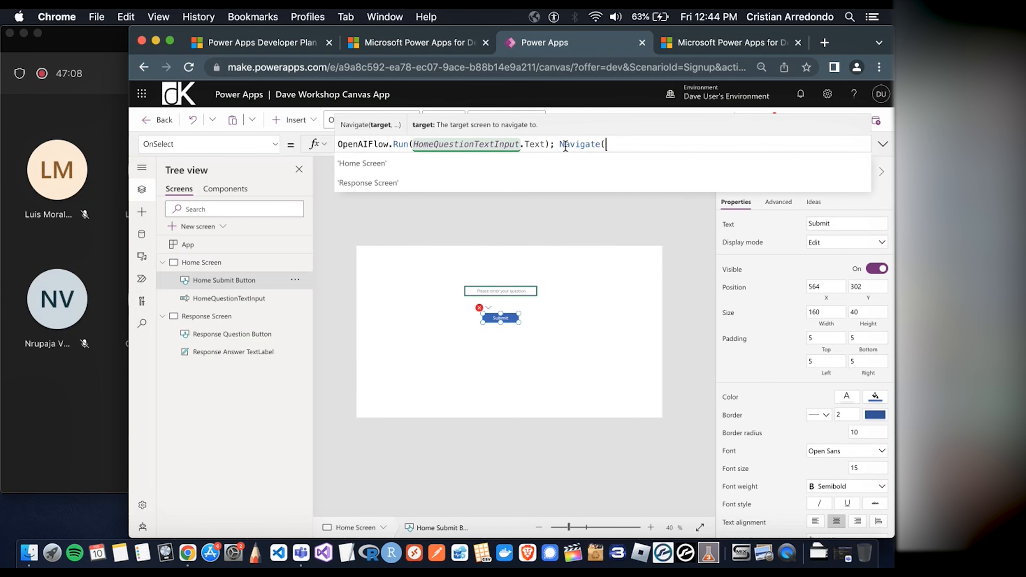
{"action": "left_click", "coordinate": [421, 182]}
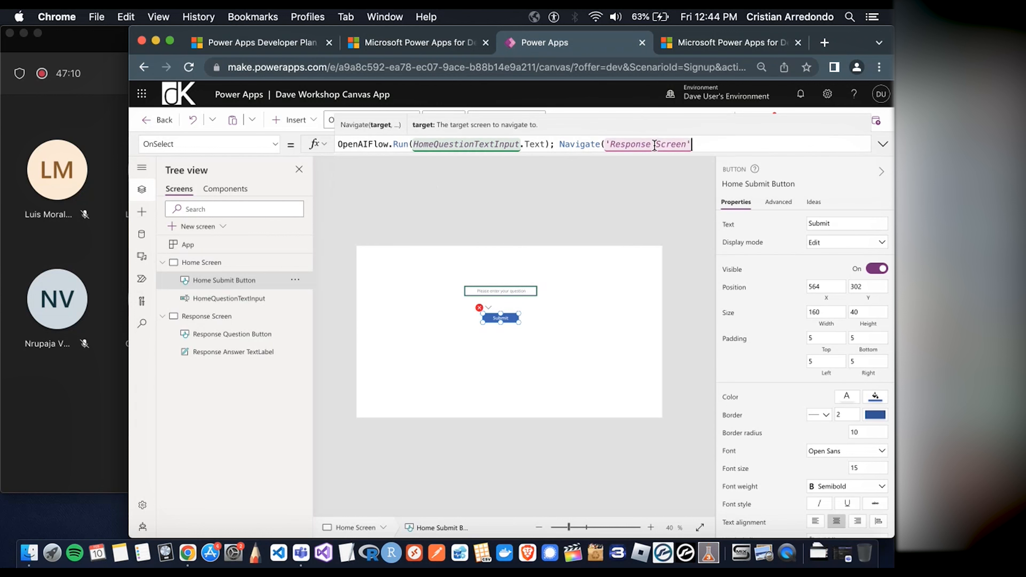
{"action": "type", "text": ")"}
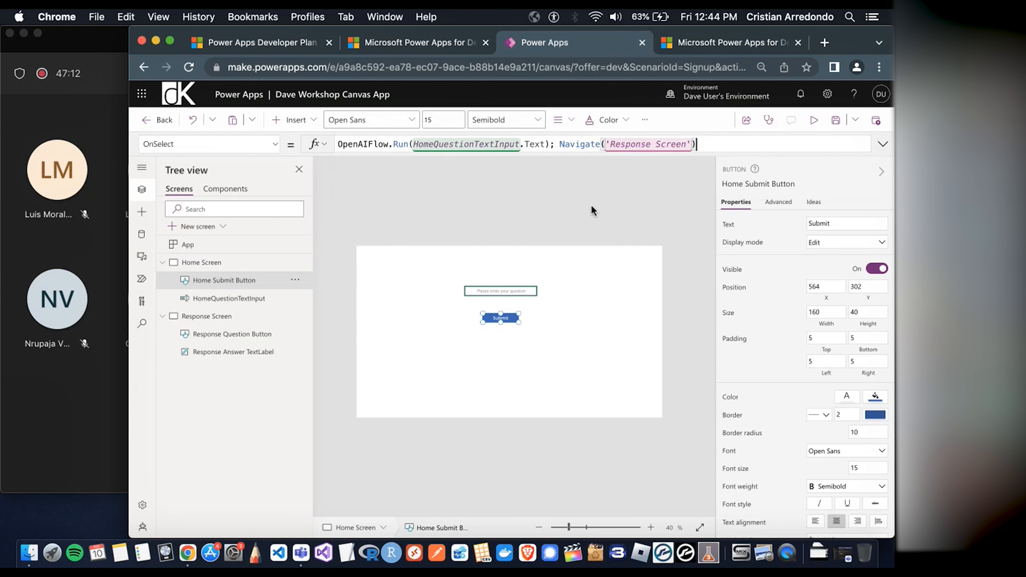
{"action": "left_click", "coordinate": [542, 212]}
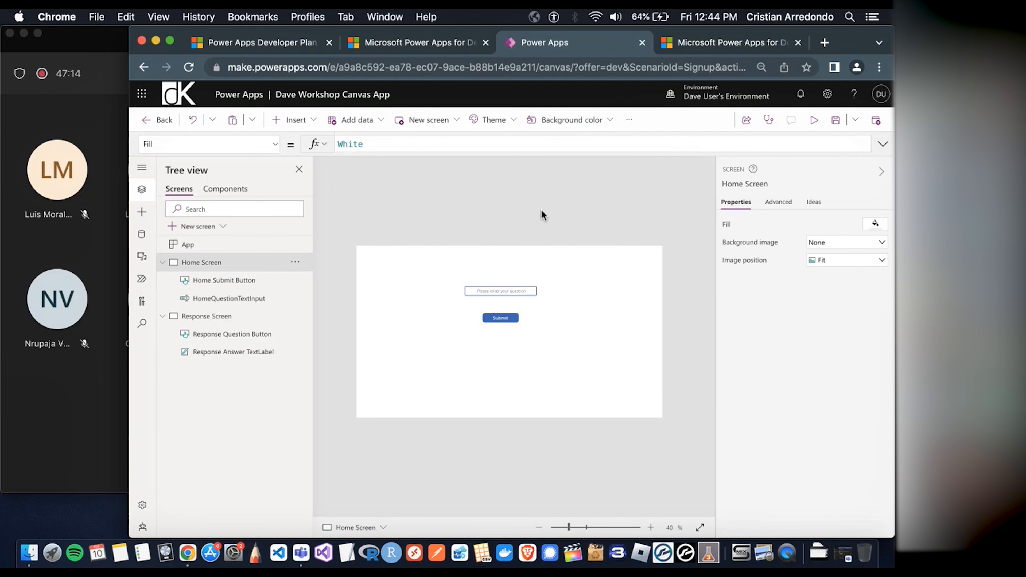
{"action": "left_click", "coordinate": [501, 317]}
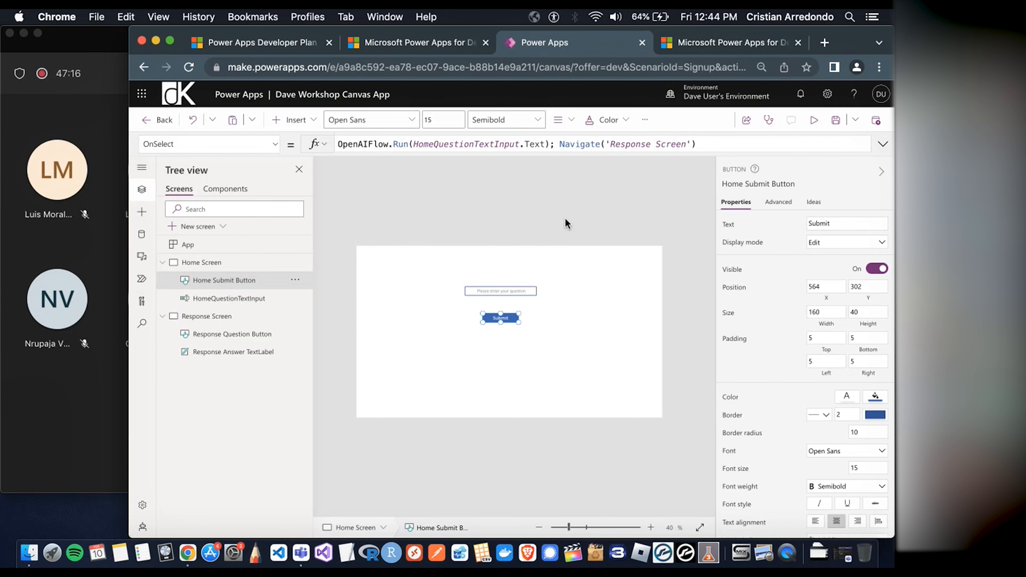
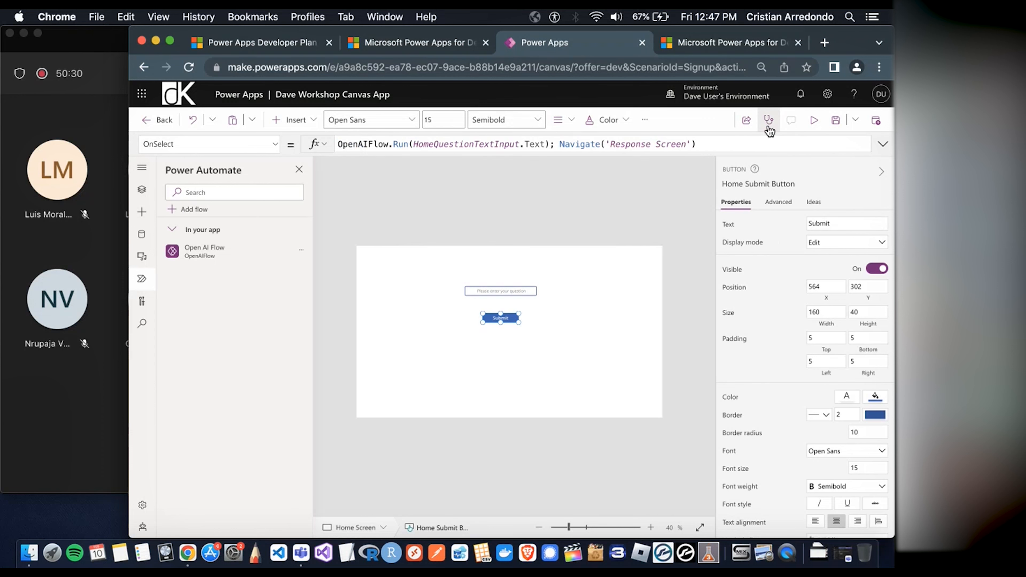
Preview the app and submit "test" as the question on the Home Screen
{"action": "left_click", "coordinate": [814, 122]}
{"action": "left_click", "coordinate": [537, 221]}
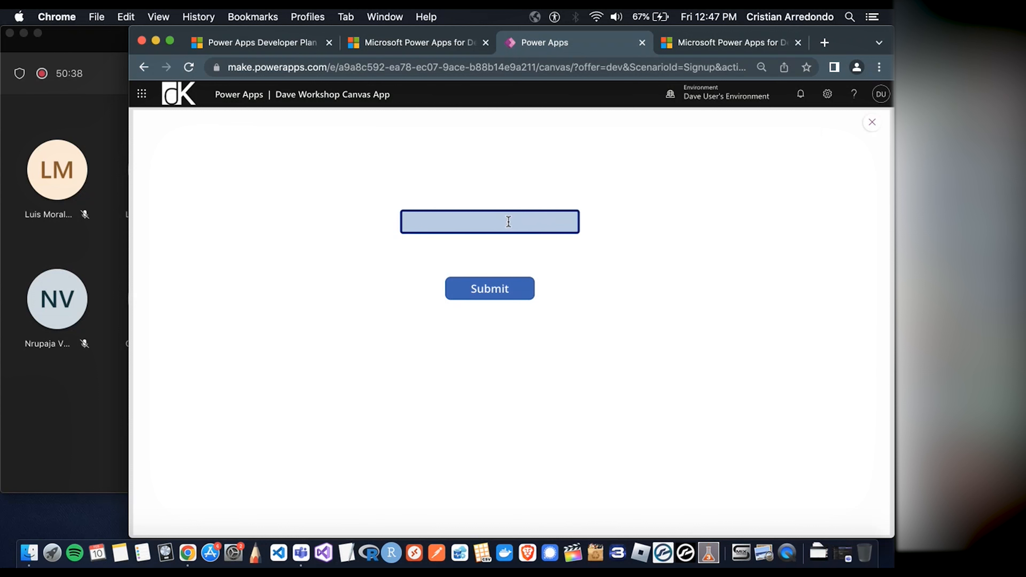
{"action": "type", "text": "test"}
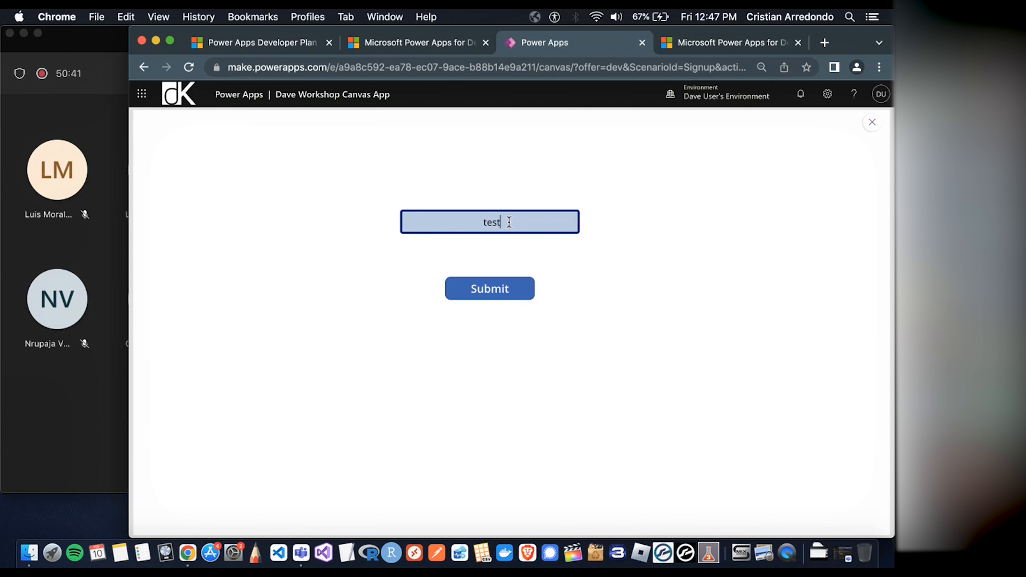
{"action": "left_click", "coordinate": [493, 296]}
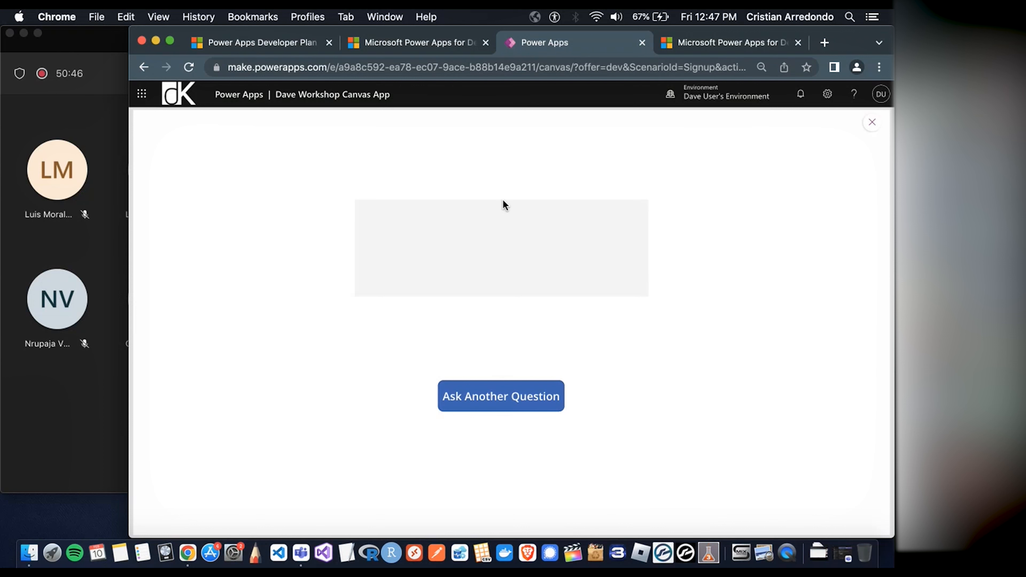
Duplicate the Power Apps browser tab and decline overriding the locked editing session in the copy
{"action": "left_click", "coordinate": [407, 45]}
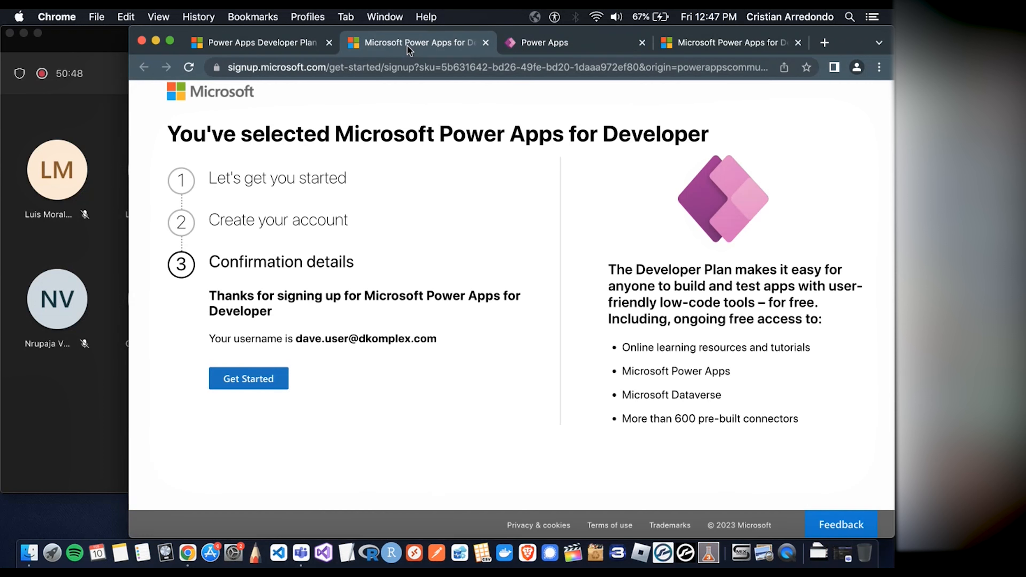
{"action": "left_click", "coordinate": [529, 44]}
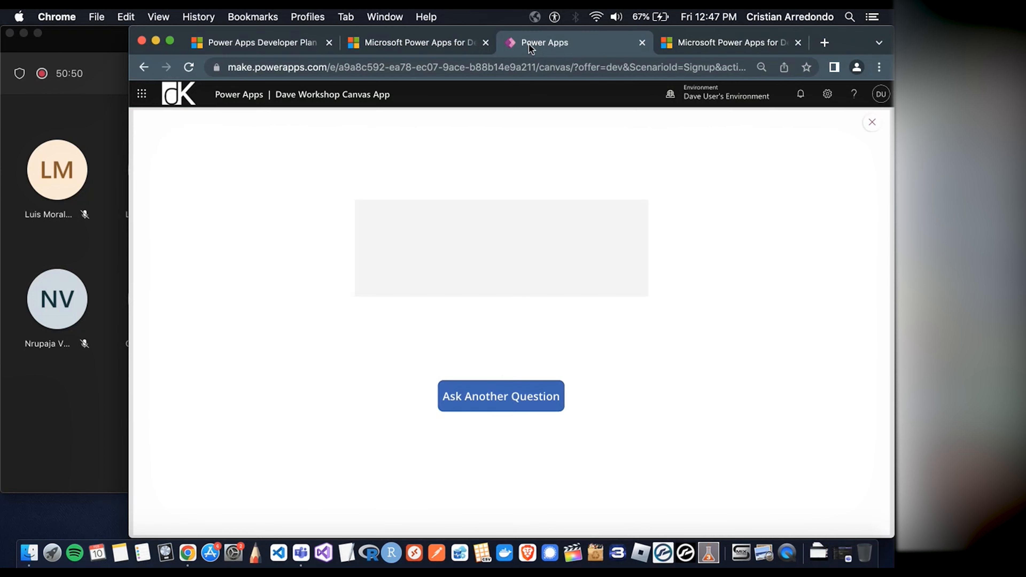
{"action": "right_click", "coordinate": [563, 49]}
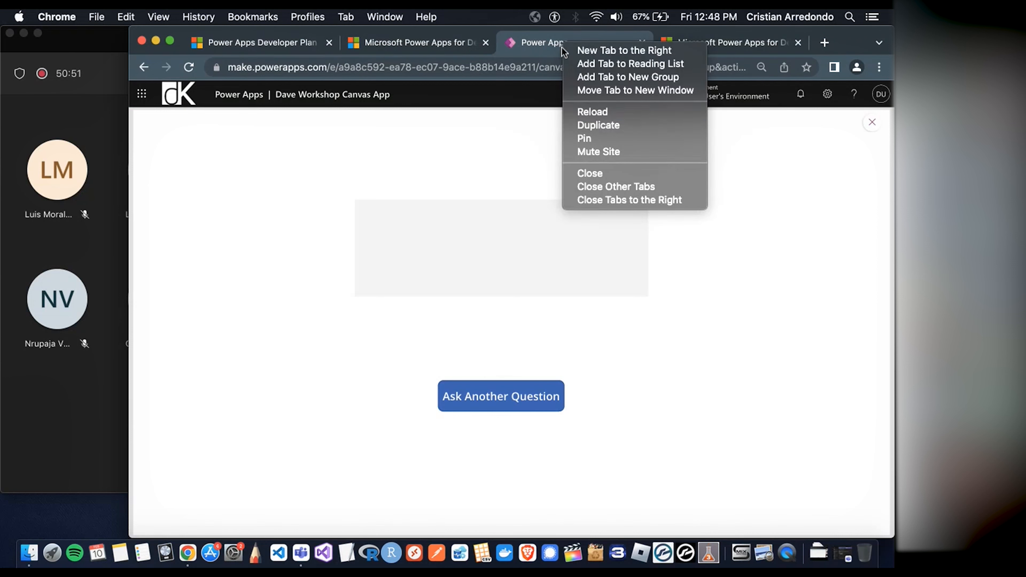
{"action": "left_click", "coordinate": [607, 126]}
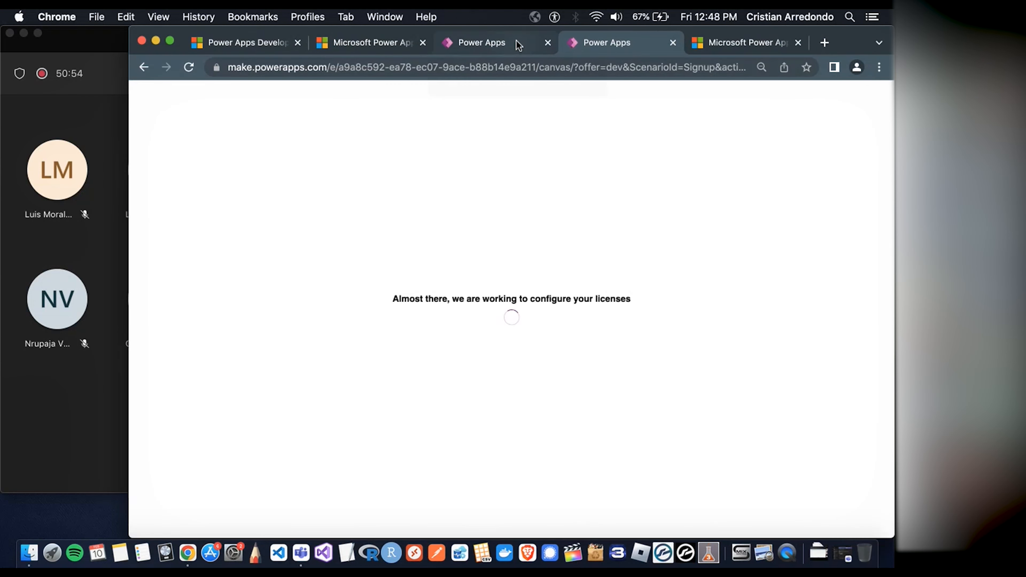
{"action": "left_click", "coordinate": [509, 44]}
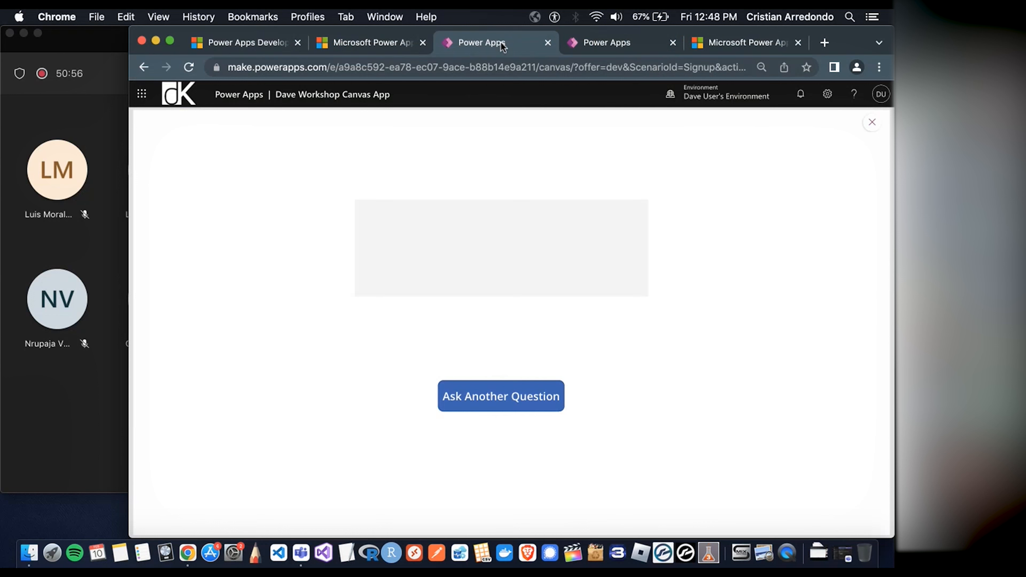
{"action": "right_click", "coordinate": [501, 42]}
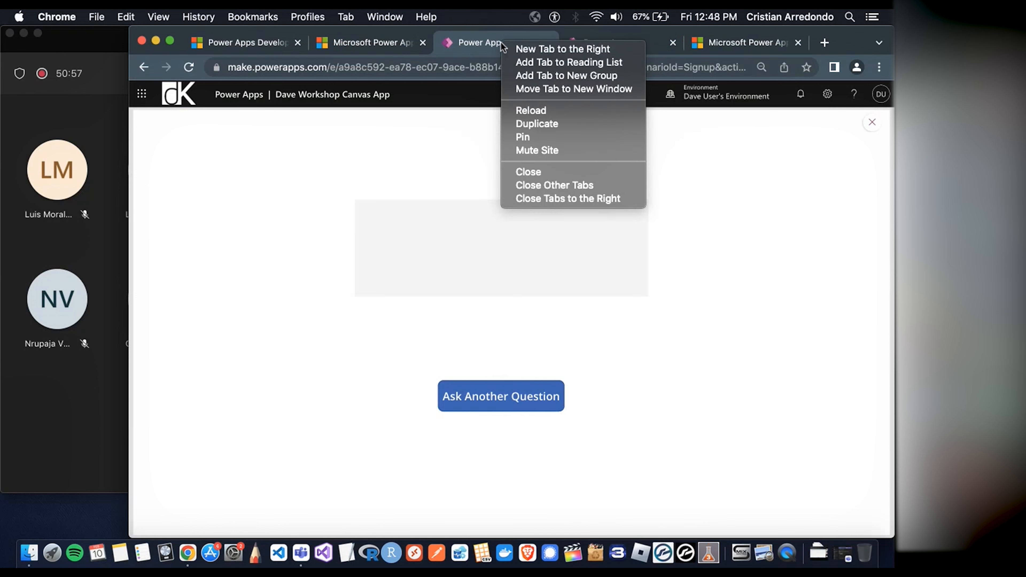
{"action": "left_click", "coordinate": [656, 34]}
{"action": "left_click", "coordinate": [648, 35]}
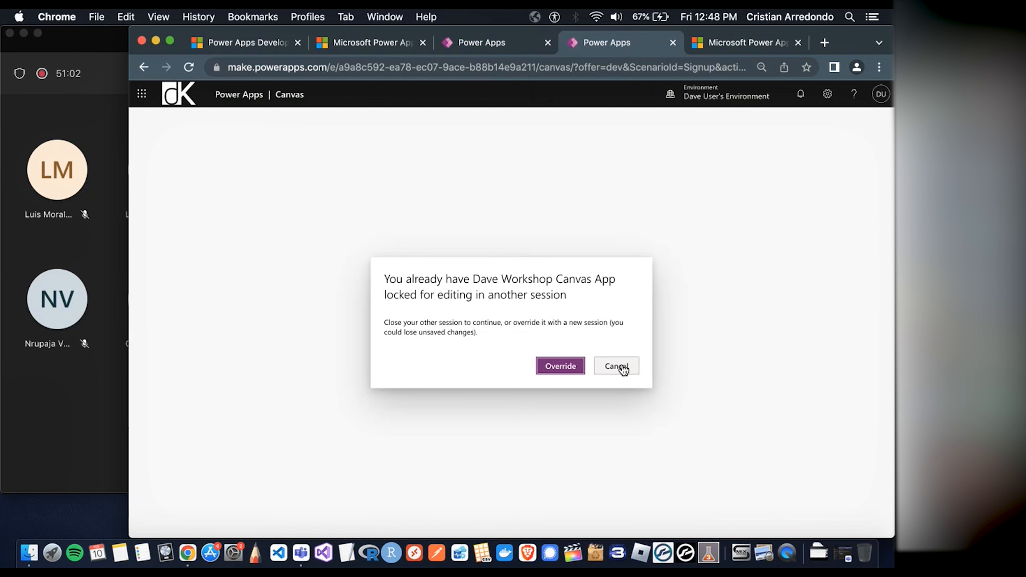
{"action": "left_click", "coordinate": [630, 369]}
{"action": "left_click", "coordinate": [562, 217]}
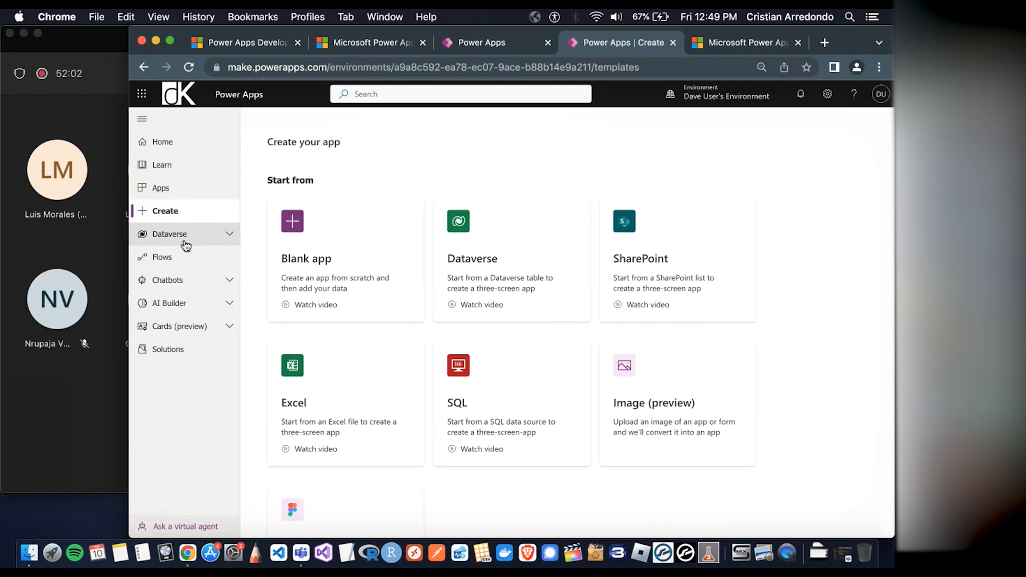
Open the Feb 10, 12:47 PM run from Open AI Flow's 28-day run history
{"action": "left_click", "coordinate": [195, 261]}
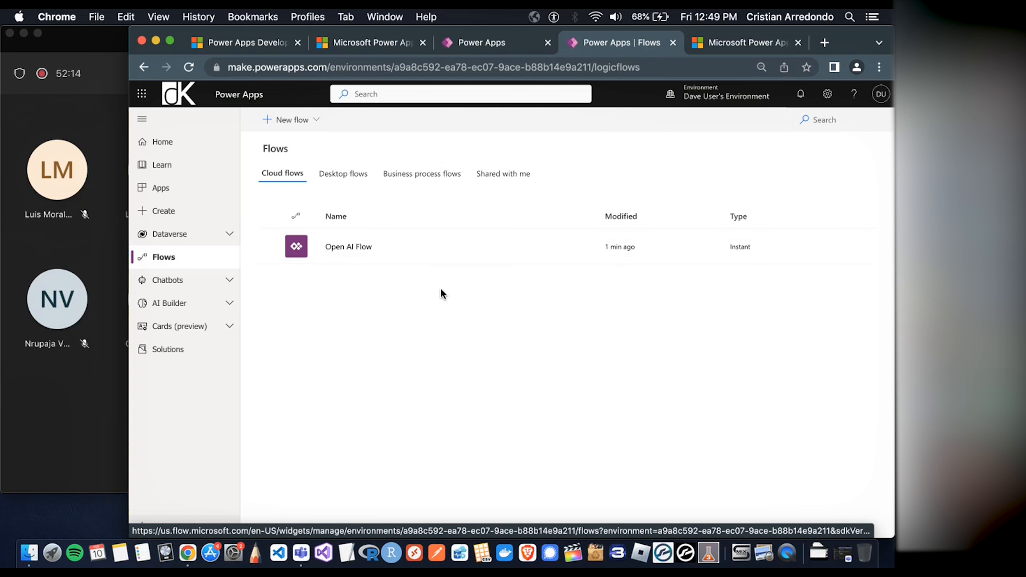
{"action": "left_click", "coordinate": [350, 247]}
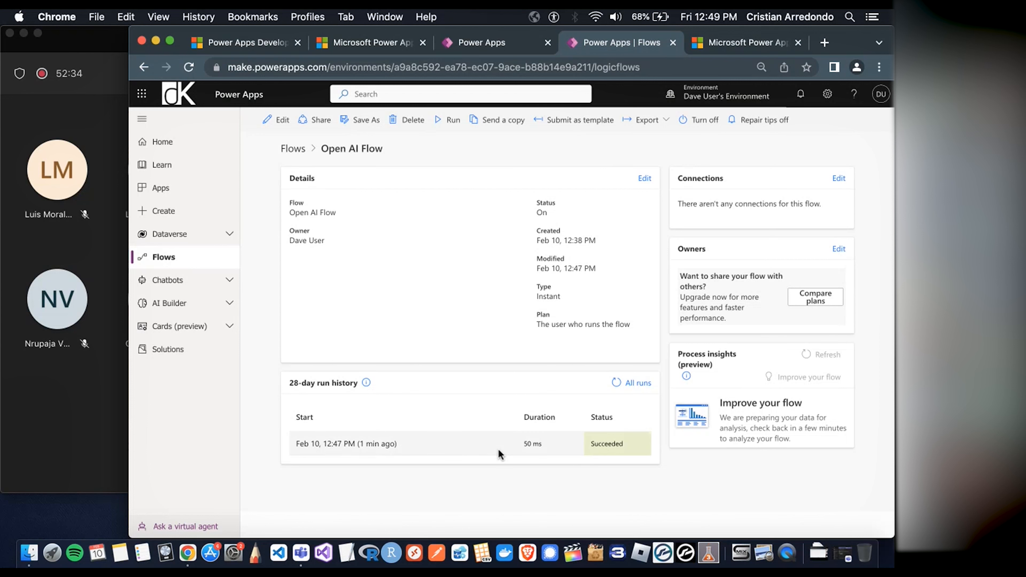
{"action": "left_click", "coordinate": [351, 445]}
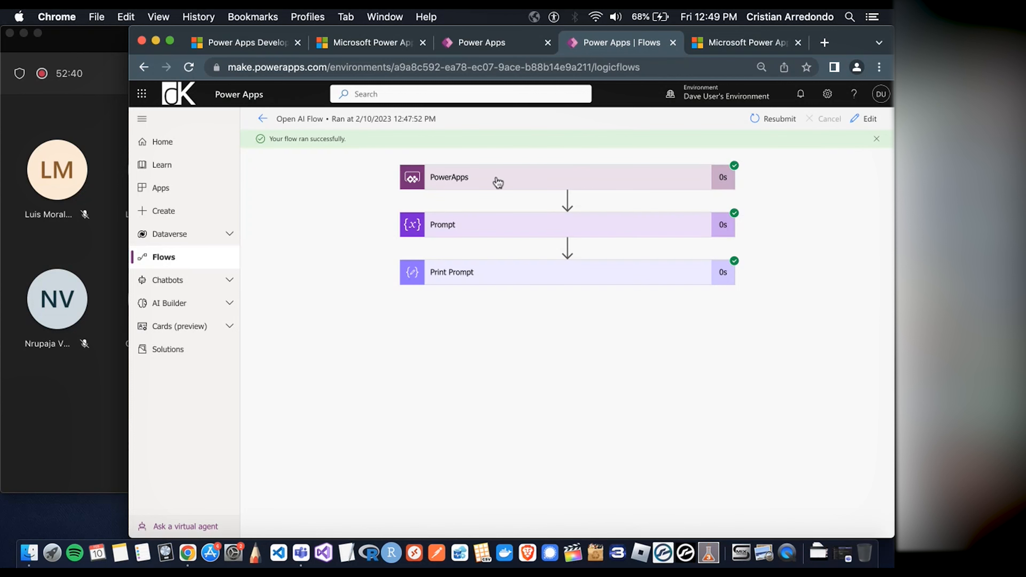
Examine the PowerApps trigger's input schema and its Prompt_Value output in the flow run
{"action": "left_click", "coordinate": [497, 182]}
{"action": "scroll", "coordinate": [328, 226], "scroll_direction": "down", "scroll_amount": 2}
{"action": "scroll", "coordinate": [511, 232], "scroll_direction": "down", "scroll_amount": 3}
{"action": "scroll", "coordinate": [511, 233], "scroll_direction": "down", "scroll_amount": 1}
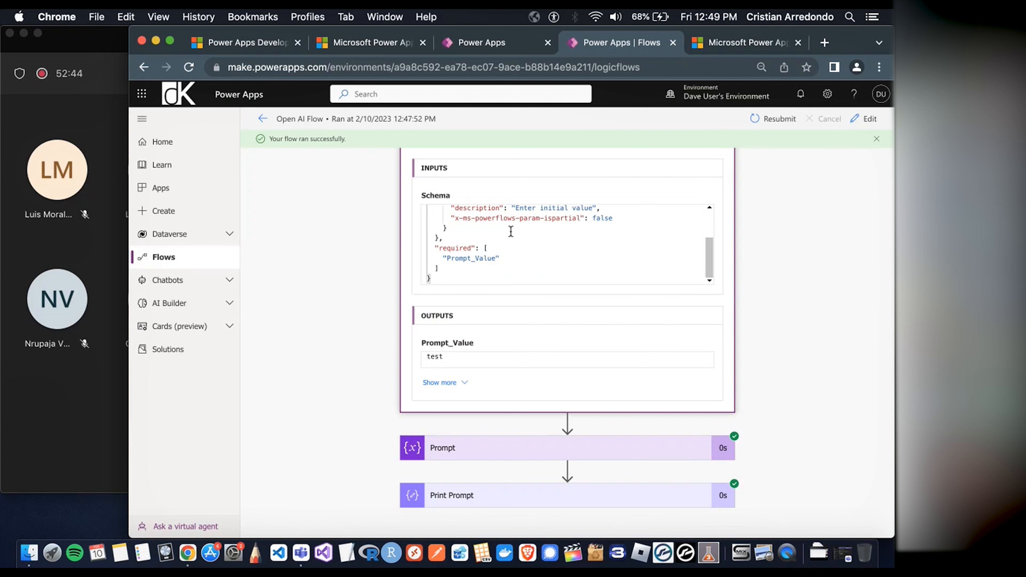
{"action": "scroll", "coordinate": [510, 231], "scroll_direction": "up", "scroll_amount": 4}
{"action": "scroll", "coordinate": [367, 248], "scroll_direction": "up", "scroll_amount": 1}
{"action": "scroll", "coordinate": [529, 254], "scroll_direction": "down", "scroll_amount": 3}
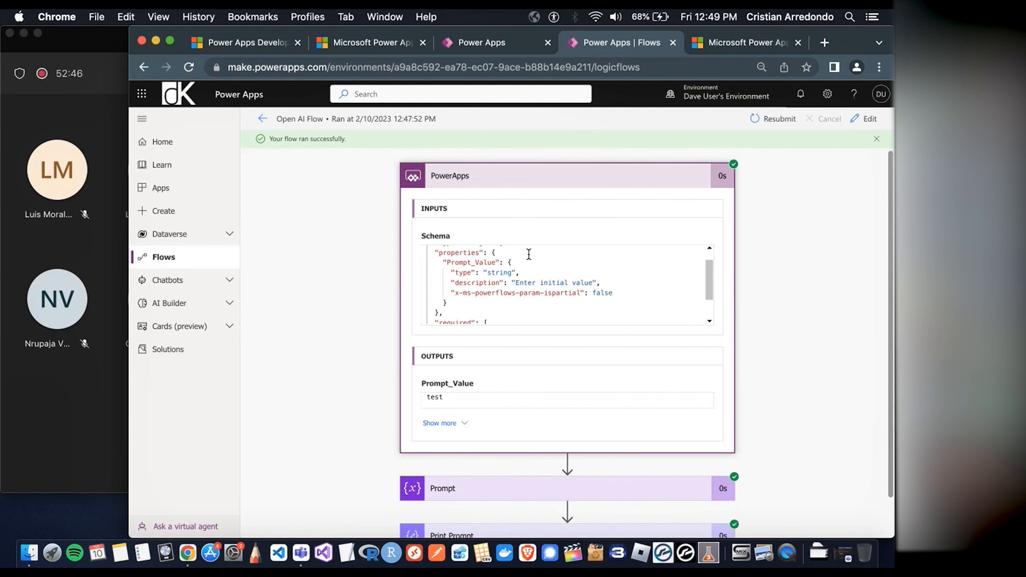
{"action": "scroll", "coordinate": [386, 370], "scroll_direction": "down", "scroll_amount": 1}
{"action": "left_click", "coordinate": [449, 375]}
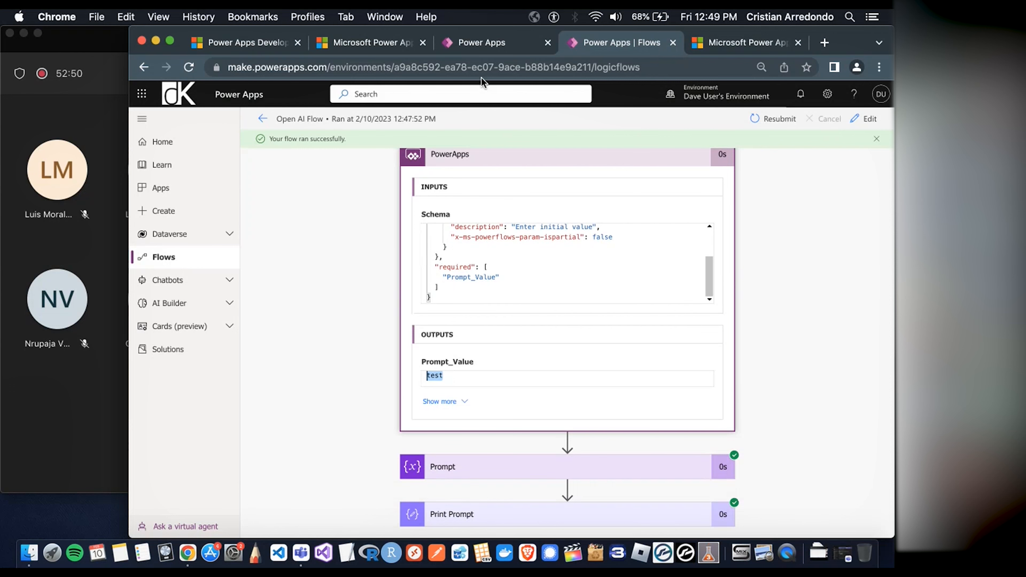
Return to the canvas app editor and preview the Home Screen to check the submitted question
{"action": "left_click", "coordinate": [490, 49]}
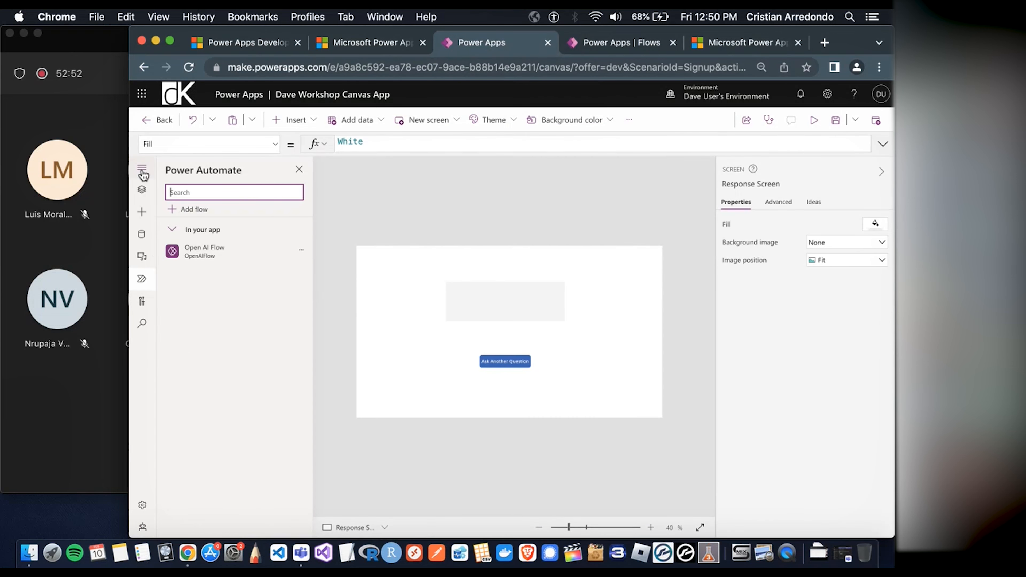
{"action": "left_click", "coordinate": [142, 190]}
{"action": "left_click", "coordinate": [247, 265]}
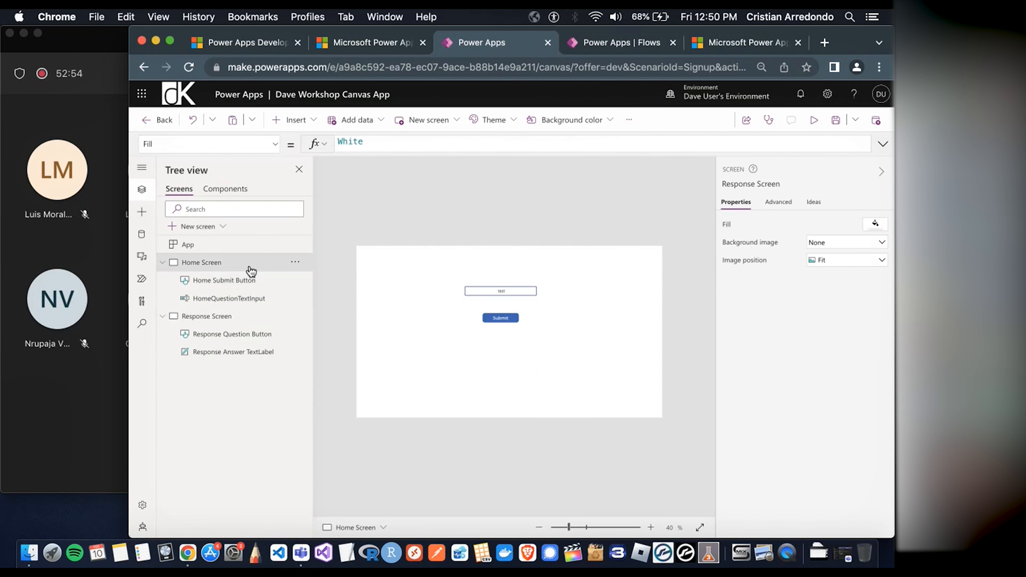
{"action": "left_click", "coordinate": [813, 120]}
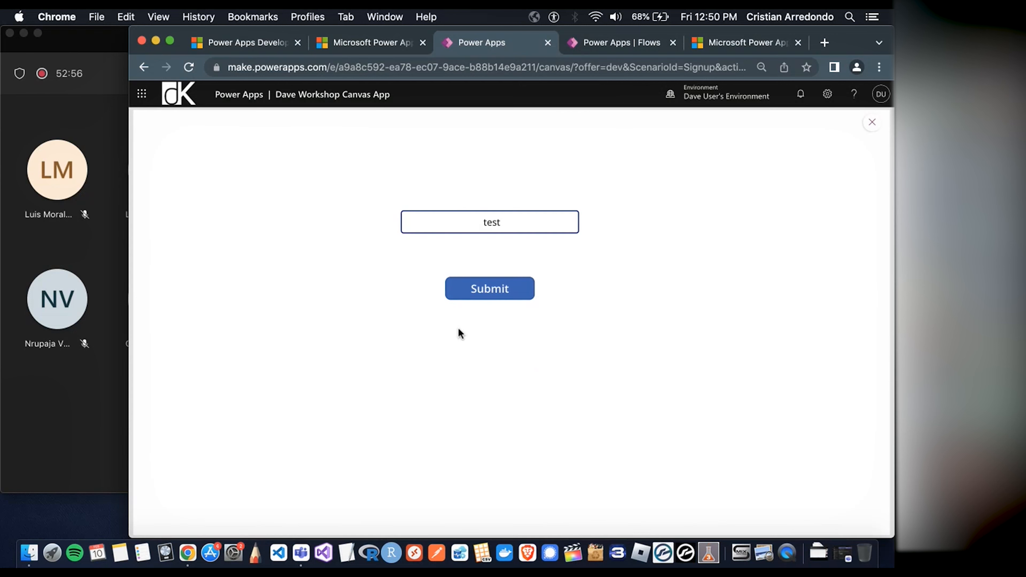
Back in the flow run, trace the submitted text from Prompt_Value through the Prompt variable and the Print Prompt action
{"action": "left_click", "coordinate": [622, 43]}
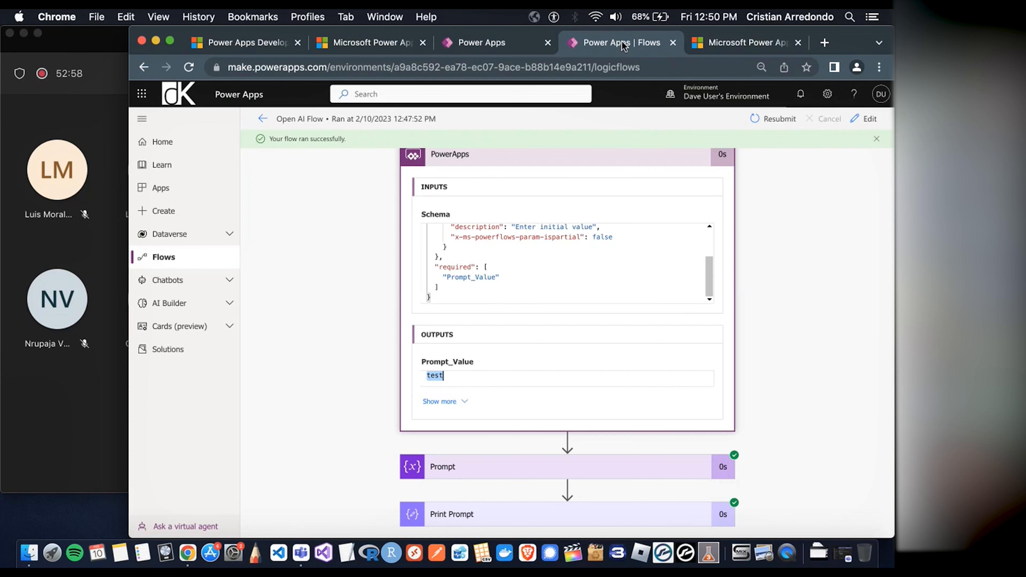
{"action": "scroll", "coordinate": [403, 264], "scroll_direction": "up", "scroll_amount": 1}
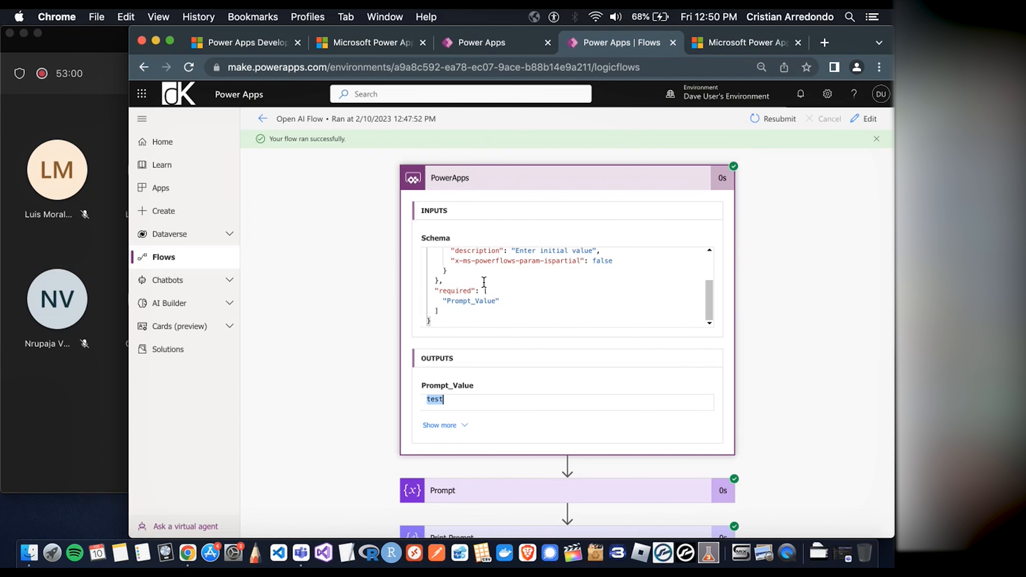
{"action": "scroll", "coordinate": [333, 288], "scroll_direction": "down", "scroll_amount": 2}
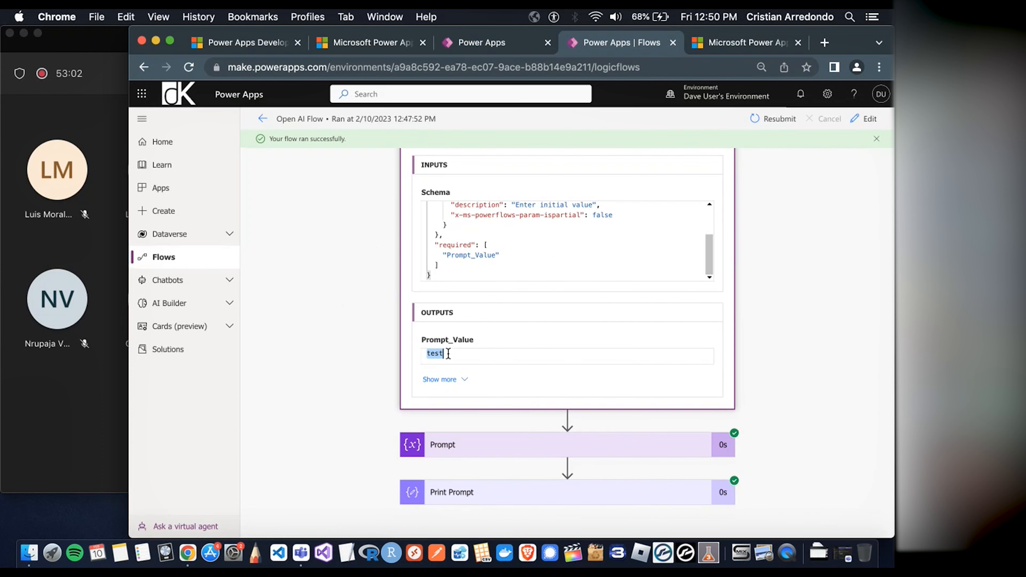
{"action": "left_click", "coordinate": [493, 446]}
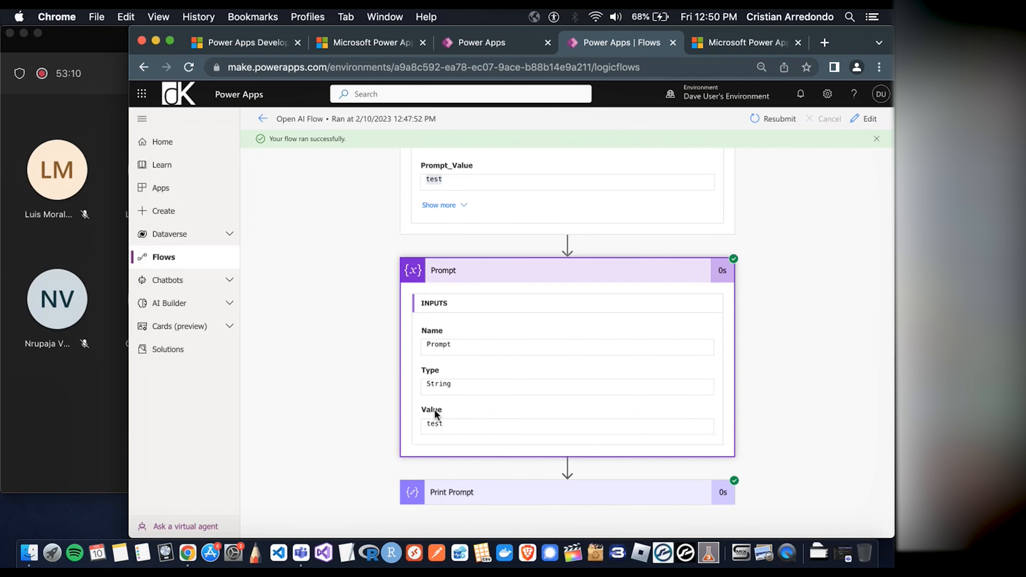
{"action": "left_click_drag", "start_coordinate": [451, 424], "coordinate": [418, 426]}
{"action": "left_click", "coordinate": [490, 270]}
{"action": "left_click", "coordinate": [501, 493]}
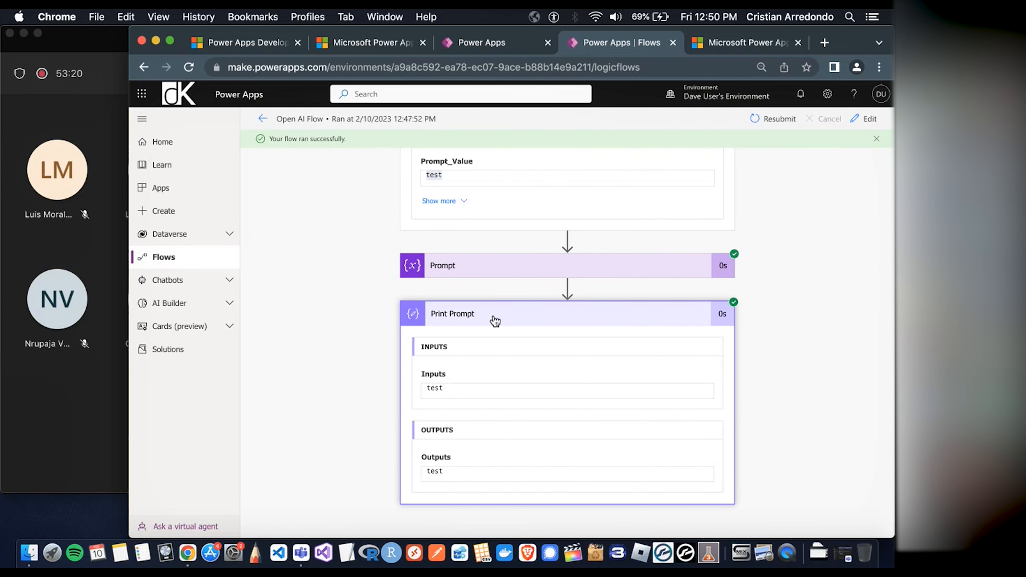
{"action": "left_click", "coordinate": [483, 319]}
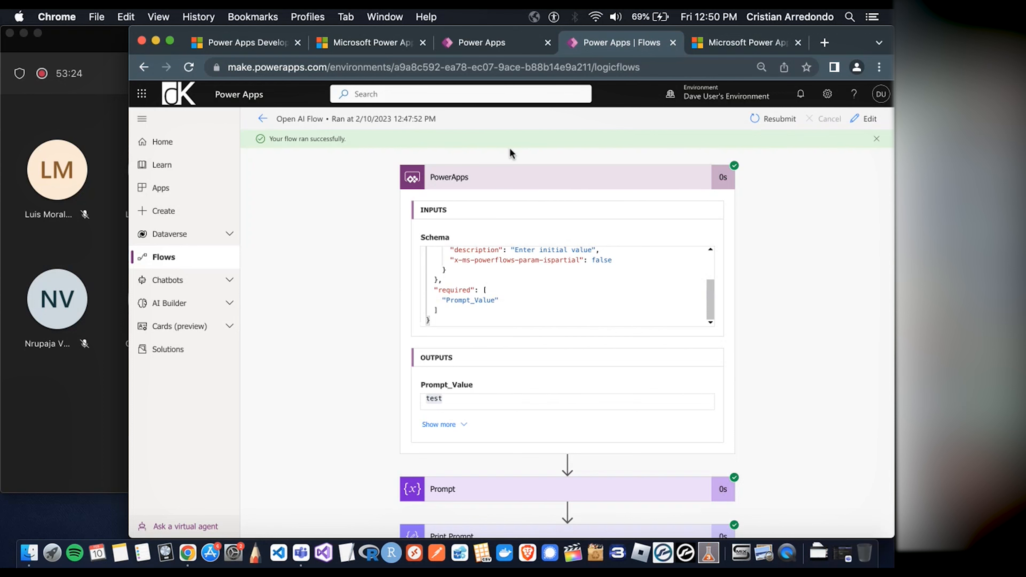
Compare the question in the app preview with the flow run's Prompt_Value output and check the Teams meeting chat
{"action": "left_click", "coordinate": [501, 43]}
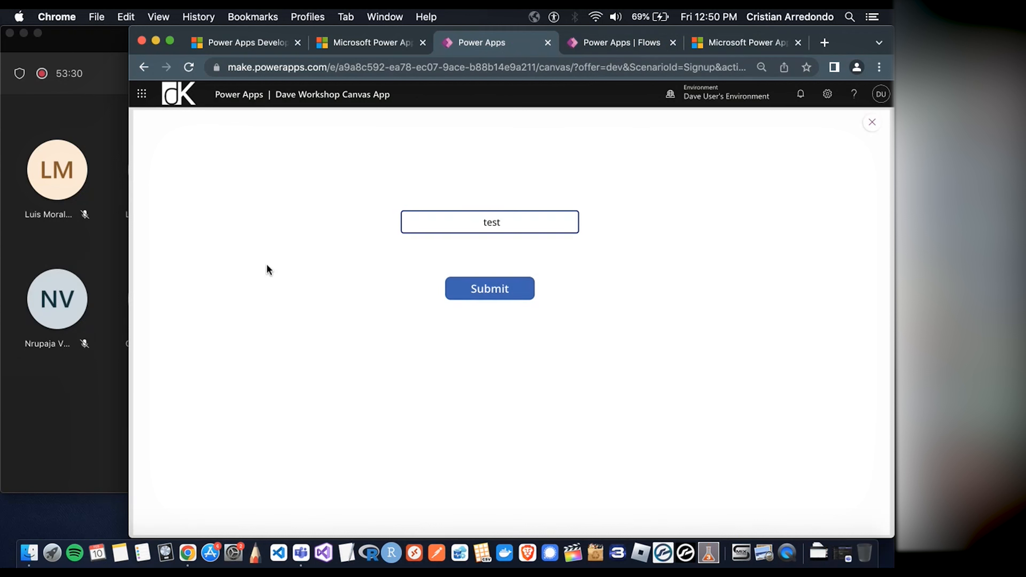
{"action": "key", "text": "ctrl+Tab"}
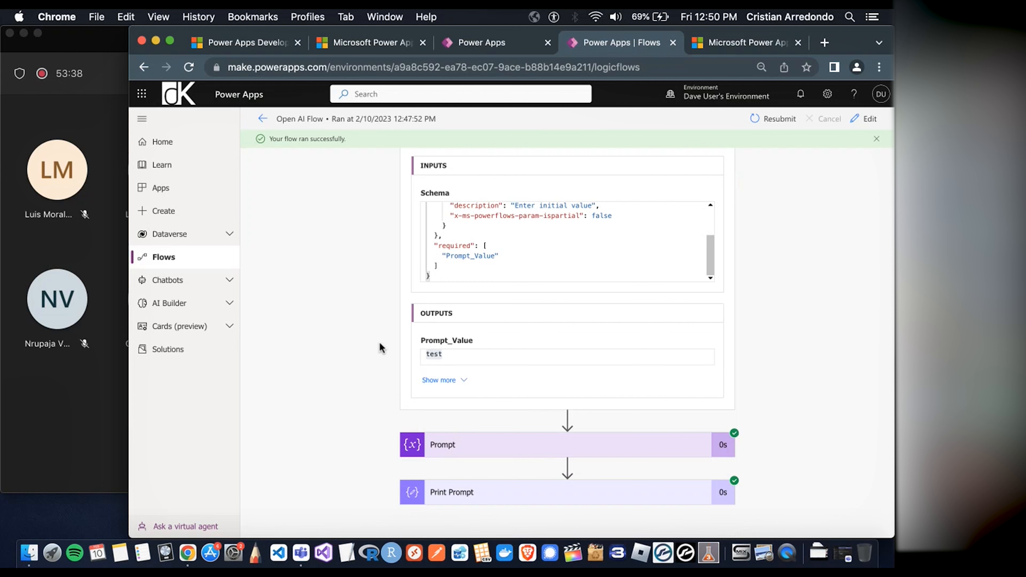
{"action": "left_click", "coordinate": [91, 417]}
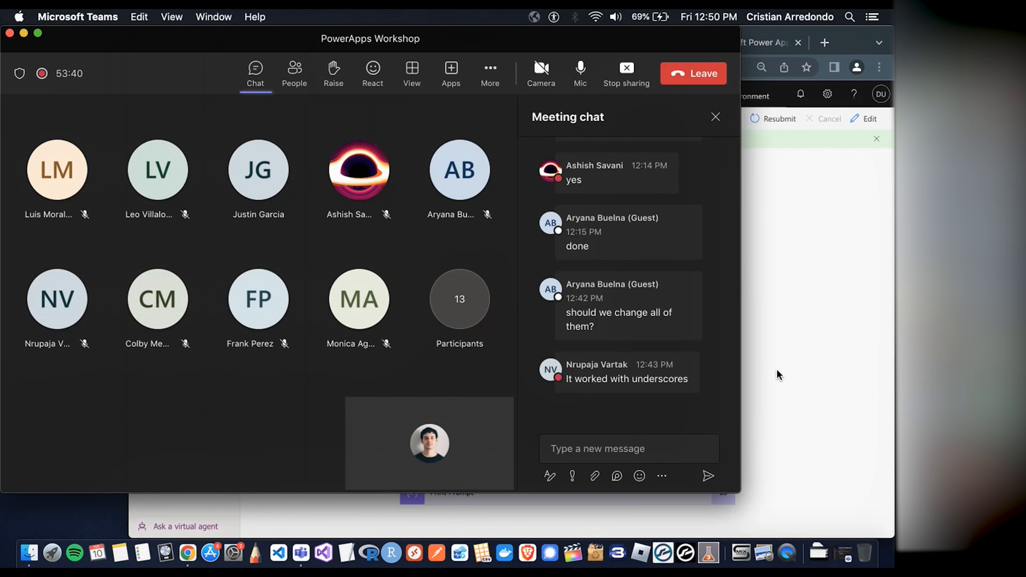
{"action": "left_click", "coordinate": [829, 349]}
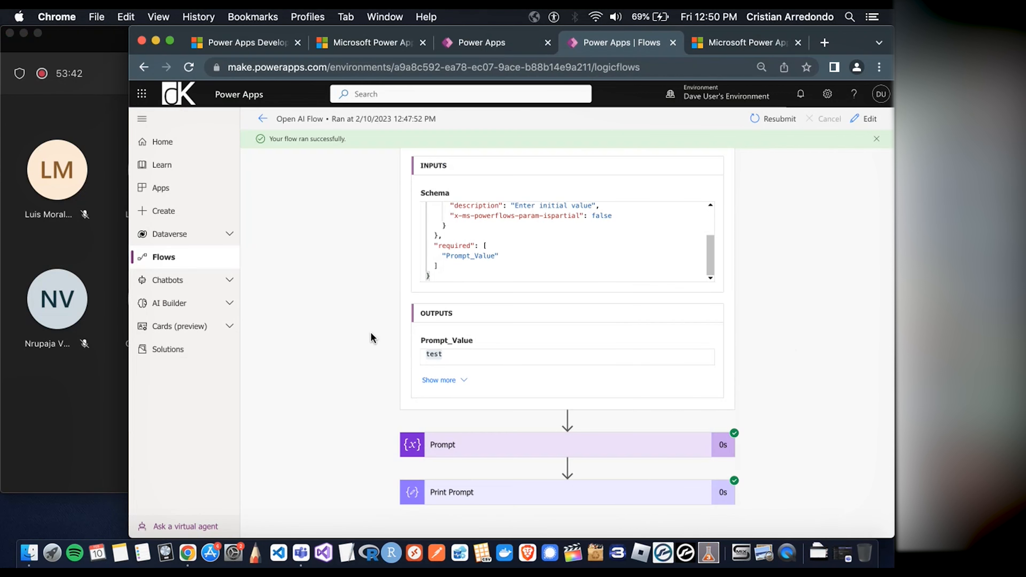
{"action": "scroll", "coordinate": [372, 338], "scroll_direction": "up", "scroll_amount": 2}
Return to the canvas app editor, preview the Home Screen and submit the question "test" to trigger the flow
{"action": "left_click", "coordinate": [520, 47]}
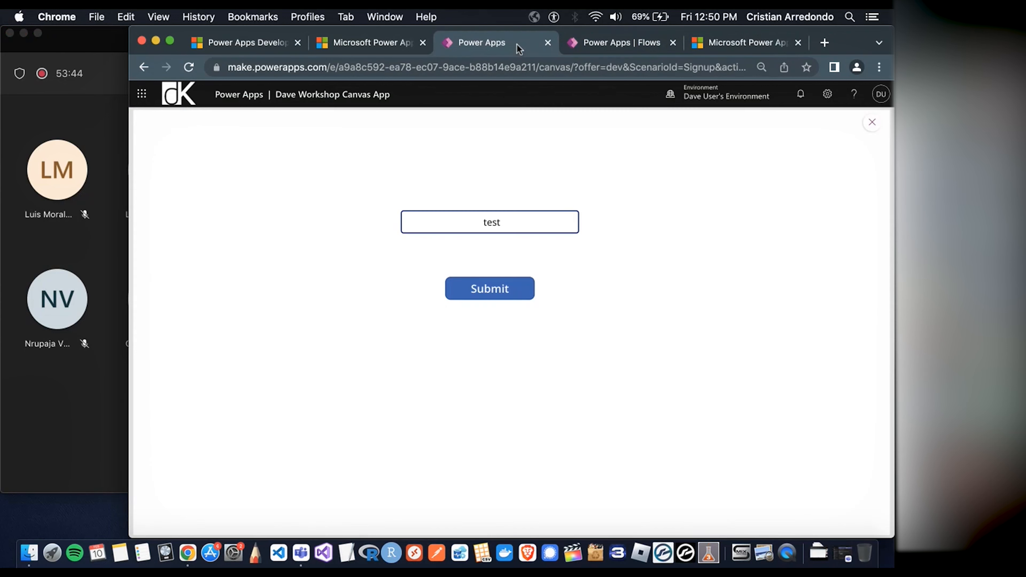
{"action": "left_click", "coordinate": [871, 123]}
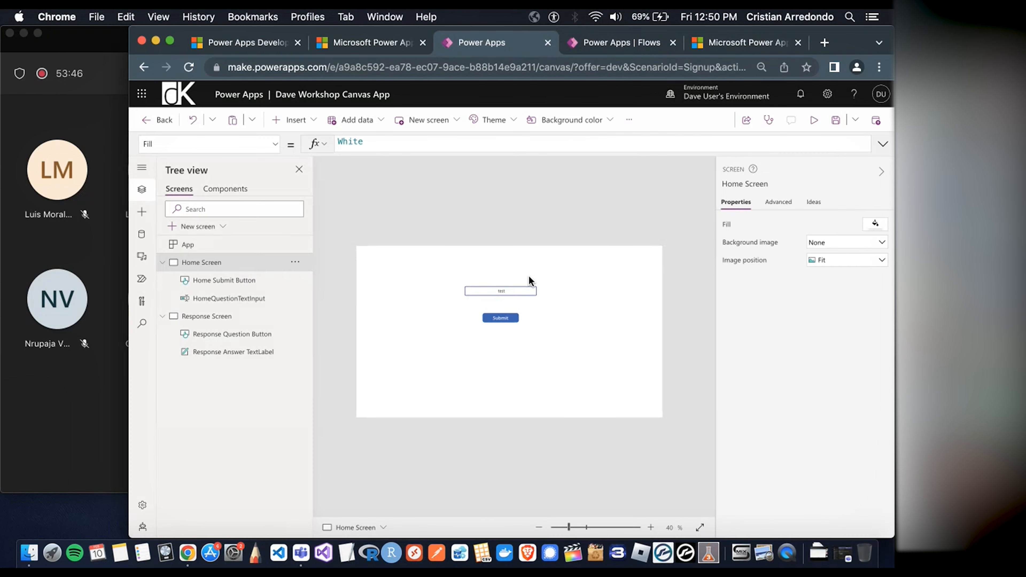
{"action": "left_click", "coordinate": [500, 317]}
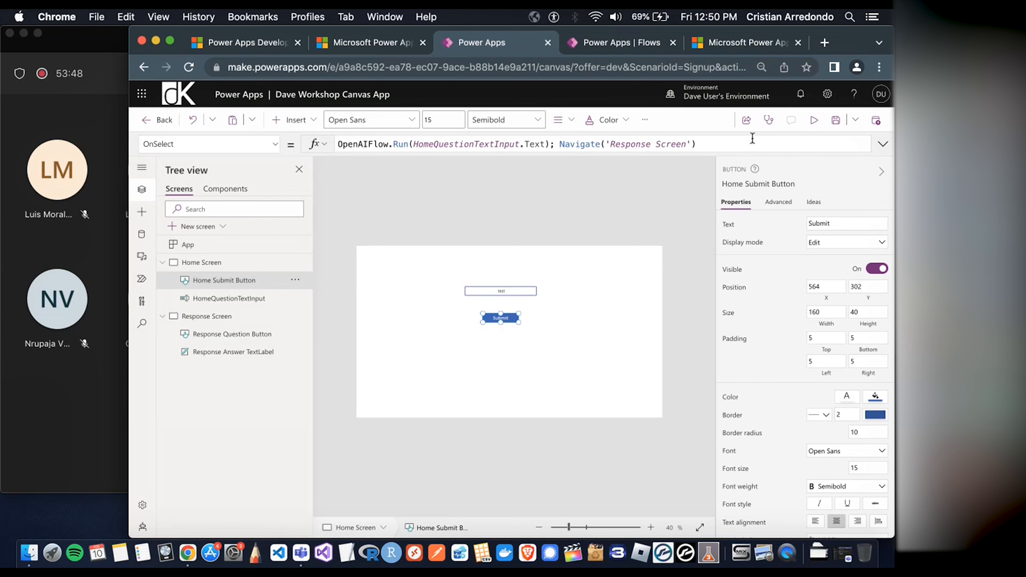
{"action": "left_click", "coordinate": [814, 120]}
{"action": "left_click", "coordinate": [514, 291]}
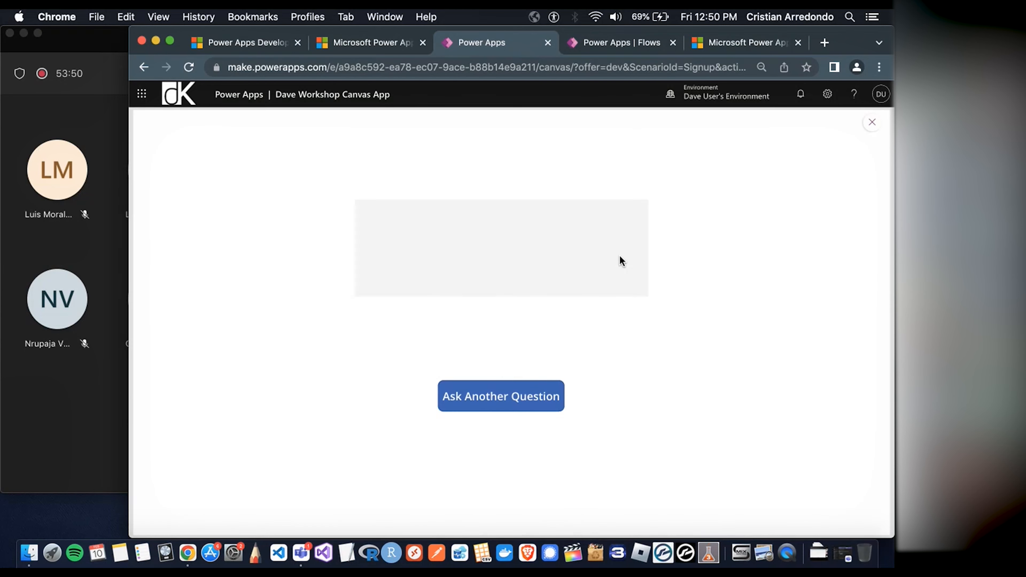
{"action": "left_click", "coordinate": [870, 125]}
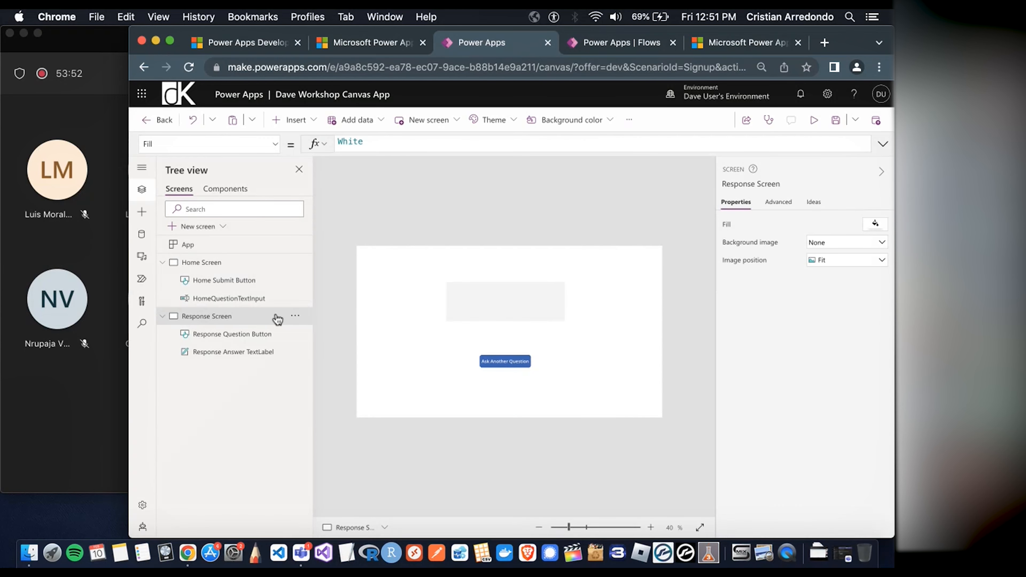
Check the Response Question Button's OnSelect formula and read the latest messages in the Teams meeting chat
{"action": "left_click", "coordinate": [245, 336]}
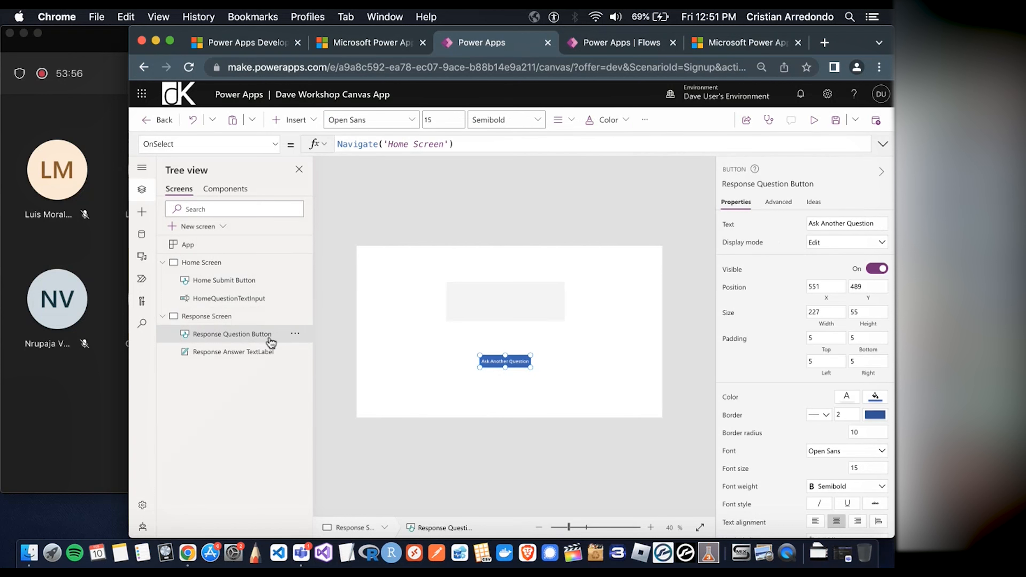
{"action": "left_click", "coordinate": [372, 332]}
{"action": "left_click", "coordinate": [52, 389]}
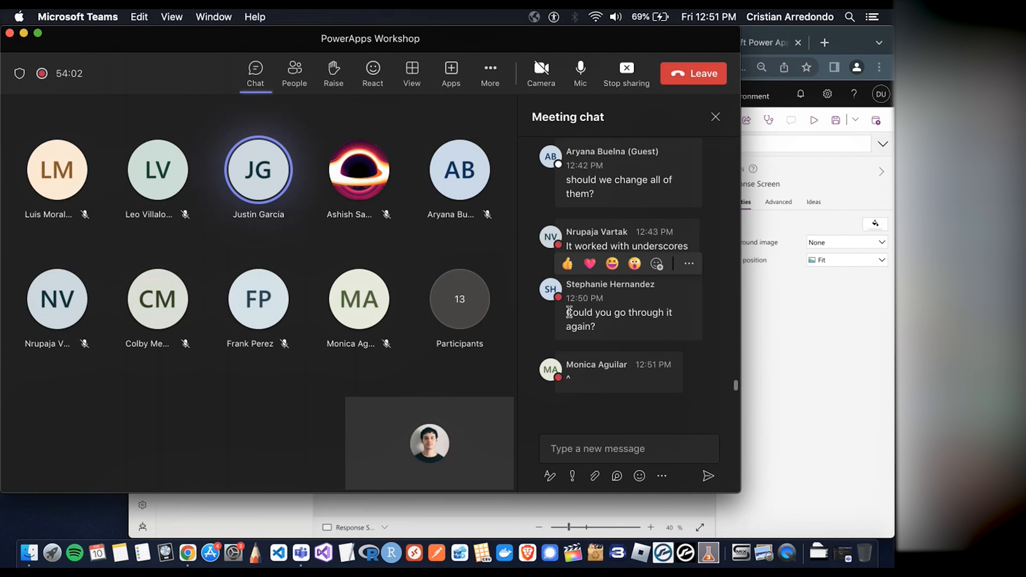
{"action": "left_click_drag", "start_coordinate": [567, 312], "coordinate": [602, 328]}
{"action": "left_click", "coordinate": [622, 332]}
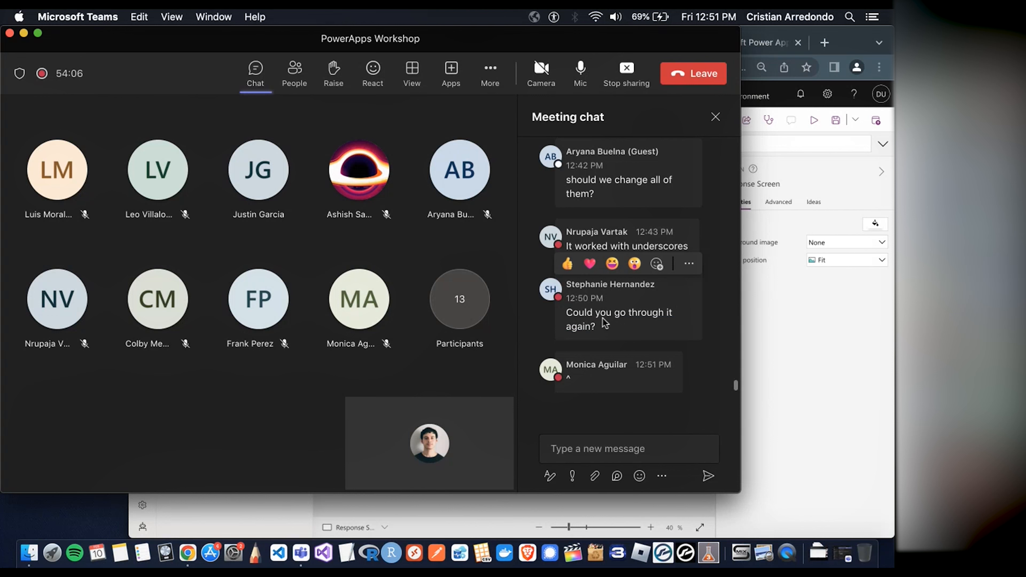
{"action": "left_click", "coordinate": [781, 343]}
Go back from the flow run to Open AI Flow's details page and review its 28-day run history
{"action": "left_click", "coordinate": [612, 44]}
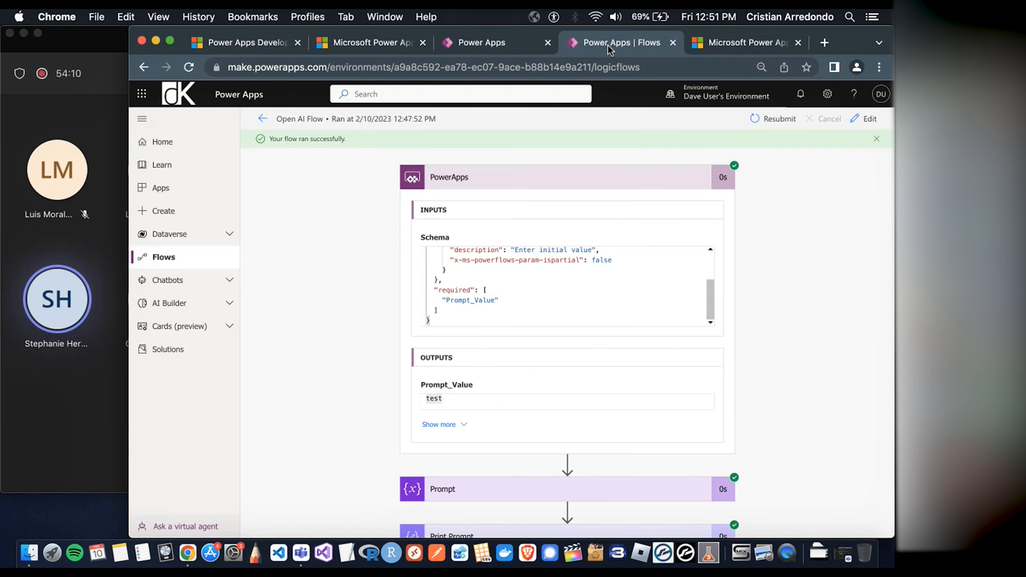
{"action": "left_click", "coordinate": [142, 67]}
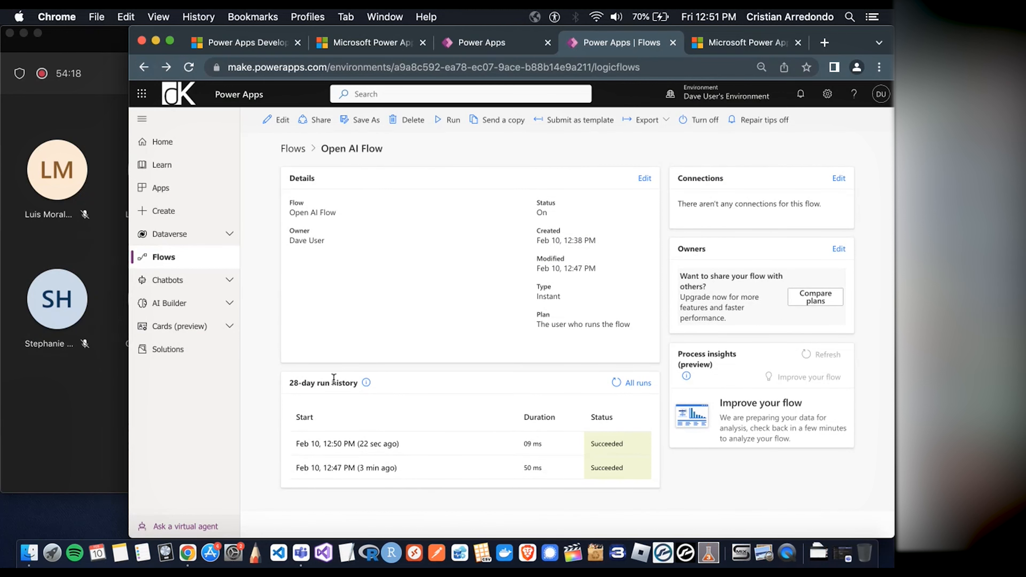
{"action": "left_click_drag", "start_coordinate": [289, 382], "coordinate": [358, 382]}
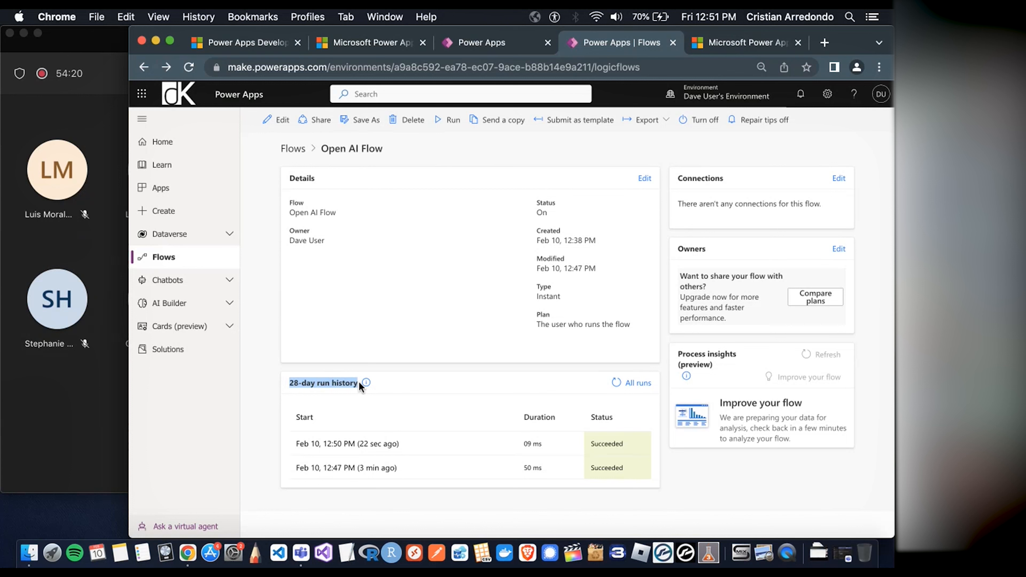
{"action": "left_click", "coordinate": [411, 383]}
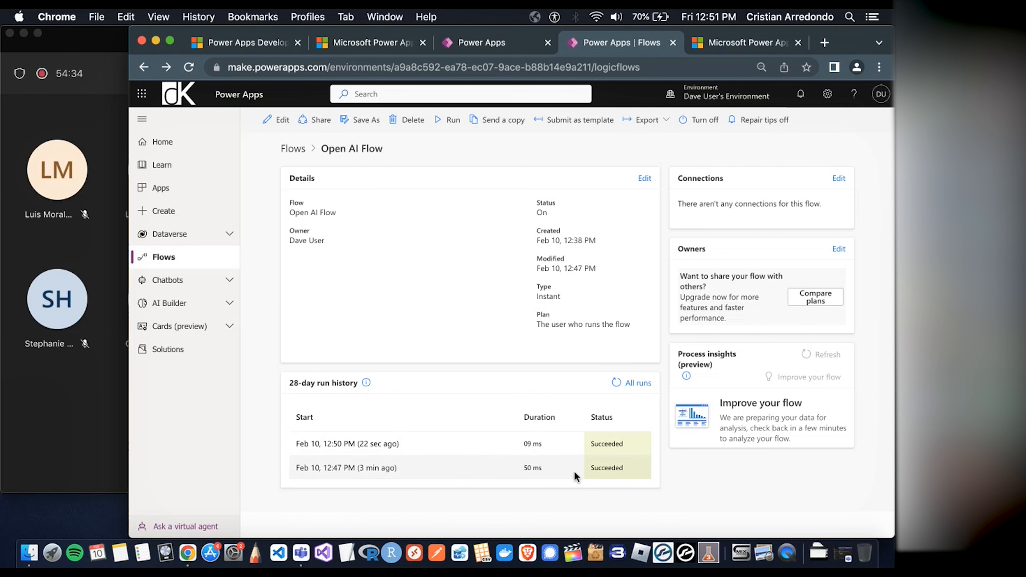
{"action": "left_click", "coordinate": [521, 40]}
{"action": "left_click", "coordinate": [589, 42]}
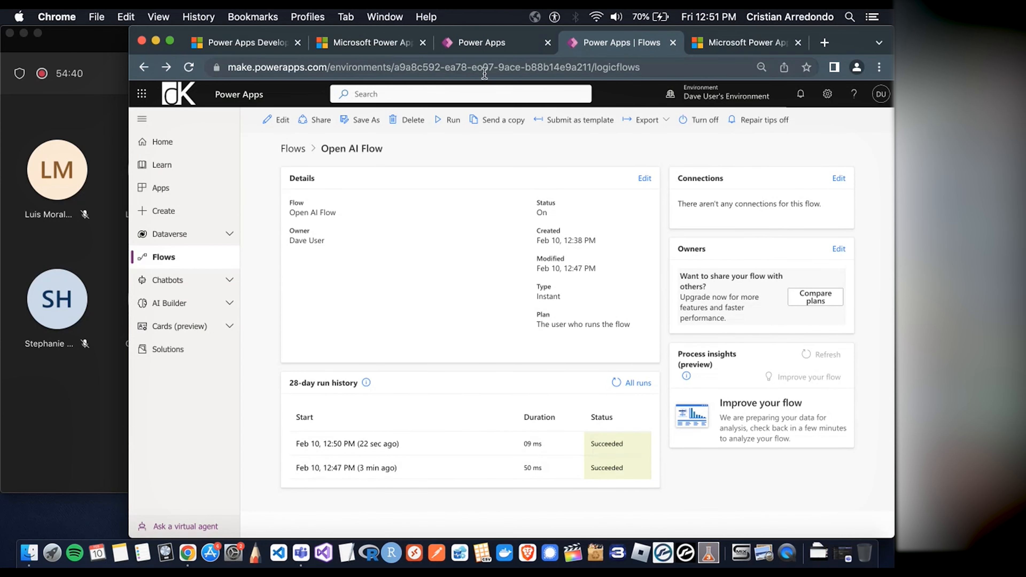
Preview the canvas app from the Home Screen and submit the question again to trigger another flow run
{"action": "left_click", "coordinate": [483, 43]}
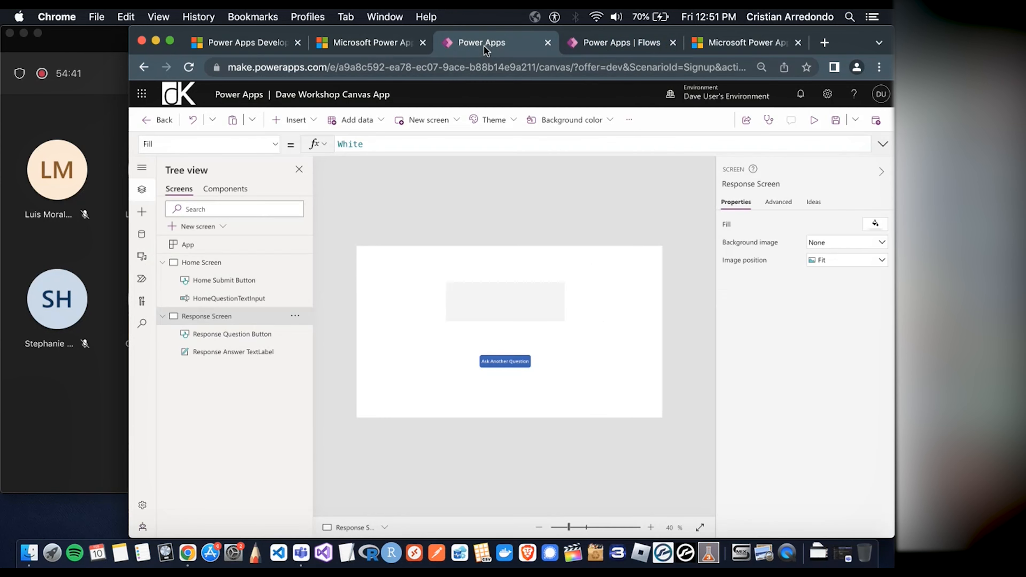
{"action": "left_click", "coordinate": [244, 264]}
{"action": "left_click", "coordinate": [813, 120]}
{"action": "left_click", "coordinate": [522, 285]}
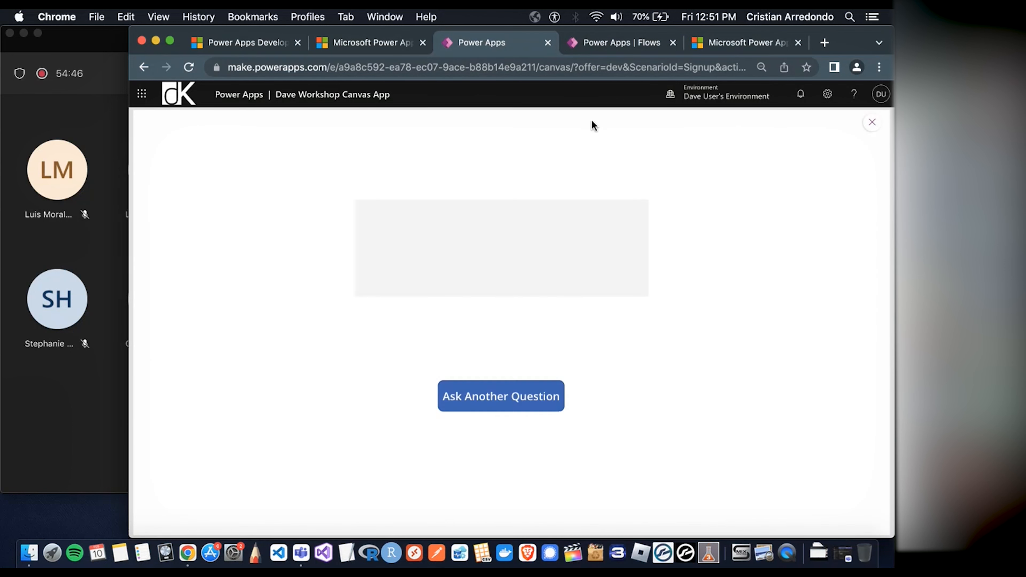
Refresh Open AI Flow's 28-day run history to look for the newly triggered run
{"action": "left_click", "coordinate": [593, 40]}
{"action": "left_click", "coordinate": [616, 382]}
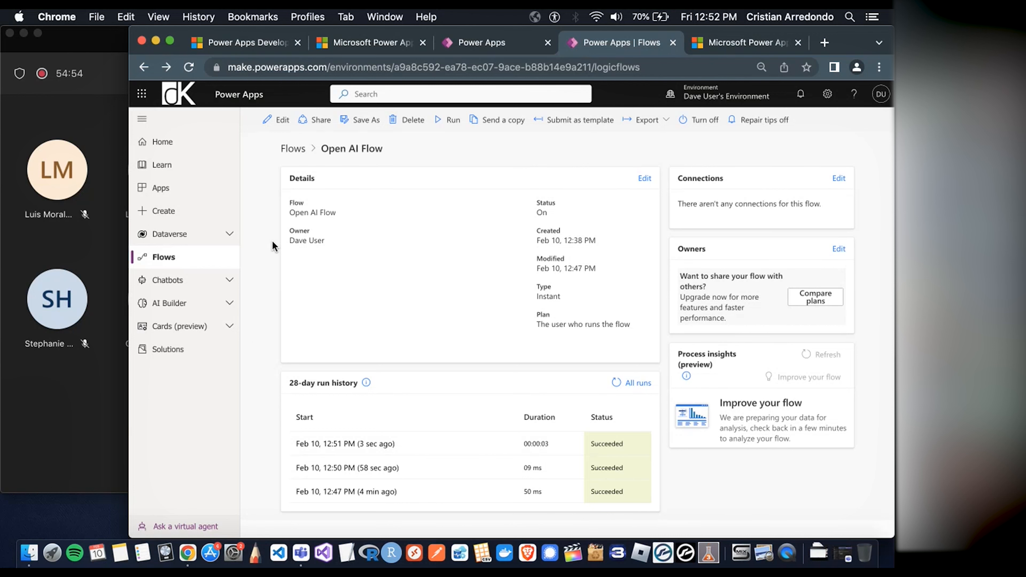
{"action": "left_click", "coordinate": [492, 43]}
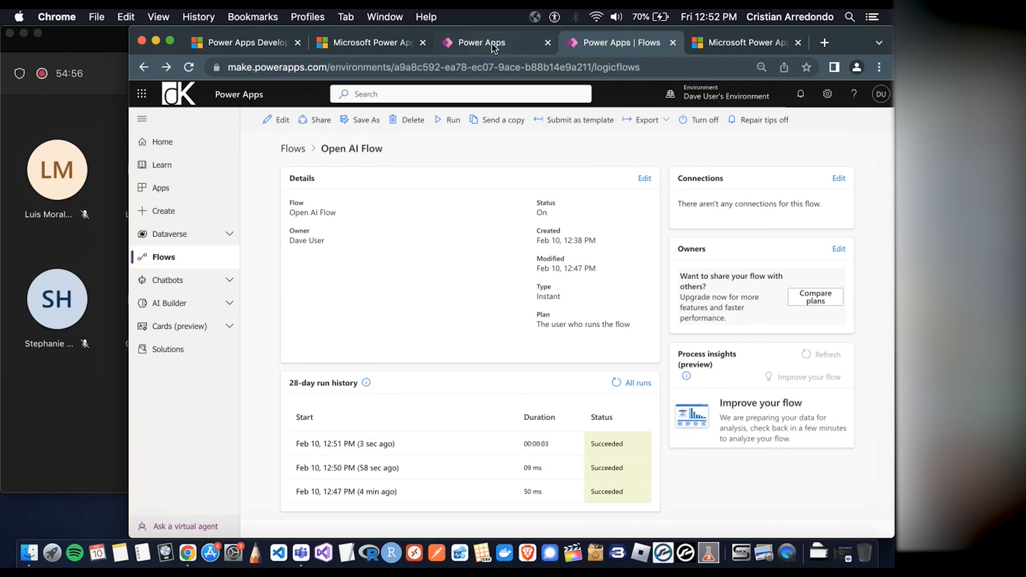
{"action": "left_click", "coordinate": [626, 45]}
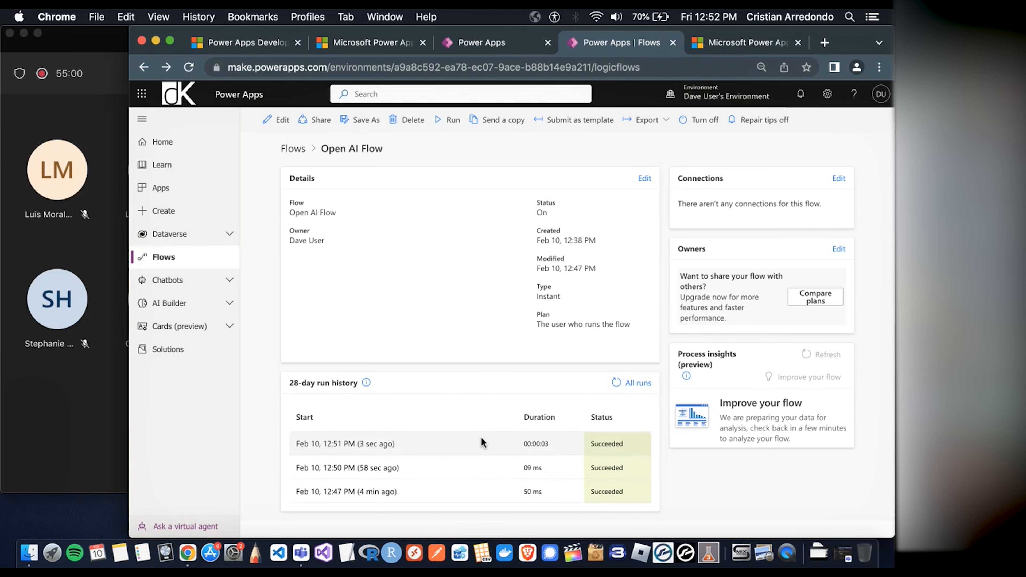
Open the Feb 10, 12:51 PM run and examine the Prompt_Value output of its PowerApps trigger
{"action": "left_click", "coordinate": [364, 444]}
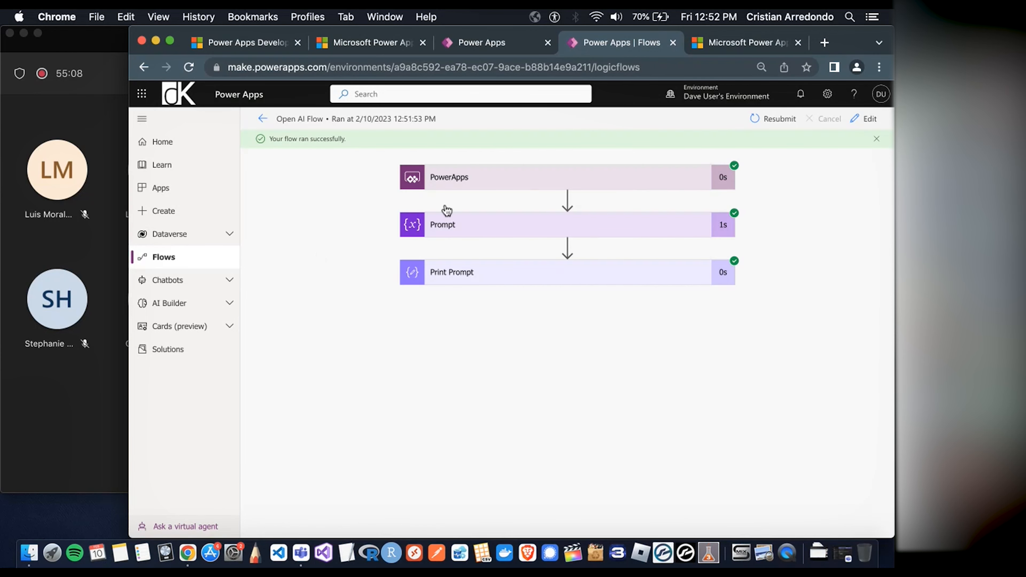
{"action": "left_click", "coordinate": [489, 174]}
{"action": "scroll", "coordinate": [363, 203], "scroll_direction": "down", "scroll_amount": 3}
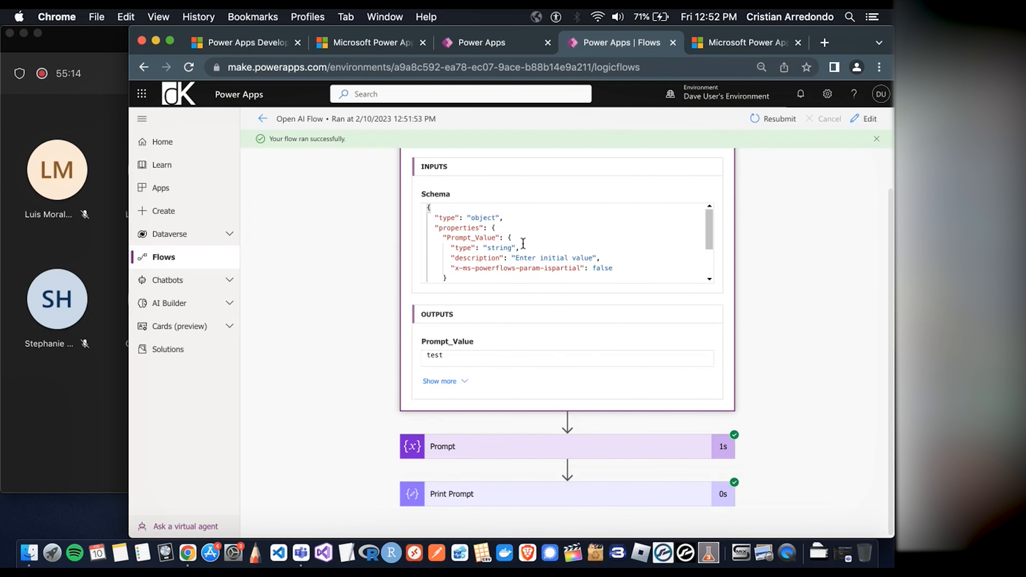
{"action": "mouse_move", "coordinate": [419, 343]}
{"action": "left_mouse_down"}
{"action": "mouse_move", "coordinate": [473, 340]}
{"action": "mouse_move", "coordinate": [412, 357]}
{"action": "left_mouse_up"}
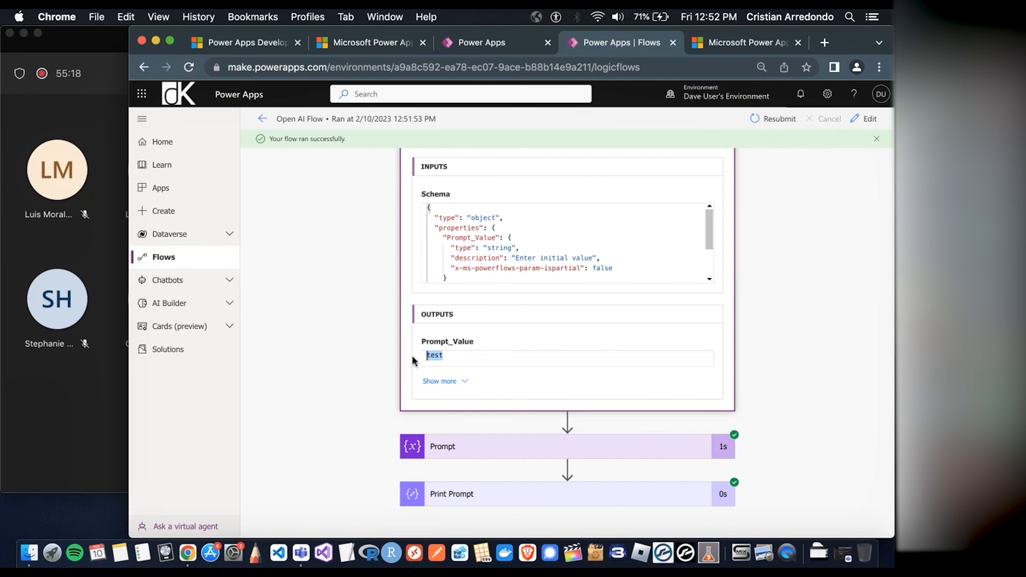
Return to the canvas app, close the preview and select the Home Screen in the editor
{"action": "left_click", "coordinate": [491, 46]}
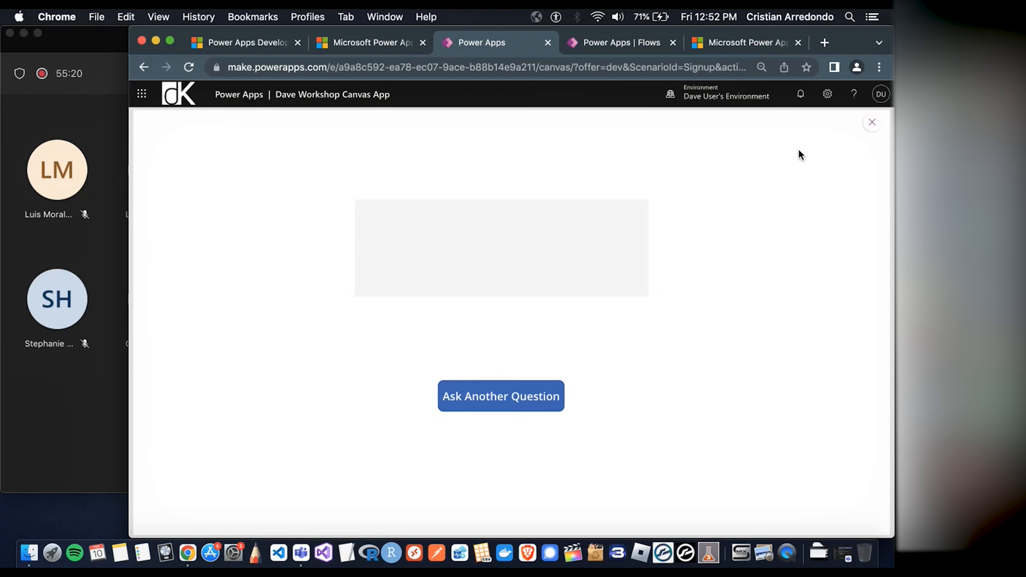
{"action": "left_click", "coordinate": [872, 122]}
{"action": "left_click", "coordinate": [213, 262]}
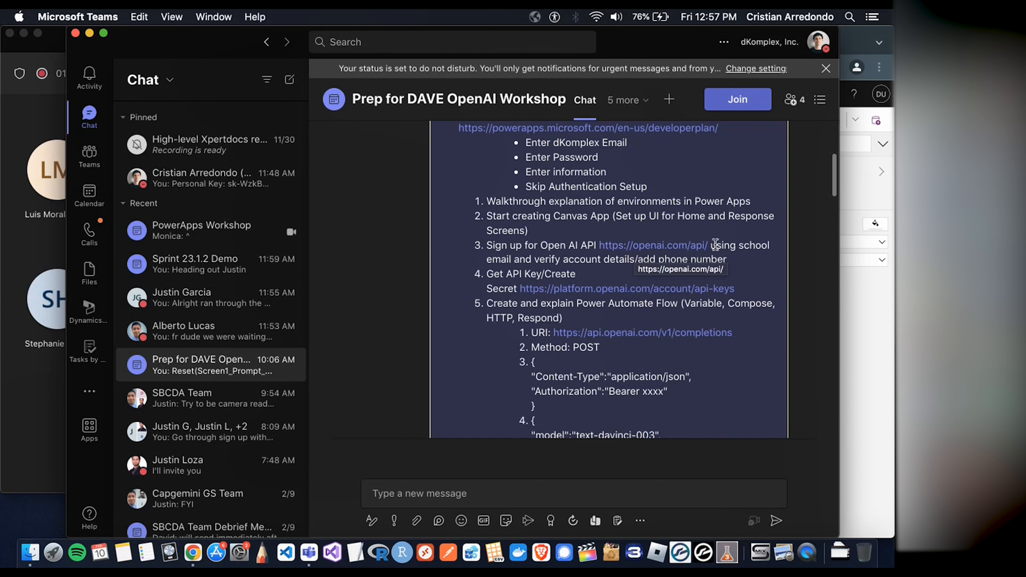
In Teams, highlight the school-email and account-verification note for the Open AI API sign-up in the workshop prep chat
{"action": "left_click_drag", "start_coordinate": [712, 243], "coordinate": [753, 262]}
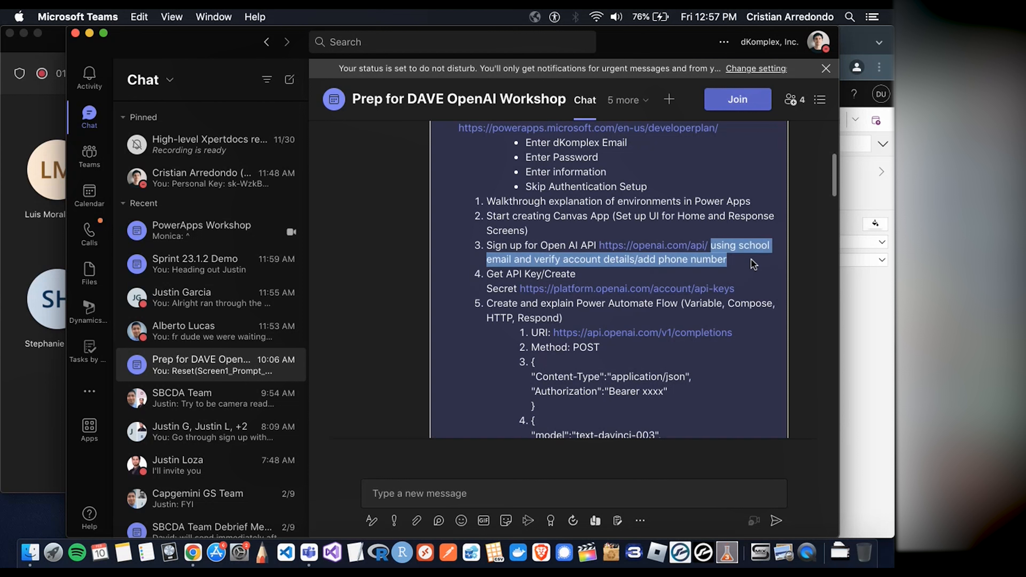
Open the OpenAI API site from the workshop outline link and bring up its account sign-up form
{"action": "left_click", "coordinate": [735, 255]}
{"action": "left_click", "coordinate": [701, 251]}
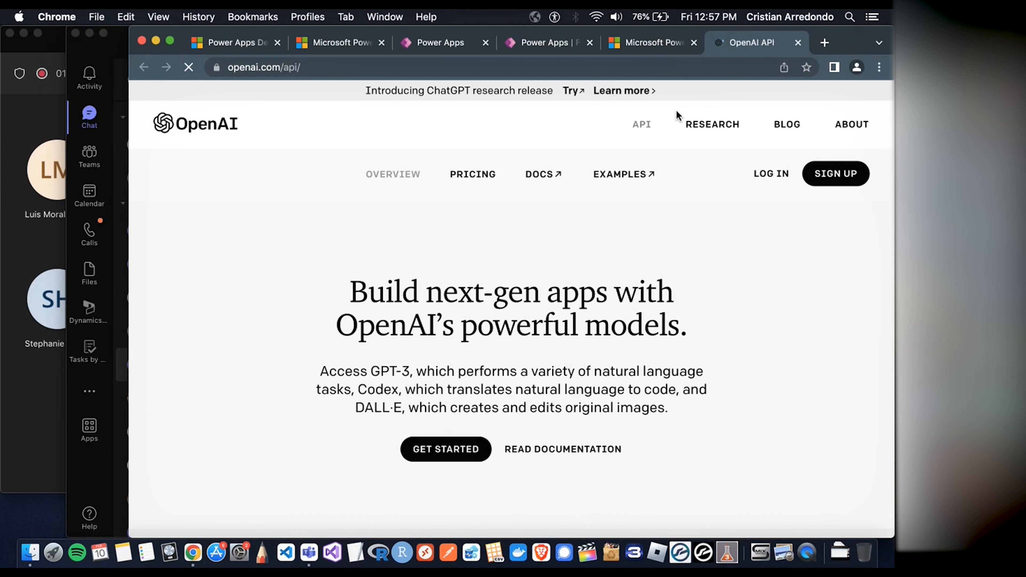
{"action": "left_click", "coordinate": [827, 182]}
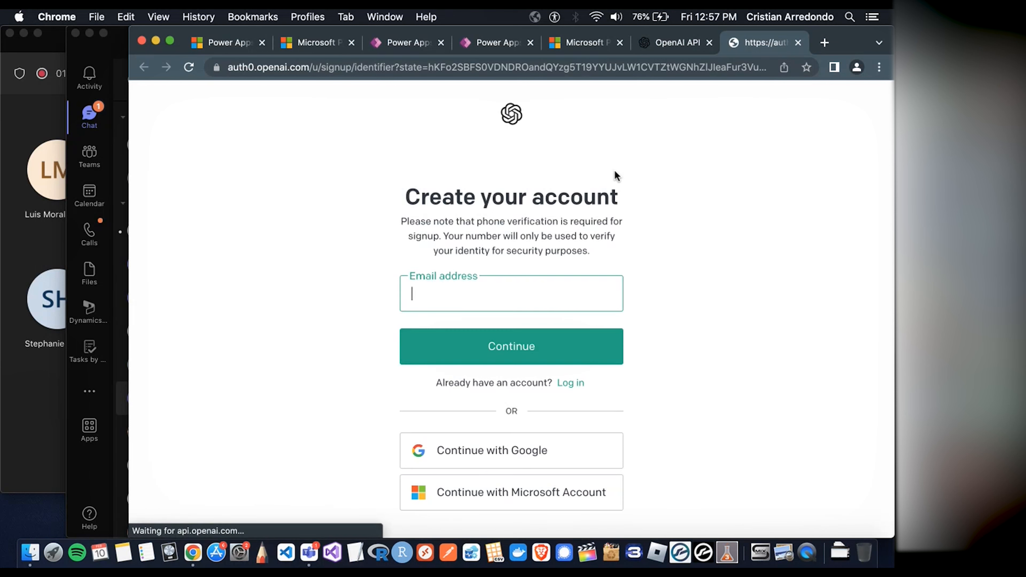
{"action": "left_click", "coordinate": [430, 243]}
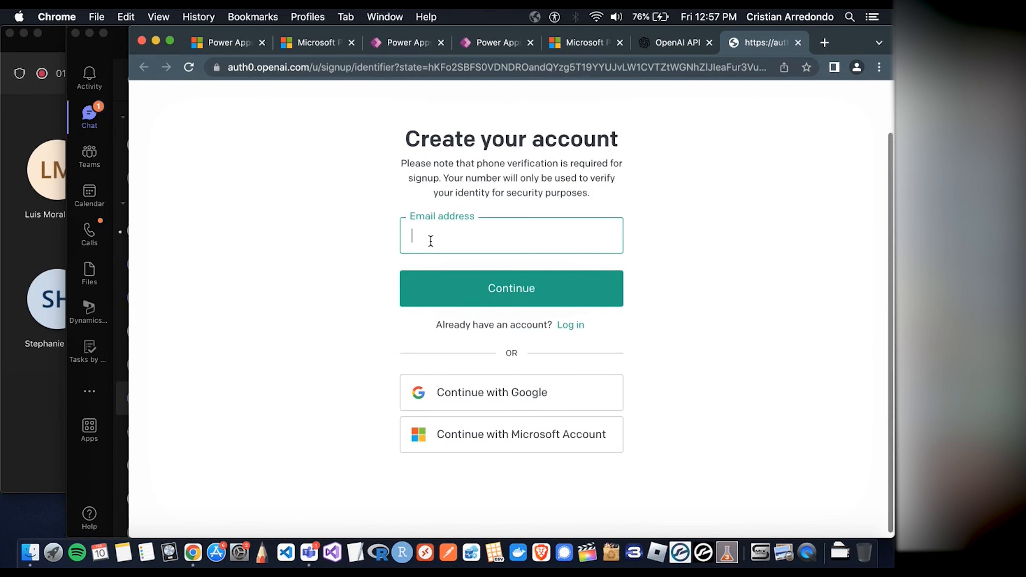
{"action": "left_click", "coordinate": [355, 246]}
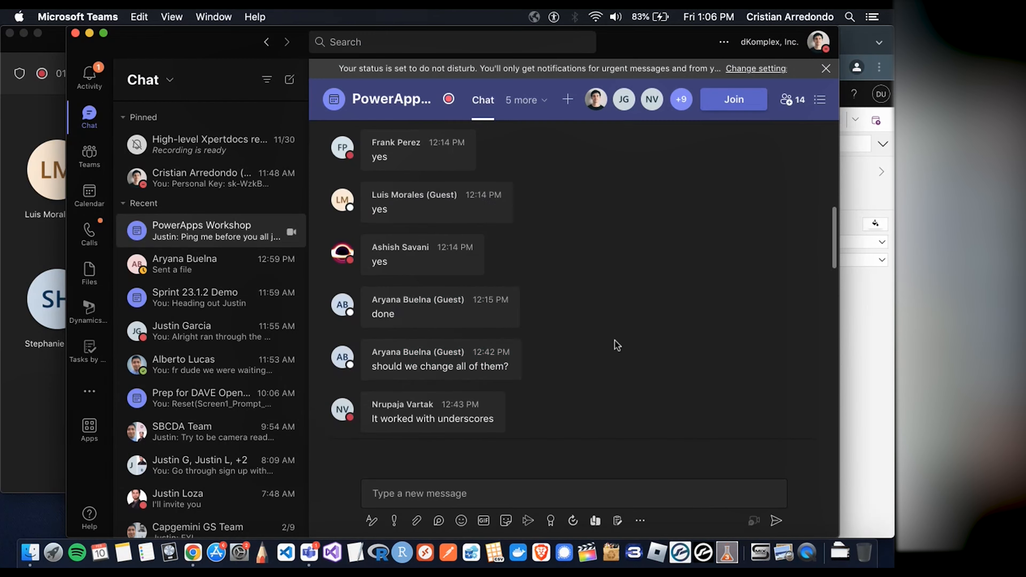
{"action": "scroll", "coordinate": [616, 344], "scroll_direction": "up", "scroll_amount": 10}
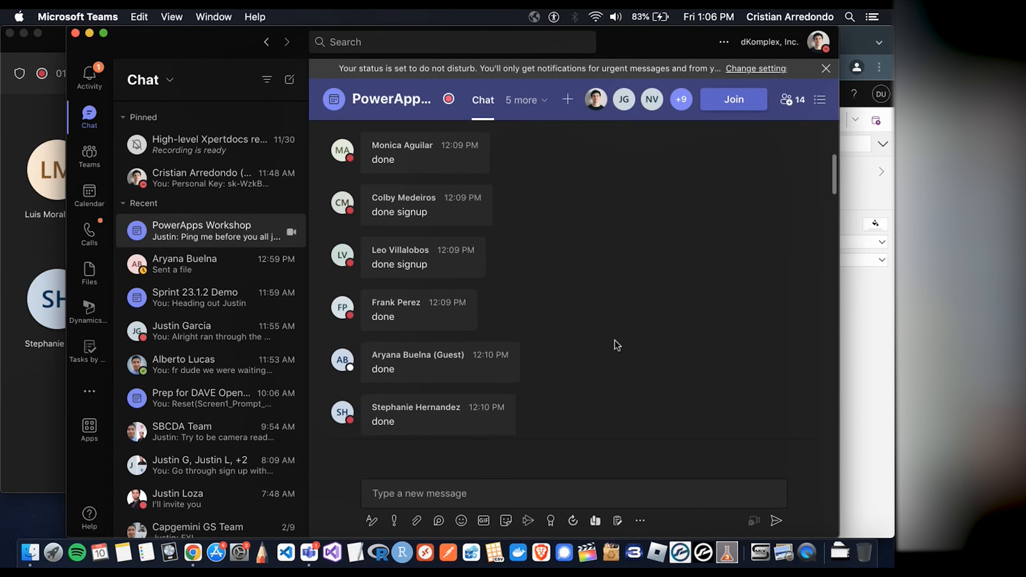
{"action": "scroll", "coordinate": [642, 301], "scroll_direction": "up", "scroll_amount": 15}
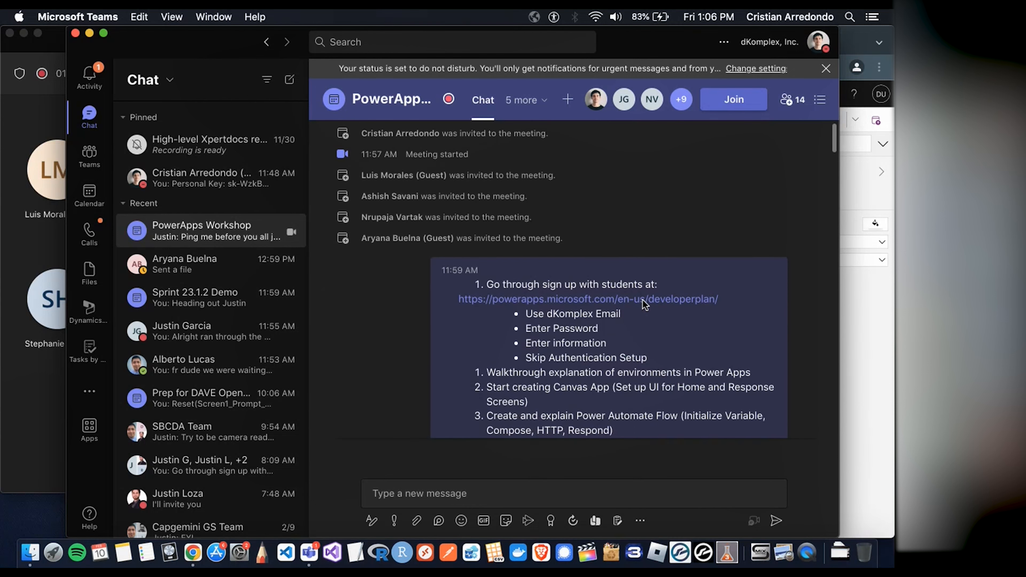
{"action": "scroll", "coordinate": [612, 294], "scroll_direction": "up", "scroll_amount": 3}
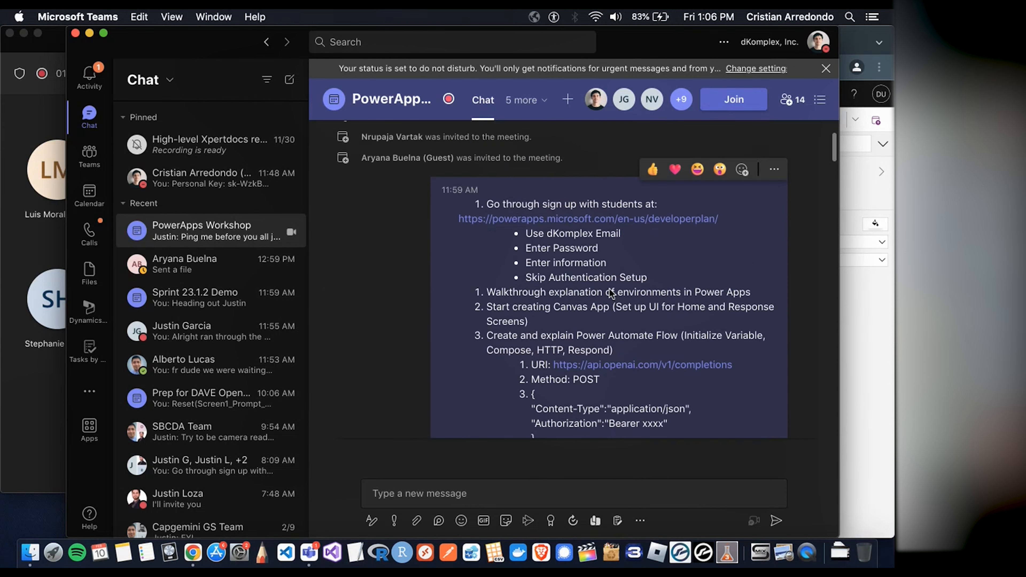
{"action": "scroll", "coordinate": [590, 270], "scroll_direction": "down", "scroll_amount": 8}
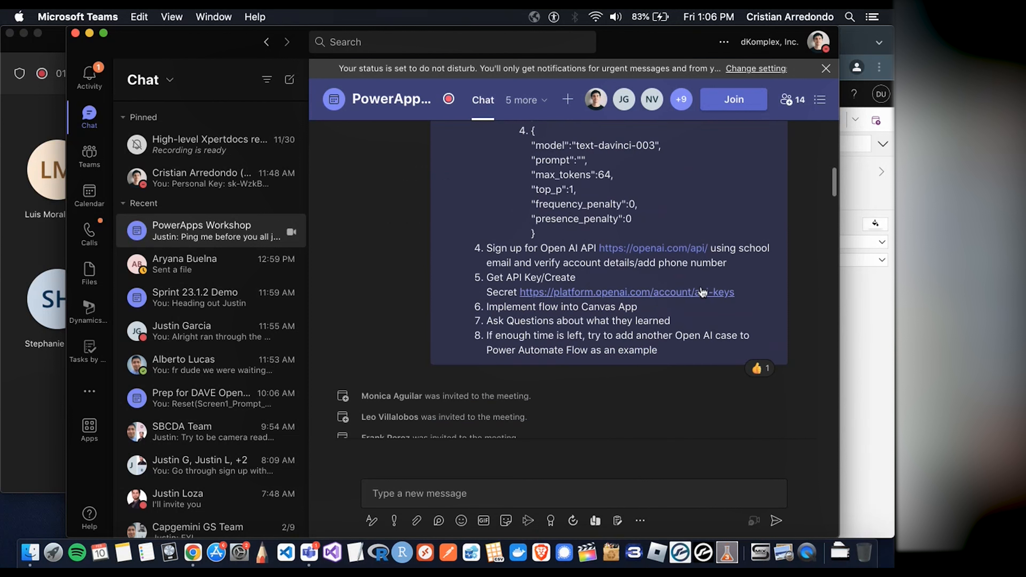
{"action": "left_click_drag", "start_coordinate": [739, 291], "coordinate": [519, 291]}
{"action": "key", "text": "super+c"}
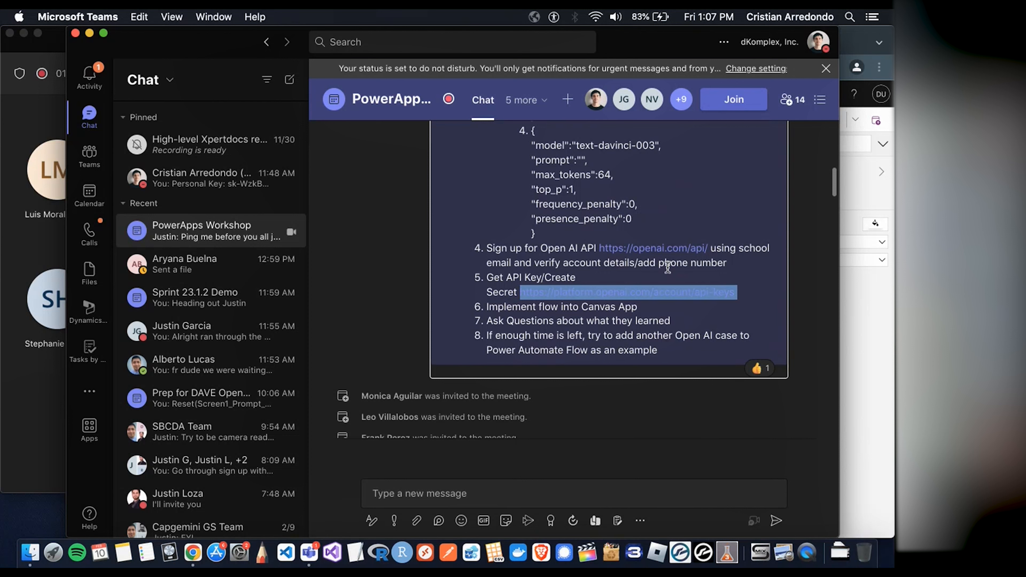
{"action": "left_click", "coordinate": [454, 491]}
{"action": "key", "text": "super+v"}
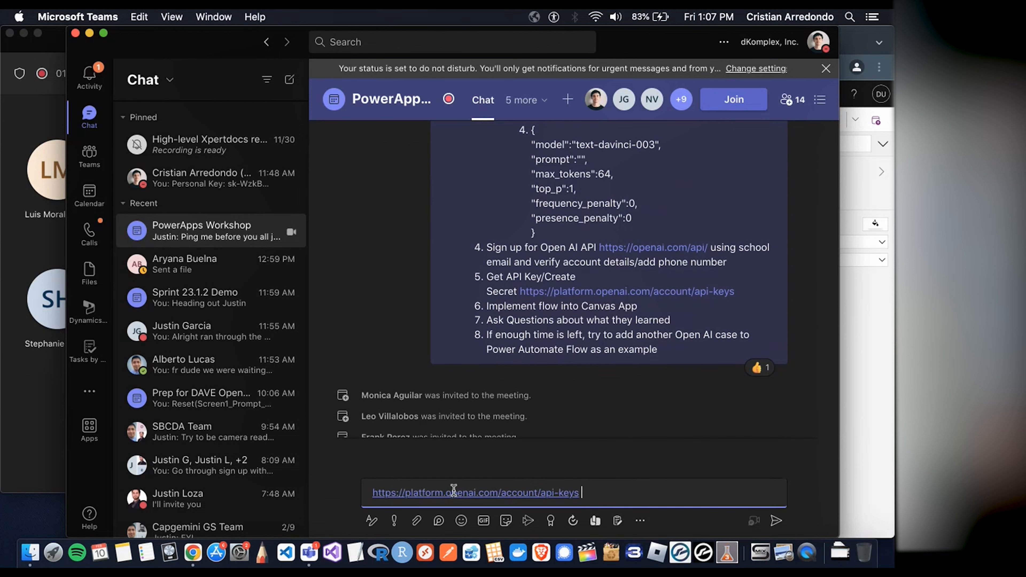
{"action": "key", "text": "Return"}
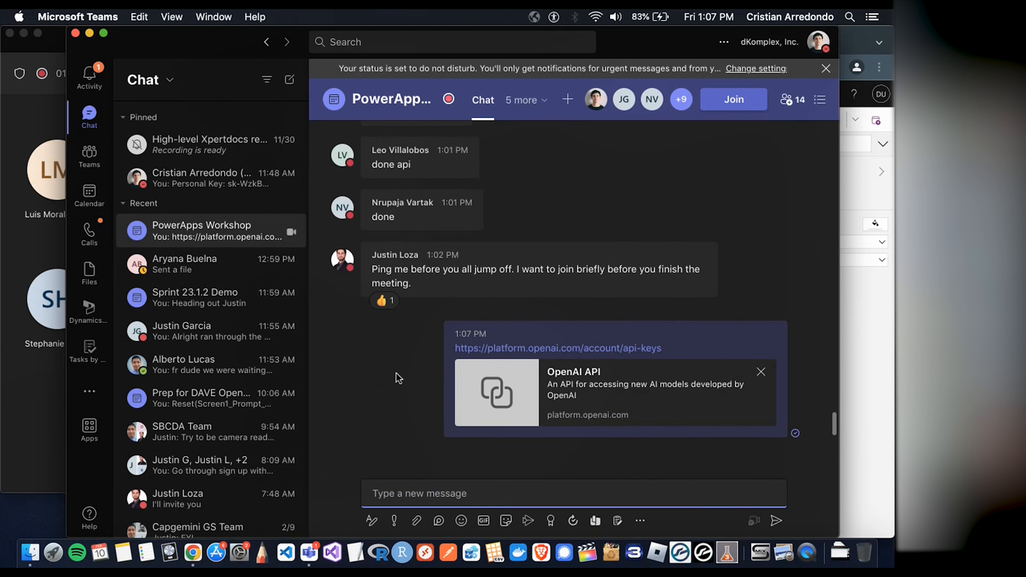
Open the OpenAI API keys page from the link just posted in the chat
{"action": "left_click", "coordinate": [759, 261]}
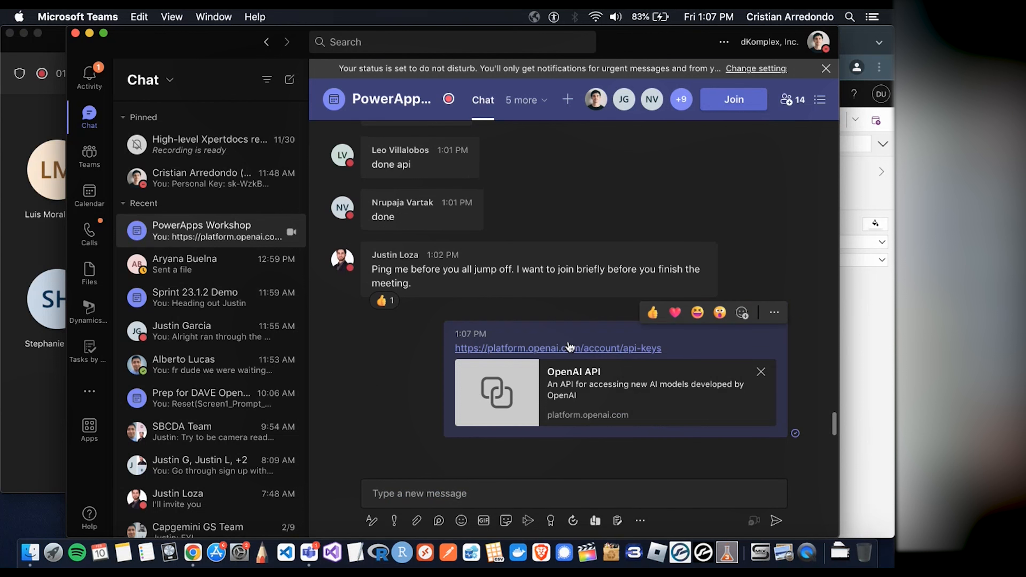
{"action": "left_click", "coordinate": [590, 350]}
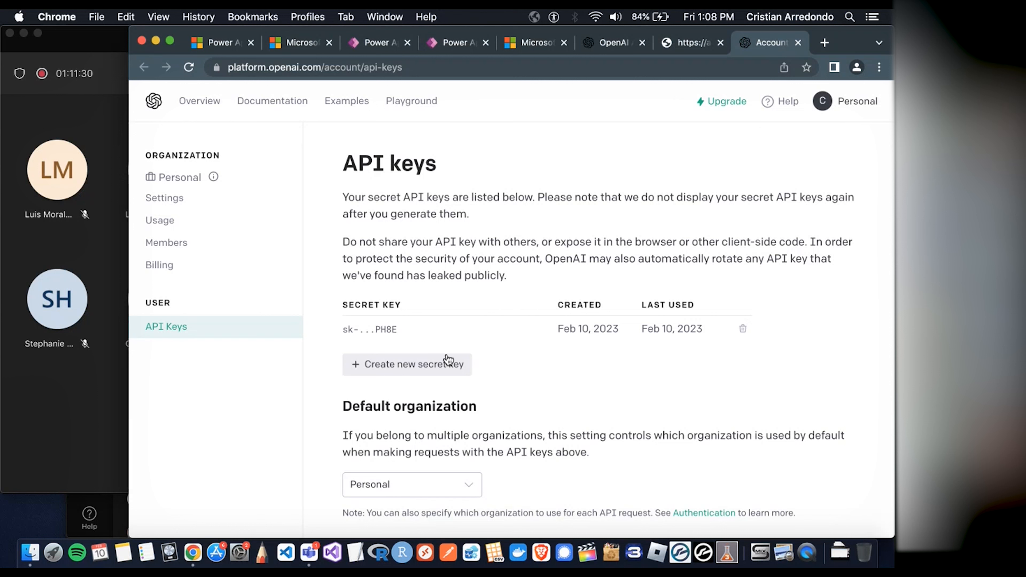
{"action": "left_click", "coordinate": [822, 106]}
Generate a new OpenAI secret key, copy it and close the key dialog
{"action": "left_click", "coordinate": [437, 369]}
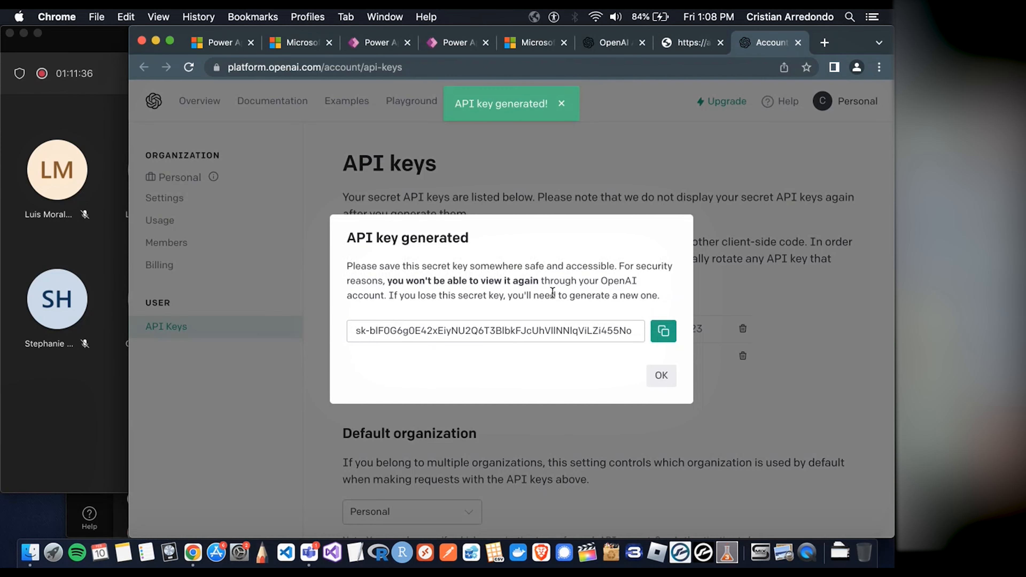
{"action": "left_click", "coordinate": [663, 331]}
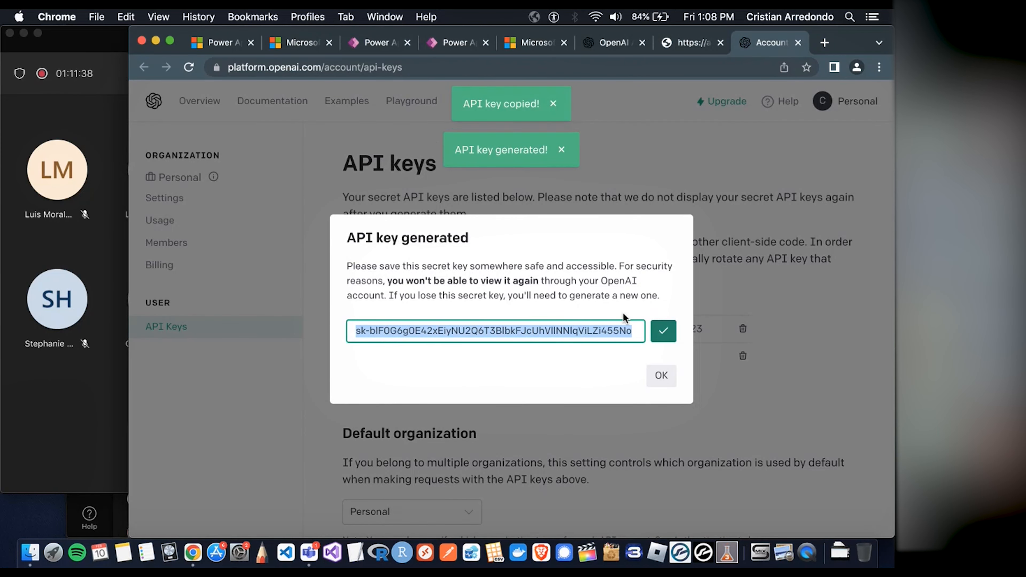
{"action": "left_click", "coordinate": [661, 375]}
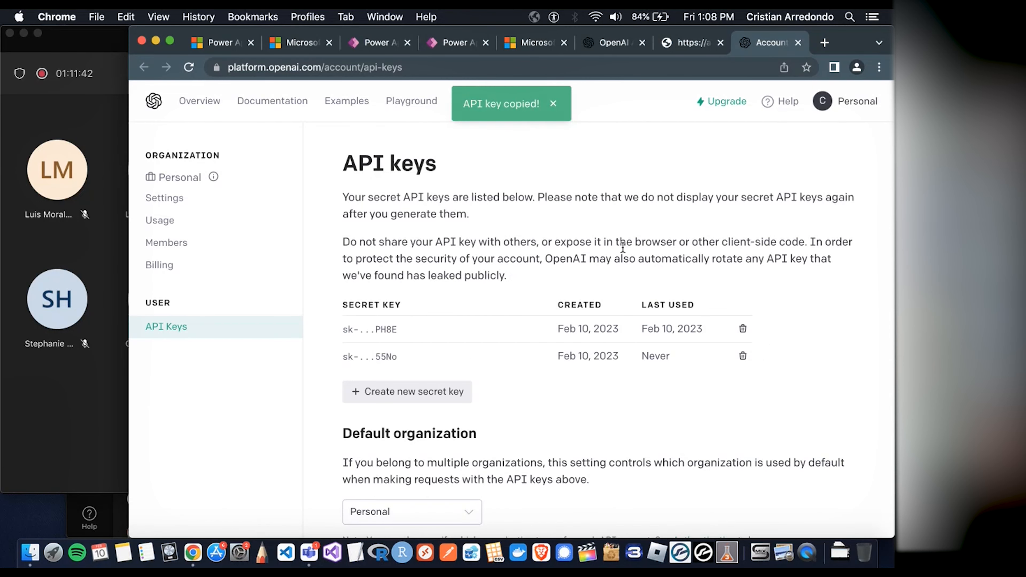
{"action": "left_click", "coordinate": [813, 108]}
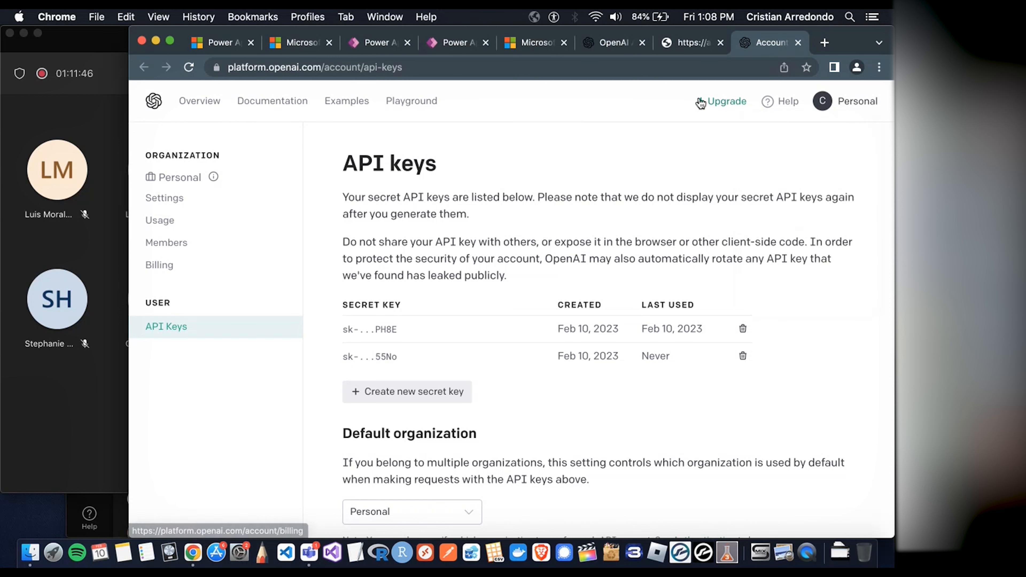
Switch from the OpenAI pages to the Open AI Flow editor in Power Apps
{"action": "left_click", "coordinate": [687, 43]}
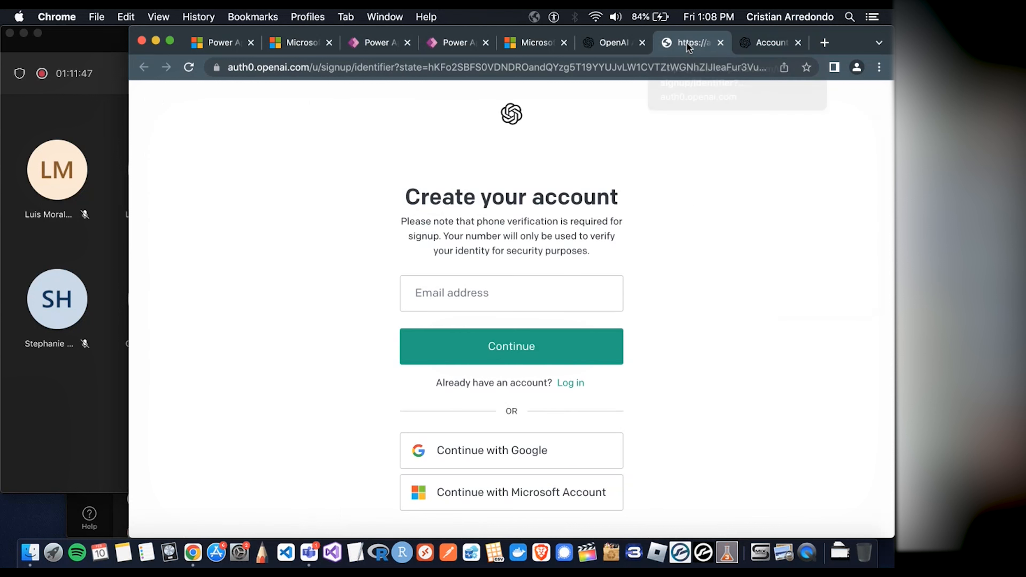
{"action": "left_click", "coordinate": [761, 39]}
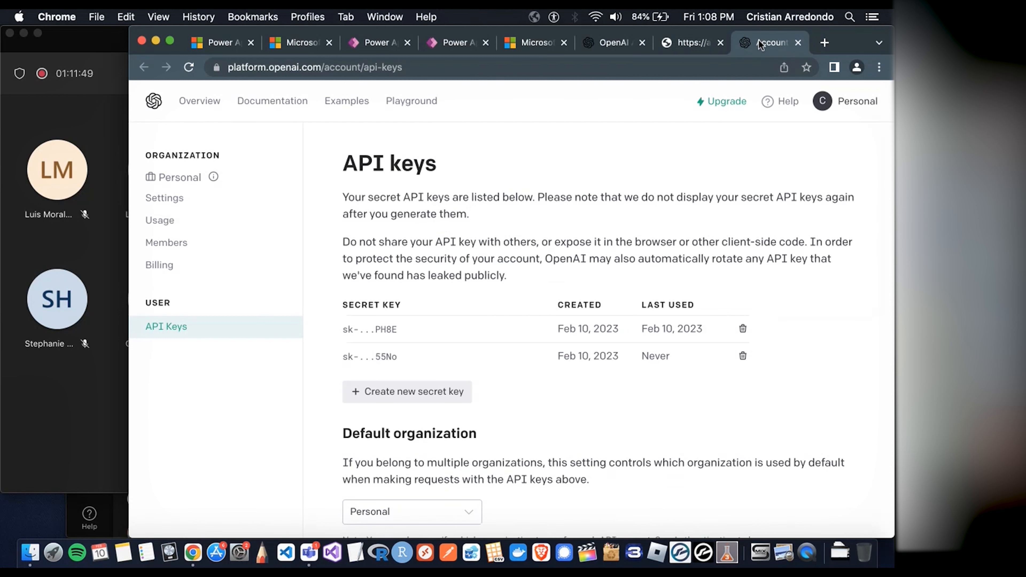
{"action": "left_click", "coordinate": [613, 44]}
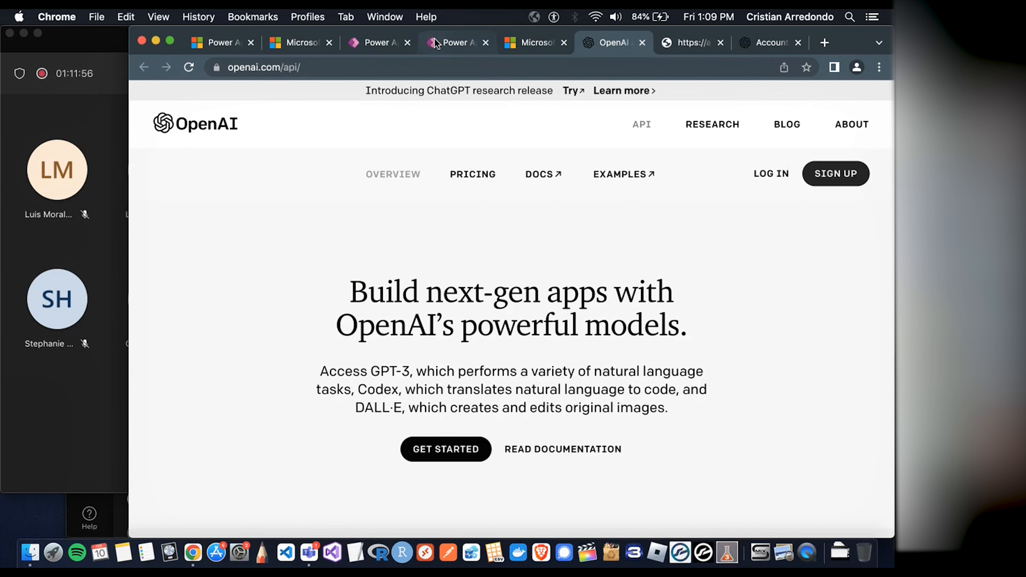
{"action": "left_click", "coordinate": [375, 42]}
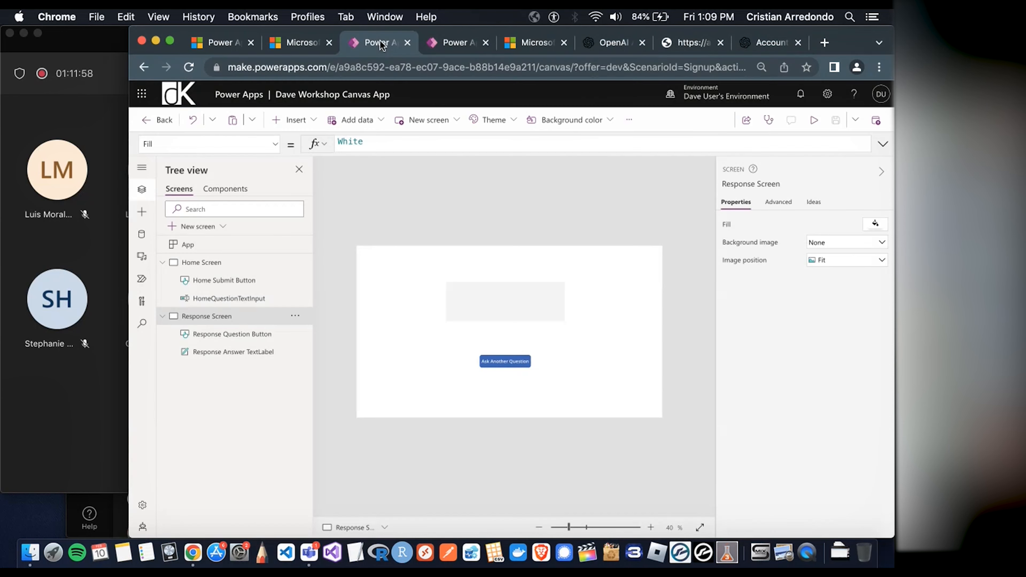
{"action": "left_click", "coordinate": [447, 43]}
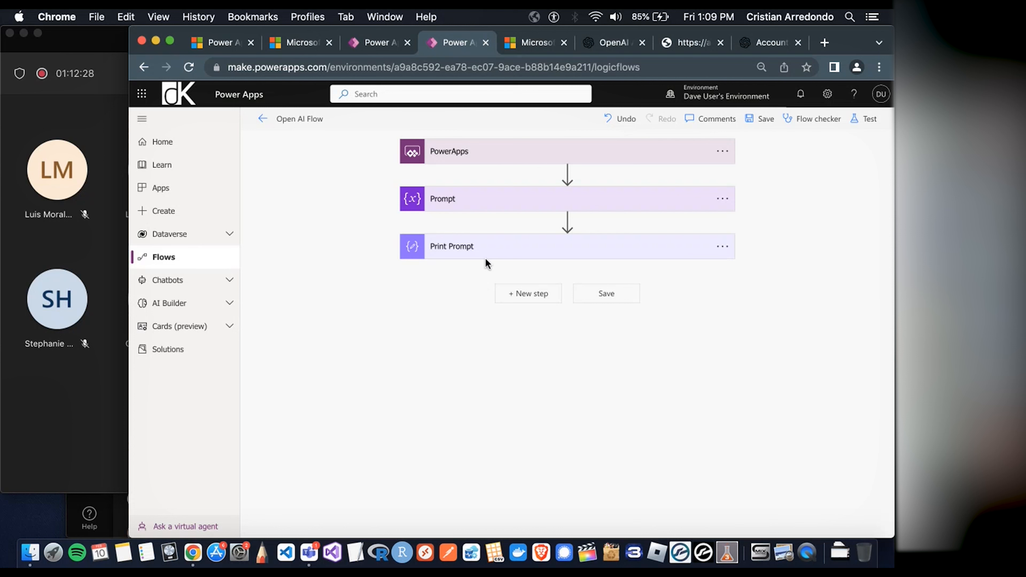
Add a premium HTTP action to the Open AI Flow below the Print Prompt step
{"action": "left_click", "coordinate": [520, 300]}
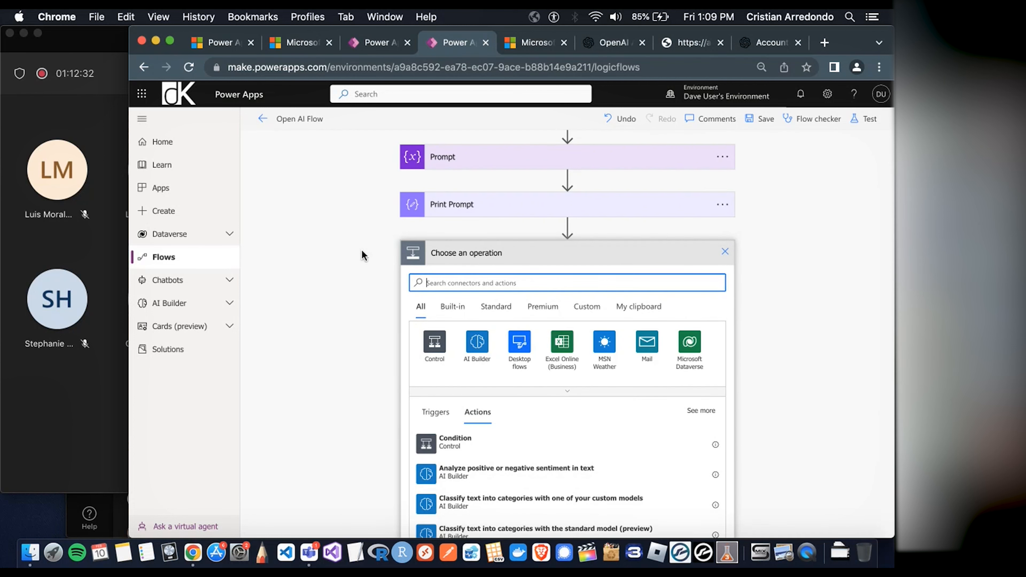
{"action": "type", "text": "http"}
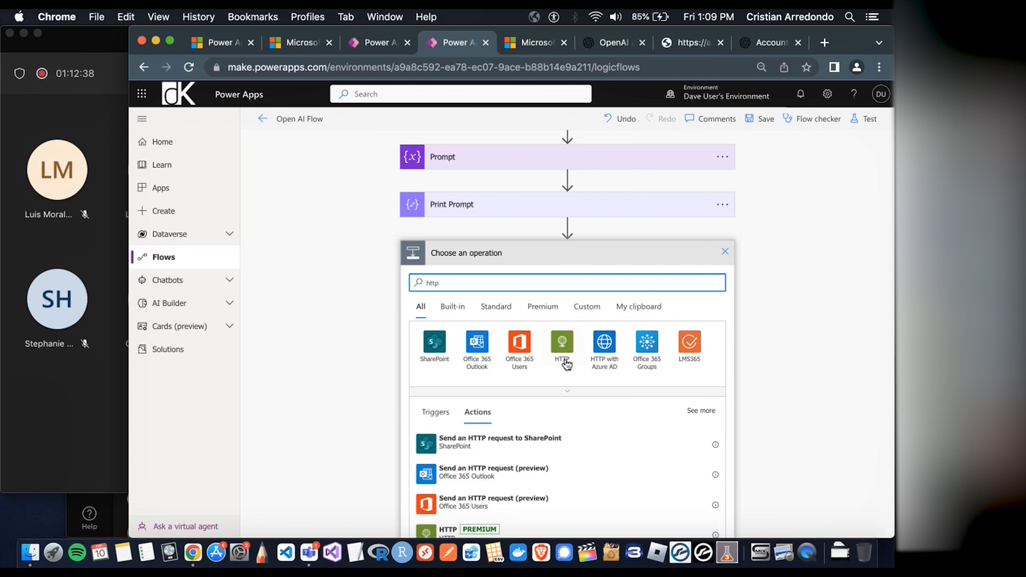
{"action": "left_click", "coordinate": [562, 343]}
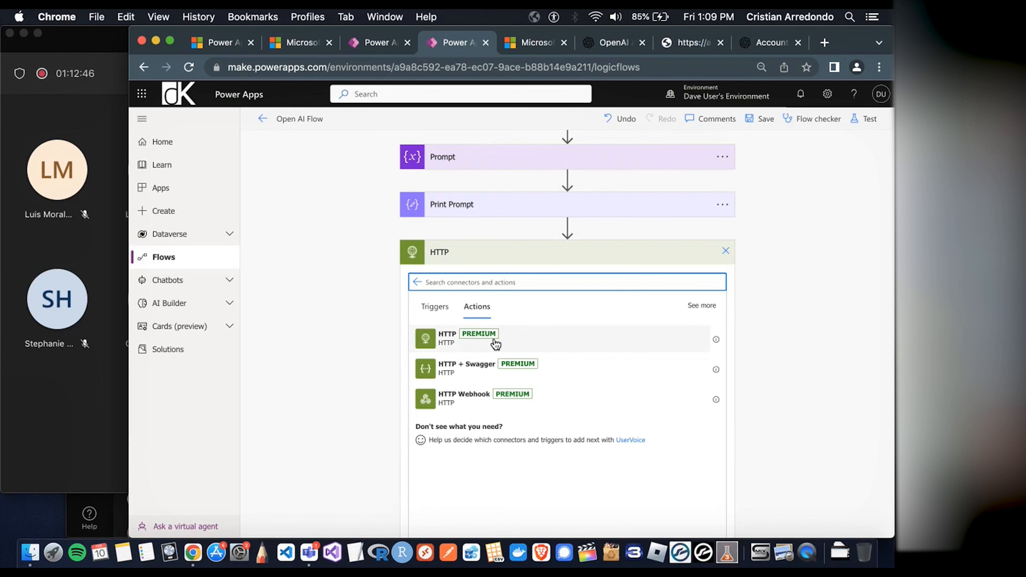
{"action": "left_click", "coordinate": [519, 337]}
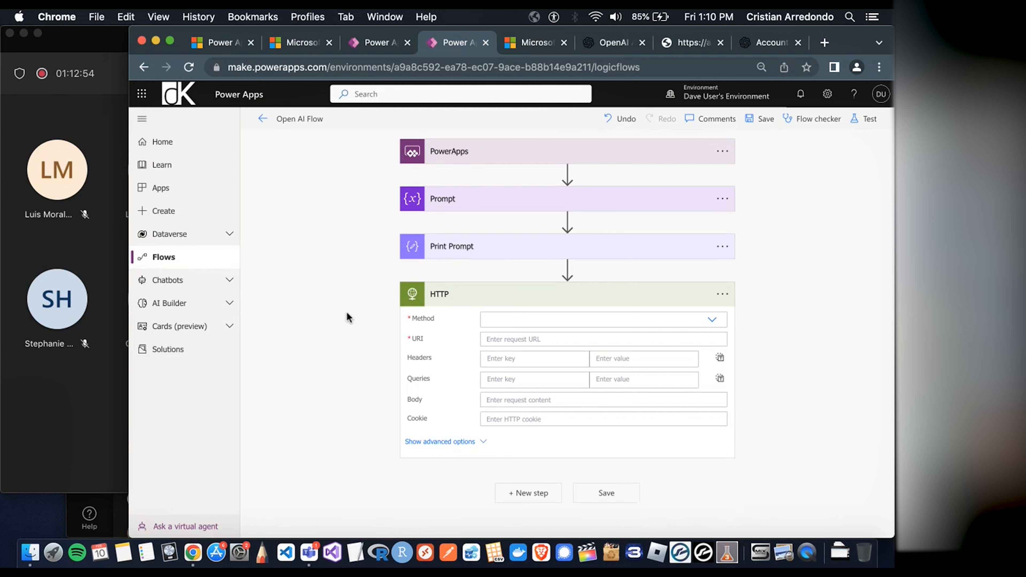
Switch to the PowerApps Workshop chat in Microsoft Teams and copy the Content-Type and Authorization header JSON block from the outline message
{"action": "left_click", "coordinate": [309, 552]}
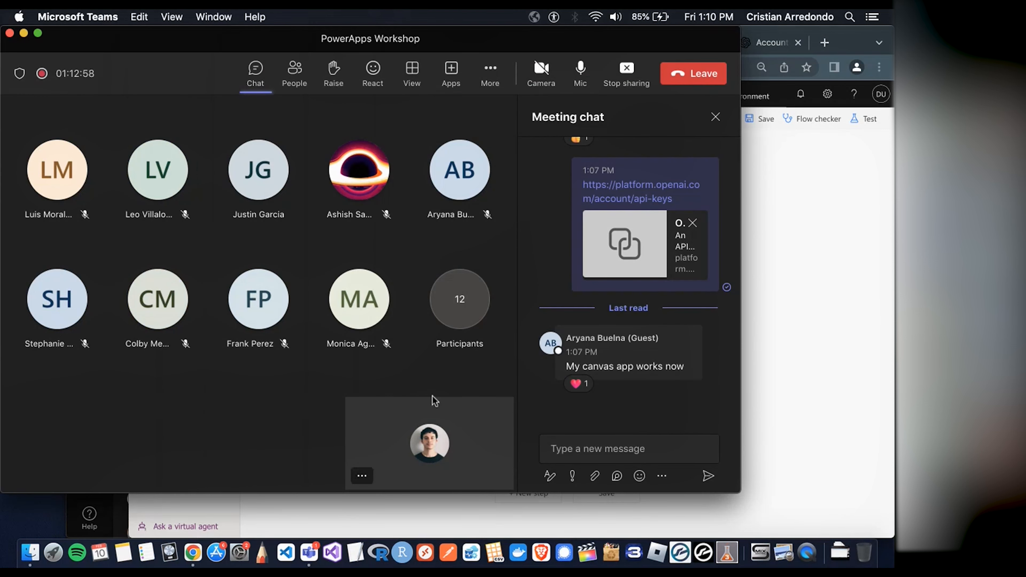
{"action": "left_click", "coordinate": [309, 553]}
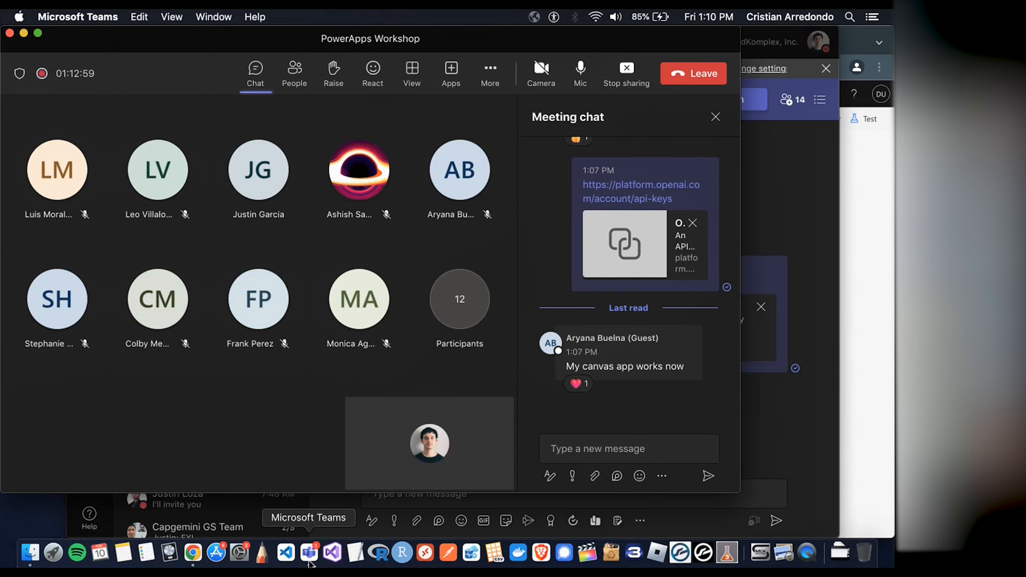
{"action": "left_click", "coordinate": [778, 217]}
{"action": "scroll", "coordinate": [653, 350], "scroll_direction": "up", "scroll_amount": 10}
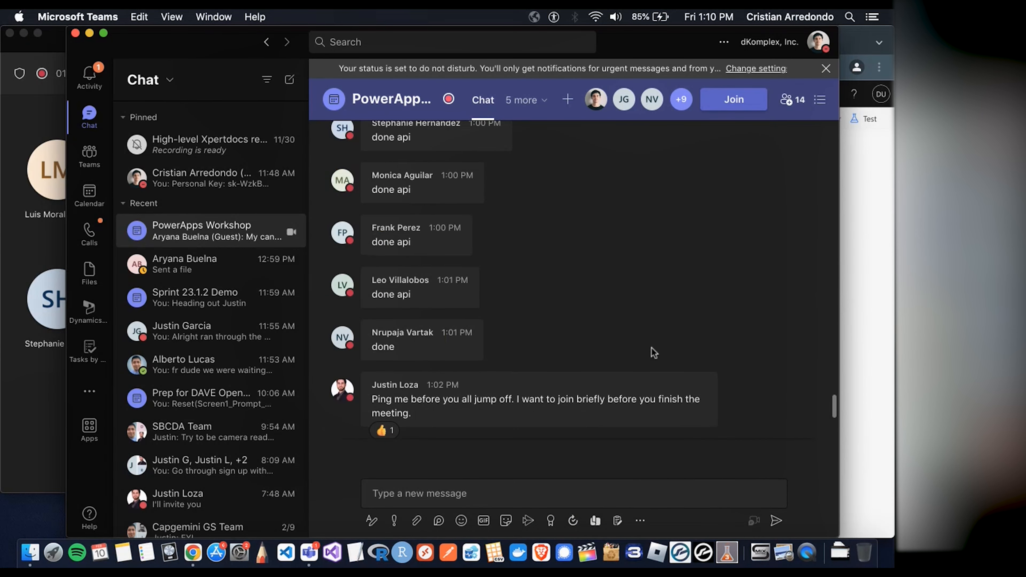
{"action": "scroll", "coordinate": [586, 358], "scroll_direction": "up", "scroll_amount": 15}
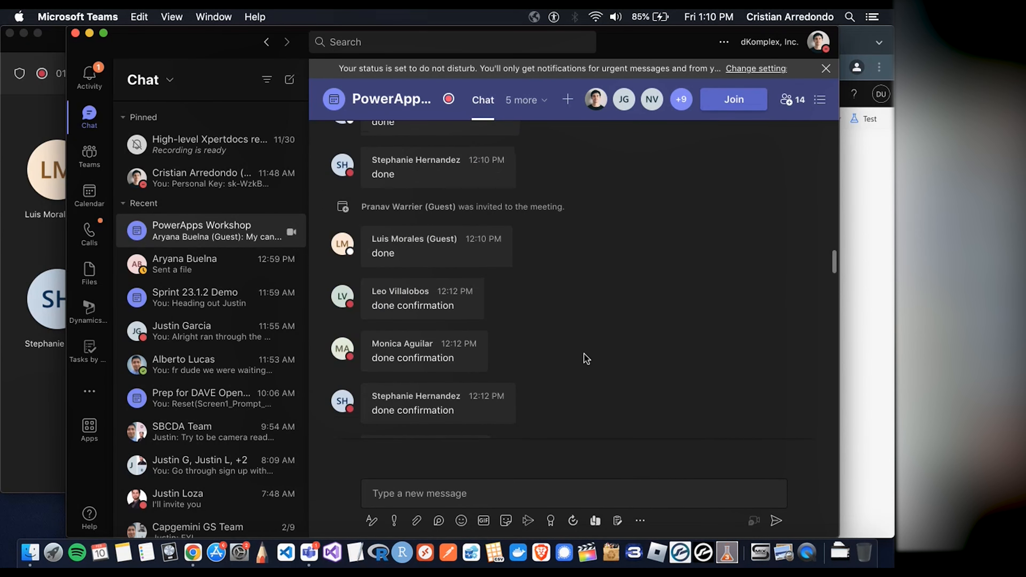
{"action": "scroll", "coordinate": [586, 359], "scroll_direction": "up", "scroll_amount": 10}
{"action": "scroll", "coordinate": [587, 358], "scroll_direction": "down", "scroll_amount": 2}
{"action": "scroll", "coordinate": [553, 255], "scroll_direction": "down", "scroll_amount": 1}
{"action": "left_click_drag", "start_coordinate": [531, 221], "coordinate": [547, 266]}
{"action": "key", "text": "super+c"}
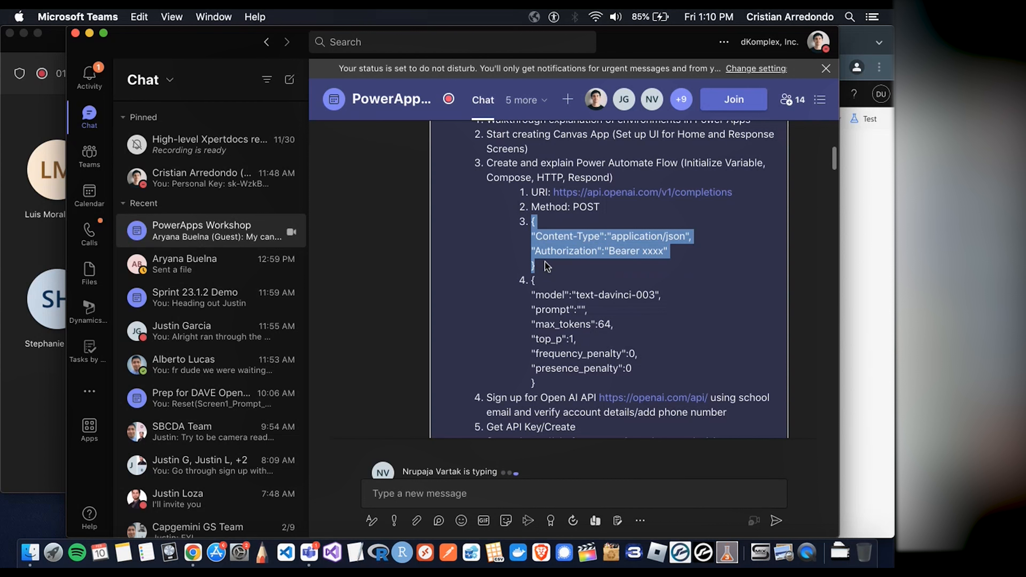
Return to the newest messages in the PowerApps Workshop chat and read them
{"action": "scroll", "coordinate": [547, 265], "scroll_direction": "down", "scroll_amount": 1}
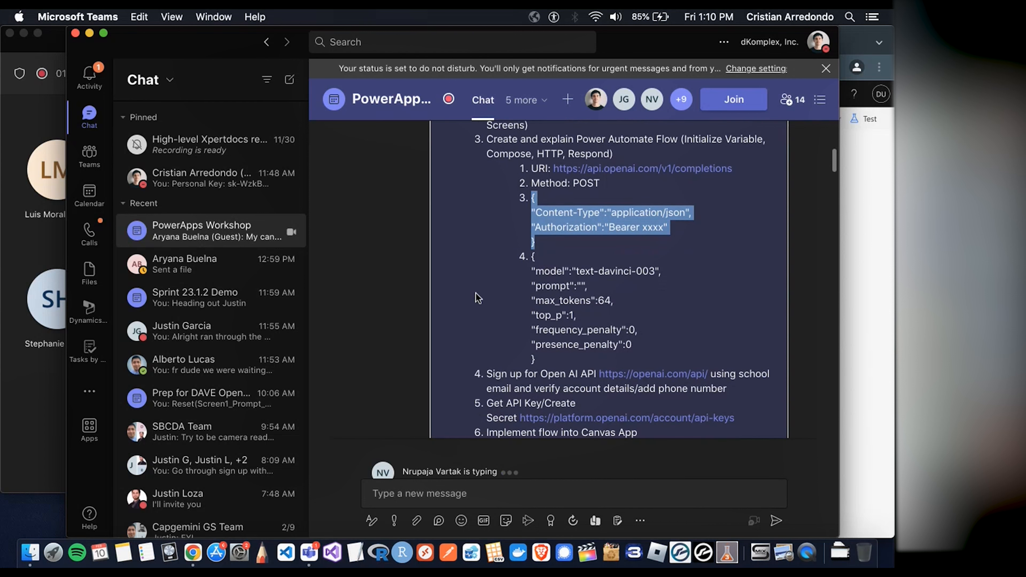
{"action": "scroll", "coordinate": [404, 265], "scroll_direction": "down", "scroll_amount": 15}
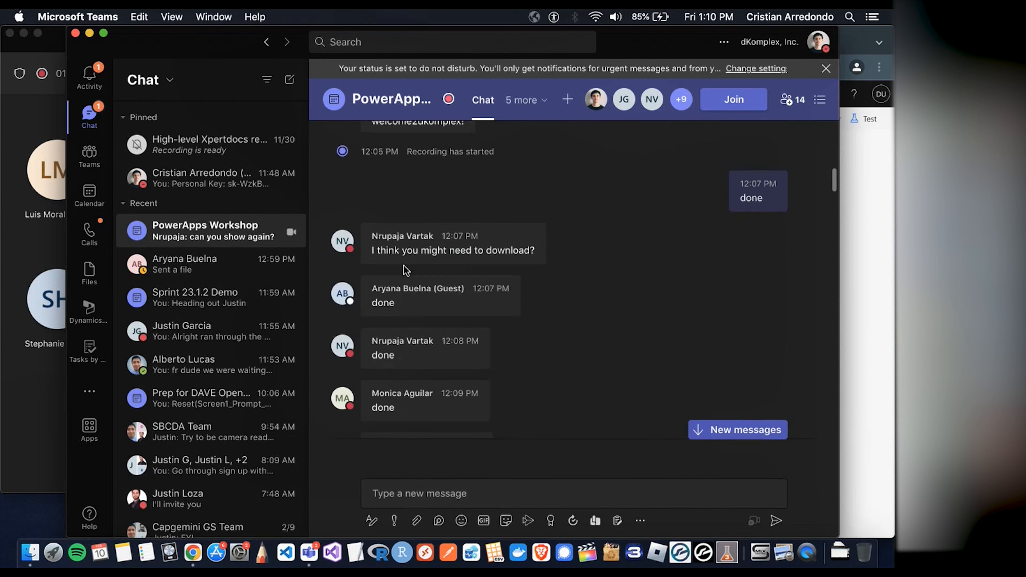
{"action": "scroll", "coordinate": [404, 266], "scroll_direction": "down", "scroll_amount": 10}
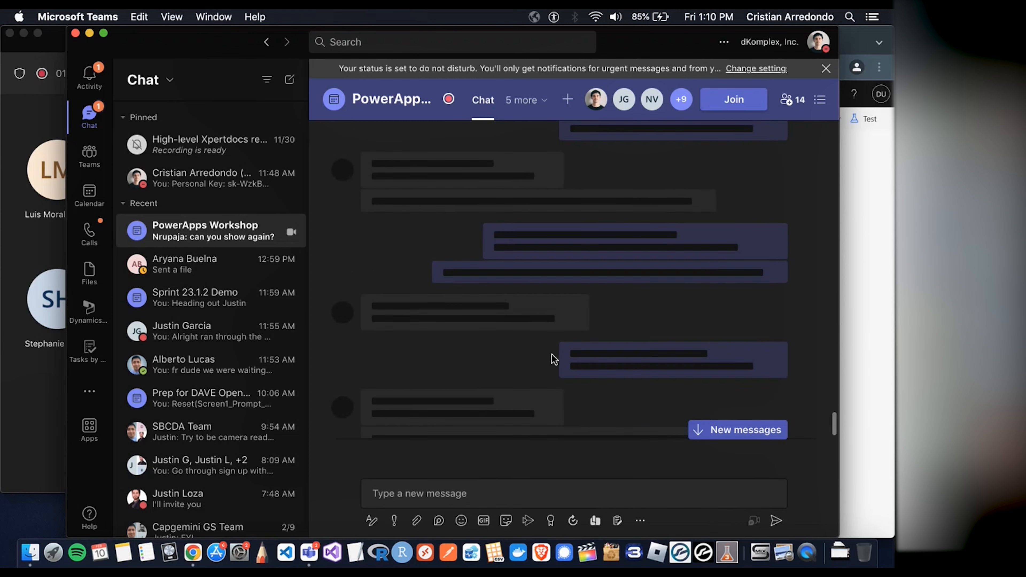
{"action": "scroll", "coordinate": [554, 357], "scroll_direction": "down", "scroll_amount": 3}
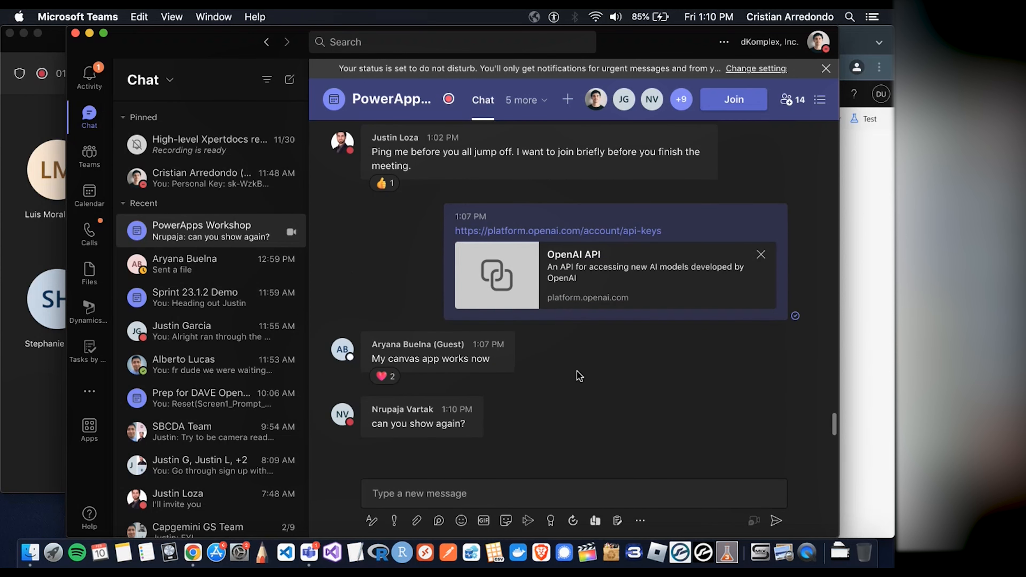
Switch back to the Open AI Flow editor and delete the HTTP action below Print Prompt
{"action": "left_click", "coordinate": [866, 253]}
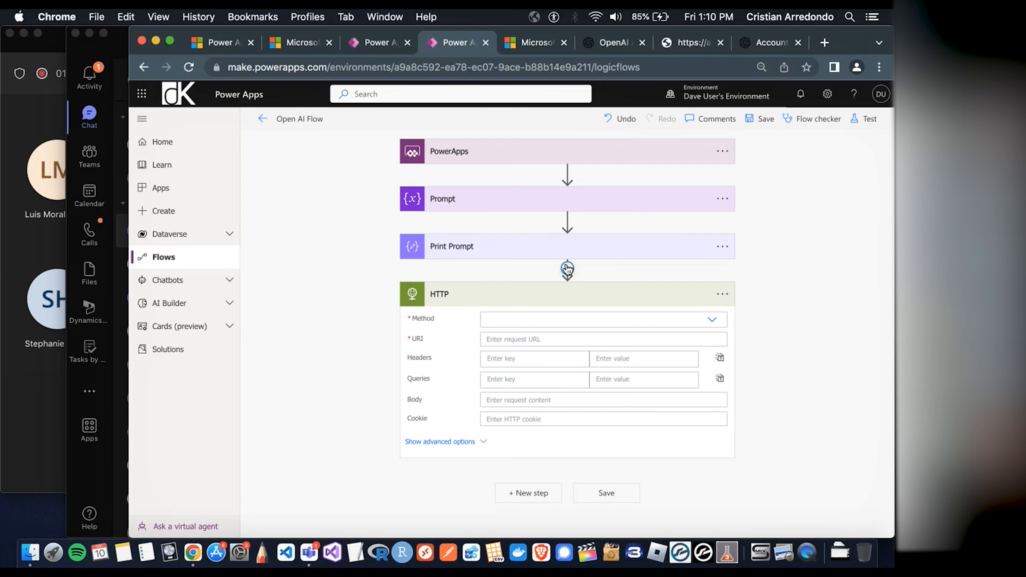
{"action": "left_click", "coordinate": [722, 295]}
{"action": "left_click", "coordinate": [773, 453]}
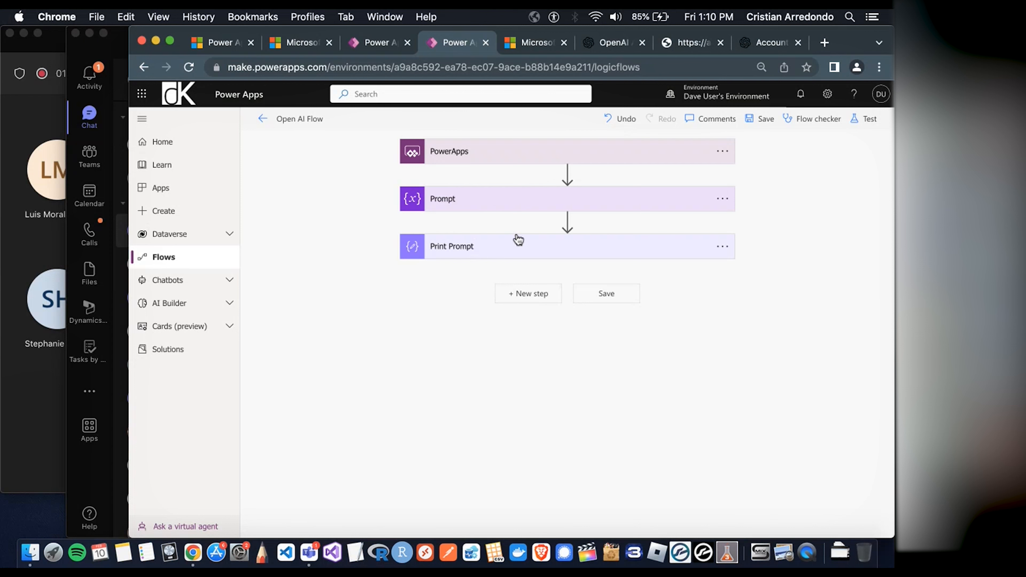
Search the operations for "http" and add the premium HTTP action as a new step below Print Prompt
{"action": "left_click", "coordinate": [531, 294]}
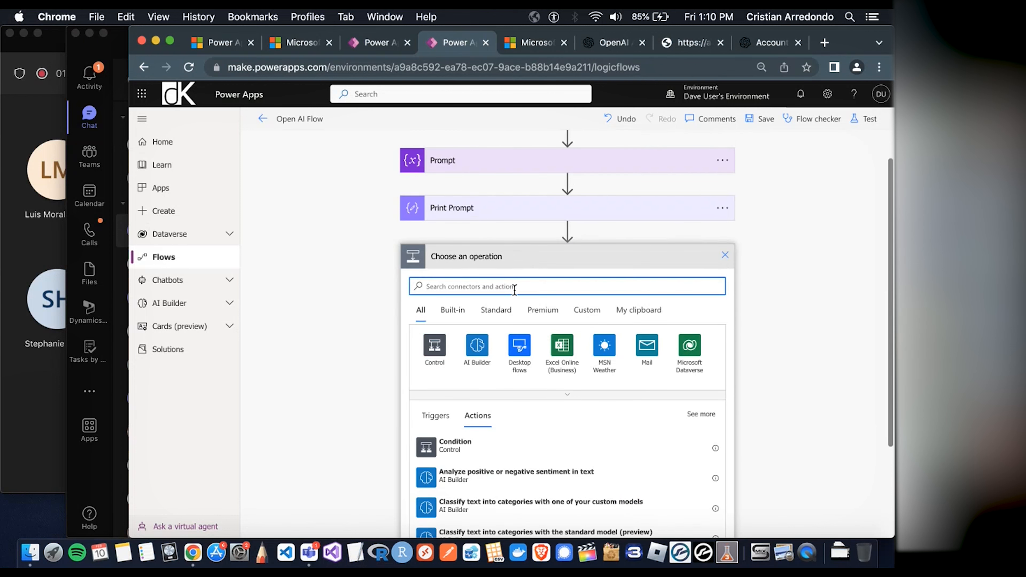
{"action": "type", "text": "http"}
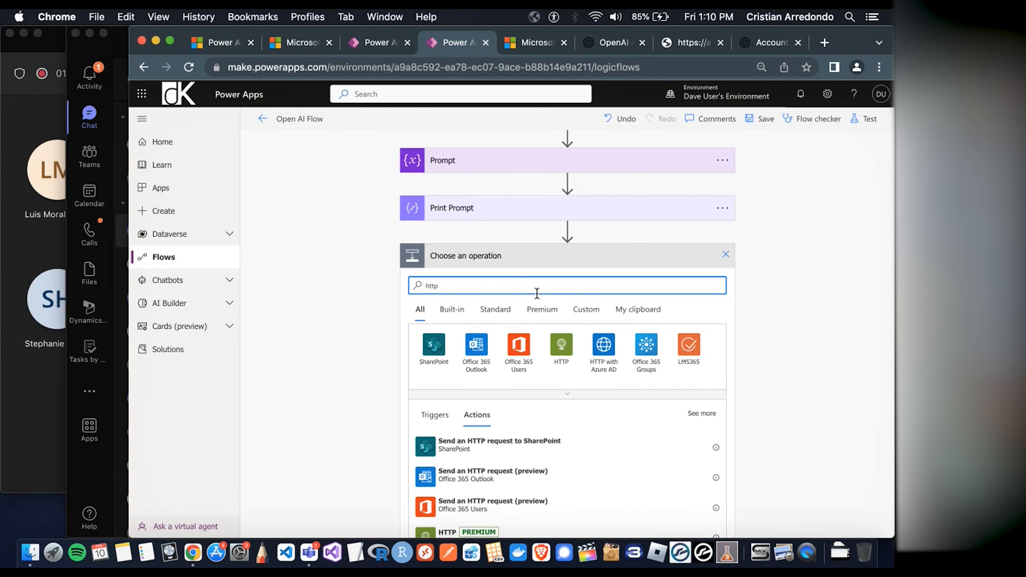
{"action": "left_click", "coordinate": [563, 351]}
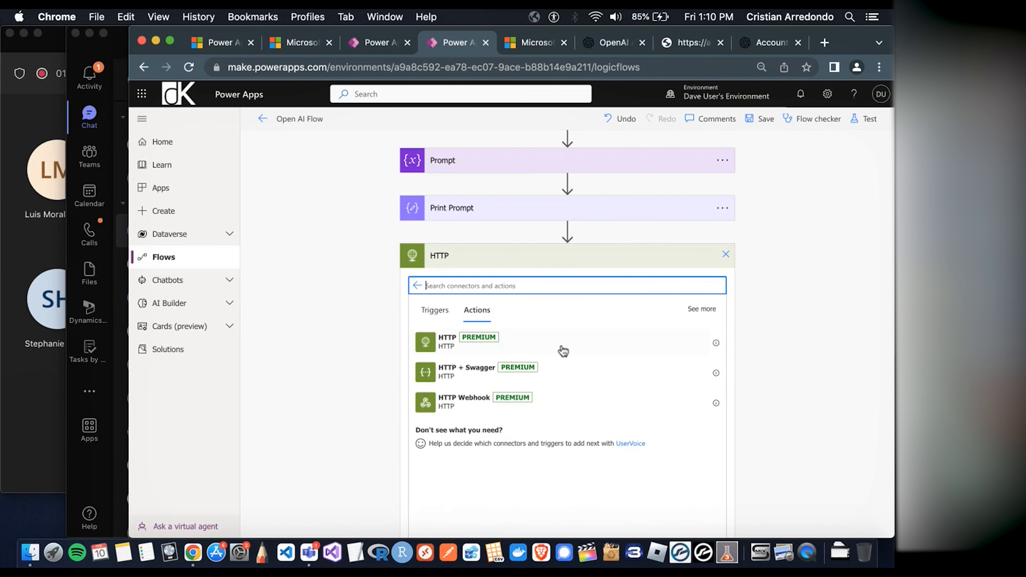
{"action": "left_click", "coordinate": [521, 343]}
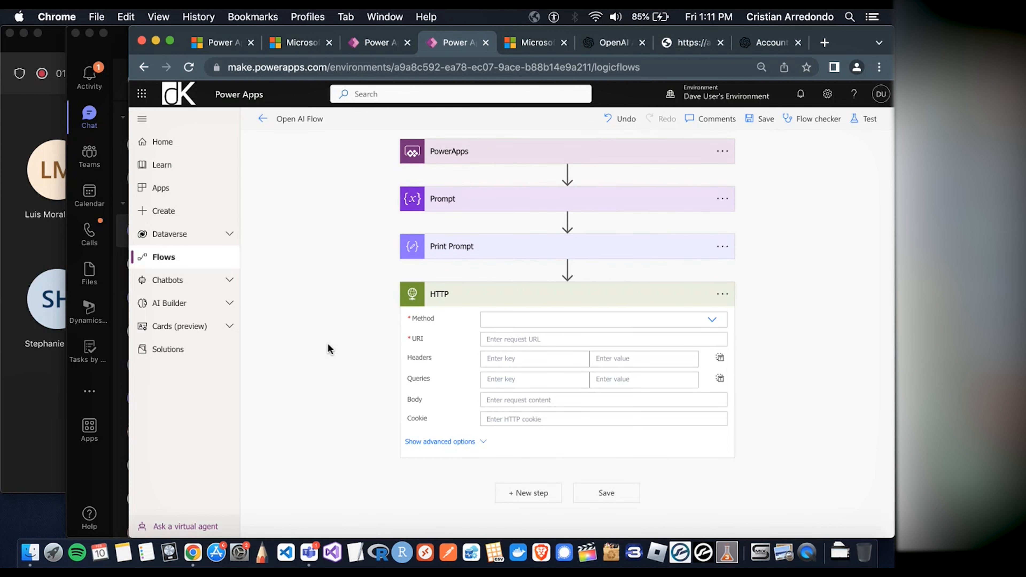
Post the copied Content-Type and Authorization JSON block in the PowerApps Workshop chat in Microsoft Teams and return to the flow editor
{"action": "left_click", "coordinate": [79, 469]}
{"action": "left_click", "coordinate": [445, 490]}
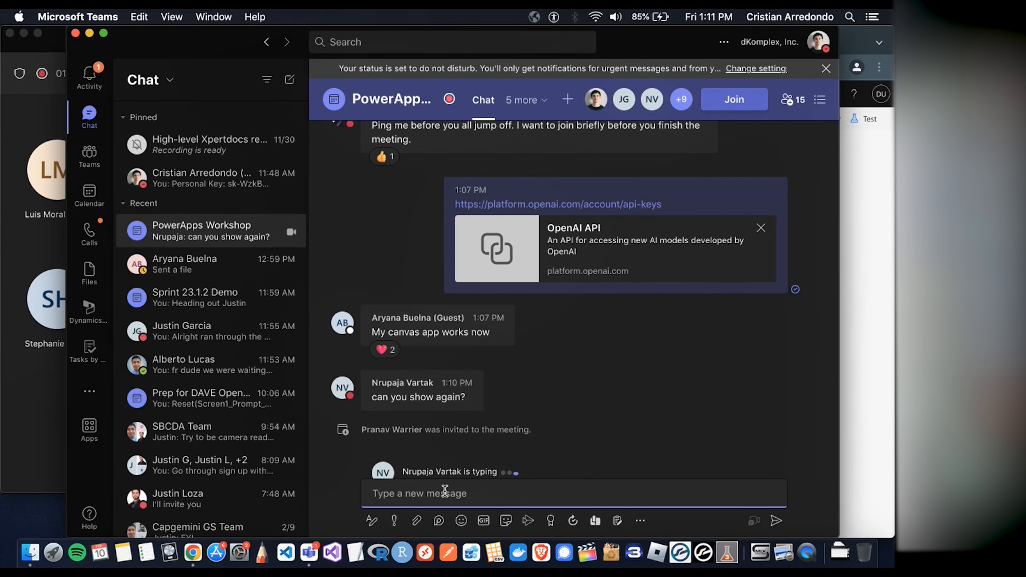
{"action": "key", "text": "super+v"}
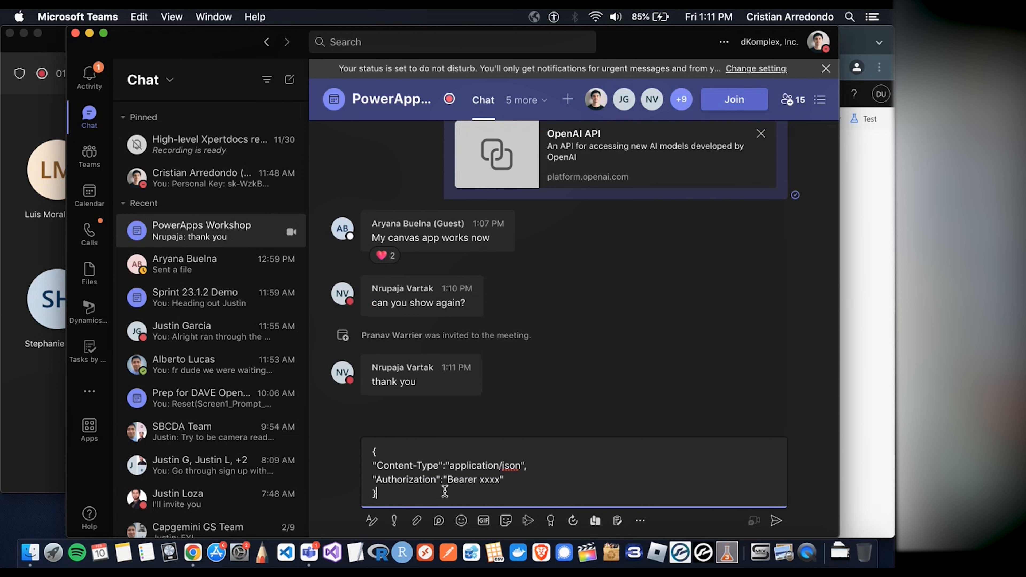
{"action": "key", "text": "Return"}
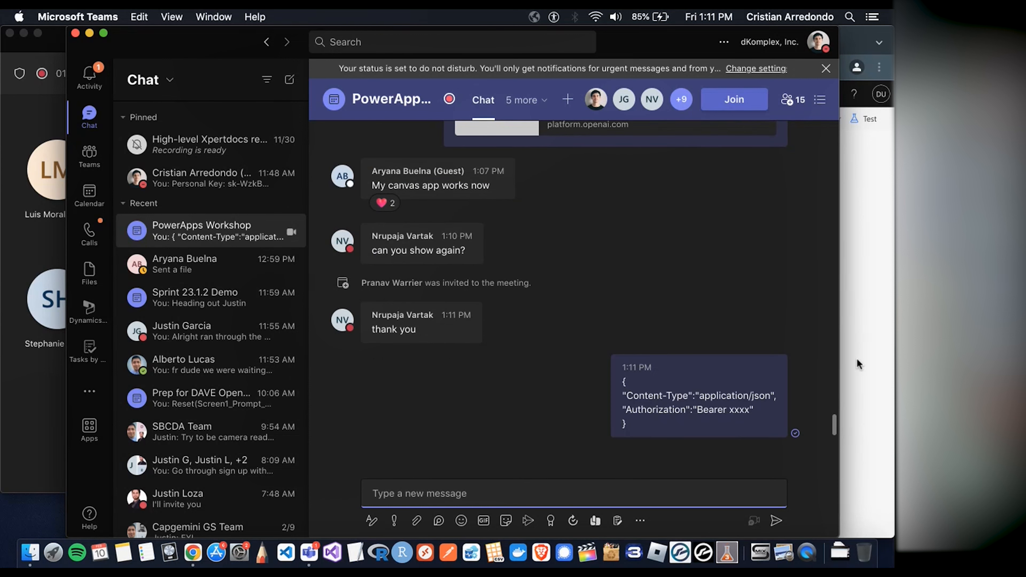
{"action": "left_click", "coordinate": [862, 330]}
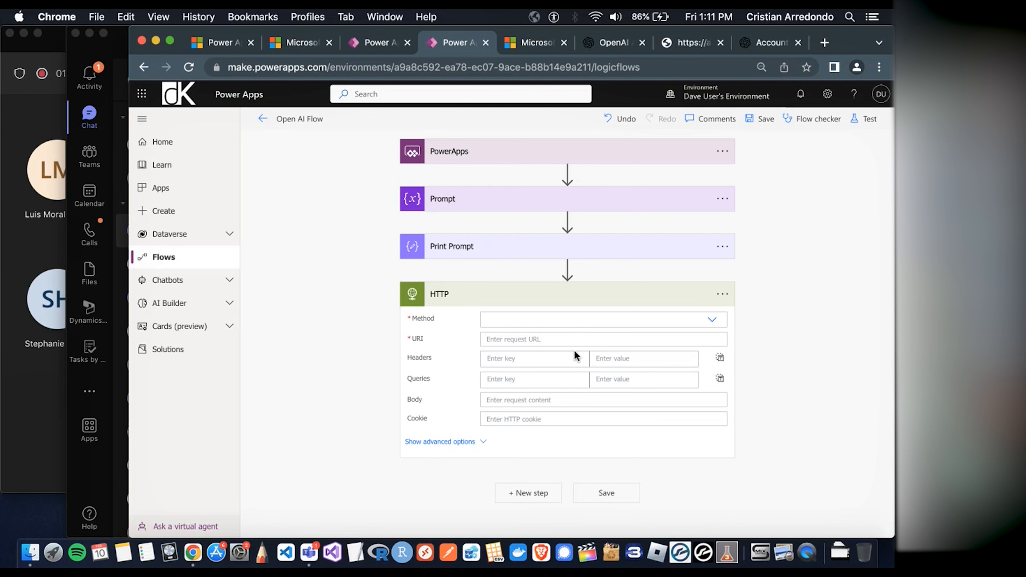
{"action": "left_click", "coordinate": [570, 359]}
{"action": "type", "text": "conye"}
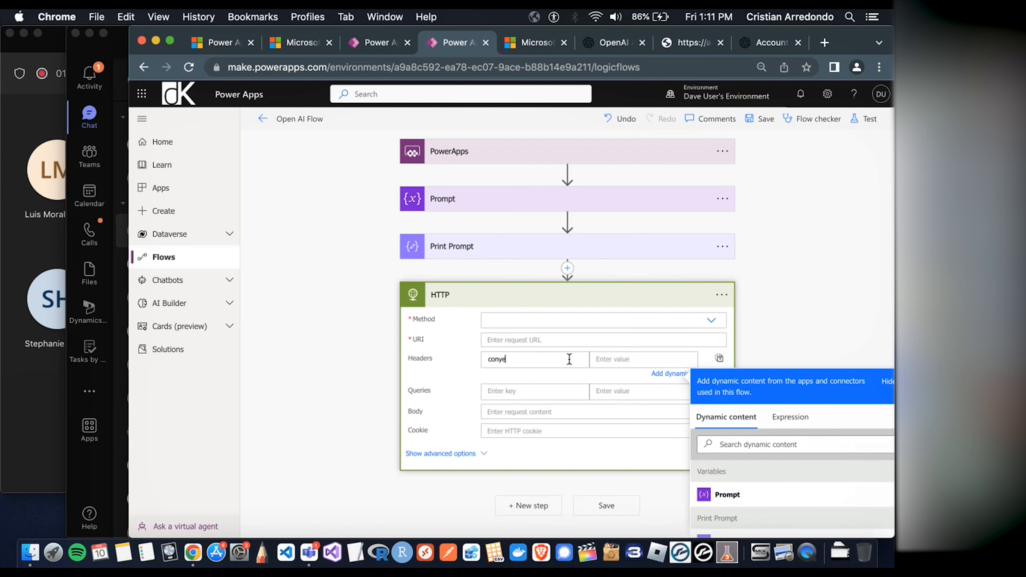
{"action": "key", "text": "BackSpace"}
{"action": "key", "text": "BackSpace"}
{"action": "key", "text": "BackSpace"}
{"action": "left_click", "coordinate": [593, 370]}
Enter the JSON with Content-Type "application/json" and Authorization "Bearer xxxx" as text-mode HTTP headers, checking it in key-value view
{"action": "left_click", "coordinate": [720, 361]}
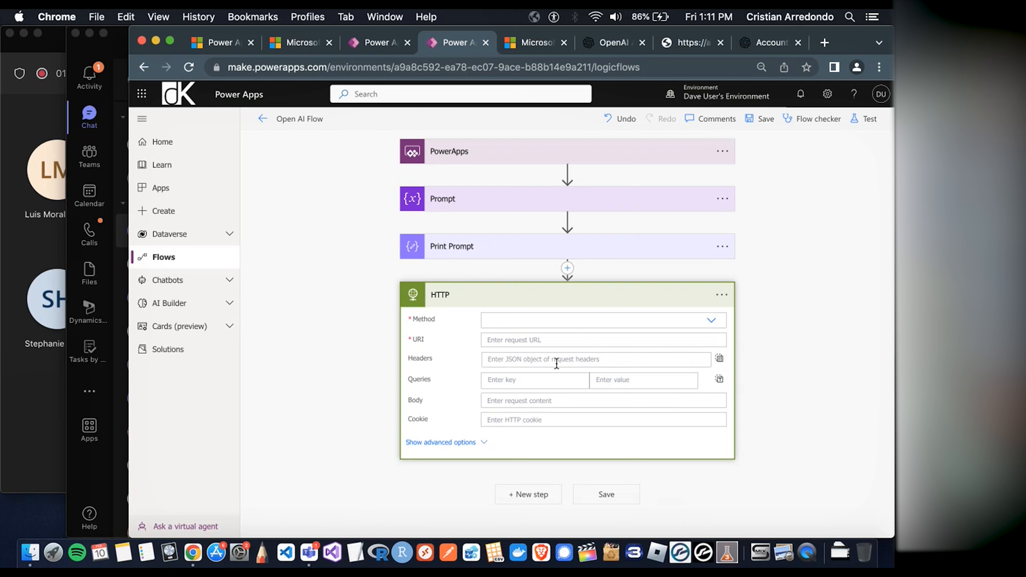
{"action": "left_click", "coordinate": [587, 358]}
{"action": "type", "text": "{ \"Content-Type\":\"application/json\", \"Authorization\":\"Bearer xxxx\" }"}
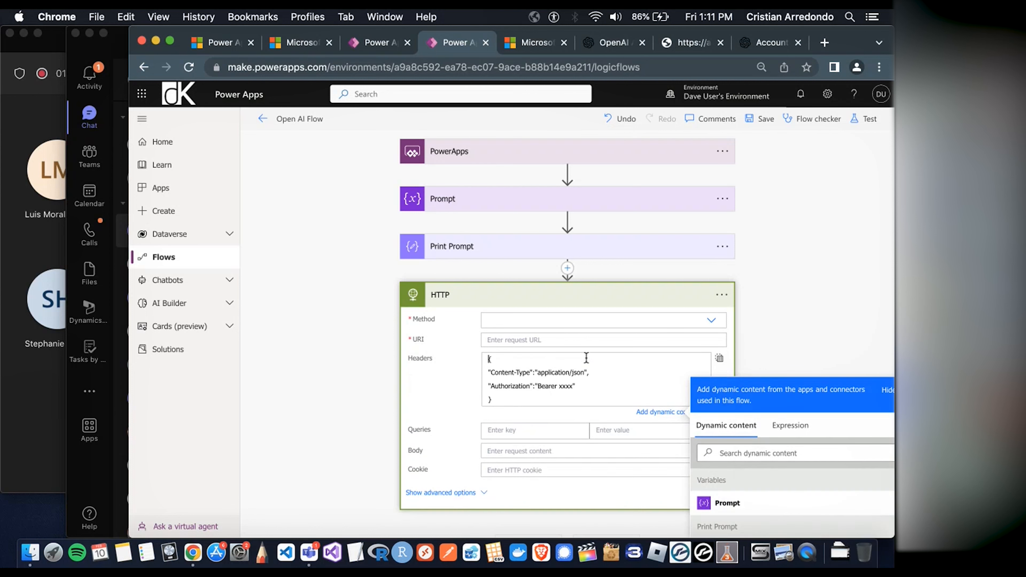
{"action": "left_click", "coordinate": [355, 345]}
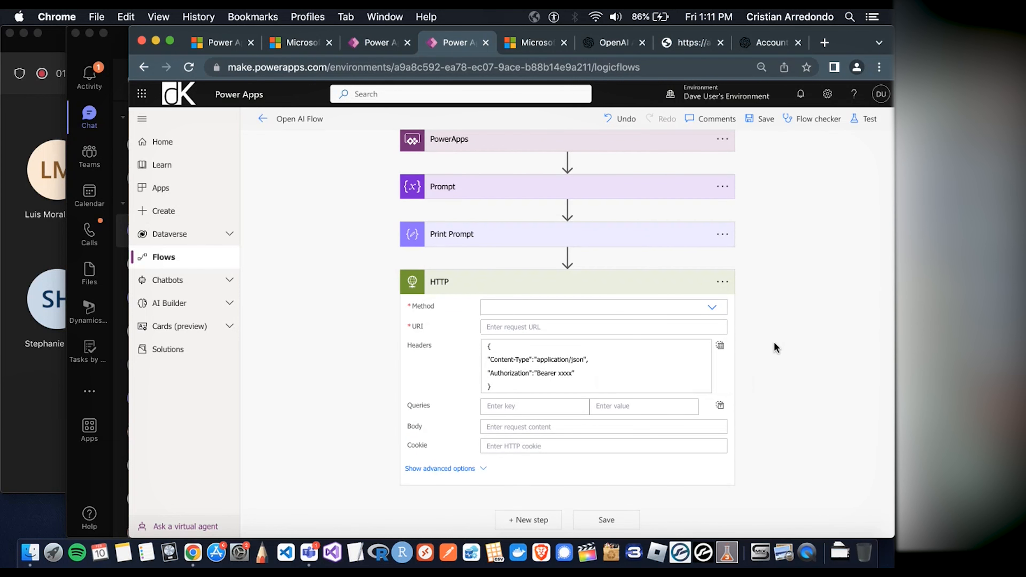
{"action": "left_click", "coordinate": [721, 346]}
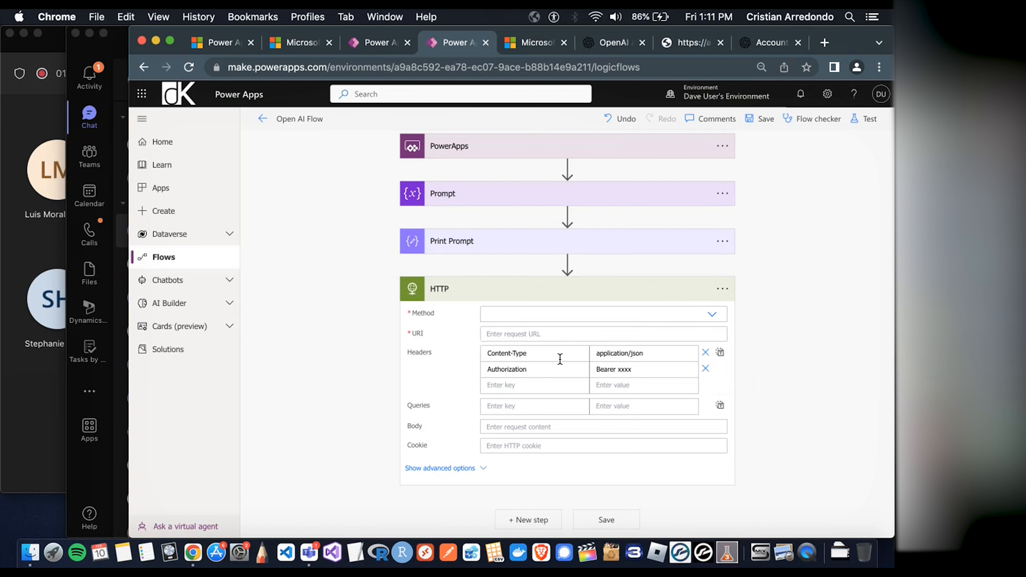
{"action": "left_click", "coordinate": [720, 355]}
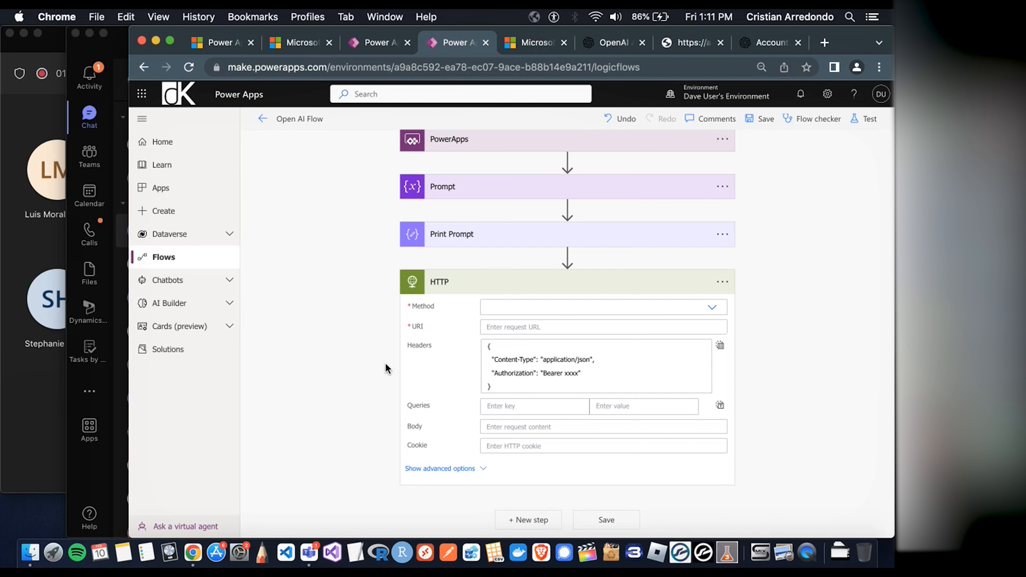
Switch to Microsoft Teams and copy the personal API key from the last message in the self-chat
{"action": "left_click", "coordinate": [578, 375]}
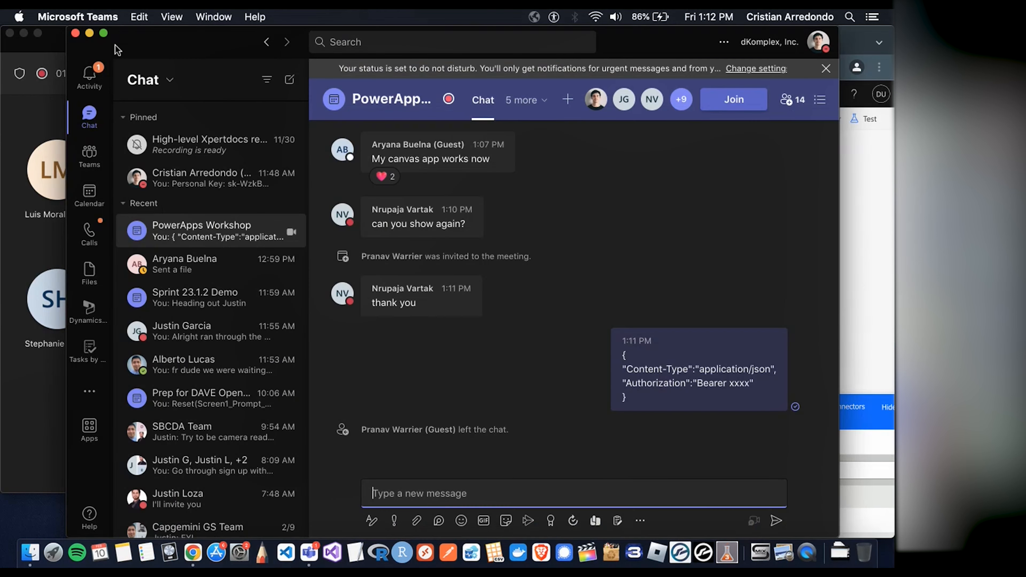
{"action": "left_click", "coordinate": [115, 45]}
{"action": "left_click", "coordinate": [199, 191]}
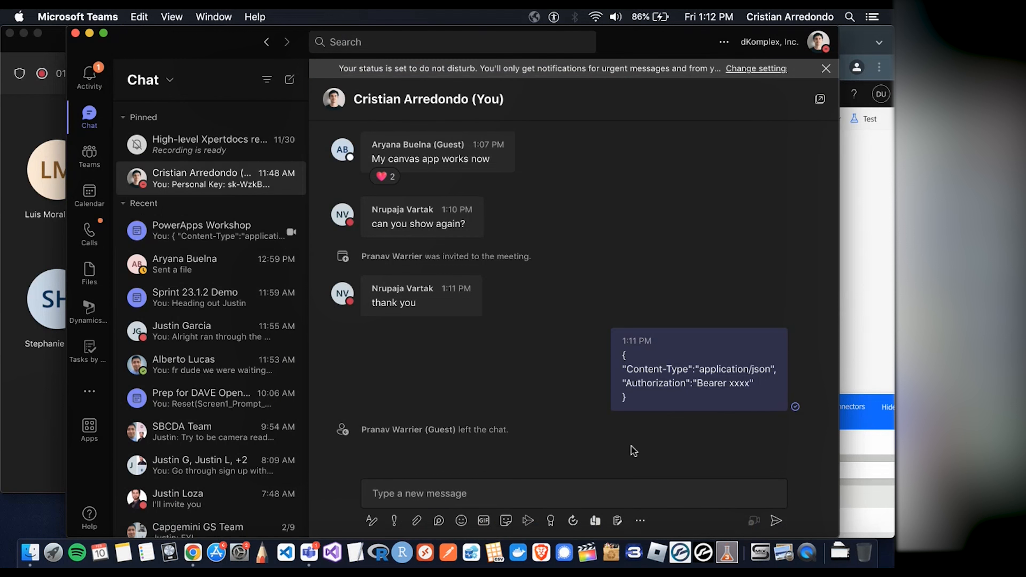
{"action": "left_click_drag", "start_coordinate": [711, 443], "coordinate": [505, 428]}
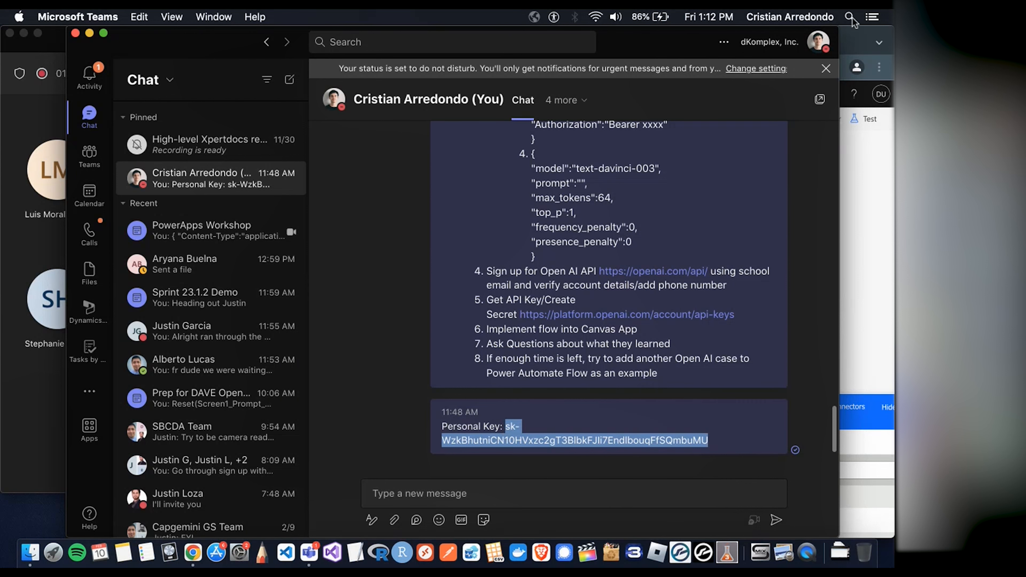
Replace the xxxx placeholder after Bearer in the HTTP Authorization header with the copied API key, keeping the value inside closing quotes
{"action": "key", "text": "super+Tab"}
{"action": "key", "text": "super+v"}
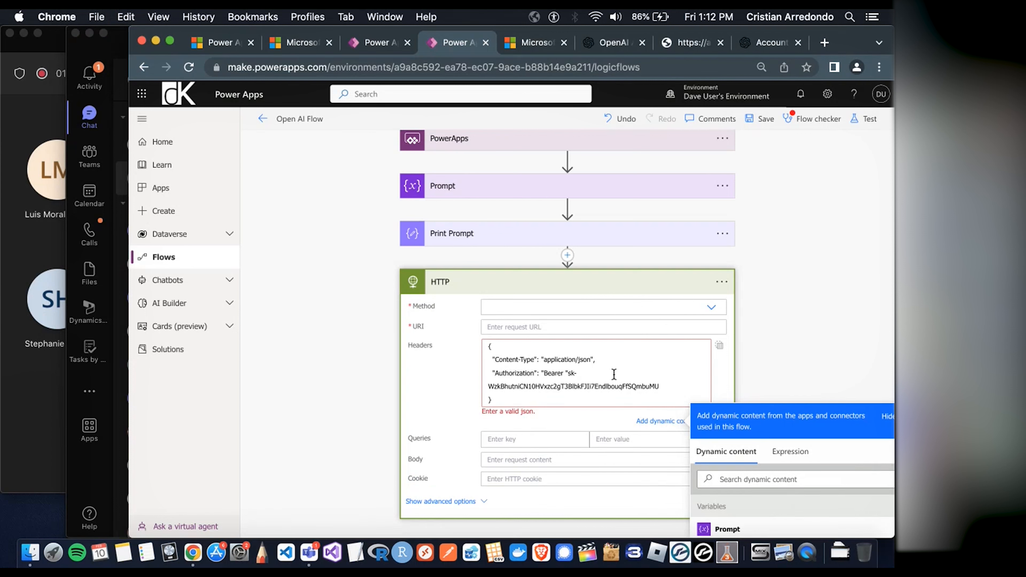
{"action": "key", "text": "super+z"}
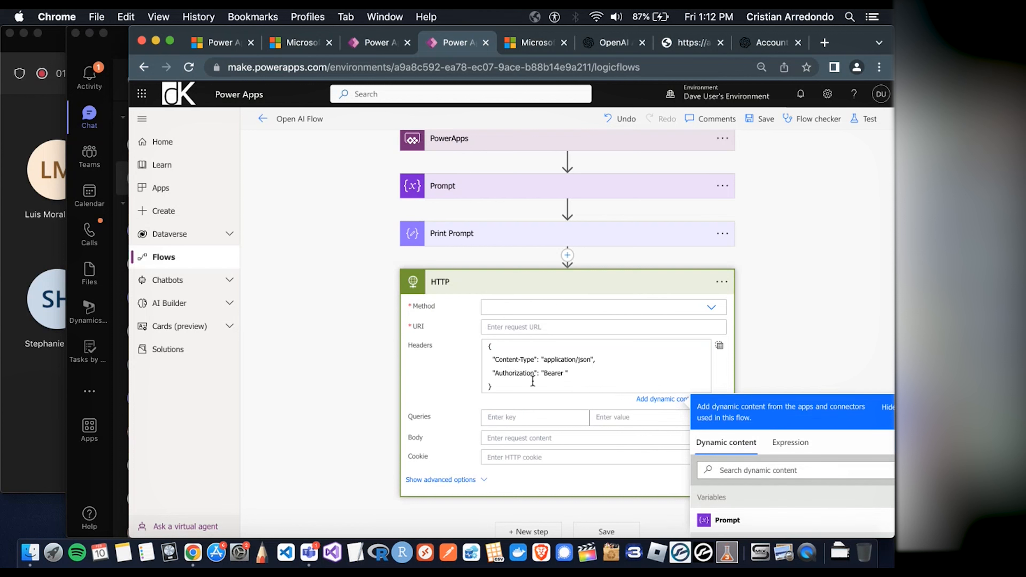
{"action": "key", "text": "super+v"}
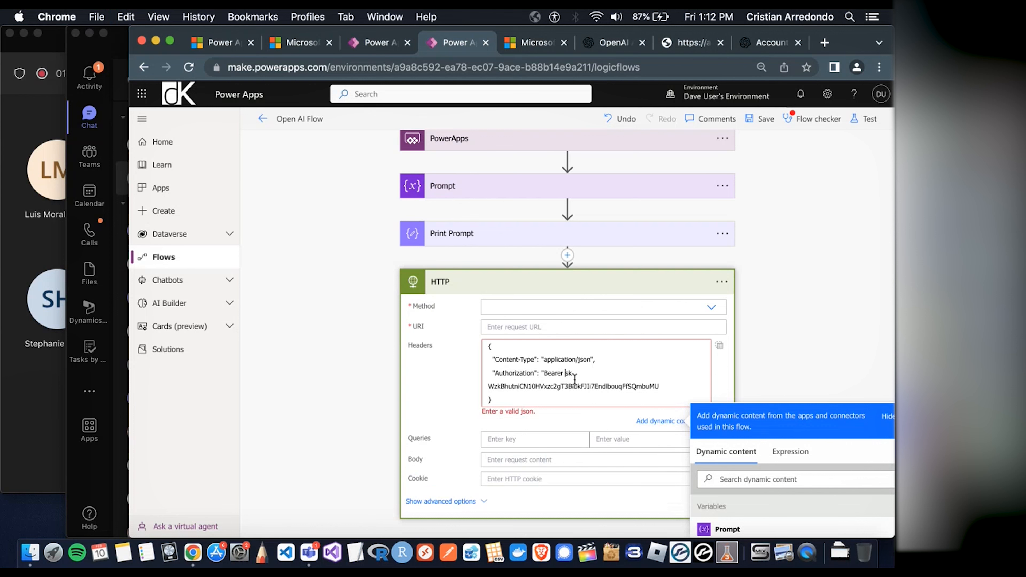
{"action": "type", "text": "\""}
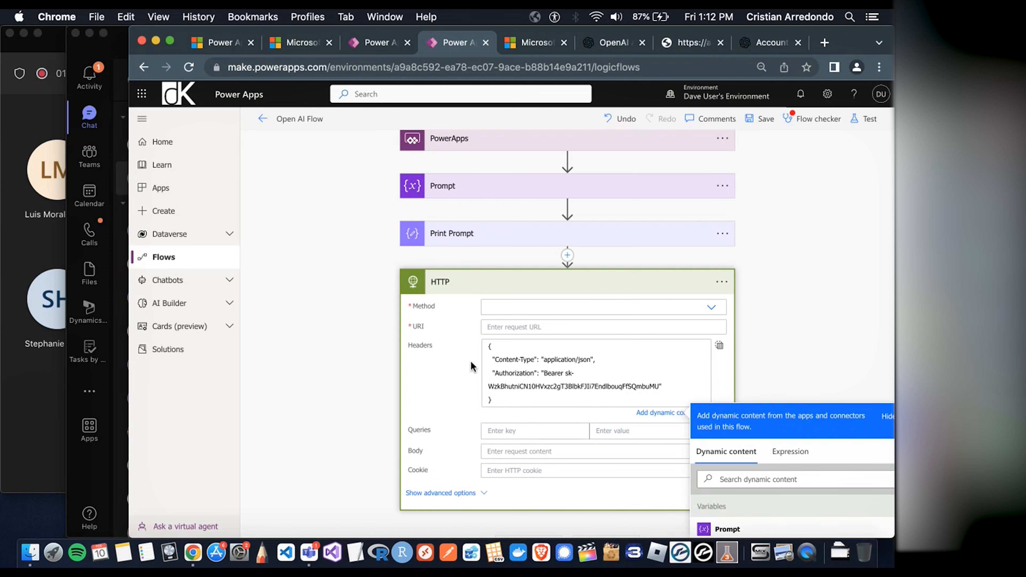
{"action": "left_click", "coordinate": [608, 409]}
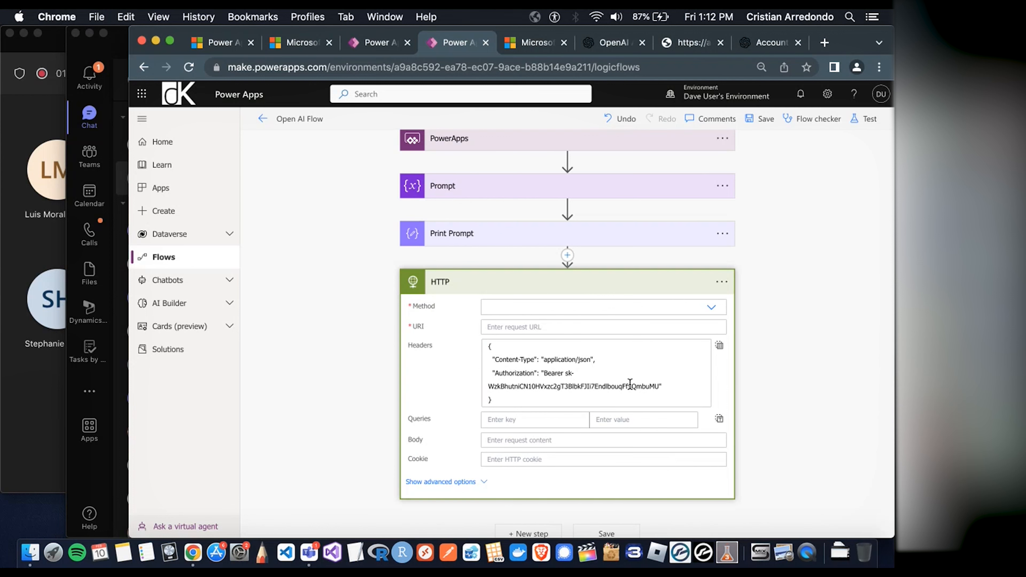
{"action": "left_click", "coordinate": [593, 377]}
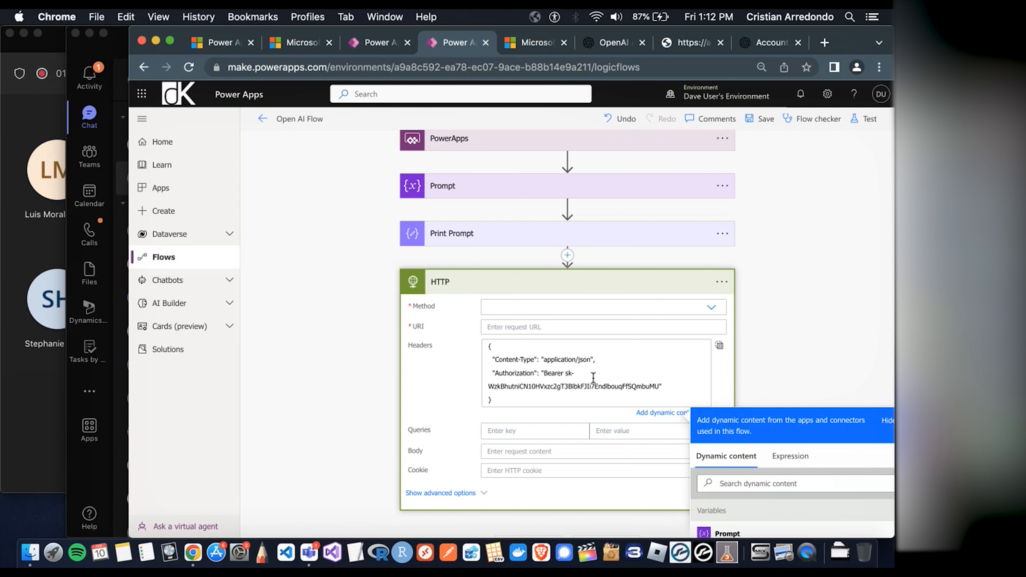
{"action": "type", "text": "-"}
{"action": "scroll", "coordinate": [489, 346], "scroll_direction": "down", "scroll_amount": 3}
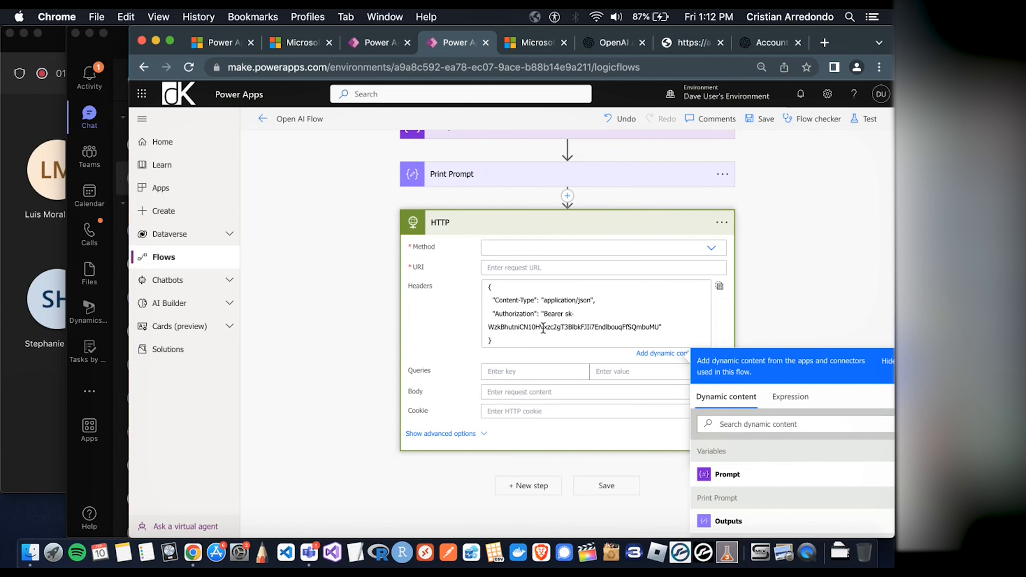
{"action": "left_click", "coordinate": [374, 308]}
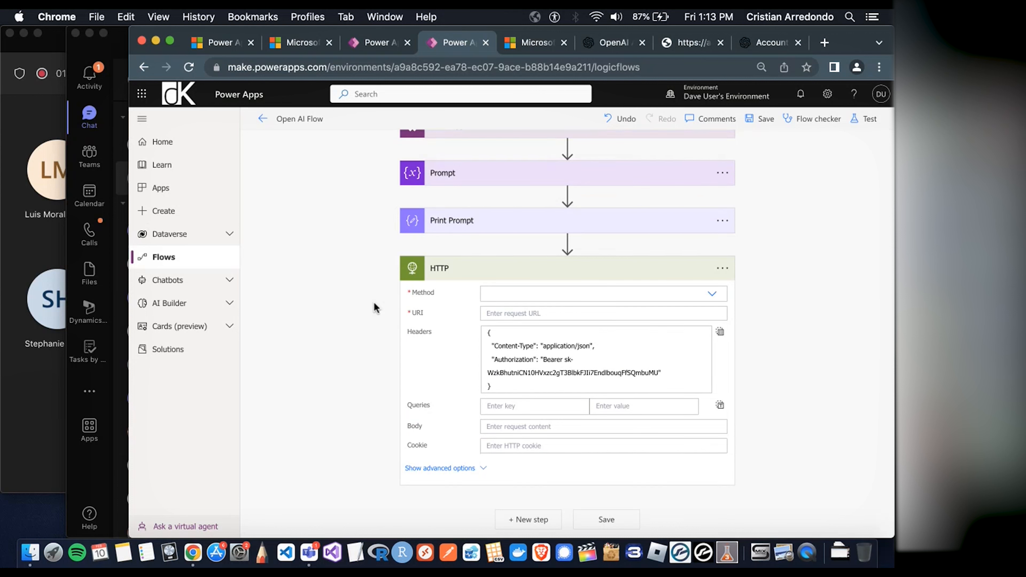
{"action": "left_click_drag", "start_coordinate": [501, 386], "coordinate": [476, 333]}
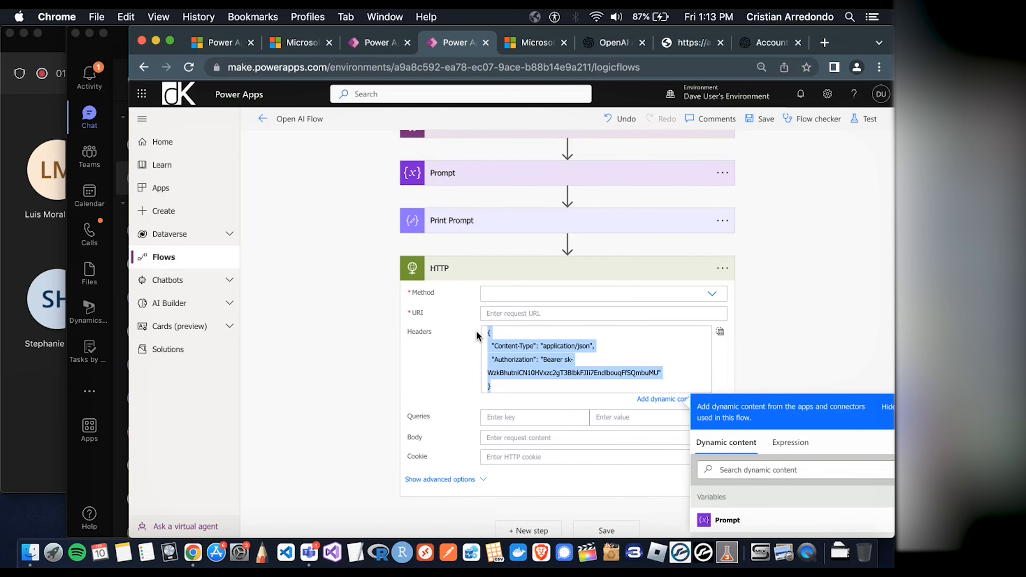
{"action": "left_click", "coordinate": [438, 363]}
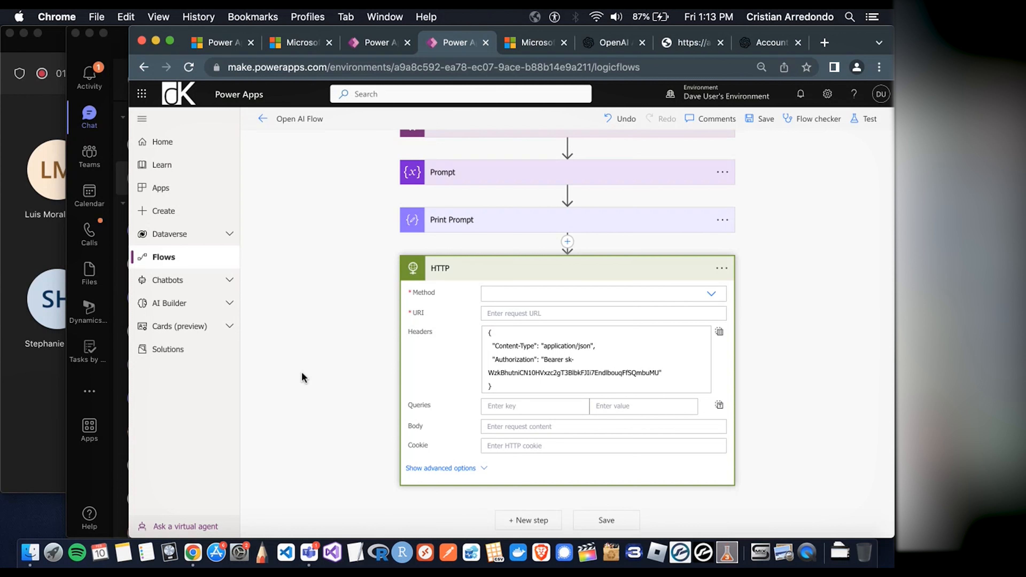
Set the HTTP action's method to POST
{"action": "left_click", "coordinate": [514, 294]}
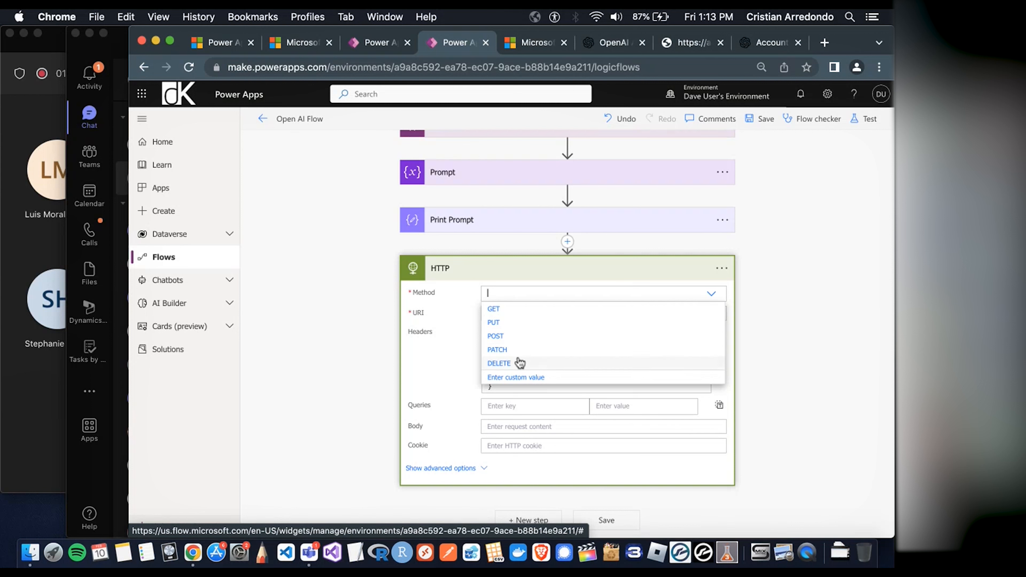
{"action": "left_click", "coordinate": [515, 337]}
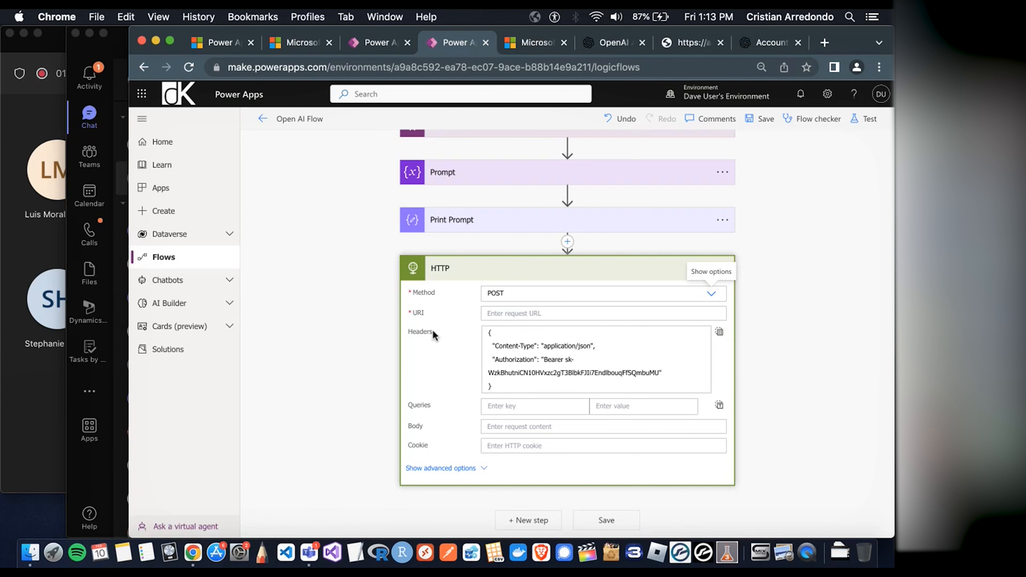
{"action": "left_click", "coordinate": [105, 481]}
{"action": "scroll", "coordinate": [492, 348], "scroll_direction": "up", "scroll_amount": 10}
{"action": "scroll", "coordinate": [570, 317], "scroll_direction": "up", "scroll_amount": 2}
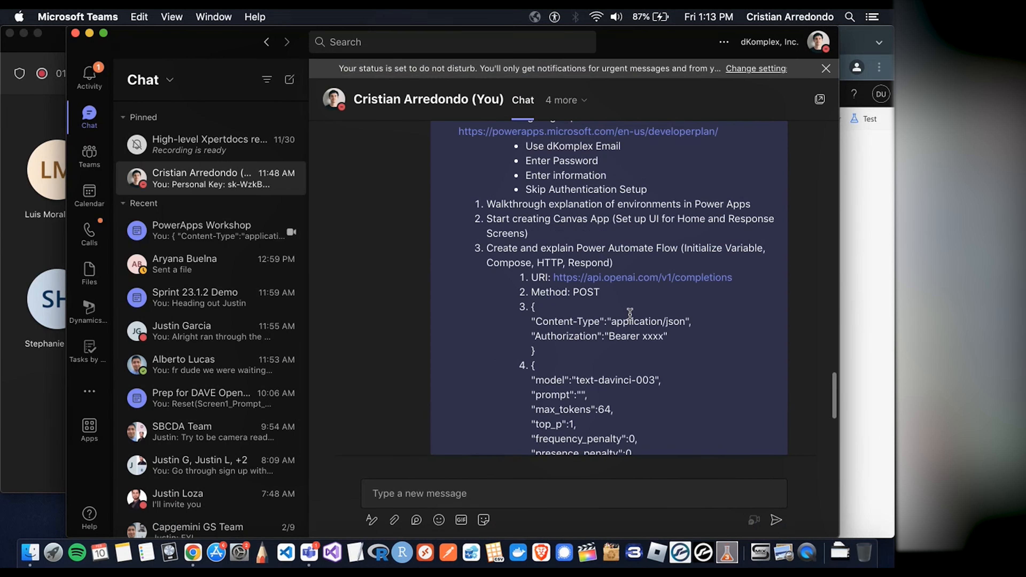
{"action": "left_click_drag", "start_coordinate": [739, 285], "coordinate": [552, 279]}
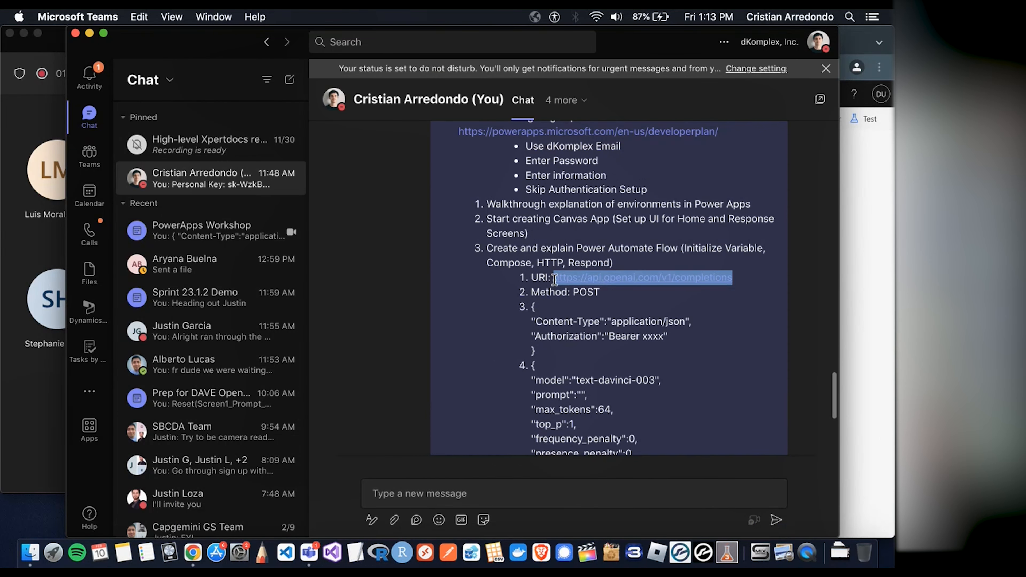
{"action": "key", "text": "super+c"}
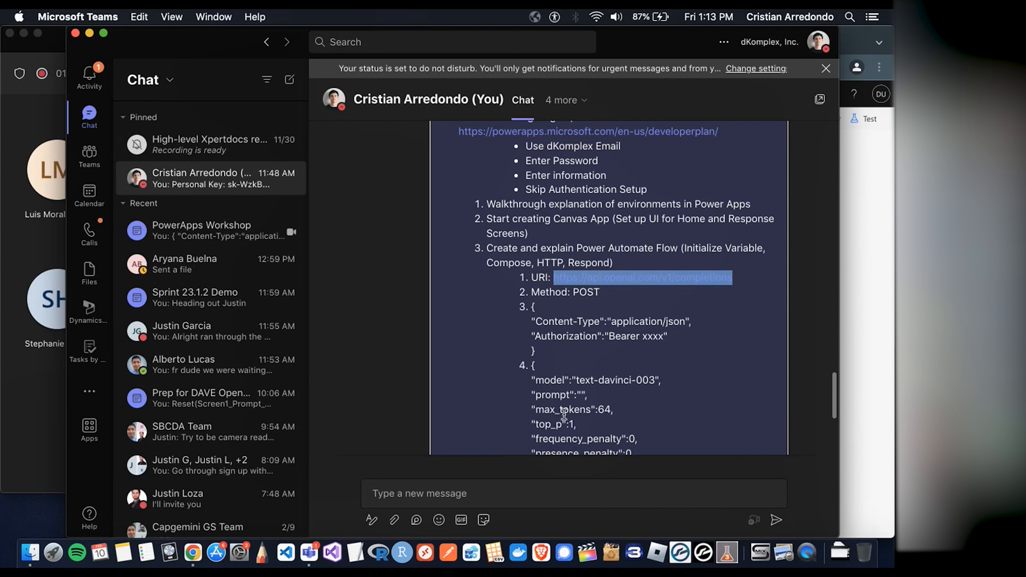
{"action": "left_click", "coordinate": [508, 493]}
{"action": "key", "text": "super+v"}
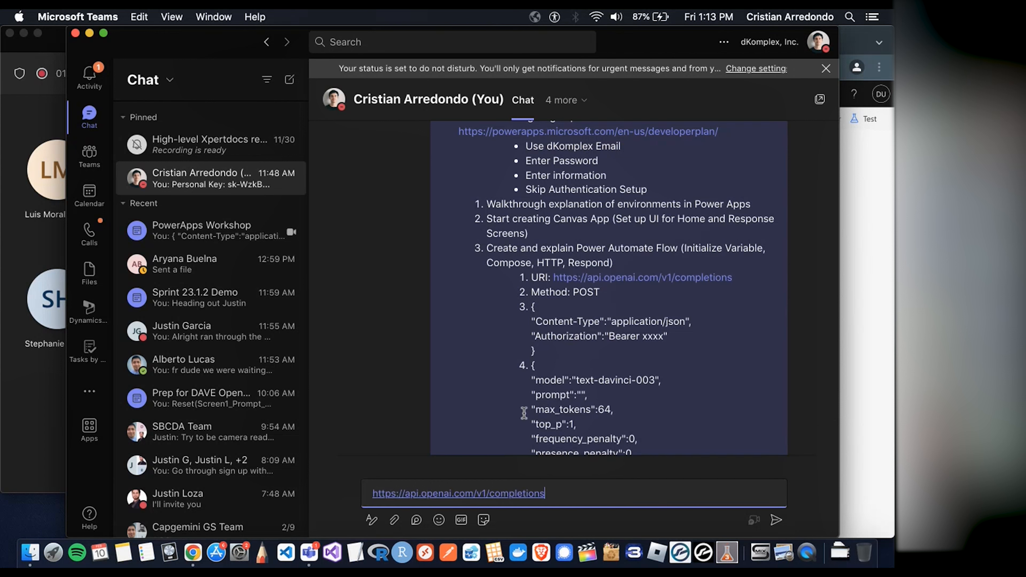
{"action": "key", "text": "Return"}
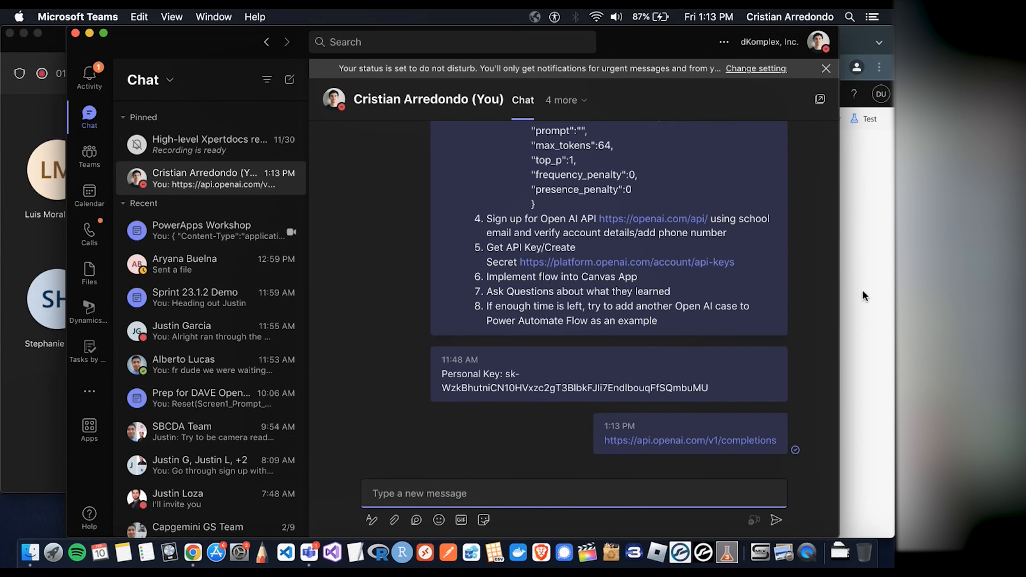
{"action": "left_click", "coordinate": [863, 291]}
{"action": "left_click", "coordinate": [518, 314]}
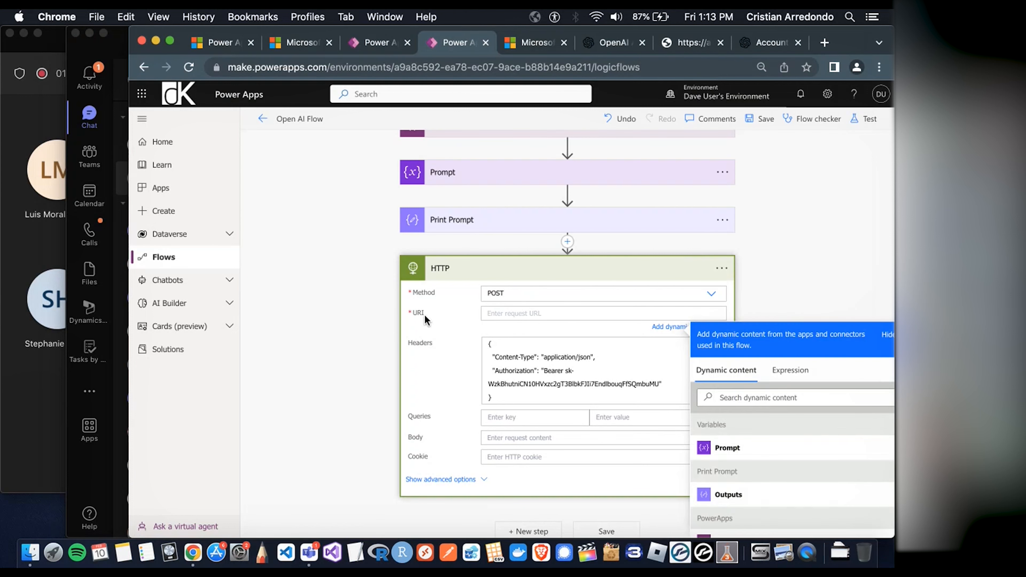
{"action": "key", "text": "super+v"}
{"action": "left_click", "coordinate": [460, 320]}
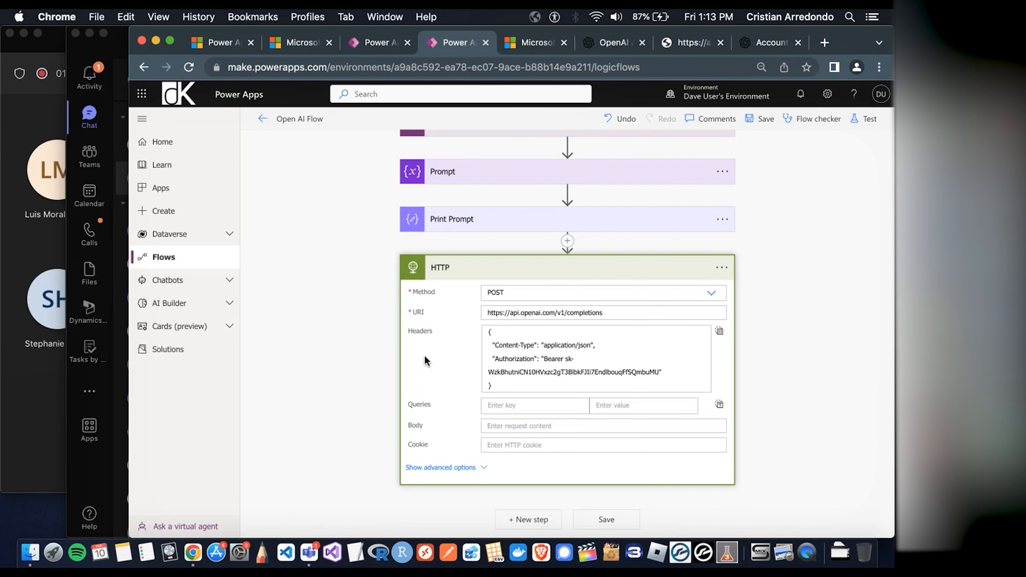
Switch to Microsoft Teams and copy the request-body JSON, from "model" to "presence_penalty", out of the self-chat notes
{"action": "left_click", "coordinate": [504, 426]}
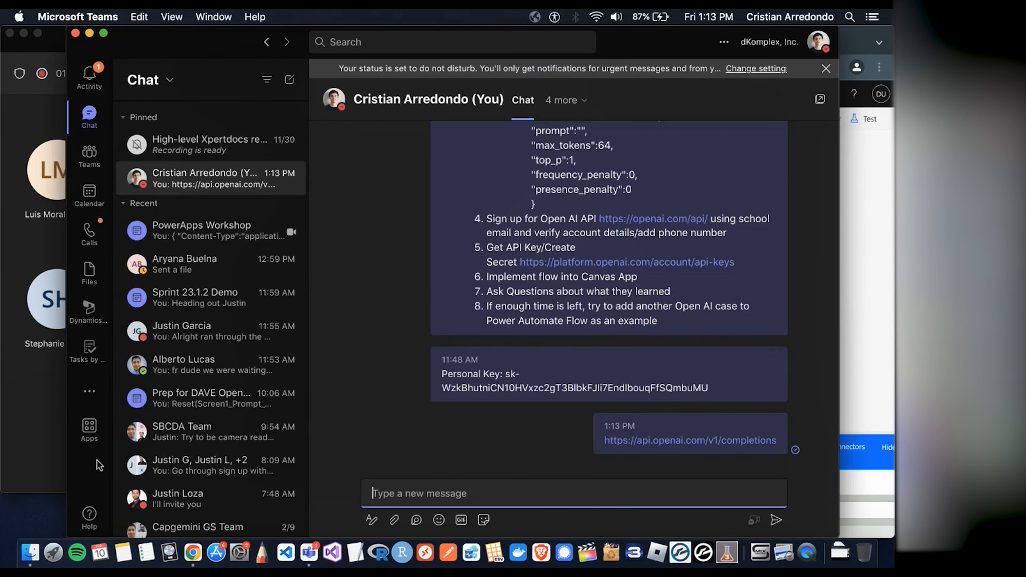
{"action": "left_click", "coordinate": [100, 466]}
{"action": "scroll", "coordinate": [582, 310], "scroll_direction": "up", "scroll_amount": 5}
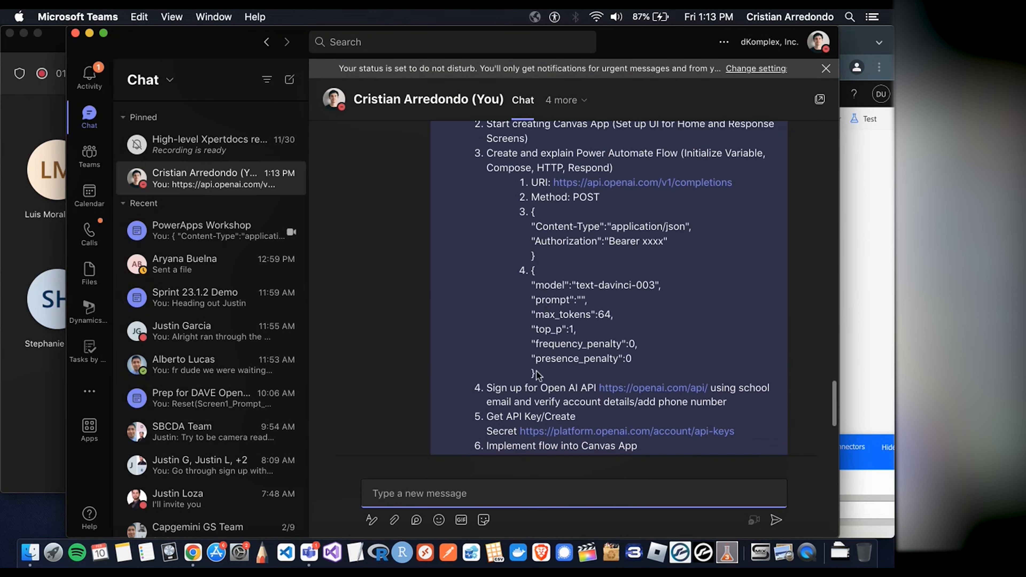
{"action": "left_click_drag", "start_coordinate": [537, 372], "coordinate": [528, 283]}
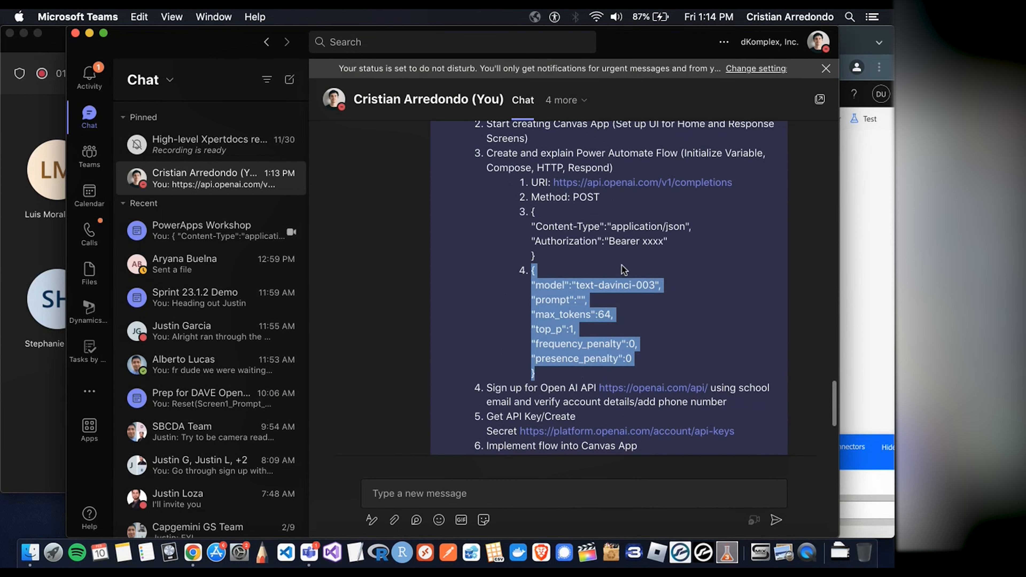
Send the copied request-body JSON as a message in the PowerApps Workshop chat
{"action": "scroll", "coordinate": [625, 269], "scroll_direction": "down", "scroll_amount": 5}
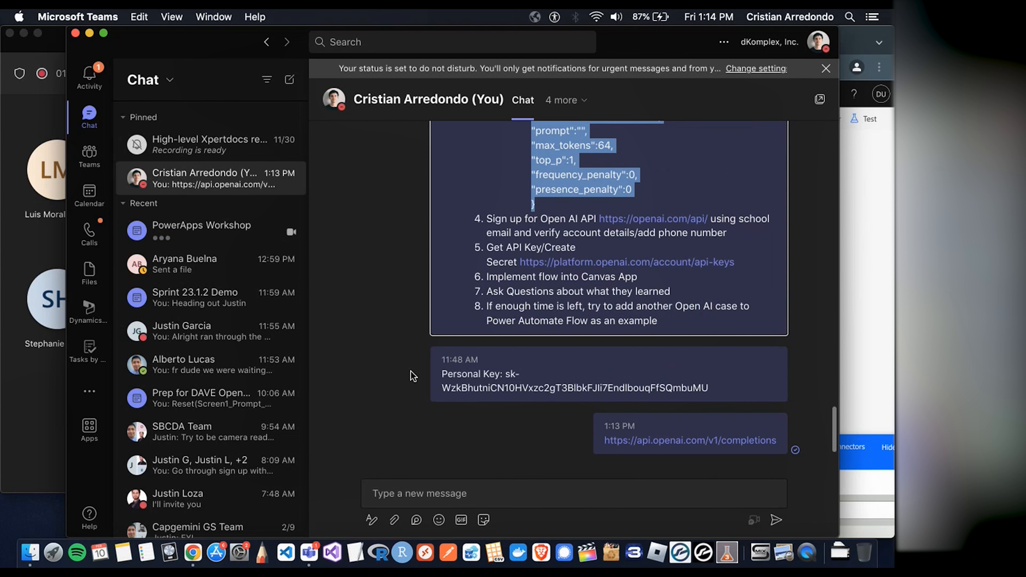
{"action": "left_click", "coordinate": [208, 228]}
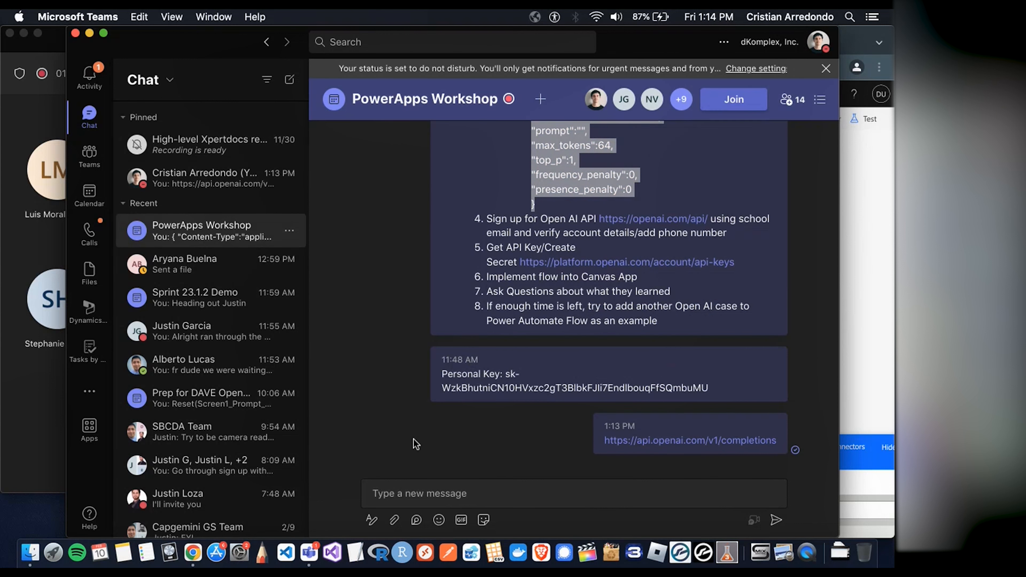
{"action": "left_click", "coordinate": [446, 491]}
{"action": "key", "text": "super+v"}
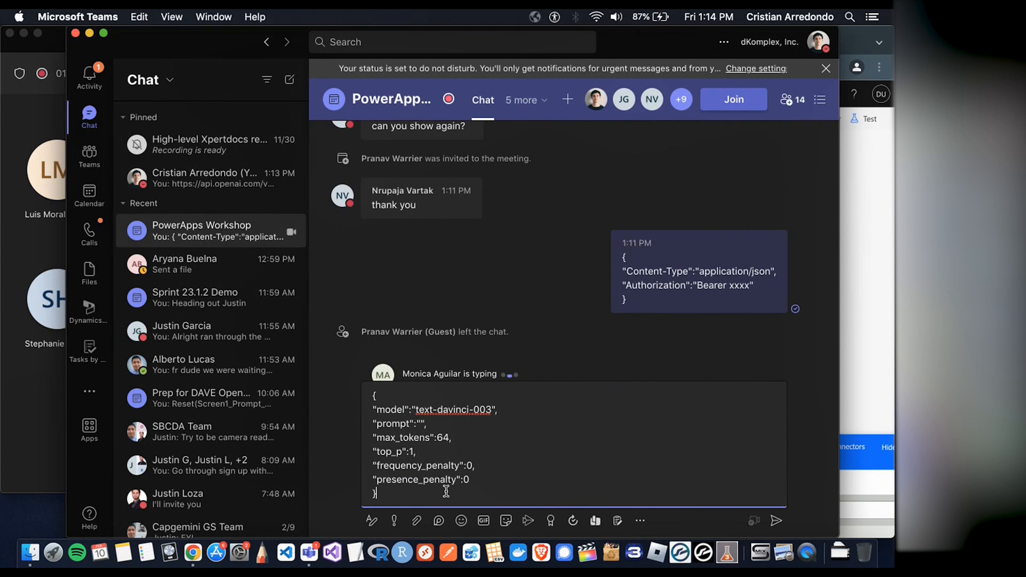
{"action": "key", "text": "Return"}
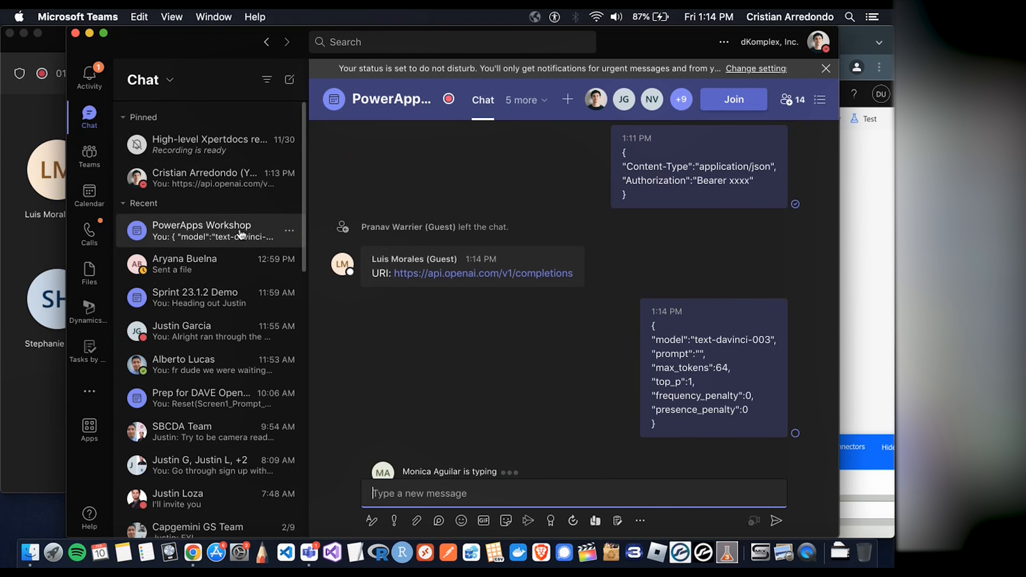
Add a laughing reaction to the participant's URI message in the PowerApps Workshop chat
{"action": "mouse_move", "coordinate": [505, 265]}
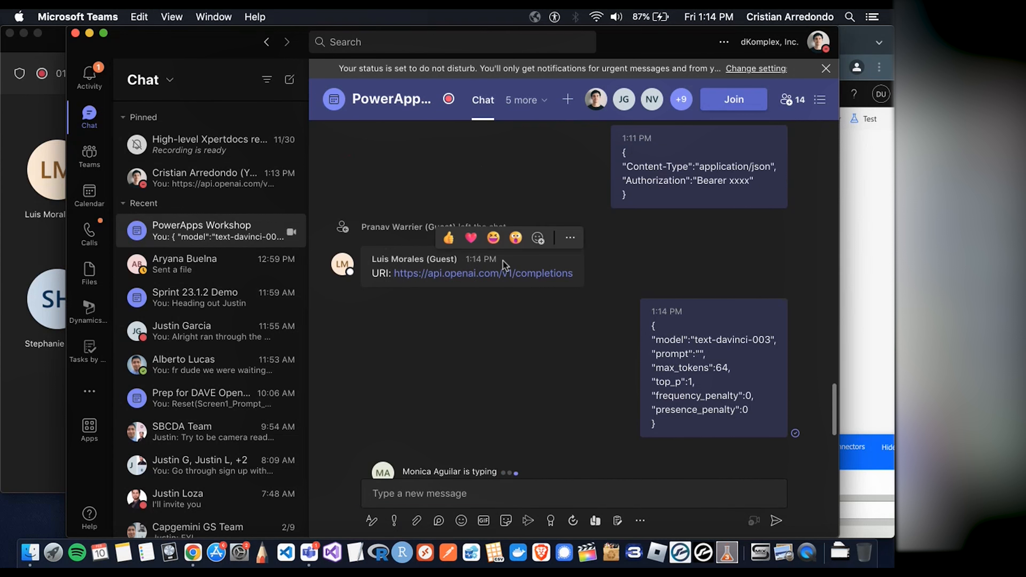
{"action": "left_click", "coordinate": [493, 238]}
{"action": "left_click", "coordinate": [206, 175]}
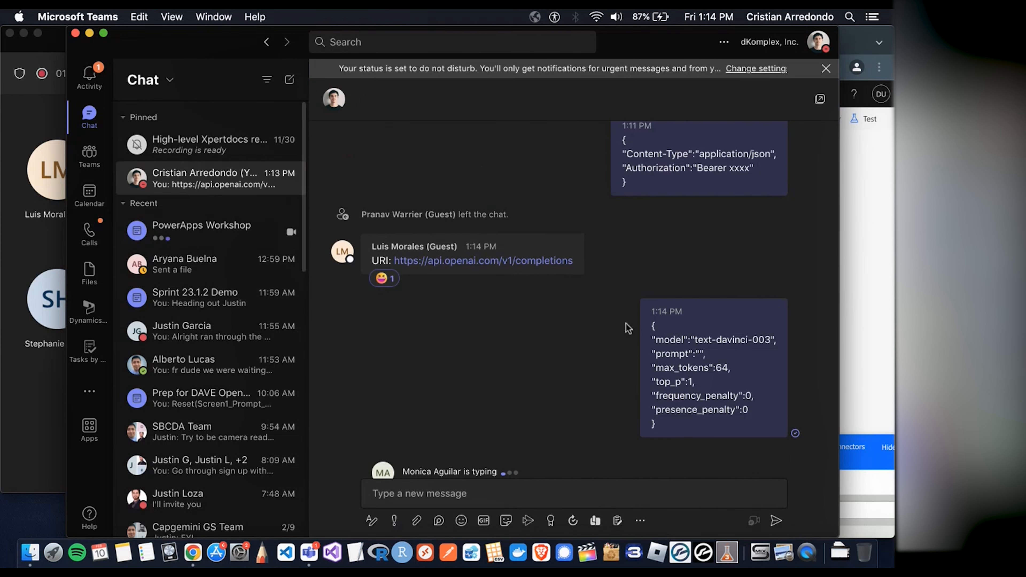
{"action": "left_click", "coordinate": [202, 231]}
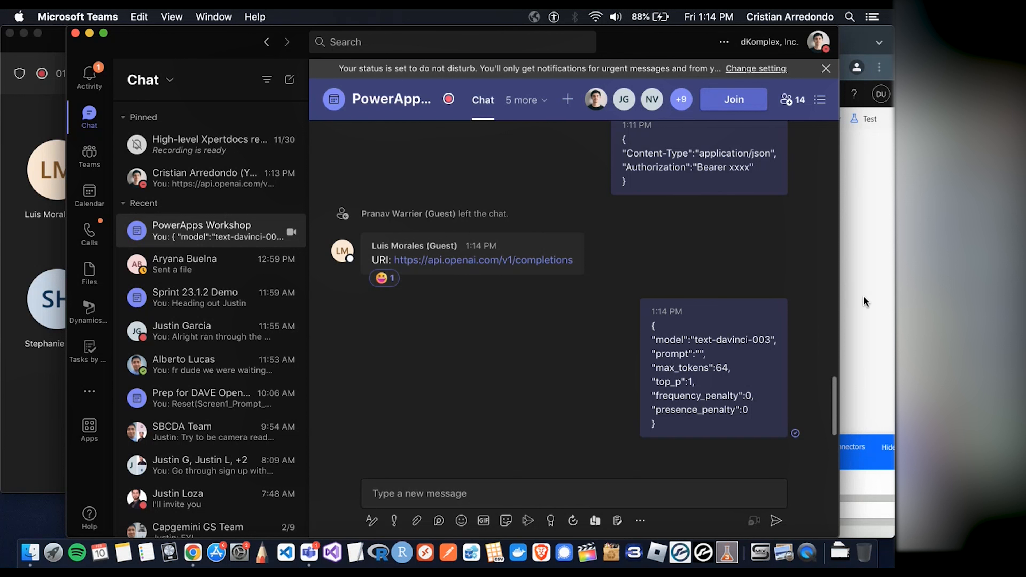
Copy the JSON with model "text-davinci-003", max_tokens 64, top_p 1 and zero penalties from the chat into the HTTP action's Body in Power Apps
{"action": "left_click_drag", "start_coordinate": [658, 429], "coordinate": [651, 330]}
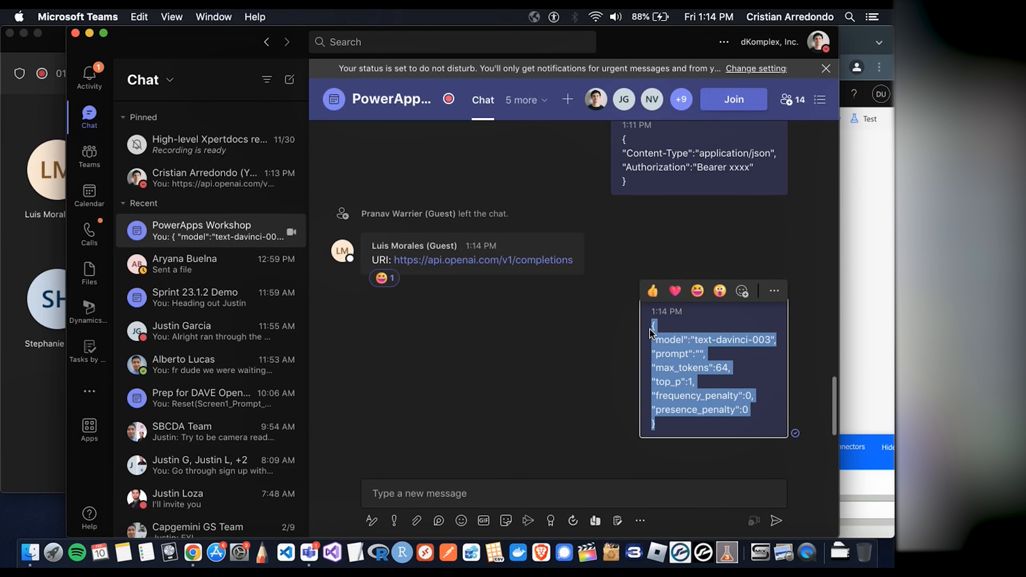
{"action": "left_click", "coordinate": [866, 304]}
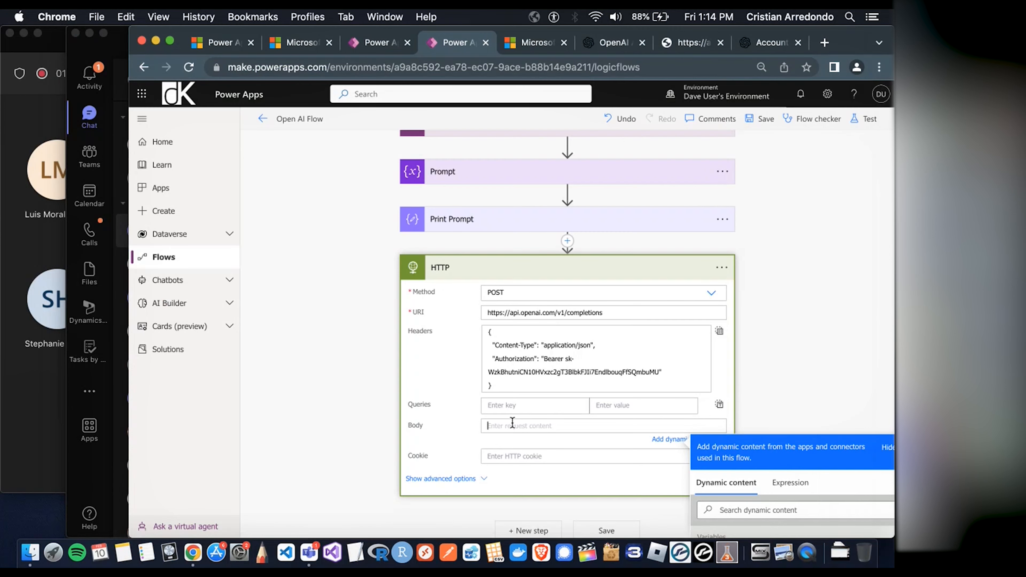
{"action": "type", "text": "{ \"model\":\"text-davinci-003\", \"prompt\":\"\",\"max_tokens\":64, \"top_p\":1, \"frequency_penalty\":0, \"presence_penalty\":0 }"}
{"action": "scroll", "coordinate": [586, 367], "scroll_direction": "down", "scroll_amount": 3}
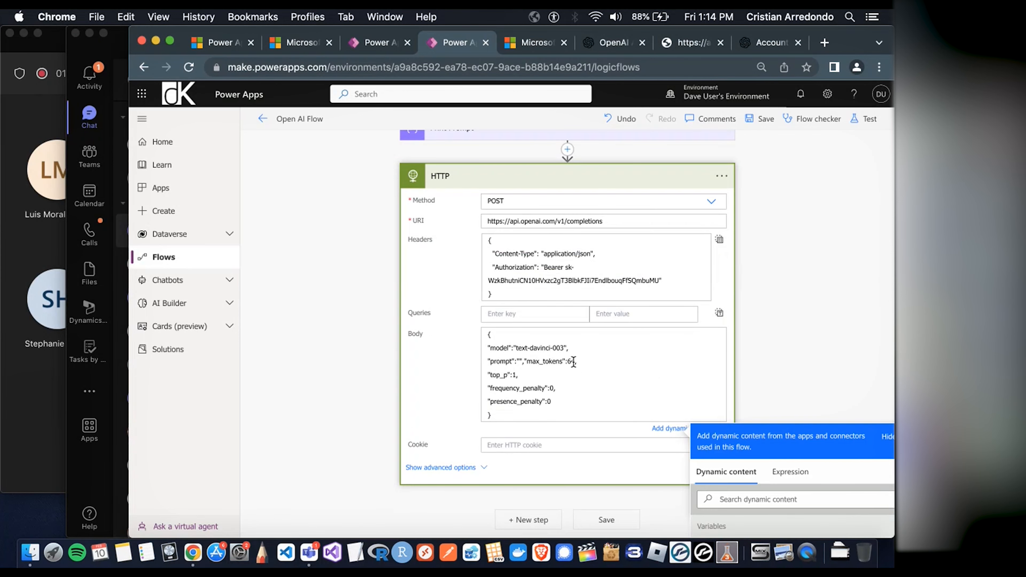
Compare the Body with the JSON message in Teams and move "max_tokens":64 onto its own line
{"action": "left_click", "coordinate": [103, 459]}
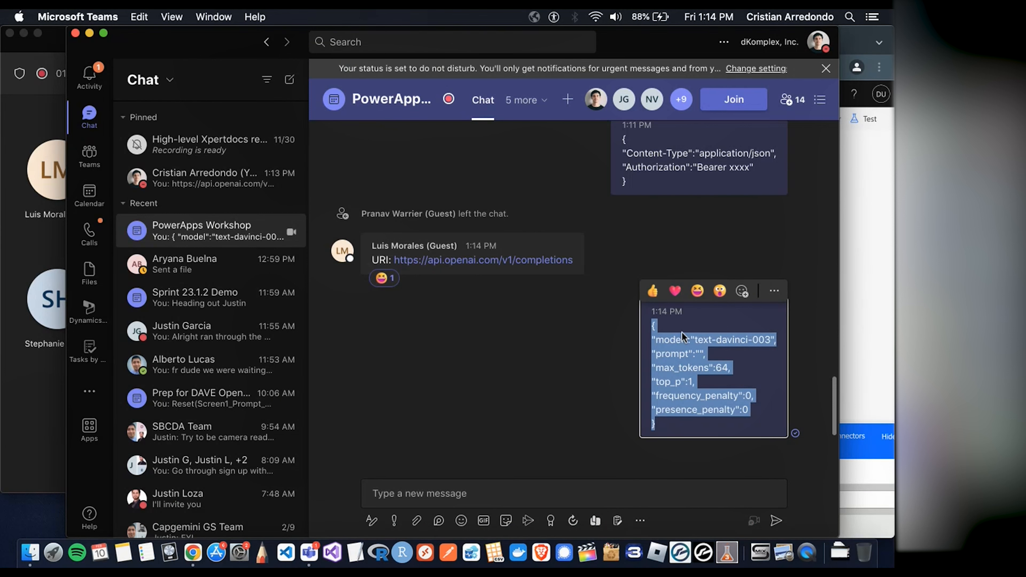
{"action": "left_click", "coordinate": [842, 298]}
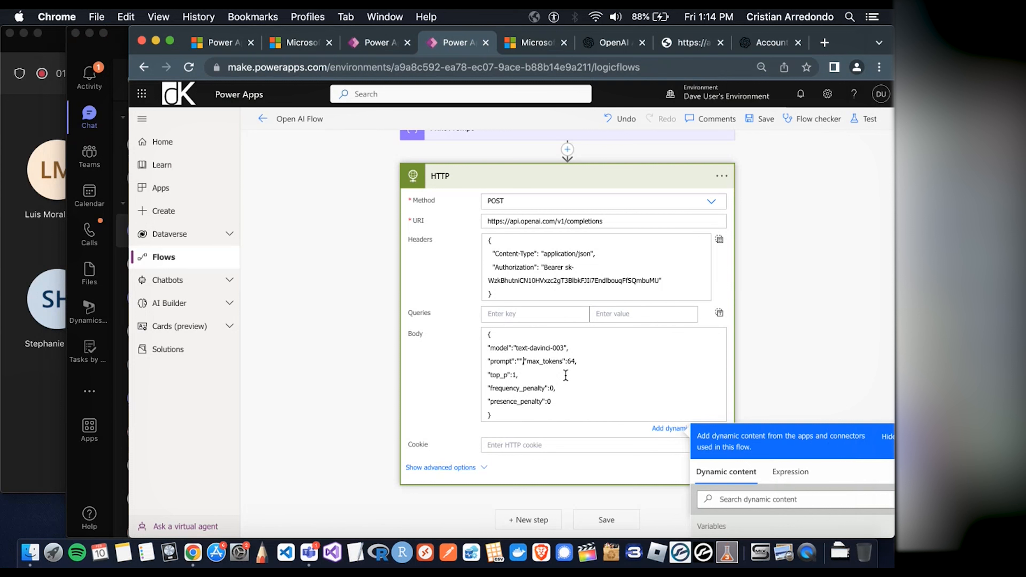
{"action": "key", "text": "Return"}
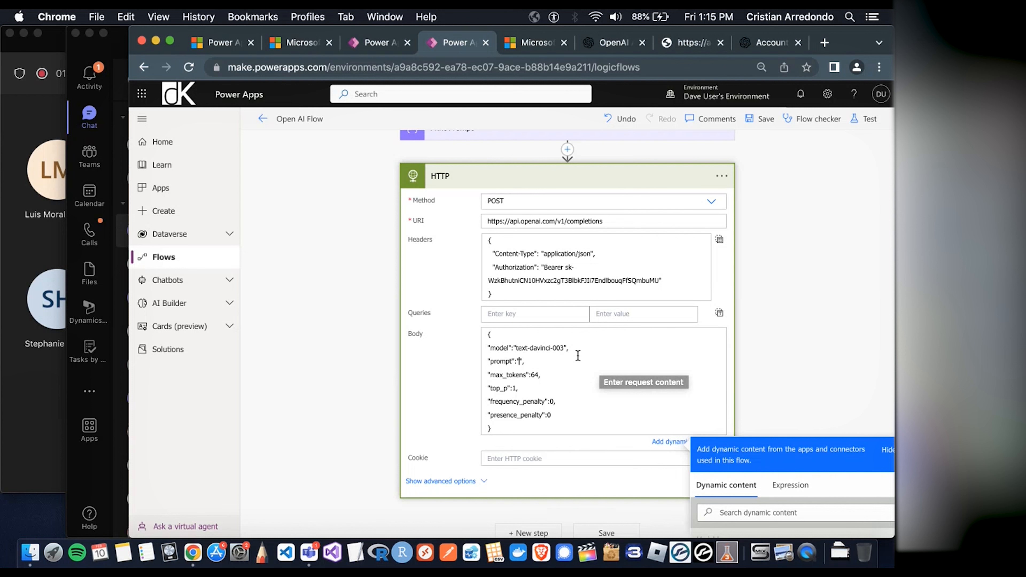
Check the latest Activity feed notification in Microsoft Teams, reopen the workshop chat and return to the flow in Chrome
{"action": "left_click", "coordinate": [86, 470]}
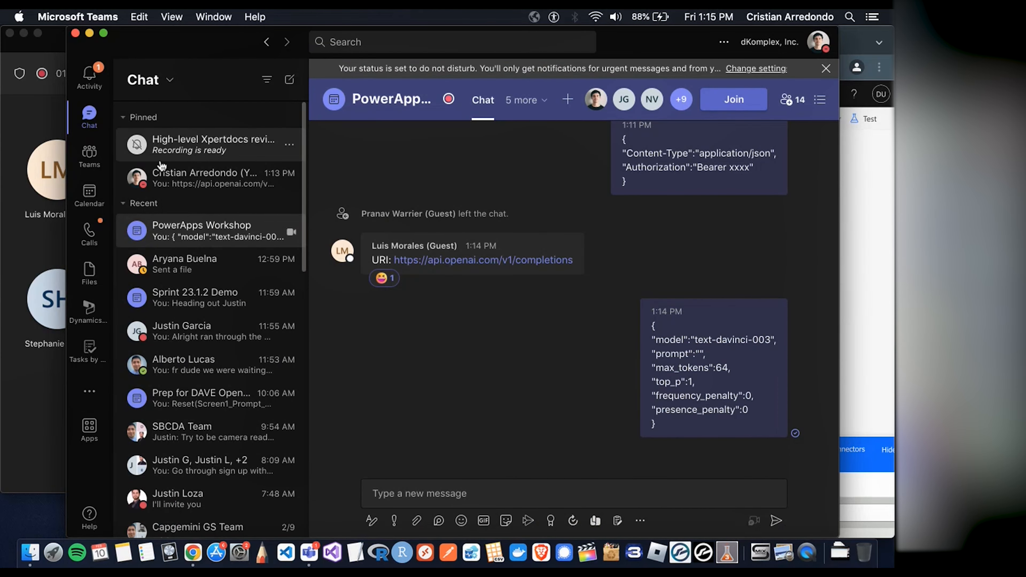
{"action": "left_click", "coordinate": [89, 76]}
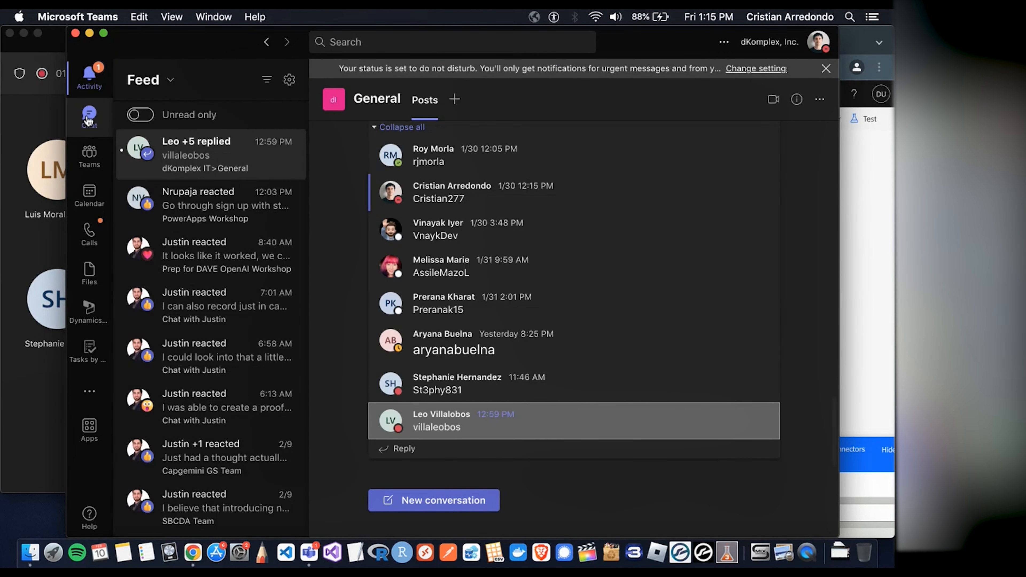
{"action": "left_click", "coordinate": [88, 121]}
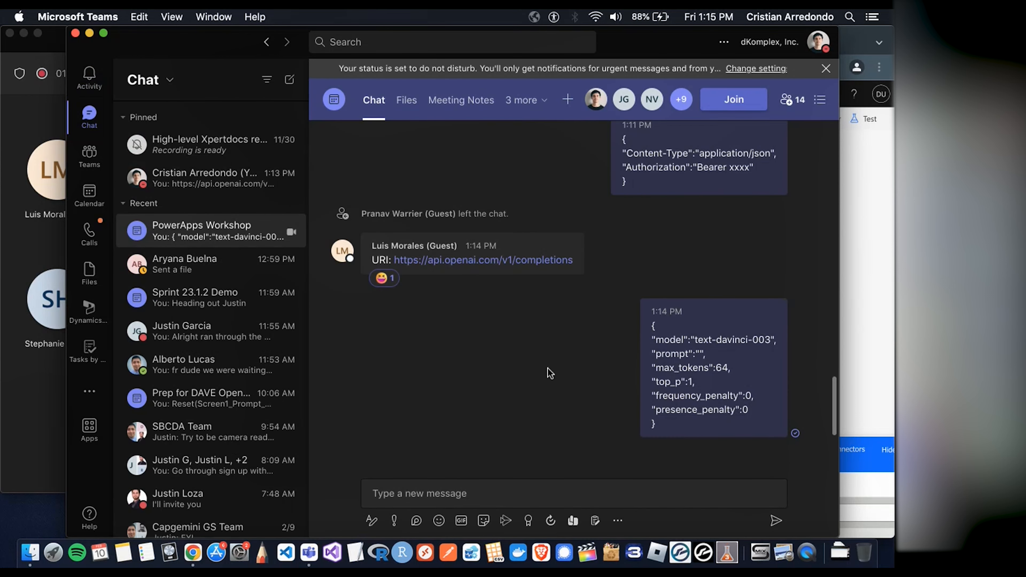
{"action": "key", "text": "super+Tab"}
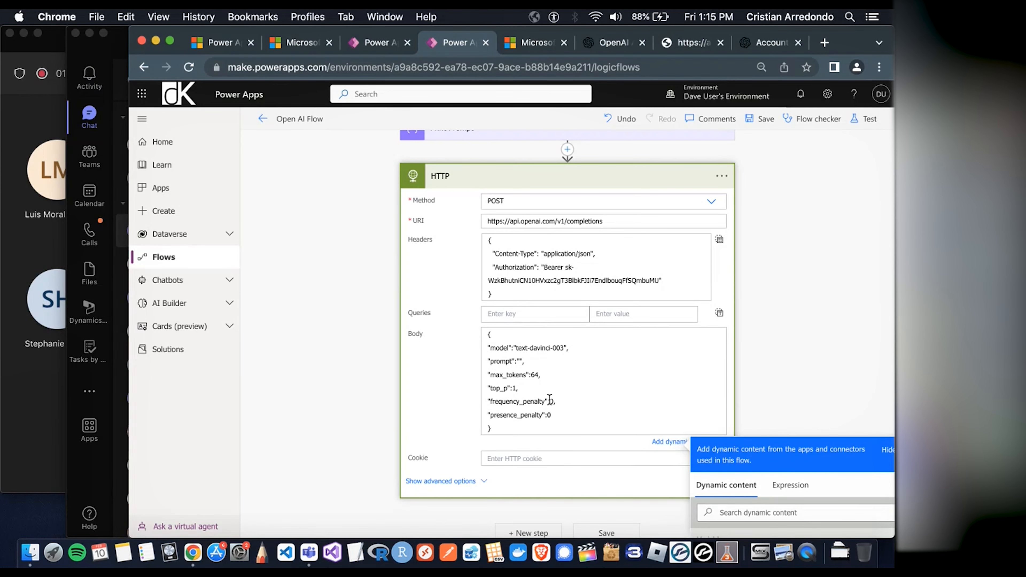
Insert the Prompt variable as dynamic content between the quotes of the "prompt" value in the HTTP Body
{"action": "scroll", "coordinate": [549, 395], "scroll_direction": "down", "scroll_amount": 1}
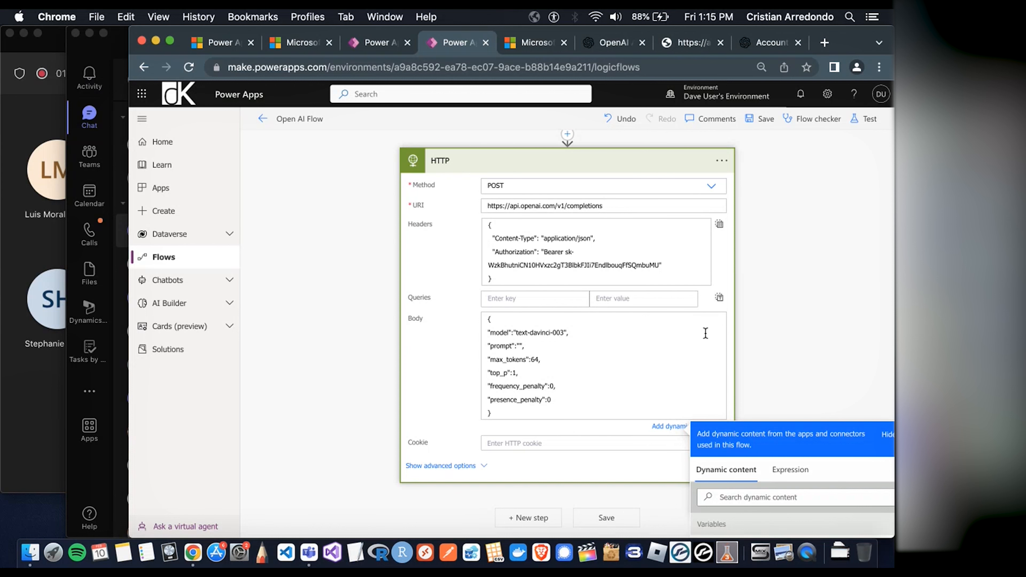
{"action": "scroll", "coordinate": [798, 339], "scroll_direction": "down", "scroll_amount": 2}
{"action": "scroll", "coordinate": [797, 334], "scroll_direction": "down", "scroll_amount": 2}
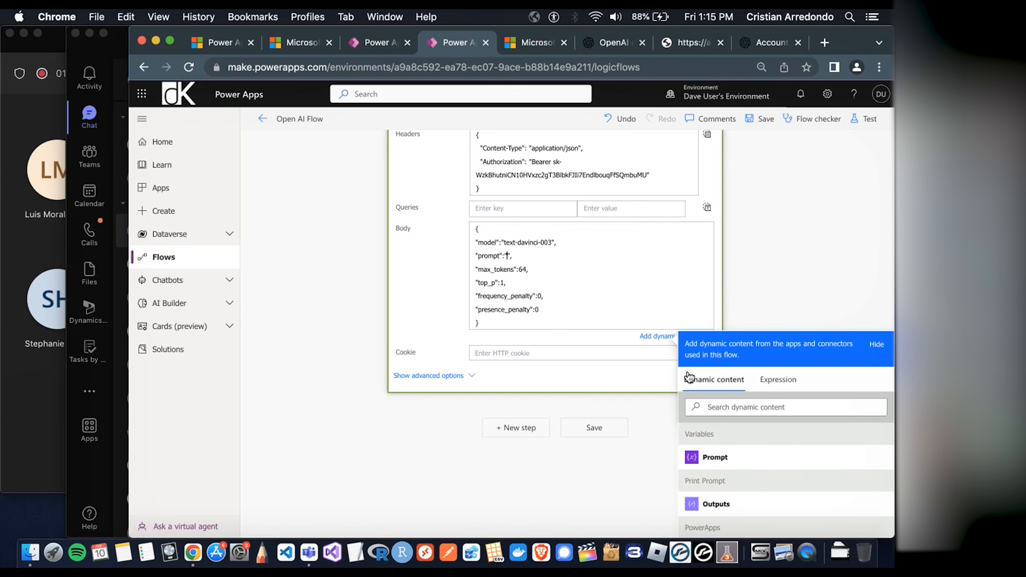
{"action": "scroll", "coordinate": [790, 293], "scroll_direction": "down", "scroll_amount": 3}
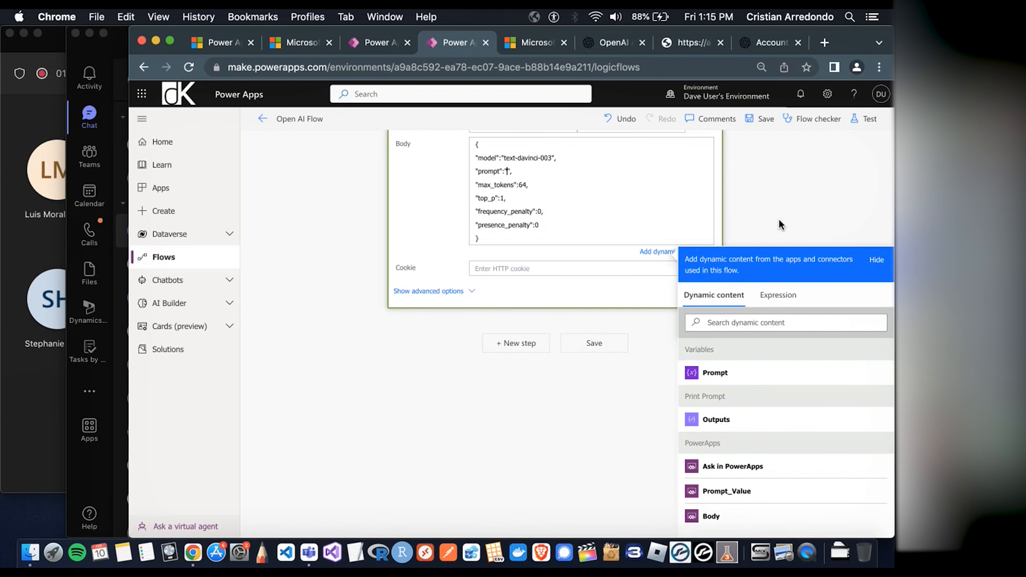
{"action": "scroll", "coordinate": [749, 291], "scroll_direction": "up", "scroll_amount": 10}
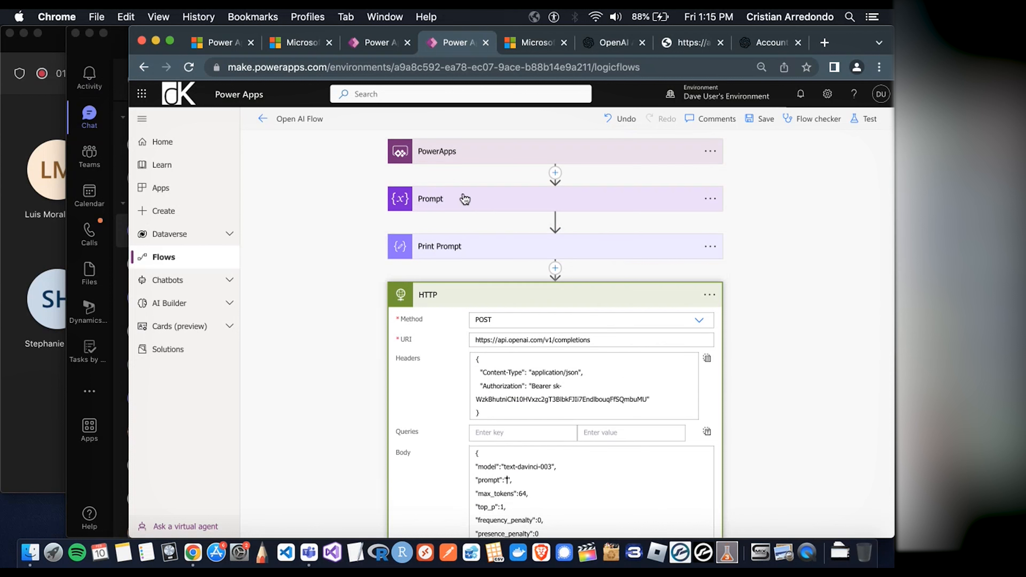
{"action": "scroll", "coordinate": [810, 285], "scroll_direction": "down", "scroll_amount": 8}
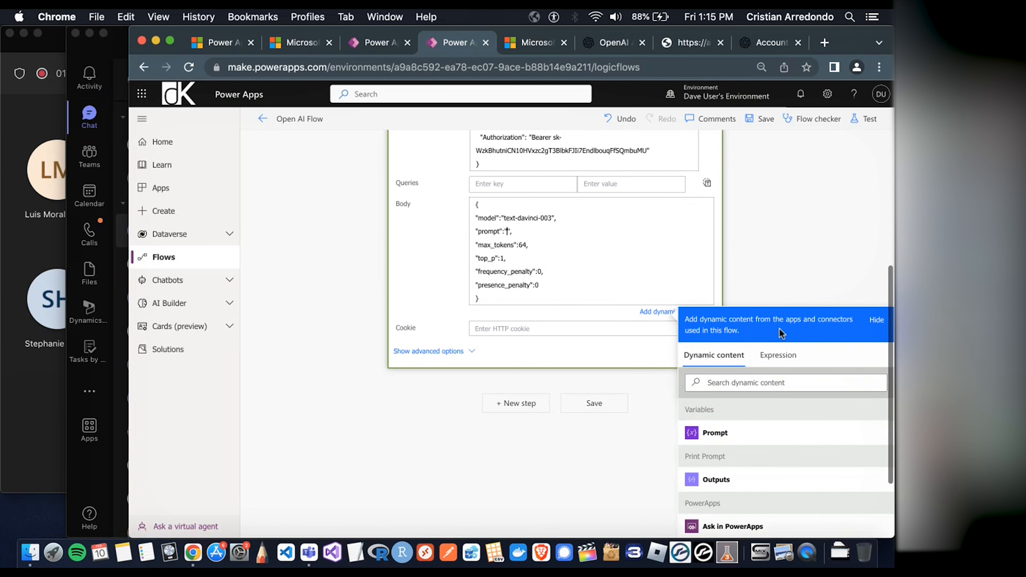
{"action": "left_click", "coordinate": [740, 440]}
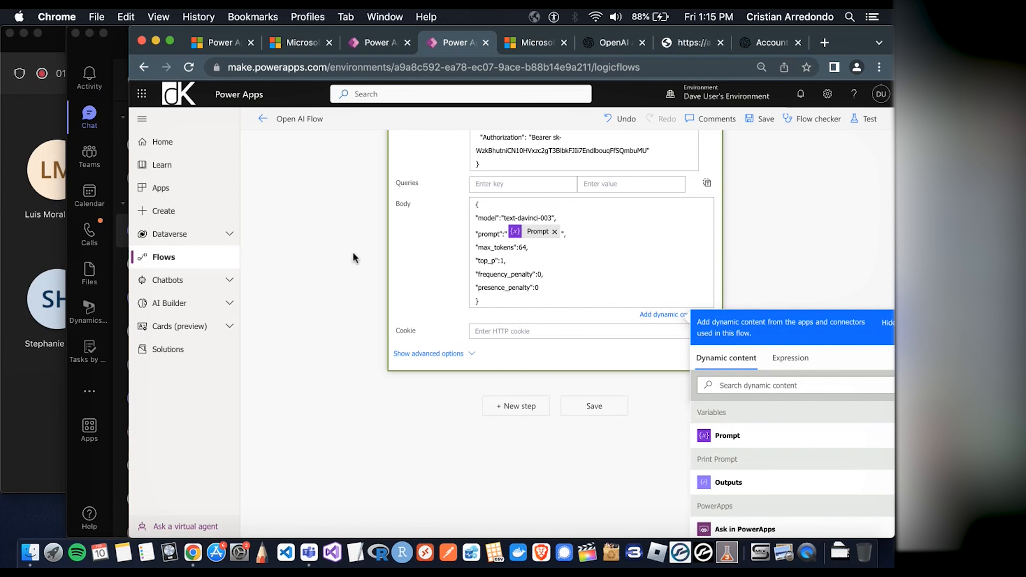
{"action": "left_click", "coordinate": [344, 258]}
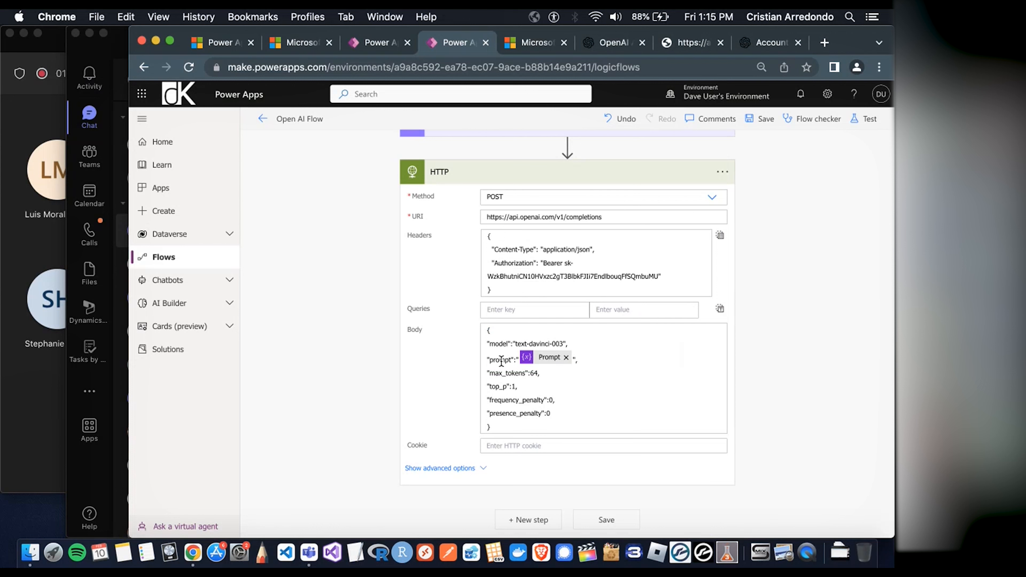
{"action": "scroll", "coordinate": [562, 367], "scroll_direction": "up", "scroll_amount": 2}
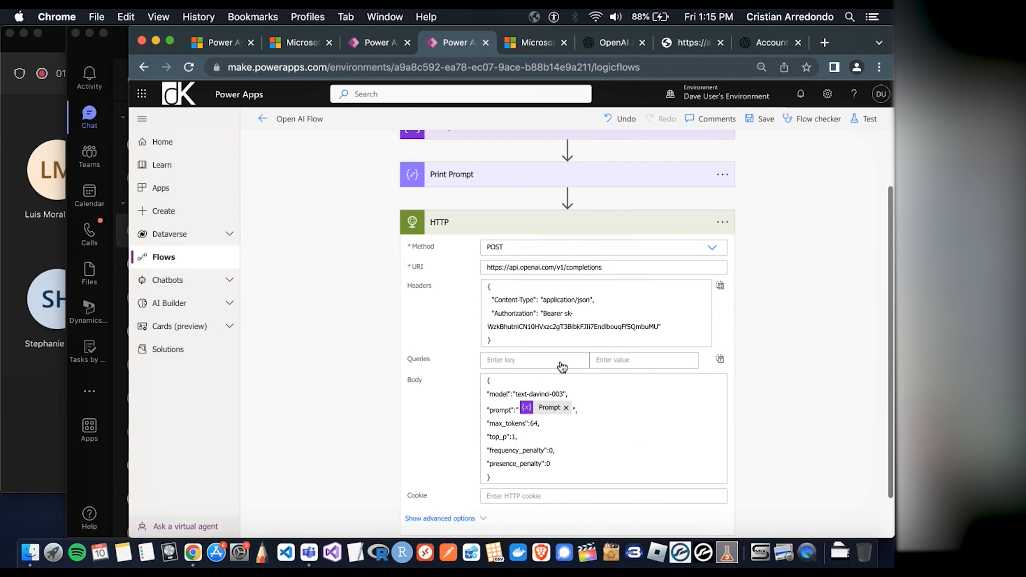
Save the Open AI Flow with the completed HTTP action
{"action": "scroll", "coordinate": [475, 183], "scroll_direction": "up", "scroll_amount": 2}
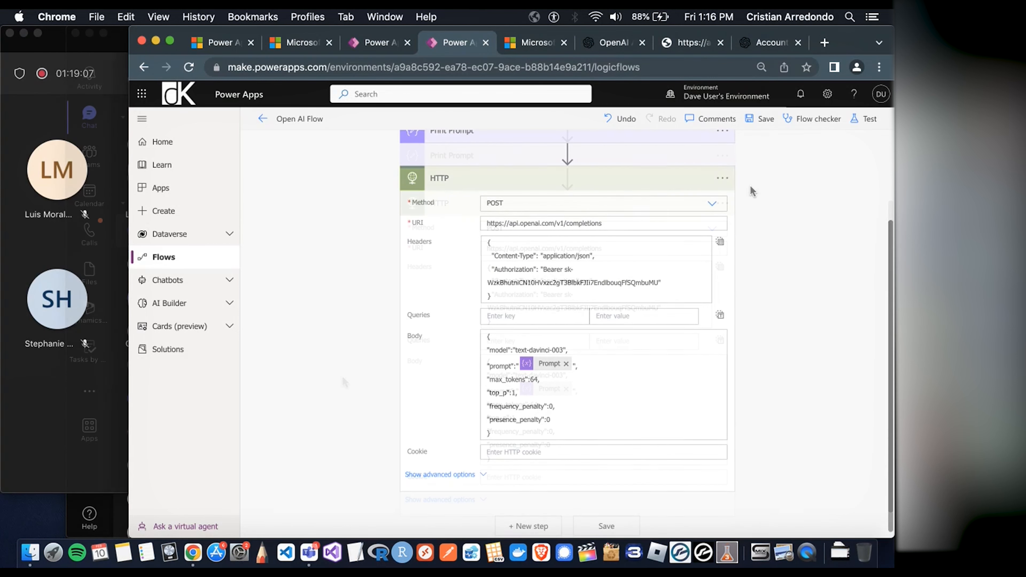
{"action": "left_click", "coordinate": [759, 118]}
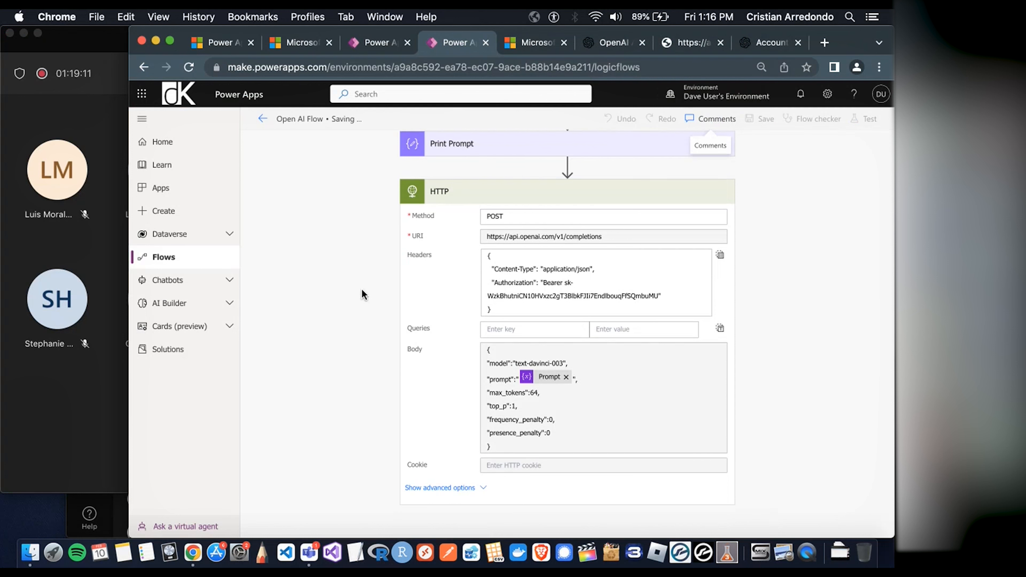
{"action": "scroll", "coordinate": [361, 289], "scroll_direction": "up", "scroll_amount": 3}
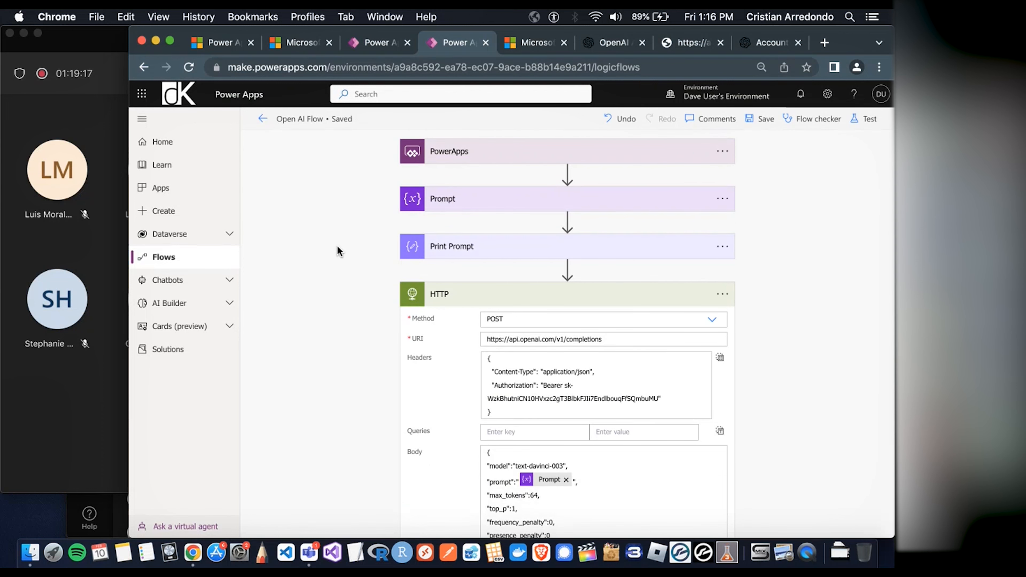
Add the PowerApps action "Respond to a PowerApp or flow" after the HTTP action
{"action": "scroll", "coordinate": [470, 290], "scroll_direction": "down", "scroll_amount": 3}
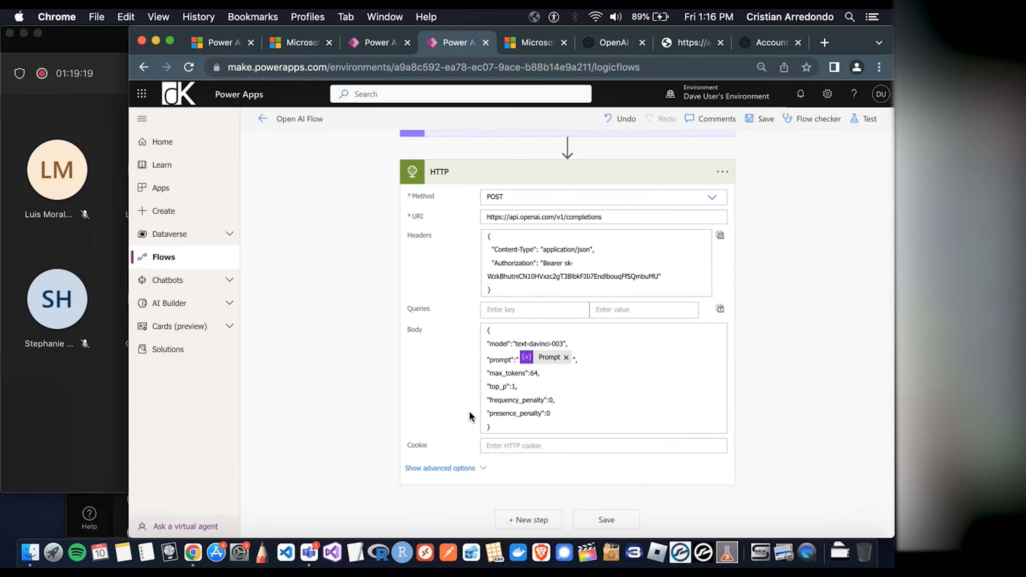
{"action": "left_click", "coordinate": [532, 520]}
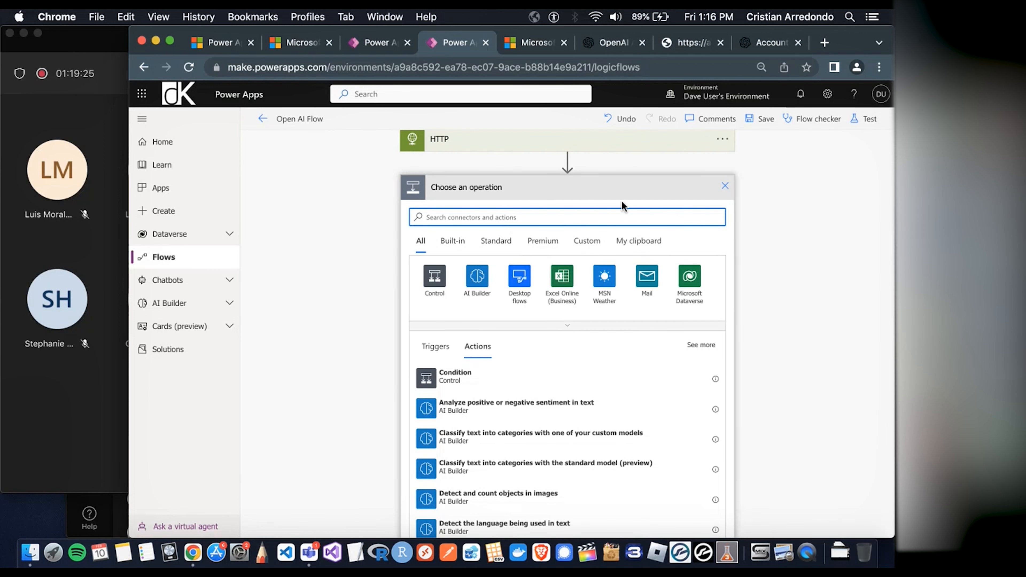
{"action": "left_click", "coordinate": [725, 186]}
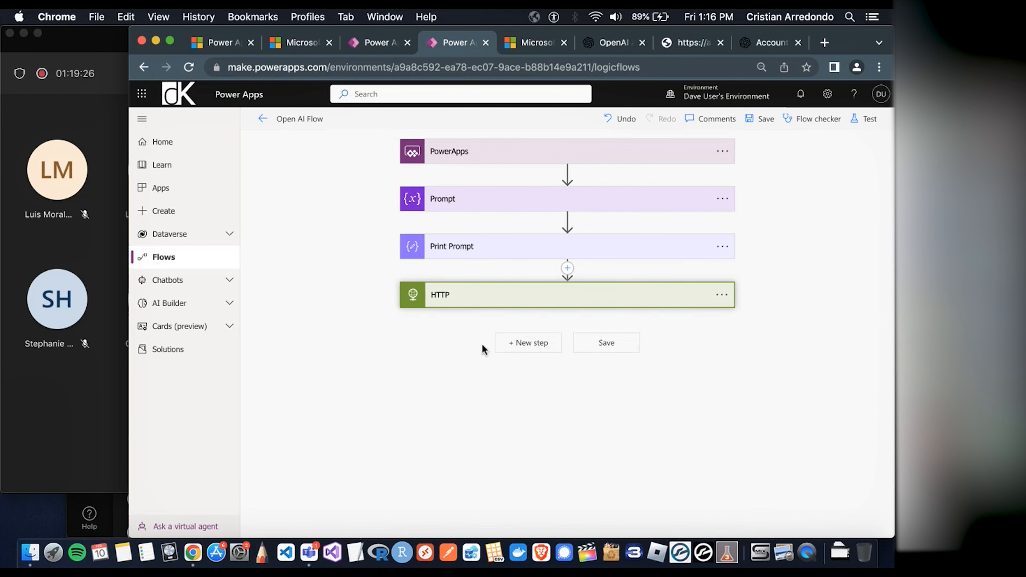
{"action": "left_click", "coordinate": [536, 346]}
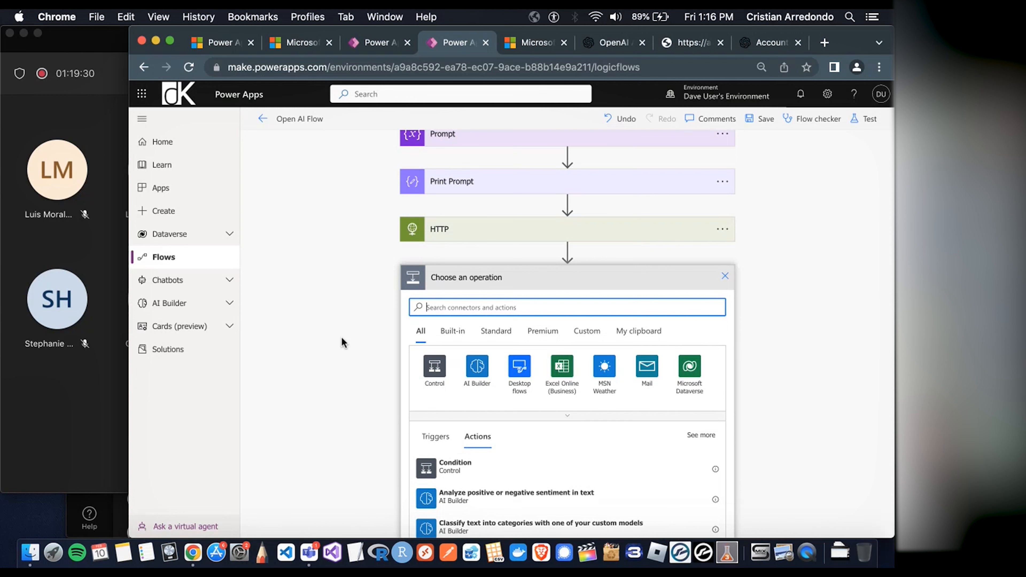
{"action": "type", "text": "respon"}
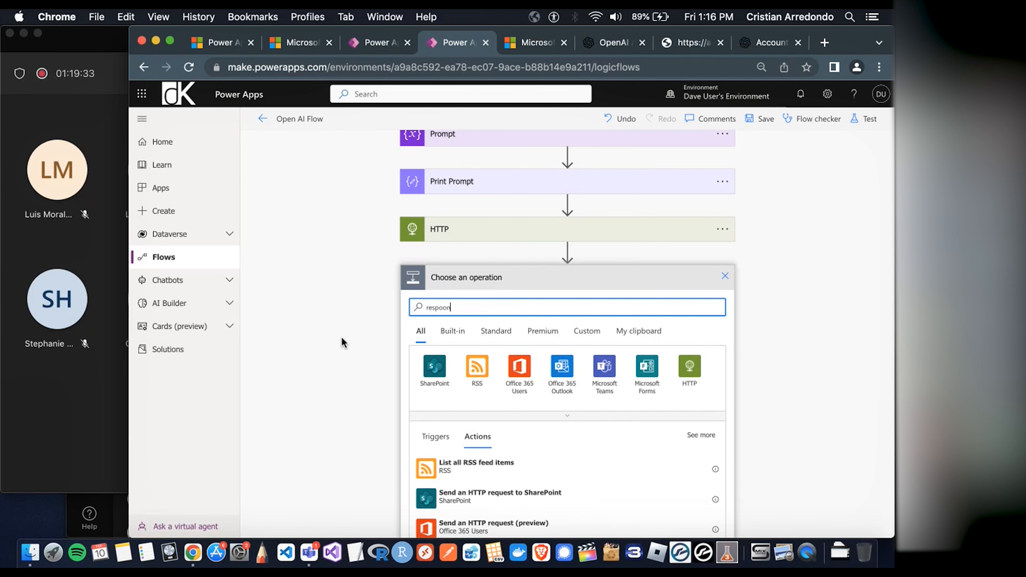
{"action": "type", "text": "d"}
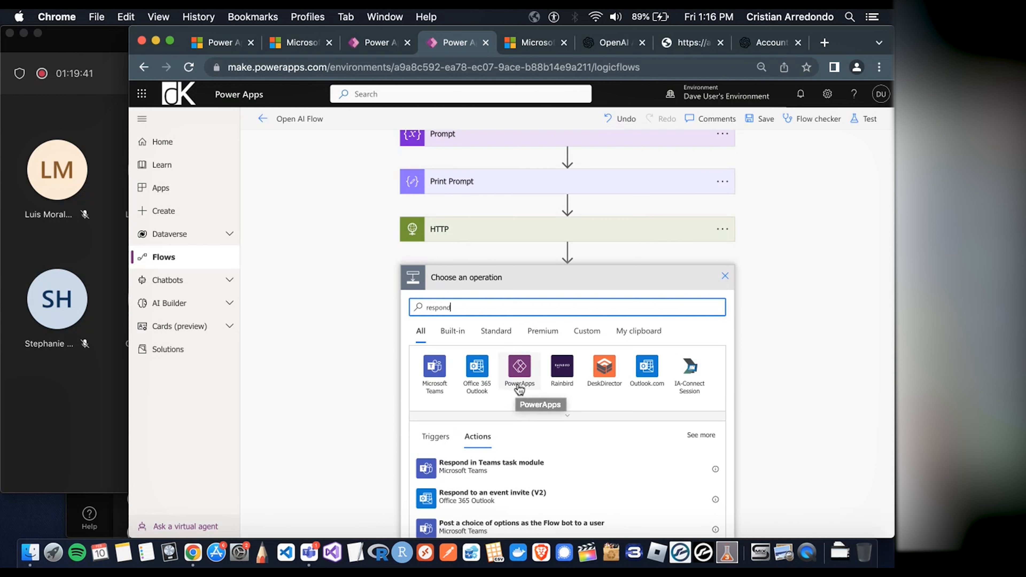
{"action": "scroll", "coordinate": [520, 389], "scroll_direction": "up", "scroll_amount": 2}
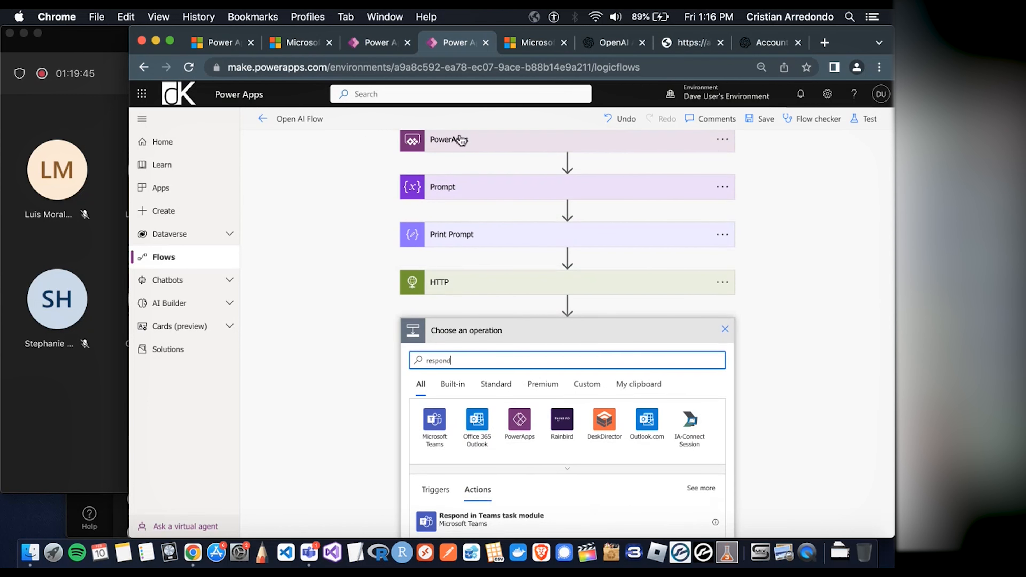
{"action": "left_click", "coordinate": [519, 427]}
{"action": "scroll", "coordinate": [333, 284], "scroll_direction": "down", "scroll_amount": 3}
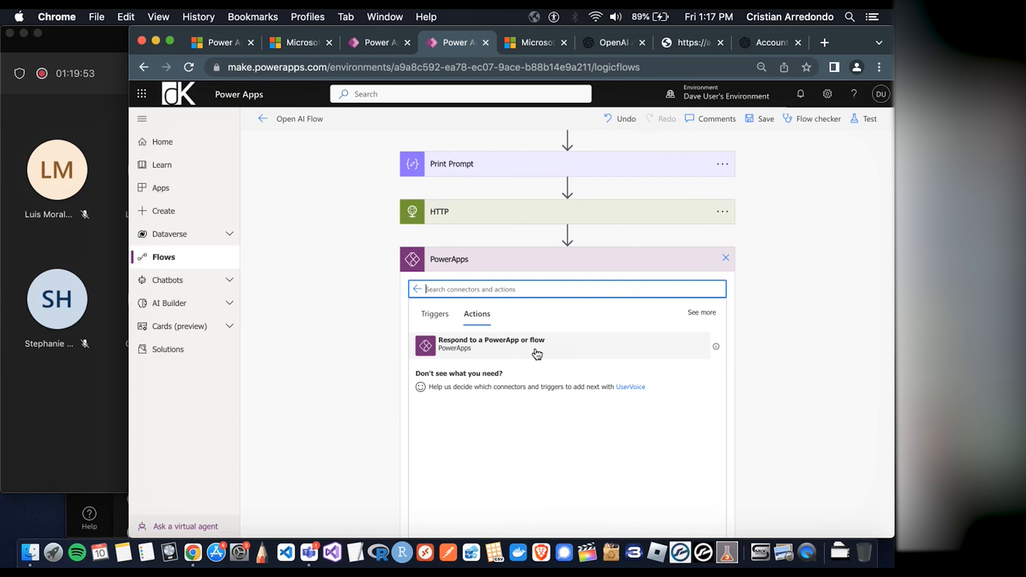
{"action": "left_click", "coordinate": [548, 350]}
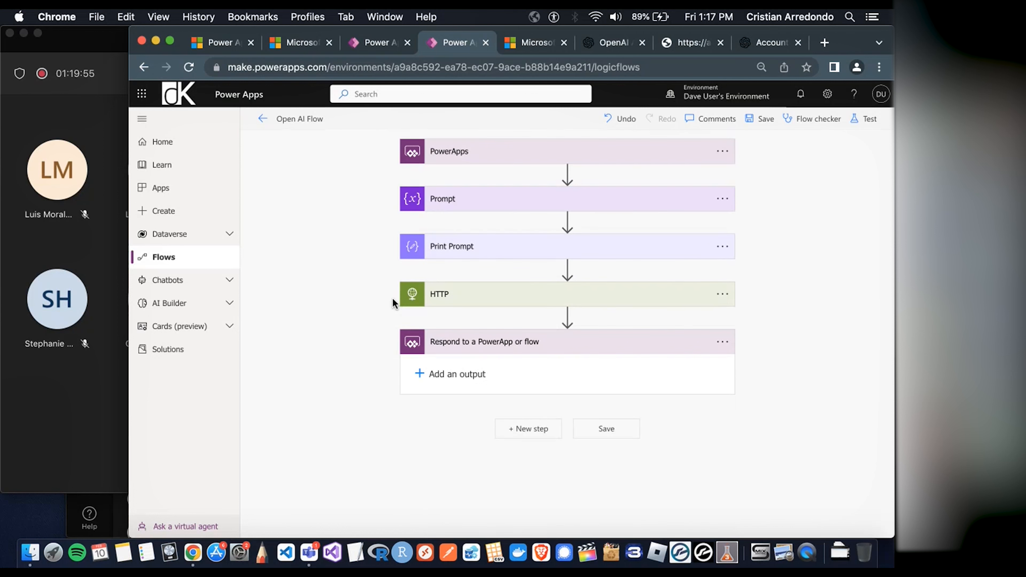
Add a text output titled "Response" to the "Respond to a PowerApp or flow" action
{"action": "left_click", "coordinate": [420, 375]}
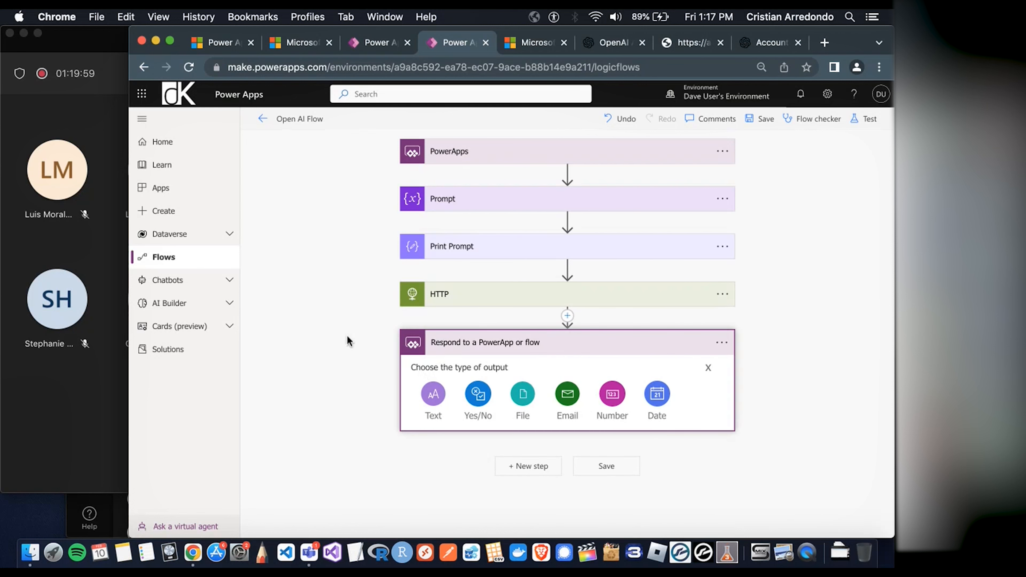
{"action": "left_click", "coordinate": [433, 398]}
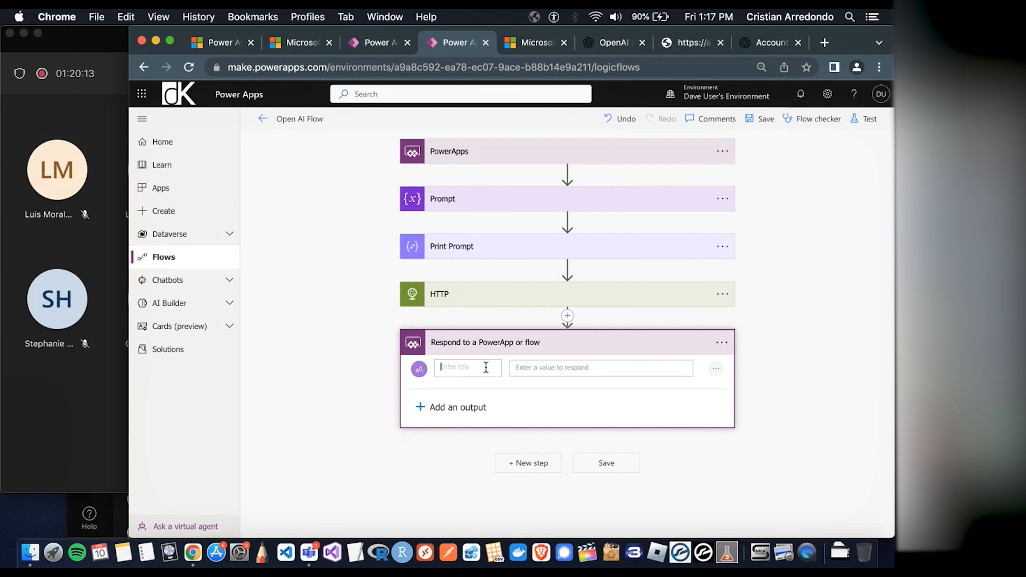
{"action": "type", "text": "Response"}
{"action": "left_click", "coordinate": [570, 368]}
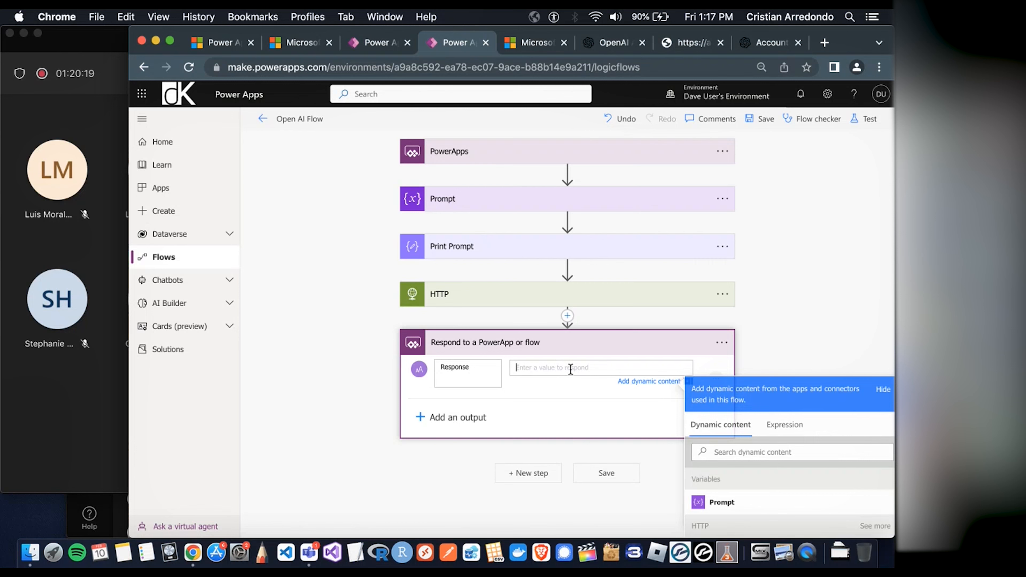
{"action": "scroll", "coordinate": [347, 289], "scroll_direction": "down", "scroll_amount": 3}
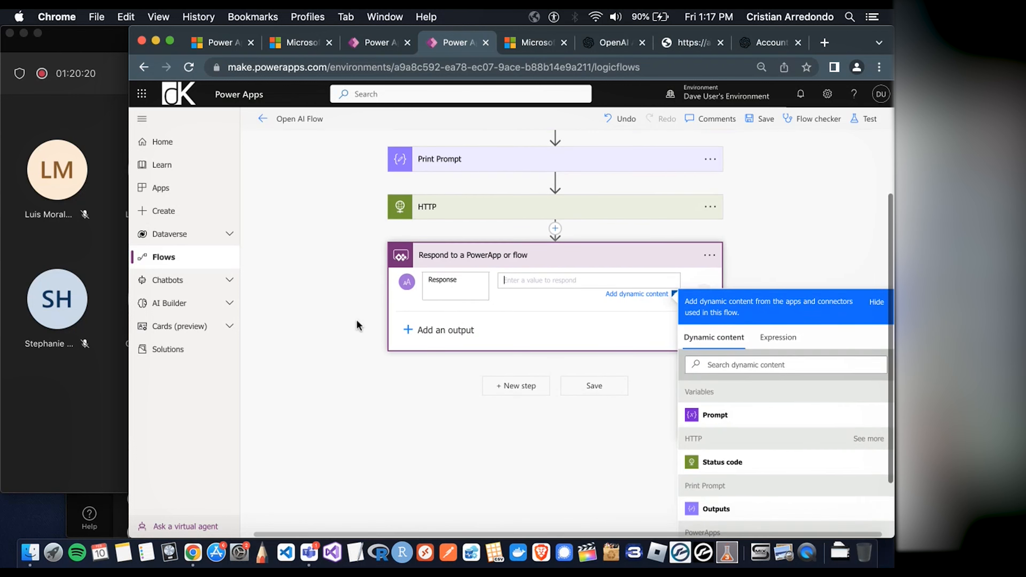
{"action": "scroll", "coordinate": [357, 319], "scroll_direction": "down", "scroll_amount": 1}
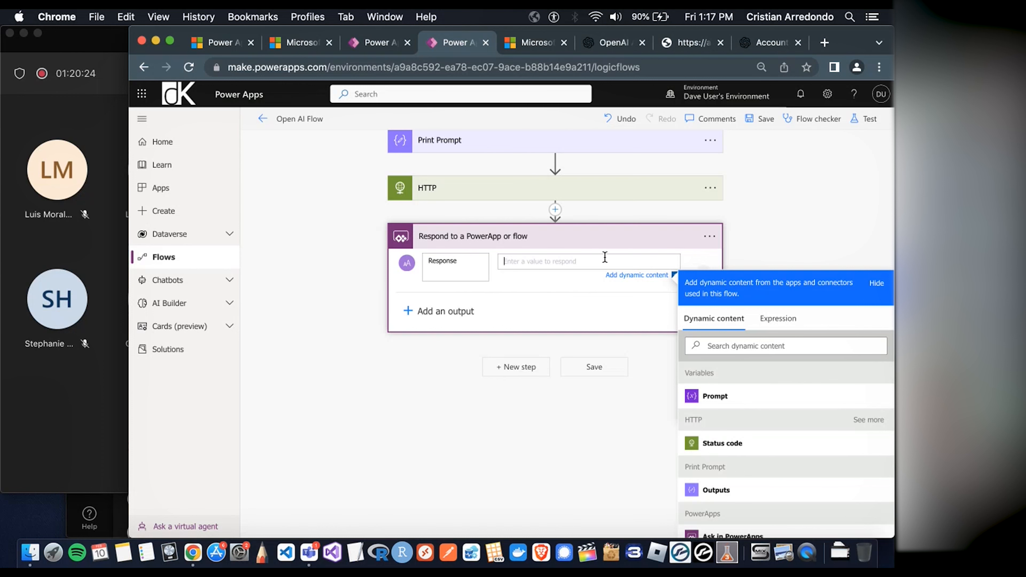
{"action": "scroll", "coordinate": [707, 339], "scroll_direction": "down", "scroll_amount": 1}
{"action": "left_click", "coordinate": [866, 410]}
{"action": "scroll", "coordinate": [626, 366], "scroll_direction": "down", "scroll_amount": 1}
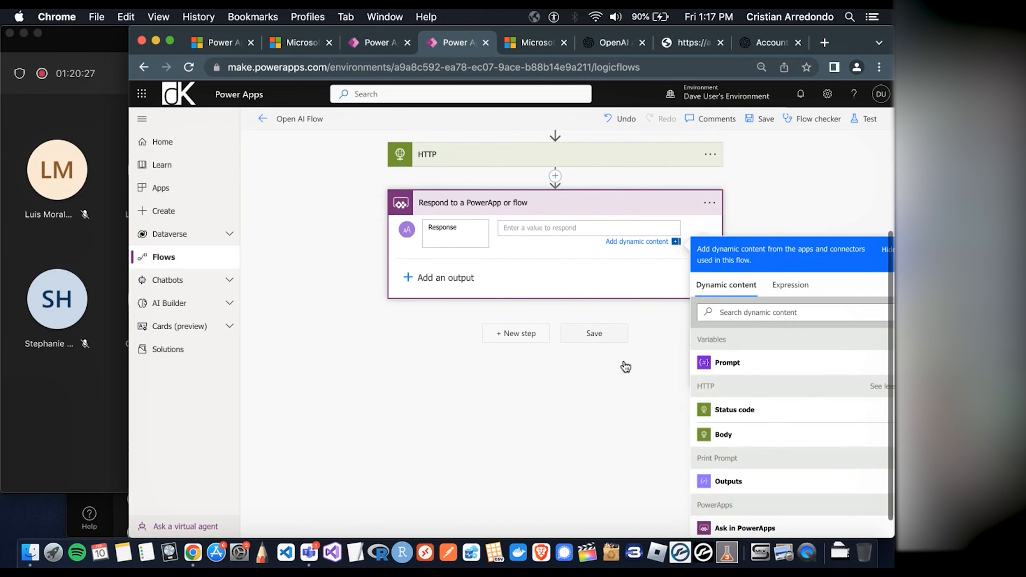
{"action": "scroll", "coordinate": [590, 317], "scroll_direction": "up", "scroll_amount": 1}
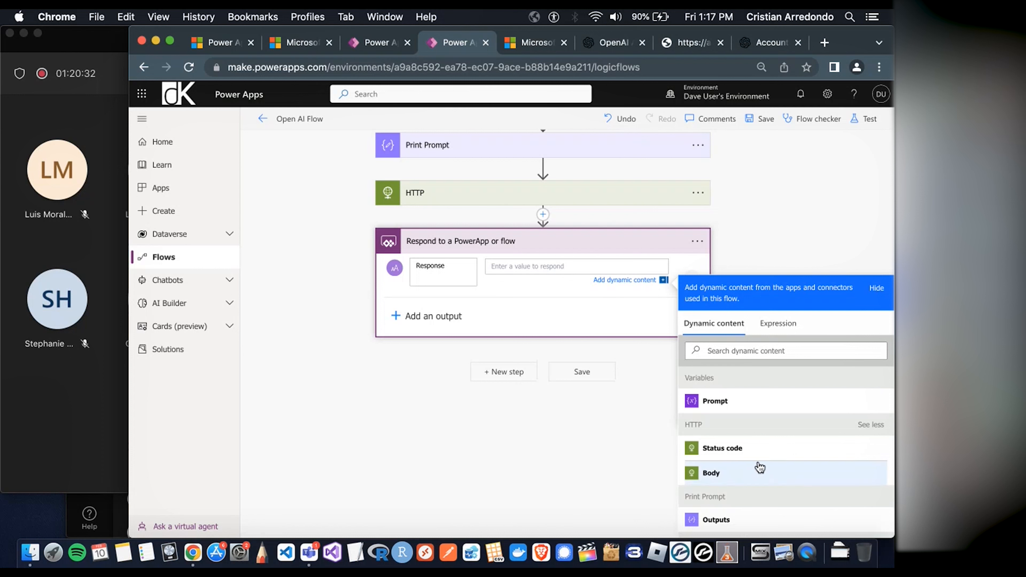
{"action": "left_click", "coordinate": [465, 411]}
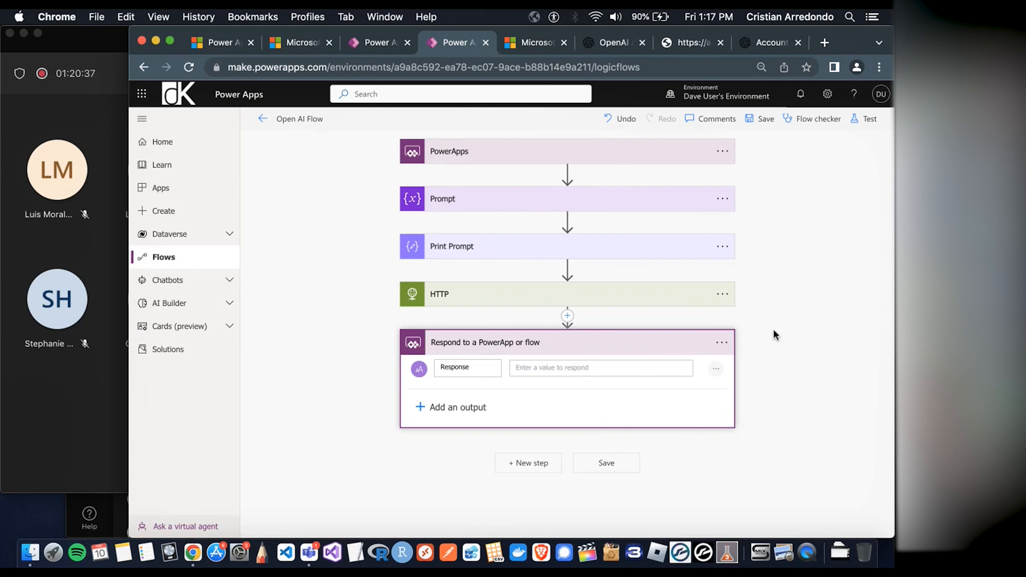
Set the Response output's value to the HTTP action's Body as dynamic content and save the flow
{"action": "left_click", "coordinate": [623, 366]}
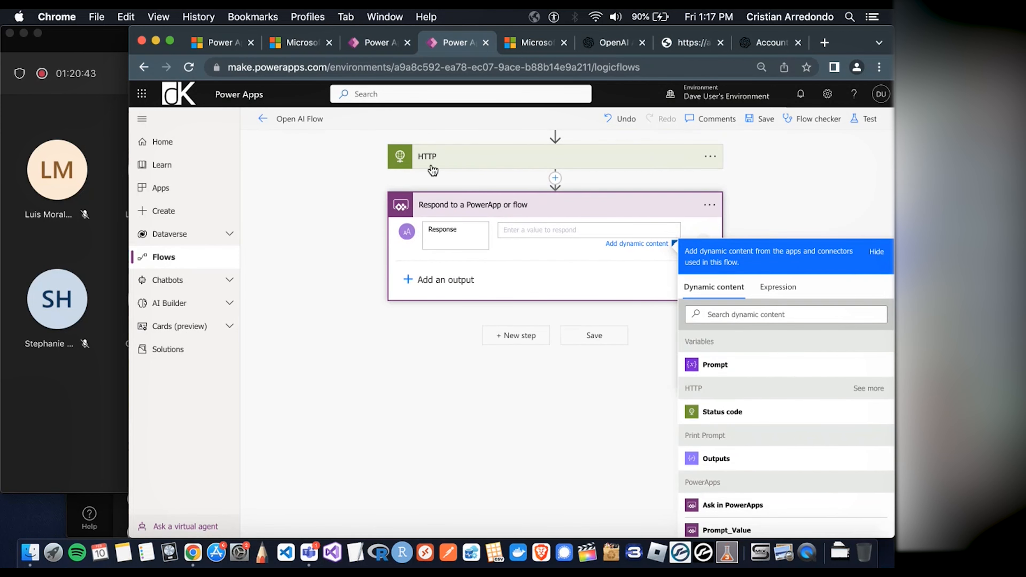
{"action": "left_click", "coordinate": [866, 389]}
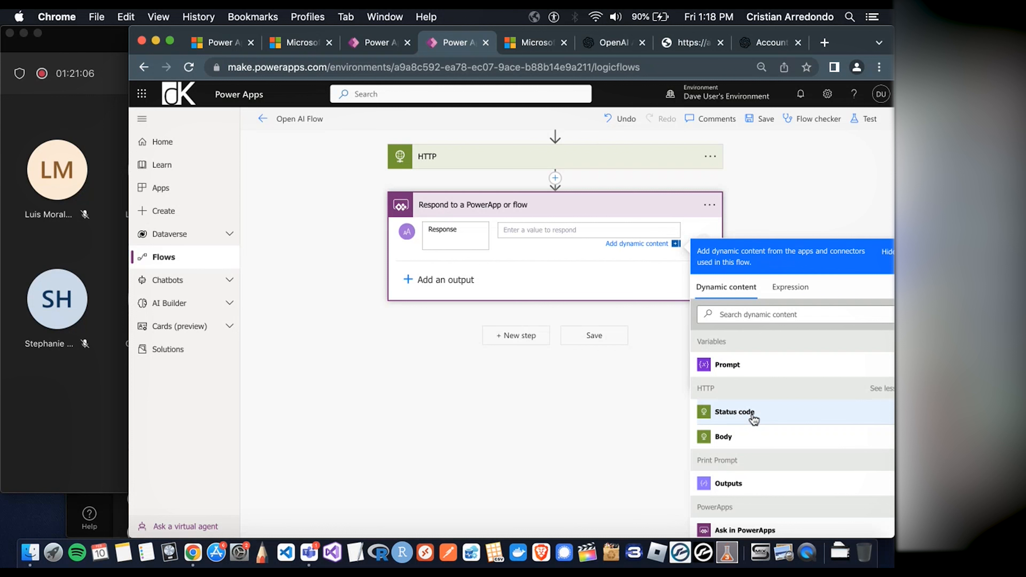
{"action": "left_click", "coordinate": [748, 445]}
{"action": "left_click", "coordinate": [562, 267]}
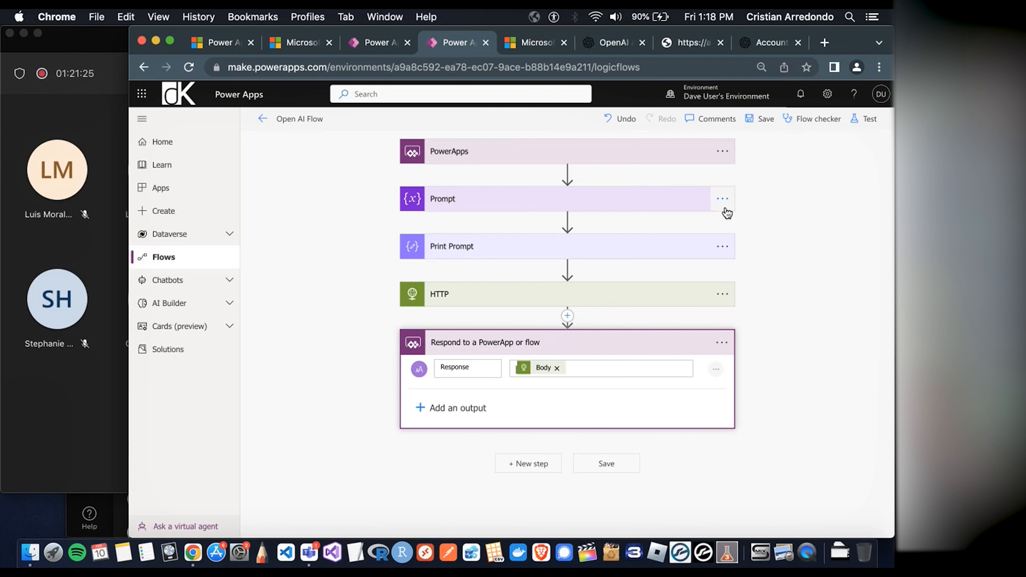
{"action": "left_click", "coordinate": [757, 118]}
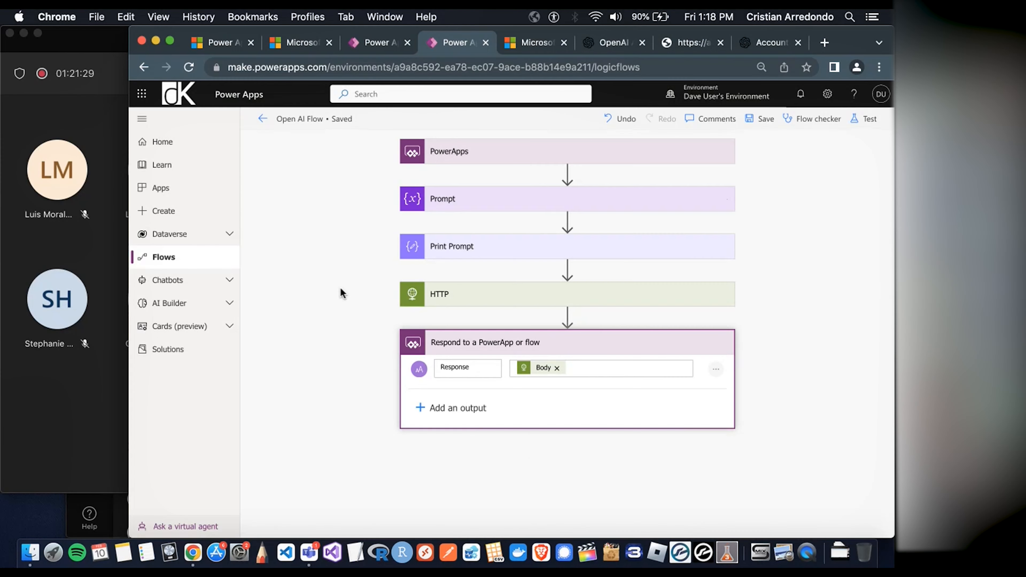
Switch to Dave Workshop Canvas App and clear the Text property formula of the Response Answer TextLabel on the Response Screen
{"action": "left_click", "coordinate": [363, 43]}
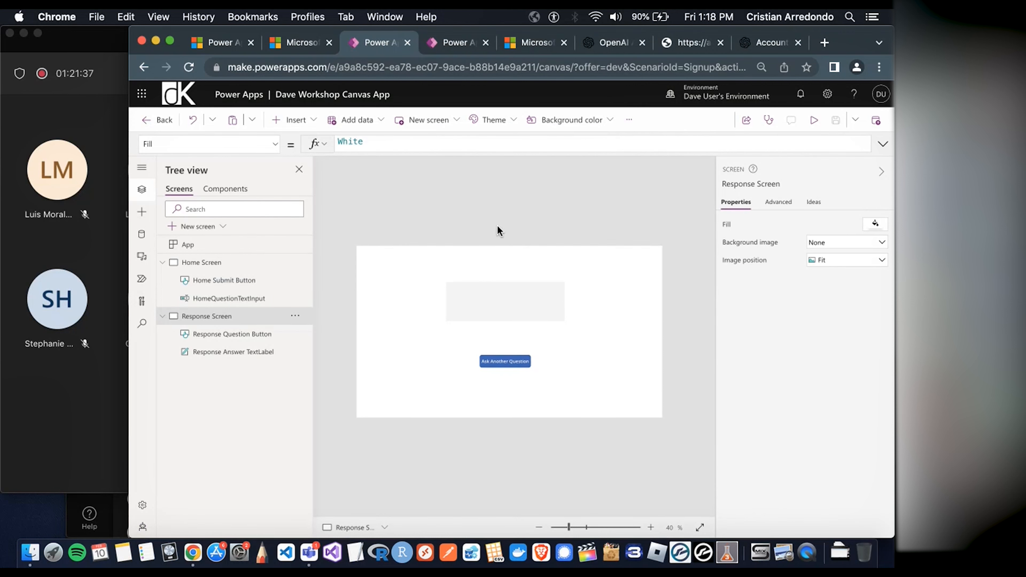
{"action": "left_click", "coordinate": [521, 291]}
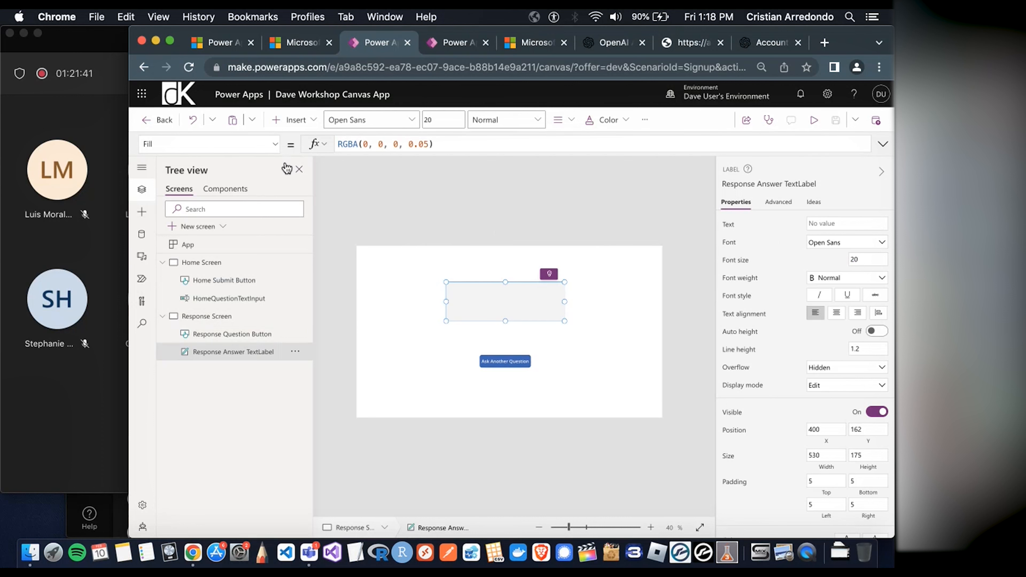
{"action": "left_click", "coordinate": [275, 144]}
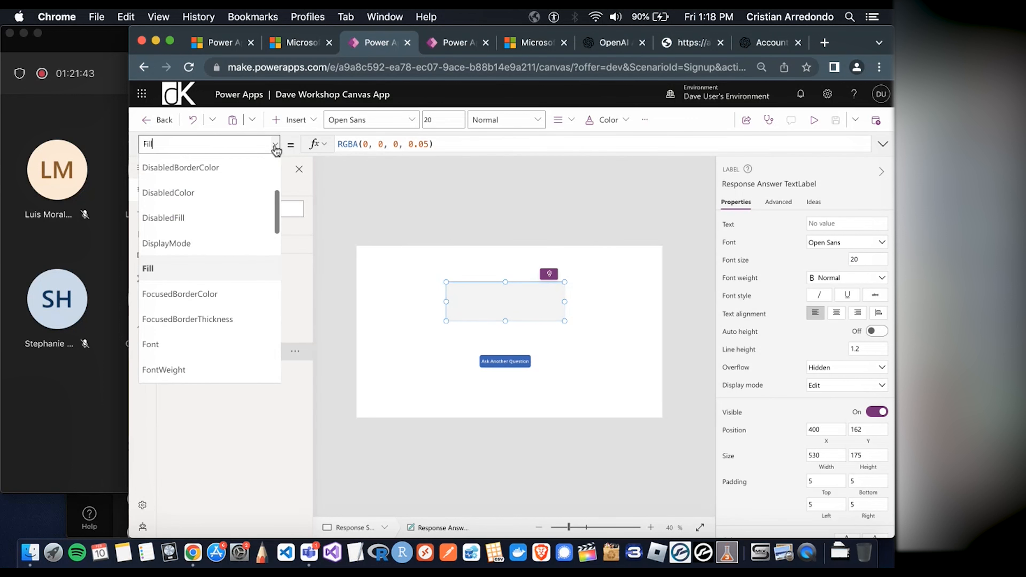
{"action": "scroll", "coordinate": [246, 258], "scroll_direction": "down", "scroll_amount": 10}
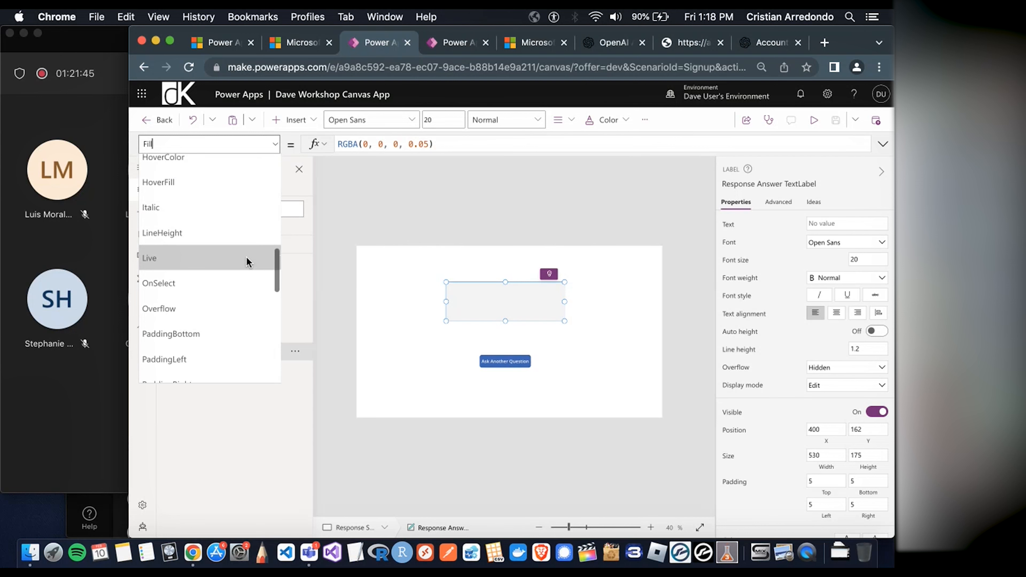
{"action": "scroll", "coordinate": [247, 263], "scroll_direction": "down", "scroll_amount": 5}
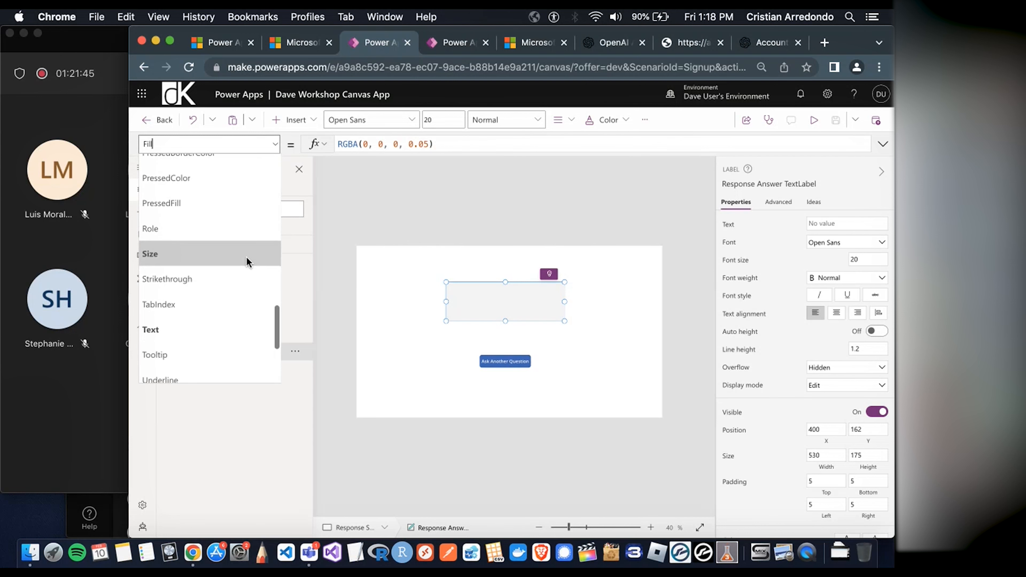
{"action": "left_click", "coordinate": [213, 261]}
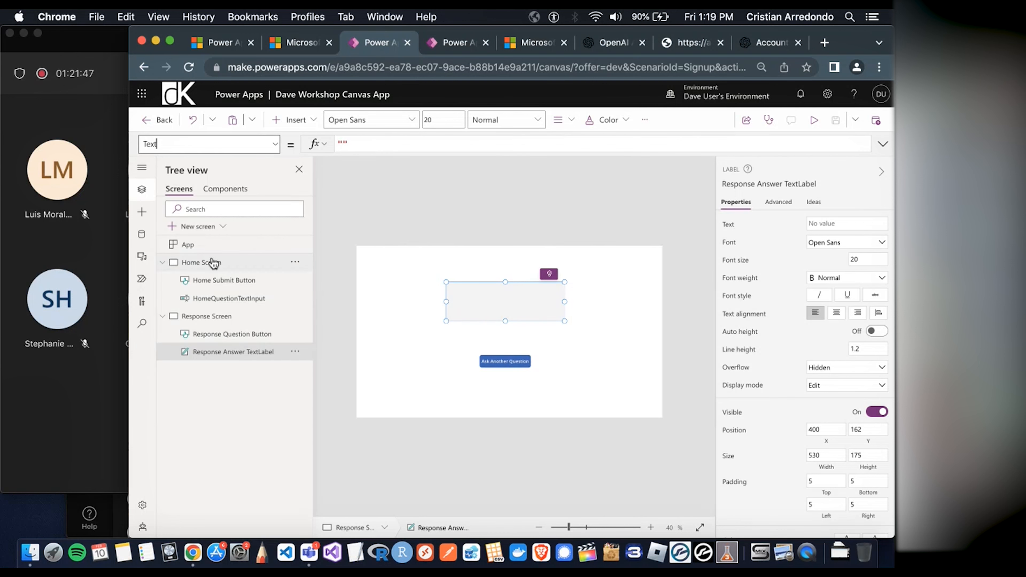
{"action": "left_click", "coordinate": [474, 239]}
{"action": "left_click", "coordinate": [483, 309]}
{"action": "left_click", "coordinate": [385, 144]}
{"action": "key", "text": "BackSpace"}
{"action": "key", "text": "BackSpace"}
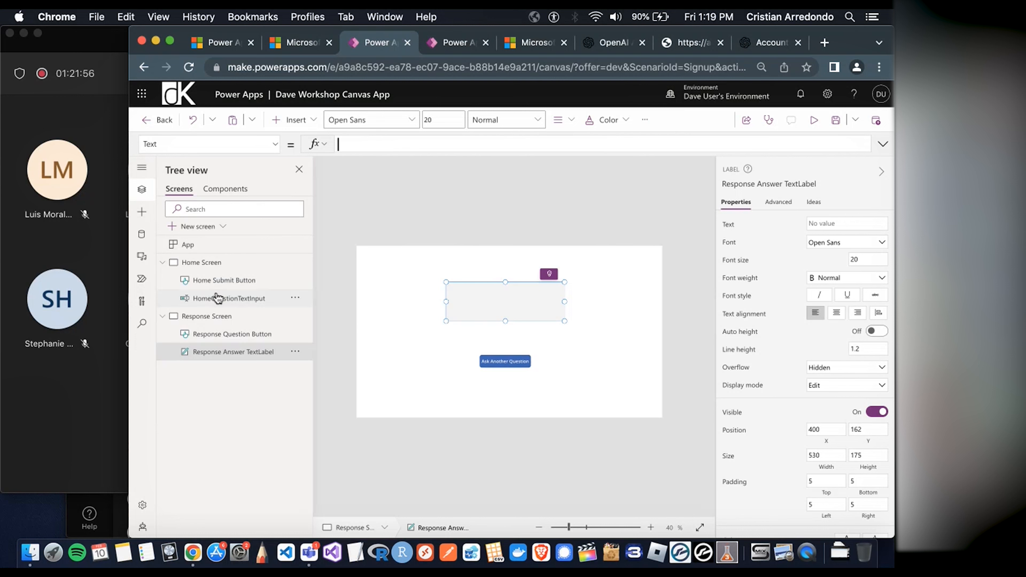
Wrap the OpenAIFlow.Run(HomeQuestionTextInput.Text) call in the Home Submit Button's OnSelect formula in a Set function
{"action": "left_click", "coordinate": [242, 281]}
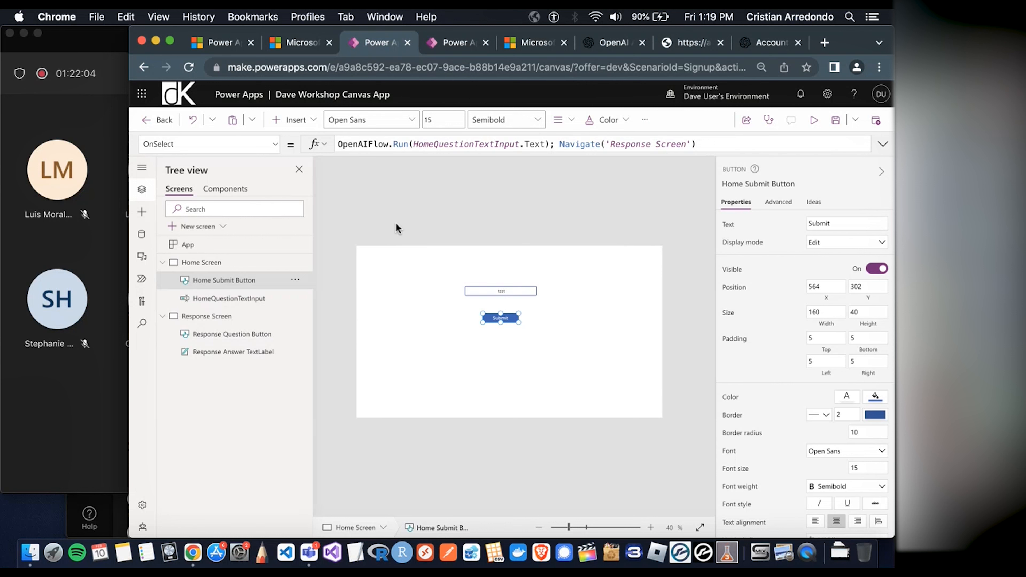
{"action": "left_click", "coordinate": [365, 248]}
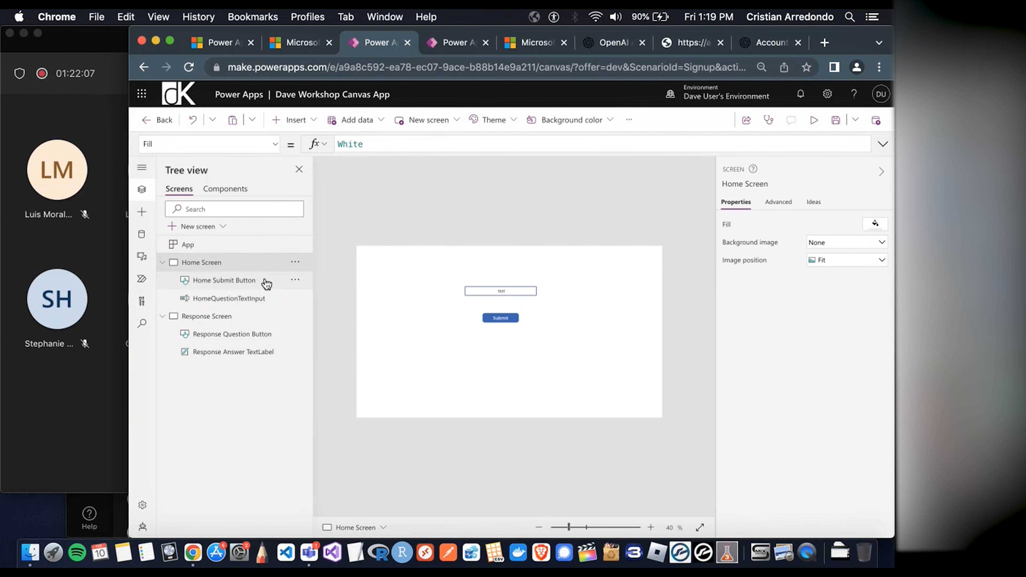
{"action": "left_click", "coordinate": [259, 284]}
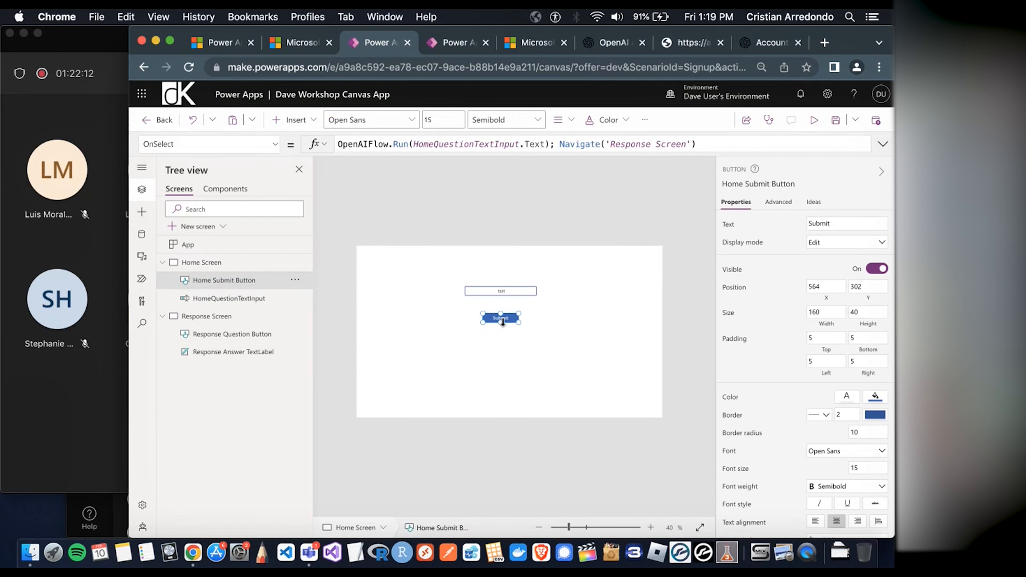
{"action": "left_click", "coordinate": [338, 145]}
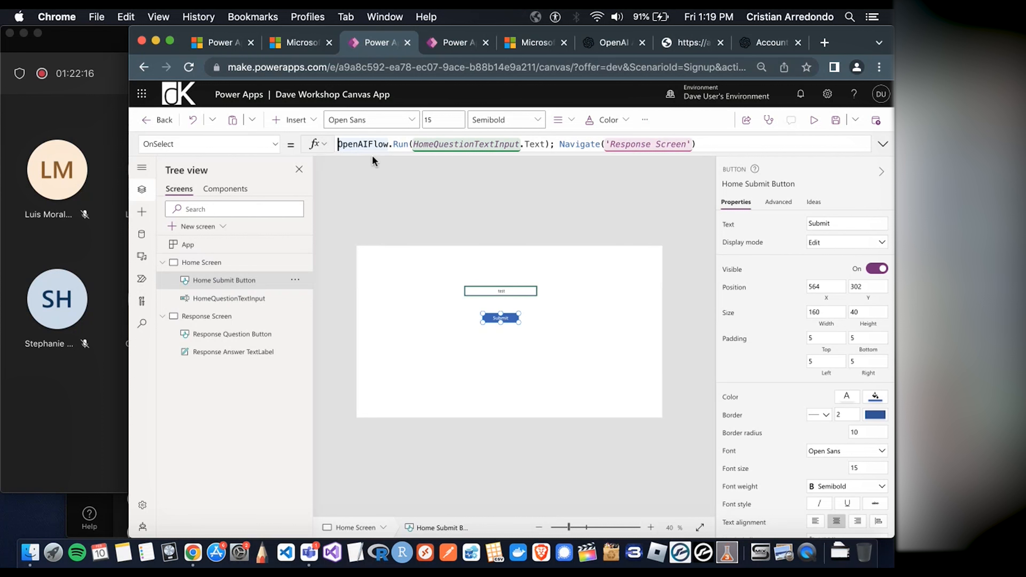
{"action": "type", "text": "Set("}
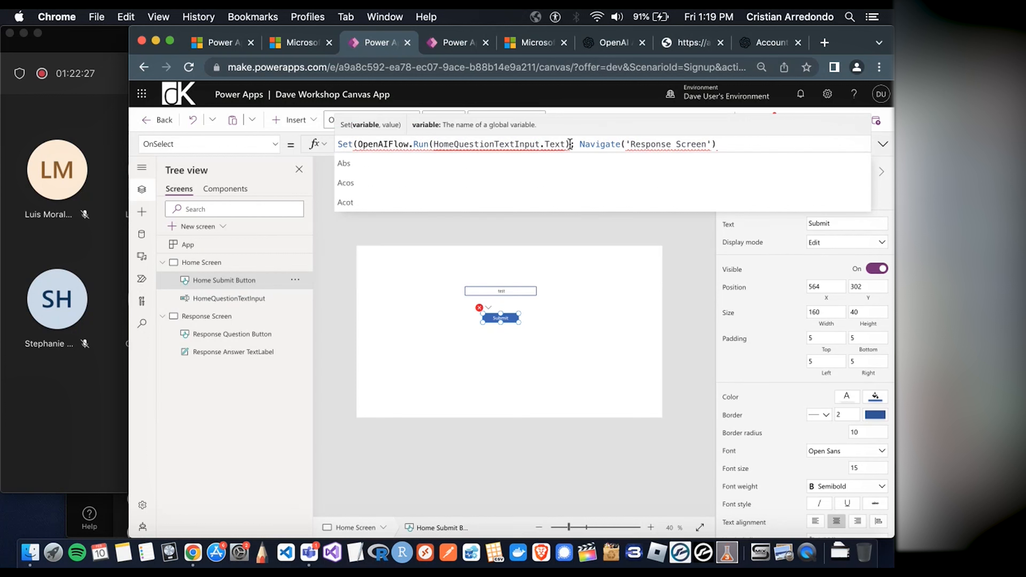
{"action": "left_click", "coordinate": [570, 144]}
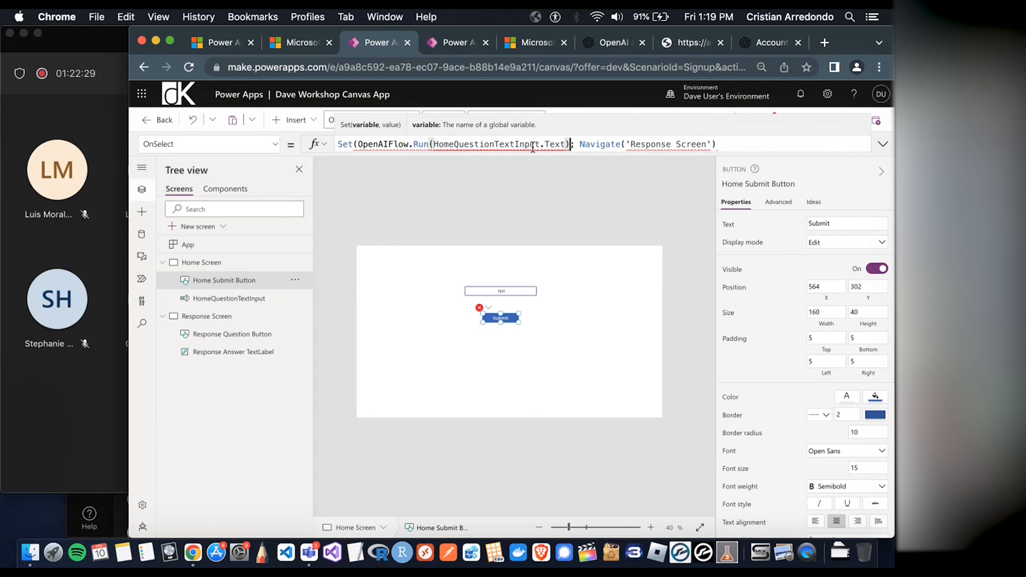
{"action": "type", "text": ")"}
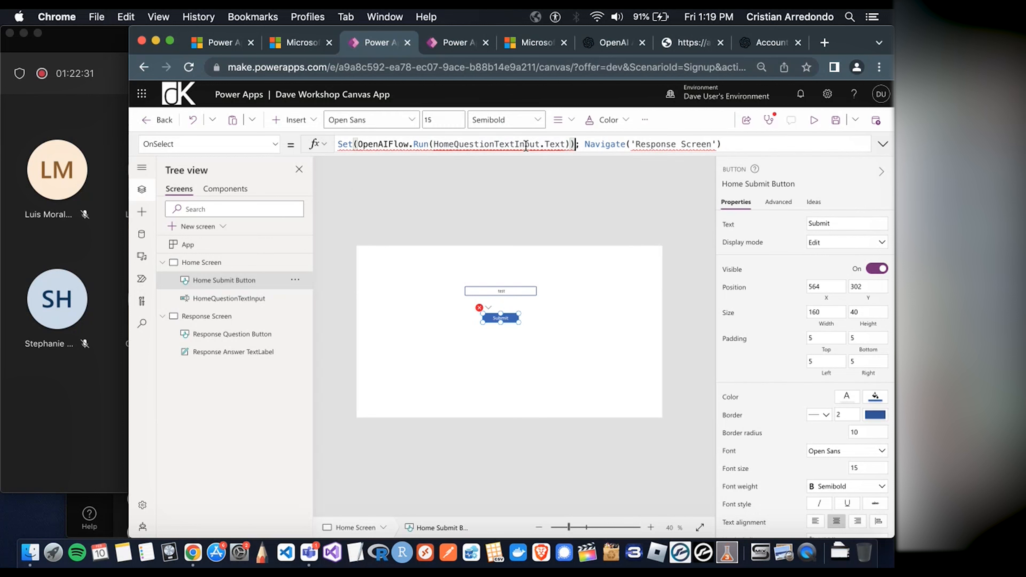
Insert the variable name ResponseFromFlow as the first argument of the Set function, before the OpenAIFlow.Run call
{"action": "left_click", "coordinate": [359, 146]}
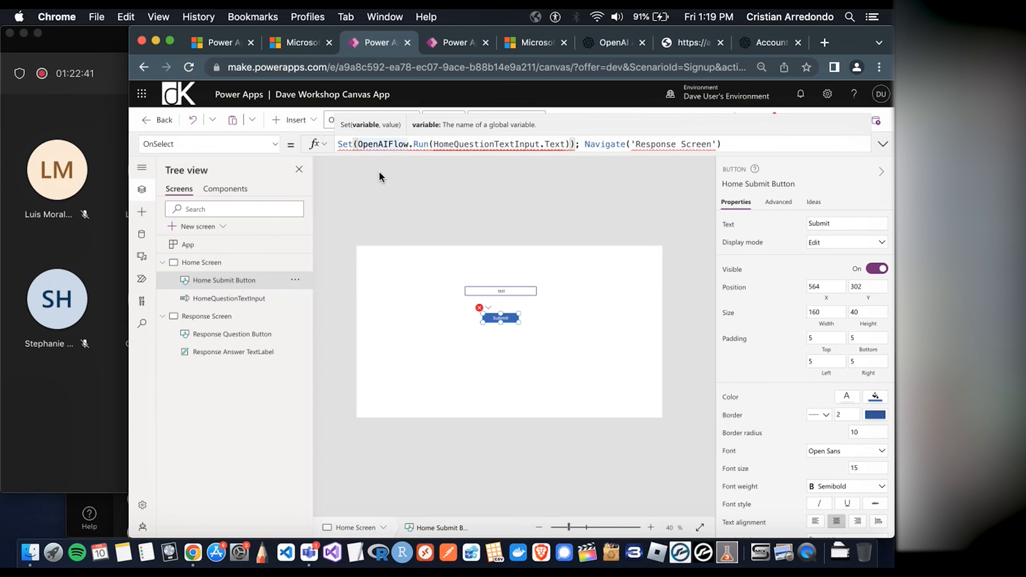
{"action": "left_click", "coordinate": [453, 43]}
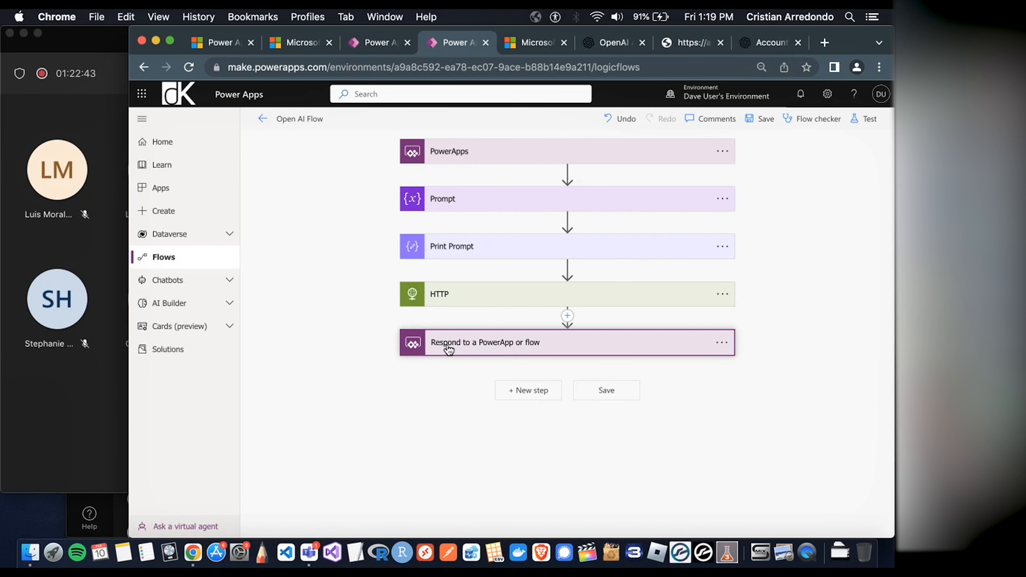
{"action": "left_click", "coordinate": [380, 43]}
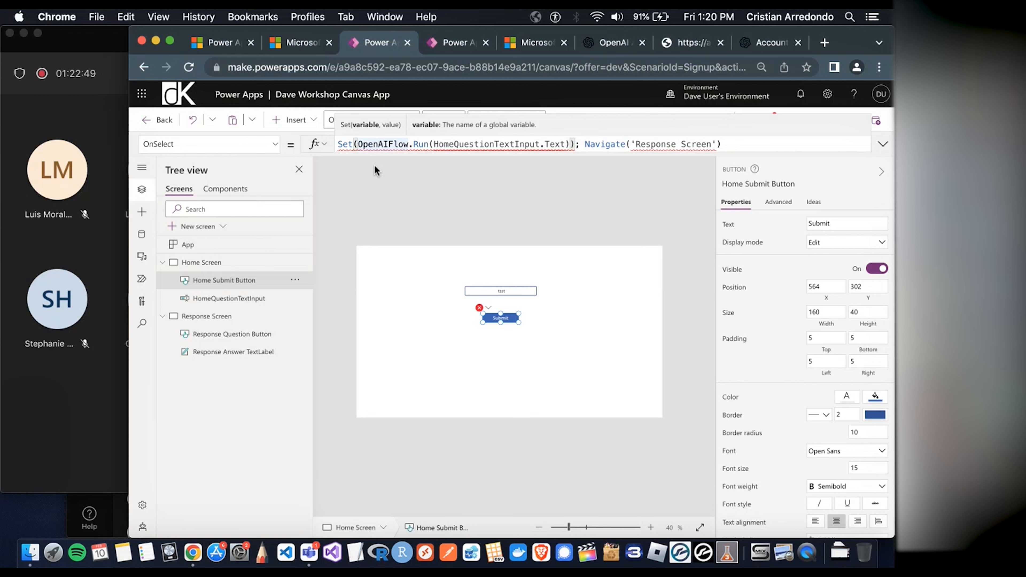
{"action": "type", "text": "Response"}
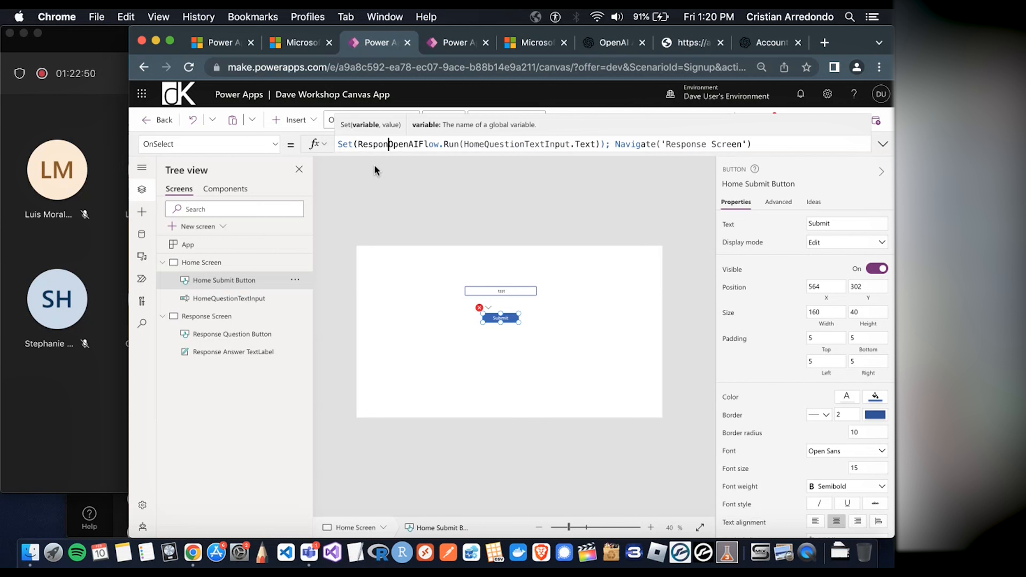
{"action": "type", "text": "FromFlow"}
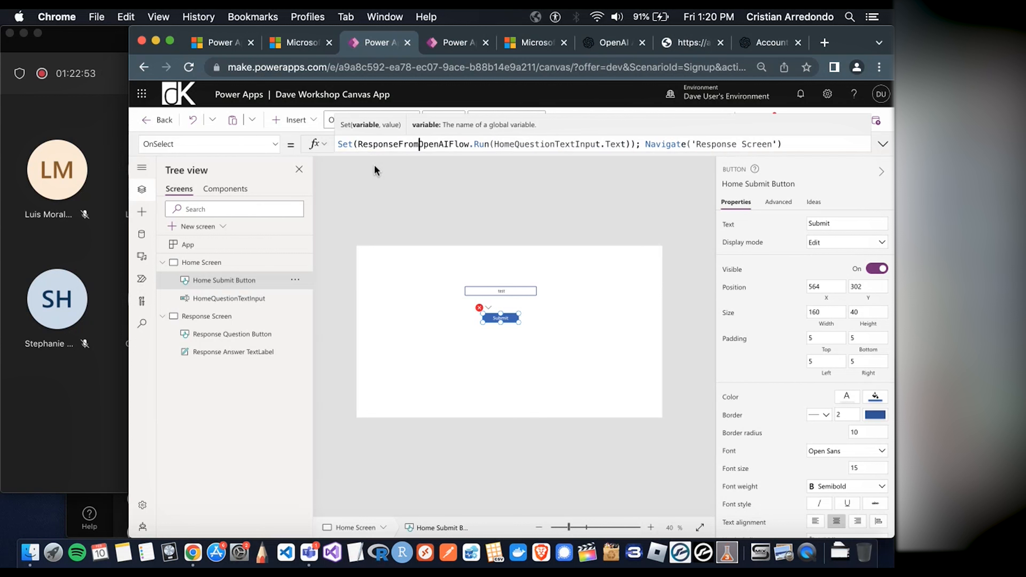
{"action": "type", "text": ","}
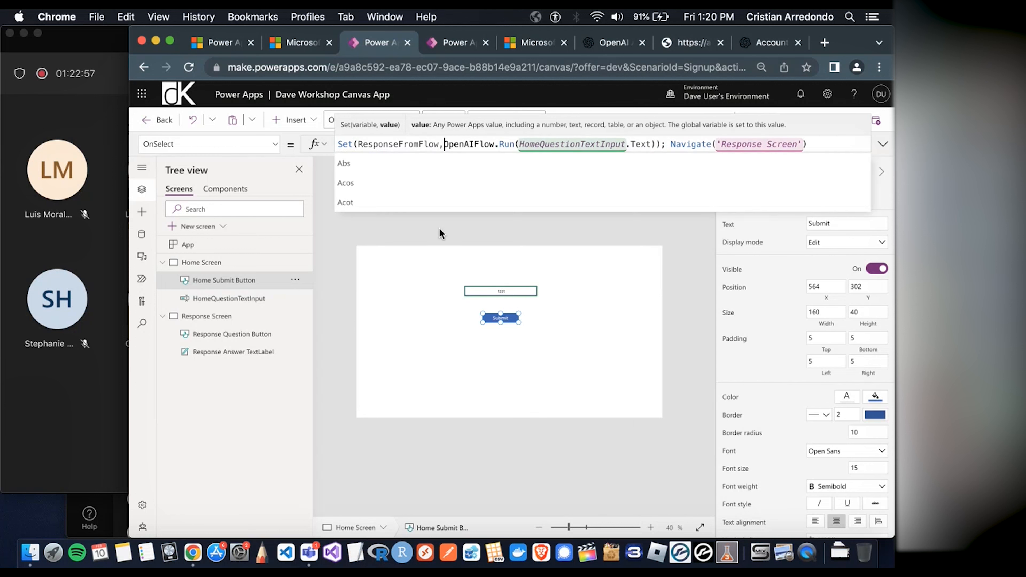
{"action": "left_click", "coordinate": [439, 229]}
Review the Home Submit Button's OnSelect formula, examining the Set variable, the flow call and the Navigate part
{"action": "left_click", "coordinate": [502, 317]}
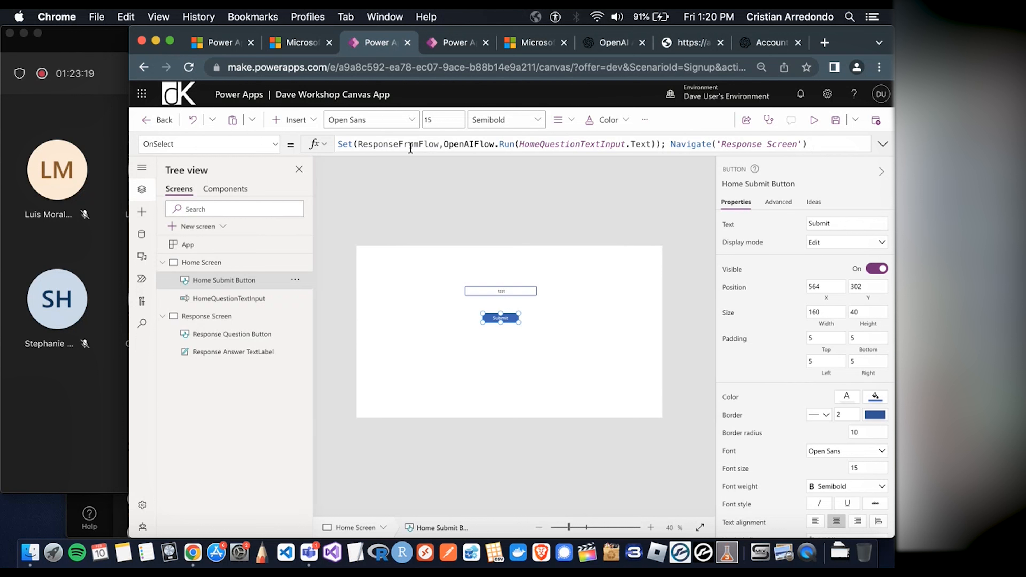
{"action": "left_click", "coordinate": [404, 144]}
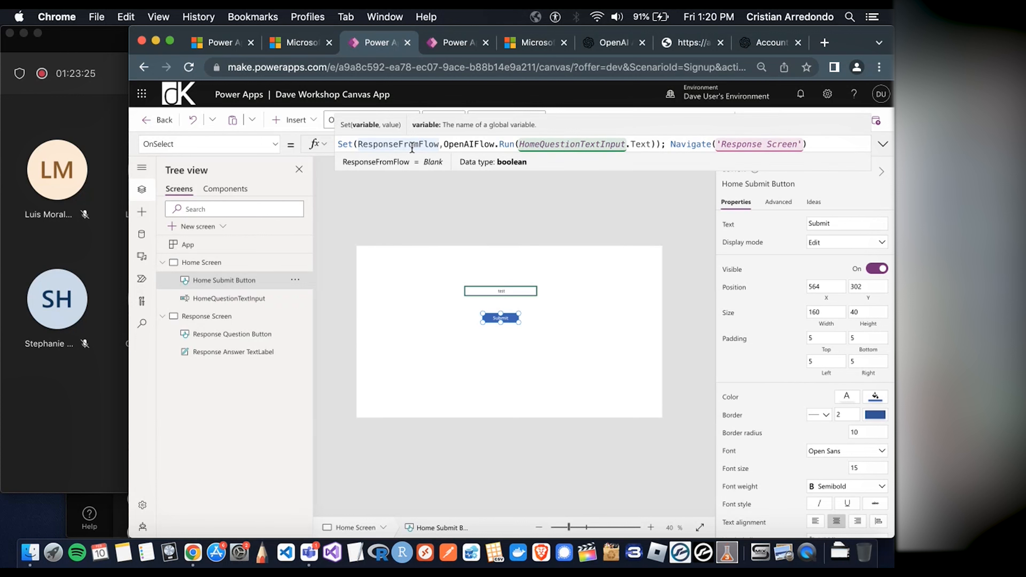
{"action": "left_click", "coordinate": [104, 261]}
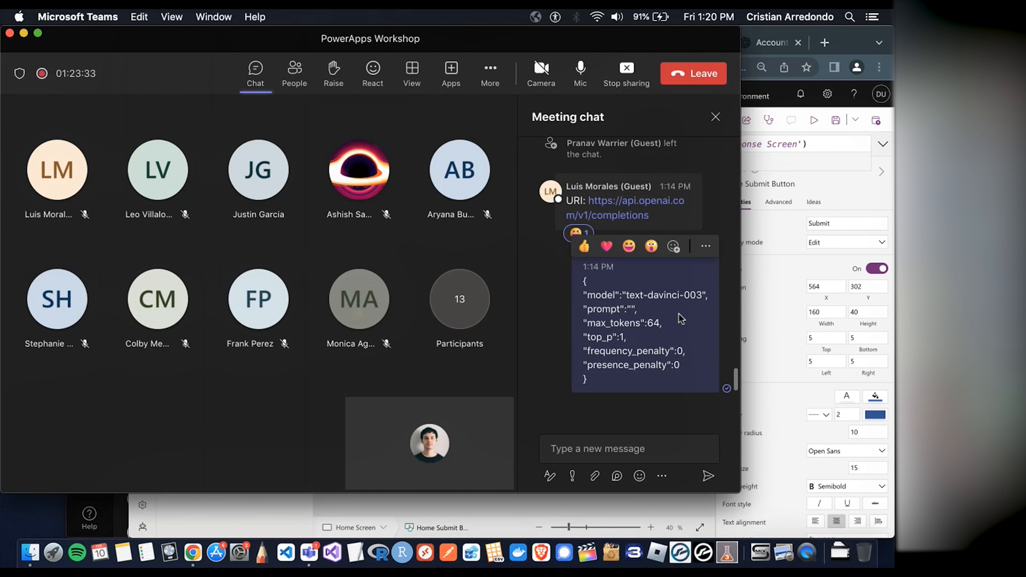
{"action": "left_click", "coordinate": [845, 44]}
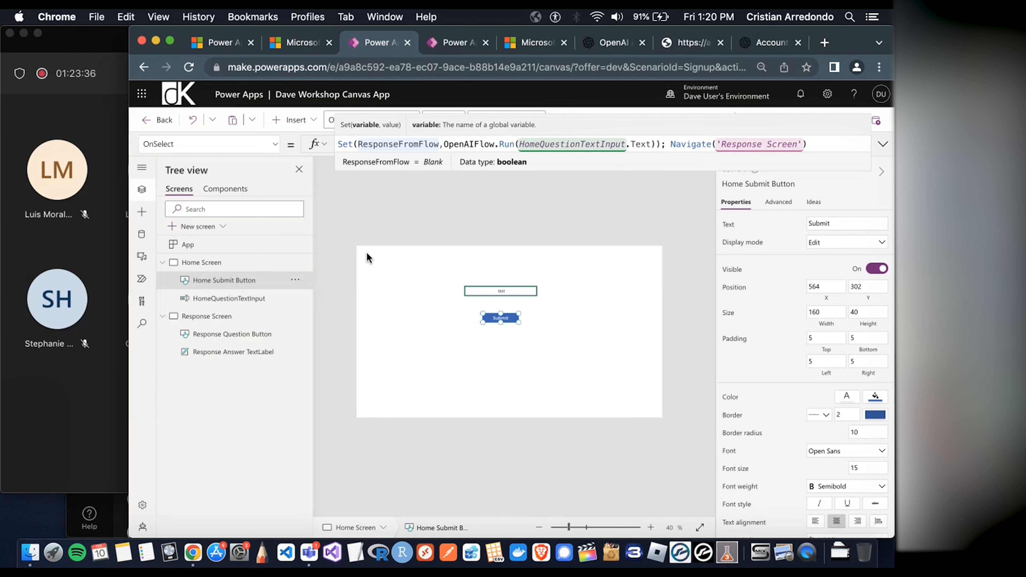
{"action": "left_click", "coordinate": [459, 145]}
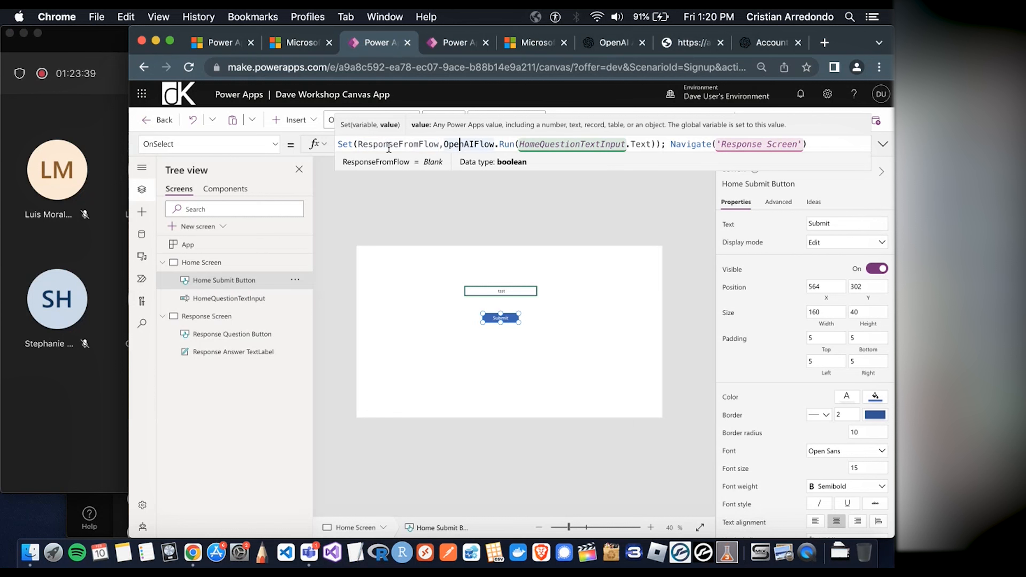
{"action": "left_click", "coordinate": [348, 144]}
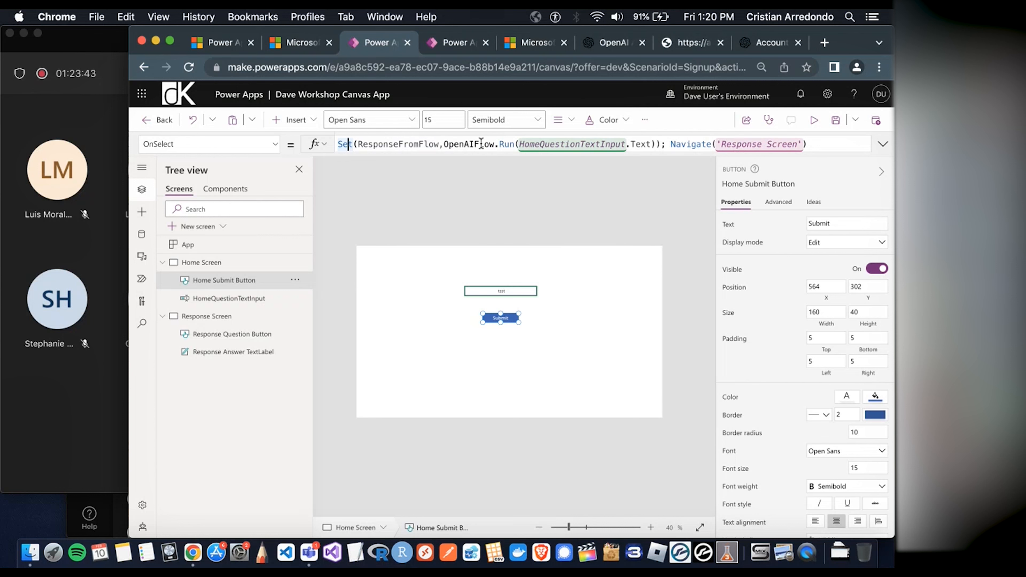
{"action": "left_click", "coordinate": [417, 144]}
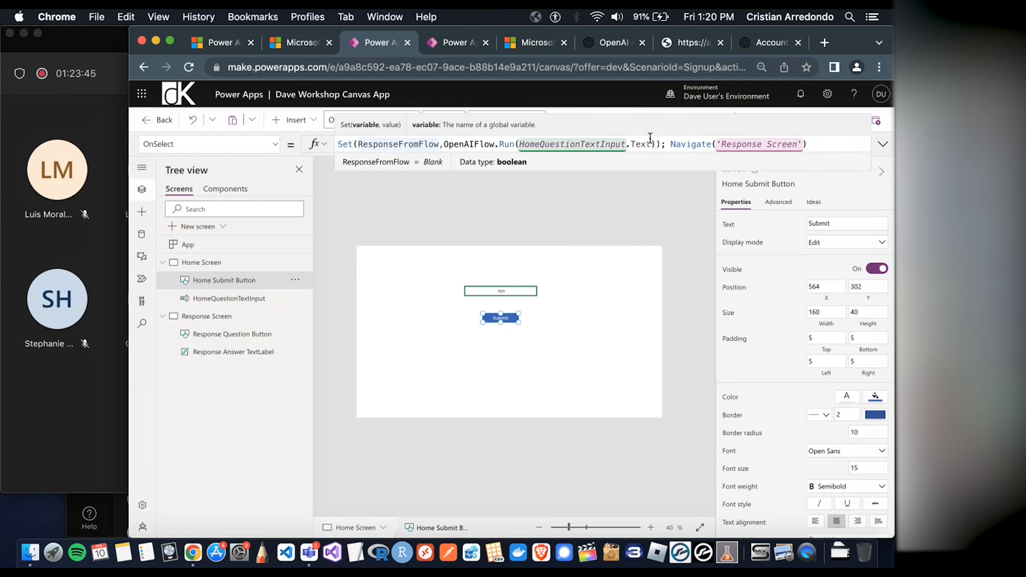
{"action": "left_click", "coordinate": [695, 144]}
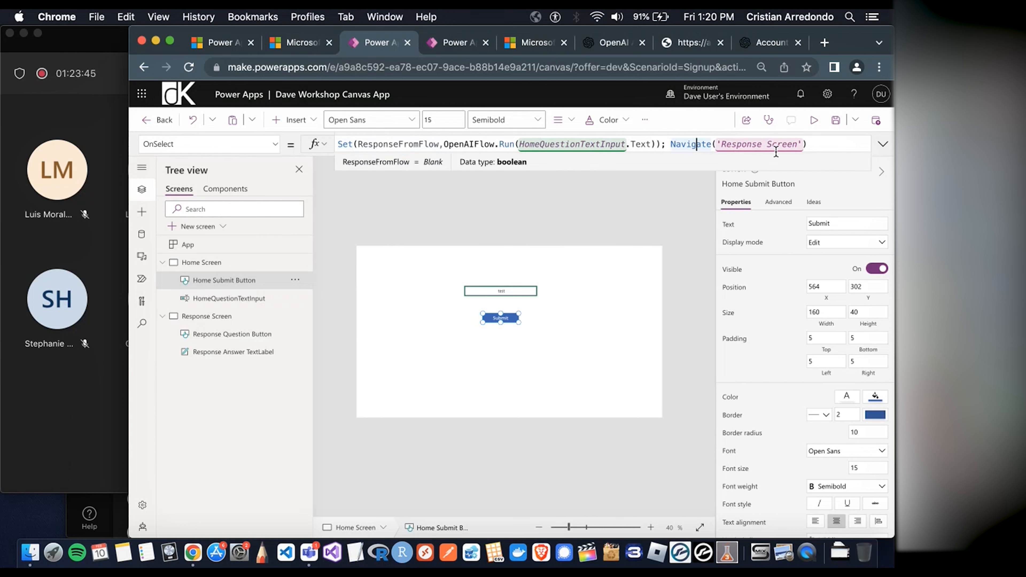
{"action": "left_click", "coordinate": [487, 235]}
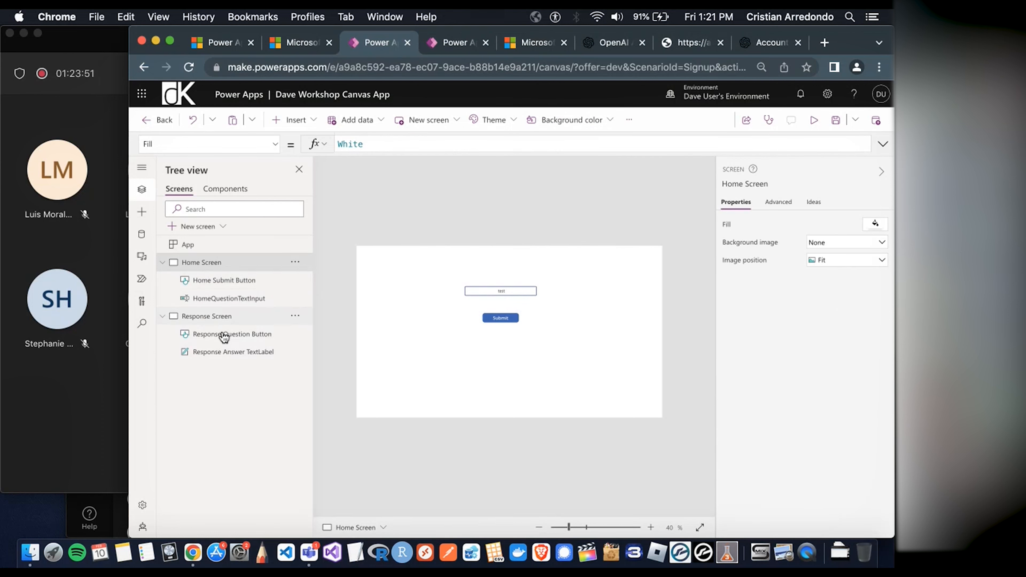
Set the Text property of the Response Answer TextLabel on the Response Screen to the ResponseFromFlow variable
{"action": "left_click", "coordinate": [233, 352]}
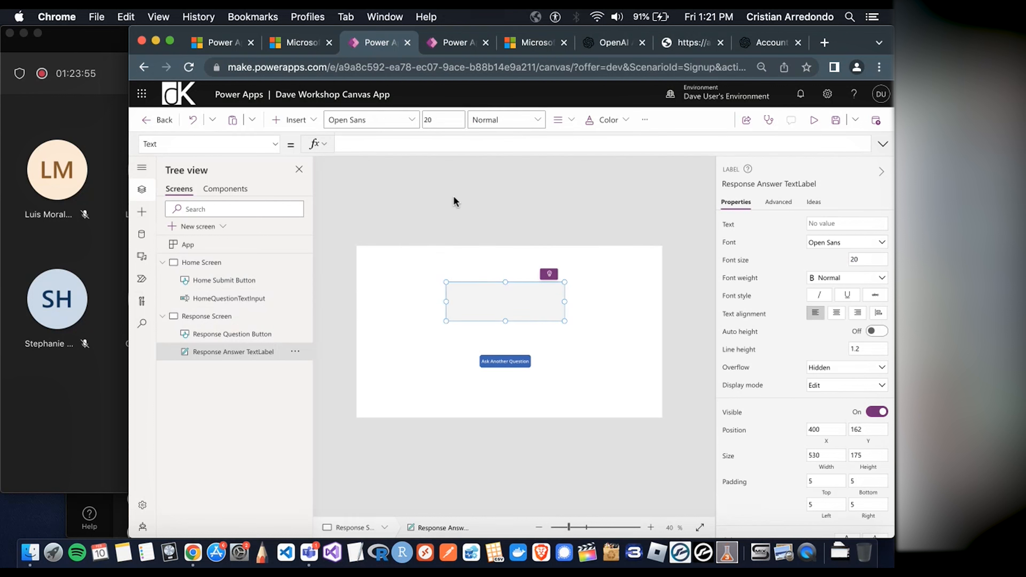
{"action": "left_click", "coordinate": [411, 147]}
{"action": "type", "text": "Resp"}
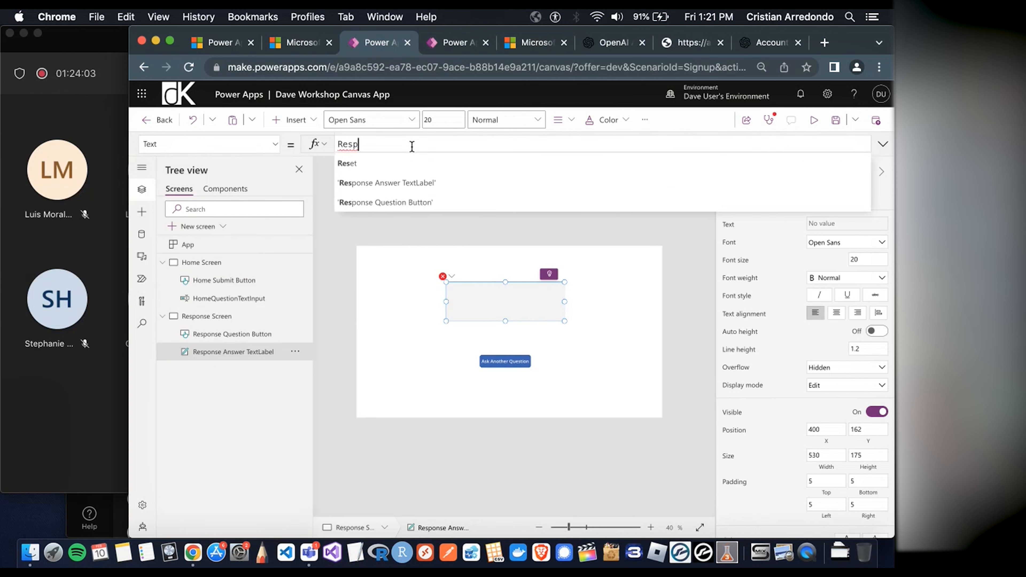
{"action": "type", "text": "onseFr"}
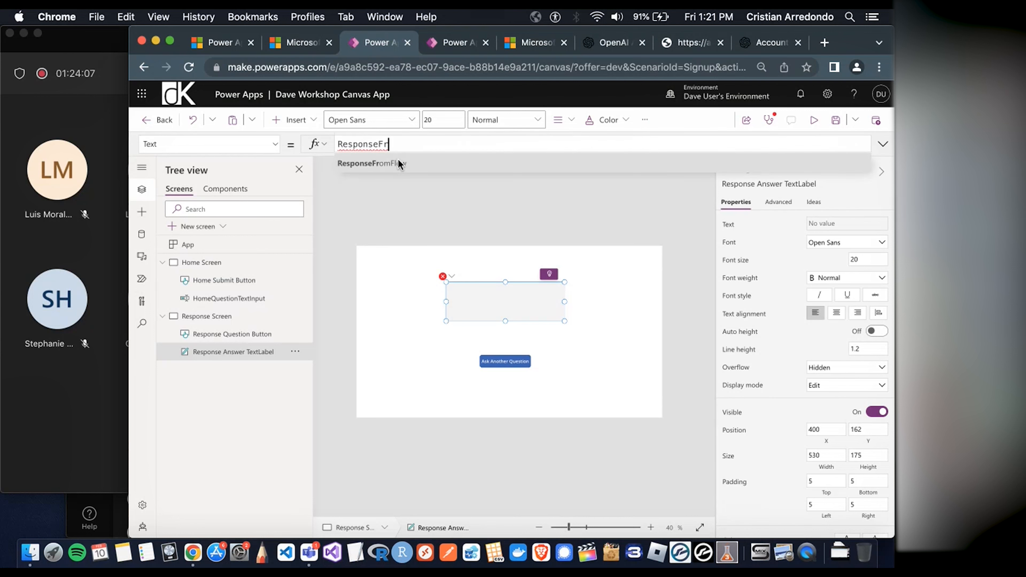
{"action": "left_click", "coordinate": [426, 166]}
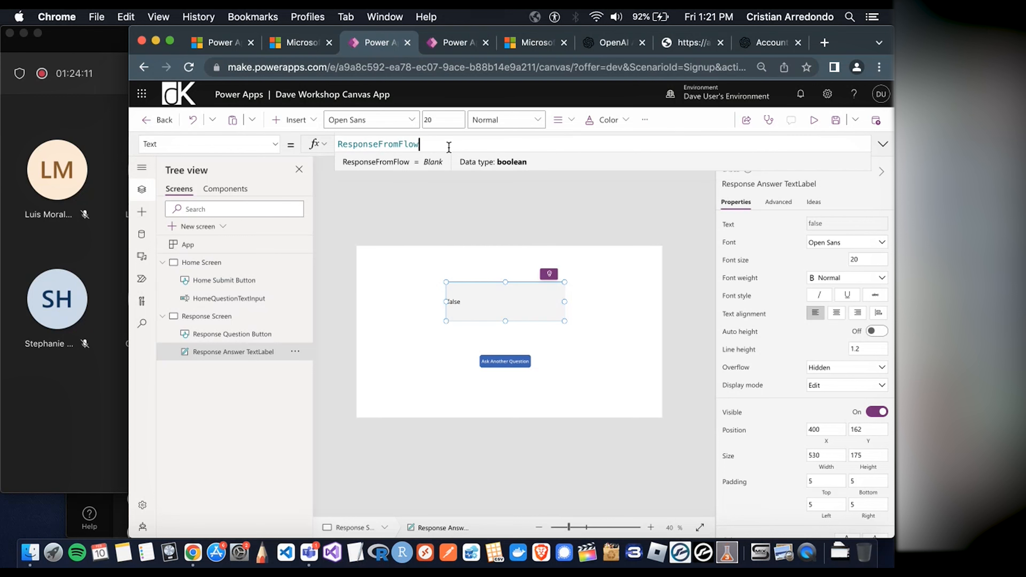
Append .response to the label's ResponseFromFlow formula after checking the output name in the flow's respond action
{"action": "type", "text": "."}
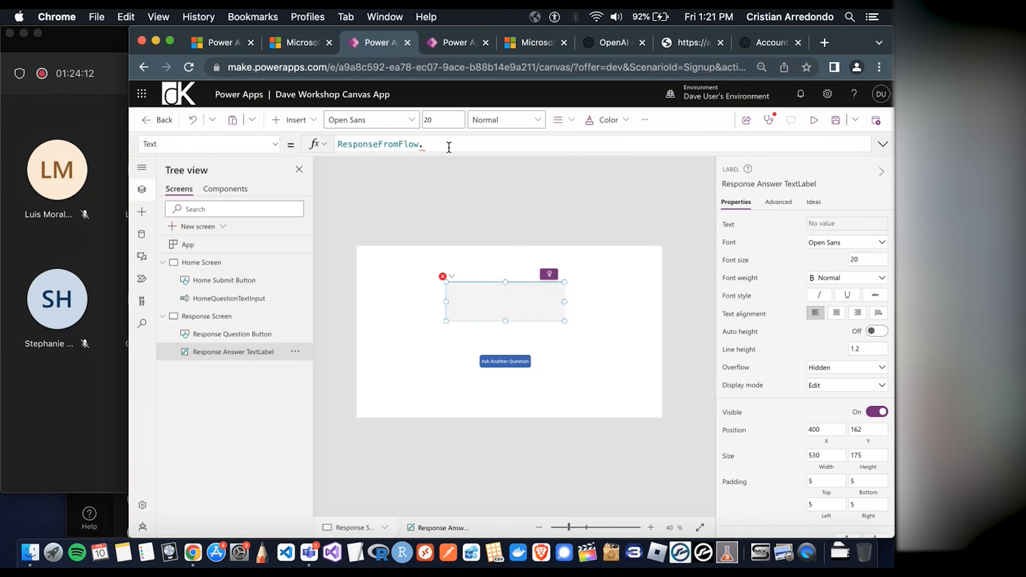
{"action": "left_click", "coordinate": [449, 42]}
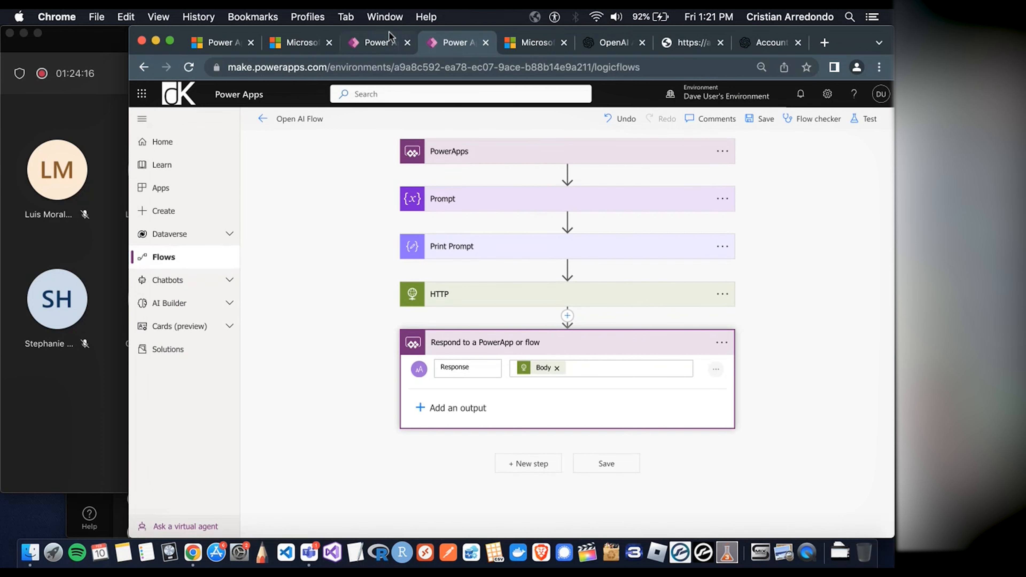
{"action": "left_click", "coordinate": [390, 42]}
{"action": "type", "text": "response"}
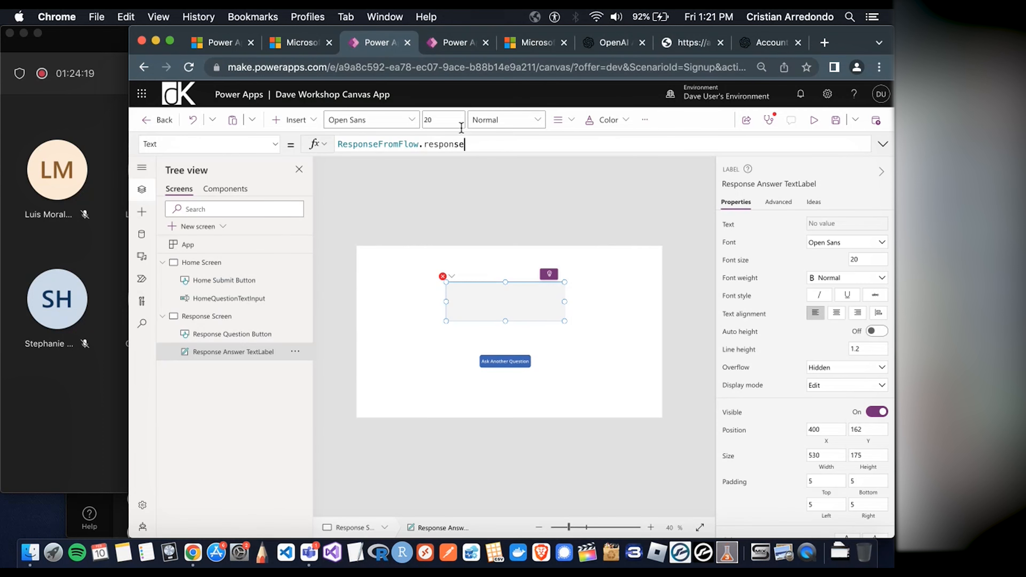
{"action": "left_click", "coordinate": [469, 174]}
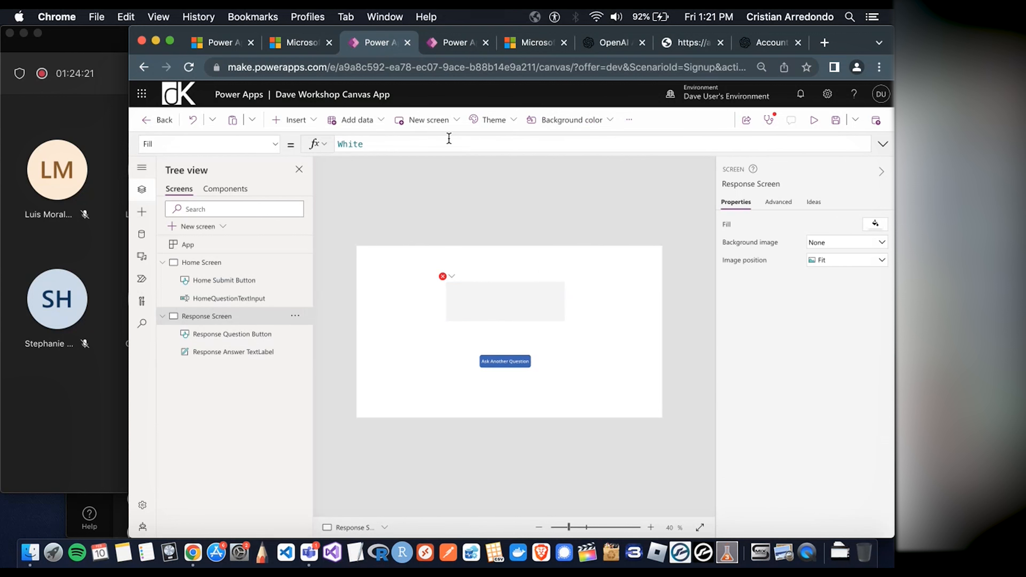
Capitalize the property name in the Response Answer TextLabel's Text formula so it reads ResponseFromFlow.Response
{"action": "left_click", "coordinate": [488, 316]}
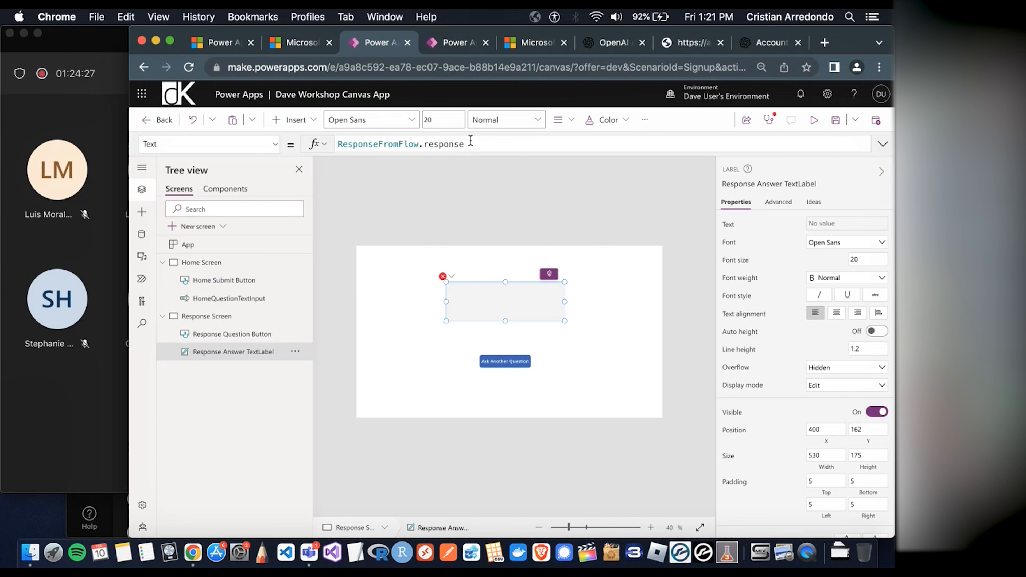
{"action": "double_click", "coordinate": [430, 144]}
{"action": "type", "text": "Response"}
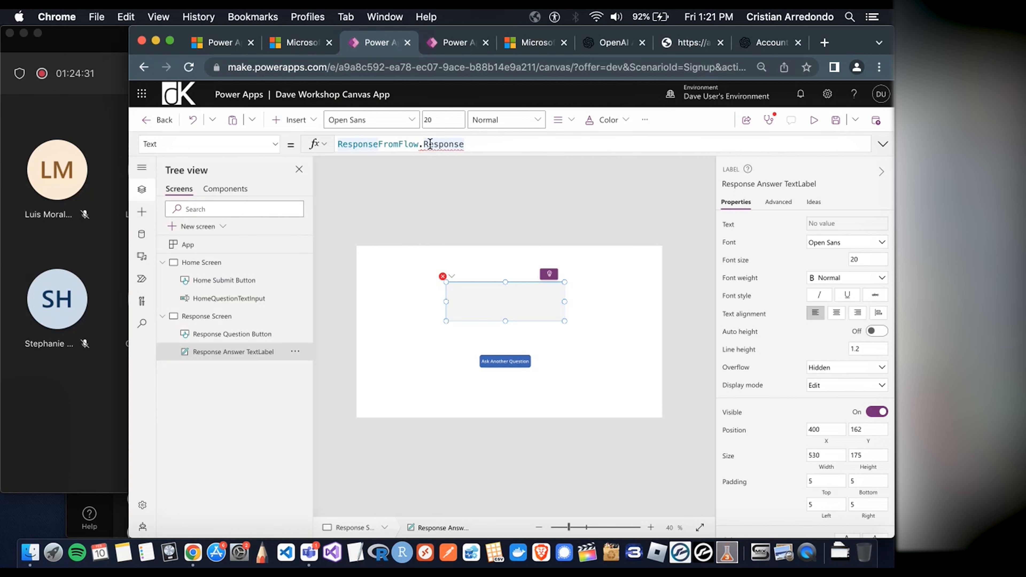
{"action": "left_click", "coordinate": [460, 191]}
Refresh the Open AI Flow in the canvas app and go back to the list of screens
{"action": "left_click", "coordinate": [446, 46]}
{"action": "left_click", "coordinate": [410, 45]}
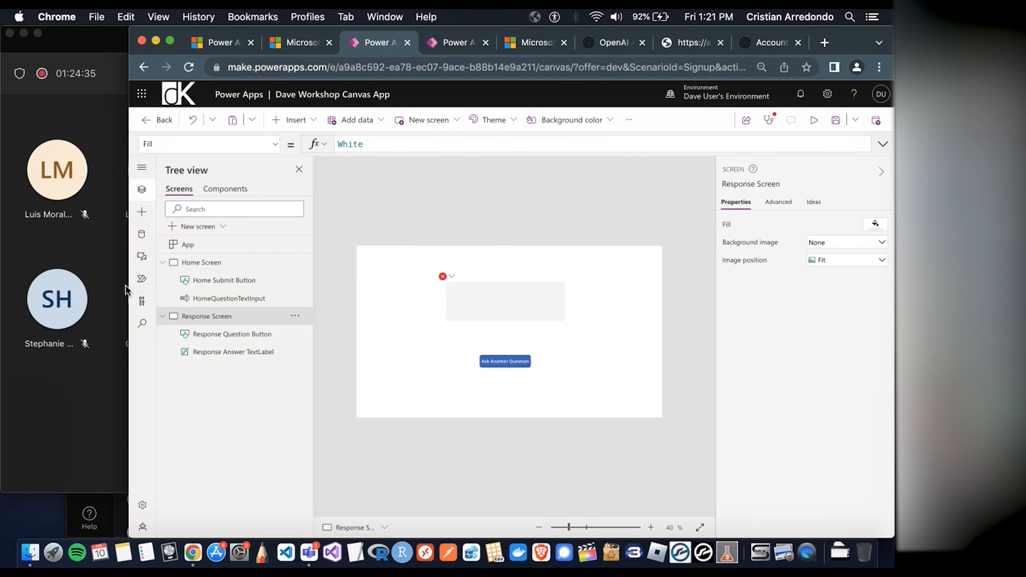
{"action": "left_click", "coordinate": [141, 279]}
{"action": "left_click", "coordinate": [298, 254]}
{"action": "left_click", "coordinate": [325, 287]}
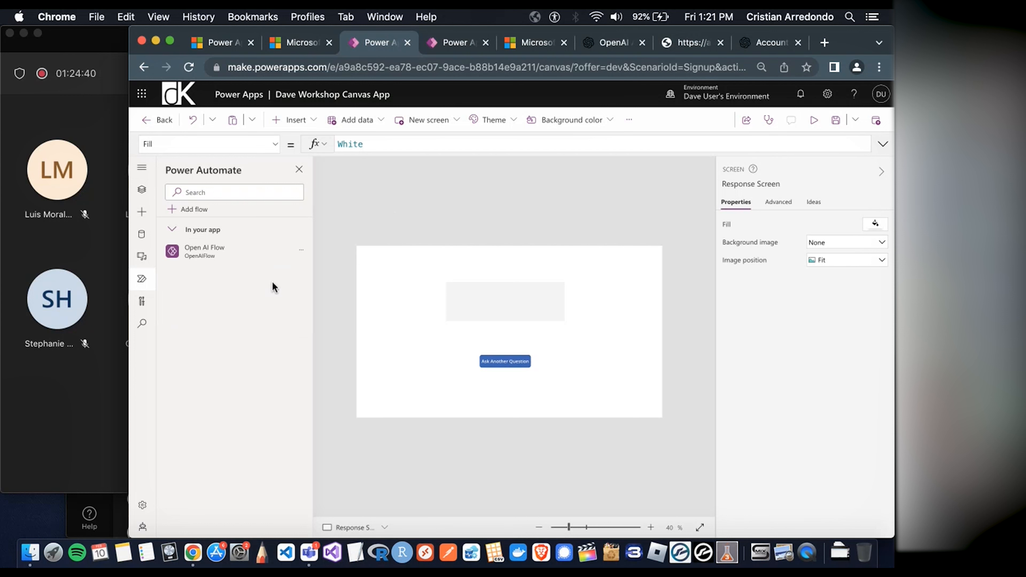
{"action": "left_click", "coordinate": [142, 189]}
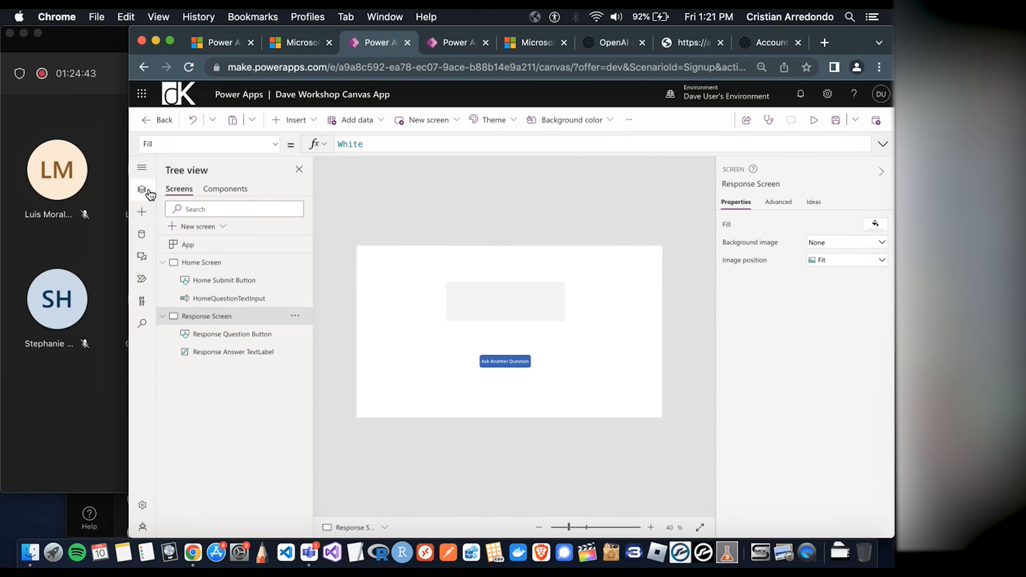
Refresh the Open AI Flow connected to the app once more and recheck the Text formula of the Response Answer TextLabel
{"action": "left_click", "coordinate": [491, 300]}
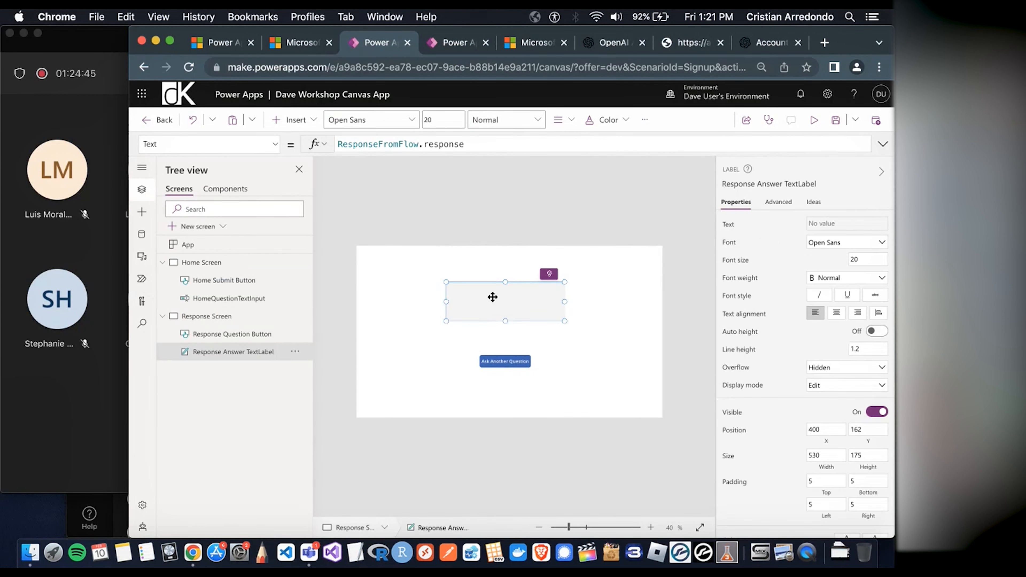
{"action": "left_click", "coordinate": [142, 282]}
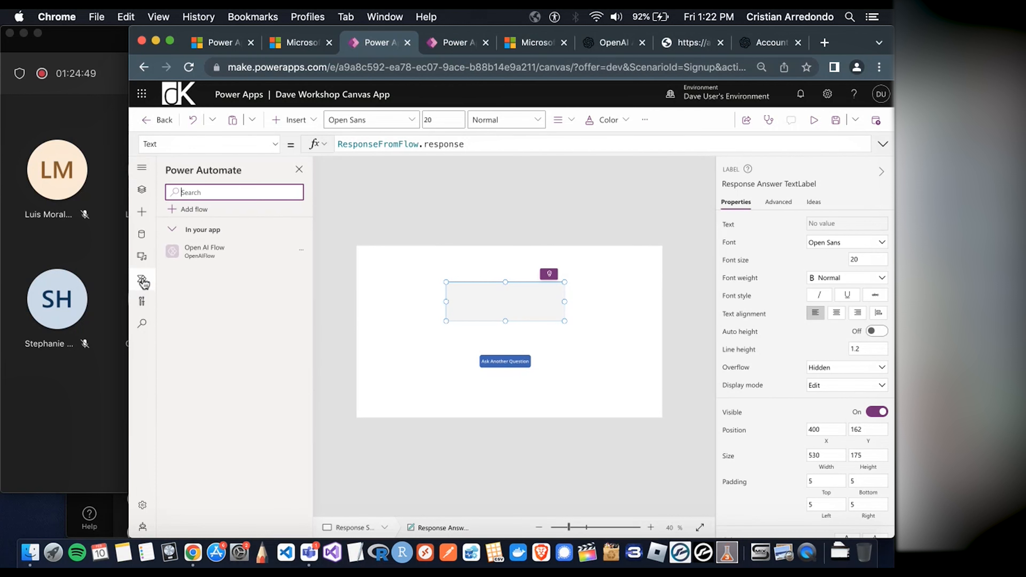
{"action": "left_click", "coordinate": [301, 250]}
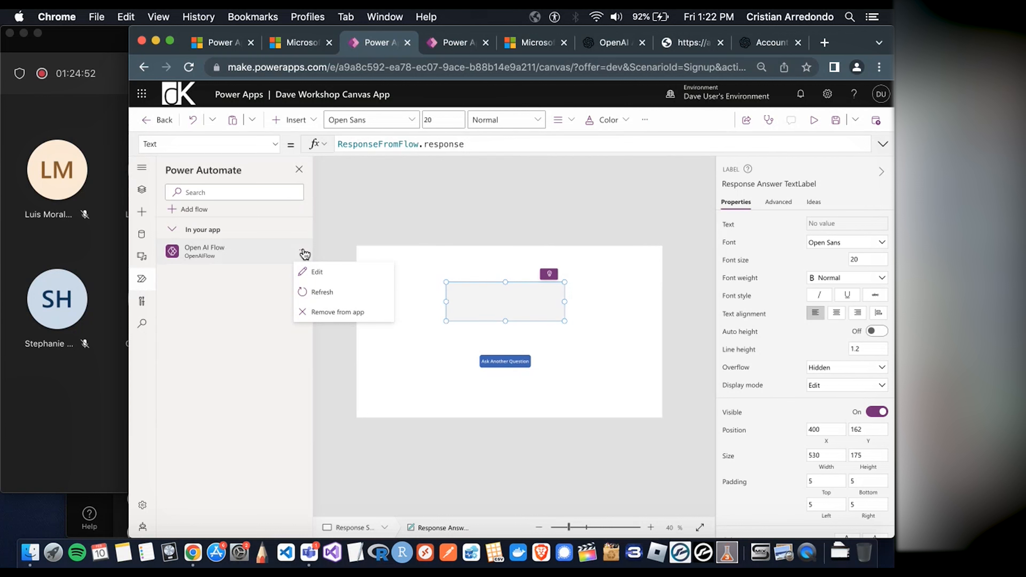
{"action": "left_click", "coordinate": [341, 292]}
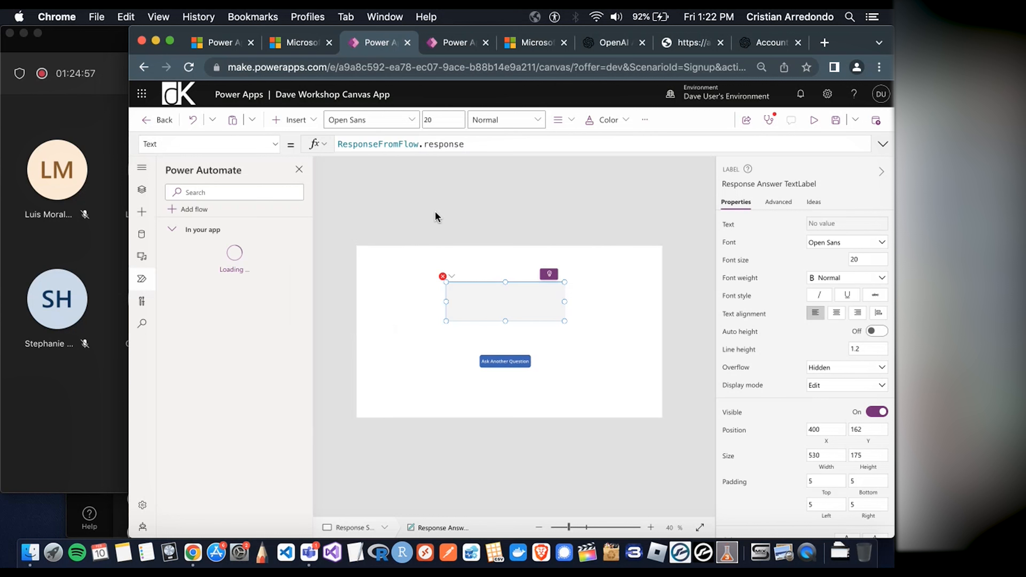
{"action": "left_click", "coordinate": [481, 217]}
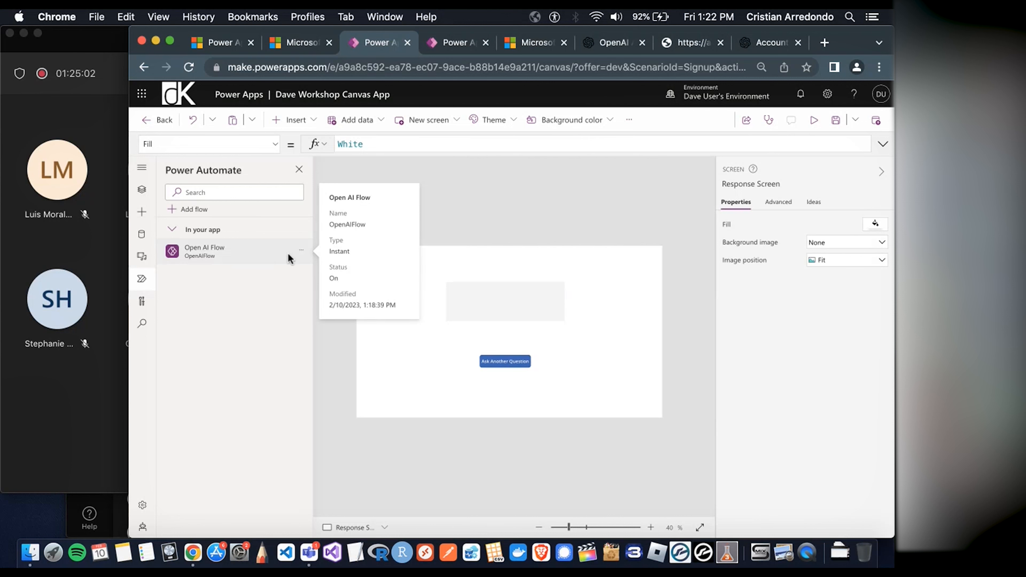
{"action": "left_click", "coordinate": [142, 190]}
{"action": "left_click", "coordinate": [494, 287]}
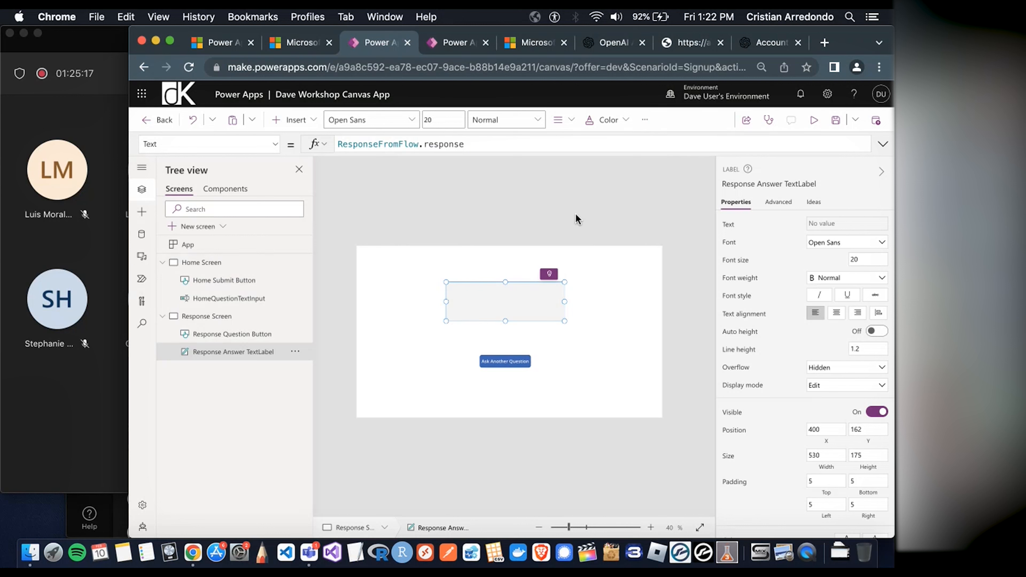
{"action": "left_click", "coordinate": [522, 361]}
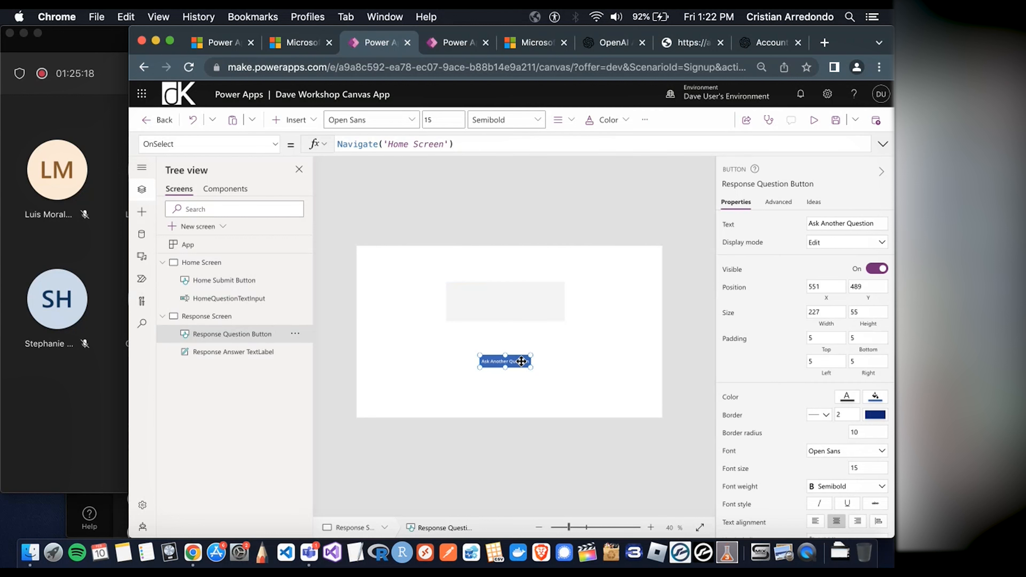
{"action": "left_click", "coordinate": [547, 253]}
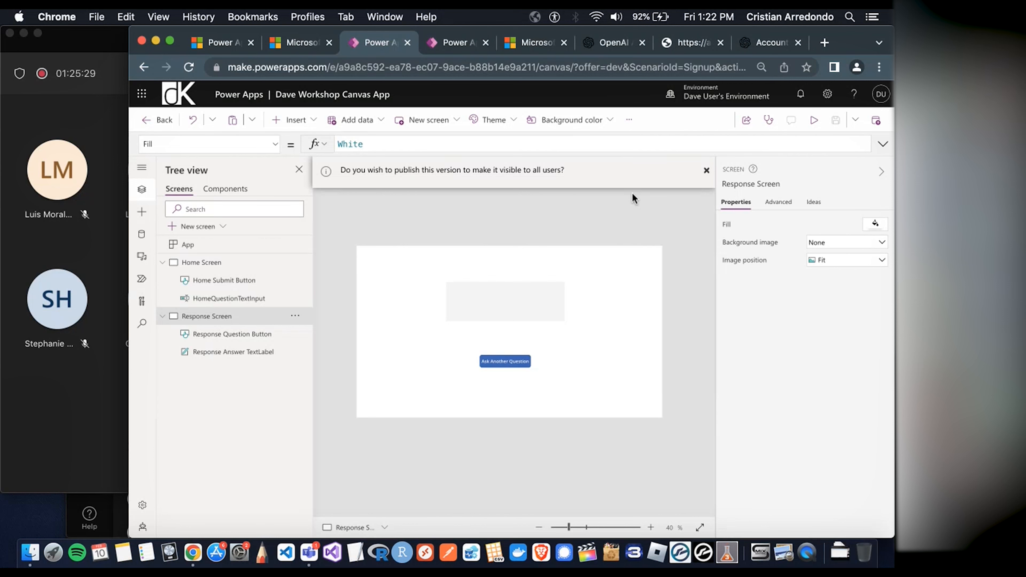
{"action": "left_click", "coordinate": [813, 127]}
{"action": "left_click", "coordinate": [887, 125]}
{"action": "left_click", "coordinate": [881, 126]}
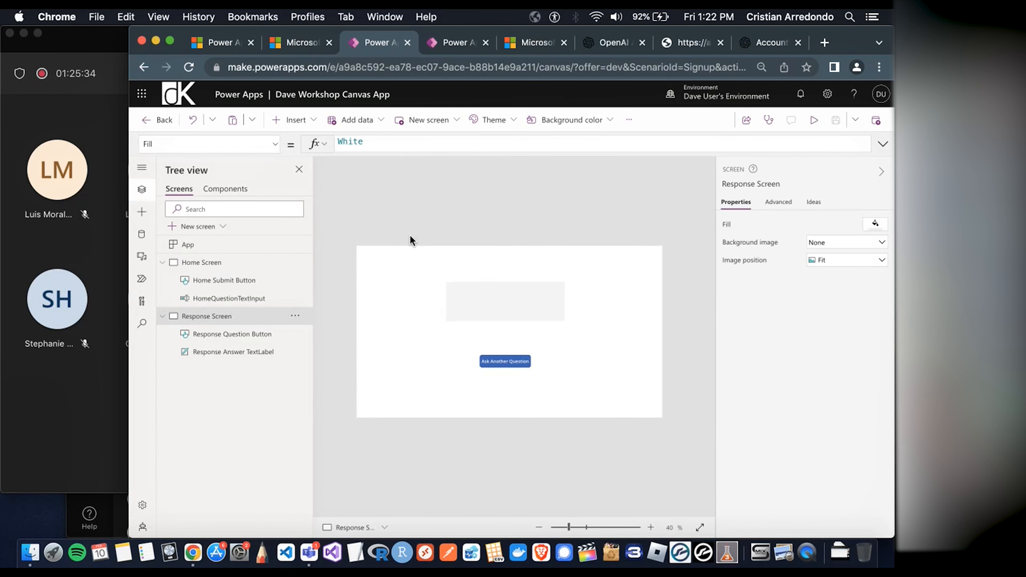
Preview the app from the Home Screen and submit the question "test"
{"action": "left_click", "coordinate": [227, 266]}
{"action": "left_click", "coordinate": [813, 120]}
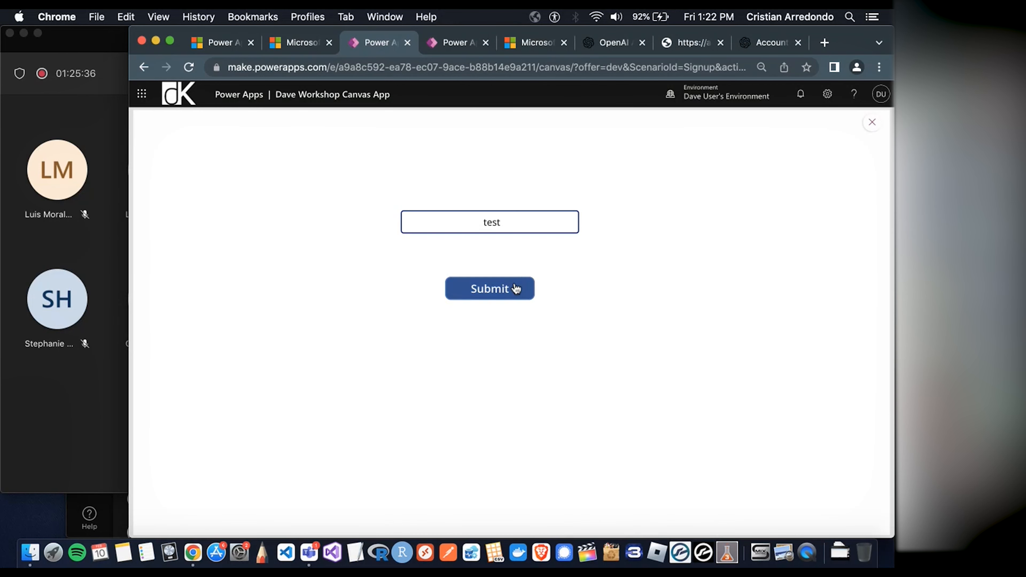
{"action": "left_click", "coordinate": [516, 288]}
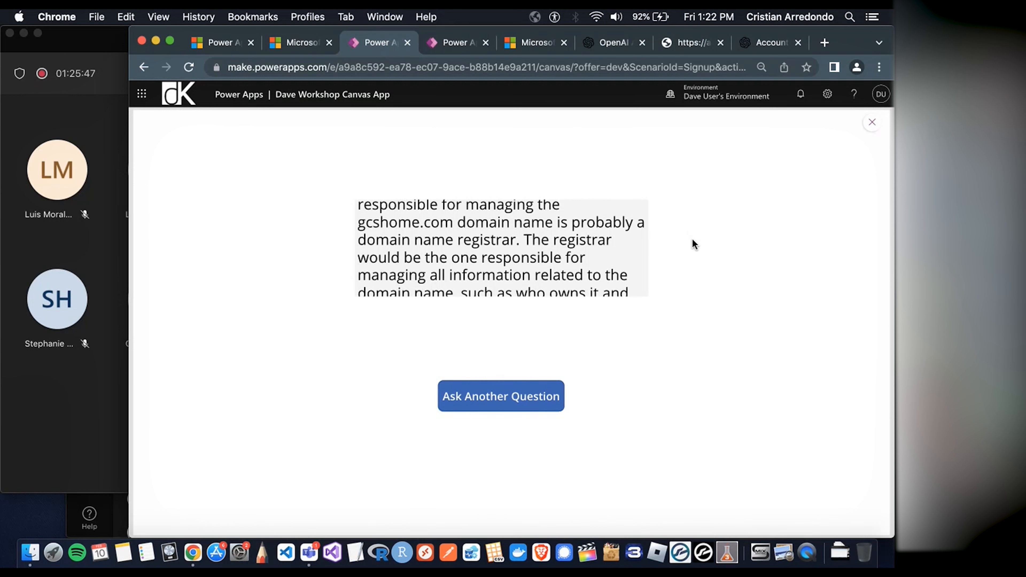
Open the newest run in the Open AI Flow's run history and expand its HTTP action
{"action": "left_click", "coordinate": [459, 43]}
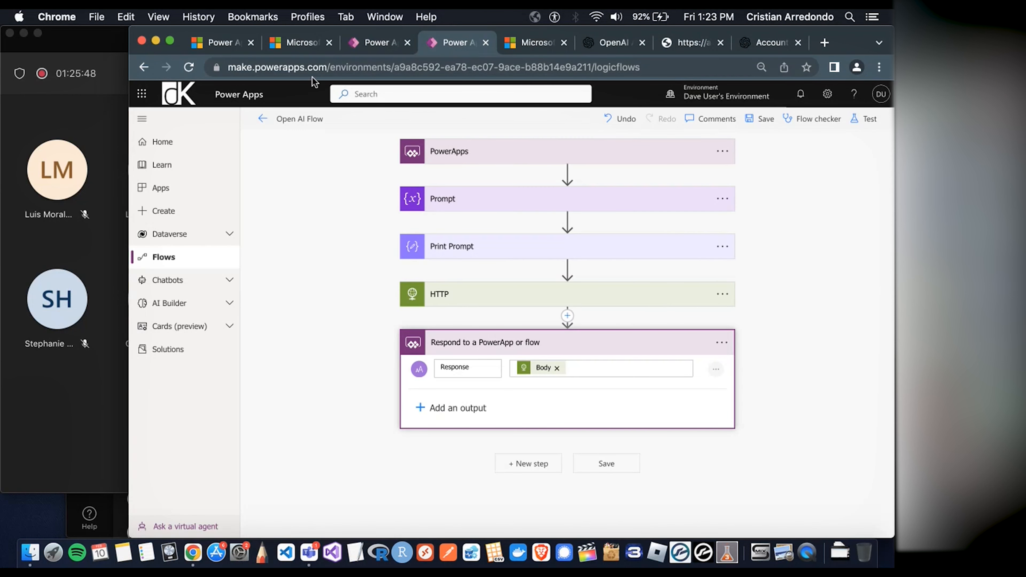
{"action": "left_click", "coordinate": [144, 67]}
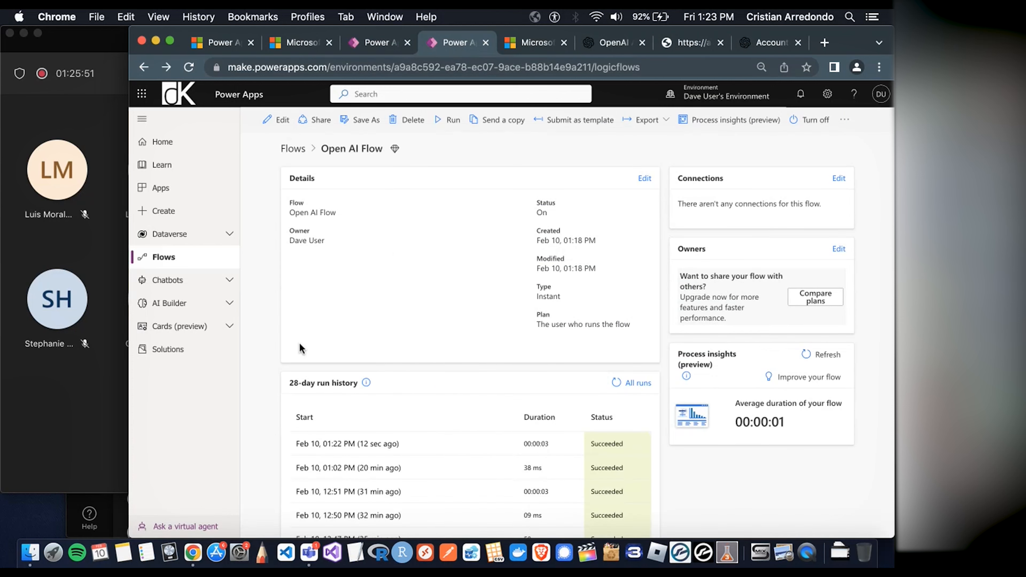
{"action": "scroll", "coordinate": [299, 347], "scroll_direction": "down", "scroll_amount": 1}
{"action": "left_click", "coordinate": [356, 414]}
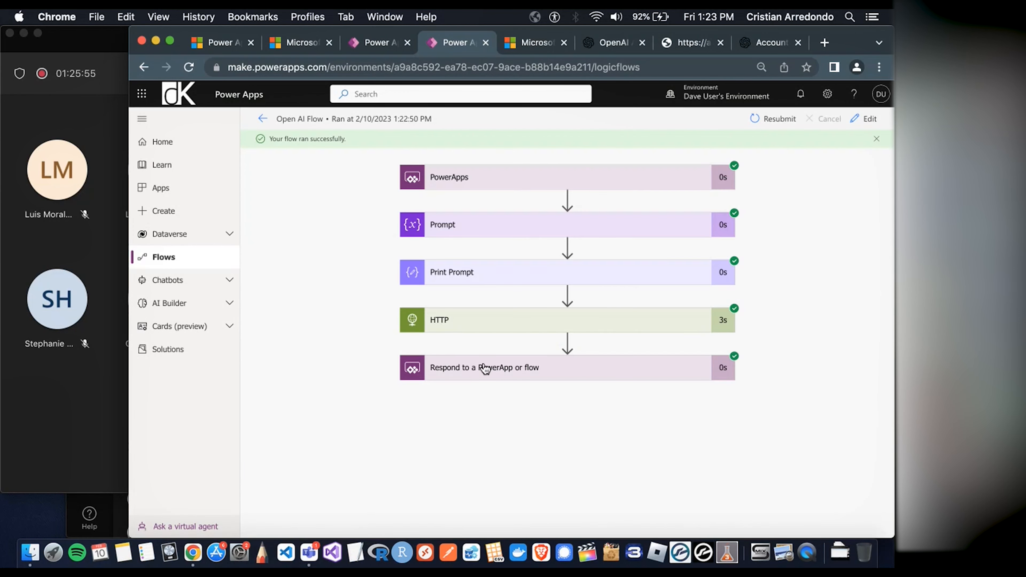
{"action": "left_click", "coordinate": [499, 323]}
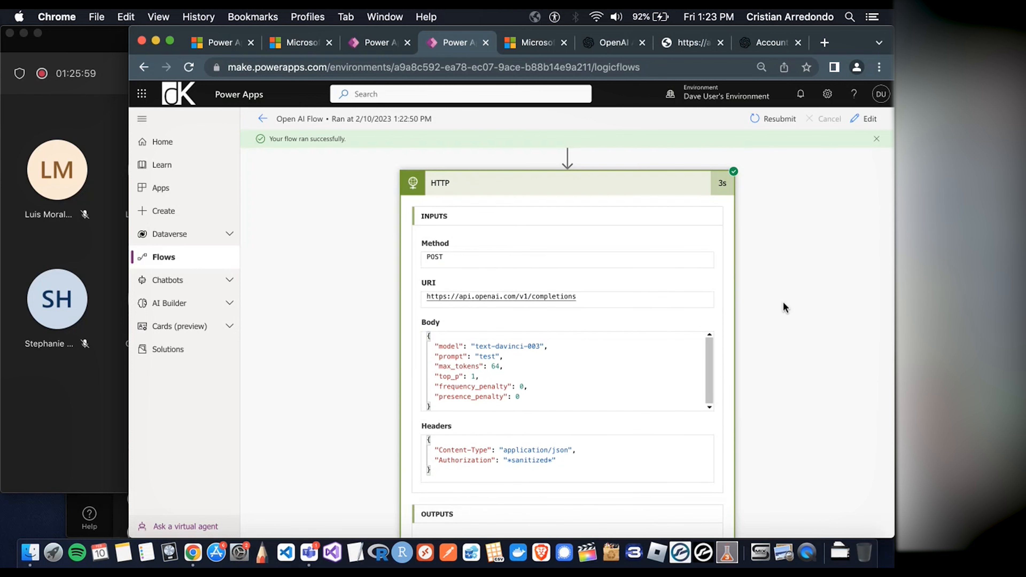
Examine the status code and the full choices text in the response body of the run's HTTP action
{"action": "scroll", "coordinate": [783, 303], "scroll_direction": "down", "scroll_amount": 3}
{"action": "scroll", "coordinate": [365, 361], "scroll_direction": "down", "scroll_amount": 4}
{"action": "left_click_drag", "start_coordinate": [443, 300], "coordinate": [402, 306]}
{"action": "left_click", "coordinate": [370, 288]}
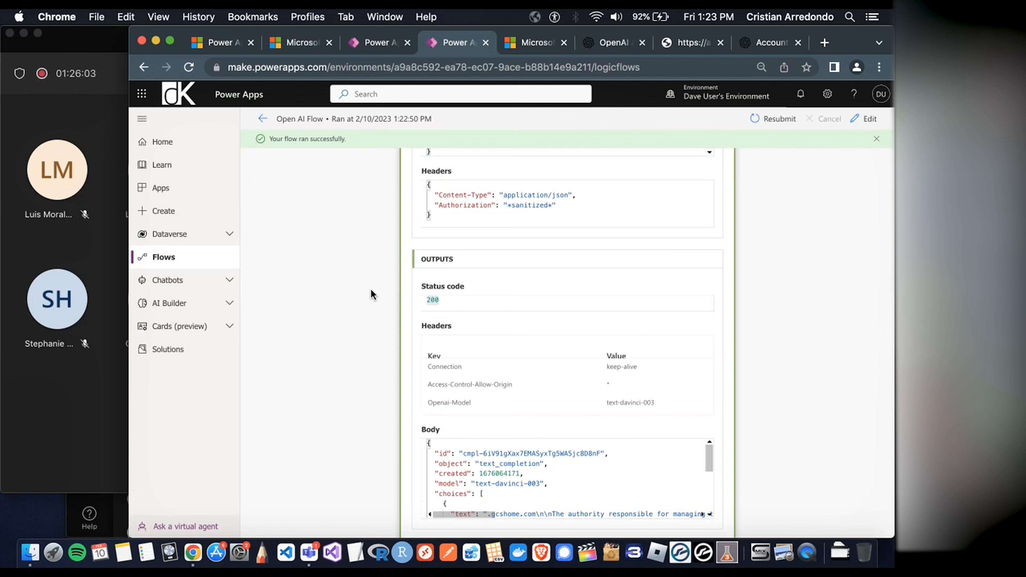
{"action": "scroll", "coordinate": [370, 289], "scroll_direction": "down", "scroll_amount": 2}
{"action": "scroll", "coordinate": [618, 378], "scroll_direction": "down", "scroll_amount": 3}
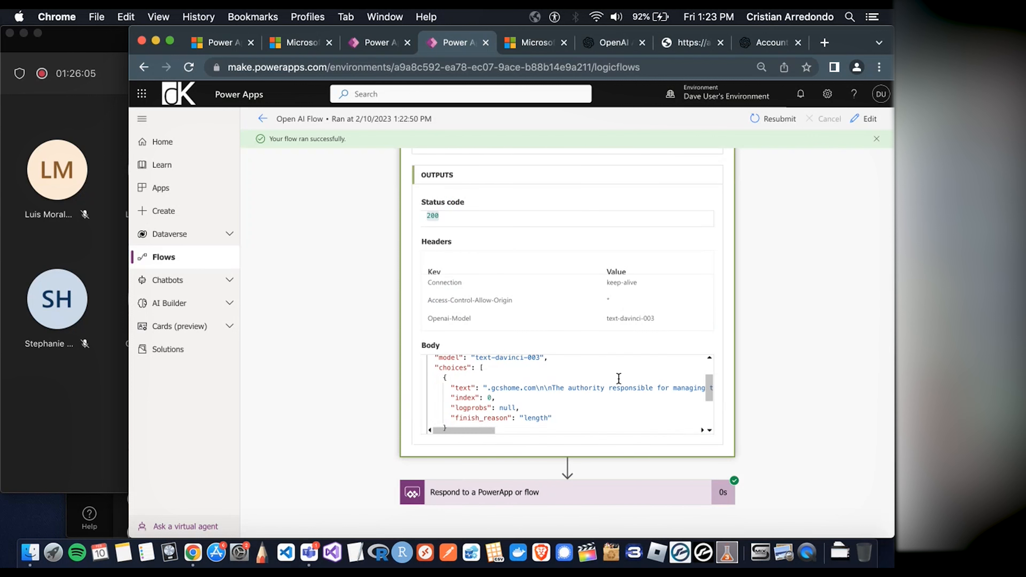
{"action": "scroll", "coordinate": [497, 386], "scroll_direction": "right", "scroll_amount": 3}
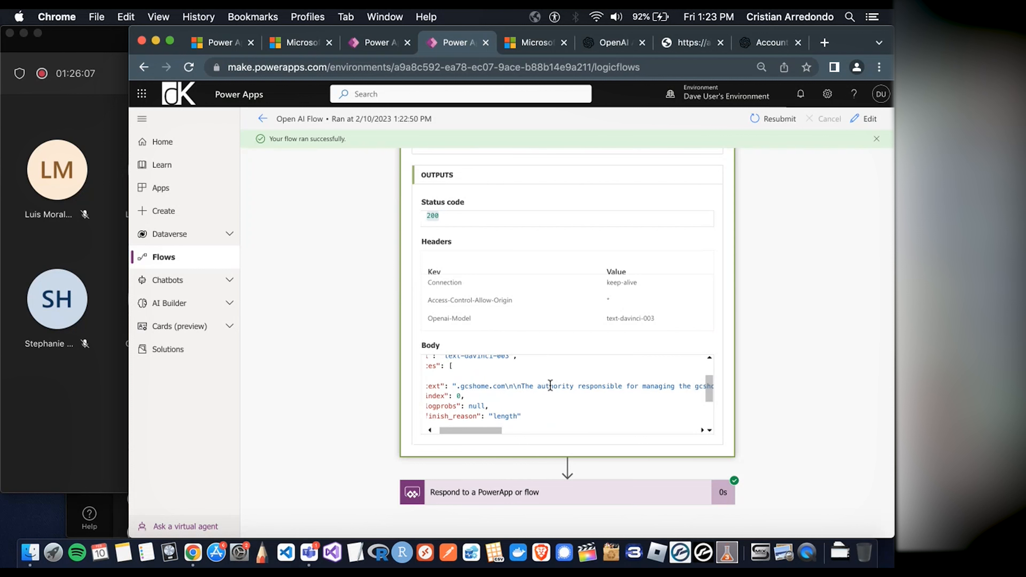
{"action": "scroll", "coordinate": [550, 385], "scroll_direction": "right", "scroll_amount": 5}
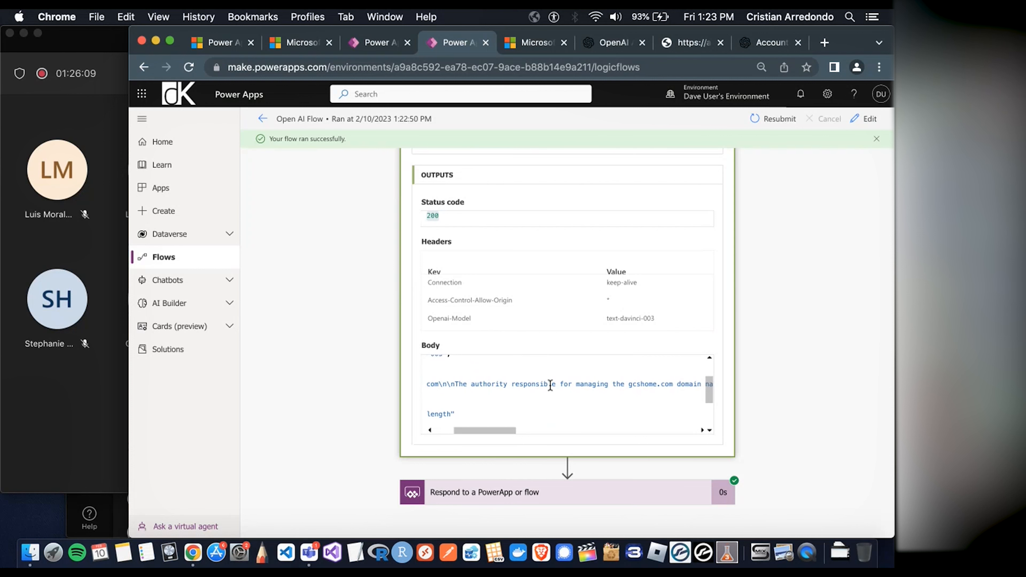
{"action": "scroll", "coordinate": [550, 385], "scroll_direction": "right", "scroll_amount": 5}
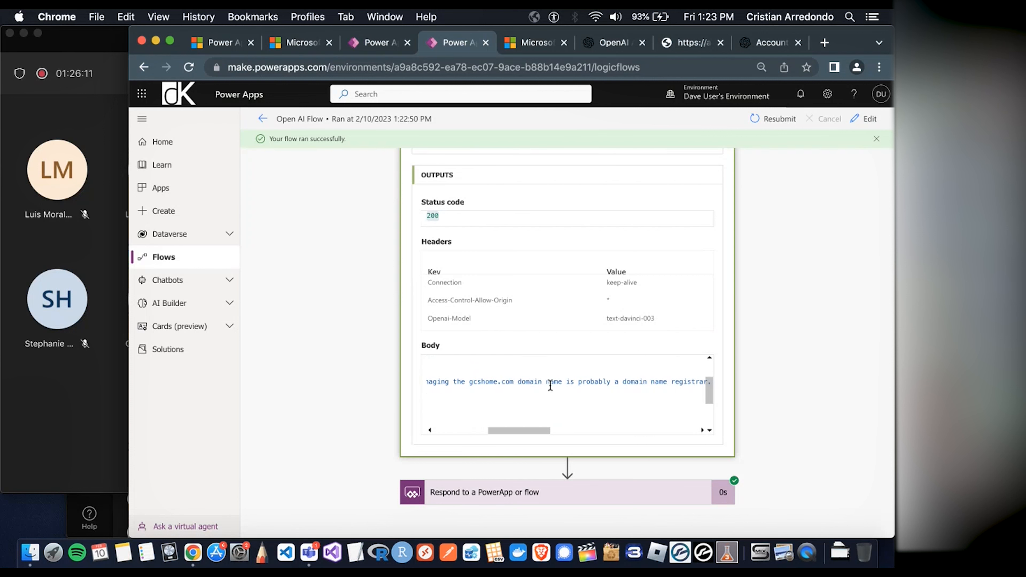
{"action": "scroll", "coordinate": [550, 385], "scroll_direction": "right", "scroll_amount": 5}
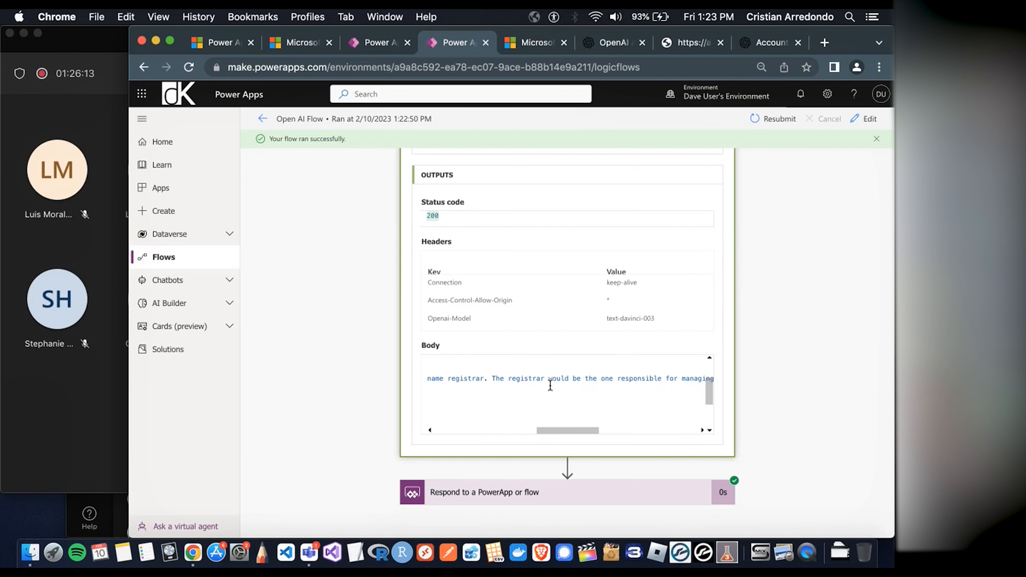
{"action": "scroll", "coordinate": [550, 385], "scroll_direction": "right", "scroll_amount": 5}
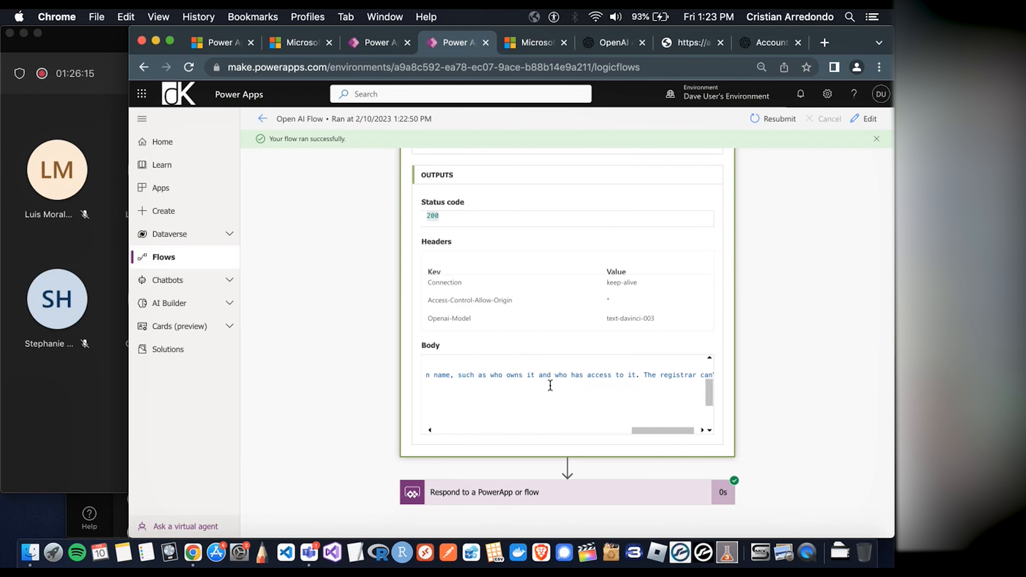
{"action": "scroll", "coordinate": [550, 386], "scroll_direction": "left", "scroll_amount": 15}
{"action": "scroll", "coordinate": [550, 385], "scroll_direction": "up", "scroll_amount": 3}
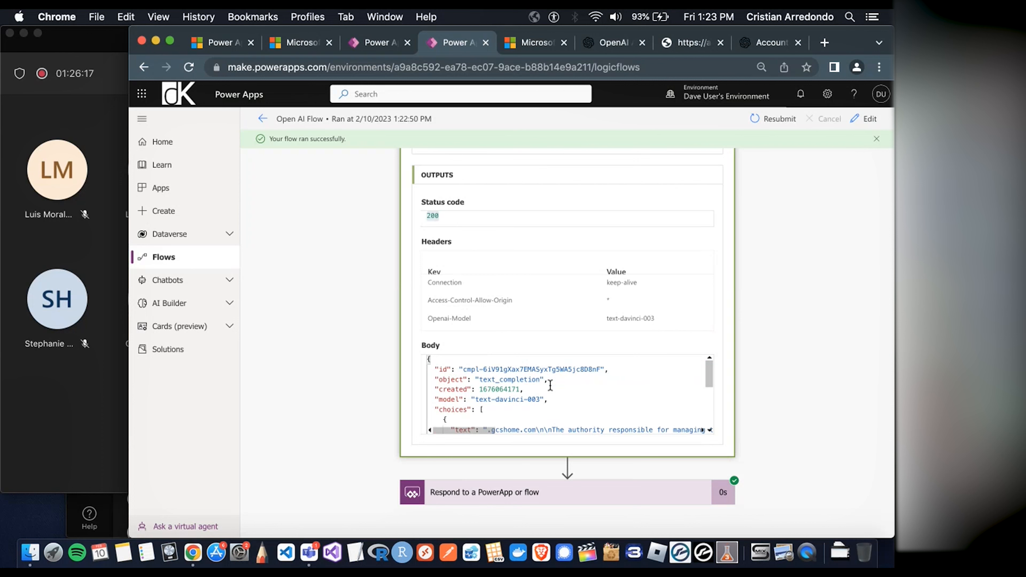
{"action": "scroll", "coordinate": [318, 293], "scroll_direction": "up", "scroll_amount": 10}
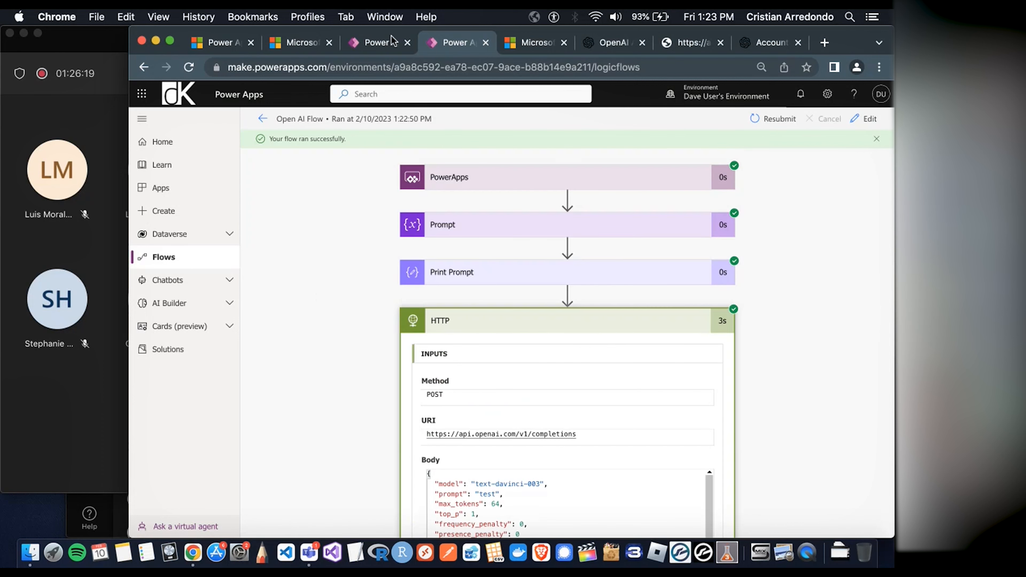
Return to the app preview, submit the question "Hello how are you?" and highlight the answer text within the returned response
{"action": "left_click", "coordinate": [386, 42]}
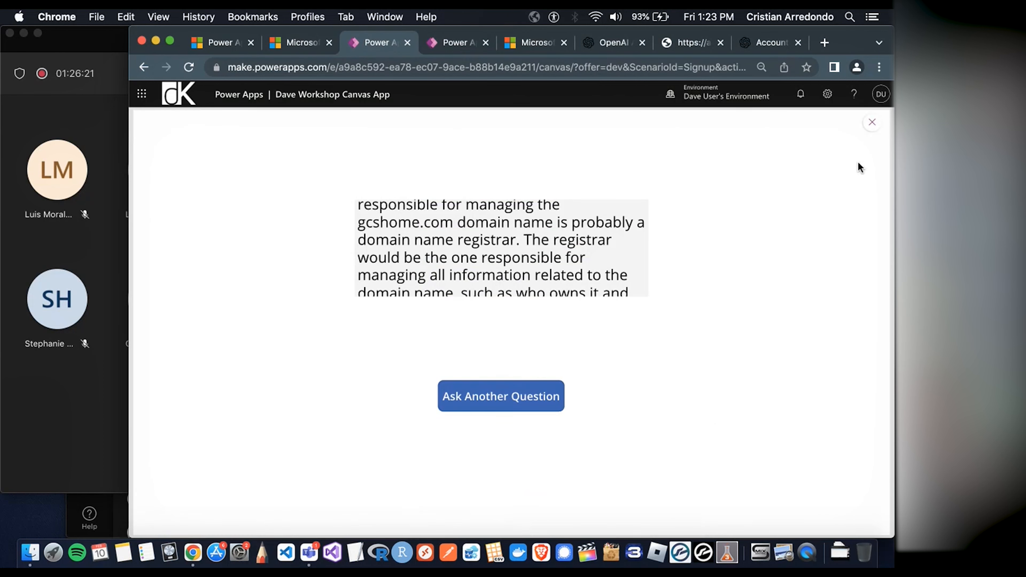
{"action": "left_click", "coordinate": [503, 400]}
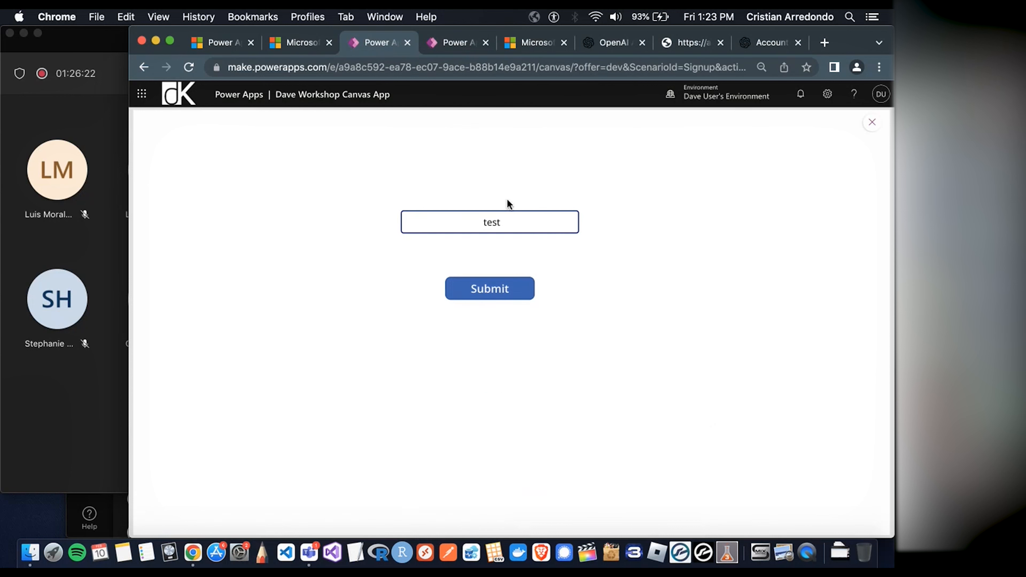
{"action": "left_click", "coordinate": [507, 222]}
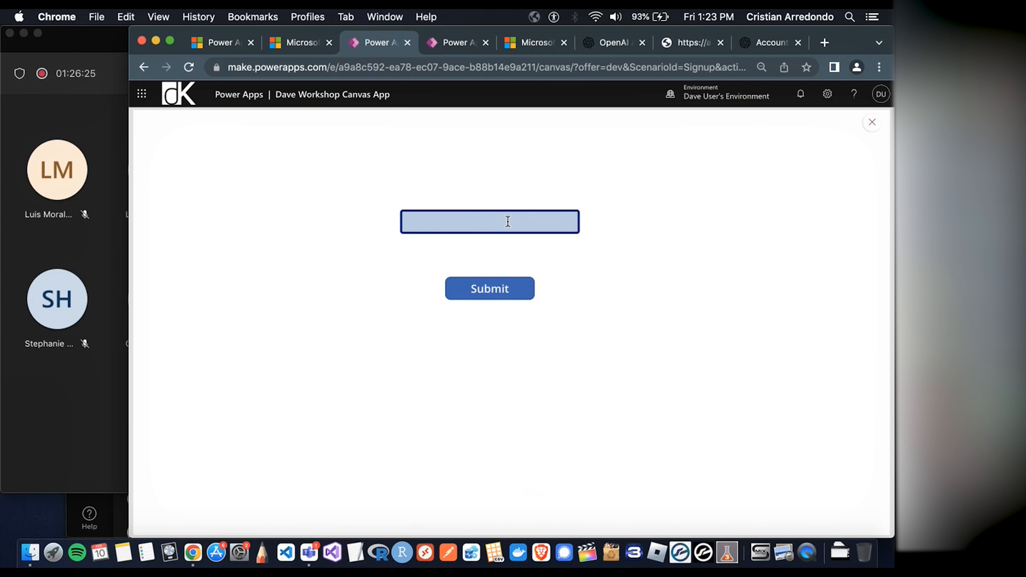
{"action": "type", "text": "Hello how are you?"}
{"action": "left_click", "coordinate": [494, 288]}
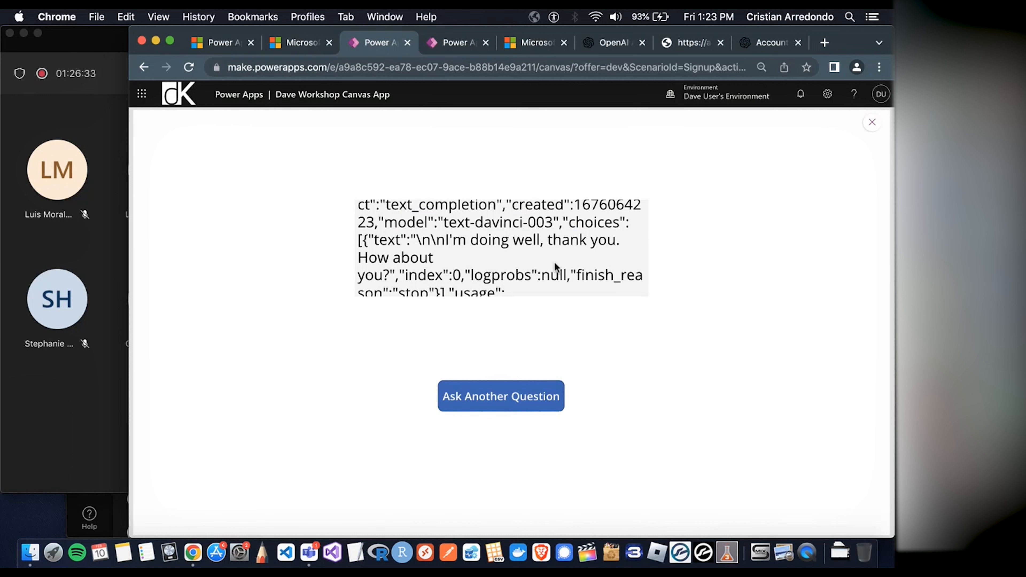
{"action": "left_click_drag", "start_coordinate": [445, 241], "coordinate": [617, 240]}
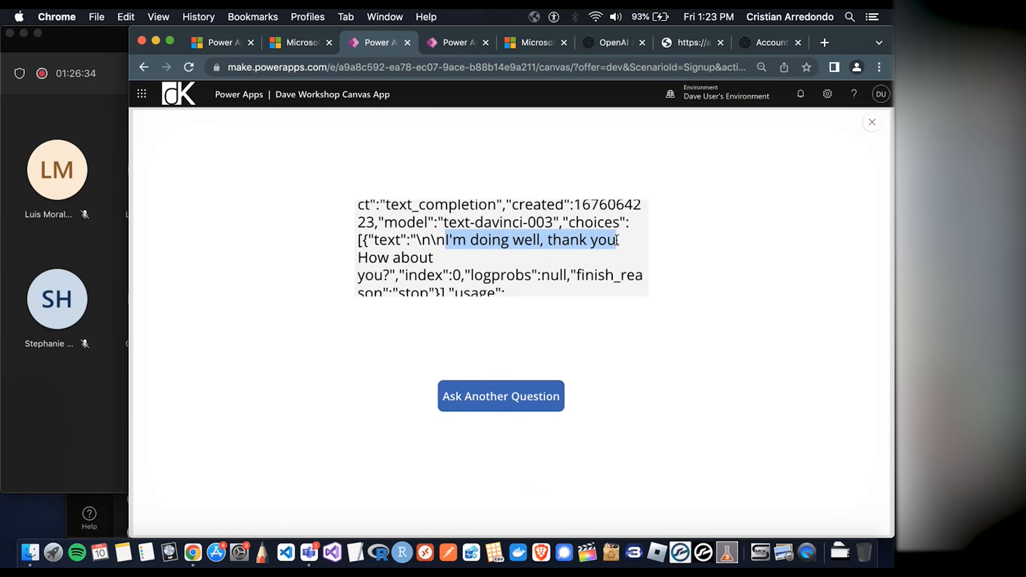
{"action": "left_click_drag", "start_coordinate": [359, 258], "coordinate": [390, 276]}
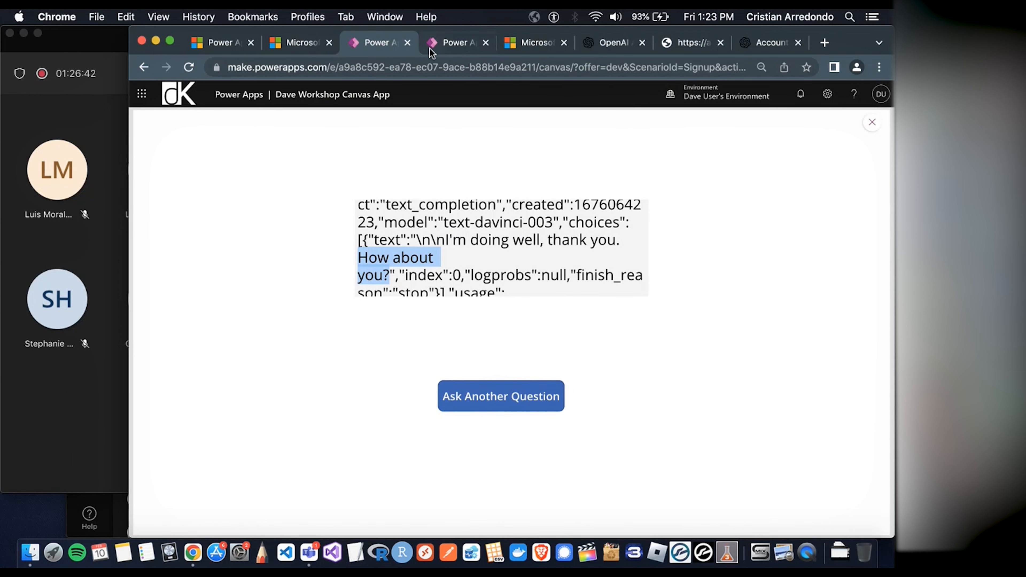
Review the HTTP action's output body in the flow run again to see how the response JSON is structured
{"action": "left_click", "coordinate": [448, 42]}
{"action": "scroll", "coordinate": [518, 288], "scroll_direction": "down", "scroll_amount": 10}
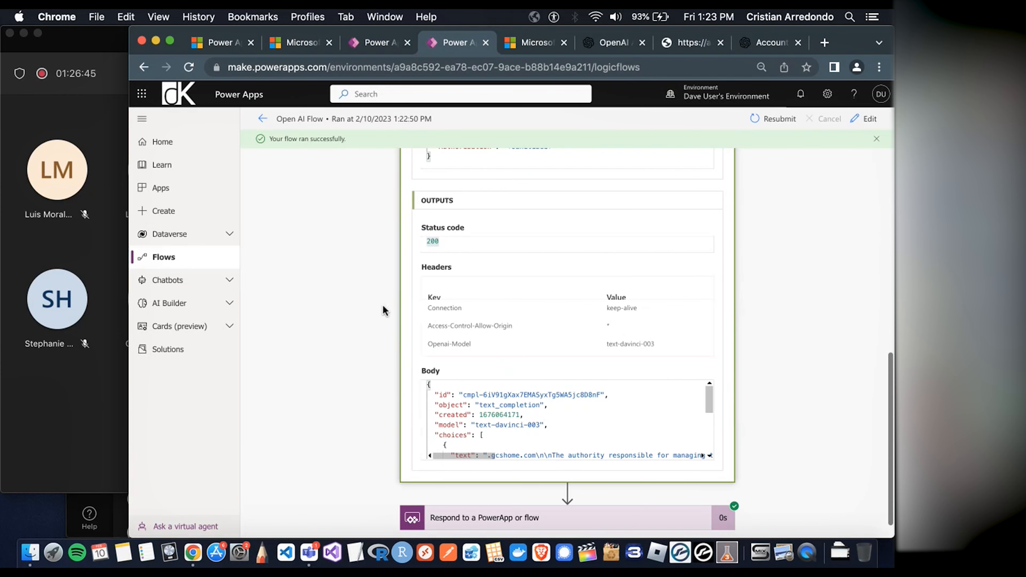
{"action": "scroll", "coordinate": [364, 353], "scroll_direction": "down", "scroll_amount": 1}
{"action": "scroll", "coordinate": [545, 383], "scroll_direction": "down", "scroll_amount": 5}
{"action": "scroll", "coordinate": [546, 384], "scroll_direction": "up", "scroll_amount": 4}
{"action": "scroll", "coordinate": [545, 383], "scroll_direction": "down", "scroll_amount": 1}
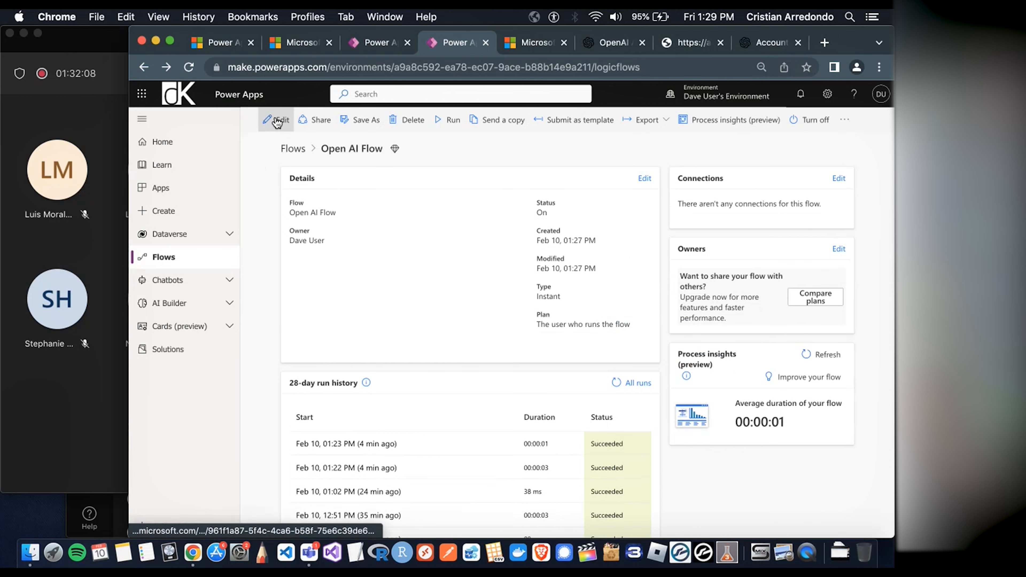
Open the Open AI Flow for editing and expand its HTTP action to review the request settings
{"action": "left_click", "coordinate": [271, 119]}
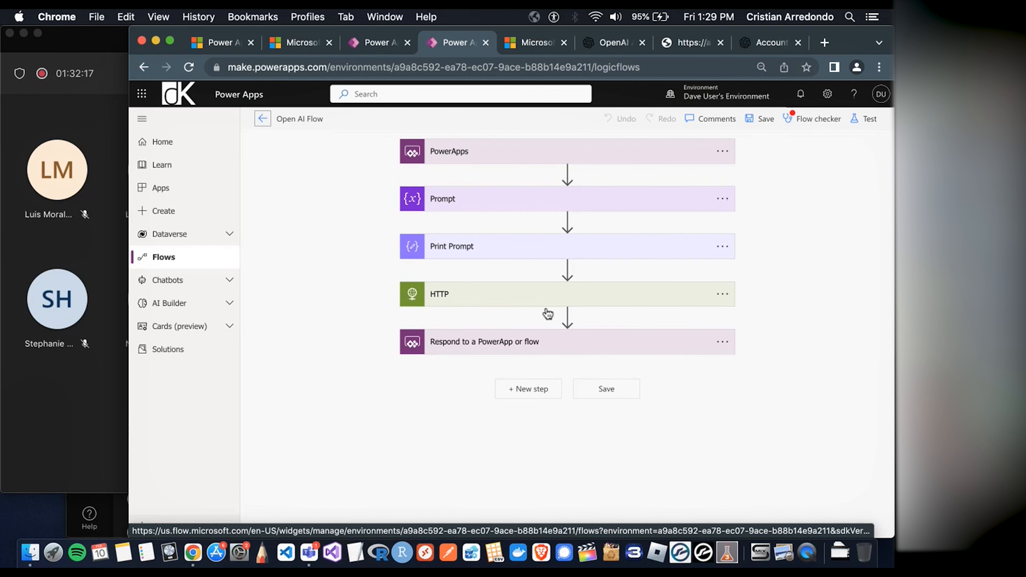
{"action": "left_click", "coordinate": [511, 298]}
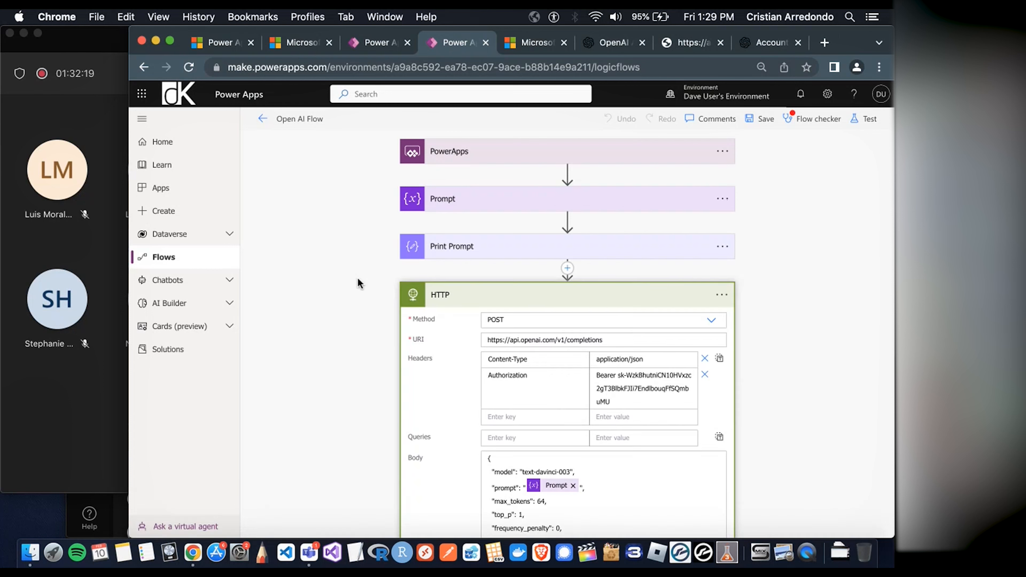
{"action": "scroll", "coordinate": [357, 282], "scroll_direction": "down", "scroll_amount": 3}
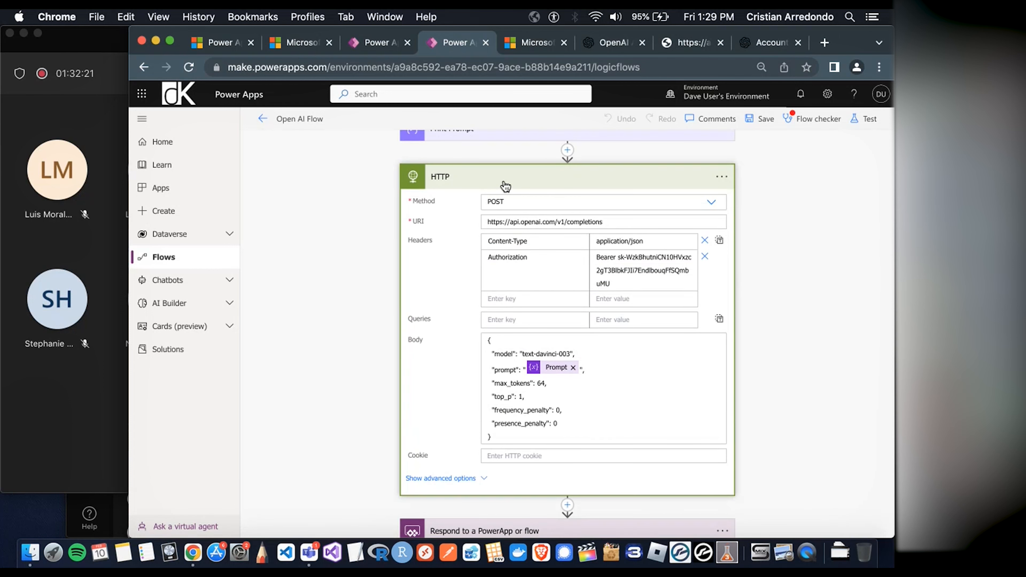
Add a Compose data operation between the HTTP action and the Respond to a PowerApp or flow action
{"action": "left_click", "coordinate": [505, 186]}
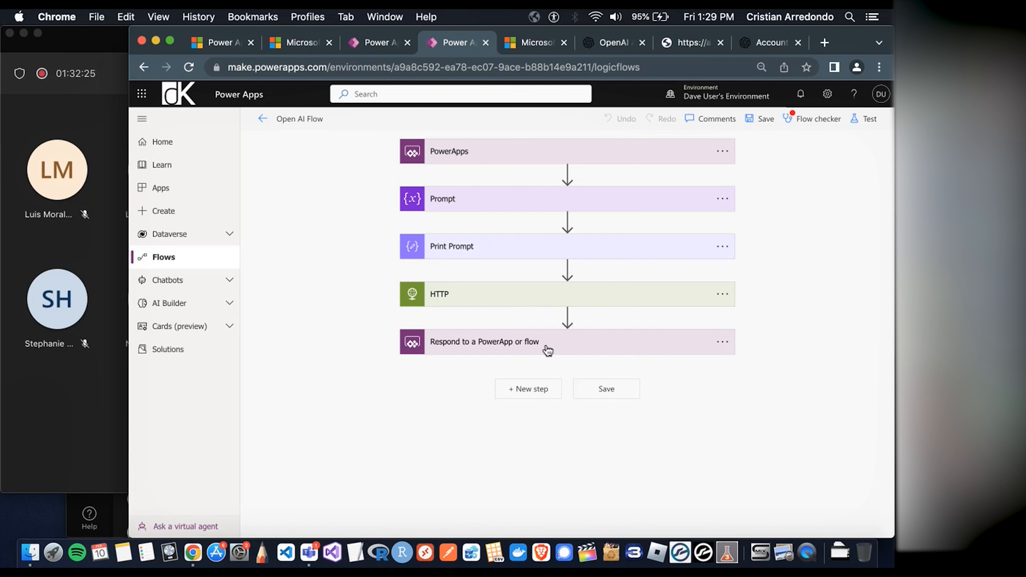
{"action": "left_click", "coordinate": [567, 316]}
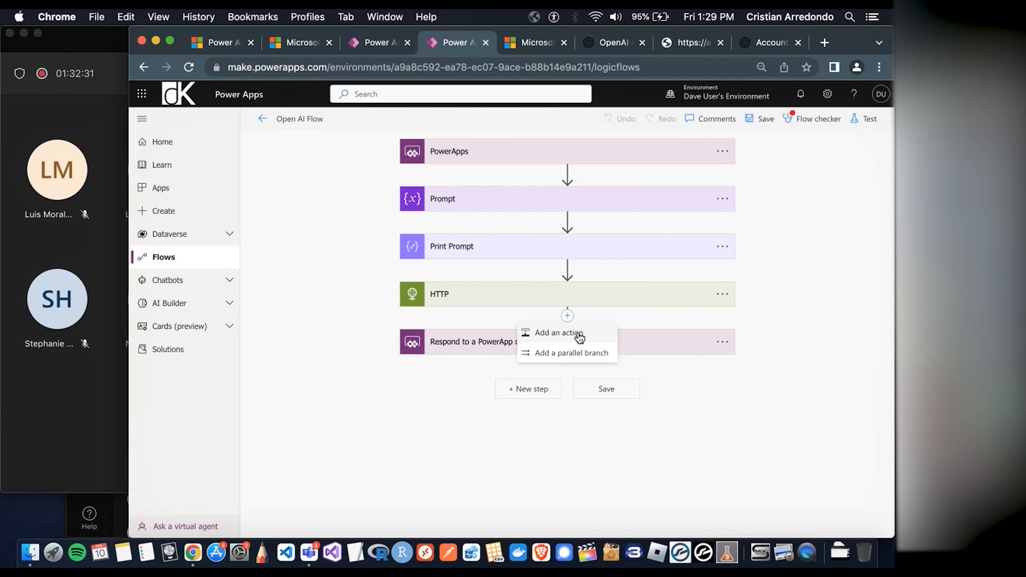
{"action": "left_click", "coordinate": [580, 333]}
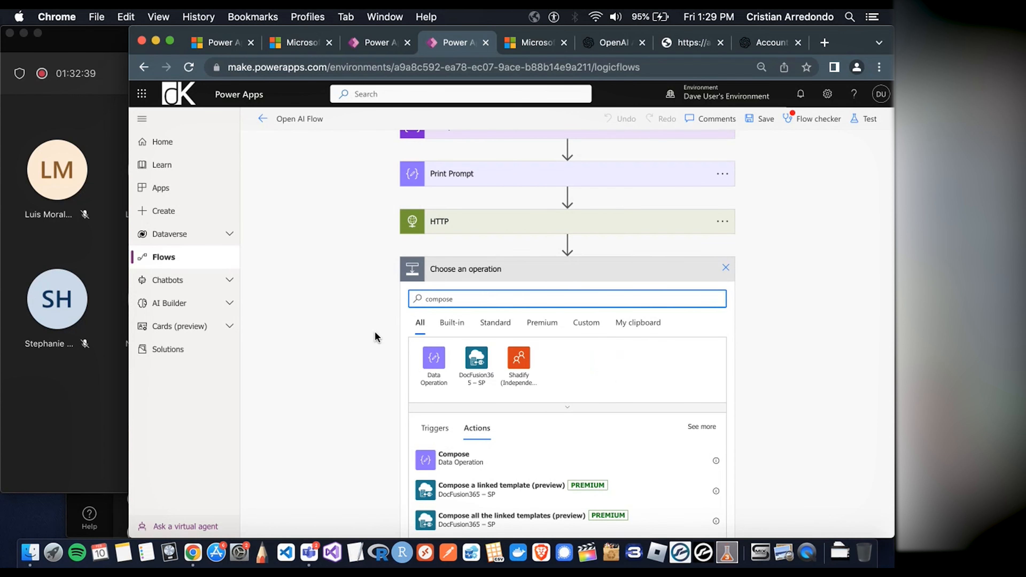
{"action": "scroll", "coordinate": [374, 332], "scroll_direction": "down", "scroll_amount": 1}
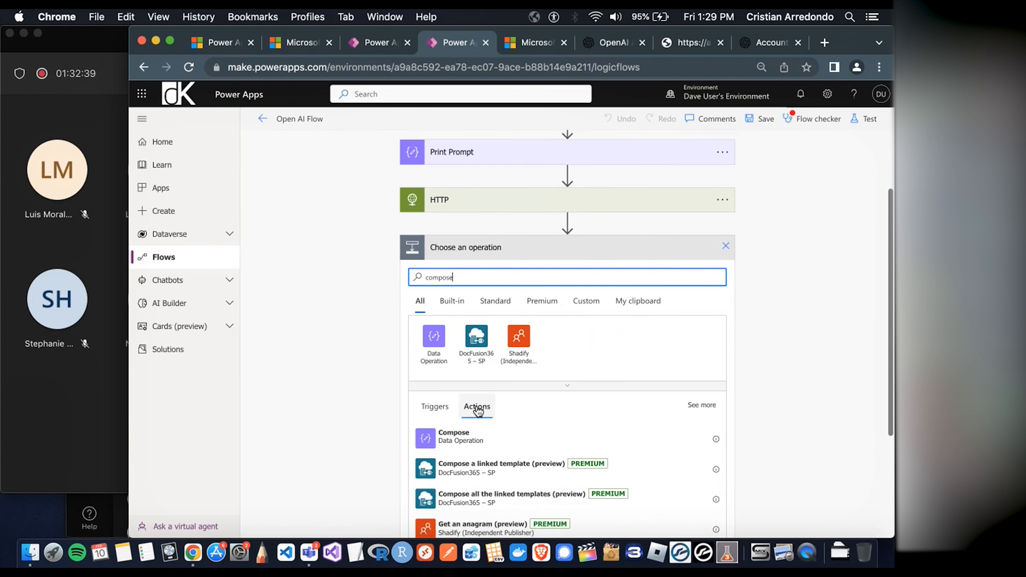
{"action": "left_click", "coordinate": [434, 333]}
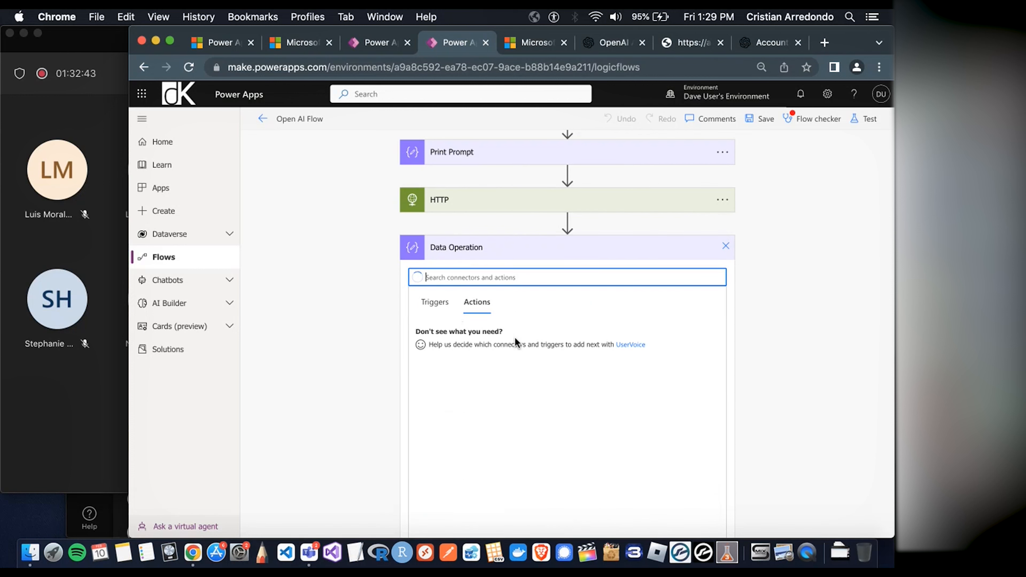
{"action": "scroll", "coordinate": [485, 332], "scroll_direction": "down", "scroll_amount": 1}
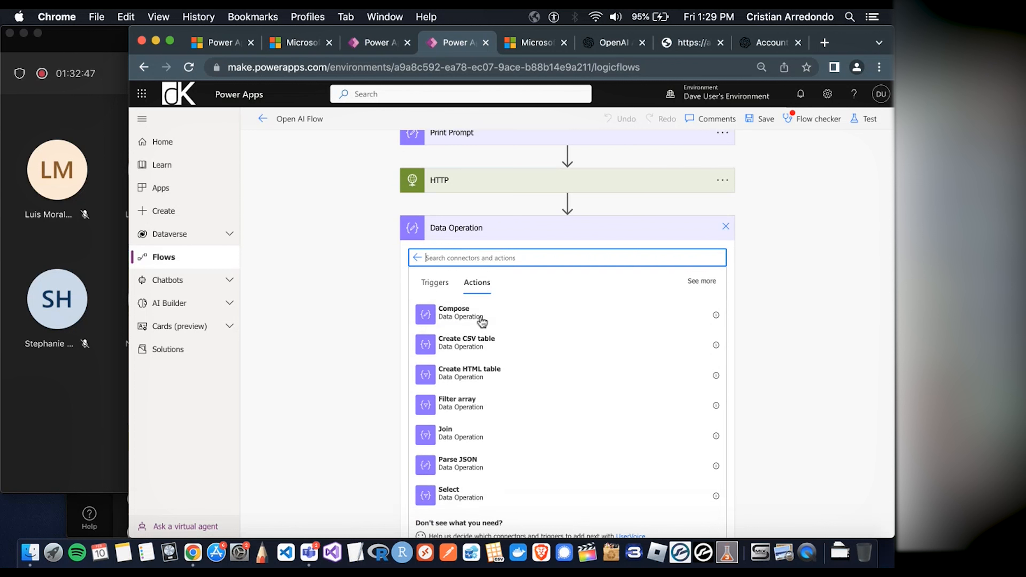
{"action": "left_click", "coordinate": [490, 316]}
{"action": "left_click", "coordinate": [419, 320]}
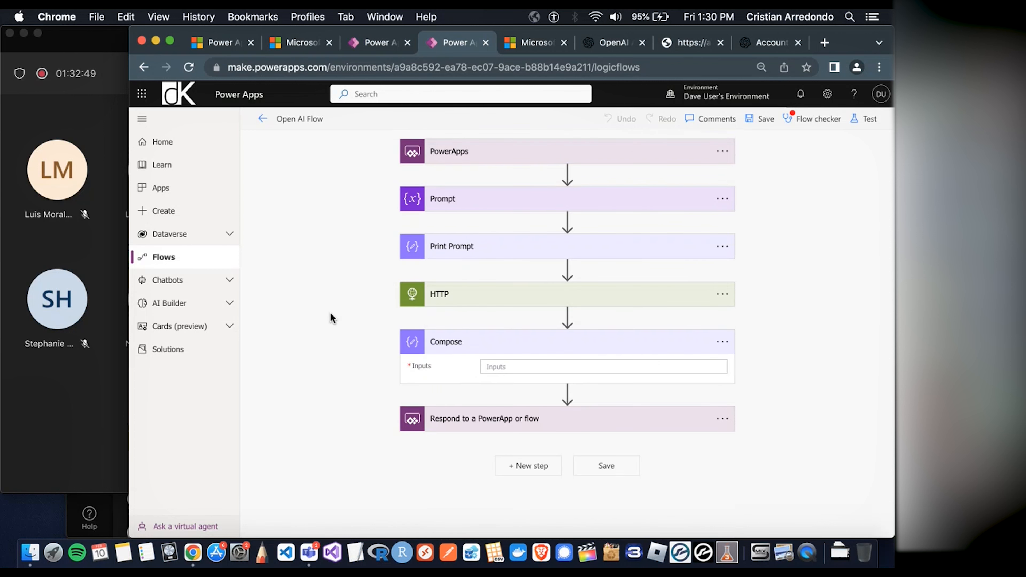
Rename the new Compose action to "Format HTTP"
{"action": "left_click", "coordinate": [722, 343]}
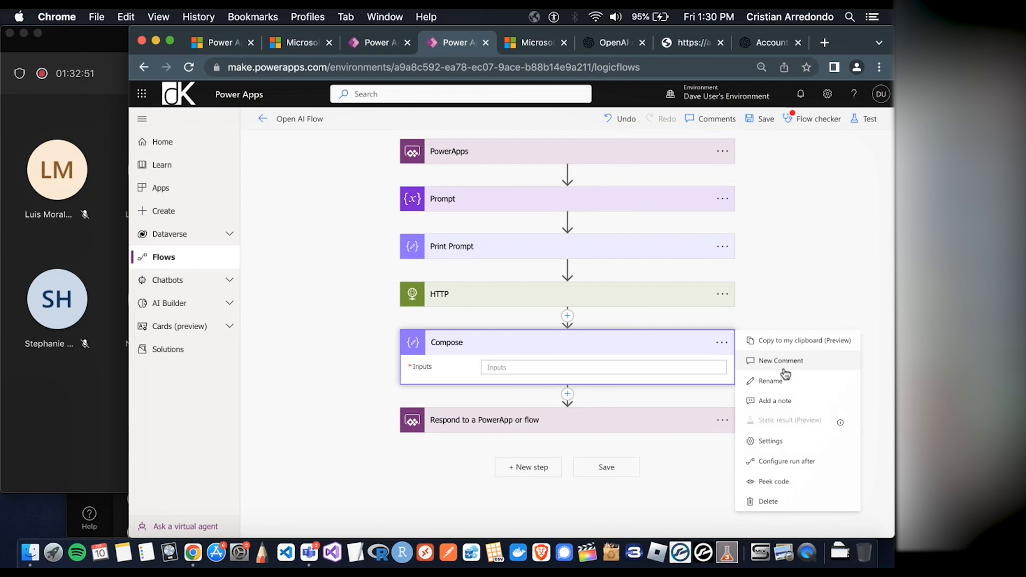
{"action": "left_click", "coordinate": [770, 379]}
{"action": "type", "text": "Format HTTP"}
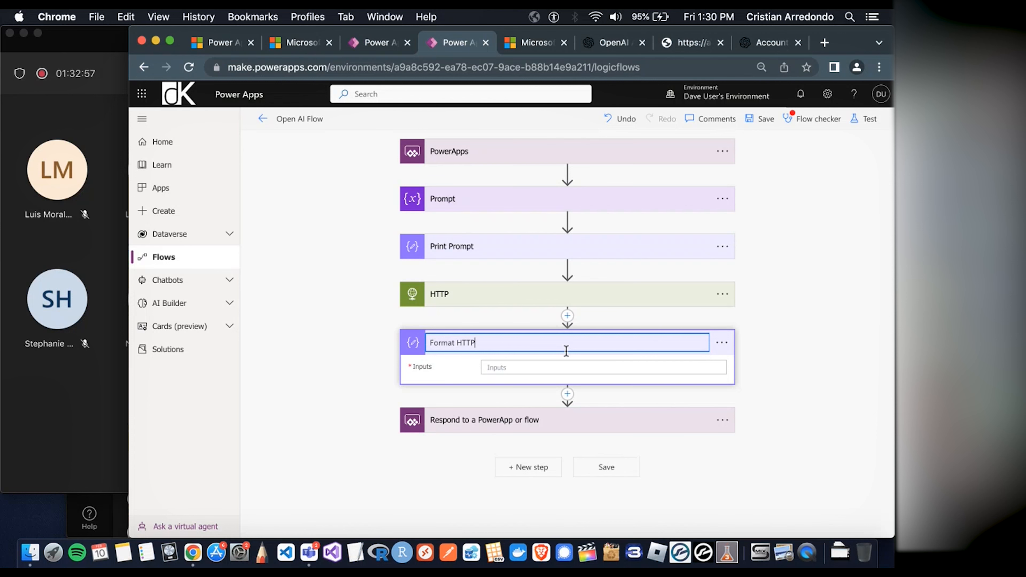
{"action": "key", "text": "Return"}
Set the Inputs of the Format HTTP action to the HTTP action's Body dynamic content
{"action": "left_click", "coordinate": [539, 366]}
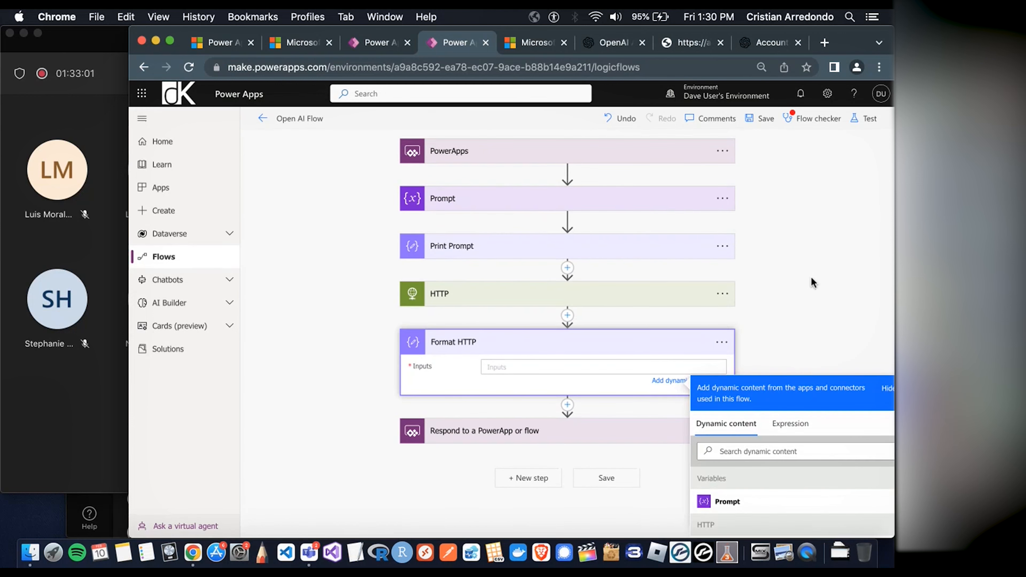
{"action": "scroll", "coordinate": [811, 277], "scroll_direction": "down", "scroll_amount": 2}
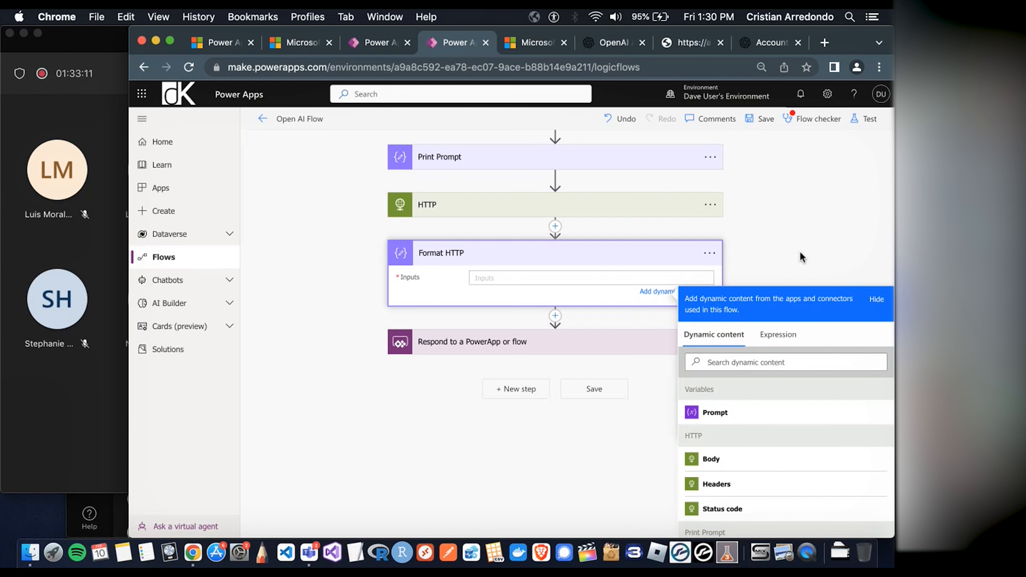
{"action": "scroll", "coordinate": [802, 257], "scroll_direction": "down", "scroll_amount": 2}
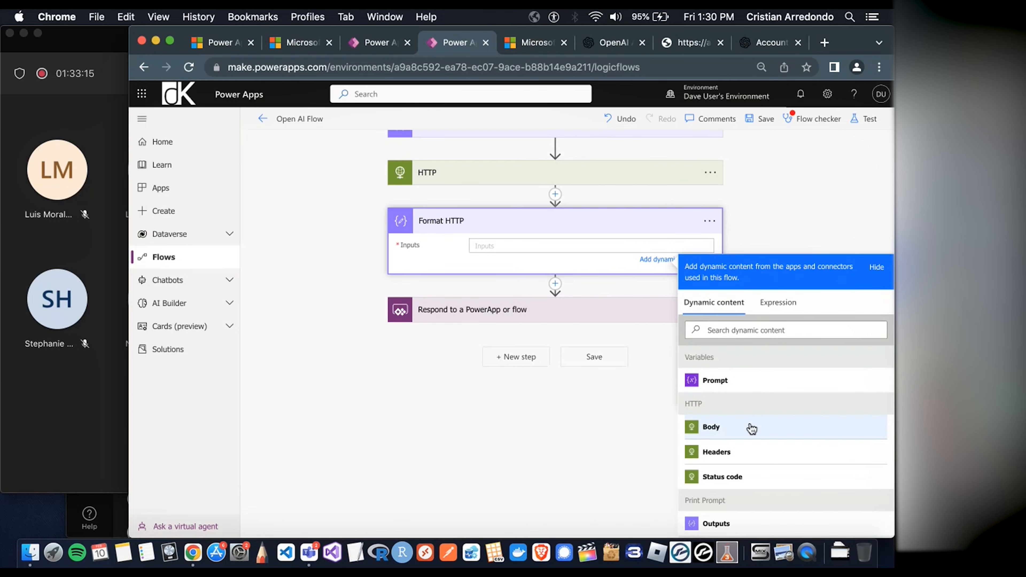
{"action": "left_click", "coordinate": [526, 272]}
{"action": "left_click", "coordinate": [521, 367]}
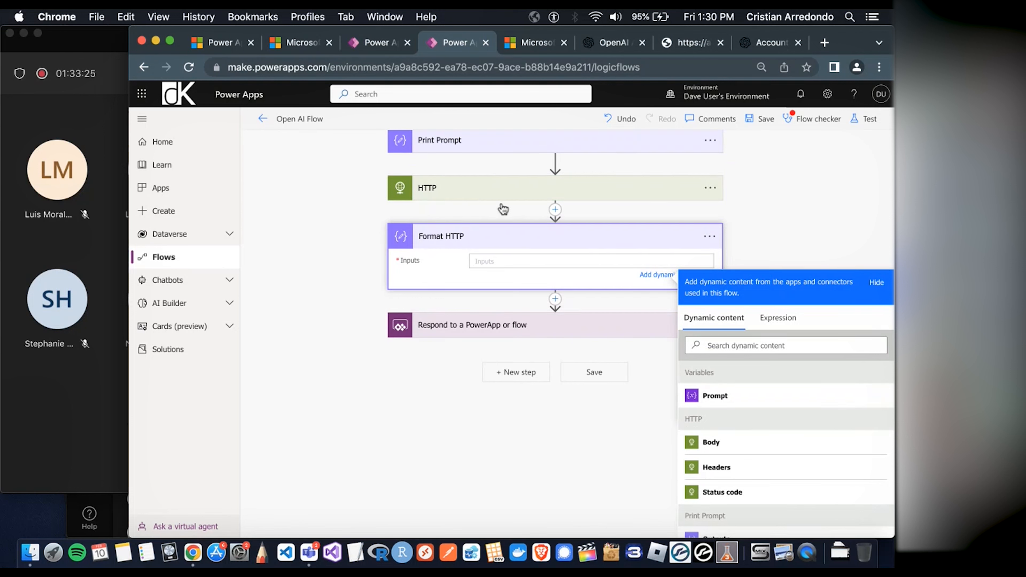
{"action": "scroll", "coordinate": [769, 452], "scroll_direction": "down", "scroll_amount": 1}
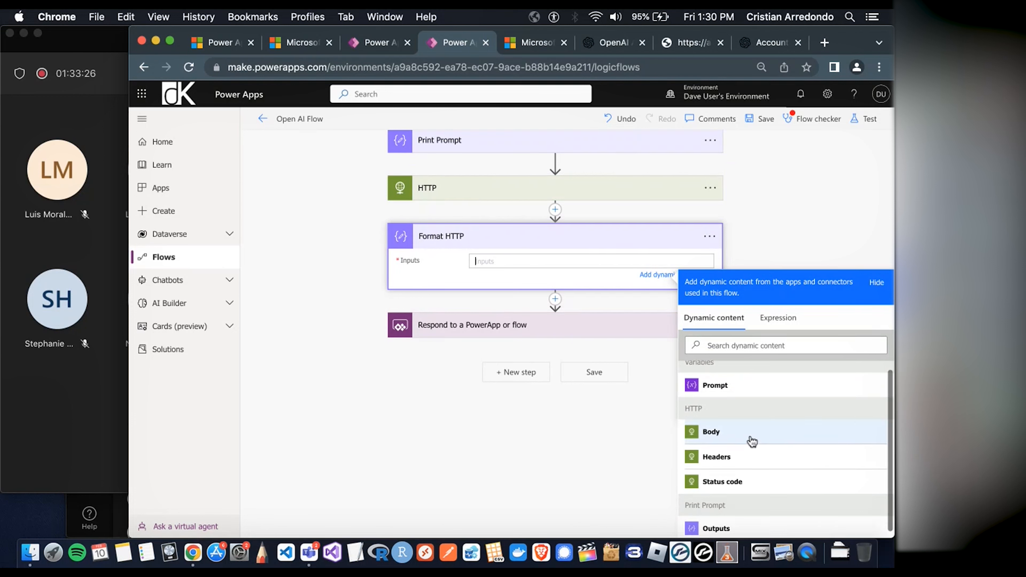
{"action": "left_click", "coordinate": [735, 437]}
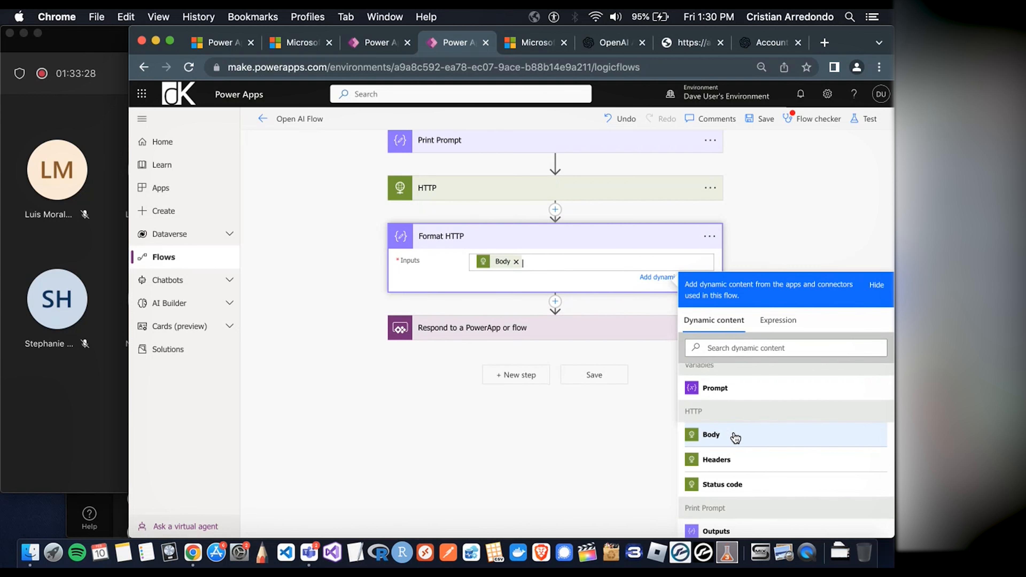
{"action": "left_click", "coordinate": [487, 281]}
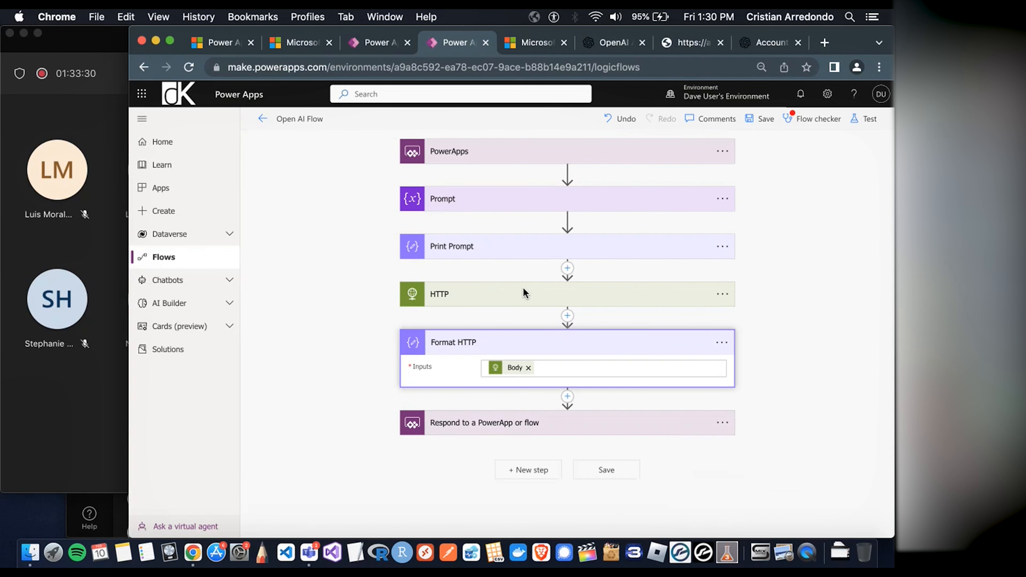
{"action": "left_click", "coordinate": [543, 368]}
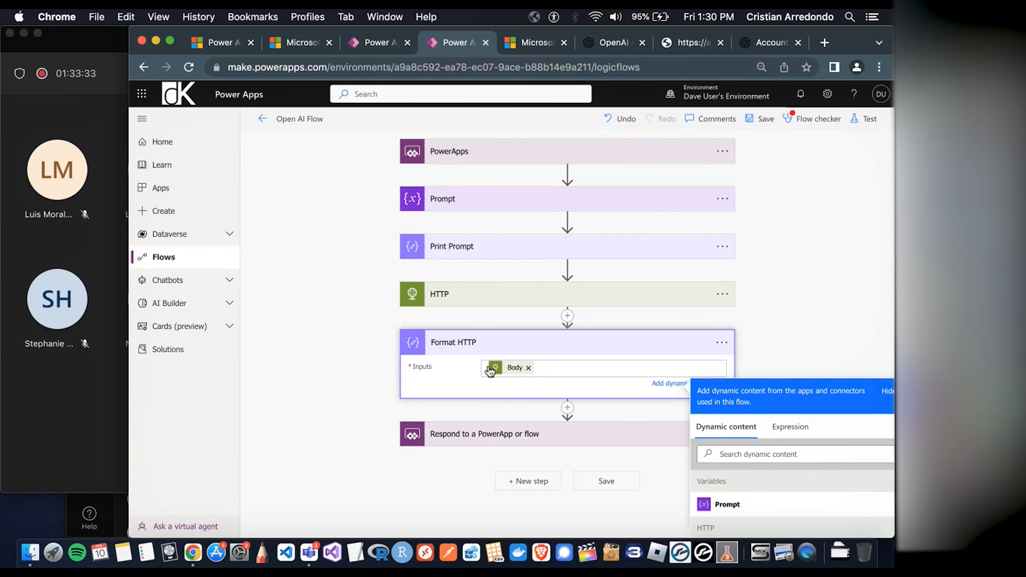
{"action": "left_click_drag", "start_coordinate": [560, 368], "coordinate": [486, 366]}
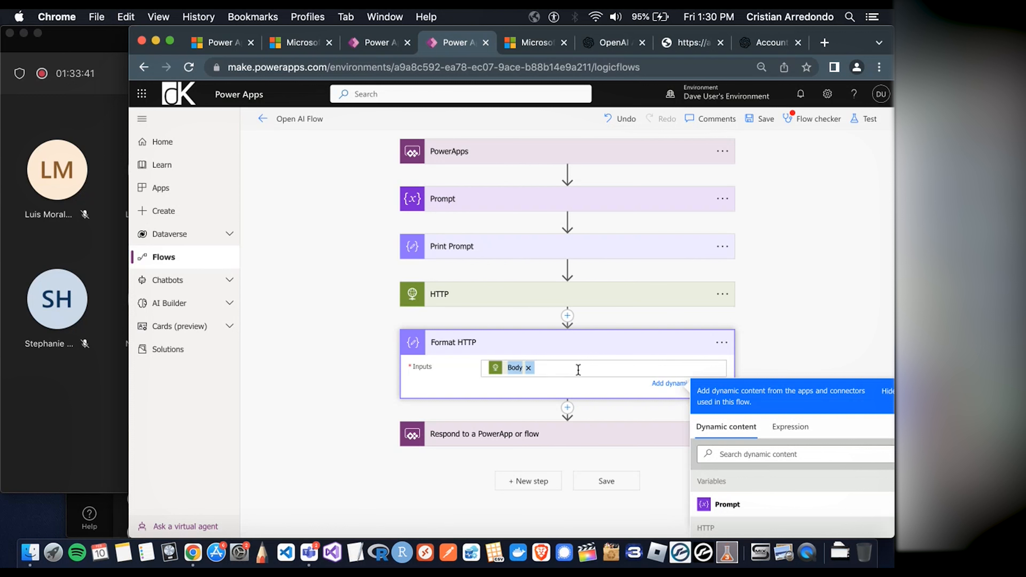
{"action": "left_click", "coordinate": [790, 426]}
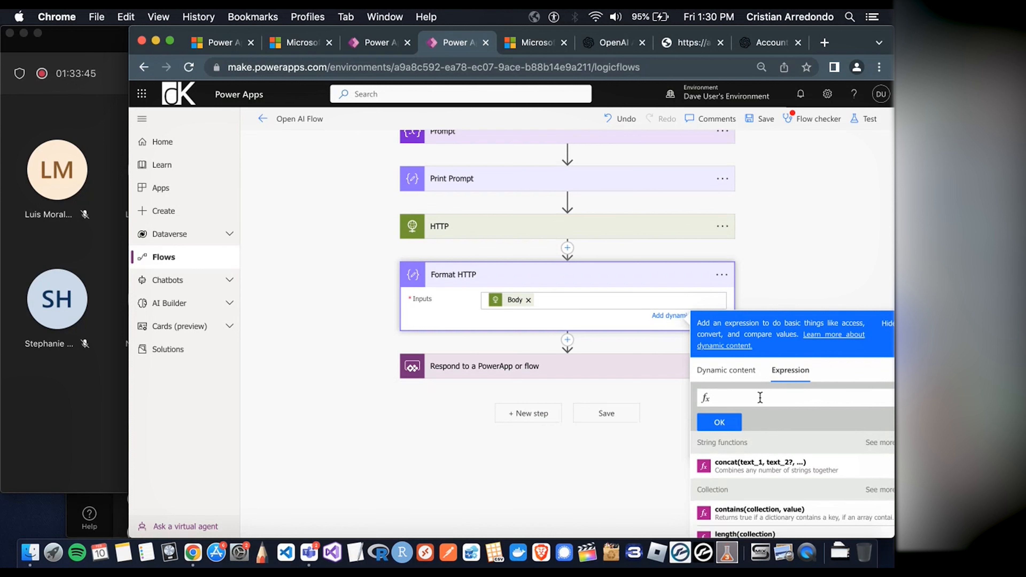
{"action": "left_click", "coordinate": [578, 326]}
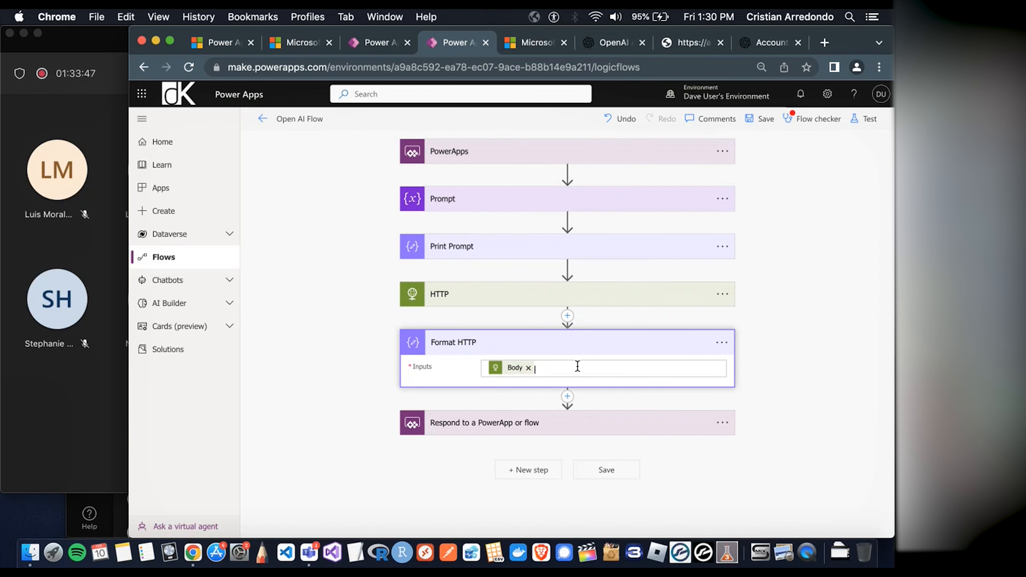
{"action": "left_click", "coordinate": [588, 368]}
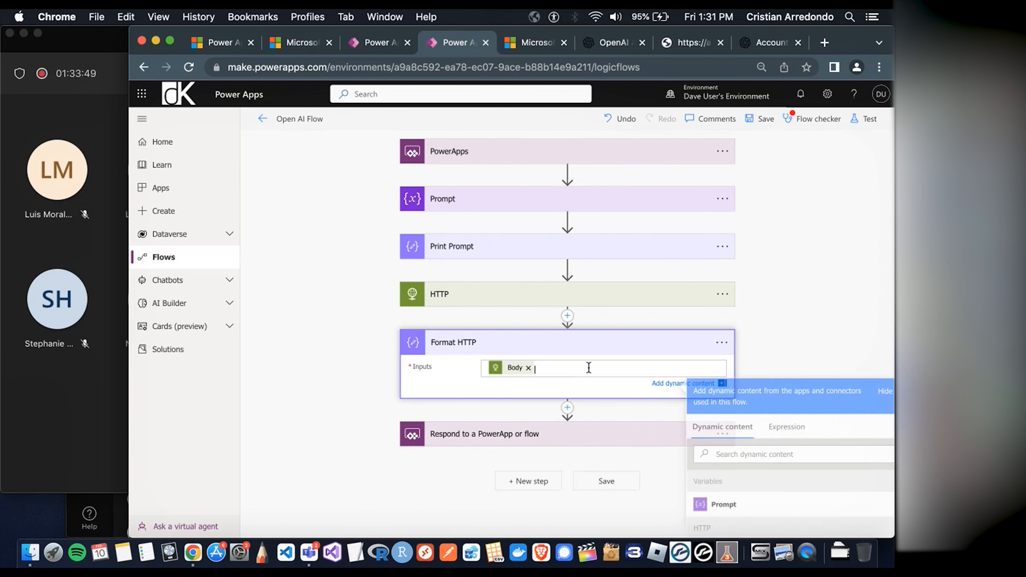
{"action": "scroll", "coordinate": [733, 386], "scroll_direction": "down", "scroll_amount": 2}
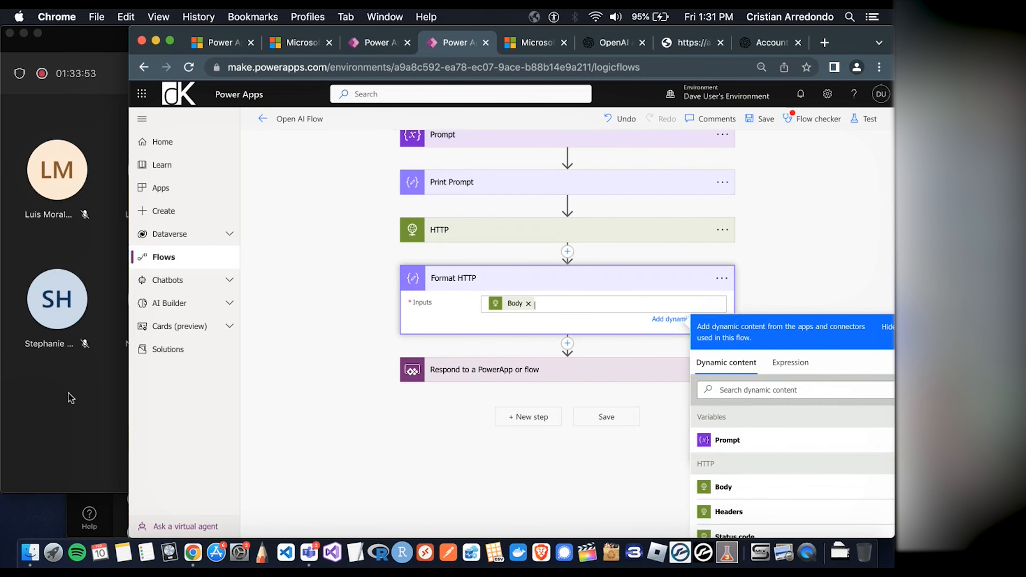
Delete the Format HTTP action from the flow
{"action": "left_click", "coordinate": [723, 282]}
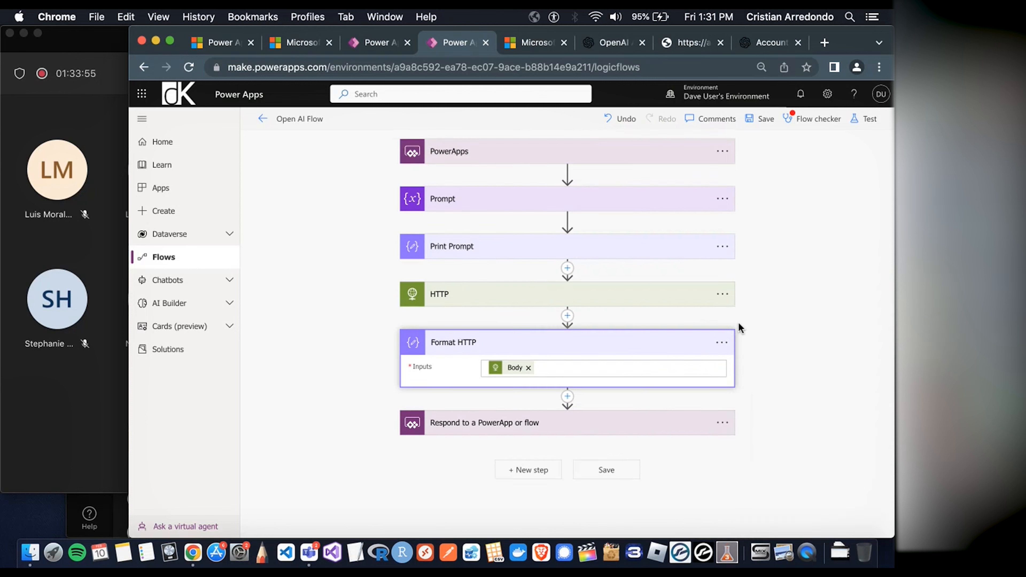
{"action": "left_click", "coordinate": [720, 347]}
{"action": "left_click", "coordinate": [781, 498]}
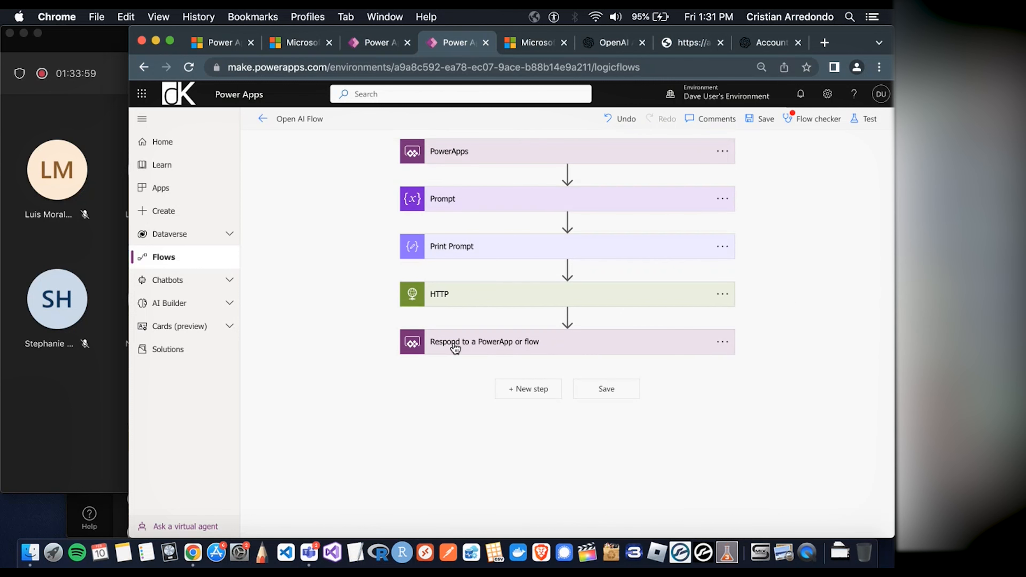
Search for "compose" and insert a Compose data operation directly after the HTTP action
{"action": "mouse_move", "coordinate": [568, 319]}
{"action": "left_click", "coordinate": [567, 317]}
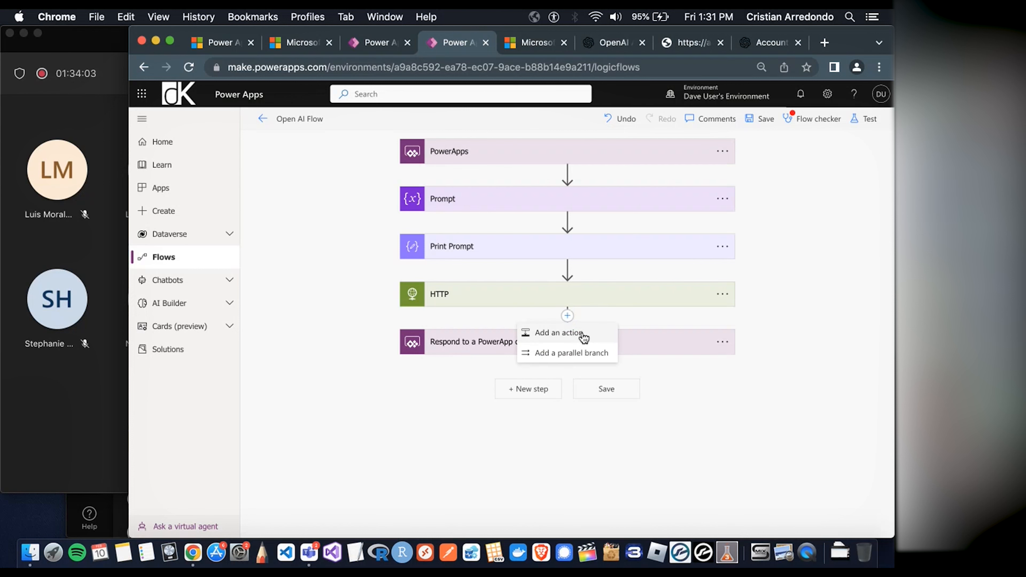
{"action": "left_click", "coordinate": [584, 336]}
{"action": "type", "text": "compose"}
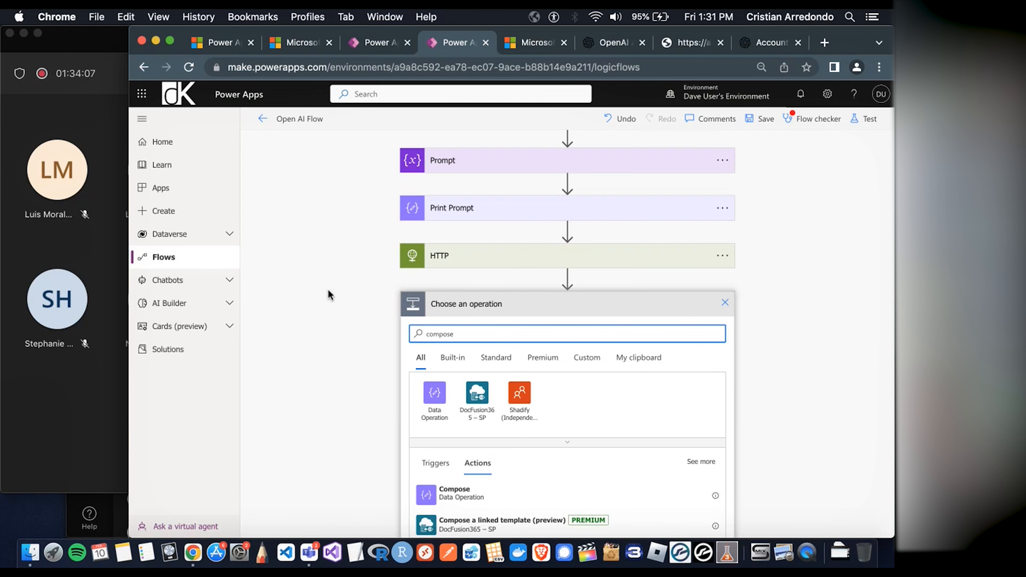
{"action": "scroll", "coordinate": [328, 288], "scroll_direction": "down", "scroll_amount": 4}
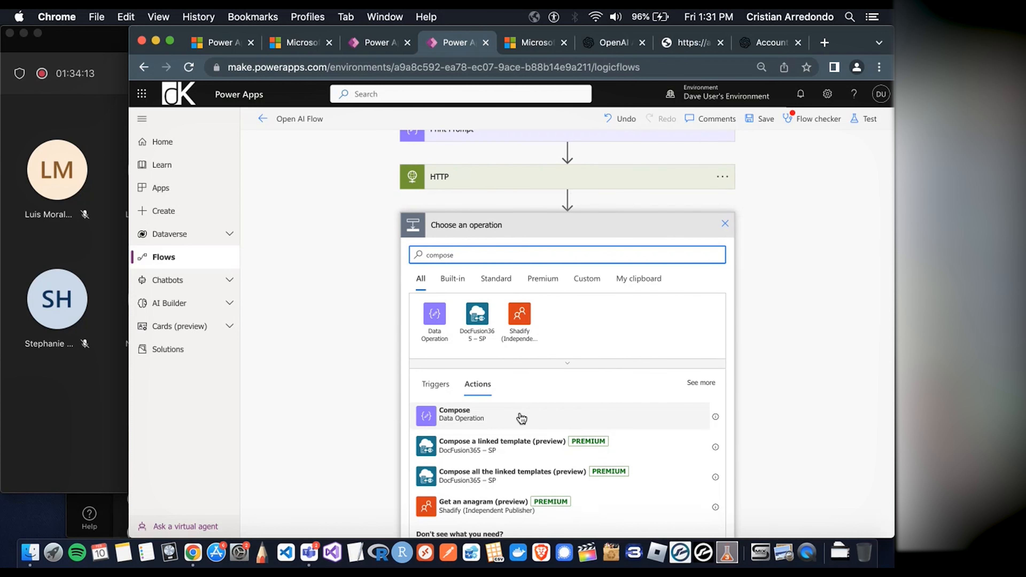
{"action": "left_click", "coordinate": [509, 418]}
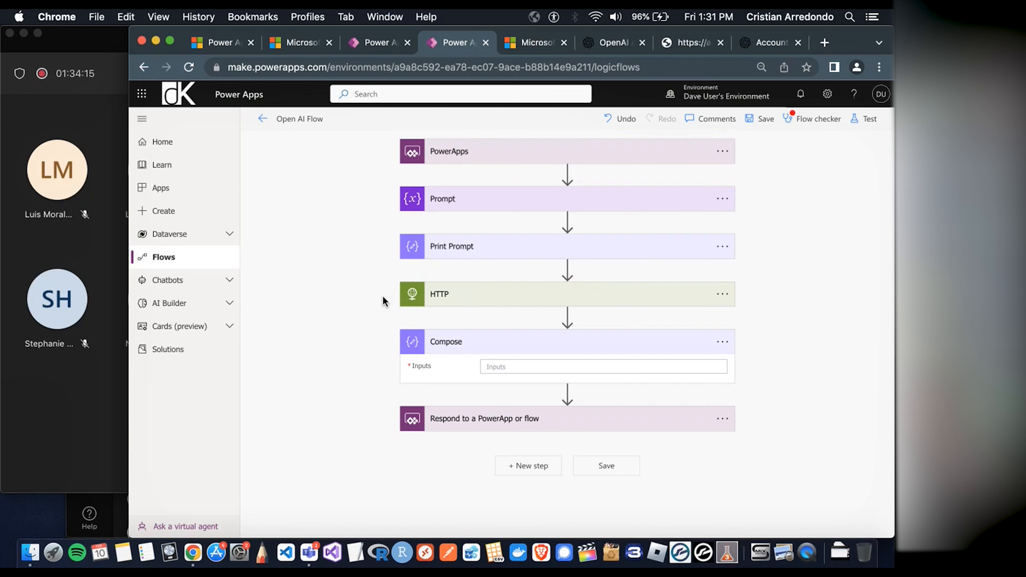
Rename the Compose action below the HTTP action to "Format HTTP"
{"action": "left_click", "coordinate": [717, 343]}
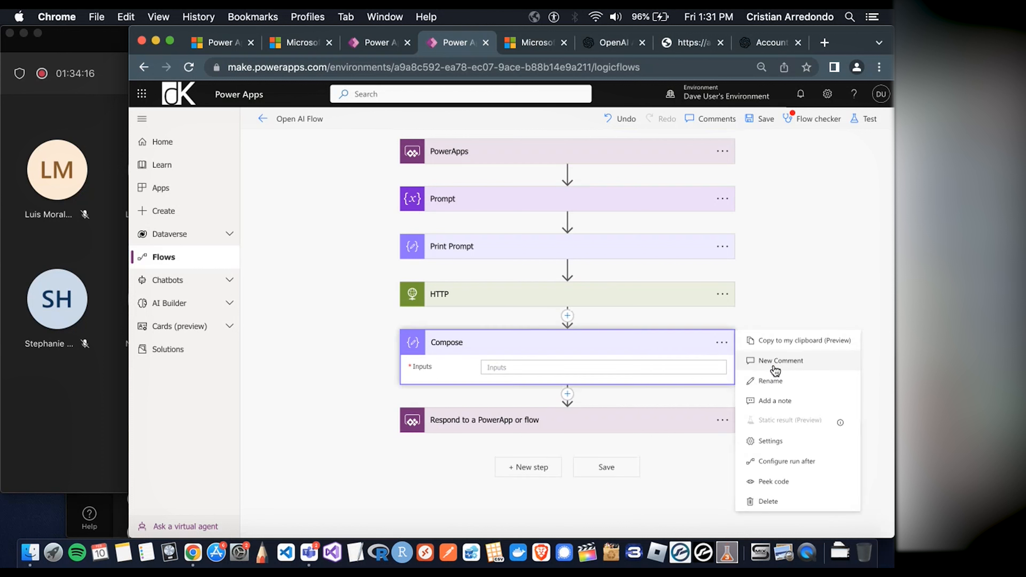
{"action": "left_click", "coordinate": [783, 384]}
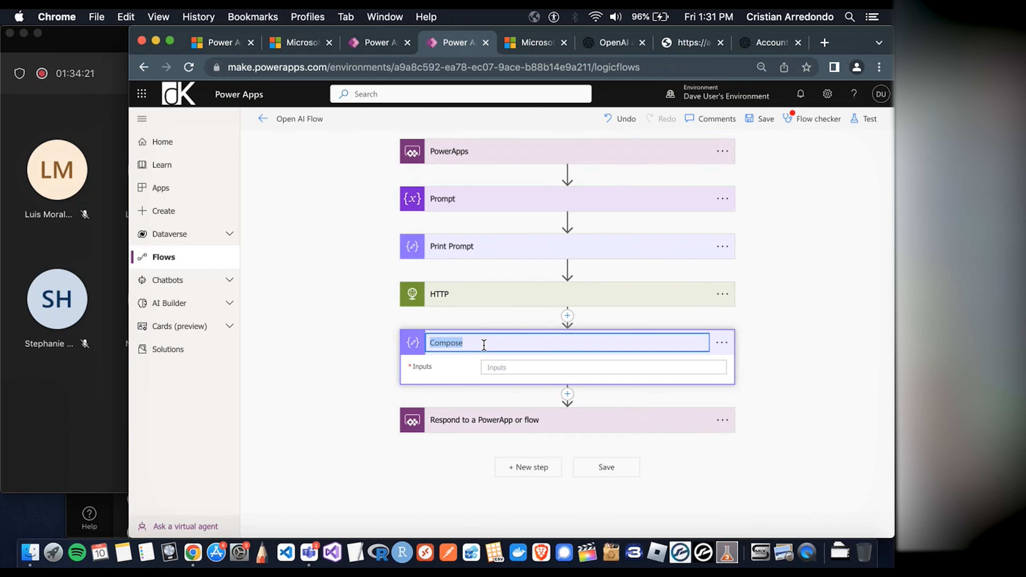
{"action": "type", "text": "F"}
{"action": "key", "text": "Return"}
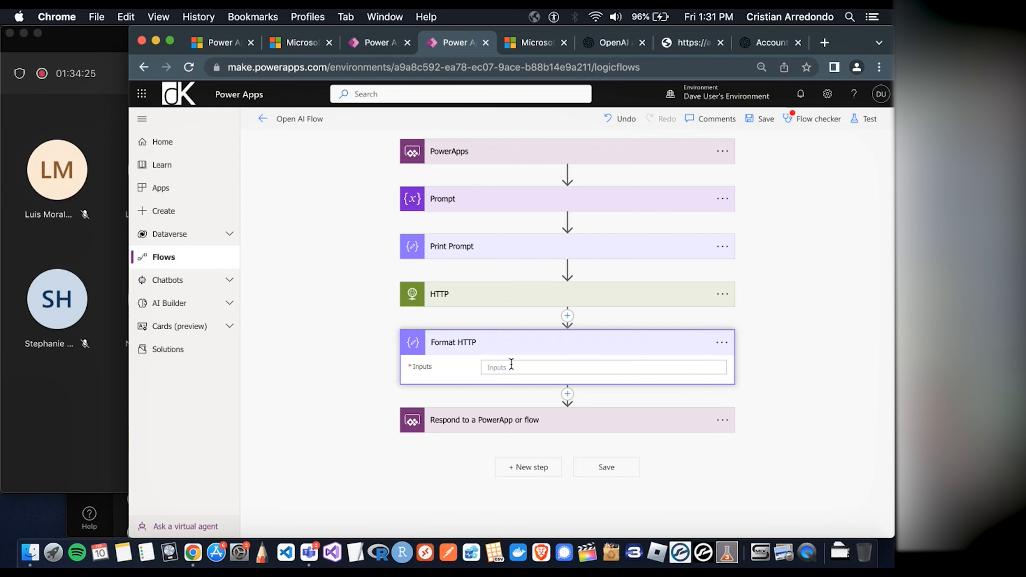
Insert the HTTP action's Body as the Inputs of Format HTTP and select the inserted Body token
{"action": "left_click", "coordinate": [533, 367]}
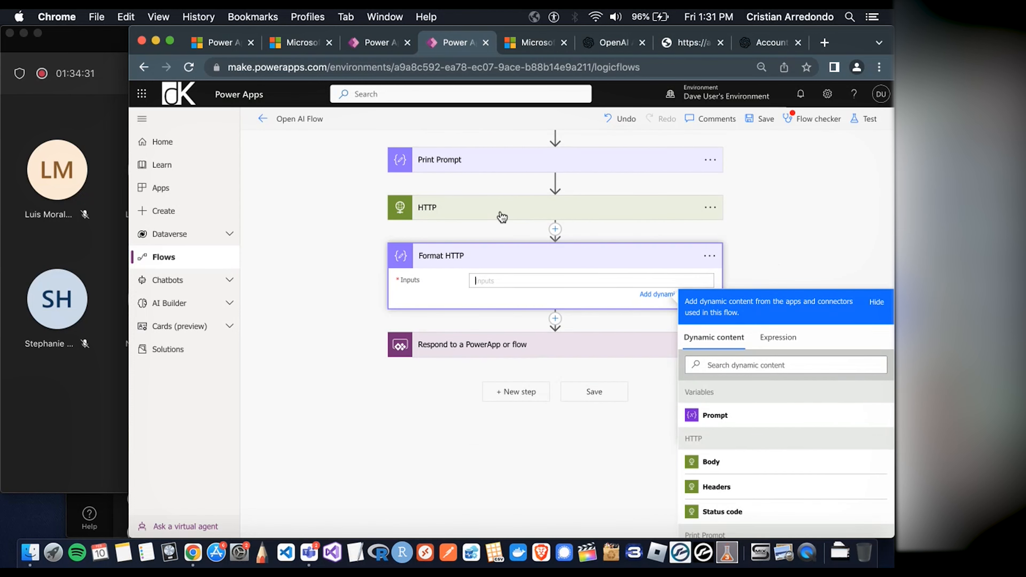
{"action": "scroll", "coordinate": [505, 214], "scroll_direction": "up", "scroll_amount": 3}
{"action": "scroll", "coordinate": [493, 219], "scroll_direction": "down", "scroll_amount": 3}
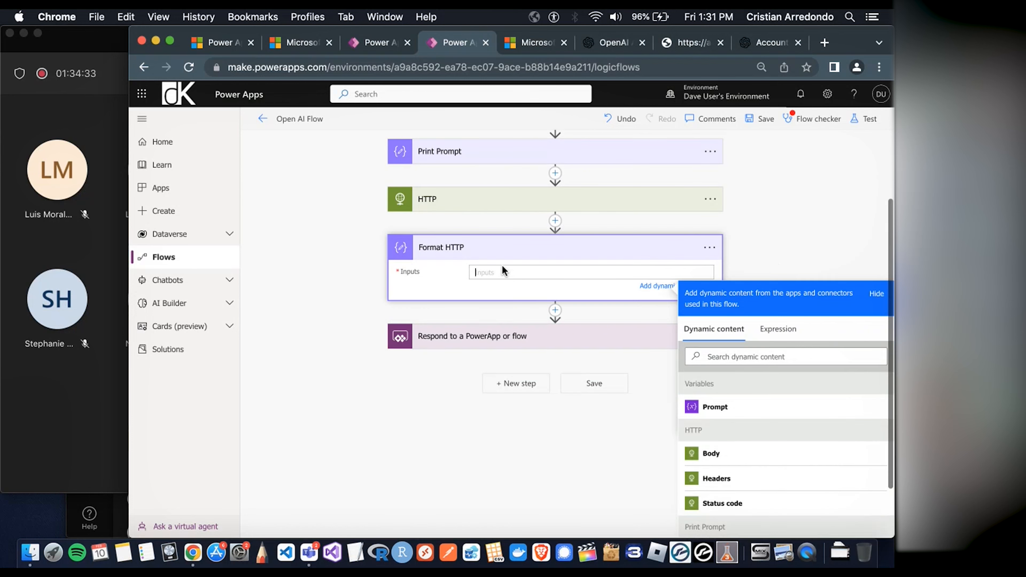
{"action": "left_click", "coordinate": [760, 462]}
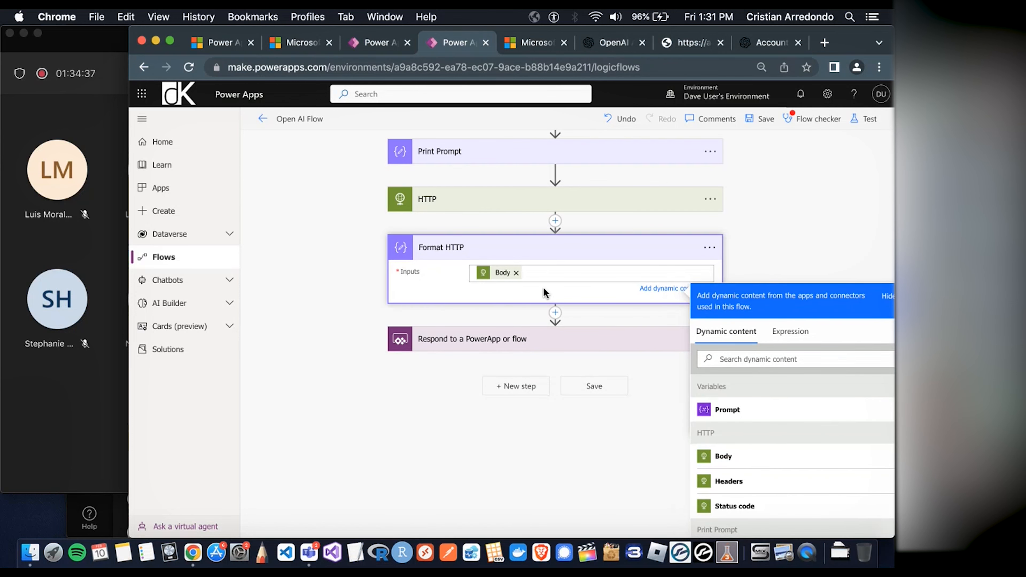
{"action": "left_click", "coordinate": [543, 291]}
{"action": "left_click_drag", "start_coordinate": [556, 370], "coordinate": [479, 369]}
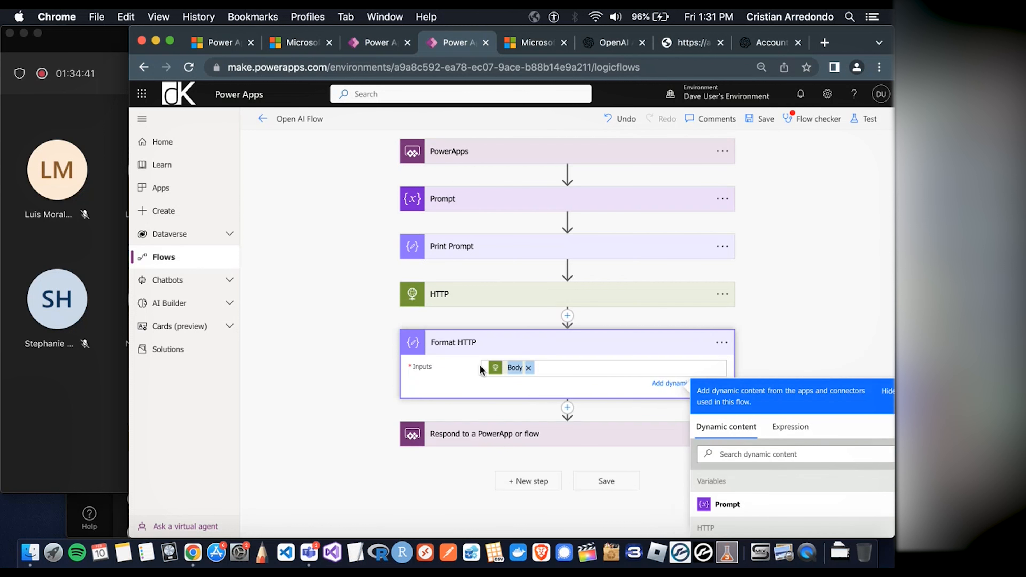
Copy the Body token from Format HTTP's Inputs and open the expression editor for that field
{"action": "key", "text": "super+c"}
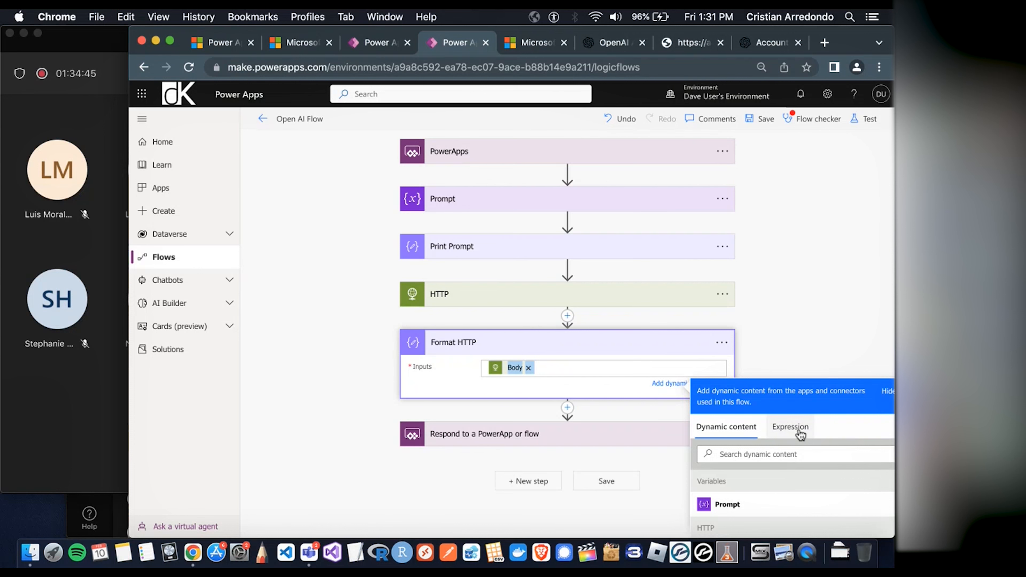
{"action": "scroll", "coordinate": [803, 355], "scroll_direction": "down", "scroll_amount": 2}
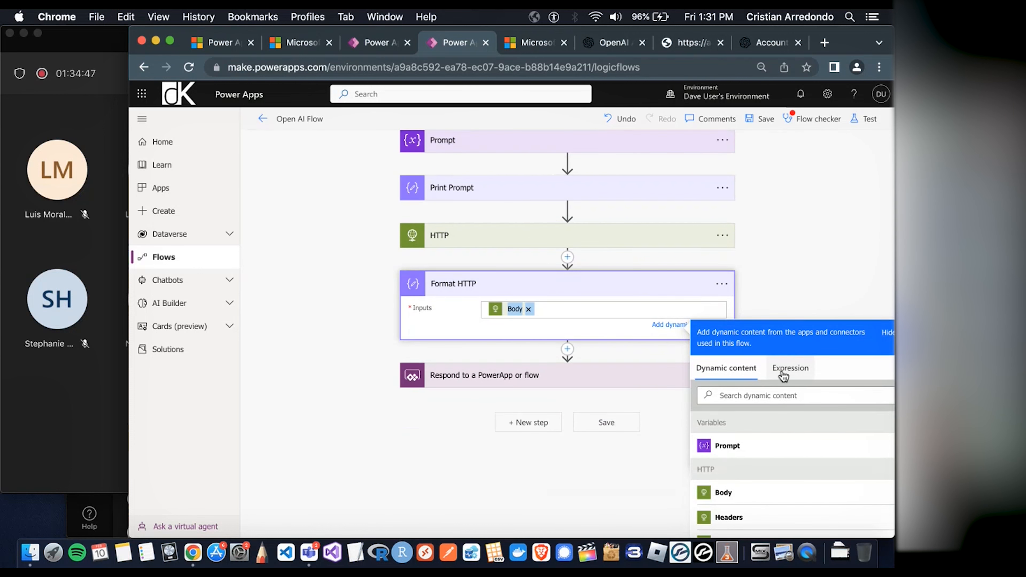
{"action": "left_click", "coordinate": [788, 374]}
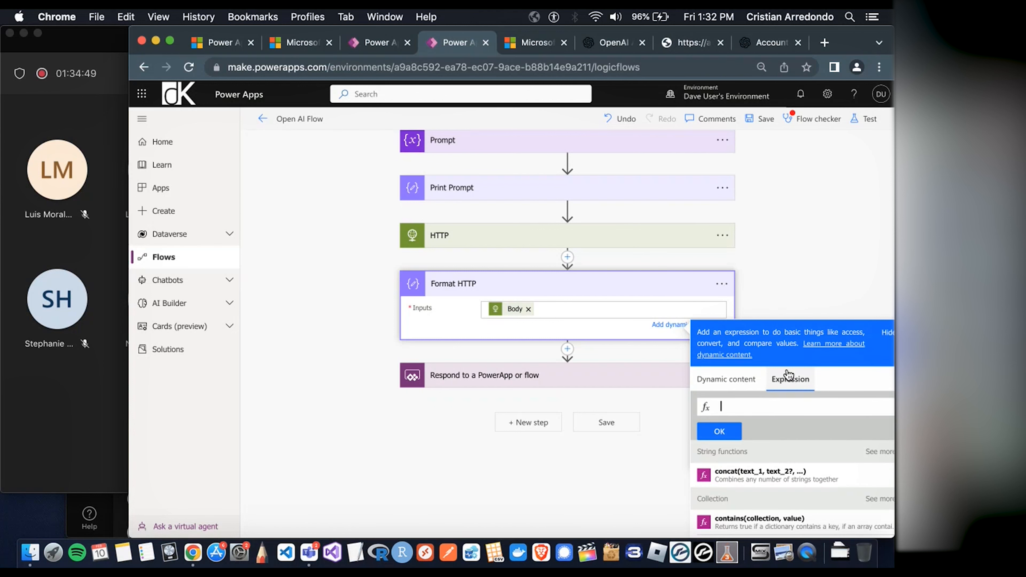
Look through the available expression functions, including the collection, logical and conversion groups
{"action": "scroll", "coordinate": [757, 411], "scroll_direction": "down", "scroll_amount": 2}
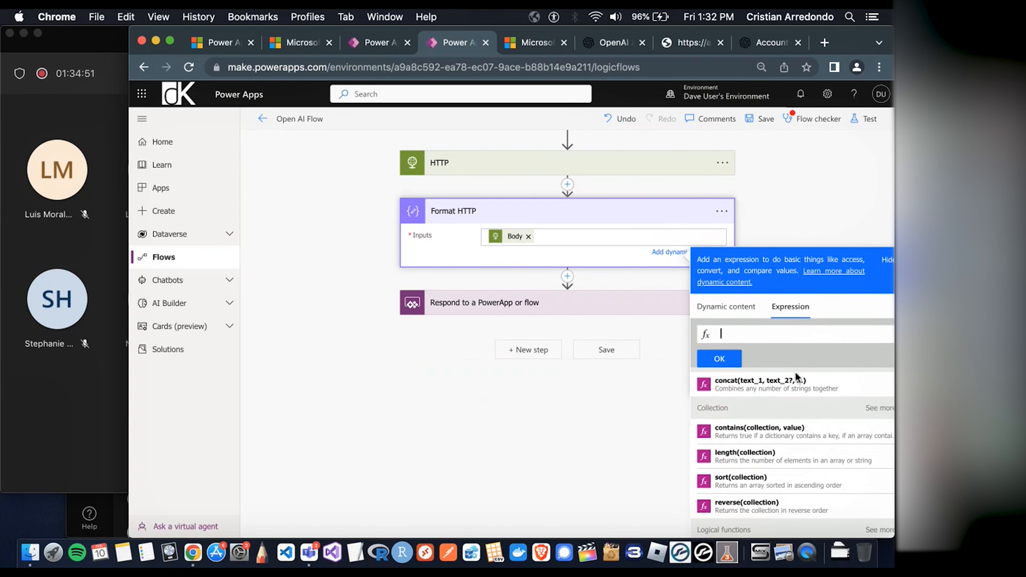
{"action": "scroll", "coordinate": [793, 389], "scroll_direction": "down", "scroll_amount": 3}
{"action": "scroll", "coordinate": [778, 432], "scroll_direction": "down", "scroll_amount": 1}
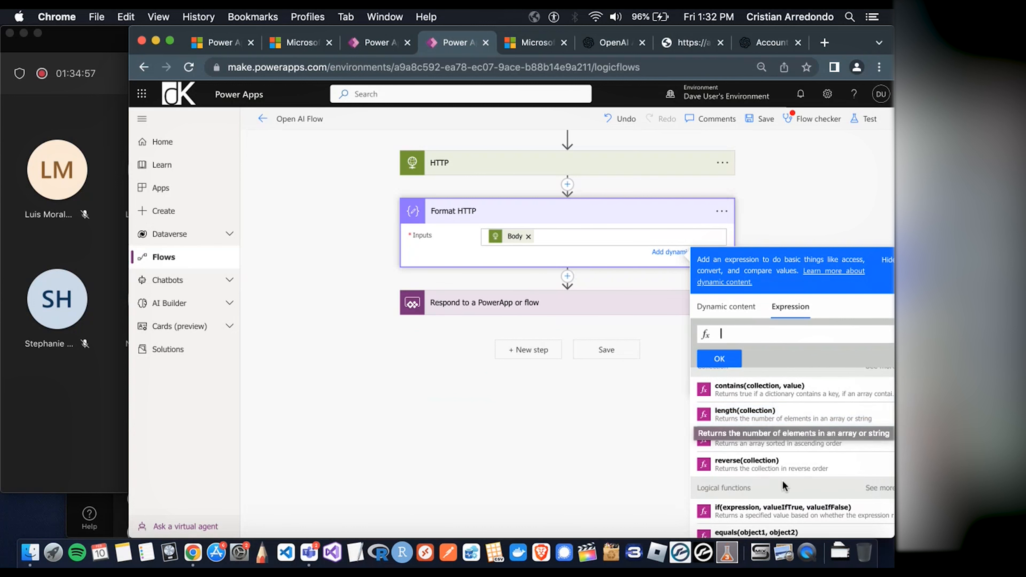
{"action": "scroll", "coordinate": [783, 469], "scroll_direction": "down", "scroll_amount": 2}
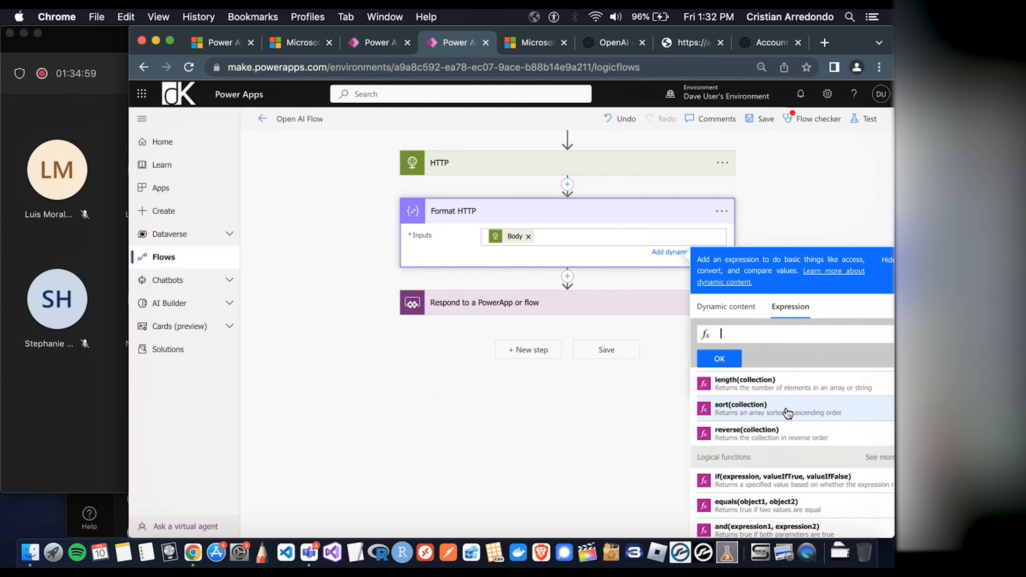
{"action": "scroll", "coordinate": [767, 412], "scroll_direction": "down", "scroll_amount": 4}
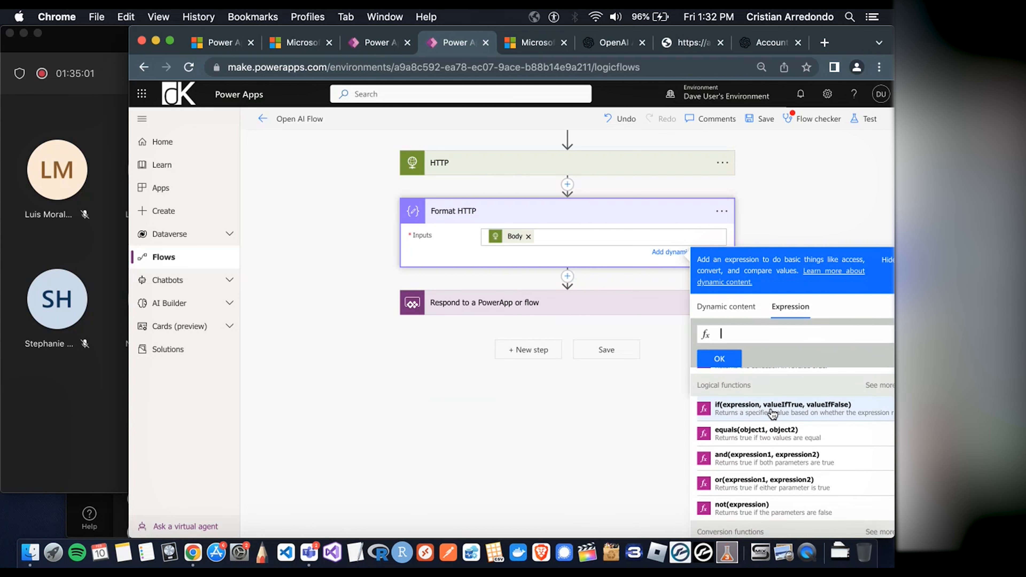
{"action": "scroll", "coordinate": [790, 415], "scroll_direction": "down", "scroll_amount": 1}
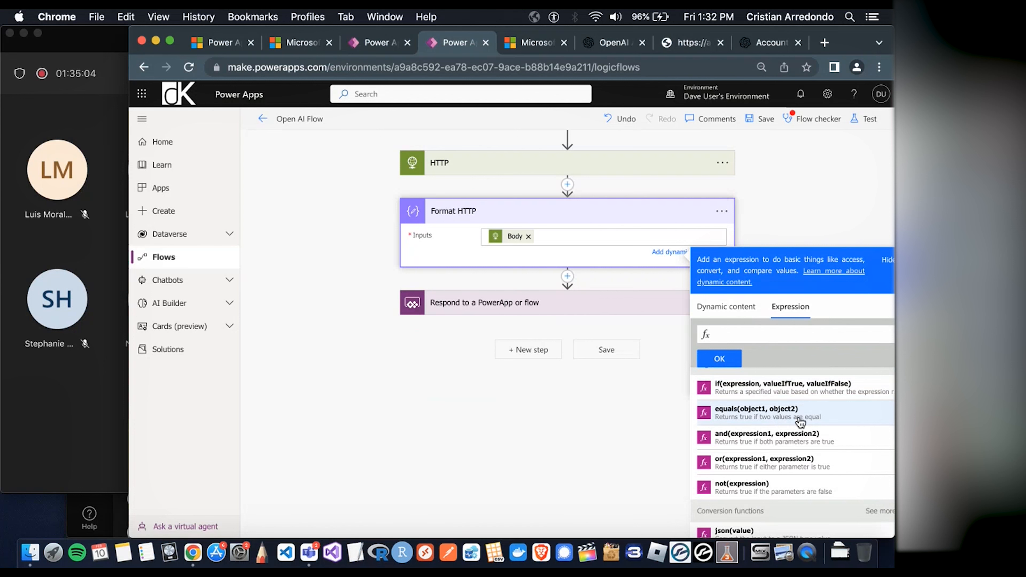
{"action": "scroll", "coordinate": [800, 422], "scroll_direction": "down", "scroll_amount": 6}
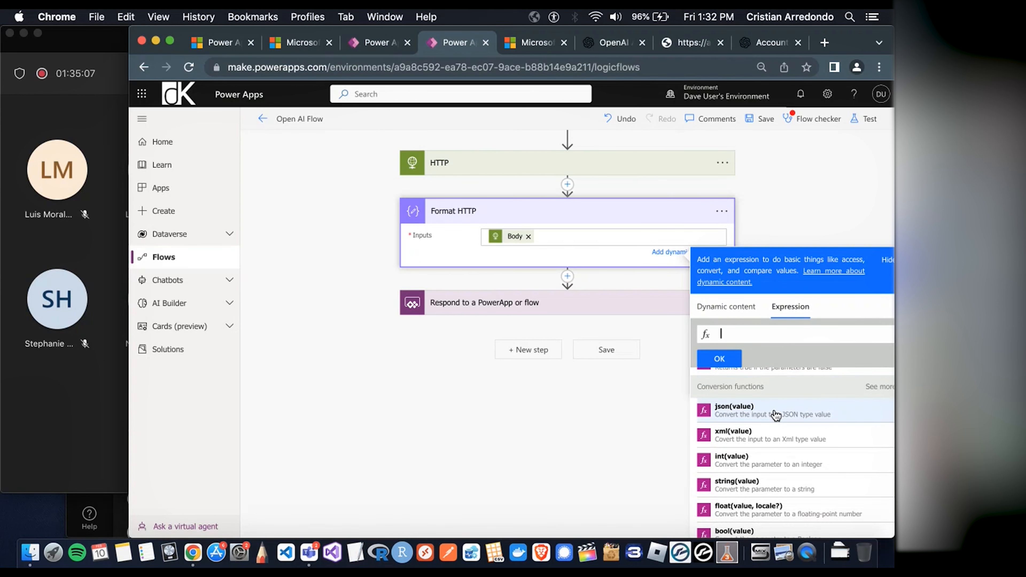
{"action": "scroll", "coordinate": [804, 418], "scroll_direction": "down", "scroll_amount": 2}
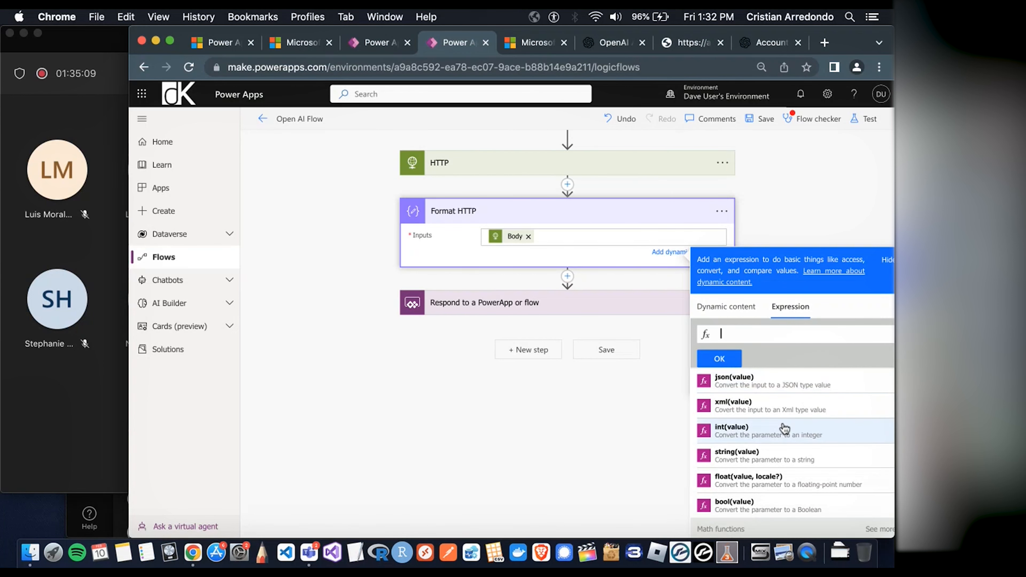
{"action": "scroll", "coordinate": [784, 428], "scroll_direction": "down", "scroll_amount": 7}
{"action": "scroll", "coordinate": [784, 472], "scroll_direction": "down", "scroll_amount": 20}
{"action": "scroll", "coordinate": [785, 438], "scroll_direction": "up", "scroll_amount": 20}
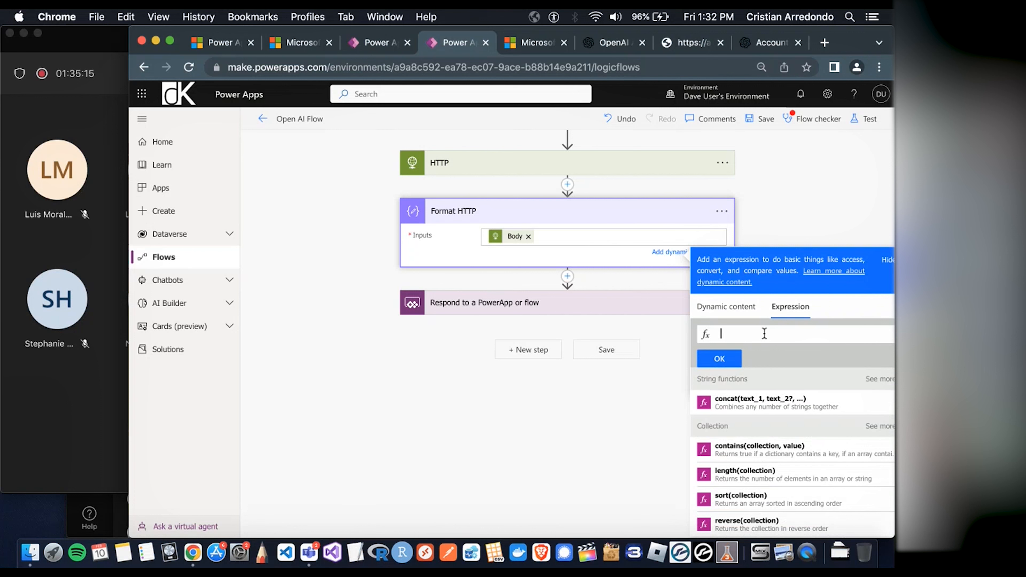
Paste the copied Body reference into the expression and trim it to body('HTTP')
{"action": "key", "text": "super+v"}
{"action": "key", "text": "BackSpace"}
{"action": "left_click", "coordinate": [728, 333]}
{"action": "key", "text": "BackSpace"}
{"action": "key", "text": "BackSpace"}
{"action": "left_click", "coordinate": [805, 334]}
In a duplicate of the flow's browser tab, open Open AI Flow's Feb 10, 01:23 PM run and show the HTTP action's outputs
{"action": "right_click", "coordinate": [462, 41]}
{"action": "left_click", "coordinate": [519, 118]}
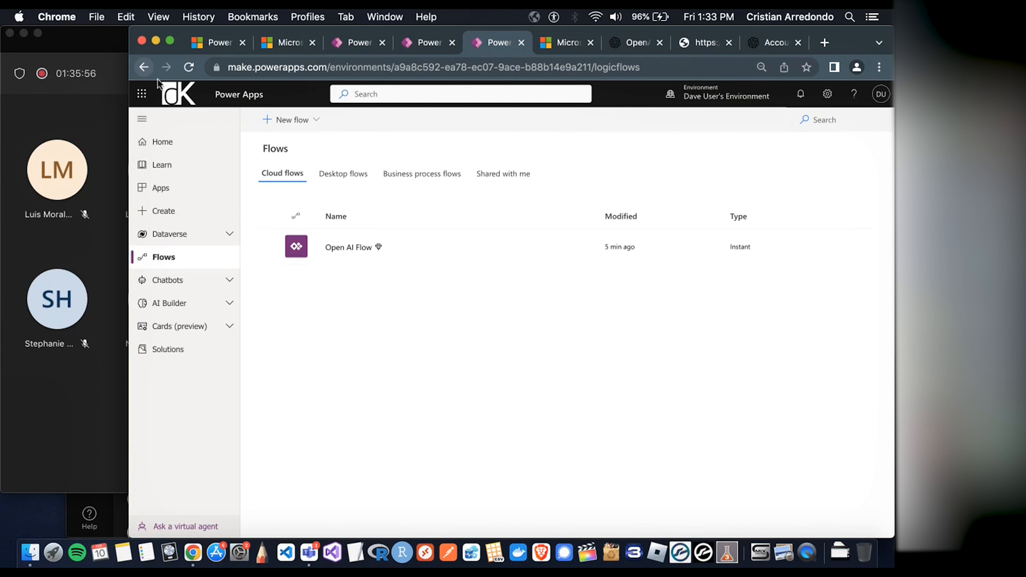
{"action": "left_click", "coordinate": [348, 248]}
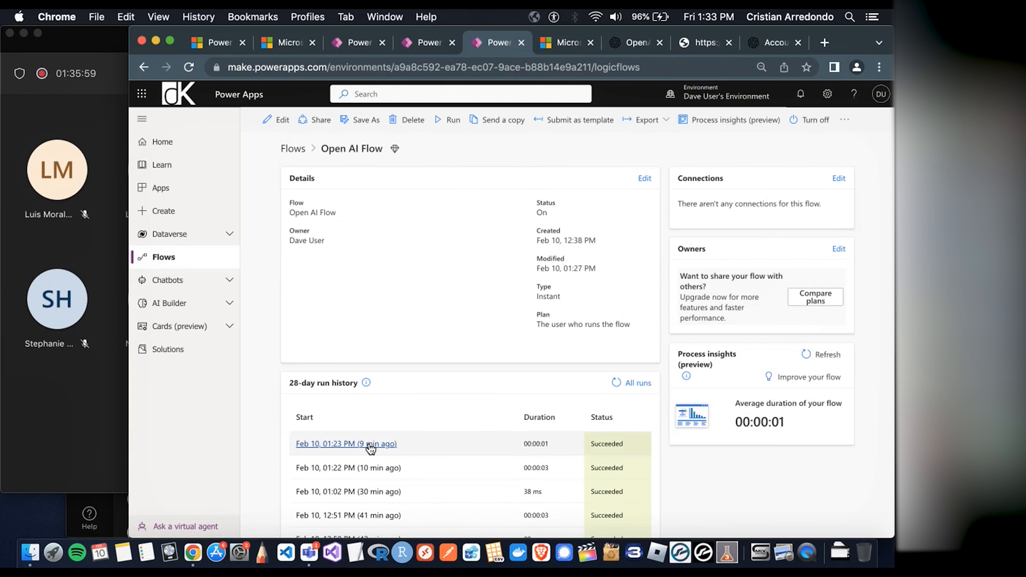
{"action": "left_click", "coordinate": [317, 444]}
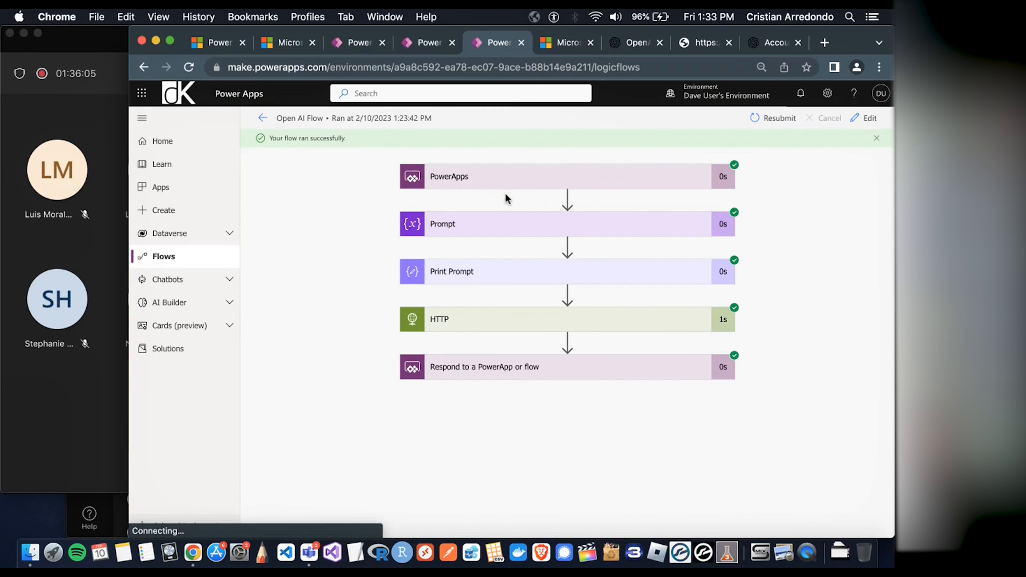
{"action": "left_click", "coordinate": [489, 328]}
{"action": "scroll", "coordinate": [318, 278], "scroll_direction": "down", "scroll_amount": 10}
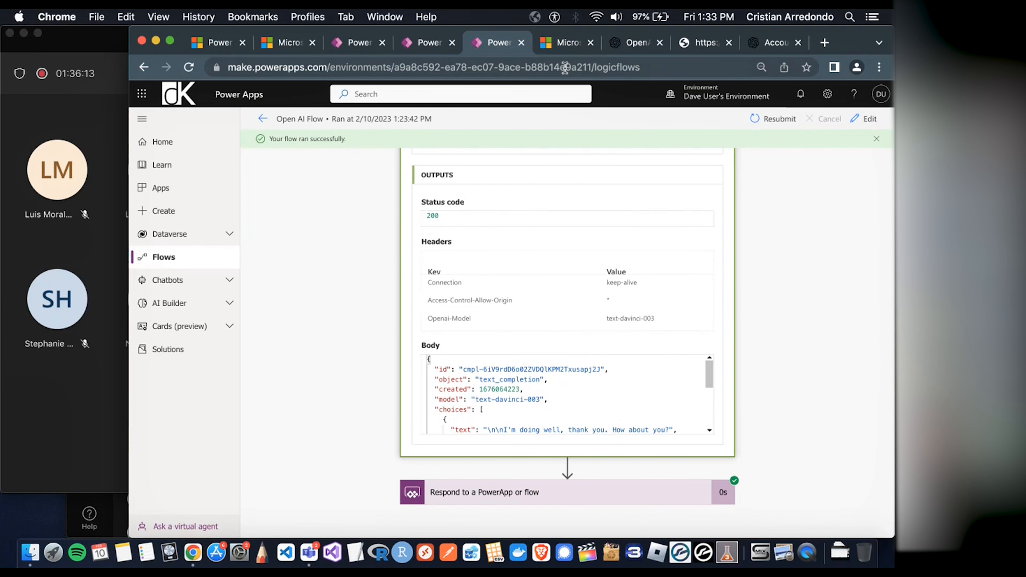
Examine the choices array and its text value in the run's HTTP output body, comparing it with the expression being written
{"action": "left_click", "coordinate": [565, 44]}
{"action": "left_click", "coordinate": [414, 42]}
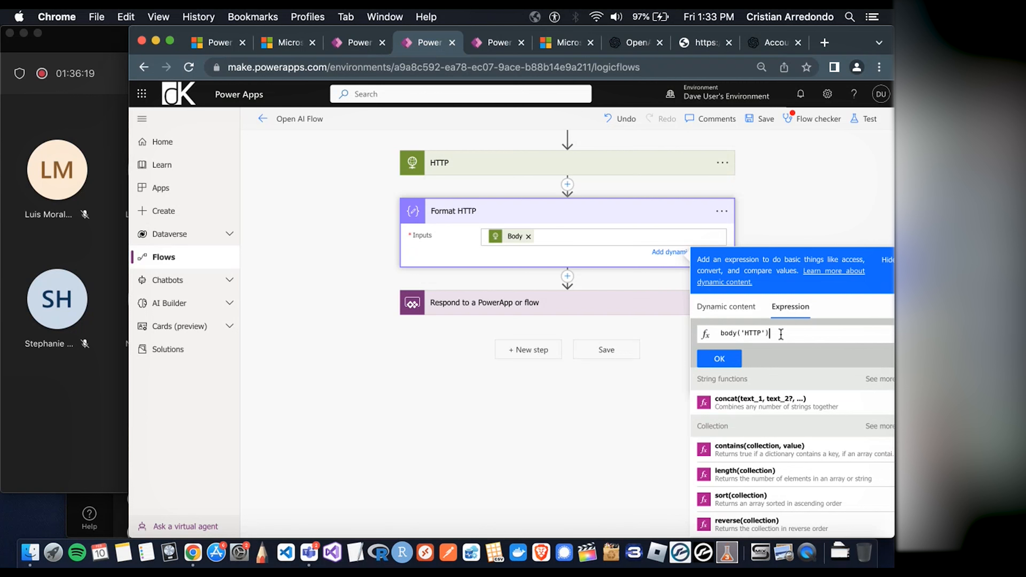
{"action": "left_click", "coordinate": [492, 42]}
{"action": "scroll", "coordinate": [518, 387], "scroll_direction": "down", "scroll_amount": 5}
{"action": "scroll", "coordinate": [518, 387], "scroll_direction": "up", "scroll_amount": 10}
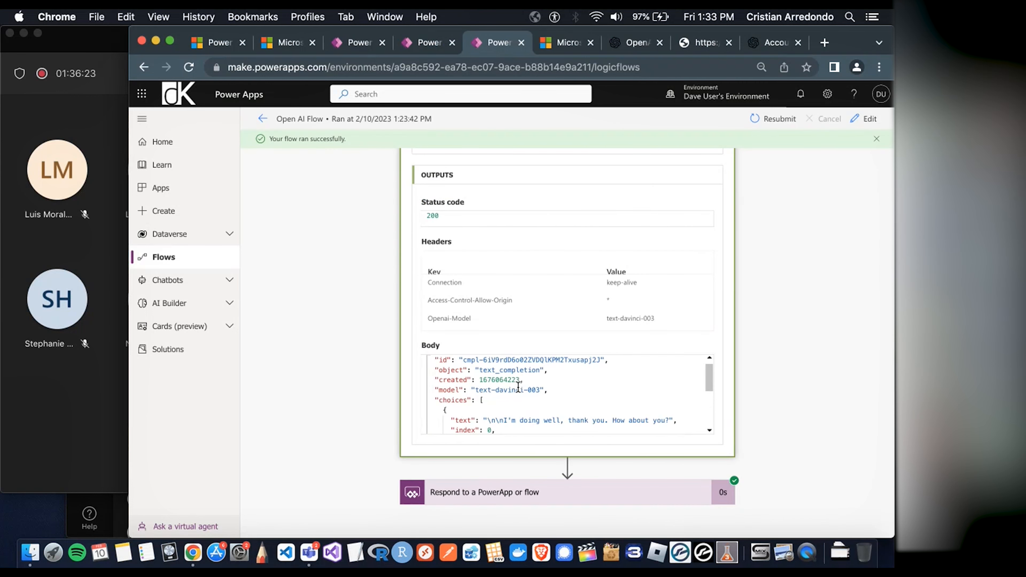
{"action": "scroll", "coordinate": [479, 387], "scroll_direction": "down", "scroll_amount": 1}
{"action": "scroll", "coordinate": [479, 387], "scroll_direction": "down", "scroll_amount": 3}
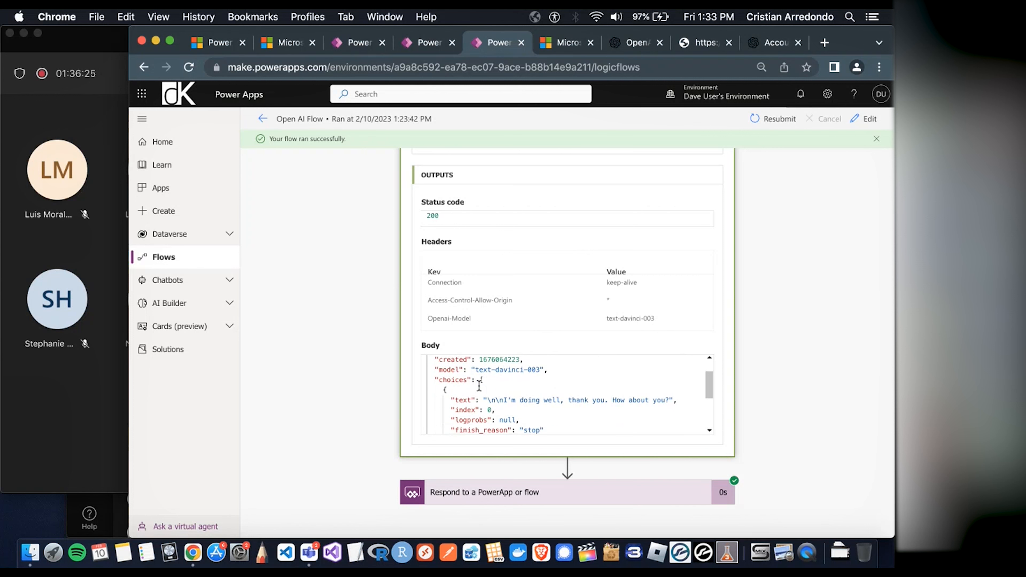
{"action": "left_click_drag", "start_coordinate": [670, 382], "coordinate": [500, 382]}
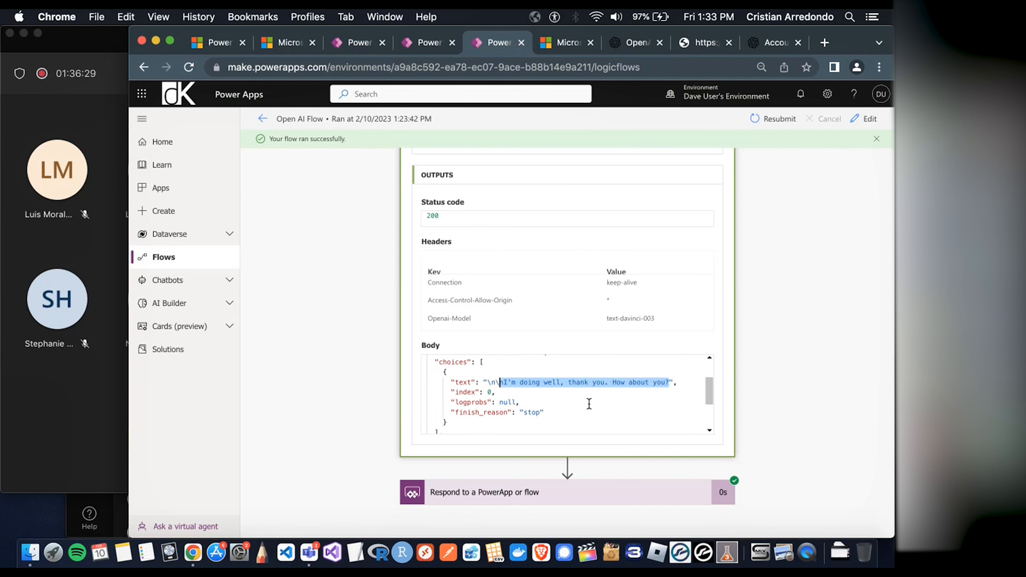
{"action": "scroll", "coordinate": [589, 403], "scroll_direction": "up", "scroll_amount": 4}
{"action": "left_click", "coordinate": [452, 402]}
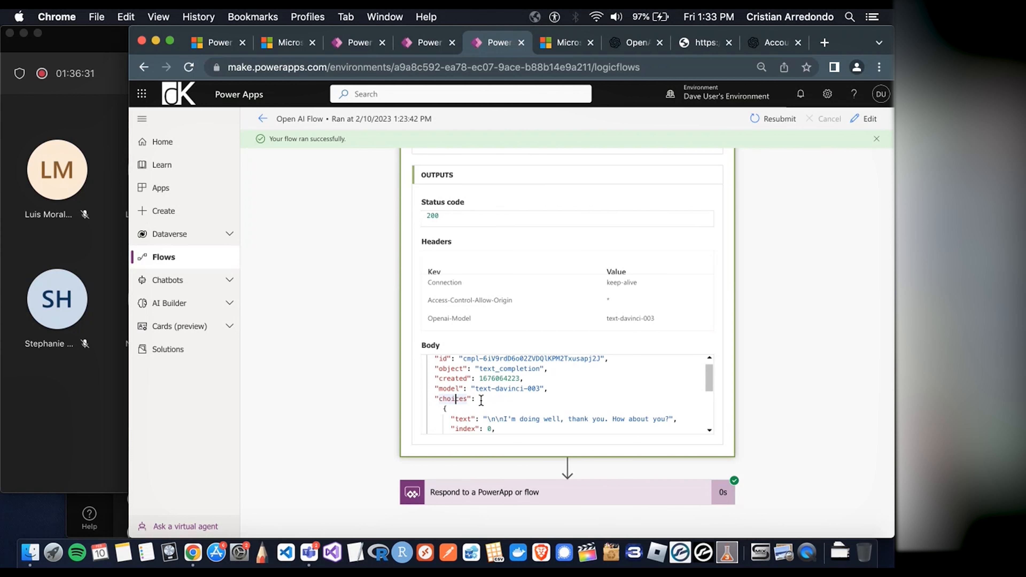
{"action": "scroll", "coordinate": [447, 388], "scroll_direction": "up", "scroll_amount": 1}
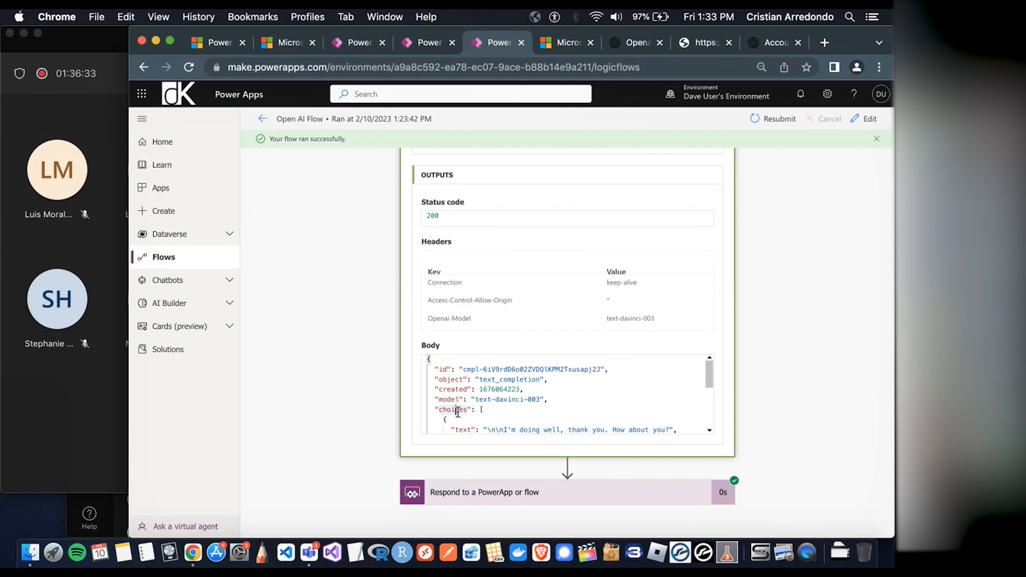
Extend the Format HTTP expression to body('HTTP')?['choices']
{"action": "left_click", "coordinate": [423, 42]}
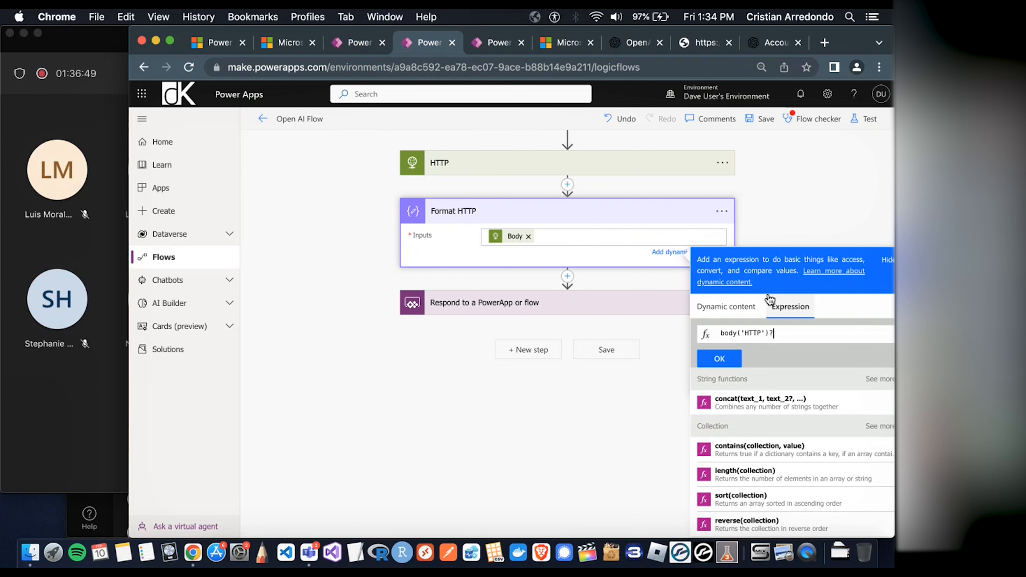
{"action": "type", "text": "["}
{"action": "type", "text": "'choices"}
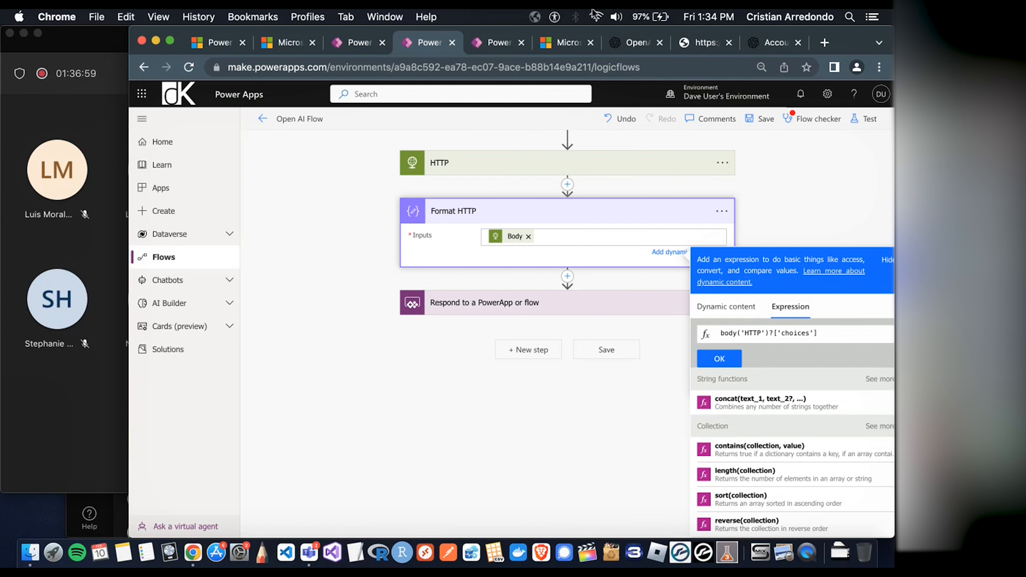
Check the extent of the choices array in the run's output body and append ?[0] to the expression for its first element
{"action": "left_click", "coordinate": [497, 42]}
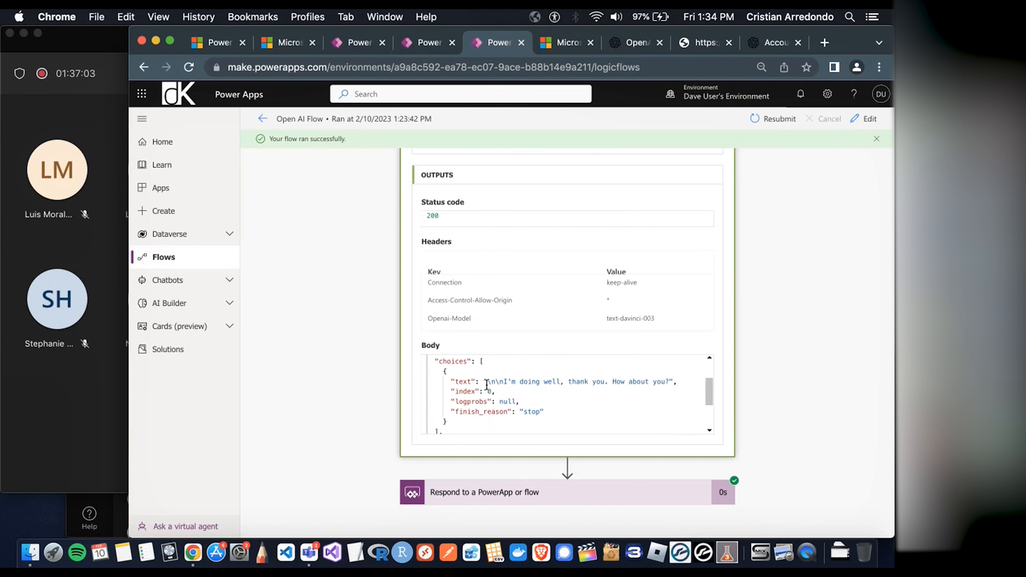
{"action": "scroll", "coordinate": [487, 384], "scroll_direction": "up", "scroll_amount": 1}
{"action": "left_click_drag", "start_coordinate": [434, 374], "coordinate": [468, 375]}
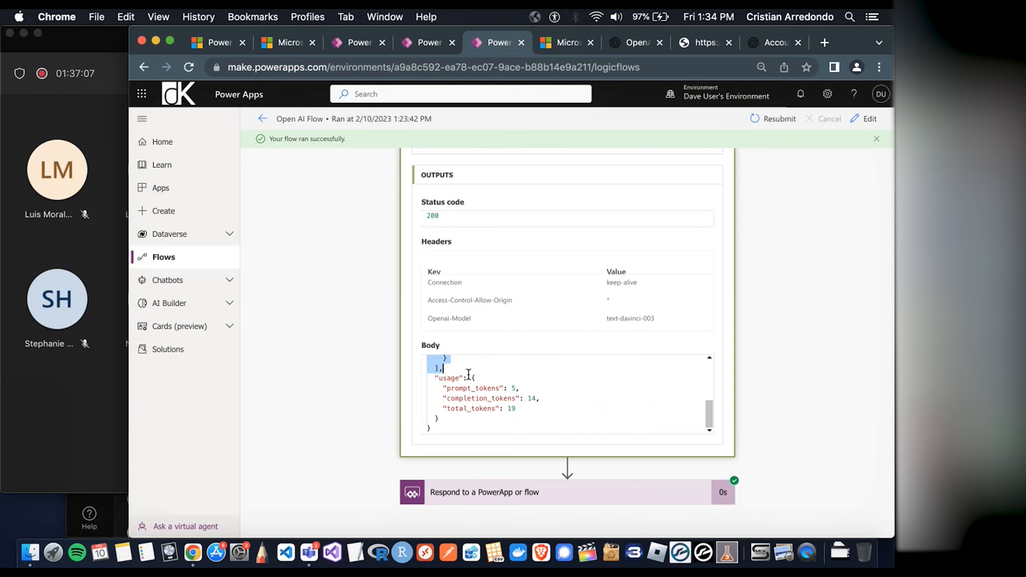
{"action": "scroll", "coordinate": [473, 377], "scroll_direction": "up", "scroll_amount": 5}
{"action": "scroll", "coordinate": [475, 378], "scroll_direction": "down", "scroll_amount": 2}
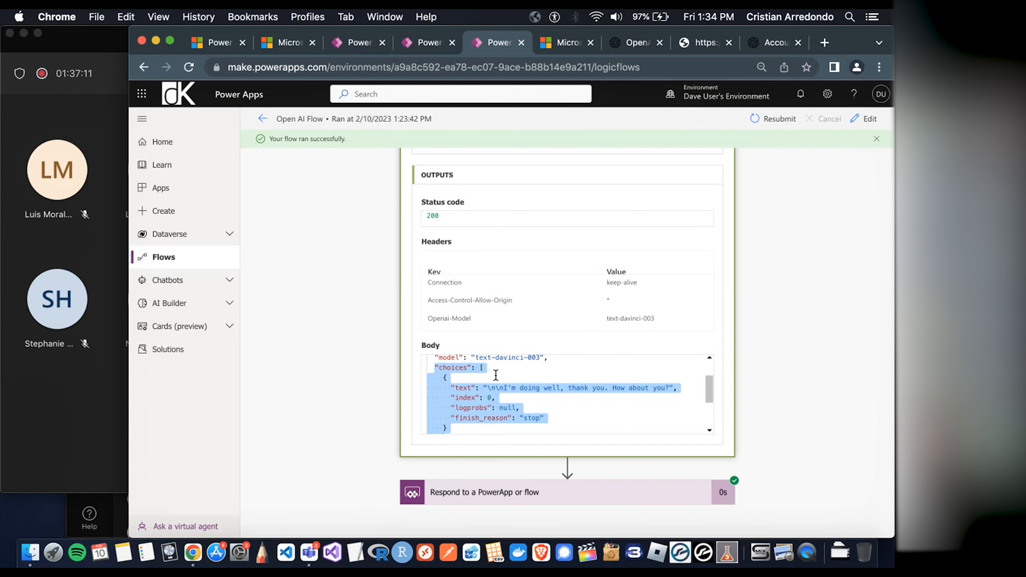
{"action": "scroll", "coordinate": [472, 372], "scroll_direction": "down", "scroll_amount": 1}
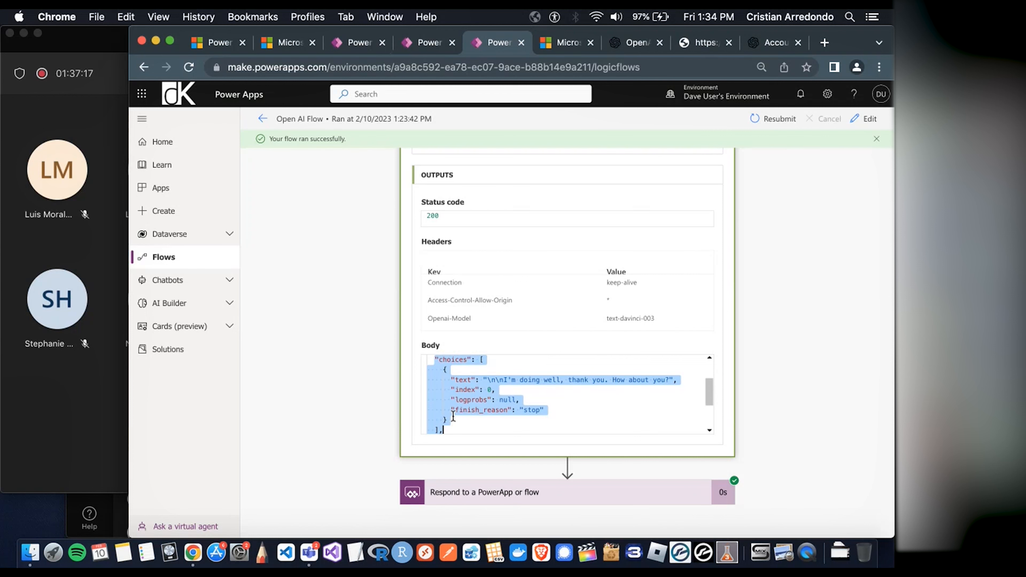
{"action": "left_click", "coordinate": [422, 42]}
{"action": "left_click", "coordinate": [829, 335]}
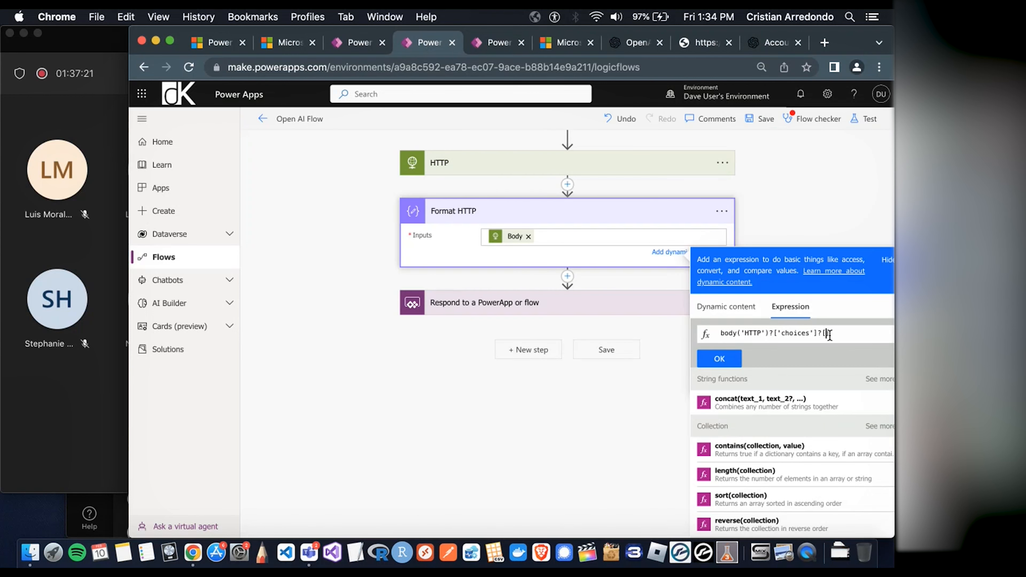
{"action": "type", "text": "?[0]"}
Check the text property in the run's output body and append ?['text'] to the expression
{"action": "left_click", "coordinate": [502, 46]}
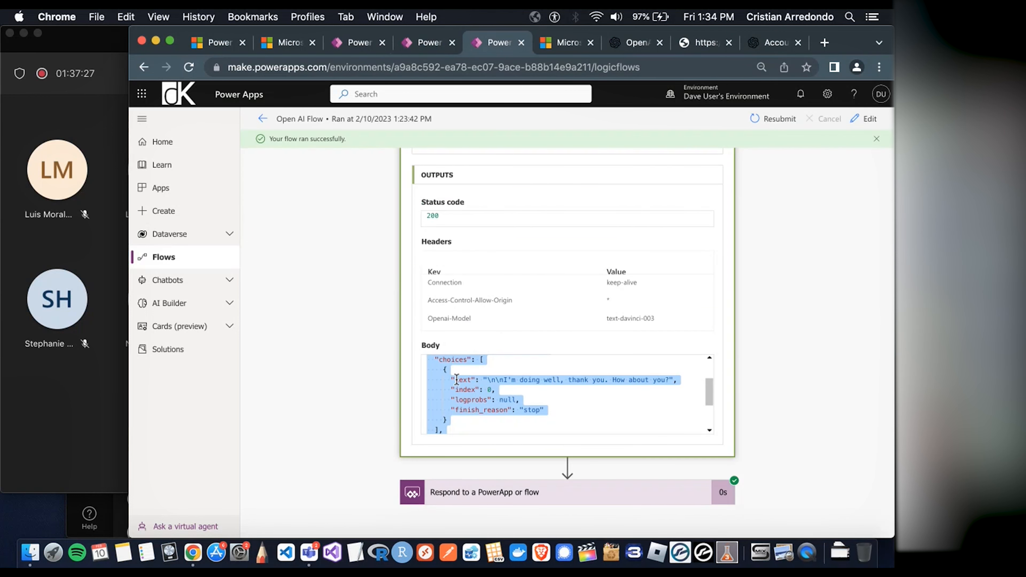
{"action": "left_click", "coordinate": [475, 381]}
{"action": "left_click_drag", "start_coordinate": [450, 380], "coordinate": [682, 382]}
{"action": "left_click", "coordinate": [424, 42]}
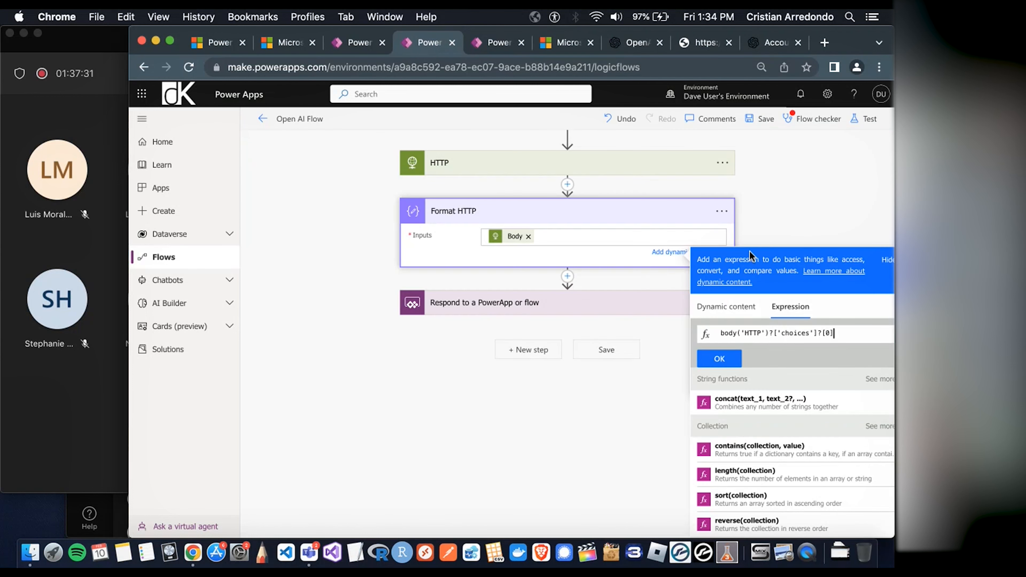
{"action": "type", "text": "?[0]?['text'"}
{"action": "left_click", "coordinate": [871, 332]}
Recheck the text value in the run's output, apply body('HTTP')?['choices']?[0]?['text'] to Format HTTP's Inputs, and reopen the expression editor
{"action": "left_click", "coordinate": [500, 42]}
{"action": "left_click", "coordinate": [491, 400]}
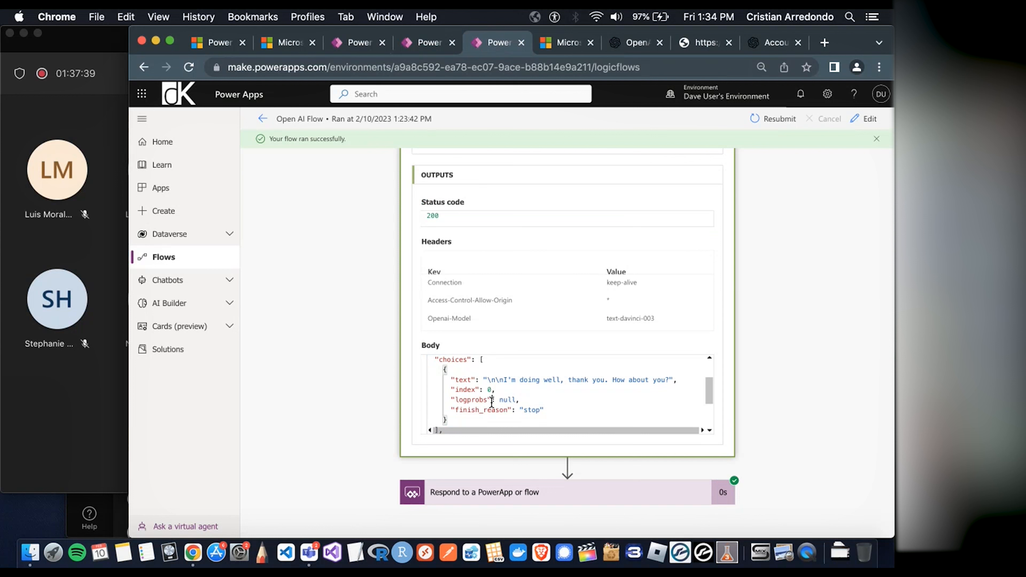
{"action": "left_click_drag", "start_coordinate": [674, 380], "coordinate": [454, 381]}
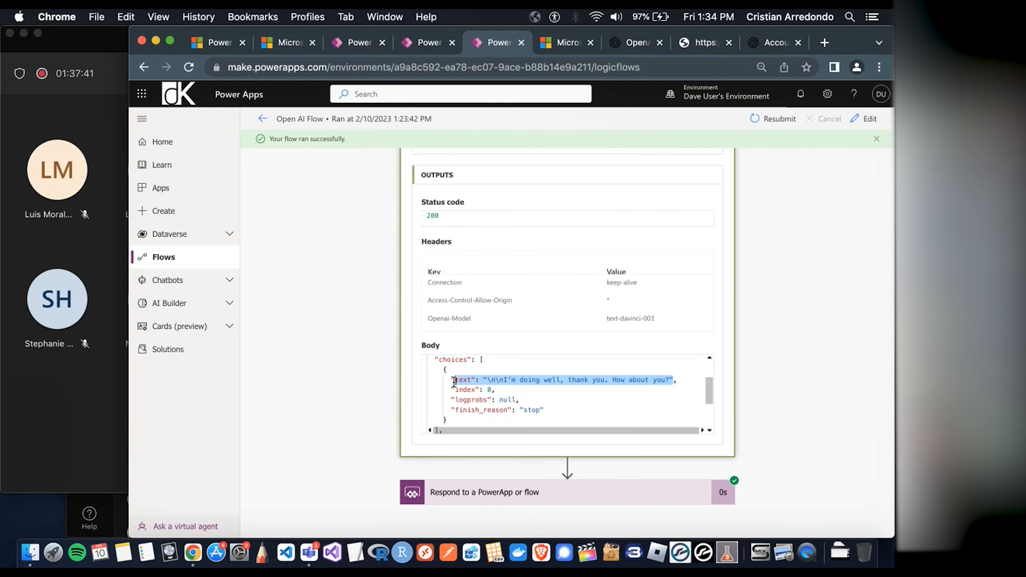
{"action": "left_click", "coordinate": [429, 43]}
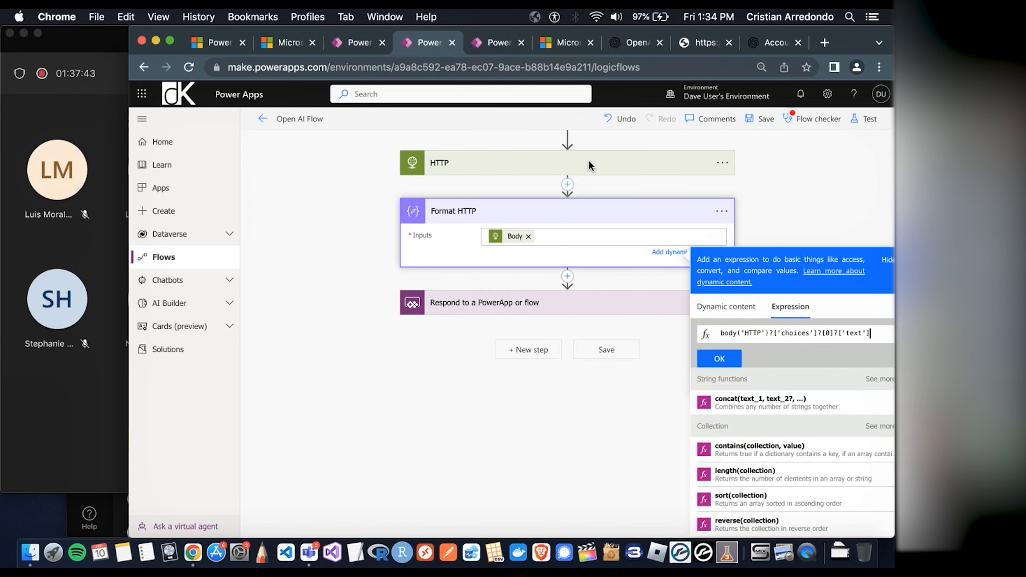
{"action": "left_click", "coordinate": [730, 357]}
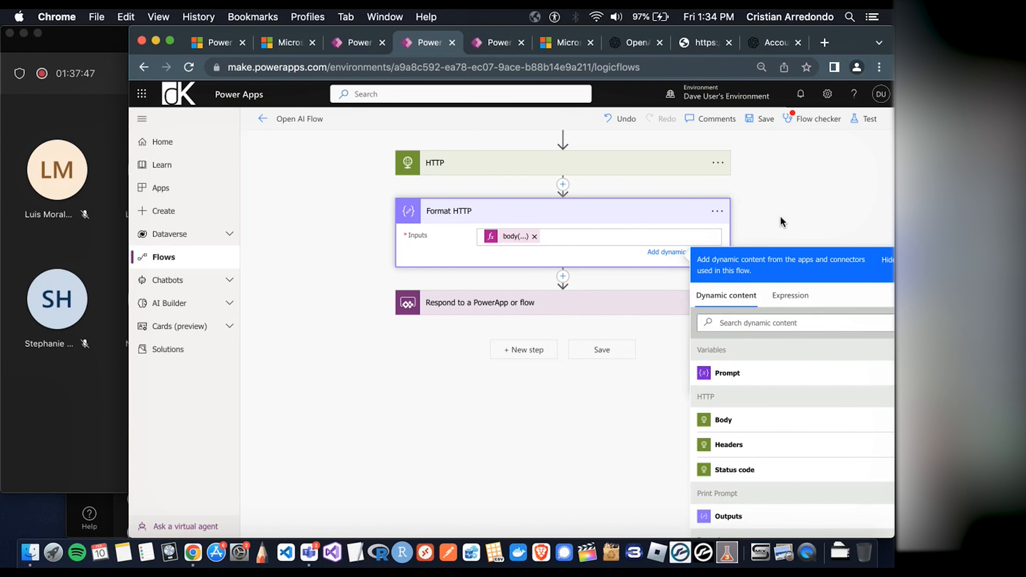
{"action": "left_click", "coordinate": [790, 295]}
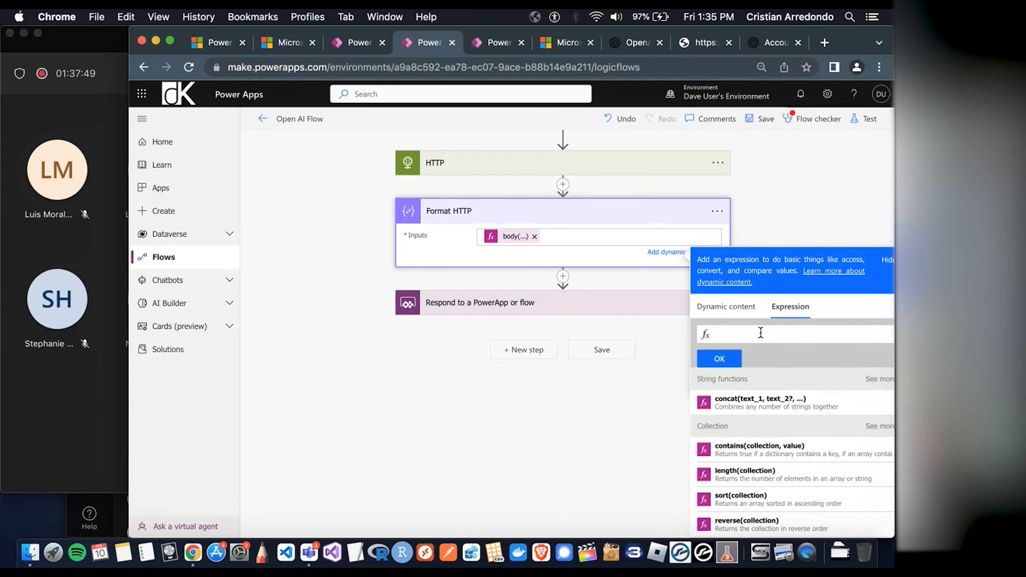
{"action": "type", "text": "test"}
{"action": "left_click", "coordinate": [784, 213]}
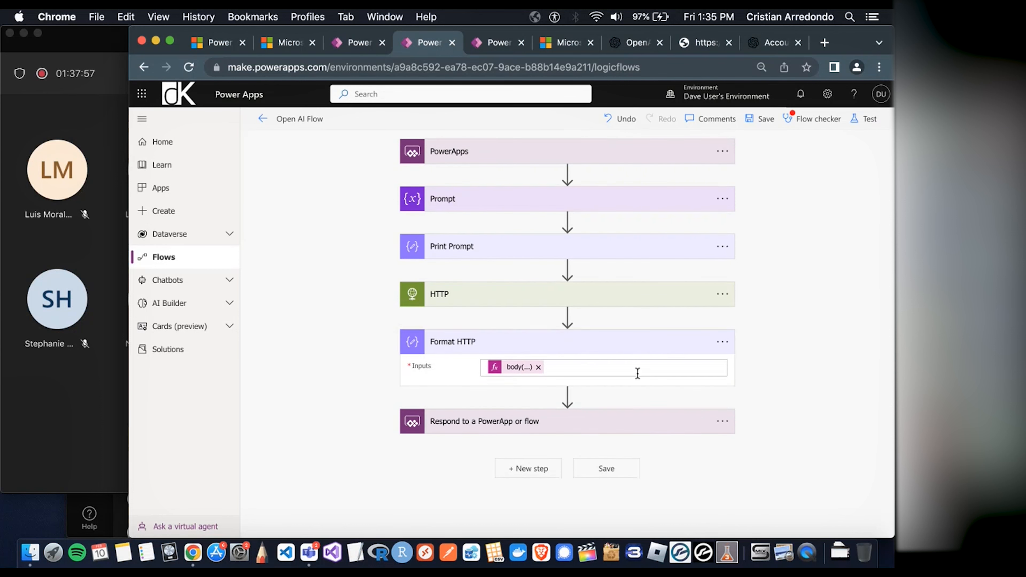
{"action": "left_click", "coordinate": [628, 367]}
{"action": "left_click", "coordinate": [790, 400]}
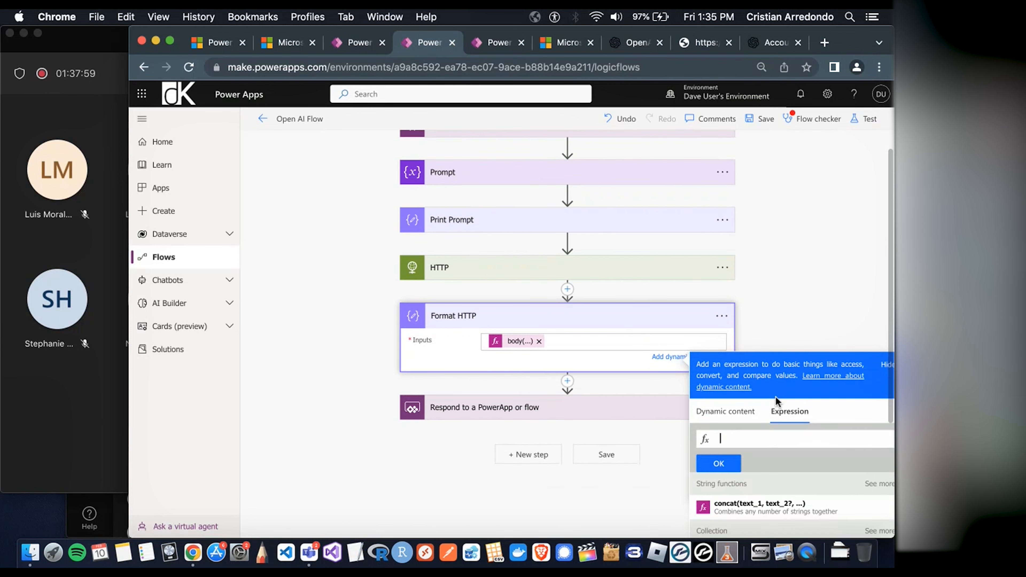
{"action": "scroll", "coordinate": [789, 315], "scroll_direction": "down", "scroll_amount": 2}
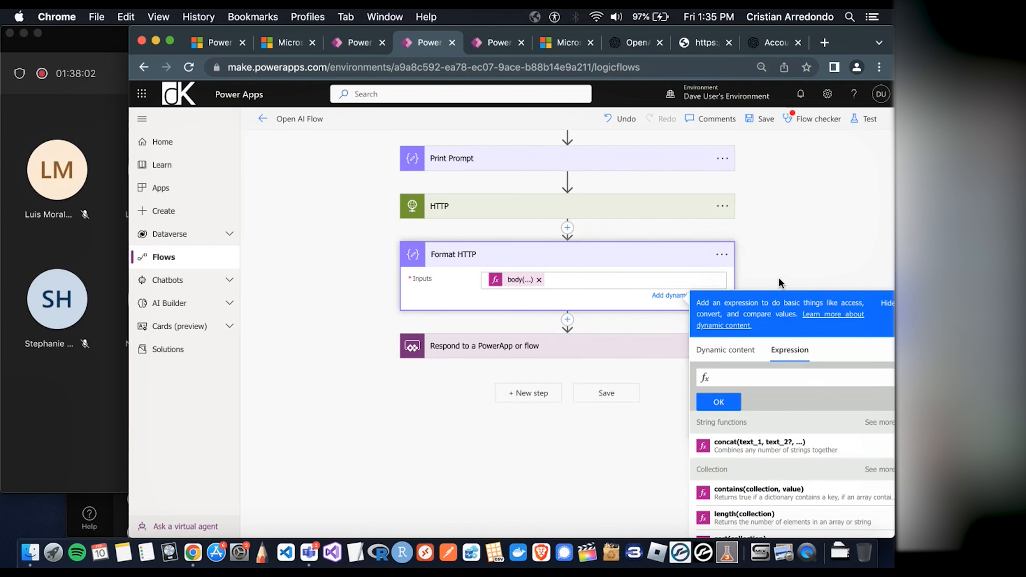
{"action": "left_click", "coordinate": [778, 277]}
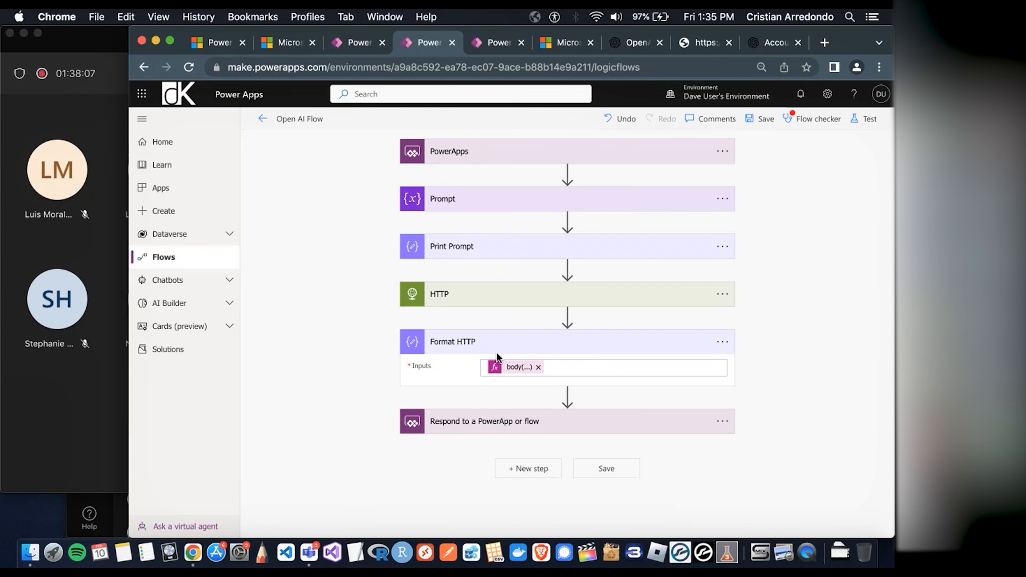
Replace the Body value of the Response output in Respond to a PowerApp or flow with Format HTTP's Outputs, and save the flow
{"action": "left_click", "coordinate": [500, 422]}
{"action": "scroll", "coordinate": [360, 322], "scroll_direction": "down", "scroll_amount": 1}
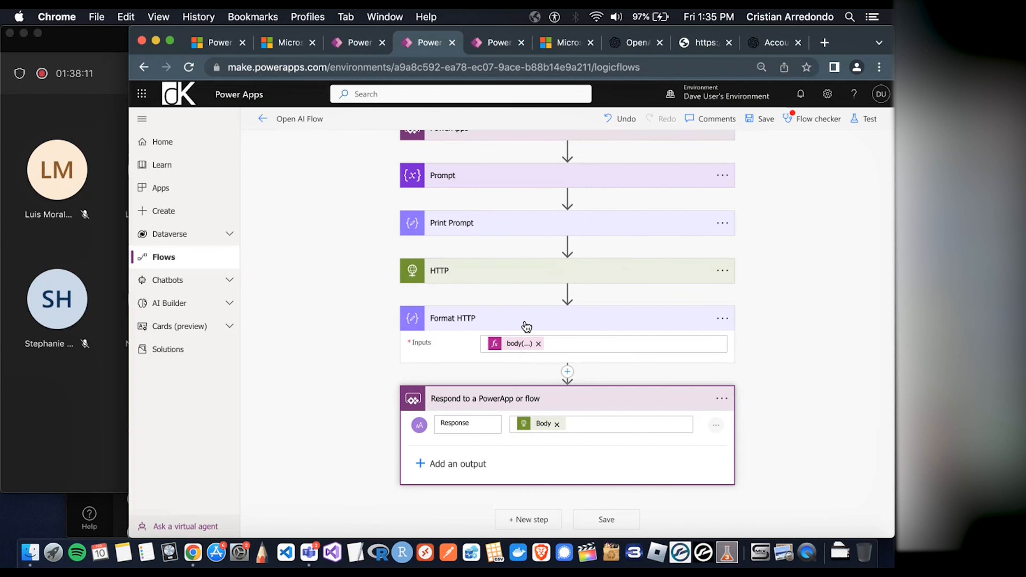
{"action": "left_click", "coordinate": [556, 424]}
{"action": "scroll", "coordinate": [547, 424], "scroll_direction": "down", "scroll_amount": 5}
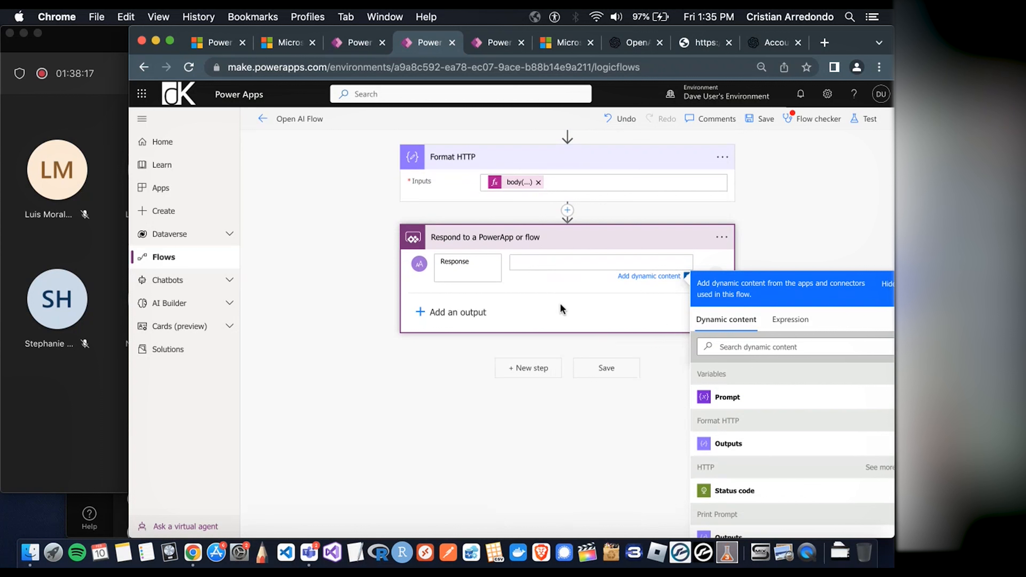
{"action": "scroll", "coordinate": [764, 436], "scroll_direction": "down", "scroll_amount": 1}
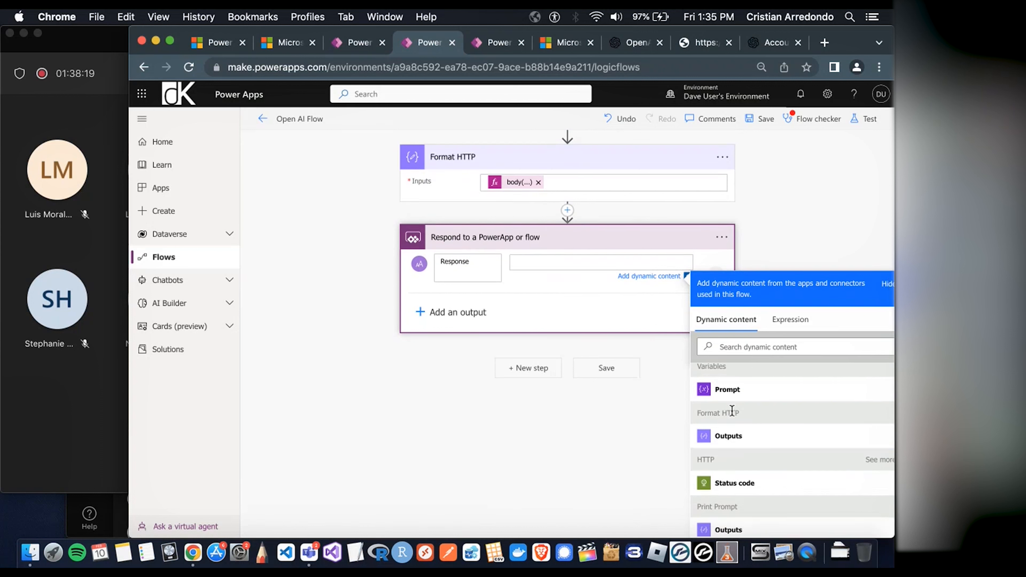
{"action": "left_click", "coordinate": [755, 443]}
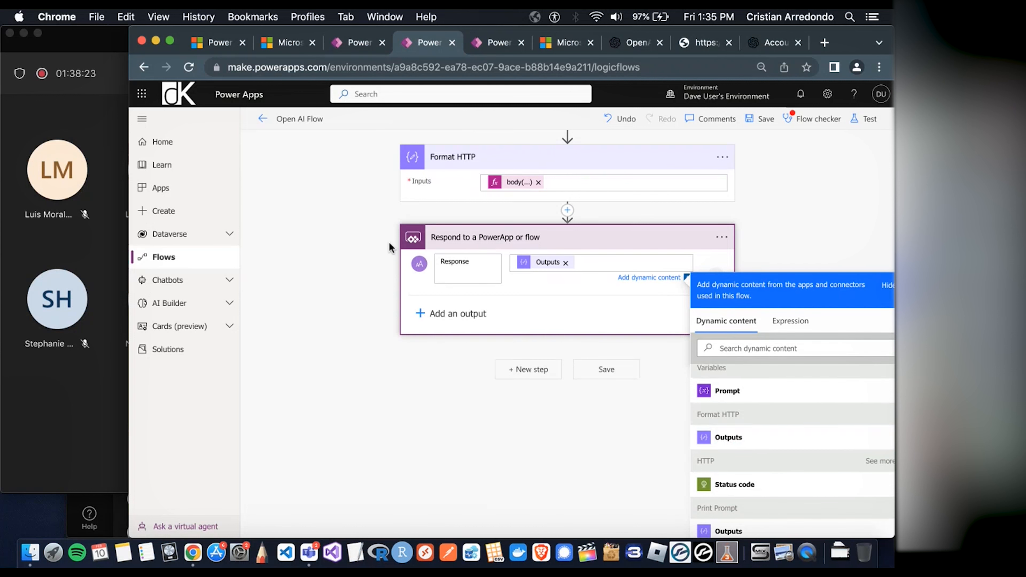
{"action": "left_click", "coordinate": [347, 263]}
{"action": "scroll", "coordinate": [348, 264], "scroll_direction": "up", "scroll_amount": 5}
{"action": "scroll", "coordinate": [676, 428], "scroll_direction": "down", "scroll_amount": 1}
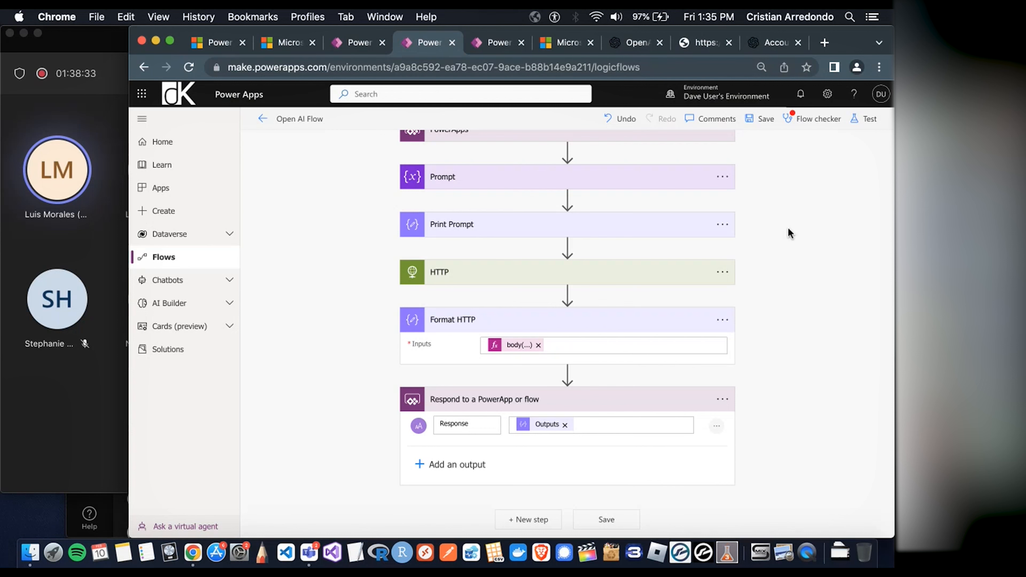
{"action": "left_click", "coordinate": [758, 119]}
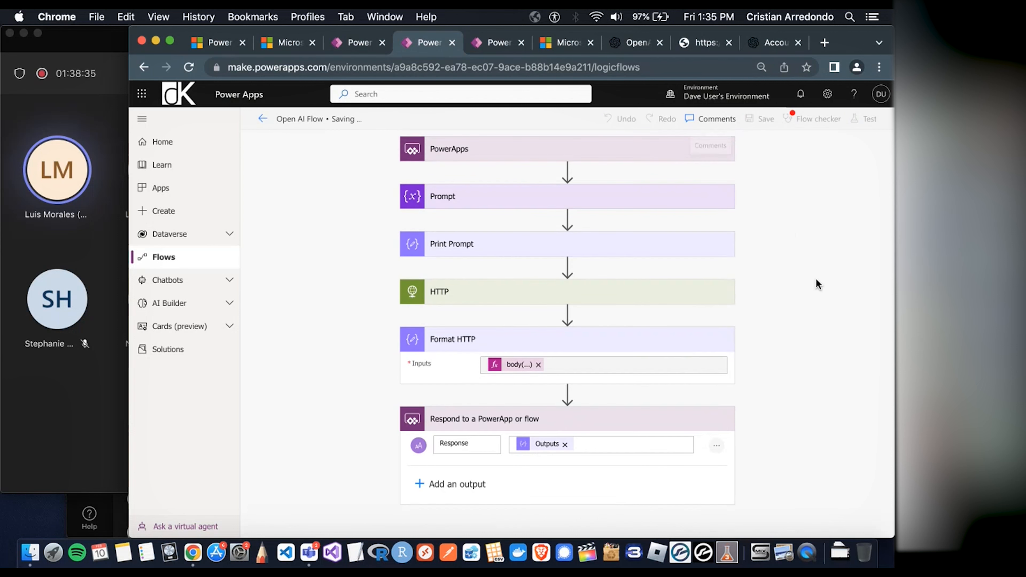
{"action": "left_click", "coordinate": [77, 412]}
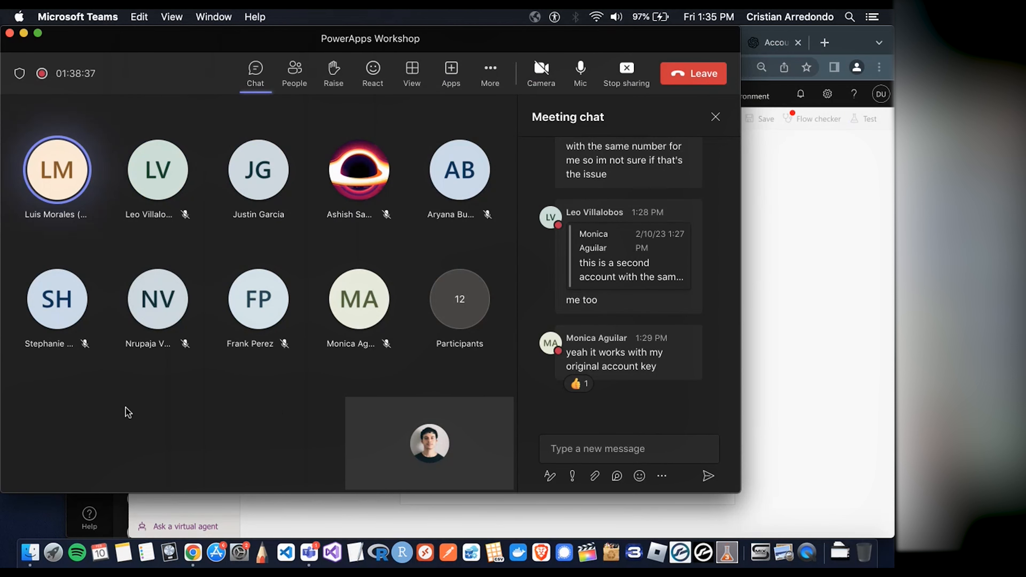
{"action": "left_click", "coordinate": [823, 332]}
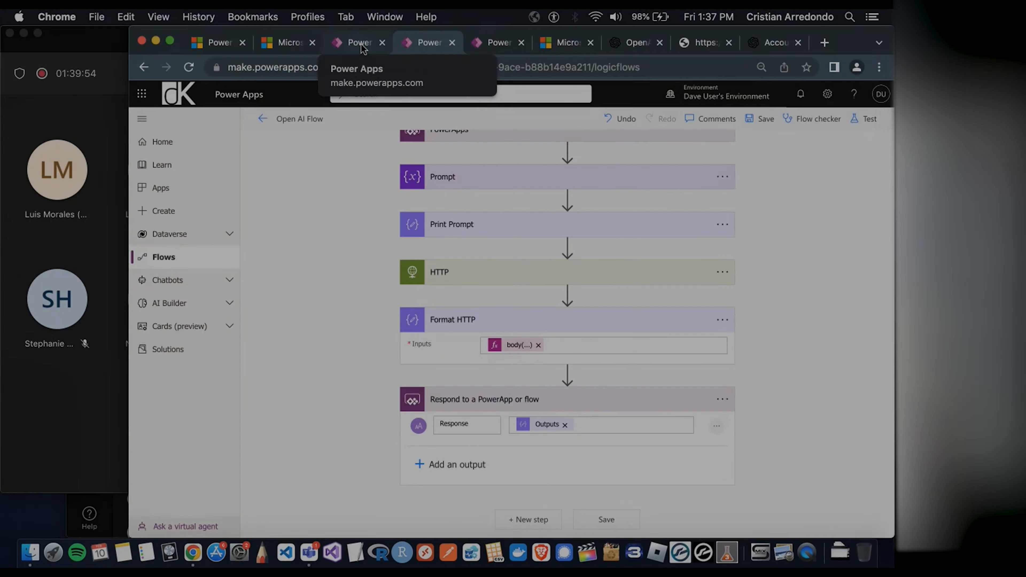
Preview the Dave Workshop Canvas App, return to the question screen and submit the question "Hello how are you?"
{"action": "left_click", "coordinate": [361, 44]}
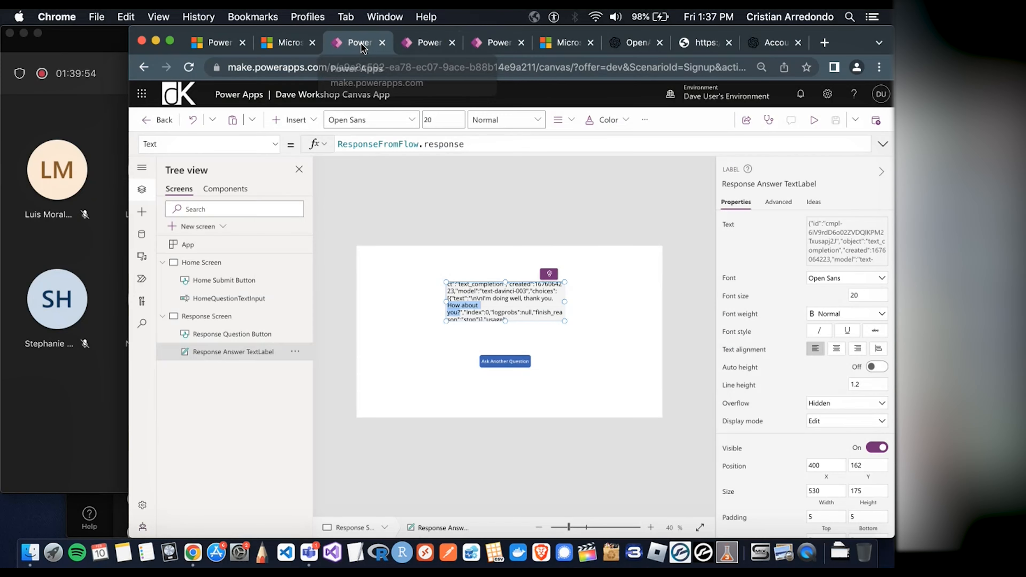
{"action": "left_click", "coordinate": [597, 207]}
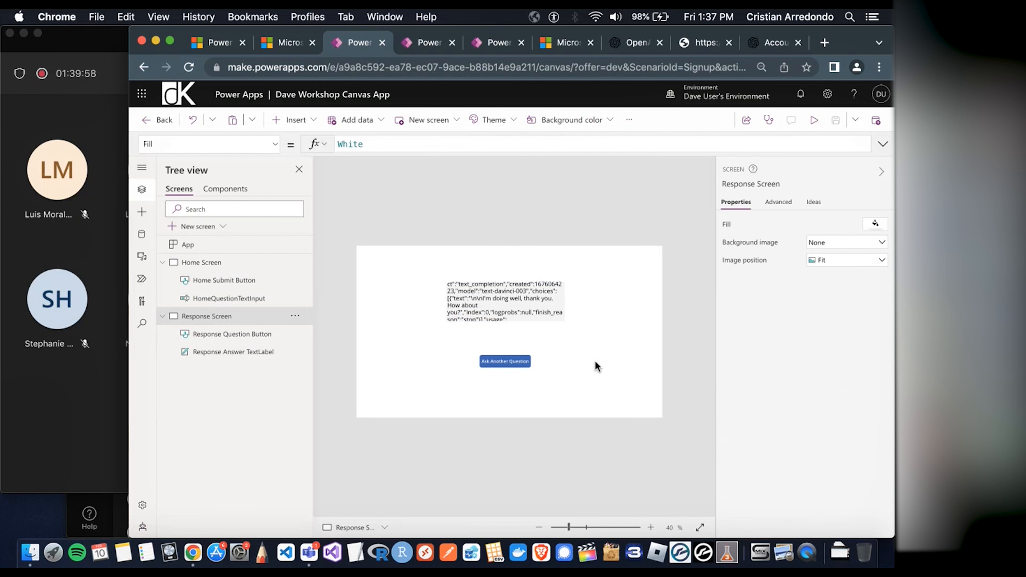
{"action": "left_click", "coordinate": [815, 122]}
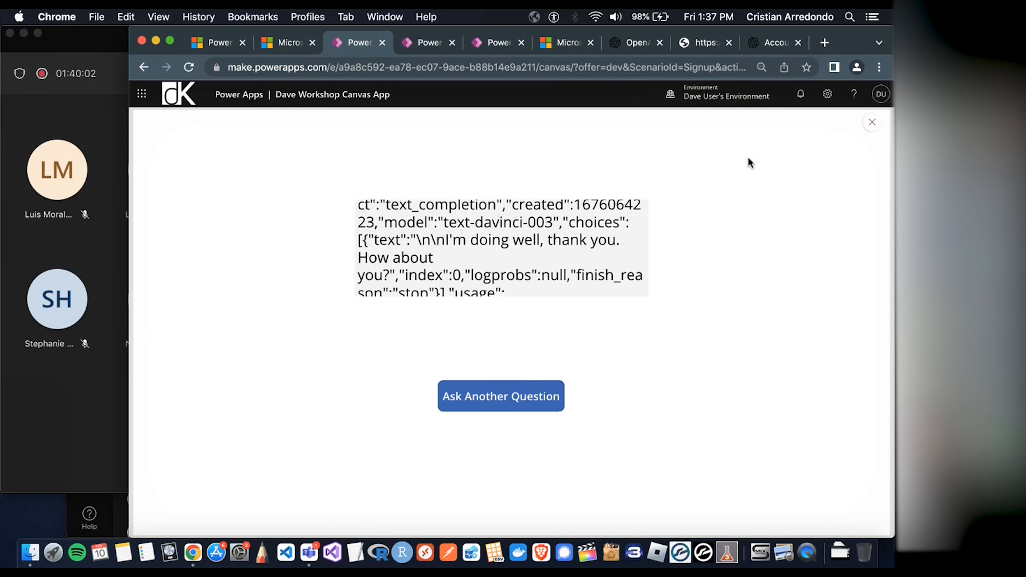
{"action": "left_click", "coordinate": [490, 399]}
{"action": "left_click", "coordinate": [548, 222]}
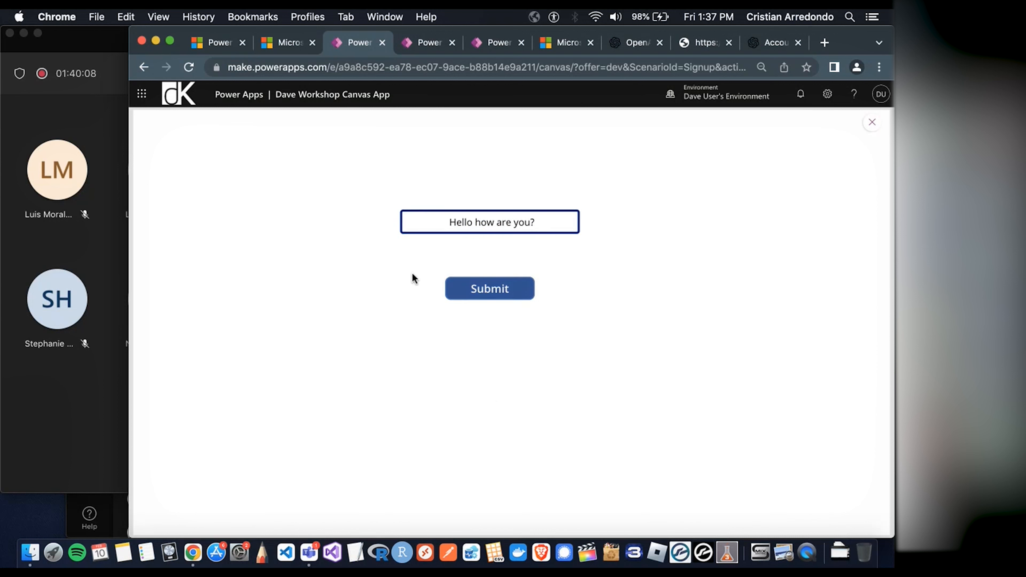
{"action": "left_click", "coordinate": [513, 298]}
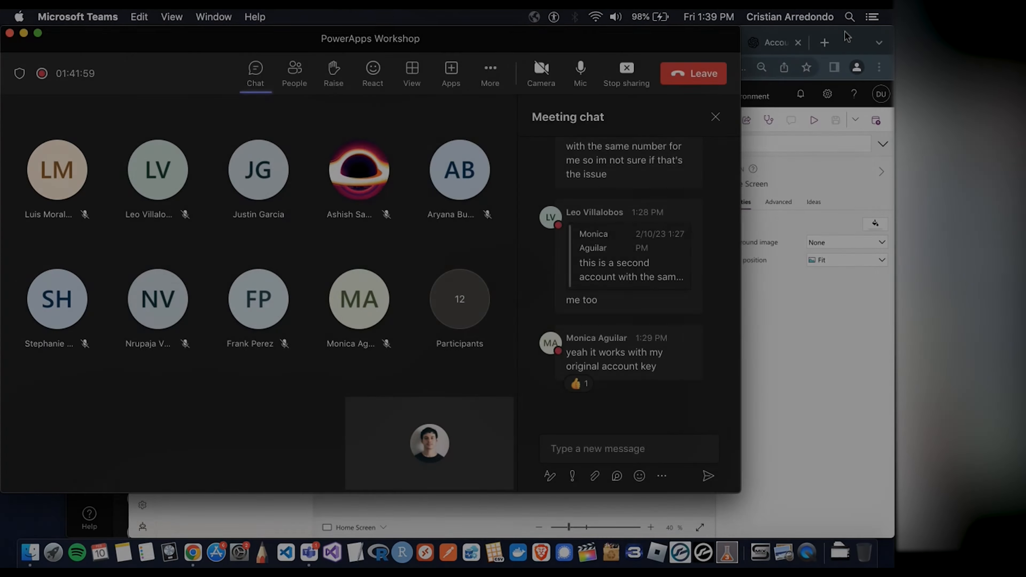
Insert a rectangle on the Home Screen and stretch it into a full-width header bar about 1366 by 82 at position 0, 0
{"action": "left_click", "coordinate": [848, 36]}
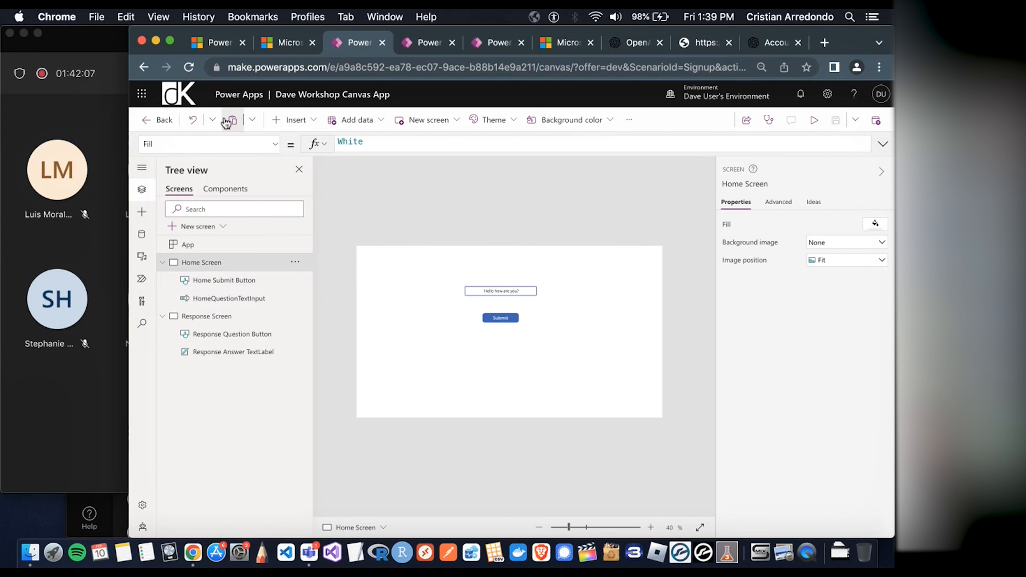
{"action": "left_click", "coordinate": [289, 121]}
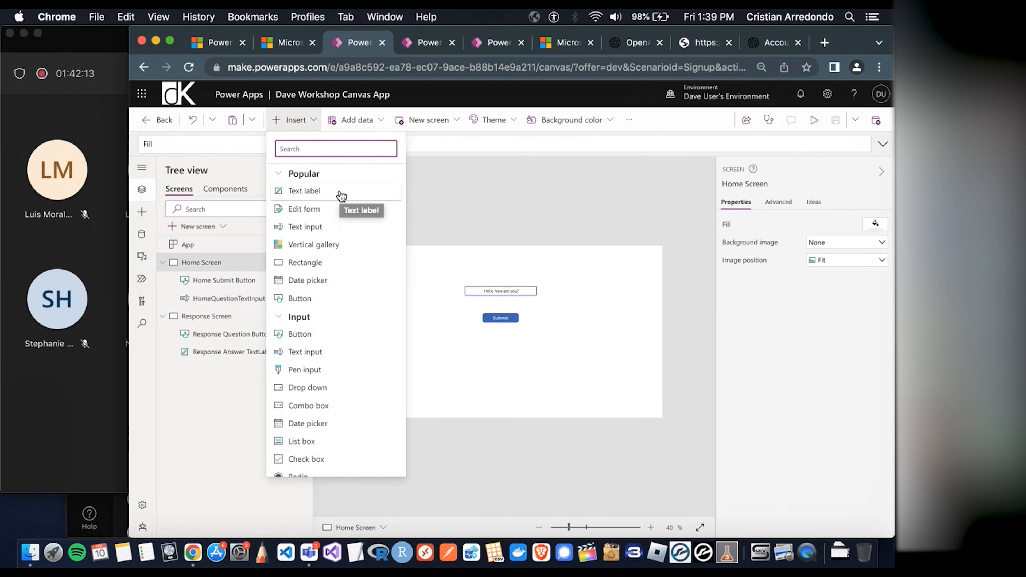
{"action": "left_click", "coordinate": [337, 263]}
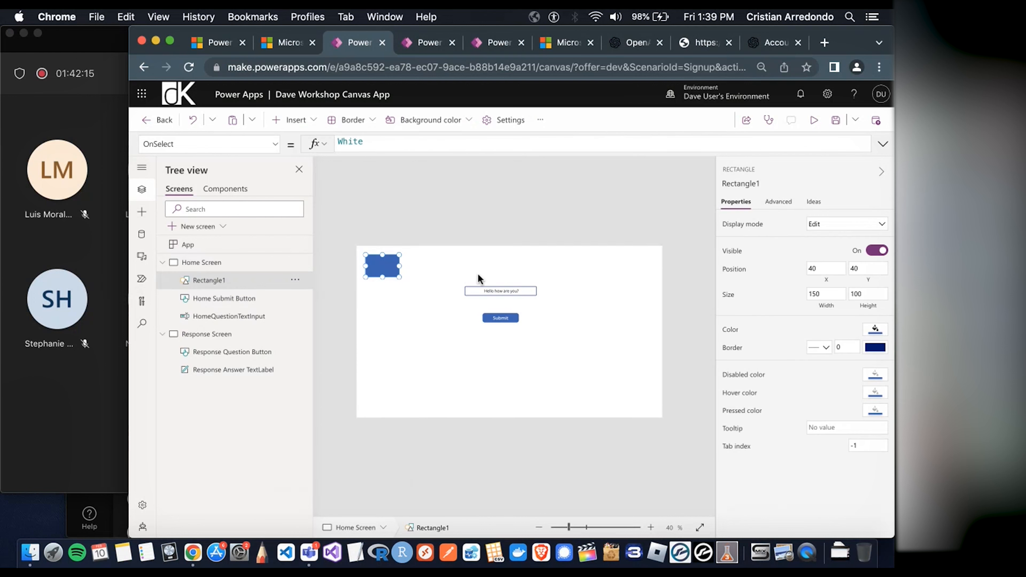
{"action": "left_click_drag", "start_coordinate": [391, 268], "coordinate": [665, 267]}
{"action": "left_click", "coordinate": [618, 223]}
{"action": "left_click", "coordinate": [502, 254]}
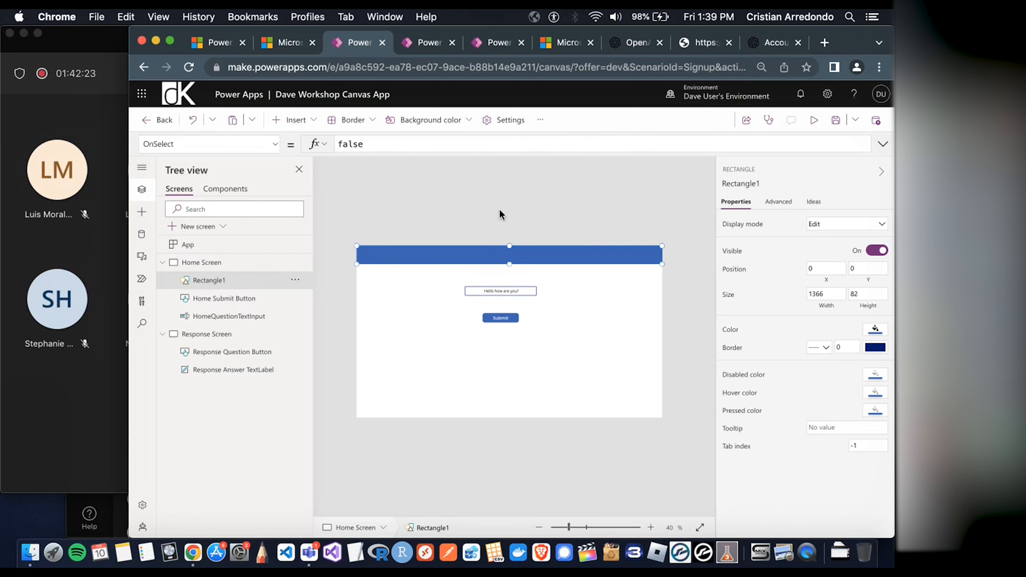
{"action": "left_click", "coordinate": [450, 208]}
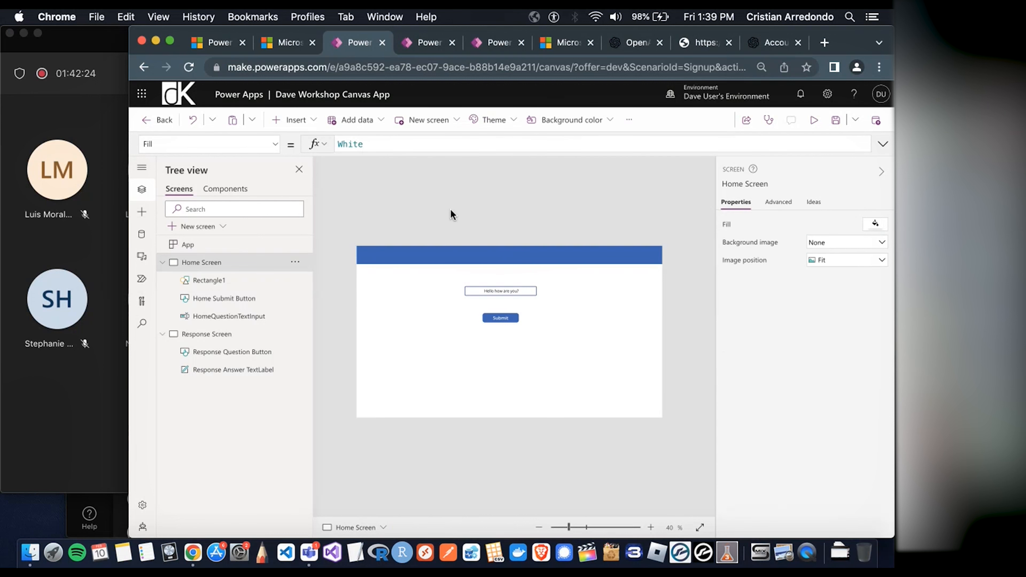
Insert a text label on the Home Screen and place it in the middle of the blue header bar, at about 608, 21
{"action": "left_click", "coordinate": [303, 122]}
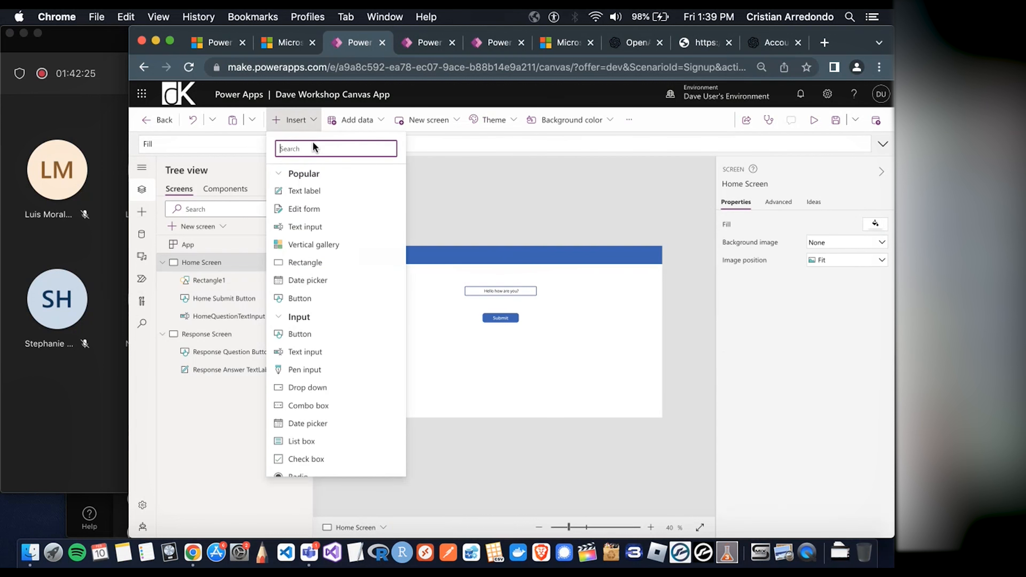
{"action": "left_click", "coordinate": [339, 194]}
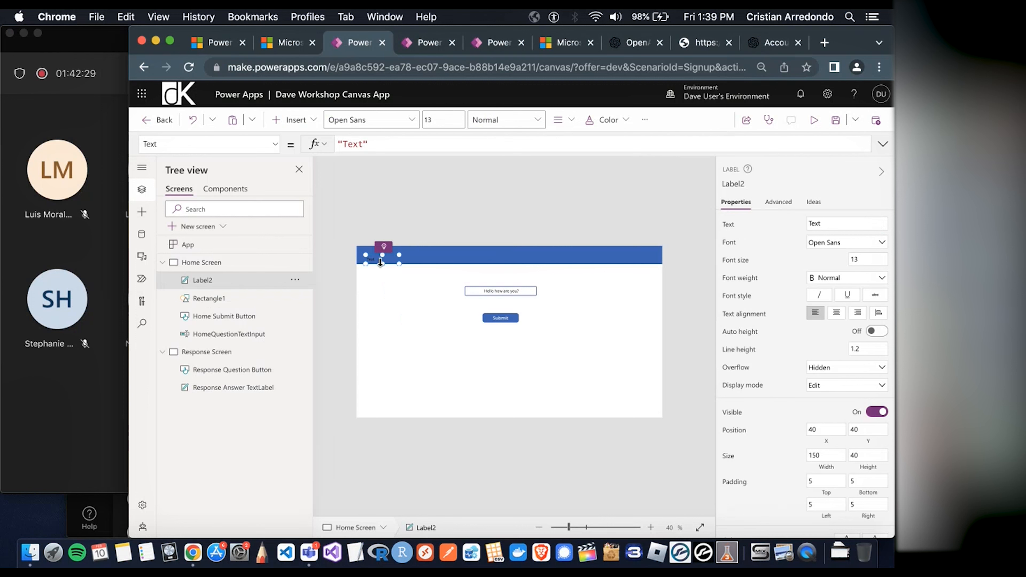
{"action": "left_click_drag", "start_coordinate": [380, 260], "coordinate": [506, 255]}
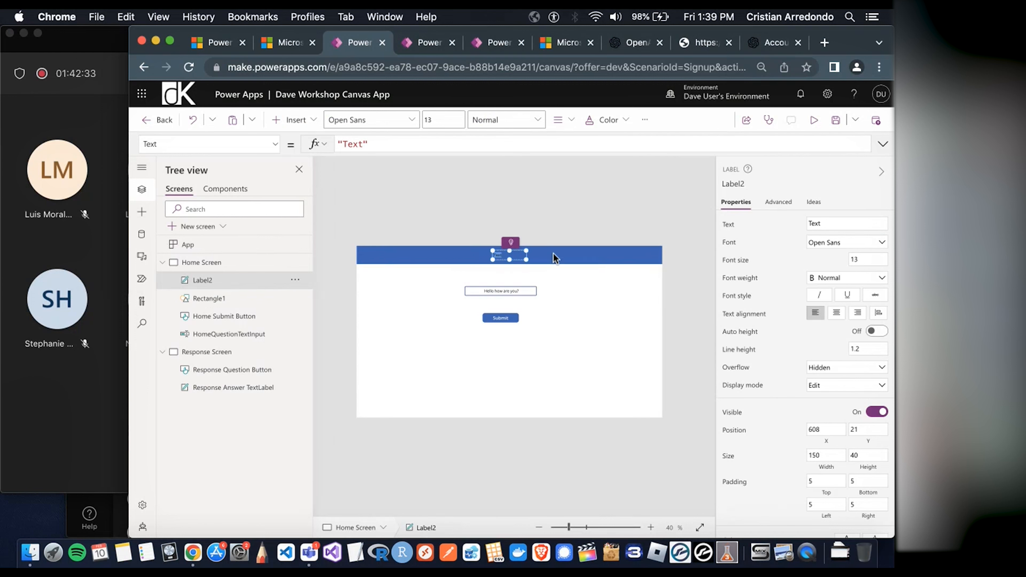
Set the header label's text to "Open AI Canvas App" and enlarge the label to about 240 by 42
{"action": "type", "text": "Open AI"}
{"action": "type", "text": " Canvas A"}
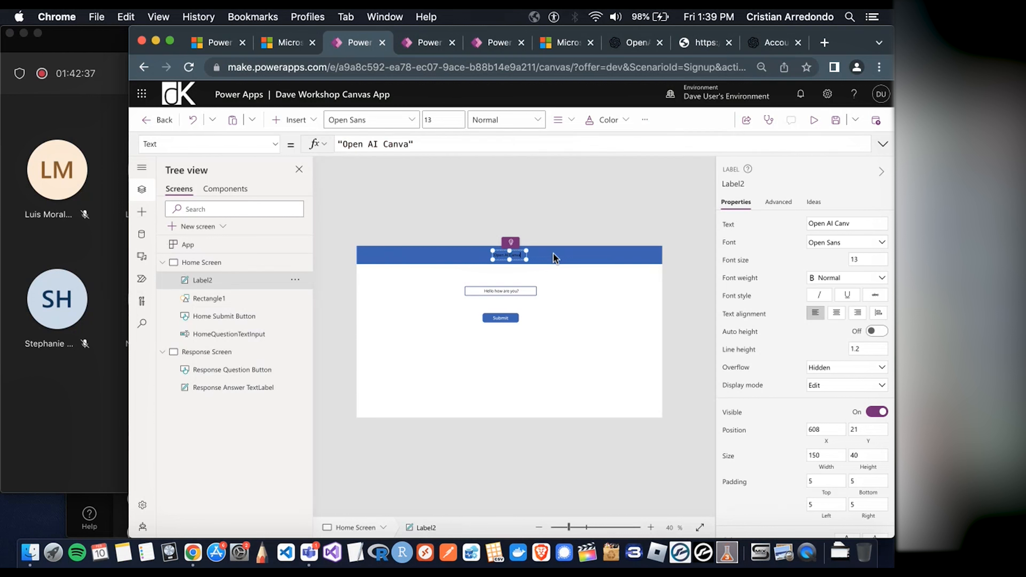
{"action": "type", "text": "pp"}
{"action": "mouse_move", "coordinate": [526, 259]}
{"action": "left_mouse_down"}
{"action": "mouse_move", "coordinate": [547, 260]}
{"action": "mouse_move", "coordinate": [519, 255]}
{"action": "left_mouse_up"}
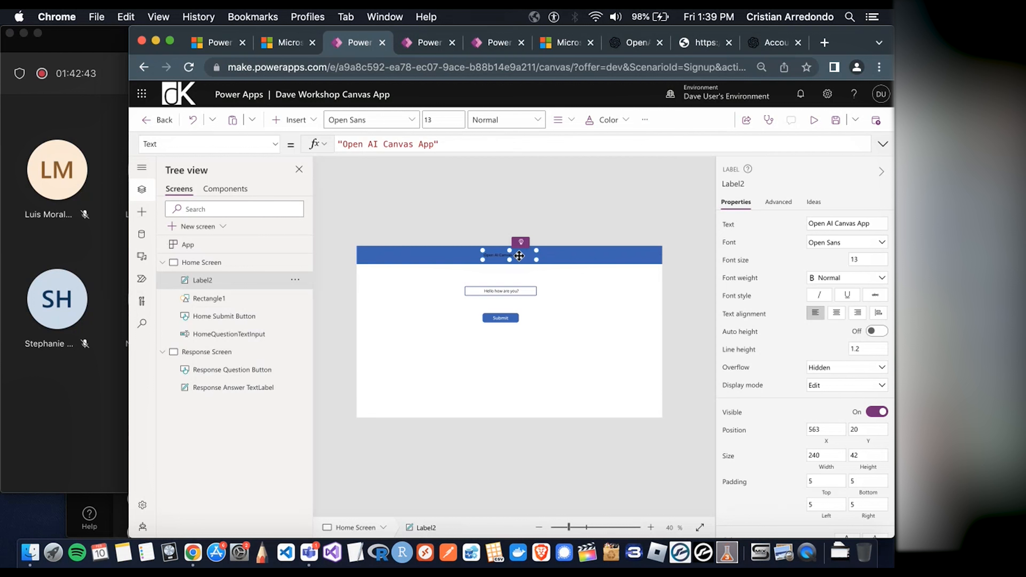
Center-align the header label's text, set its font size to 25, and enlarge the label to about 415 by 47
{"action": "left_click", "coordinate": [565, 119]}
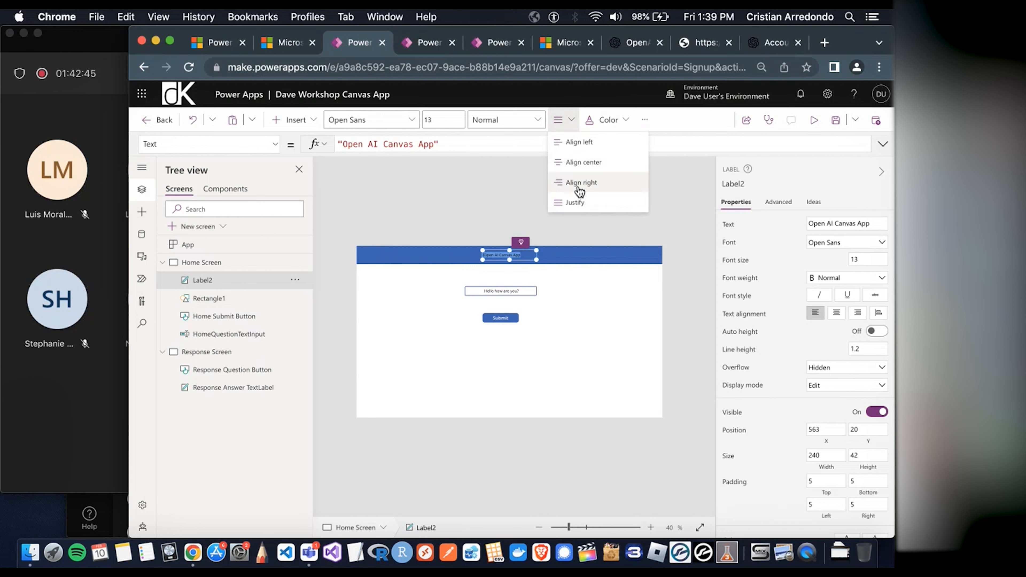
{"action": "left_click", "coordinate": [583, 163]}
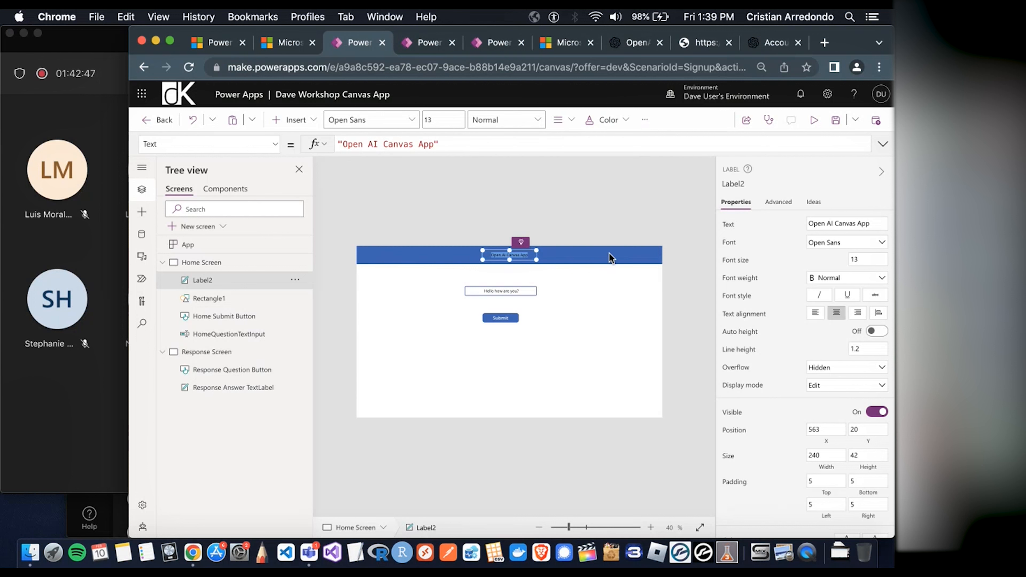
{"action": "left_click", "coordinate": [869, 259]}
{"action": "type", "text": "1"}
{"action": "key", "text": "BackSpace"}
{"action": "type", "text": "25"}
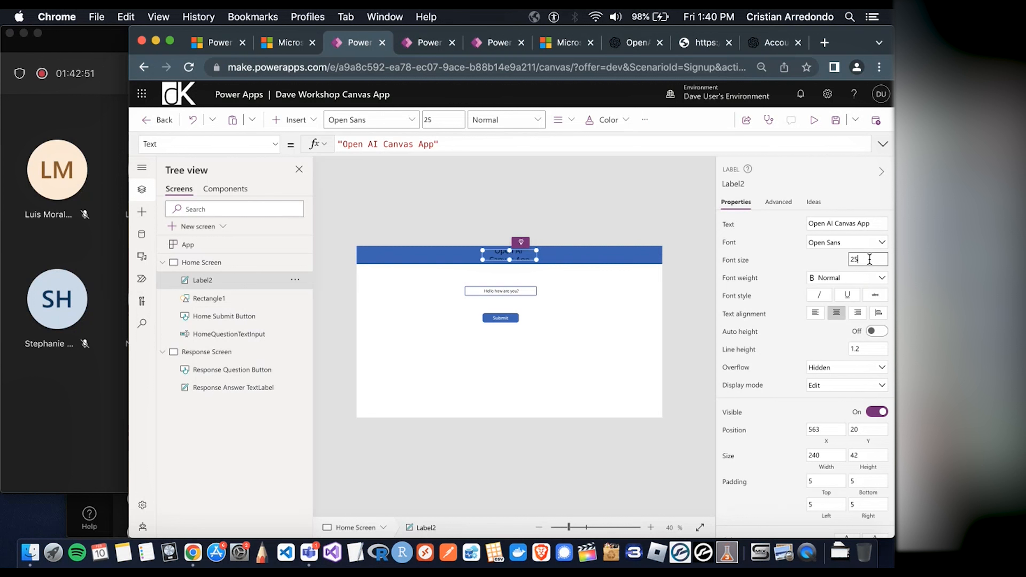
{"action": "mouse_move", "coordinate": [537, 260]}
{"action": "left_mouse_down"}
{"action": "mouse_move", "coordinate": [577, 263]}
{"action": "mouse_move", "coordinate": [529, 256]}
{"action": "left_mouse_up"}
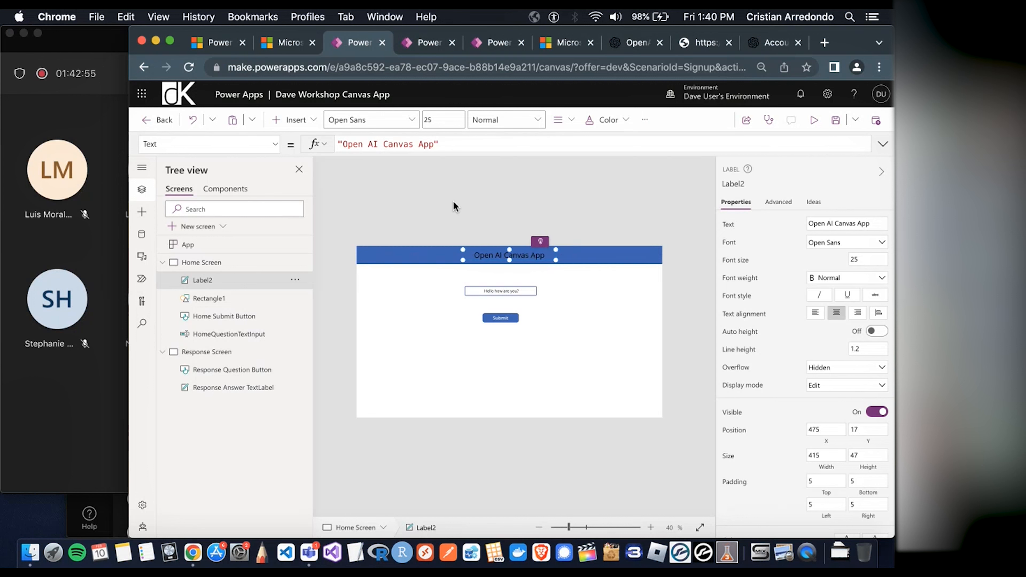
Change the header label's text color to white, RGBA(255, 255, 255, 1)
{"action": "left_click", "coordinate": [275, 144]}
{"action": "scroll", "coordinate": [219, 184], "scroll_direction": "up", "scroll_amount": 10}
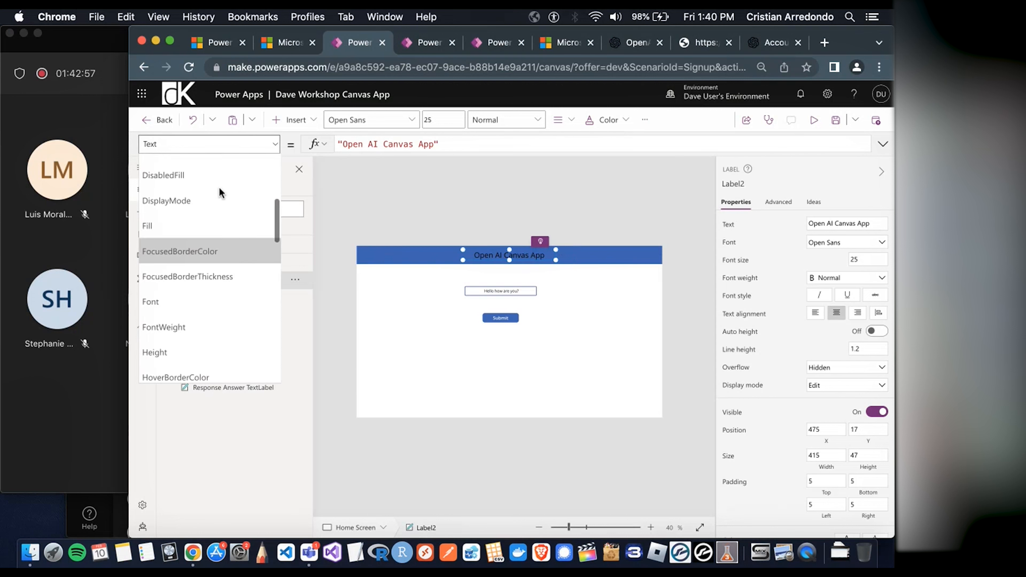
{"action": "scroll", "coordinate": [201, 231], "scroll_direction": "down", "scroll_amount": 2}
{"action": "left_click", "coordinate": [162, 242]}
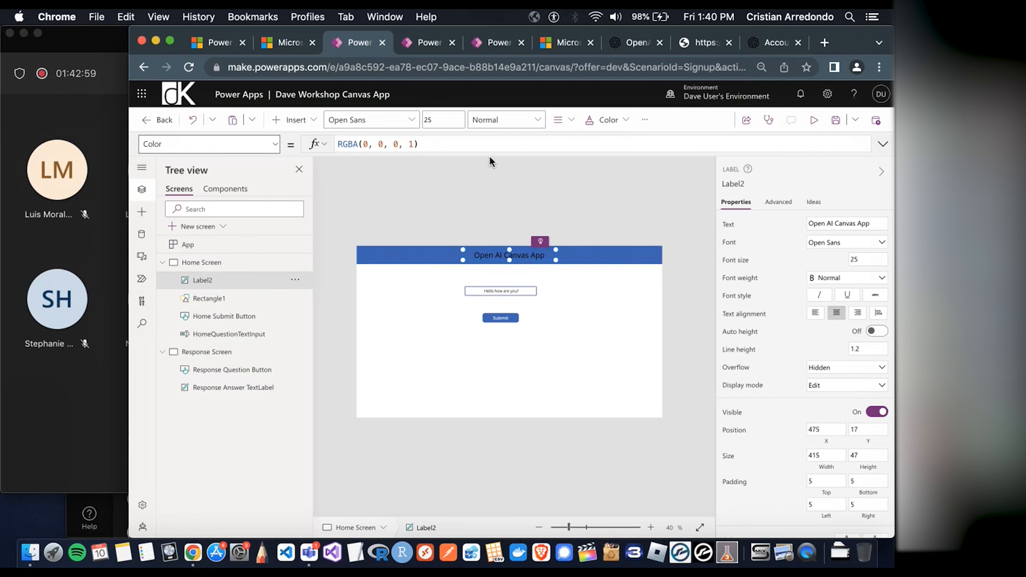
{"action": "scroll", "coordinate": [770, 305], "scroll_direction": "down", "scroll_amount": 5}
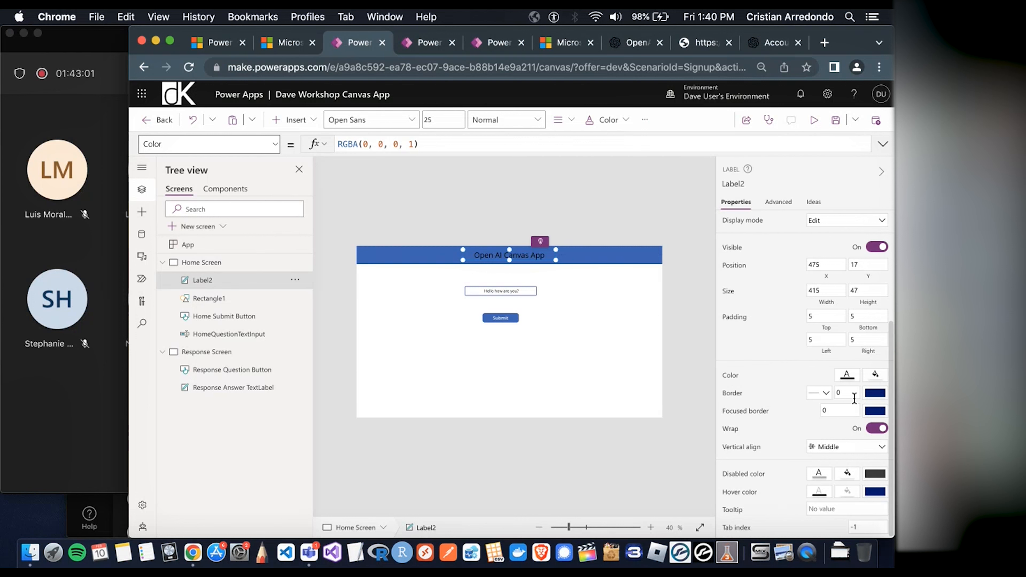
{"action": "left_click", "coordinate": [847, 375]}
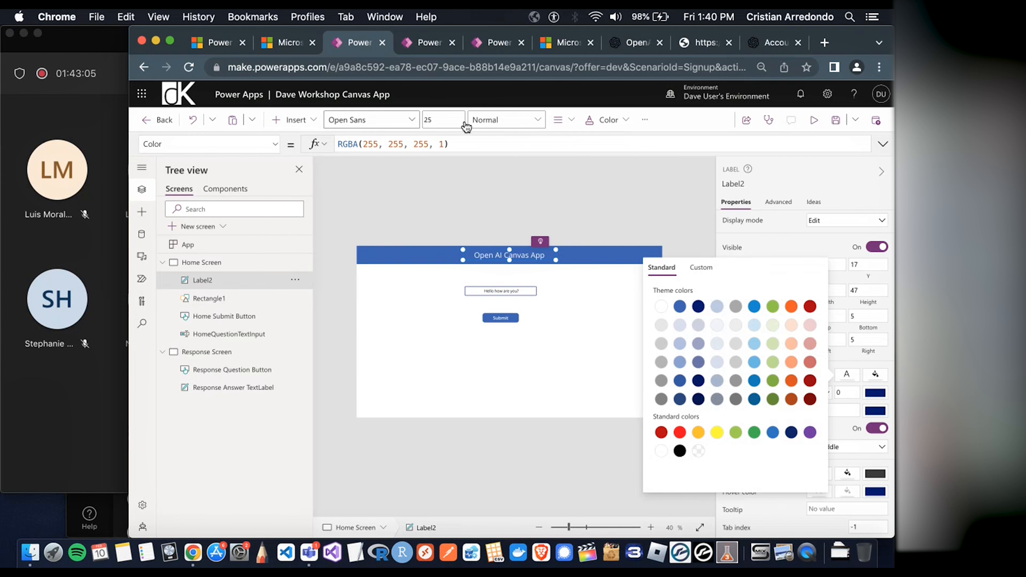
Set the header label's font weight to Bold and move the label slightly left to line up with the question box and Submit button
{"action": "left_click", "coordinate": [505, 121]}
{"action": "left_click", "coordinate": [501, 140]}
{"action": "left_click", "coordinate": [412, 317]}
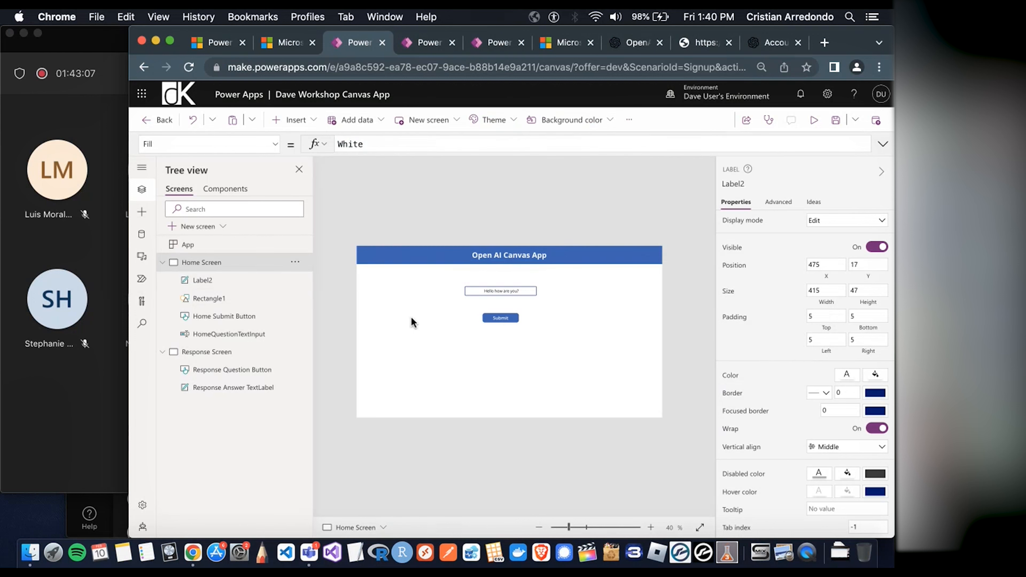
{"action": "left_click_drag", "start_coordinate": [507, 261], "coordinate": [498, 259]}
{"action": "left_click", "coordinate": [530, 300]}
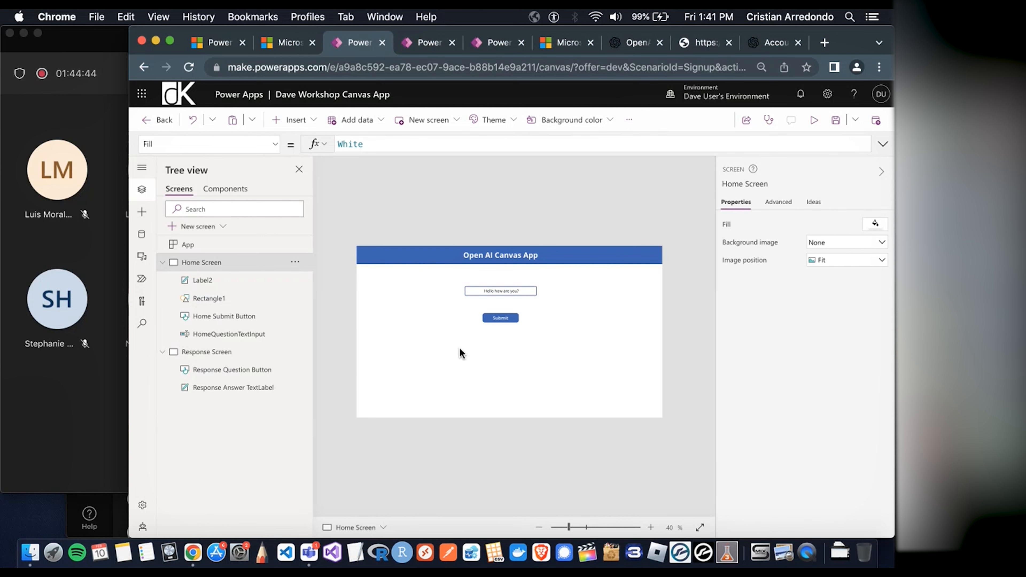
In Open AI Flow, examine the actions available for insertion between Format HTTP and Respond to a PowerApp or flow
{"action": "left_click", "coordinate": [424, 44]}
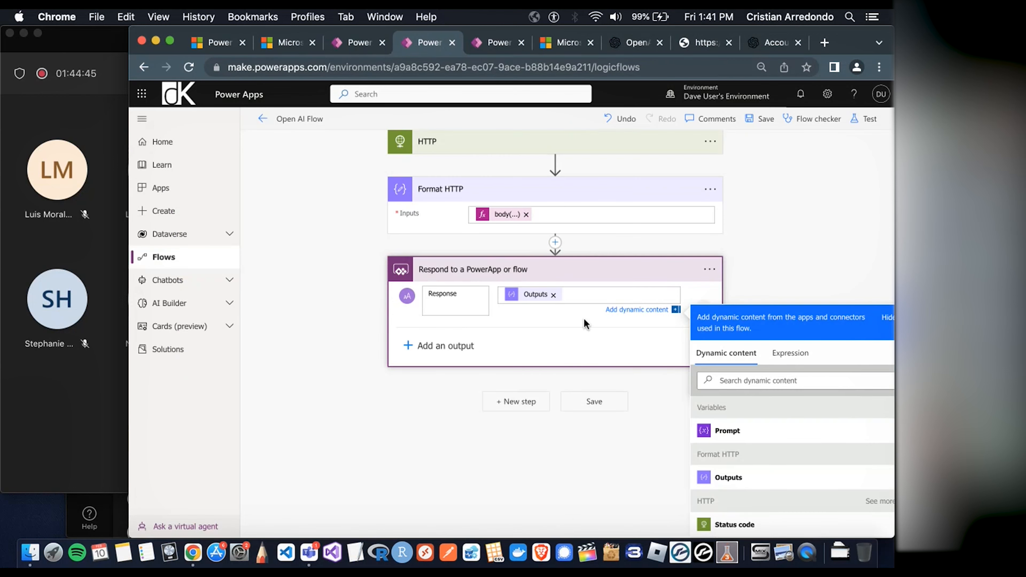
{"action": "left_click", "coordinate": [558, 249]}
{"action": "left_click", "coordinate": [567, 371]}
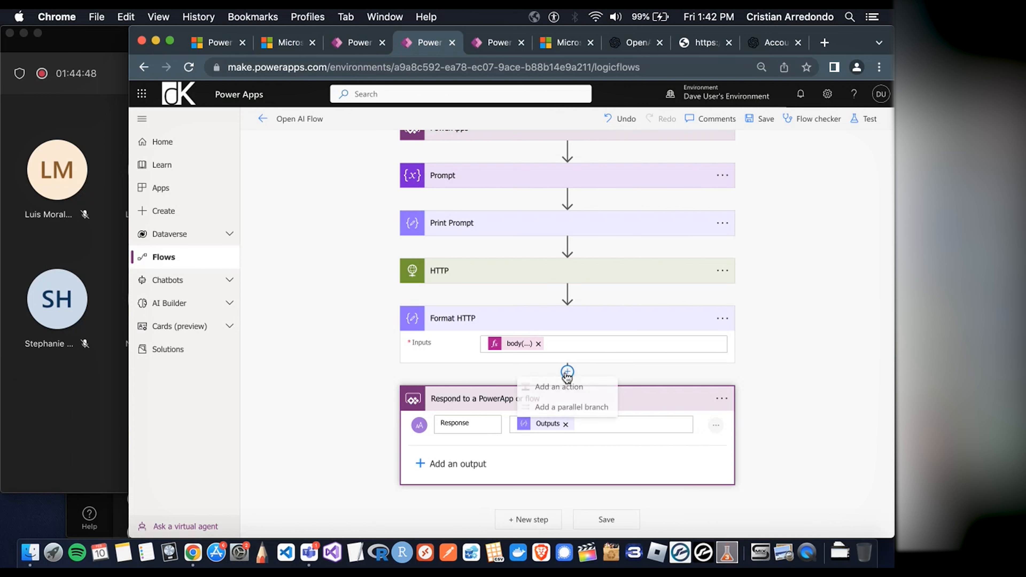
{"action": "left_click", "coordinate": [573, 389]}
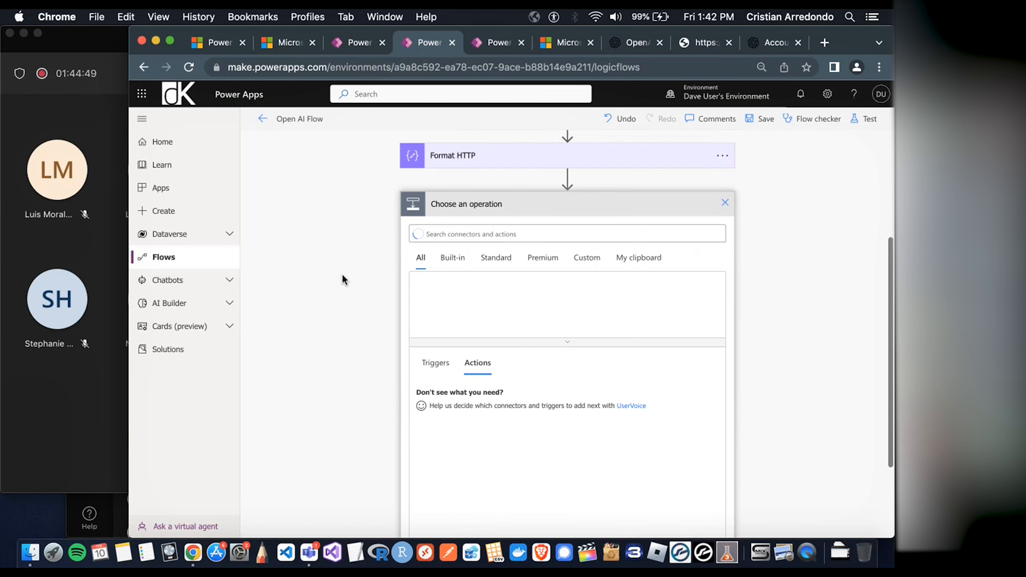
{"action": "scroll", "coordinate": [381, 271], "scroll_direction": "down", "scroll_amount": 5}
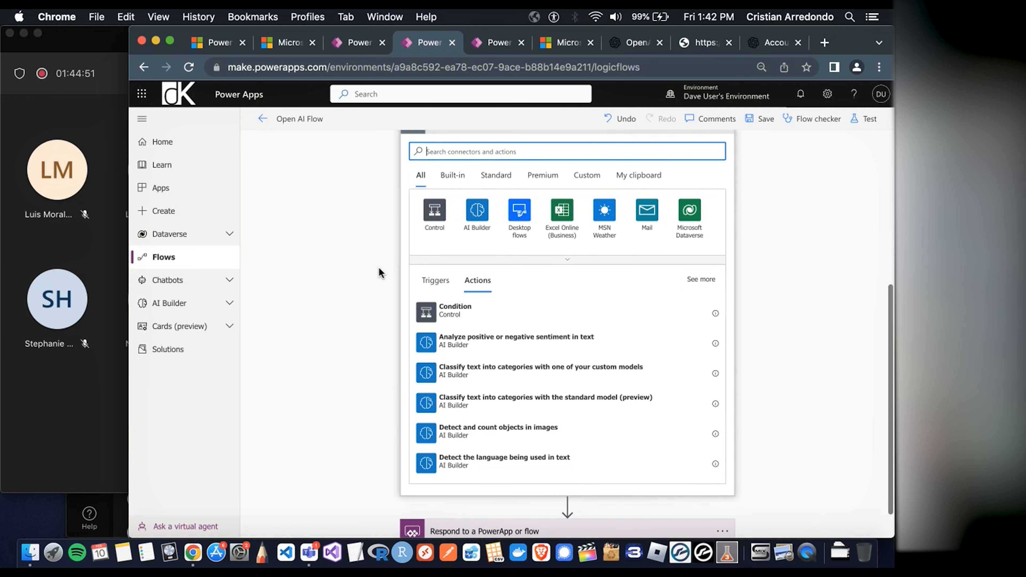
{"action": "scroll", "coordinate": [574, 354], "scroll_direction": "down", "scroll_amount": 15}
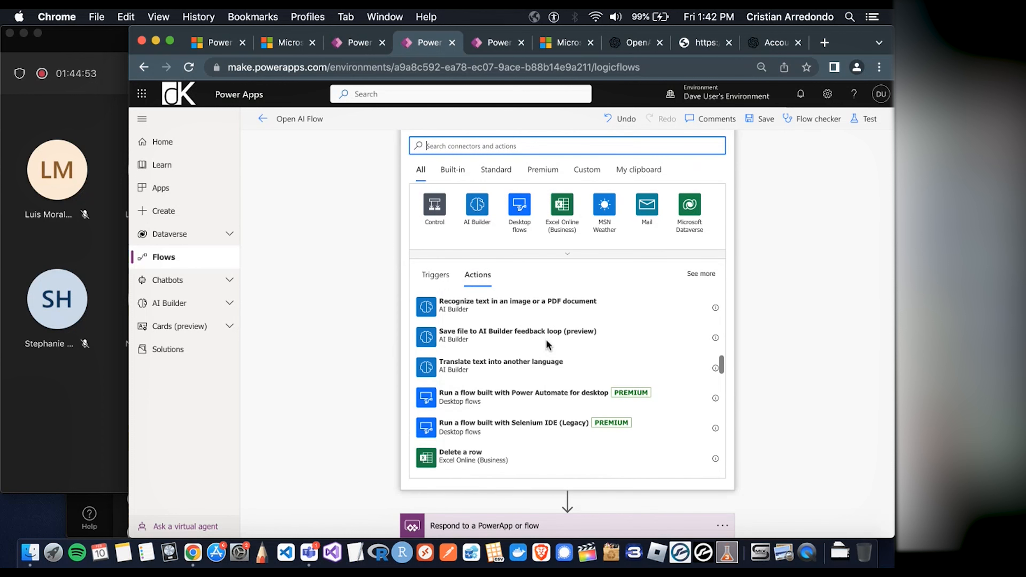
{"action": "scroll", "coordinate": [546, 340], "scroll_direction": "down", "scroll_amount": 5}
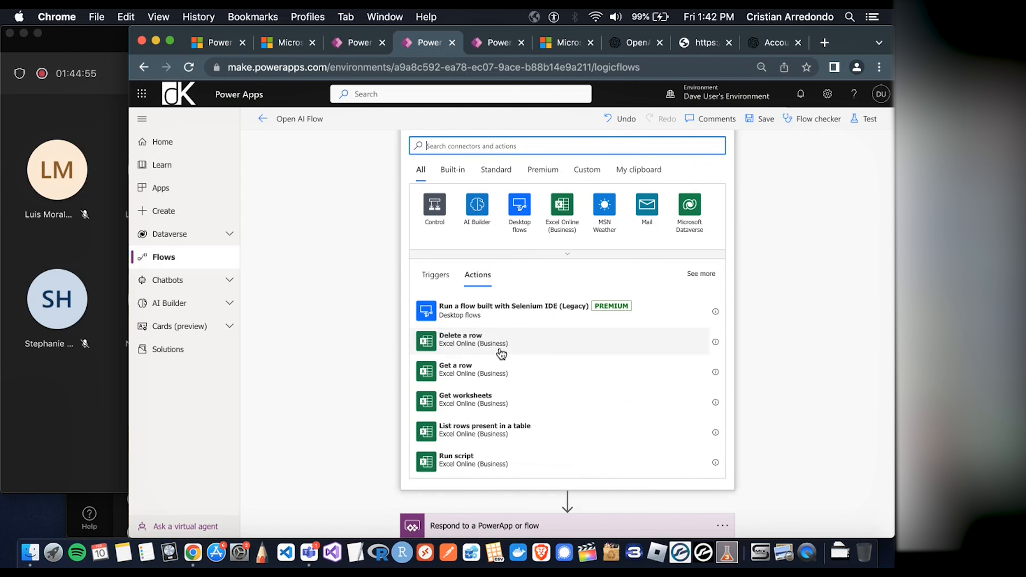
{"action": "scroll", "coordinate": [498, 354], "scroll_direction": "down", "scroll_amount": 5}
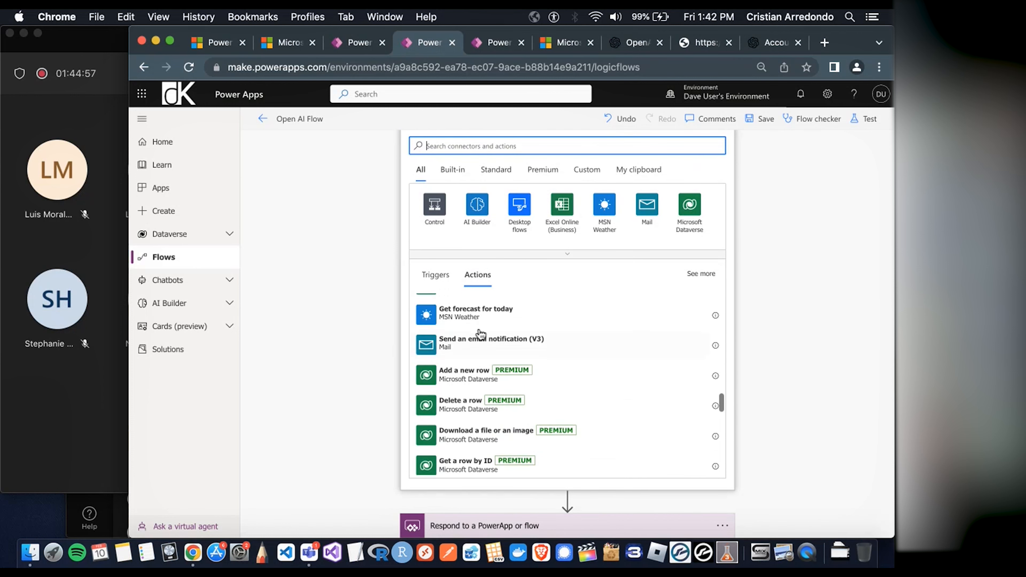
{"action": "scroll", "coordinate": [521, 326], "scroll_direction": "down", "scroll_amount": 1}
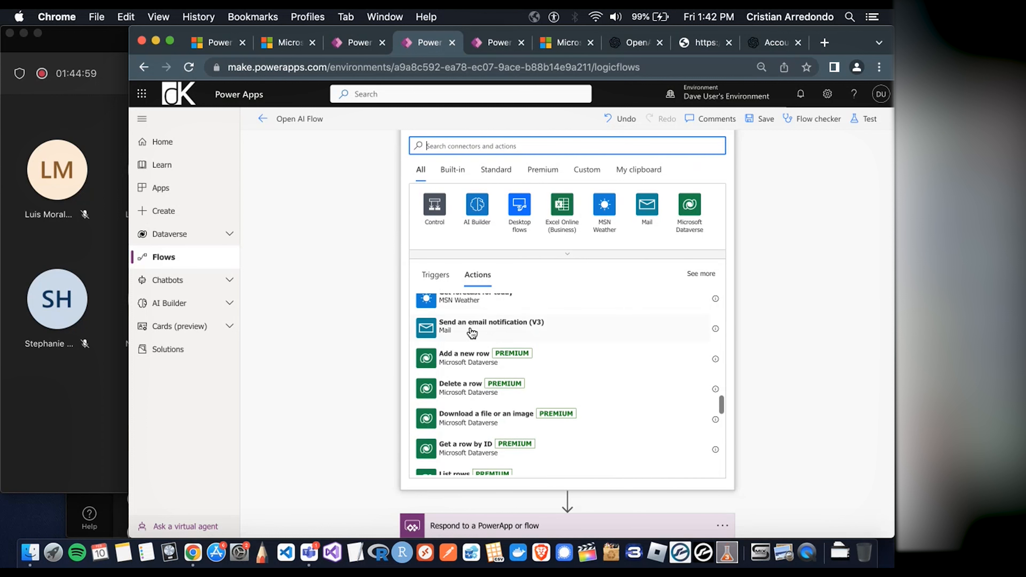
{"action": "scroll", "coordinate": [496, 335], "scroll_direction": "down", "scroll_amount": 1}
{"action": "scroll", "coordinate": [525, 325], "scroll_direction": "down", "scroll_amount": 1}
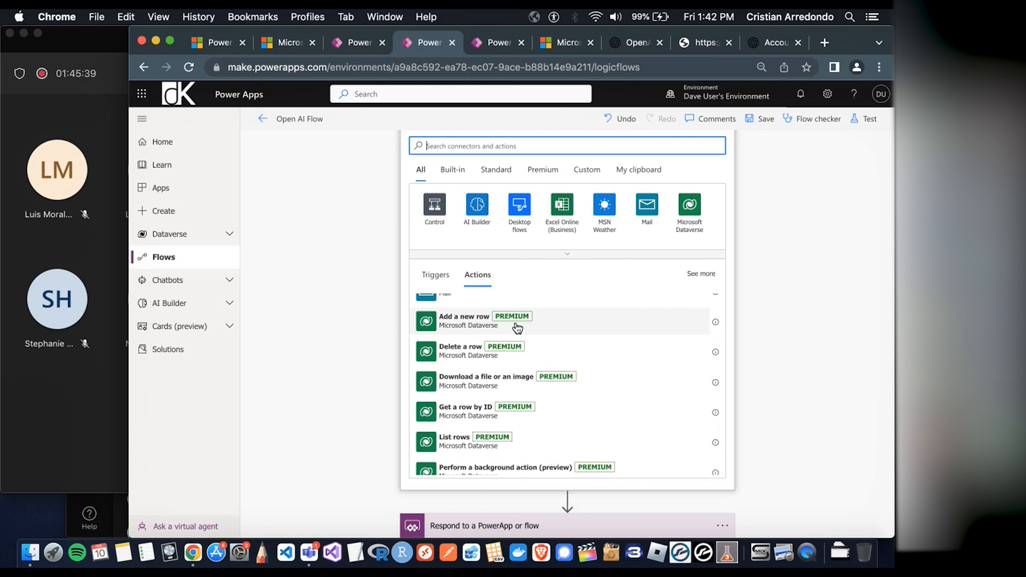
{"action": "scroll", "coordinate": [517, 328], "scroll_direction": "down", "scroll_amount": 10}
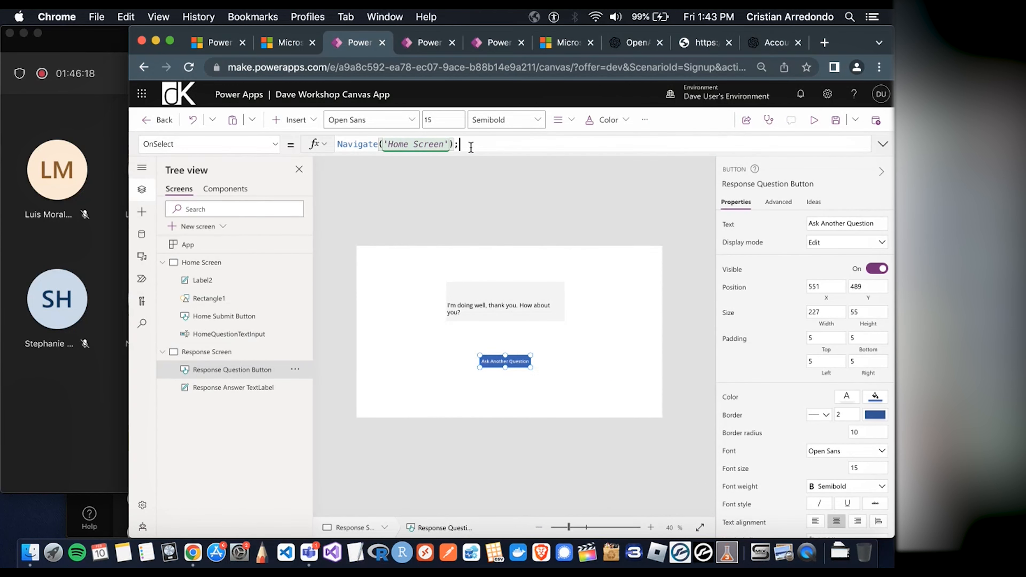
Append Reset(HomeQuestionTextInput); to the Ask Another Question button's OnSelect formula after Navigate('Home Screen'); and save the app
{"action": "type", "text": "Reset("}
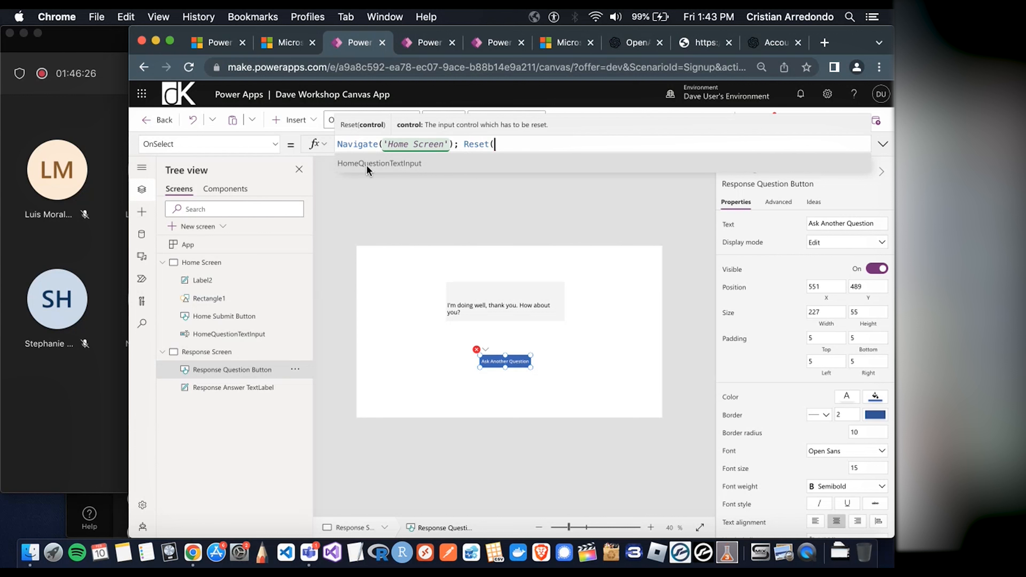
{"action": "left_click", "coordinate": [430, 165]}
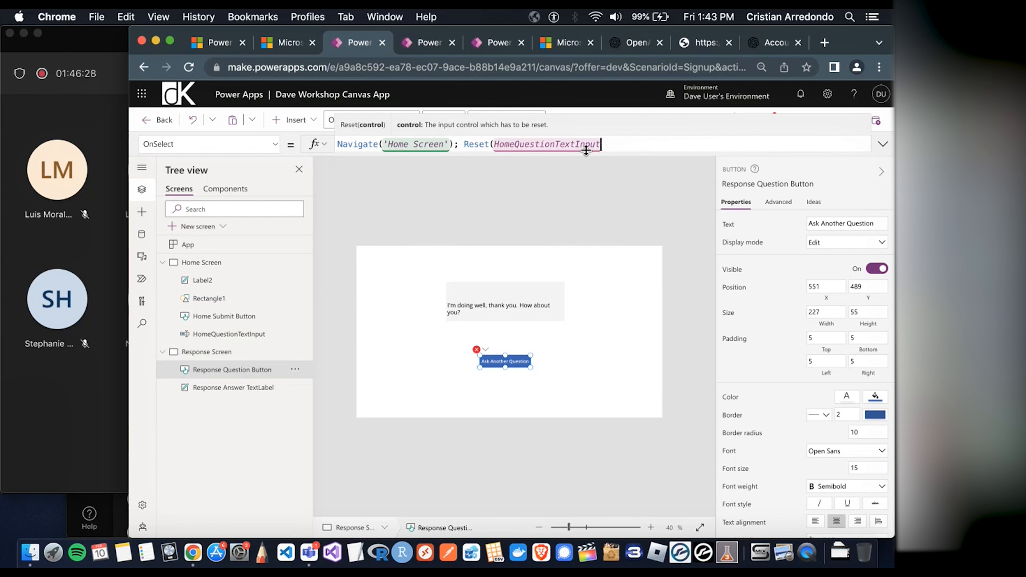
{"action": "type", "text": ");"}
{"action": "left_click", "coordinate": [576, 187]}
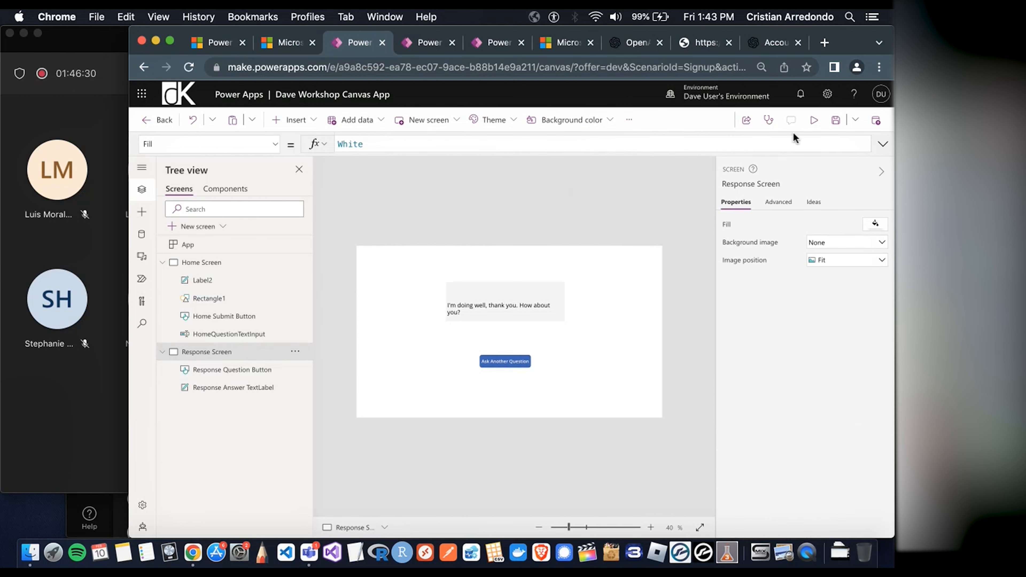
{"action": "left_click", "coordinate": [522, 358]}
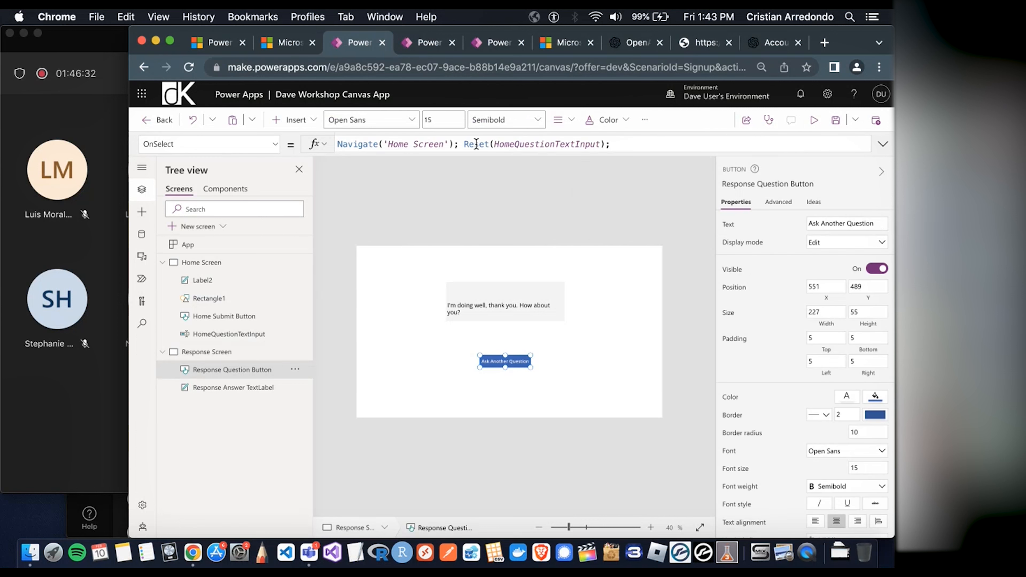
{"action": "left_click", "coordinate": [835, 123]}
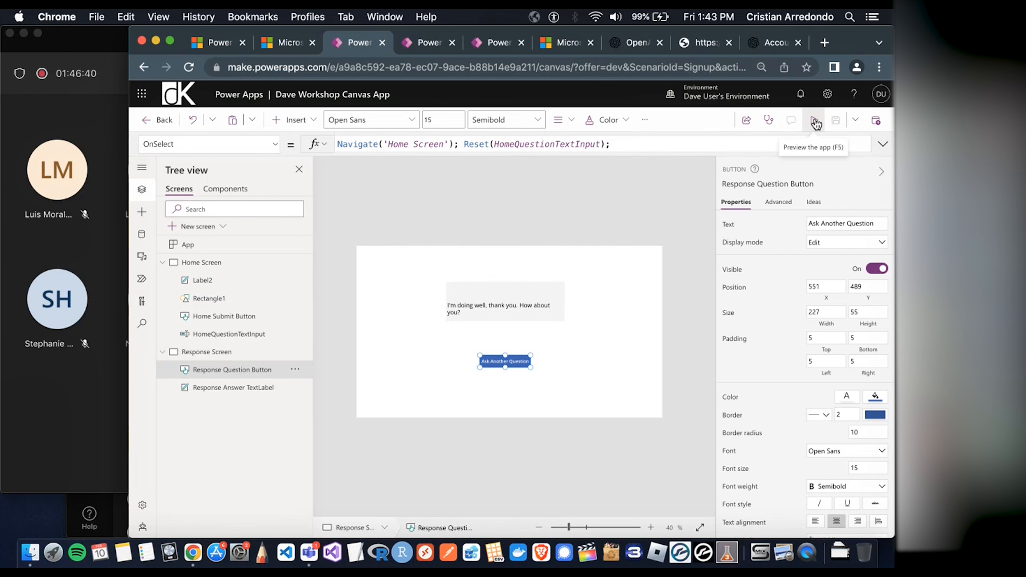
Preview the app, test that Ask Another Question returns to the Home Screen and clears the question box, and close the preview
{"action": "left_click", "coordinate": [815, 124]}
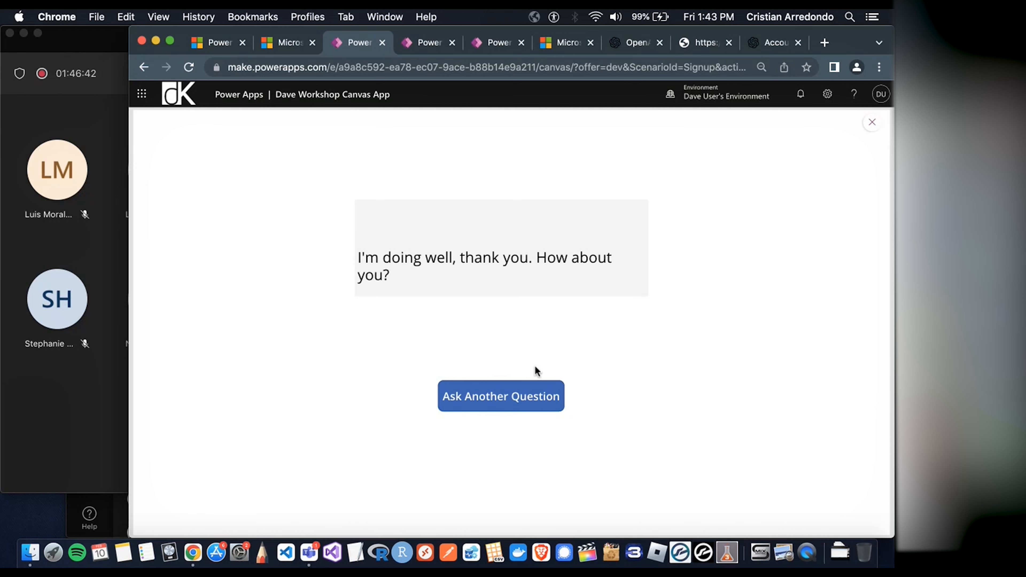
{"action": "left_click", "coordinate": [517, 405]}
{"action": "left_click", "coordinate": [509, 220]}
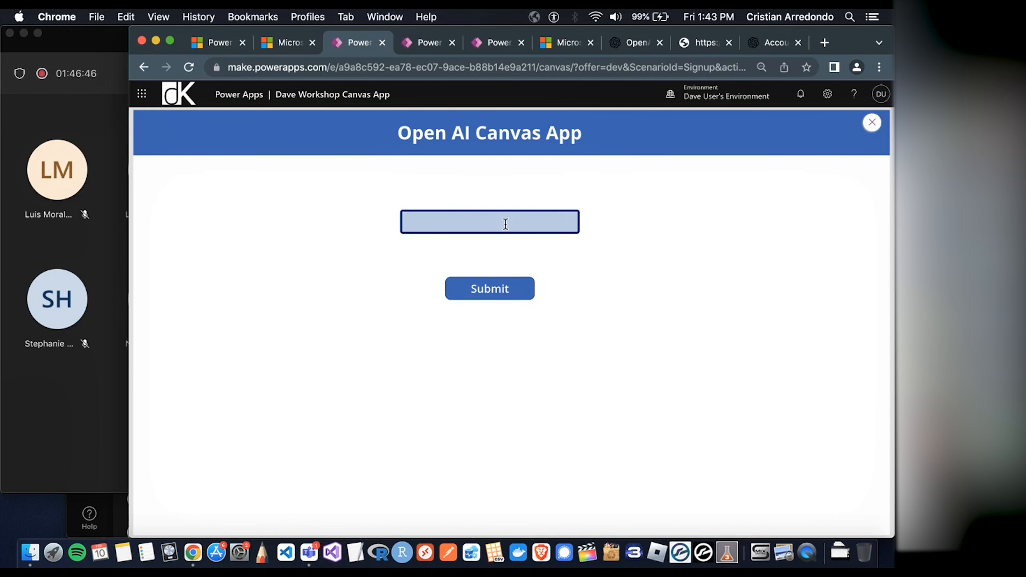
{"action": "left_click", "coordinate": [872, 122]}
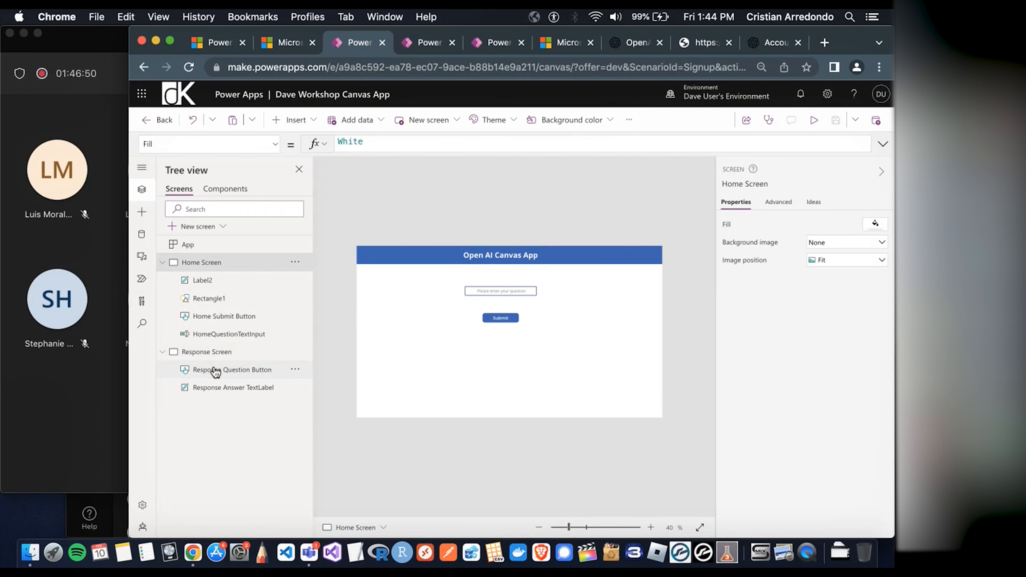
Check the Response Screen and Home Screen layouts, and switch to the Microsoft Teams meeting window
{"action": "left_click", "coordinate": [231, 354]}
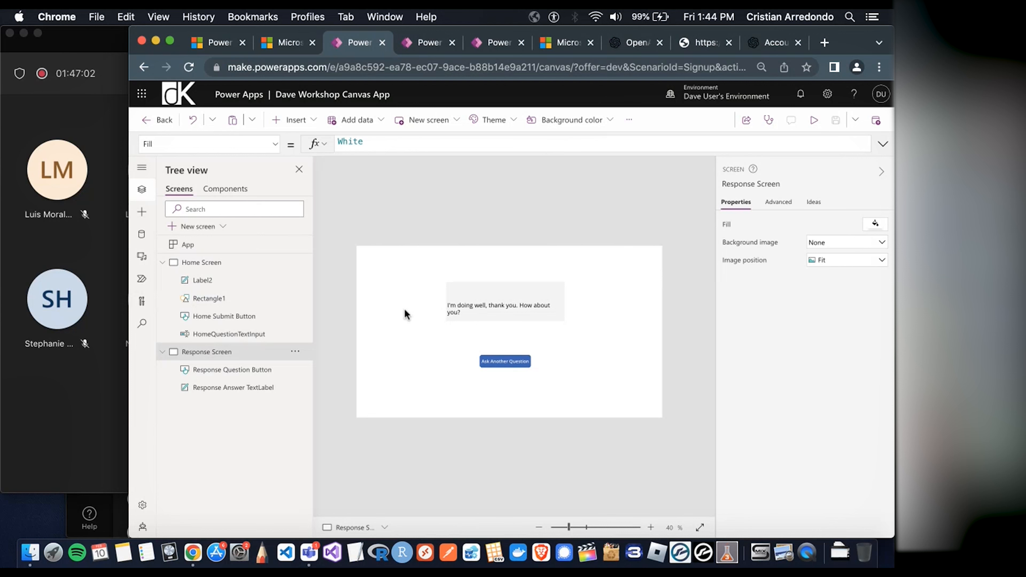
{"action": "left_click", "coordinate": [242, 269]}
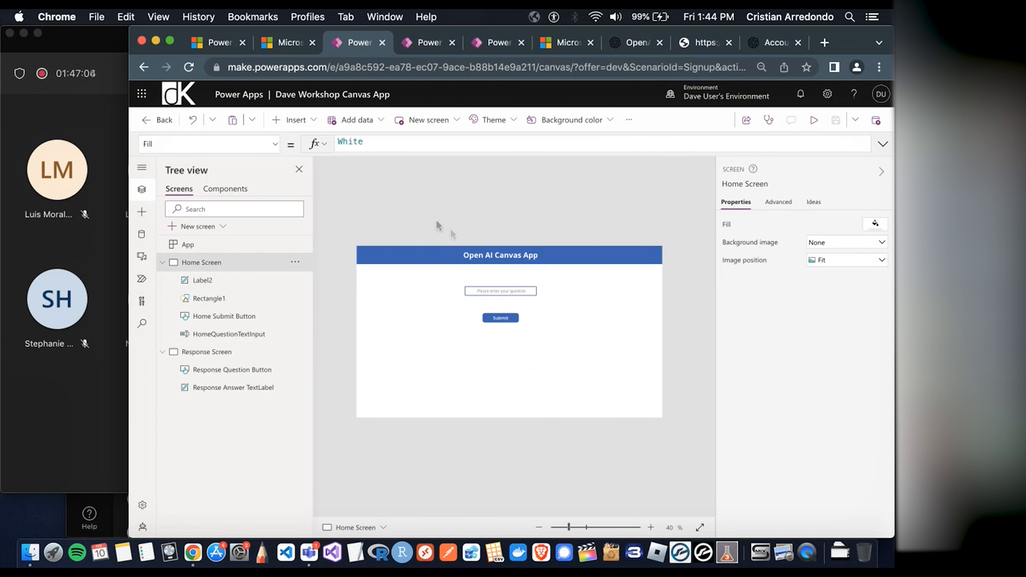
{"action": "left_click", "coordinate": [53, 412]}
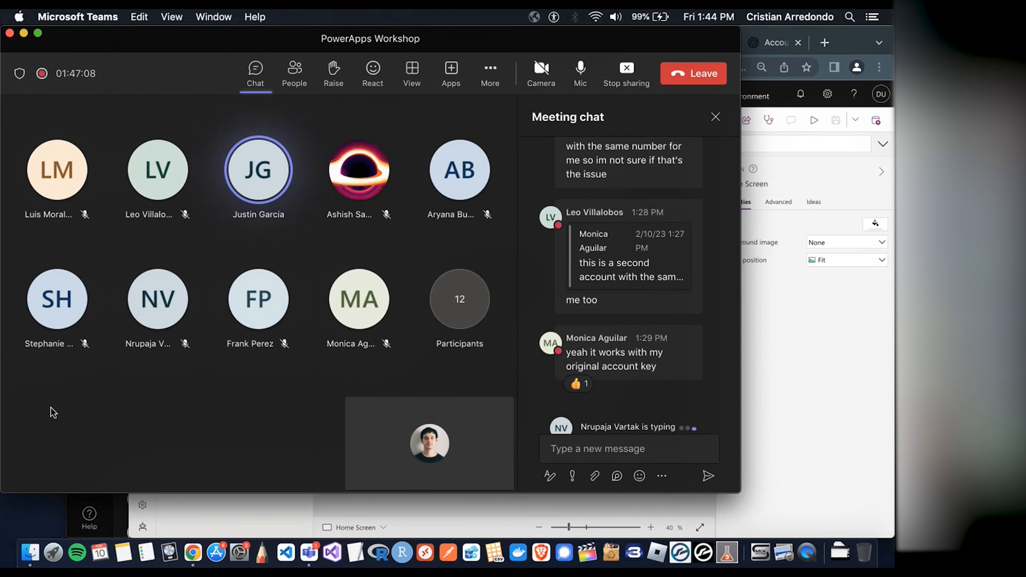